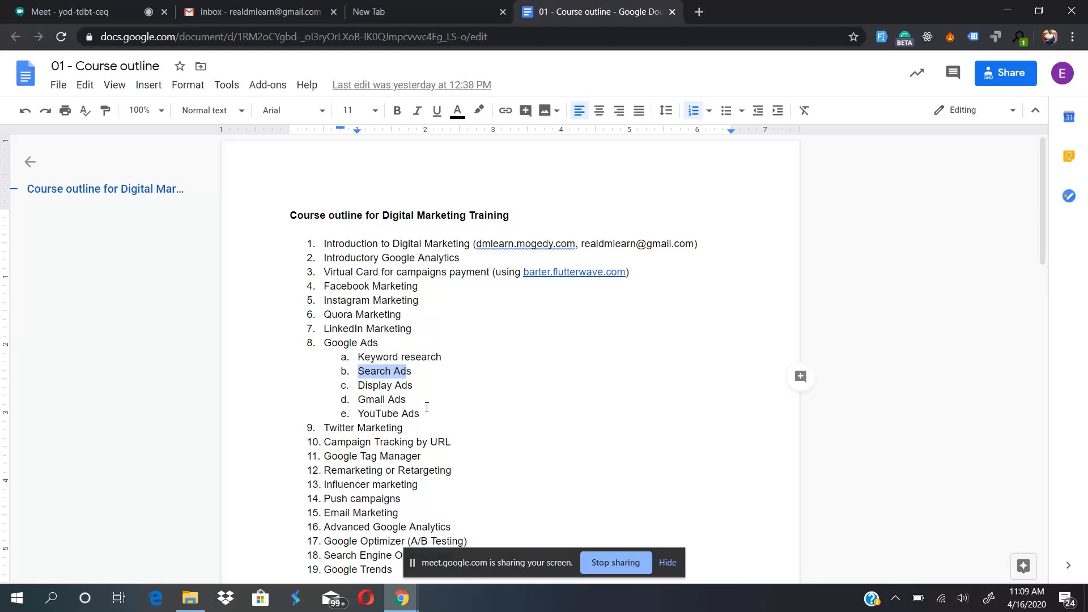
- Highlight the Google Ads subtopics from Search Ads to YouTube Ads in the course outline
{"action": "left_click", "coordinate": [427, 407]}
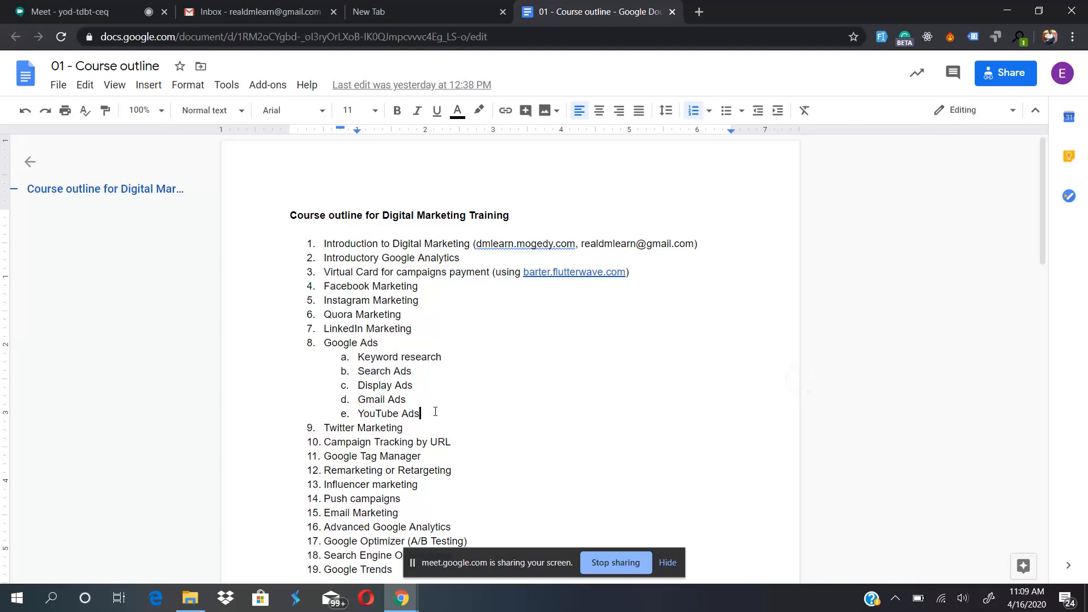
{"action": "left_click_drag", "start_coordinate": [435, 411], "coordinate": [365, 371]}
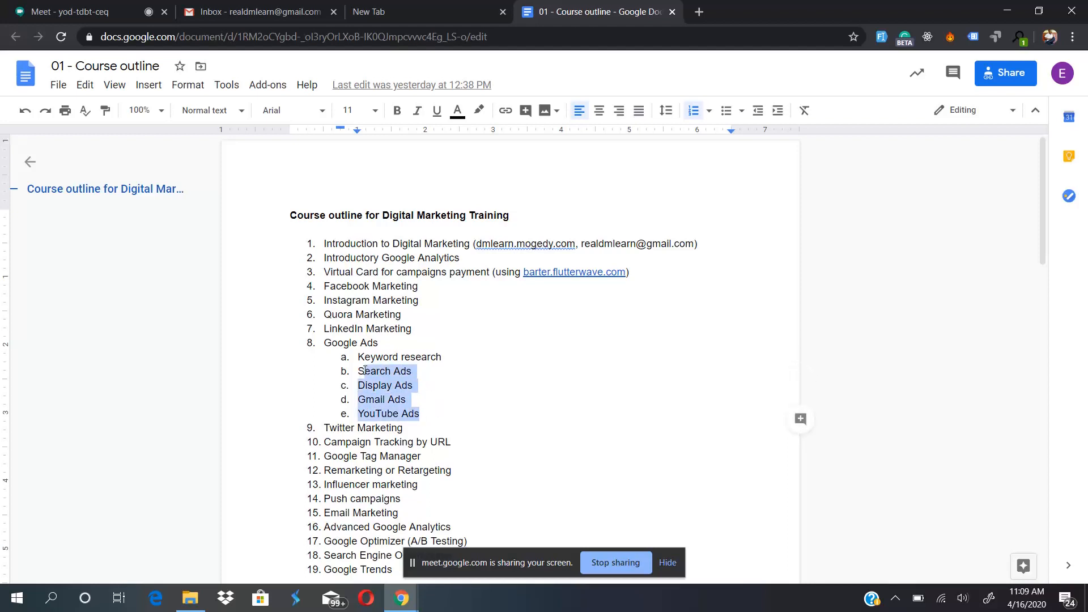
{"action": "left_click", "coordinate": [470, 369]}
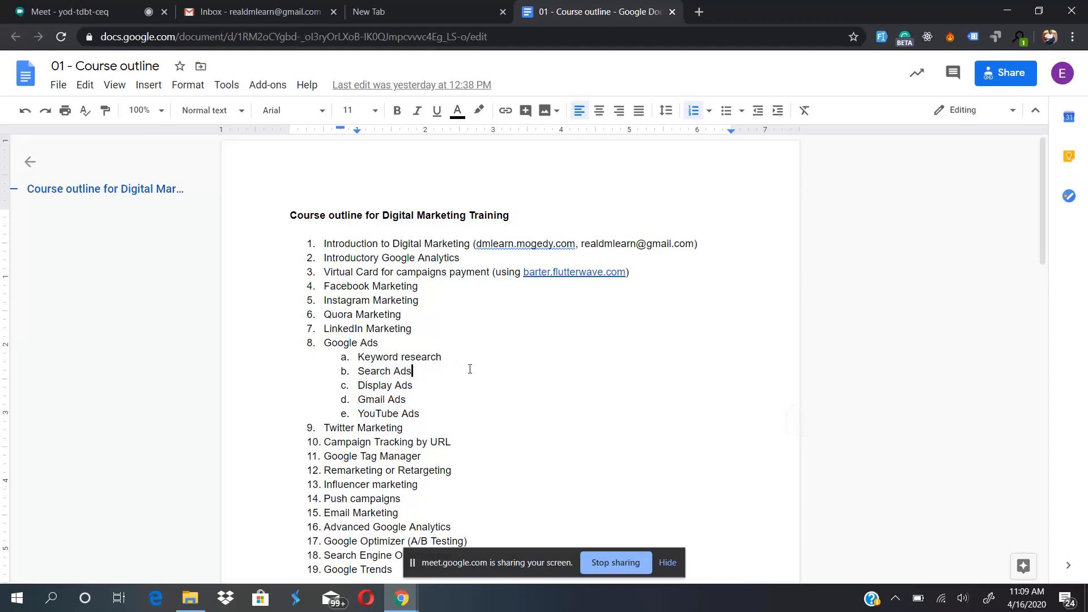
- Move the empty browser tab to the end, open ads.google.com in it and sign in to the Google Ads account
{"action": "left_click", "coordinate": [409, 5]}
{"action": "left_click_drag", "start_coordinate": [432, 5], "coordinate": [636, 5]}
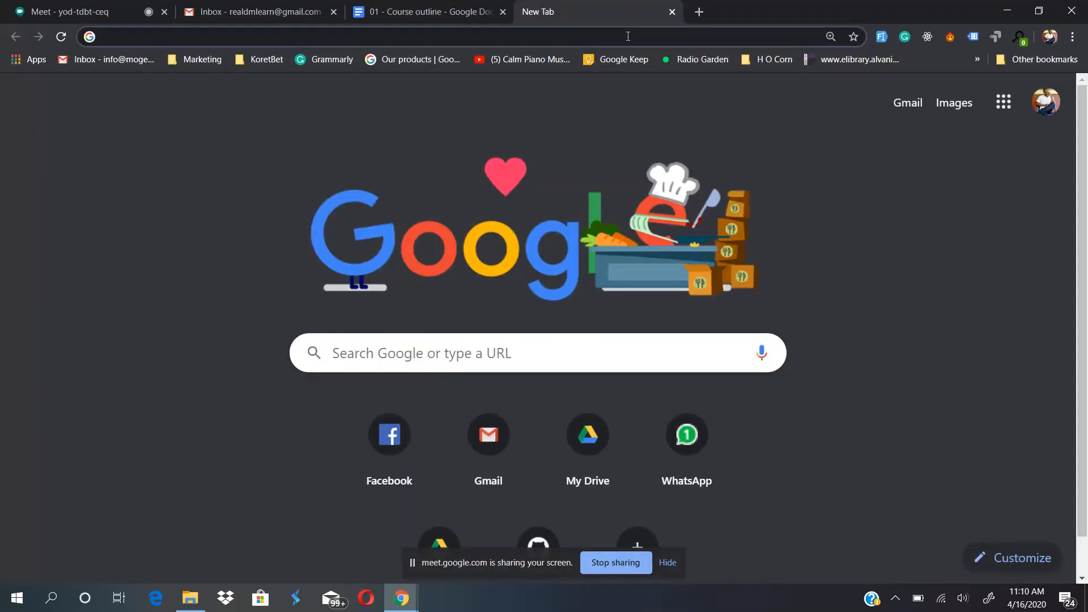
{"action": "type", "text": "ads.google.com"}
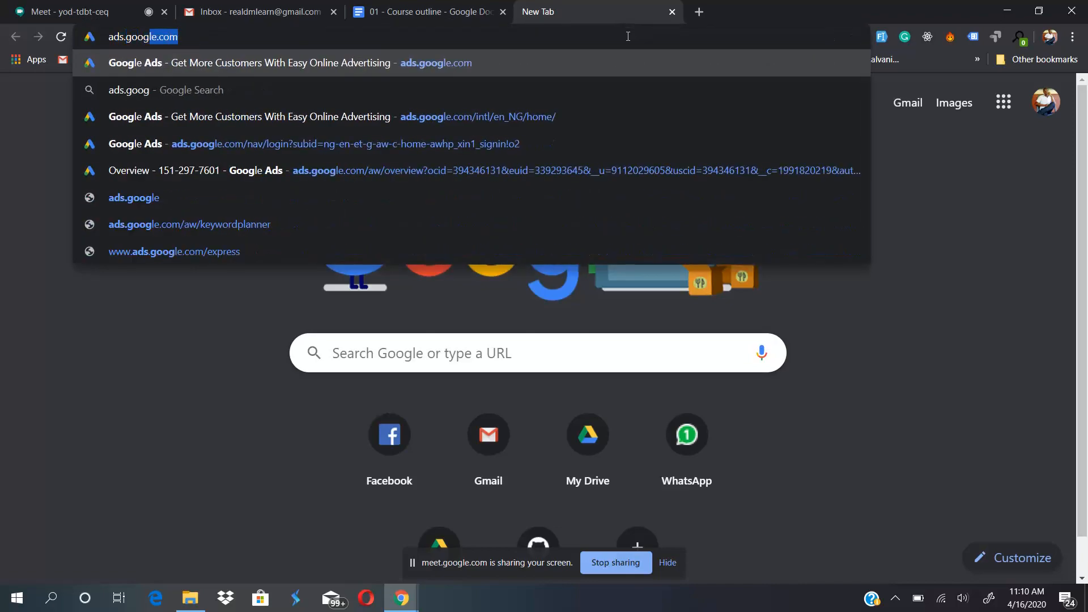
{"action": "key", "text": "Return"}
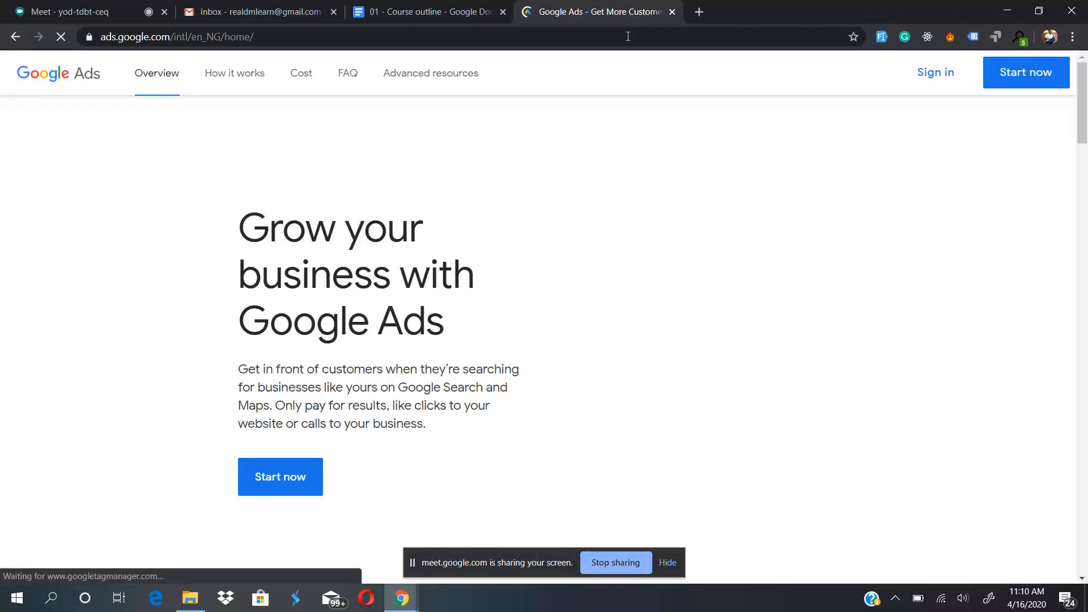
{"action": "left_click", "coordinate": [935, 77]}
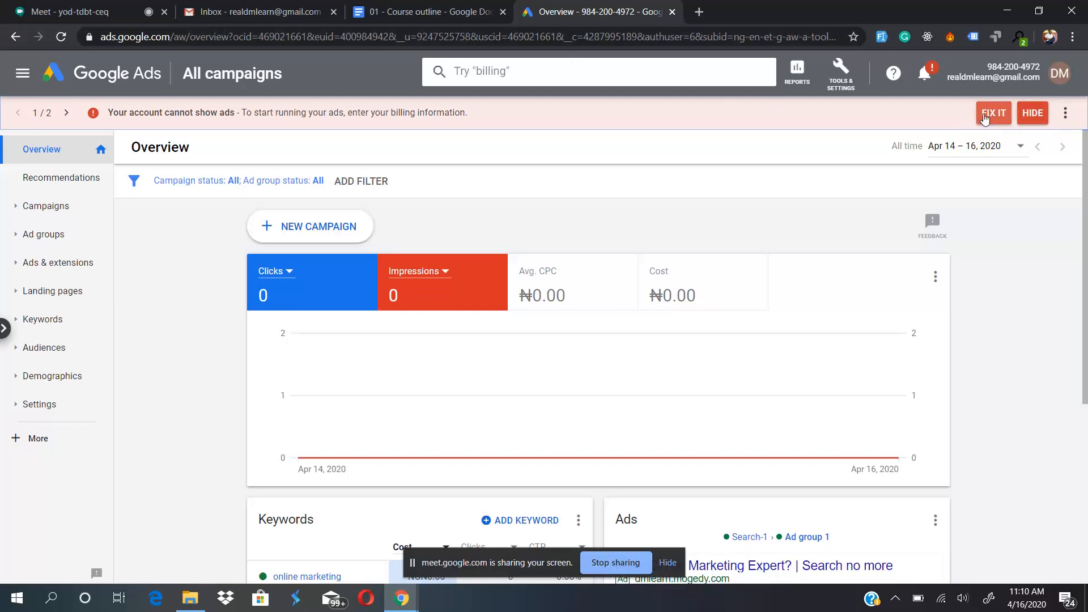
- Look over the billing options among the account's tools and settings
{"action": "left_click", "coordinate": [830, 76]}
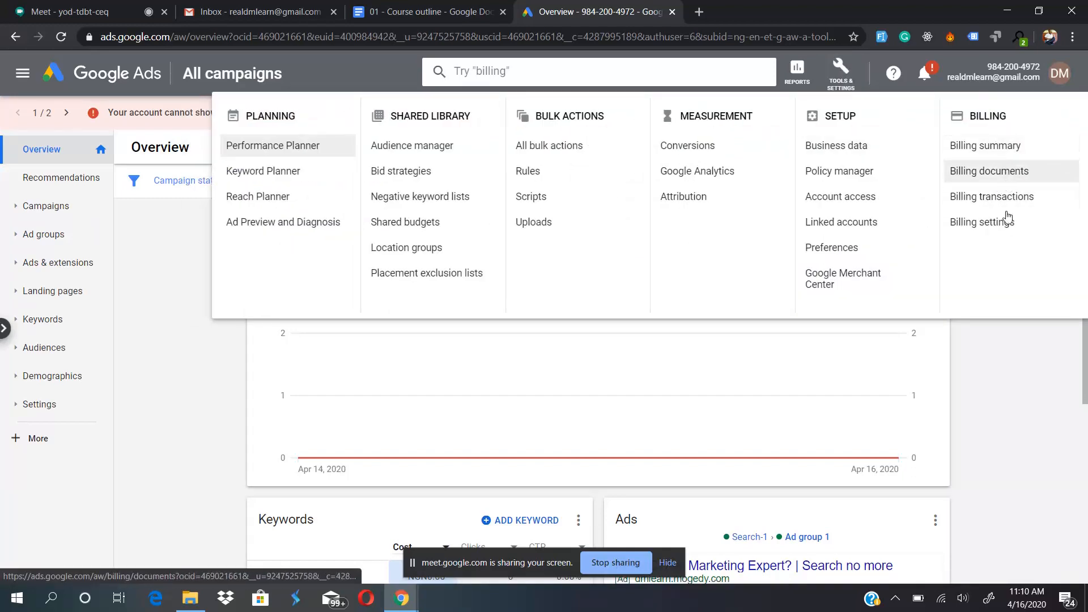
{"action": "left_click", "coordinate": [955, 359]}
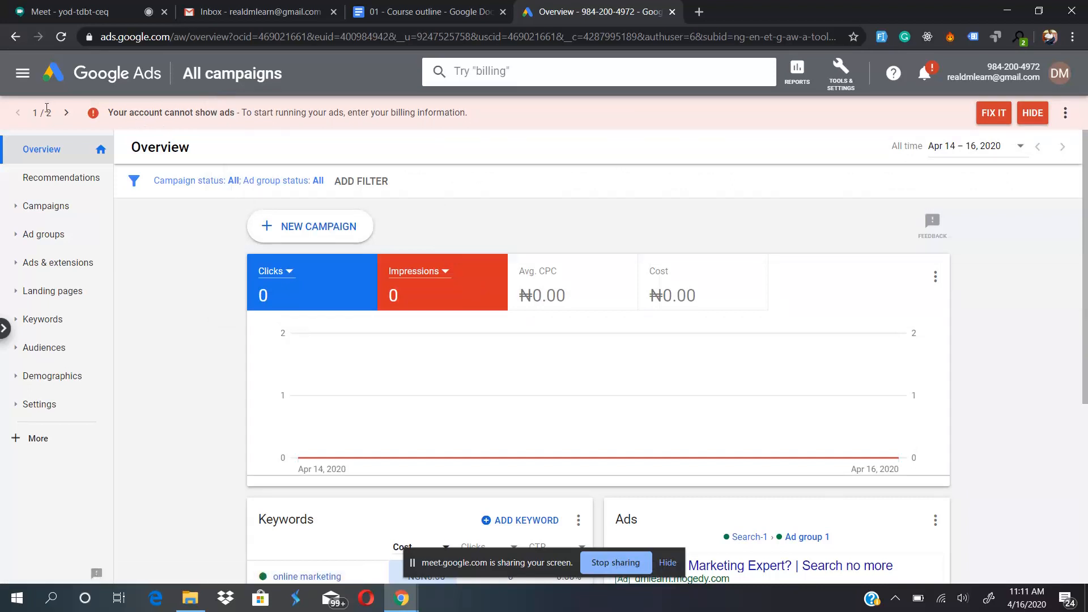
- Review the two account alerts, and hide both the billing alert and the 2-Step Verification alert
{"action": "left_click", "coordinate": [66, 113]}
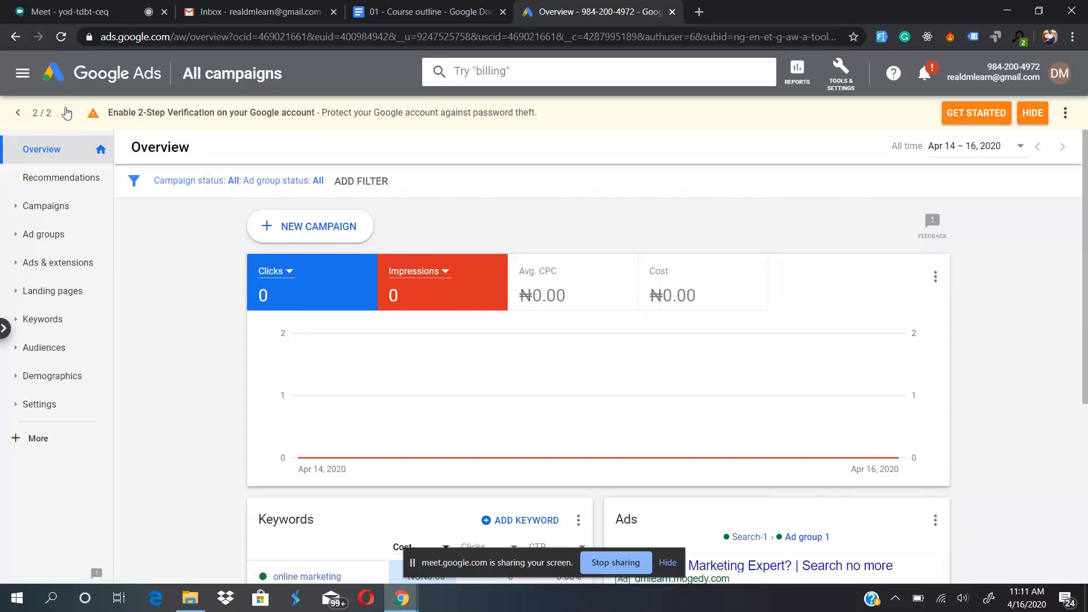
{"action": "left_click", "coordinate": [18, 113]}
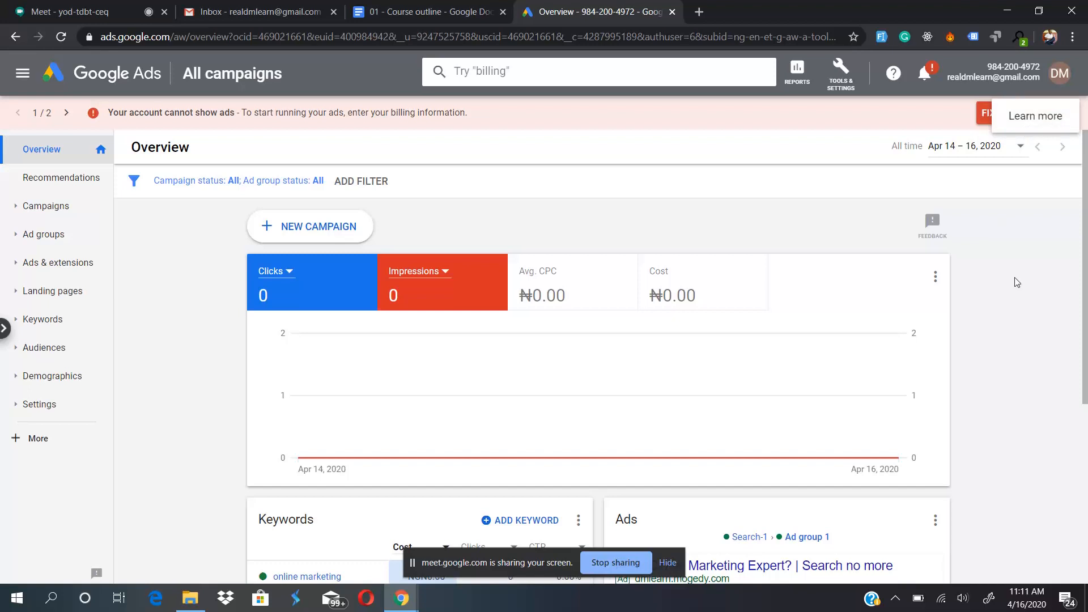
{"action": "left_click", "coordinate": [1038, 114]}
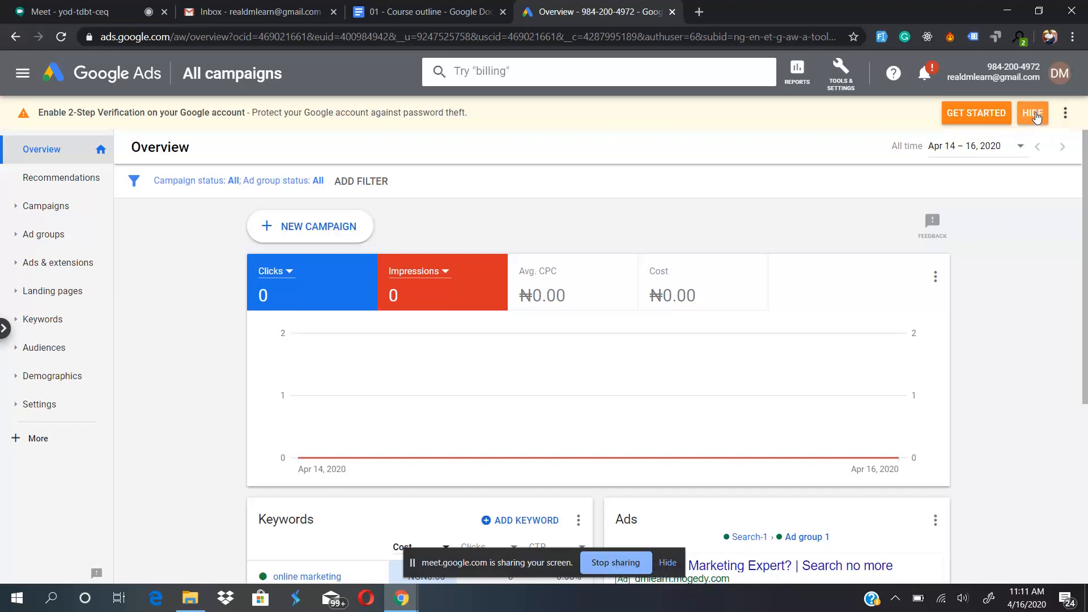
{"action": "left_click", "coordinate": [1037, 115]}
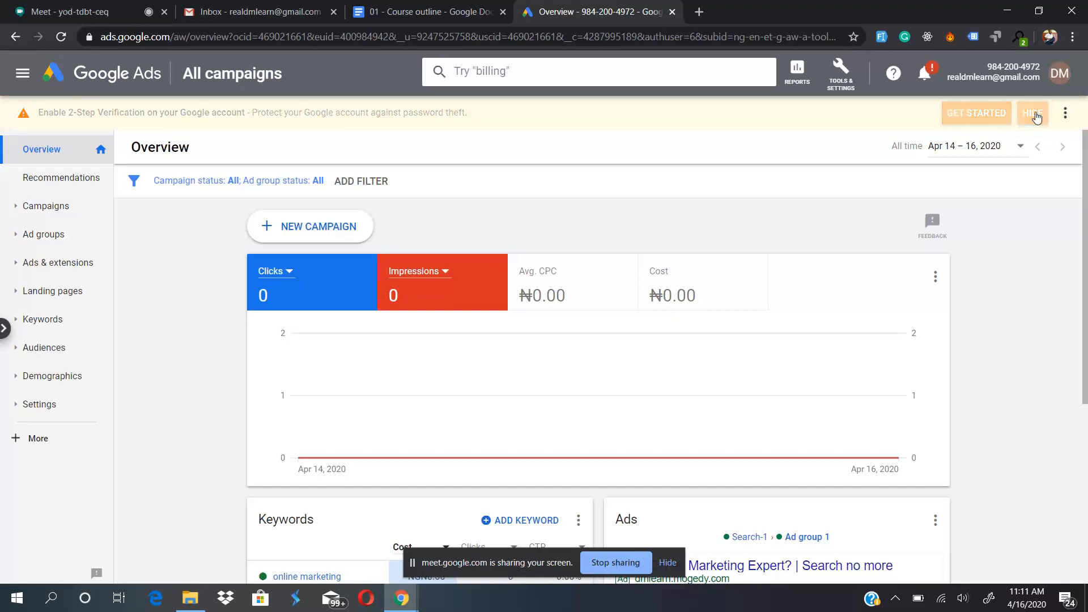
- Examine the keywords and ad summaries on the account overview
{"action": "scroll", "coordinate": [210, 398], "scroll_direction": "down", "scroll_amount": 5}
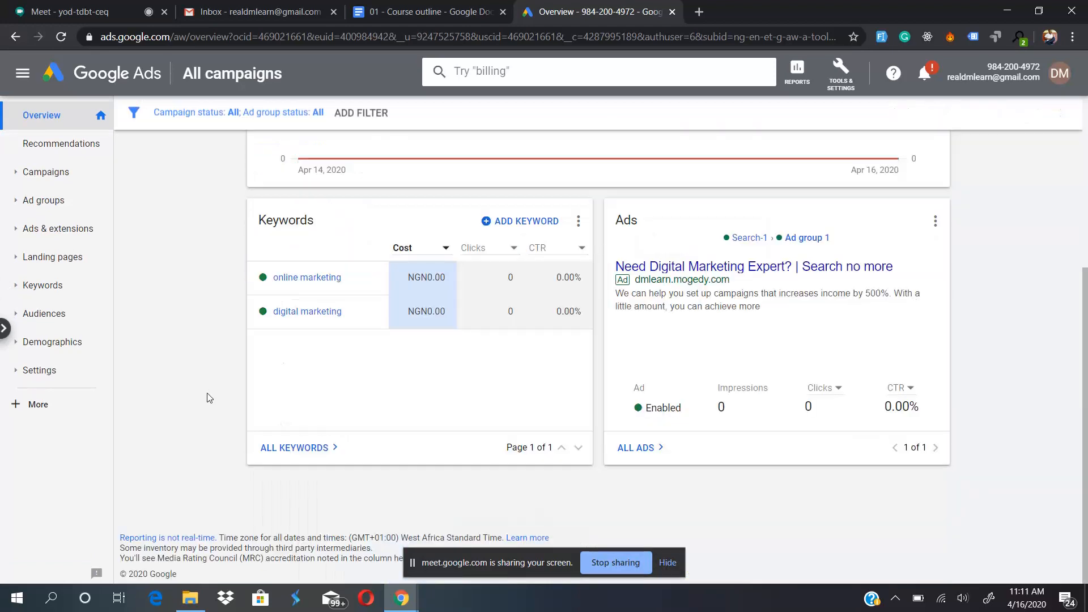
{"action": "scroll", "coordinate": [209, 398], "scroll_direction": "up", "scroll_amount": 1}
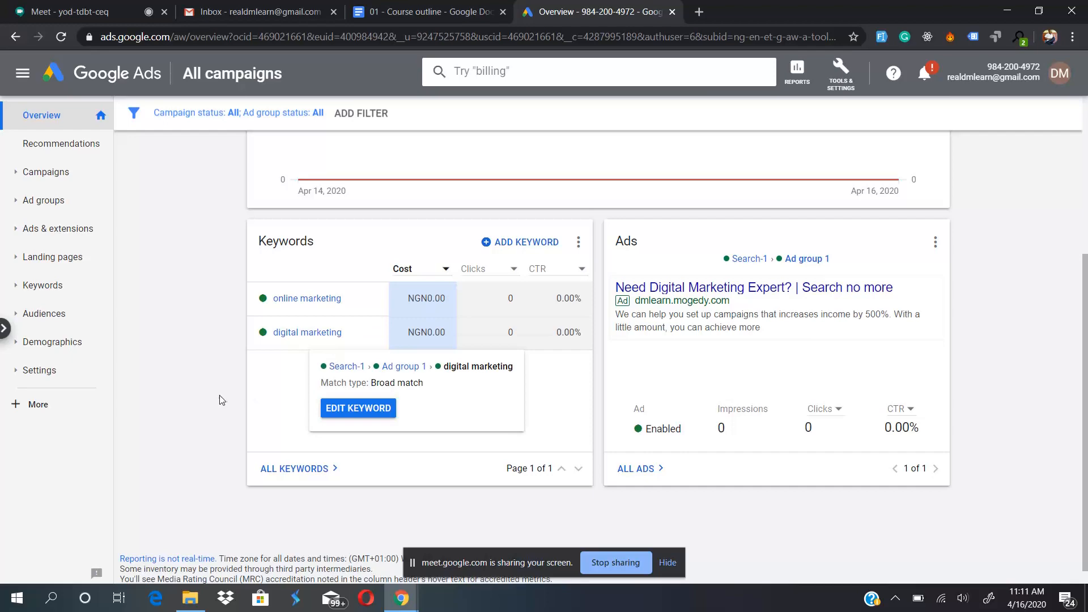
{"action": "scroll", "coordinate": [146, 379], "scroll_direction": "up", "scroll_amount": 4}
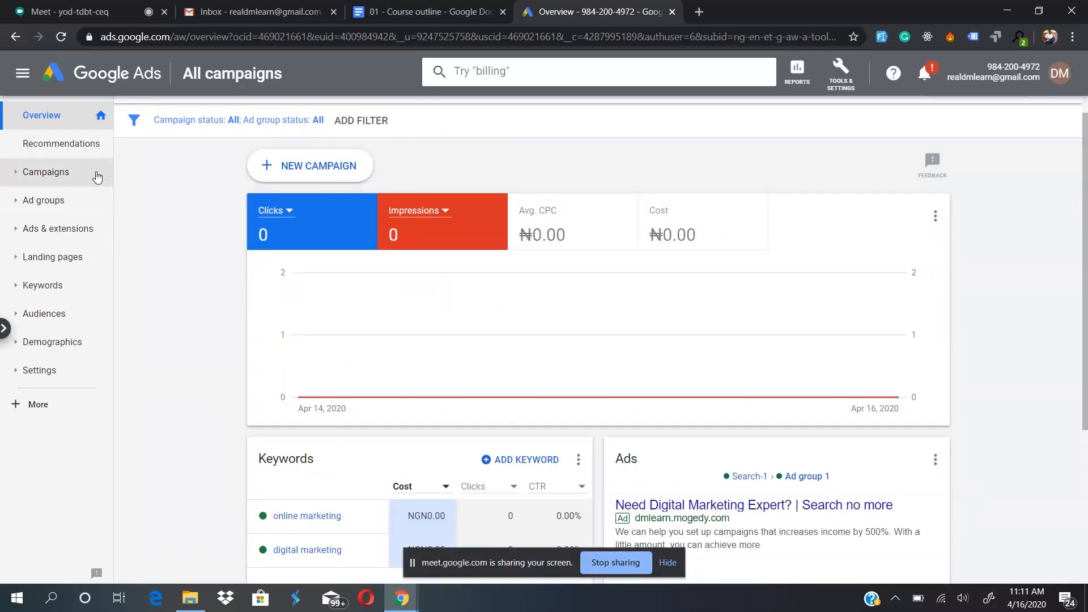
- Open the Ads list and inspect the text ad's status choices and its editable headlines and descriptions
{"action": "left_click", "coordinate": [44, 230]}
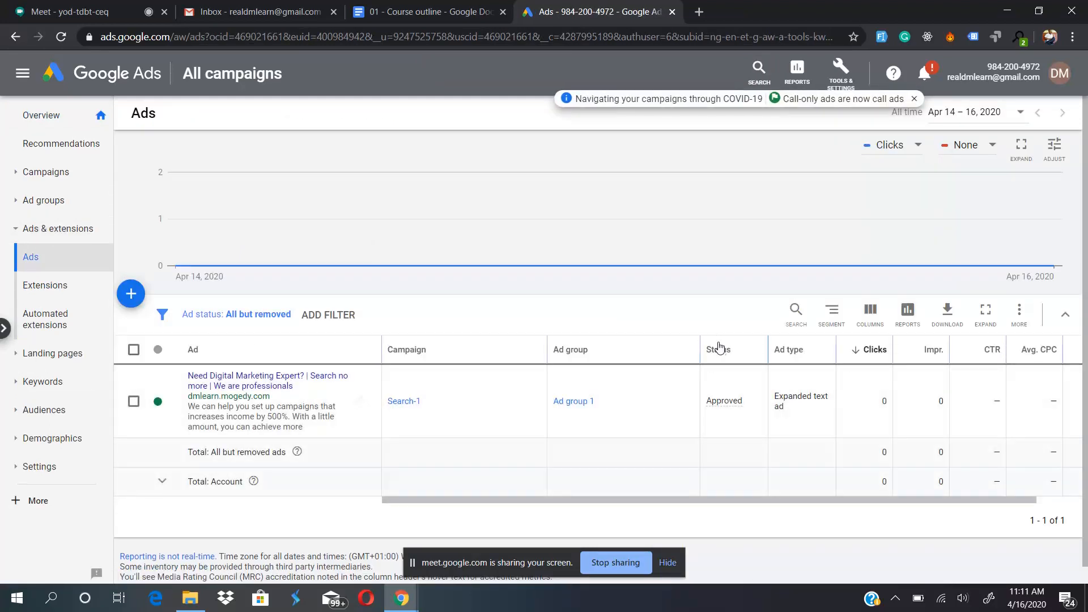
{"action": "mouse_move", "coordinate": [731, 406]}
{"action": "left_click", "coordinate": [162, 405]}
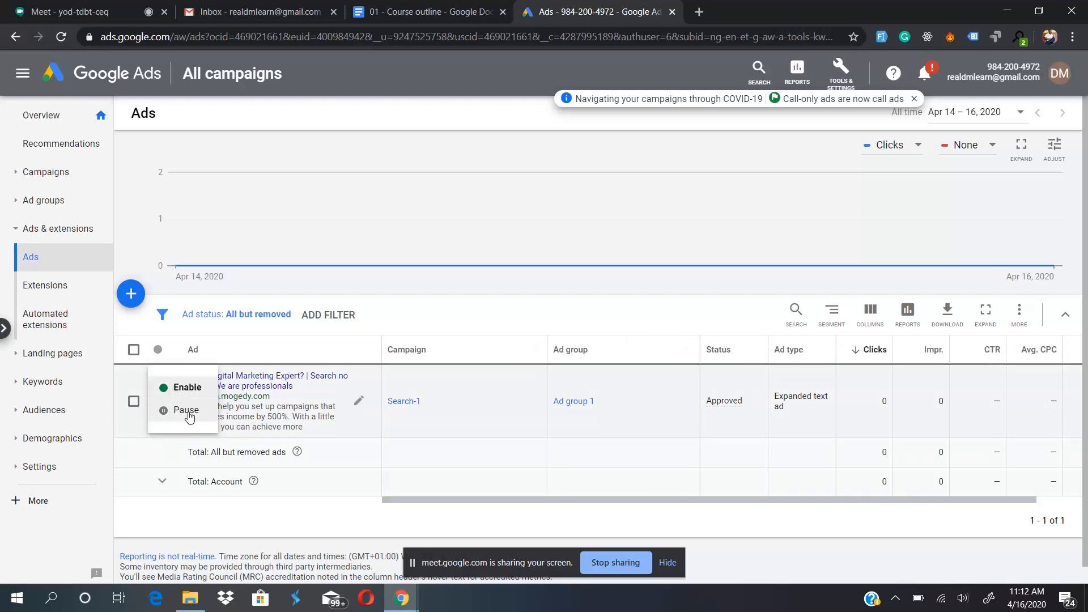
{"action": "left_click", "coordinate": [240, 430]}
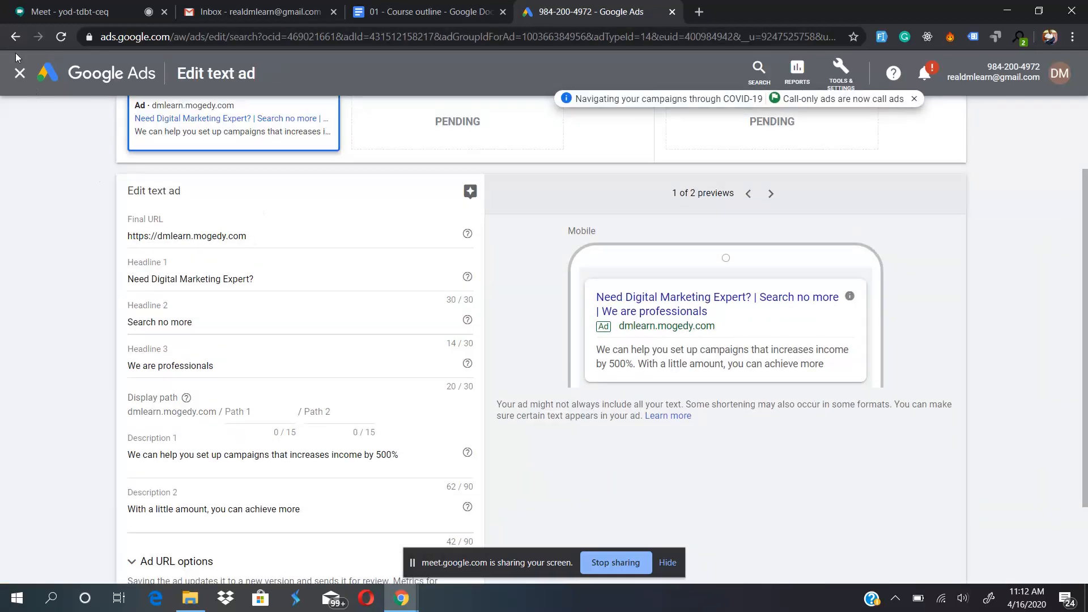
{"action": "left_click", "coordinate": [20, 74]}
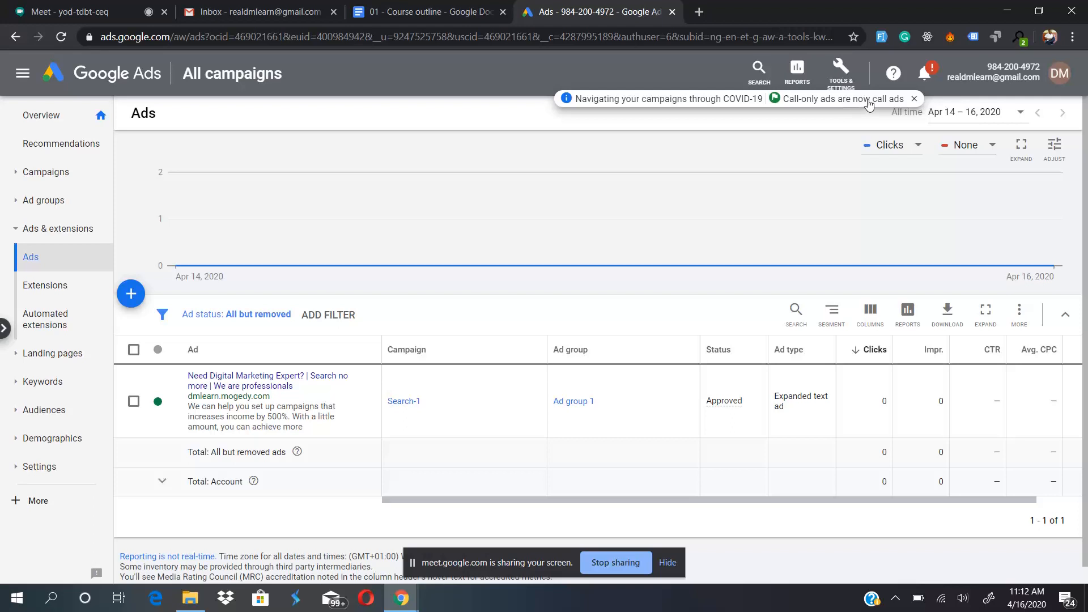
- Read through the account notifications, from the critical billing alert to the call ads feature notice, and close them
{"action": "left_click", "coordinate": [925, 73]}
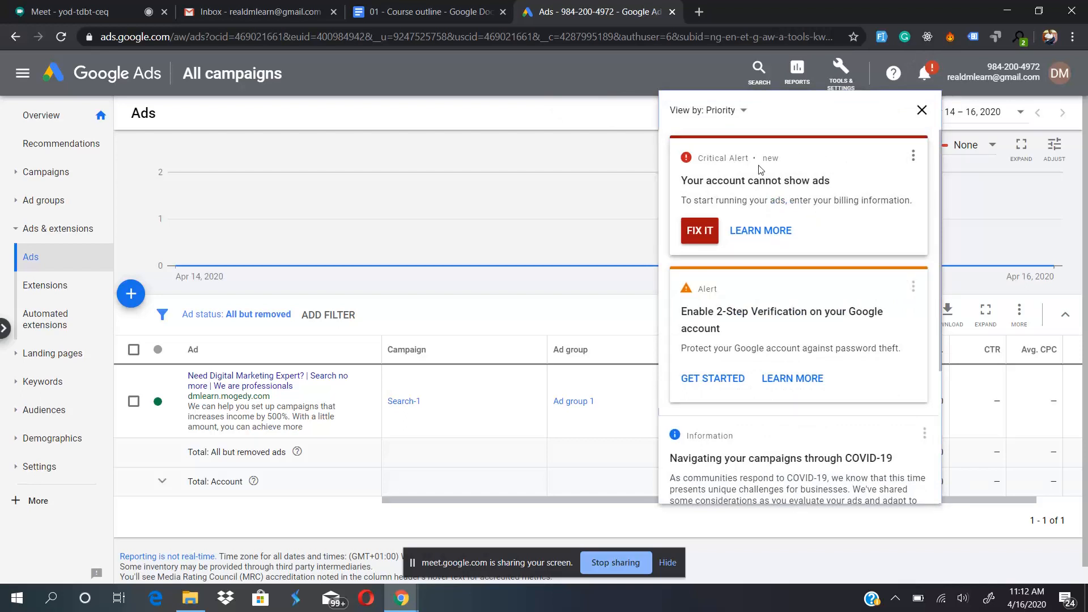
{"action": "scroll", "coordinate": [796, 293], "scroll_direction": "down", "scroll_amount": 4}
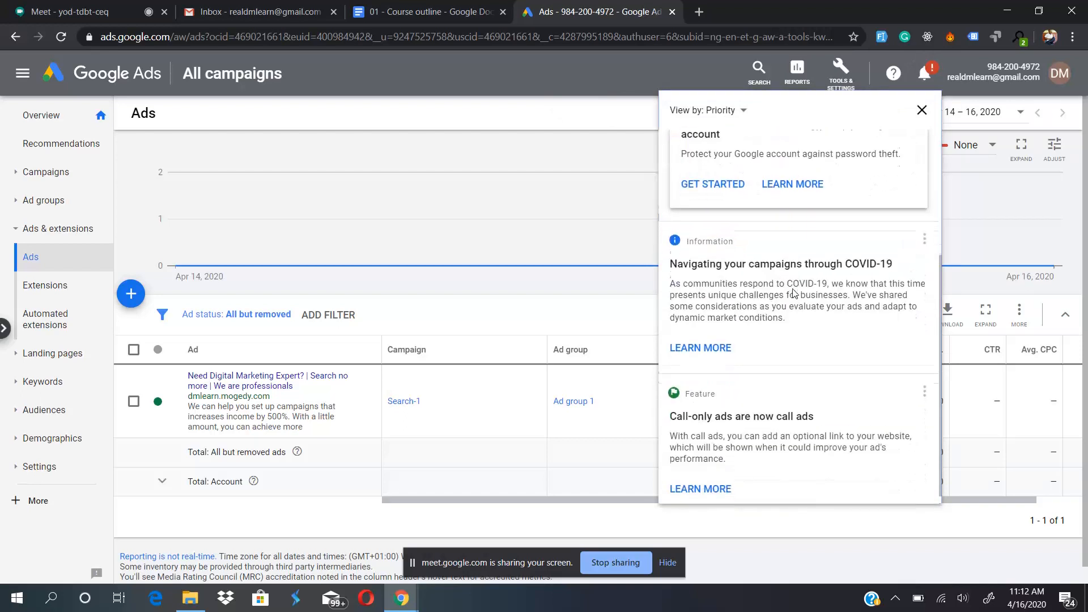
{"action": "scroll", "coordinate": [795, 293], "scroll_direction": "up", "scroll_amount": 4}
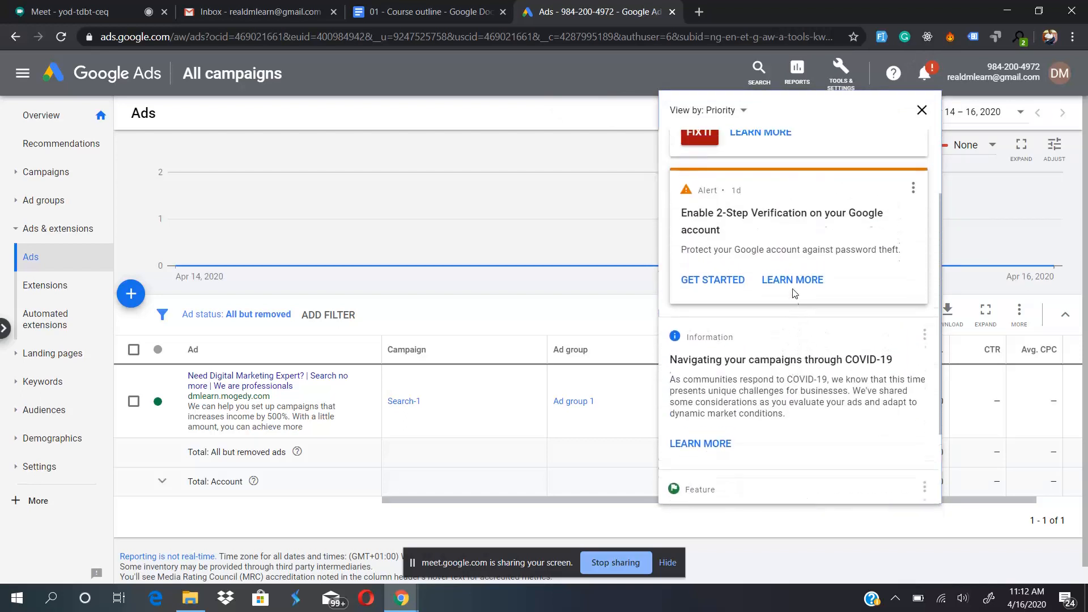
{"action": "scroll", "coordinate": [795, 293], "scroll_direction": "down", "scroll_amount": 4}
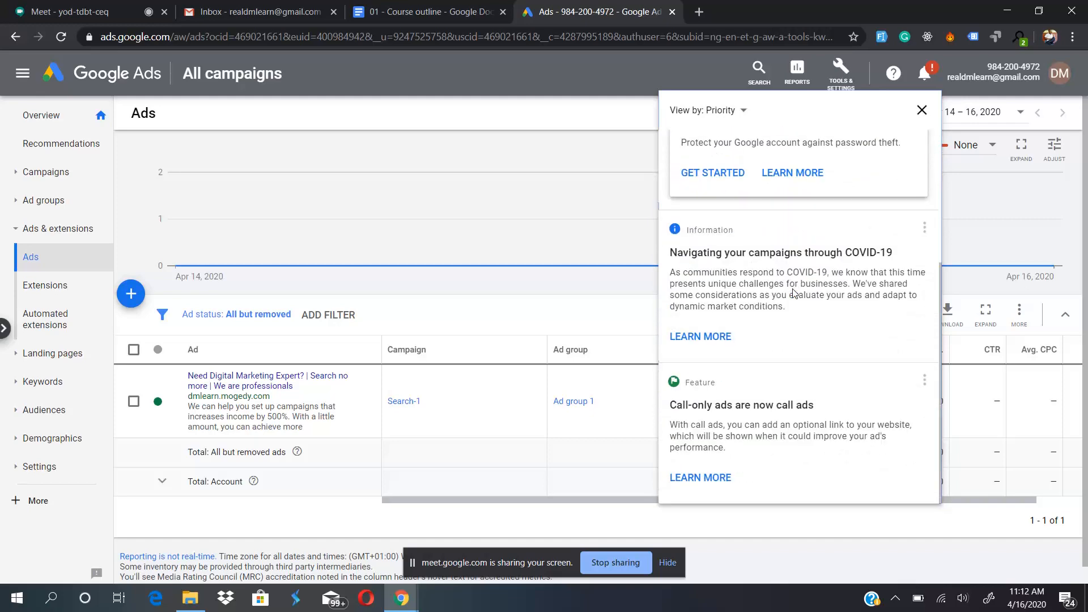
{"action": "scroll", "coordinate": [800, 391], "scroll_direction": "up", "scroll_amount": 4}
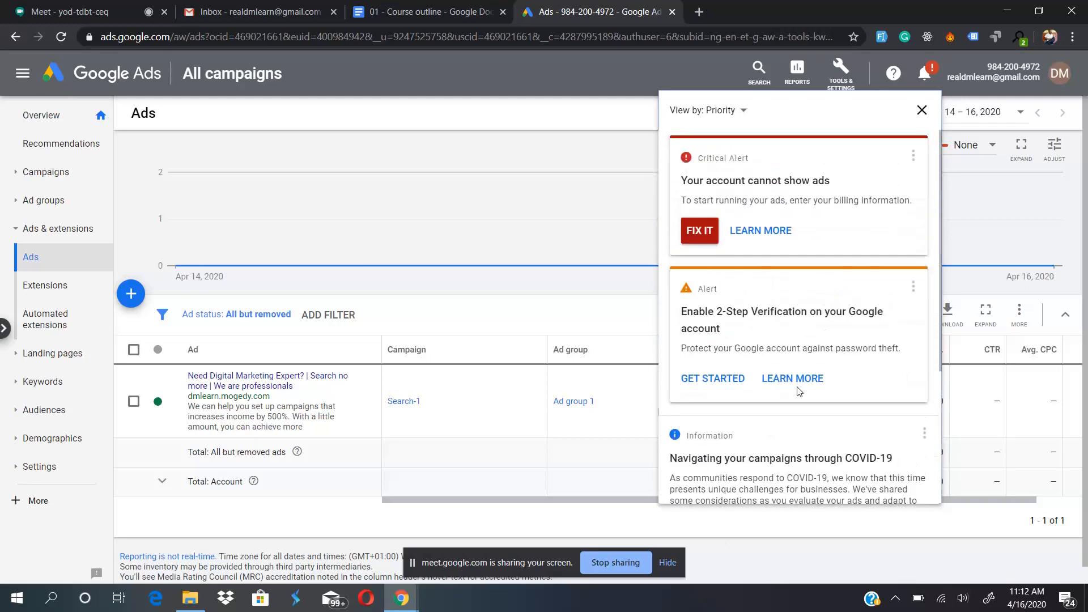
{"action": "left_click", "coordinate": [595, 68]}
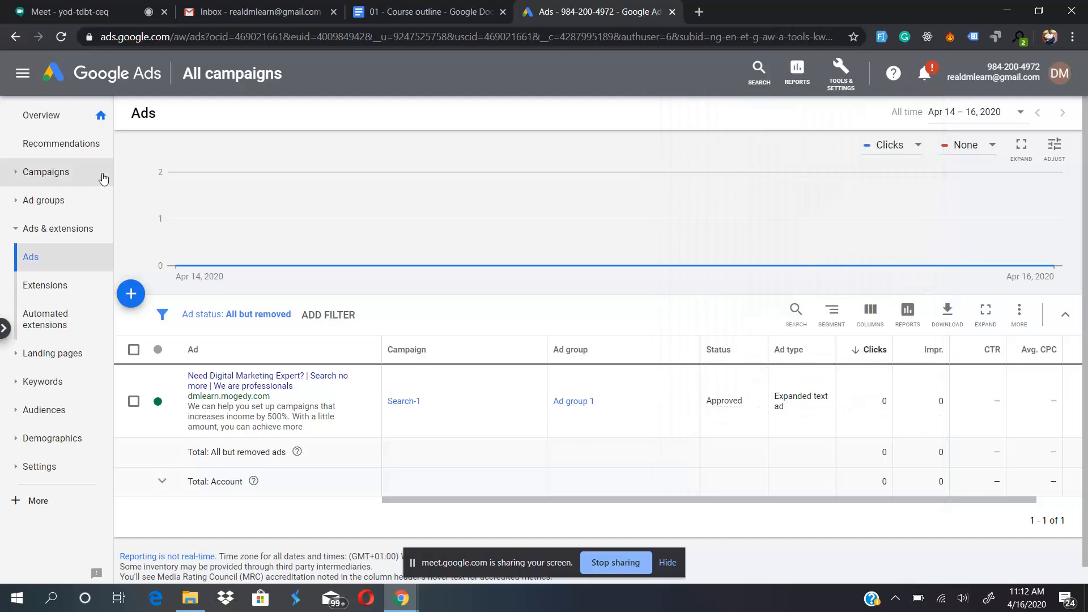
- View the account recommendations and look through the additional navigation sections, such as Locations, Ad schedule and Devices
{"action": "left_click", "coordinate": [60, 148]}
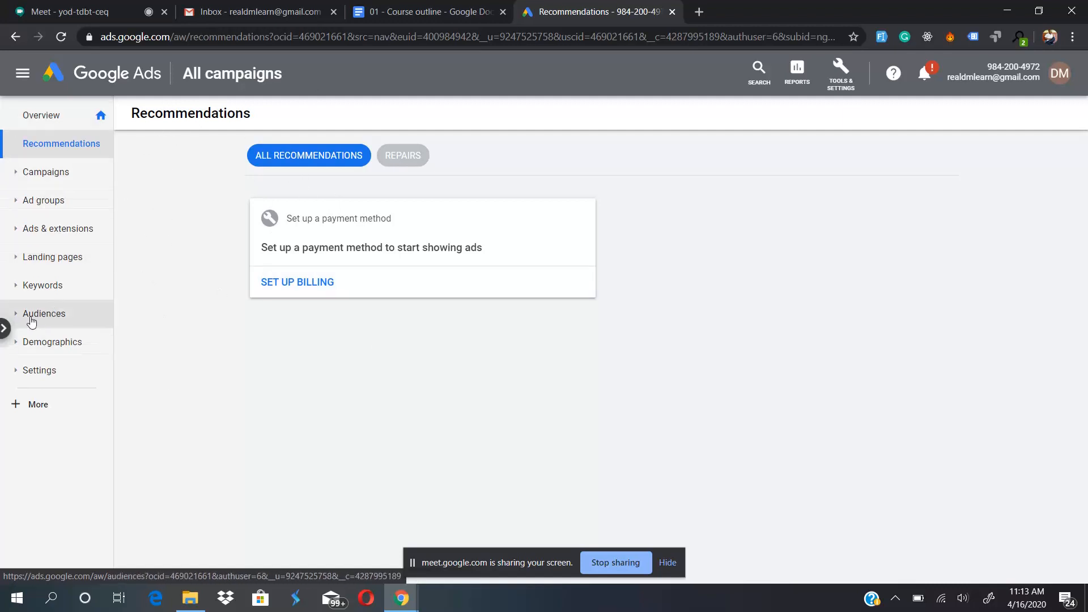
{"action": "left_click", "coordinate": [32, 406]}
{"action": "scroll", "coordinate": [23, 465], "scroll_direction": "down", "scroll_amount": 1}
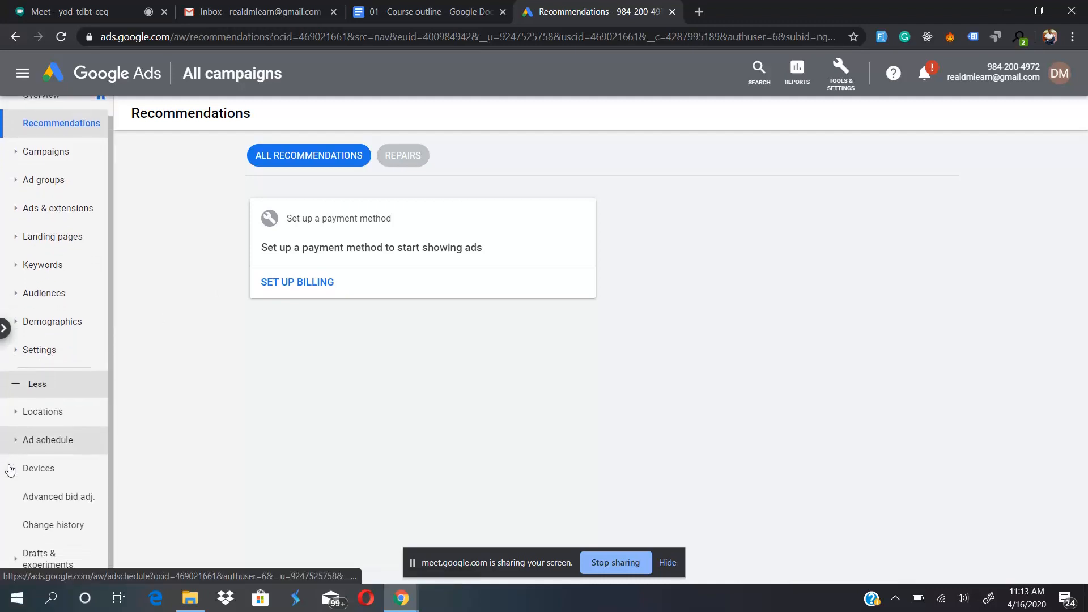
{"action": "scroll", "coordinate": [48, 431], "scroll_direction": "up", "scroll_amount": 1}
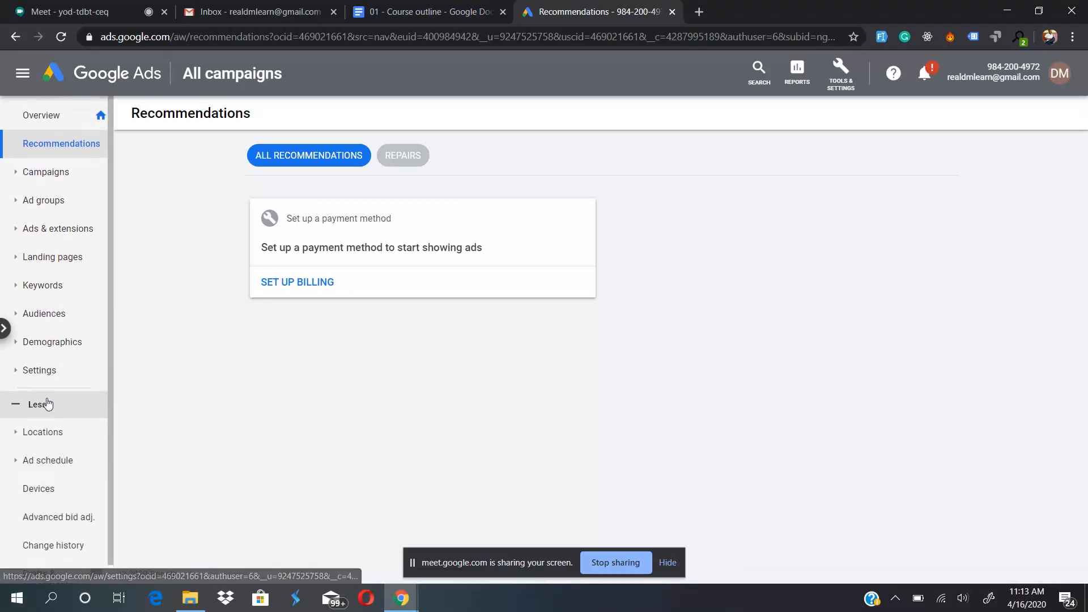
{"action": "left_click", "coordinate": [47, 398]}
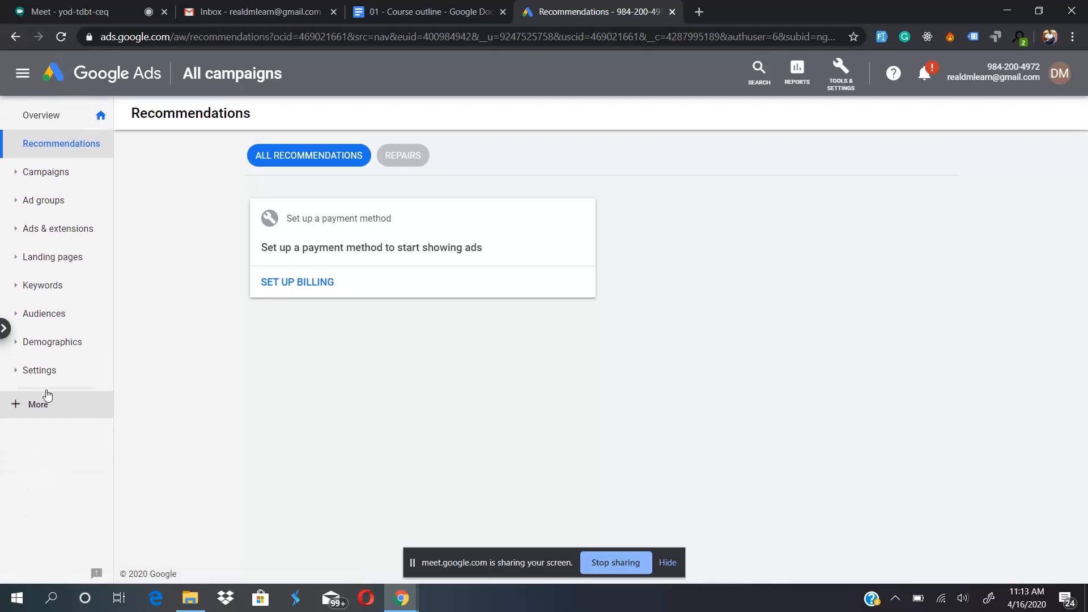
- Open the Campaigns list and check the Search-1 campaign's budget and its Enable and Pause options
{"action": "left_click", "coordinate": [59, 177]}
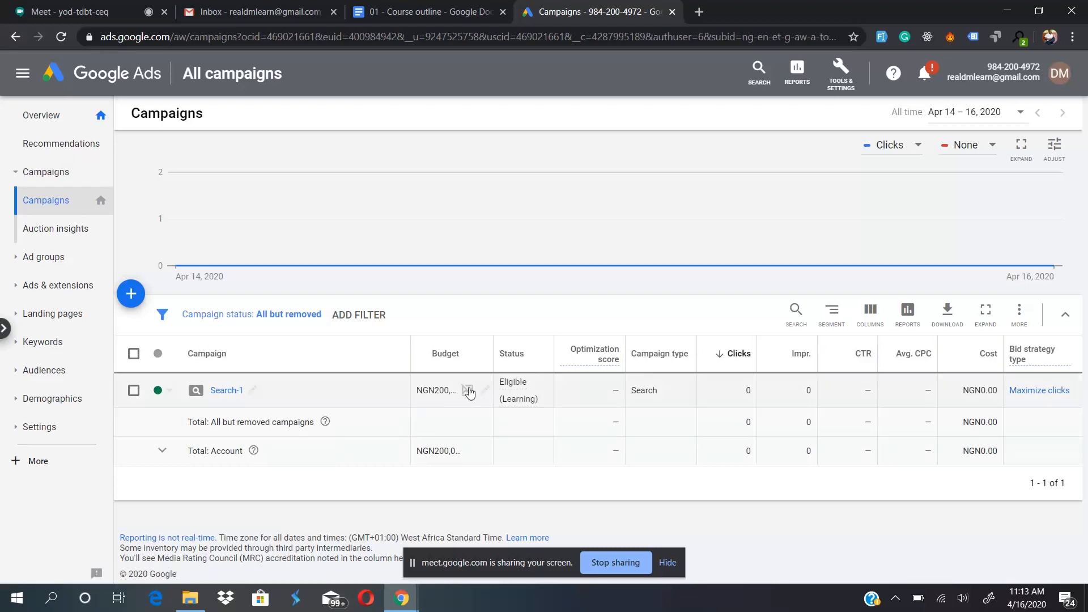
{"action": "mouse_move", "coordinate": [467, 393]}
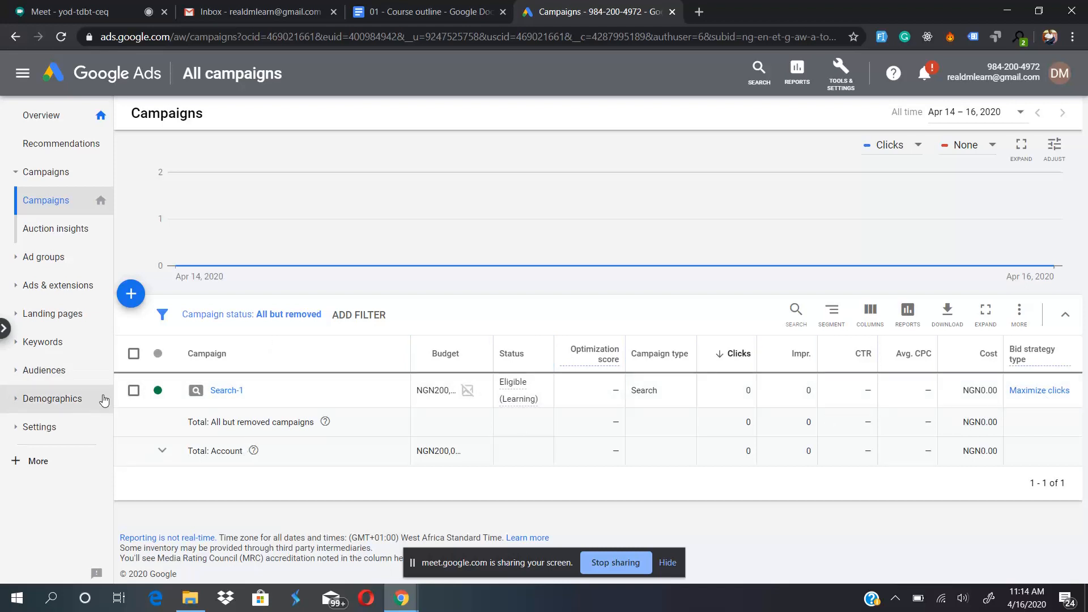
{"action": "left_click", "coordinate": [161, 394]}
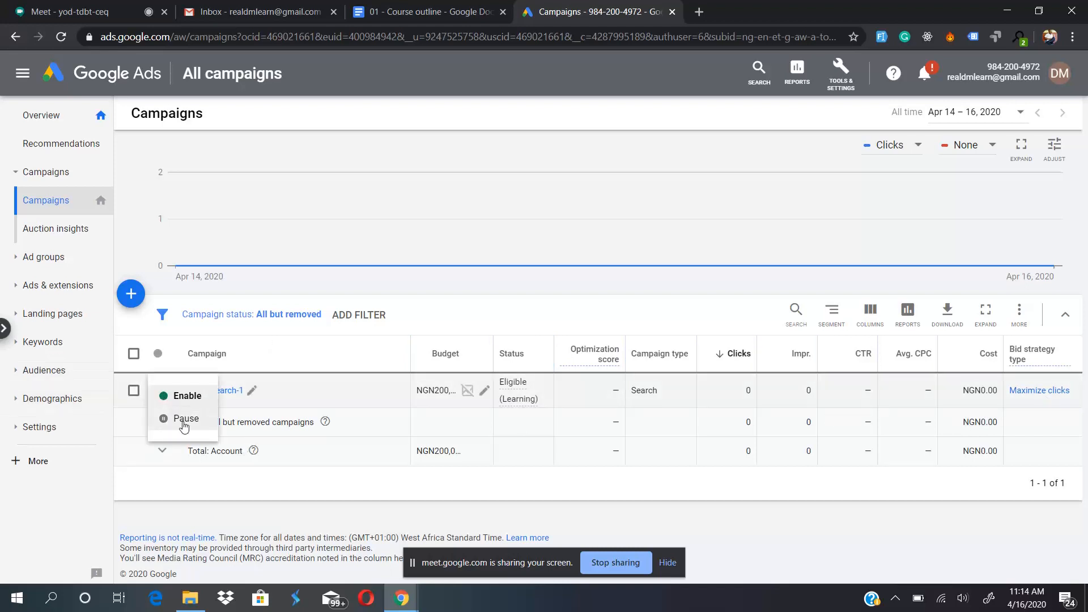
{"action": "left_click", "coordinate": [126, 432]}
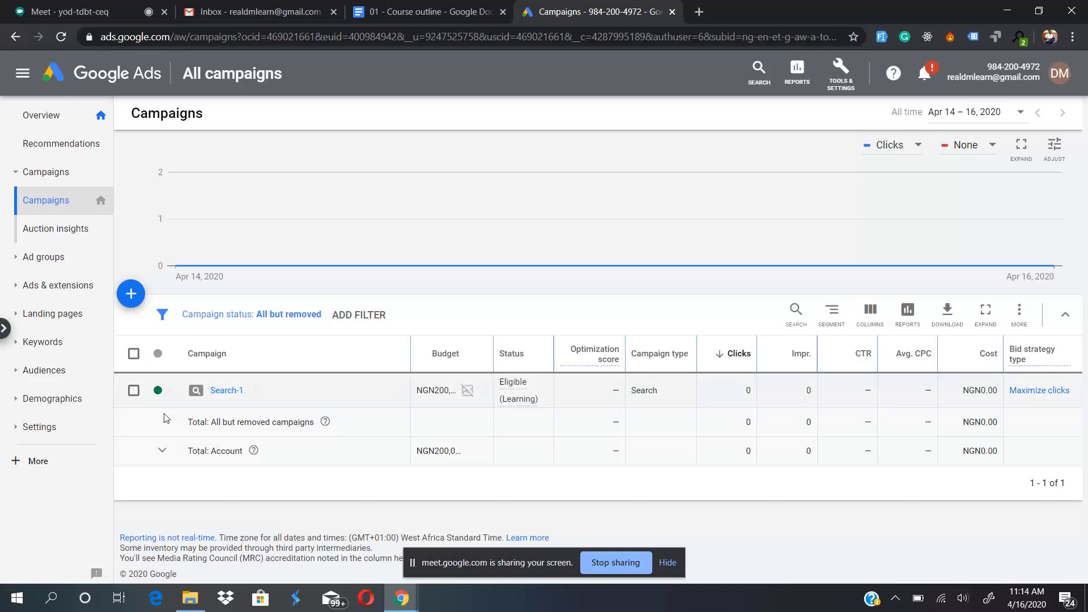
- Select the Search-1 campaign, look through its label and edit options, including the Edit targeting choices, and clear the selection
{"action": "left_click", "coordinate": [134, 354]}
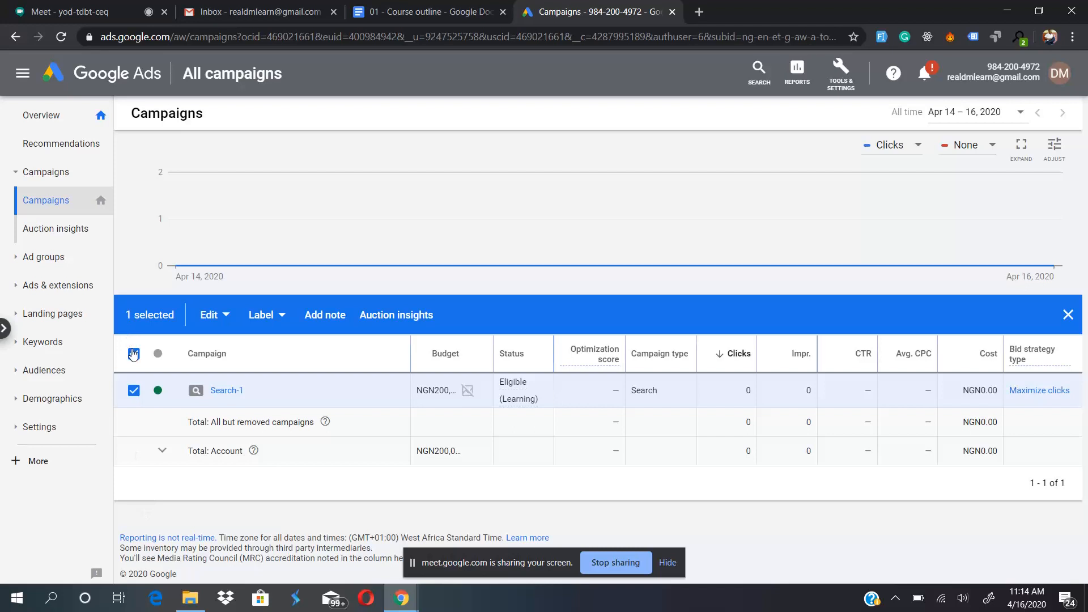
{"action": "left_click", "coordinate": [134, 353]}
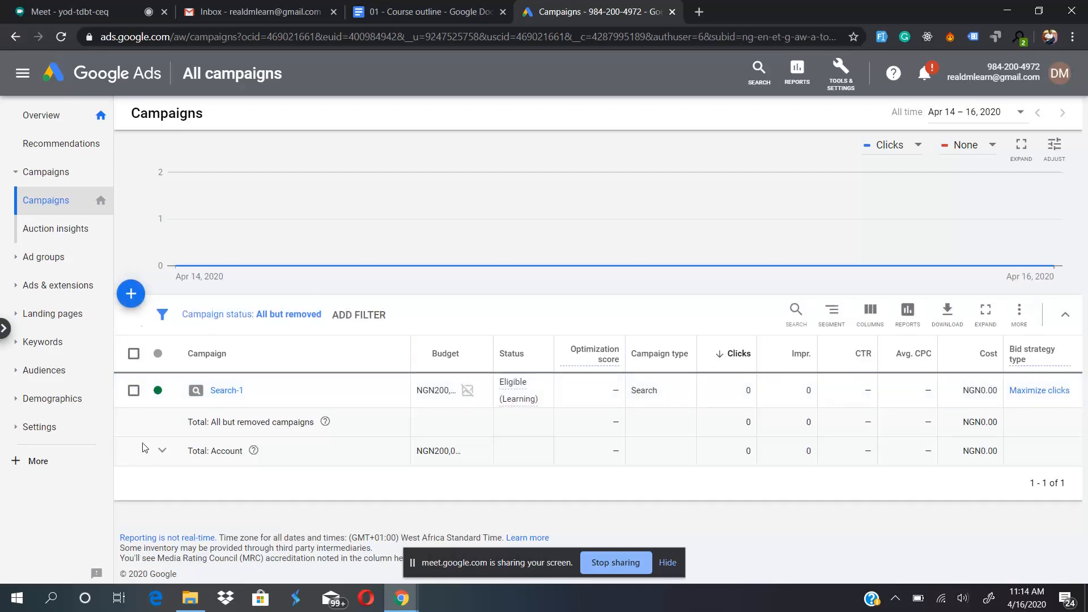
{"action": "left_click", "coordinate": [134, 390]}
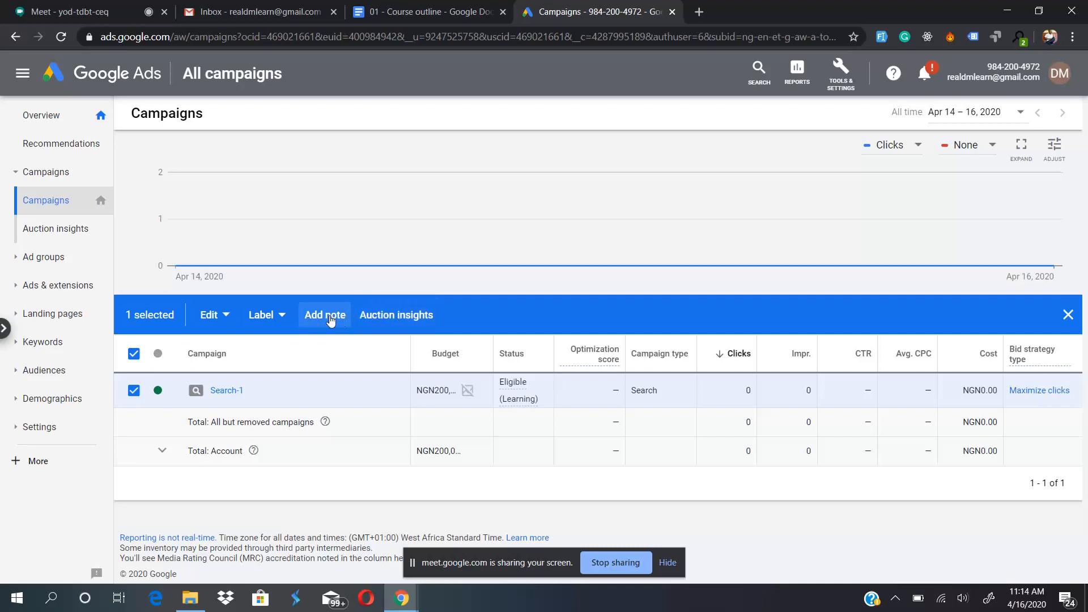
{"action": "left_click", "coordinate": [278, 323]}
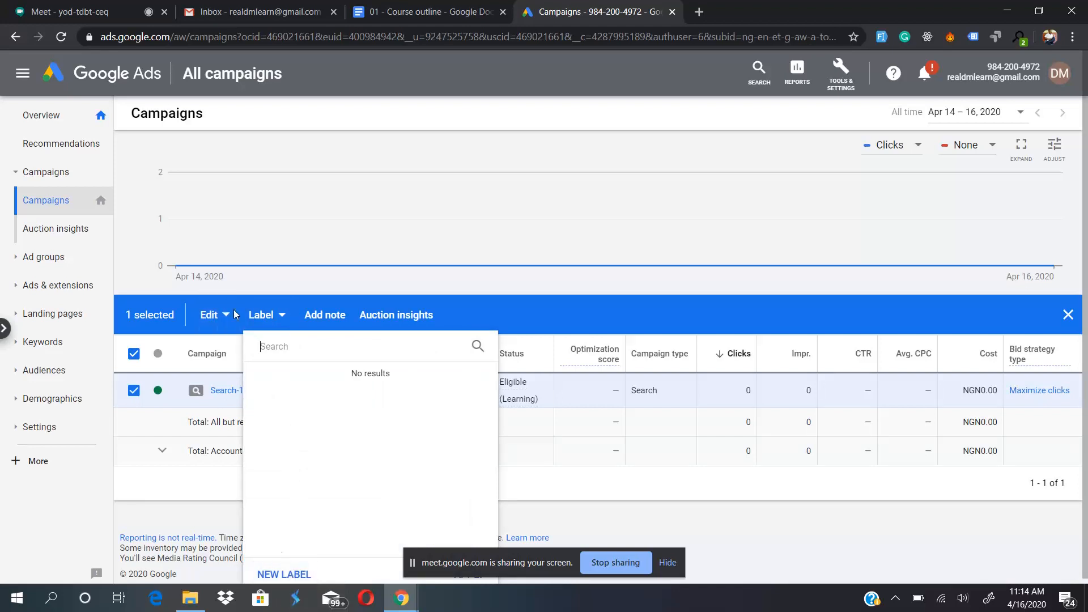
{"action": "left_click", "coordinate": [213, 318]}
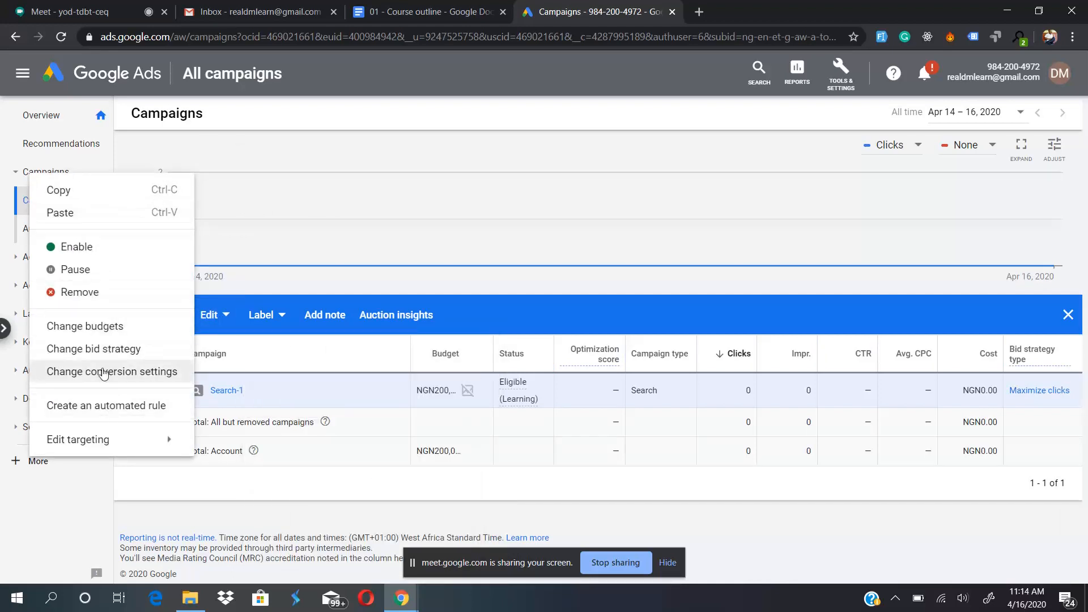
{"action": "mouse_move", "coordinate": [124, 448]}
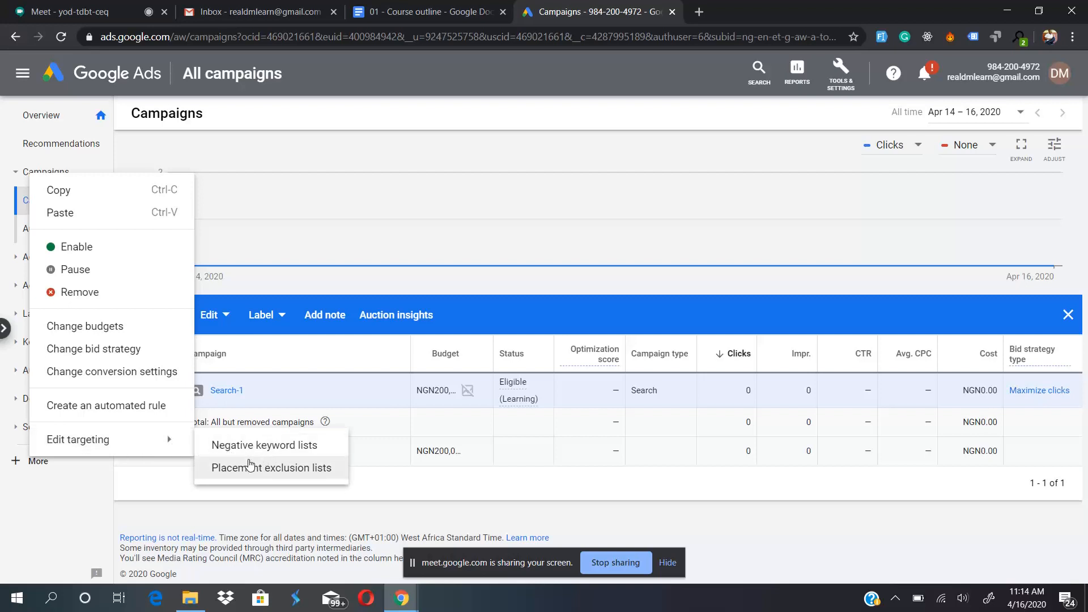
{"action": "left_click", "coordinate": [145, 498]}
{"action": "left_click", "coordinate": [133, 355]}
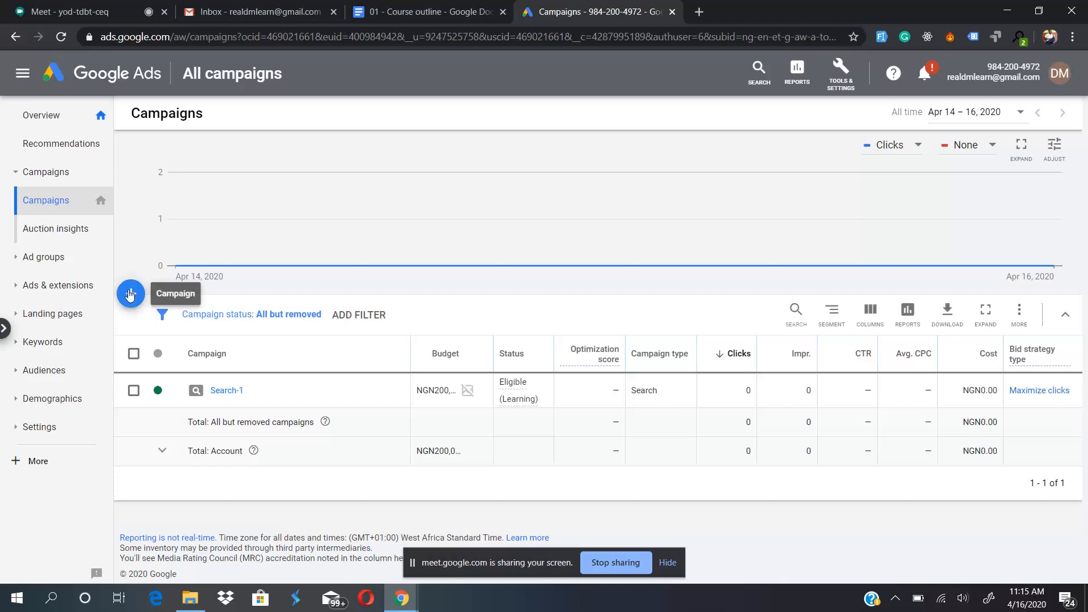
- Switch to the course outline in Google Docs, highlight the Display Ads topic, and return to Google Ads
{"action": "left_click", "coordinate": [452, 10]}
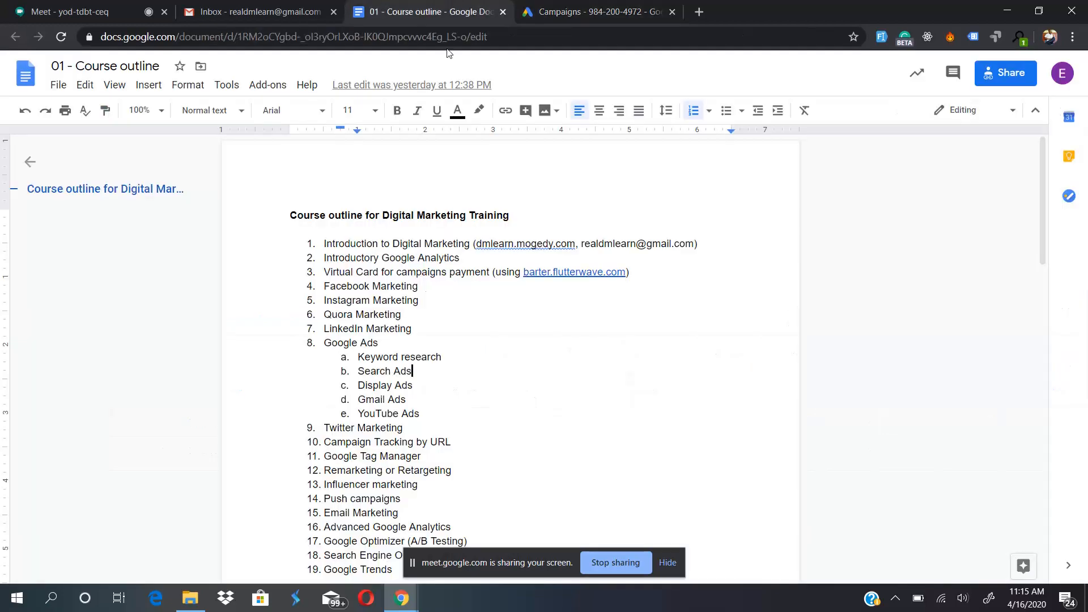
{"action": "left_click_drag", "start_coordinate": [361, 388], "coordinate": [419, 386]}
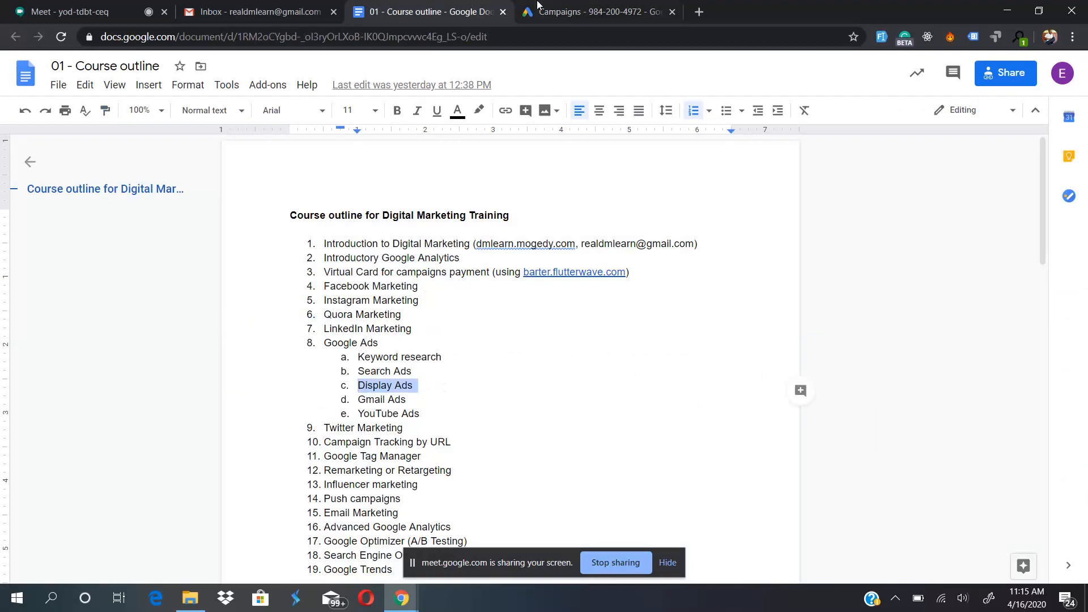
{"action": "left_click", "coordinate": [544, 11]}
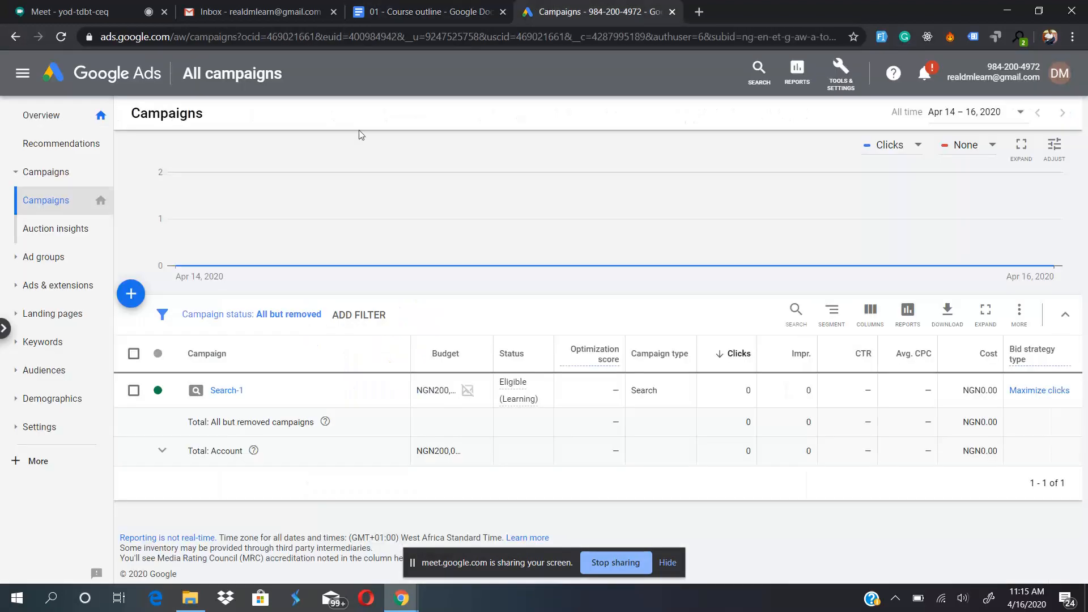
- Start a new campaign and choose to create it without a goal's guidance
{"action": "left_click", "coordinate": [130, 292]}
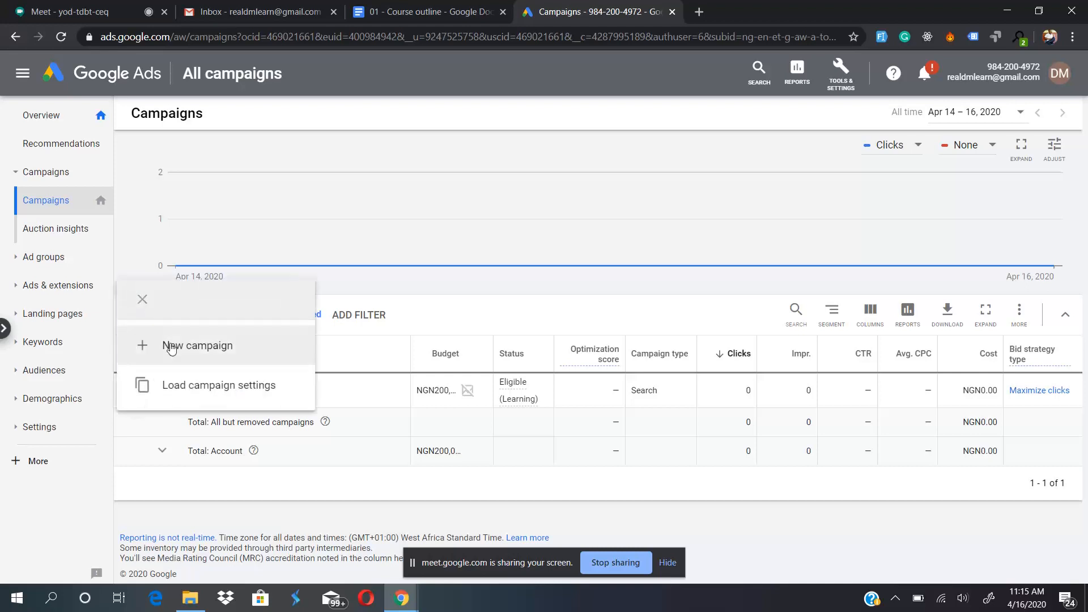
{"action": "left_click", "coordinate": [204, 350]}
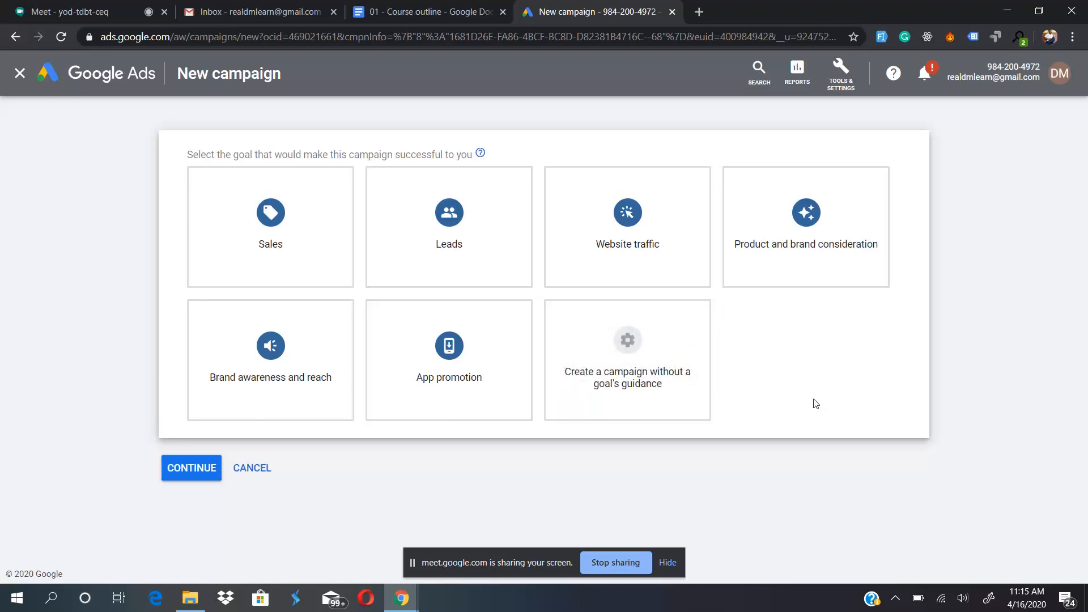
{"action": "left_click", "coordinate": [629, 350]}
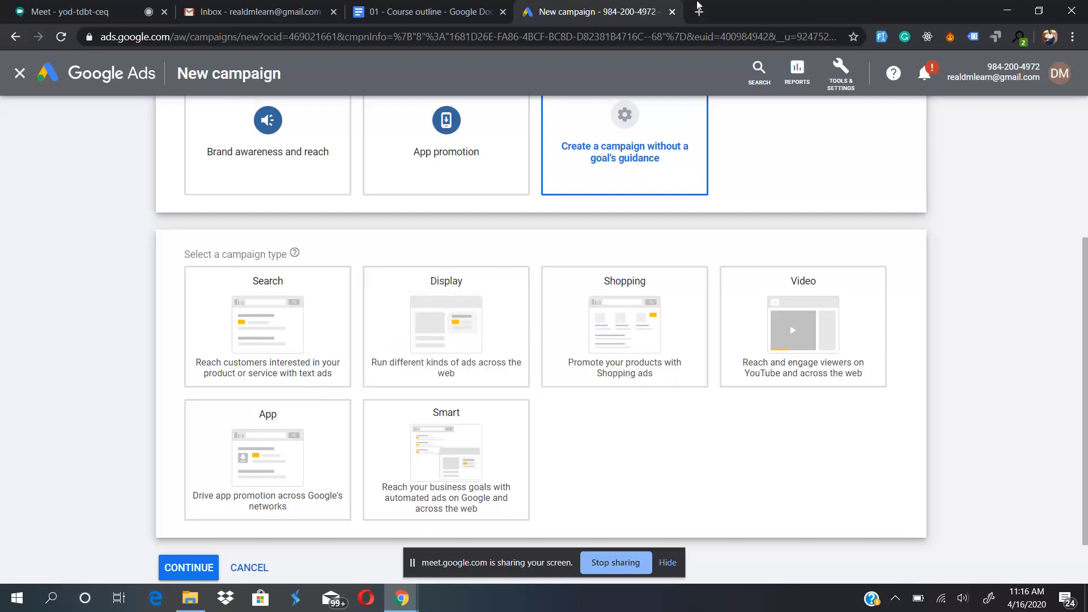
- Open goal.com in a new browser tab, dismiss the pop-up ad, and examine the display ads placed throughout the homepage
{"action": "left_click", "coordinate": [699, 12]}
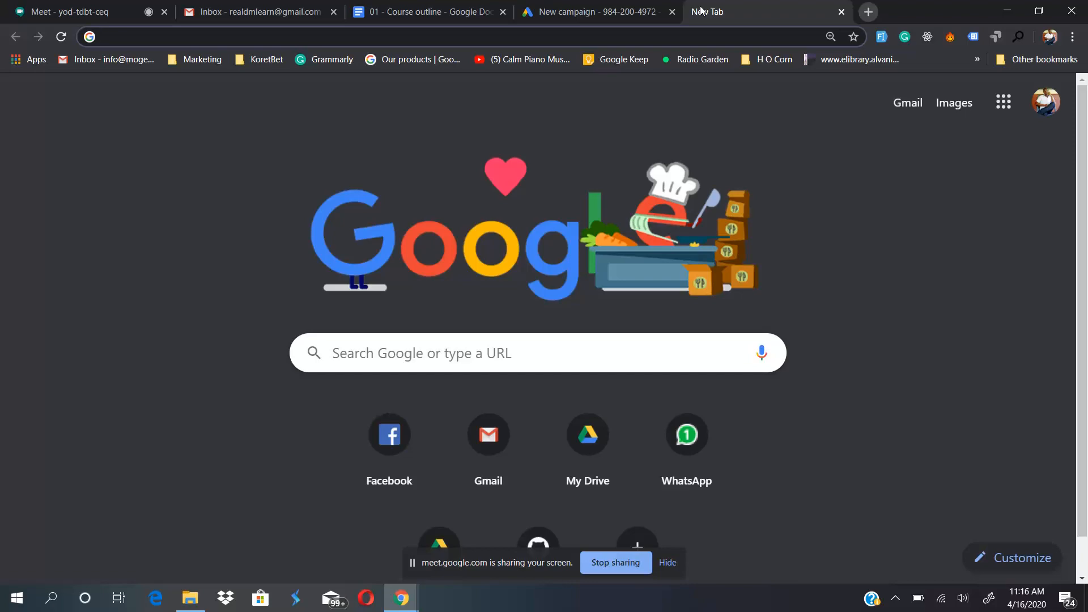
{"action": "type", "text": "goal"}
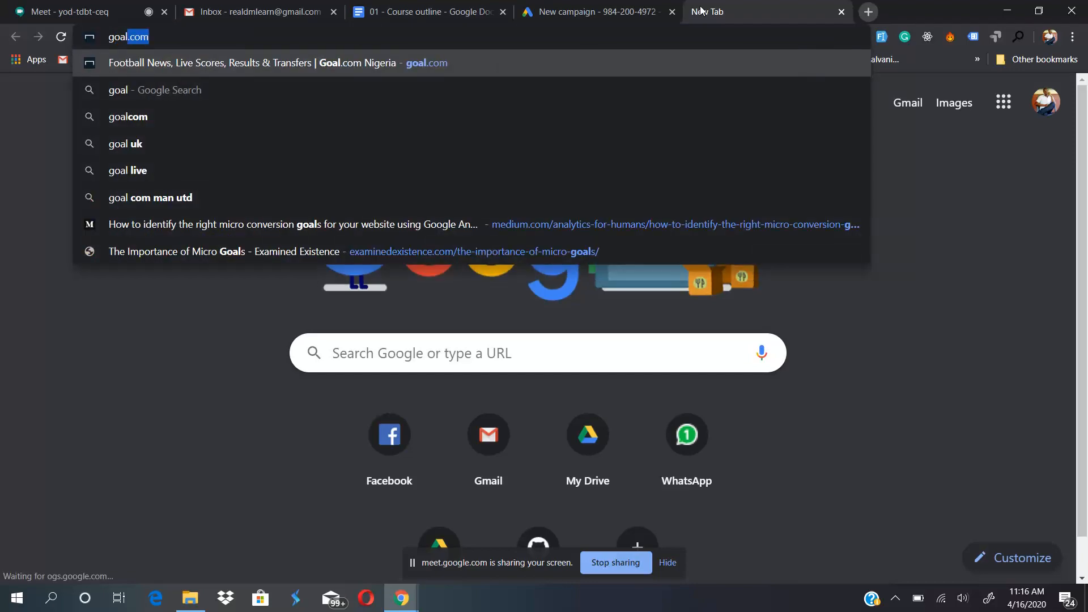
{"action": "key", "text": "Return"}
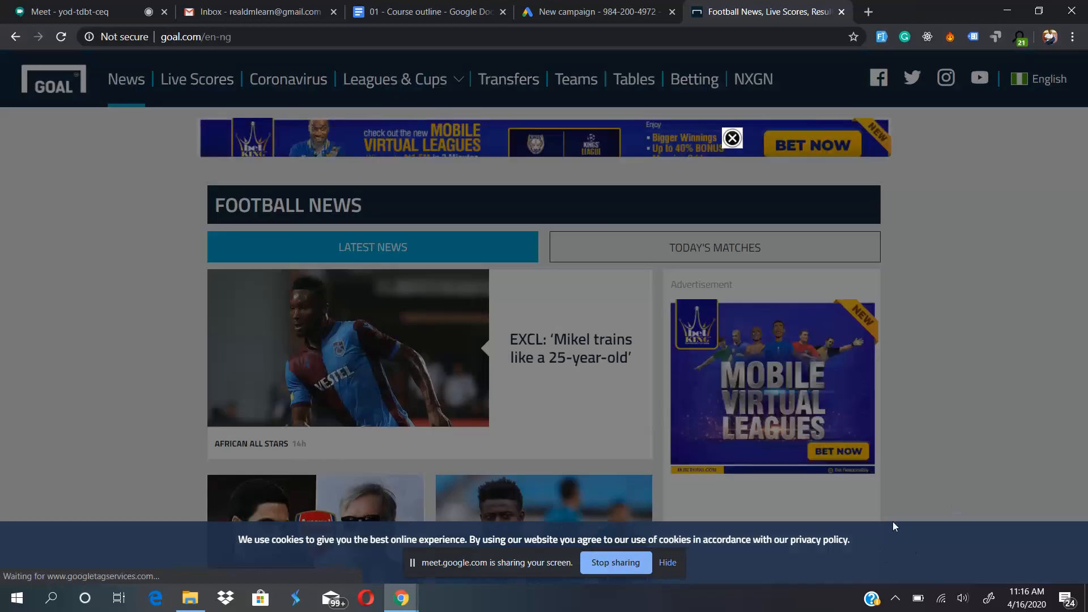
{"action": "left_click", "coordinate": [732, 138]}
{"action": "scroll", "coordinate": [971, 320], "scroll_direction": "down", "scroll_amount": 10}
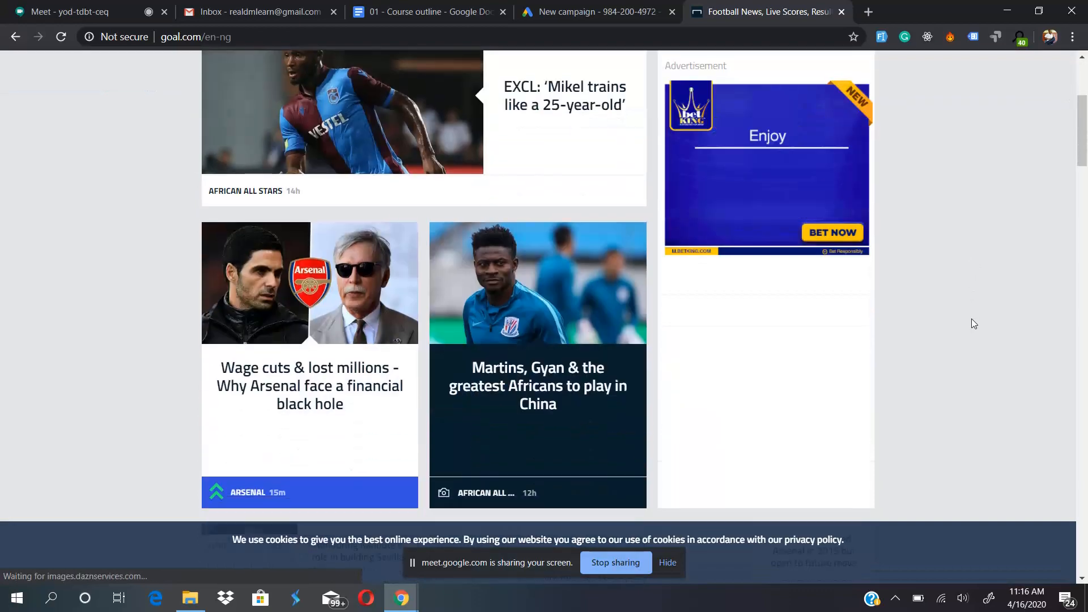
{"action": "scroll", "coordinate": [972, 318], "scroll_direction": "down", "scroll_amount": 11}
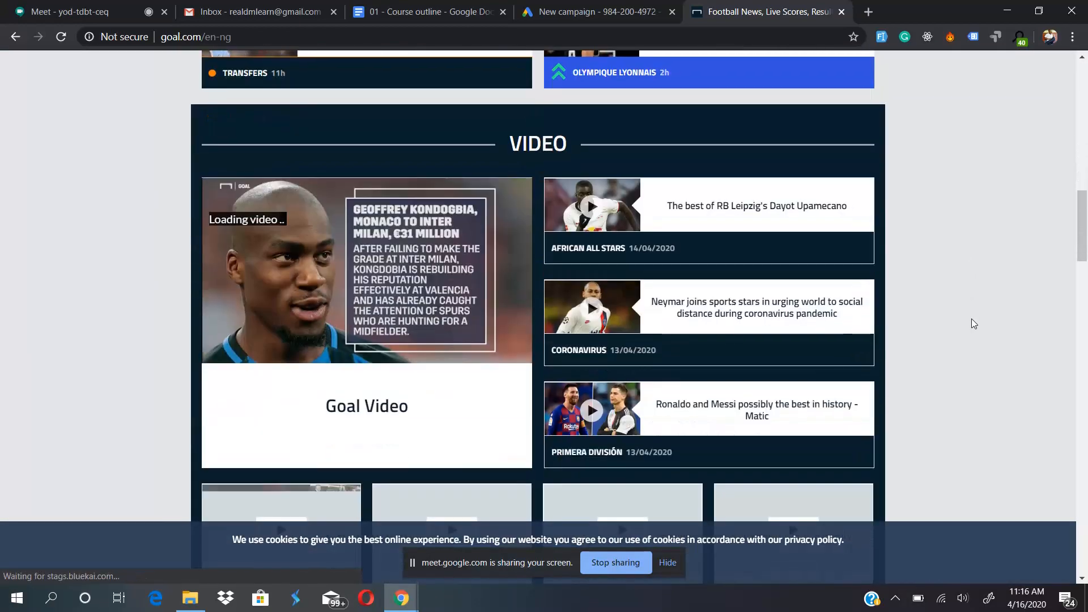
{"action": "scroll", "coordinate": [971, 324], "scroll_direction": "down", "scroll_amount": 4}
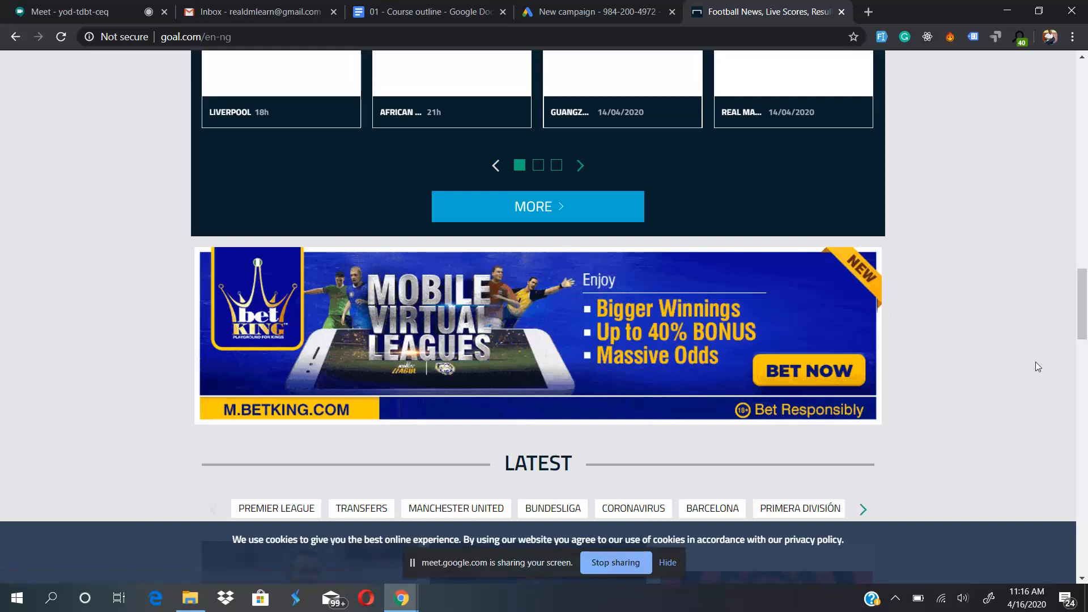
{"action": "scroll", "coordinate": [1035, 362], "scroll_direction": "down", "scroll_amount": 8}
{"action": "scroll", "coordinate": [1020, 295], "scroll_direction": "up", "scroll_amount": 2}
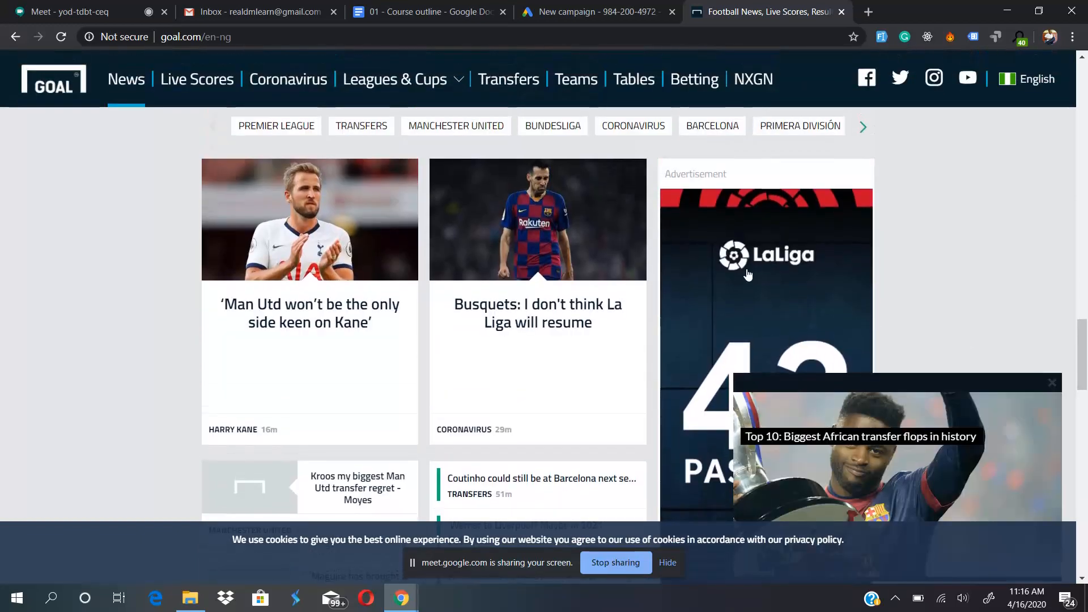
{"action": "scroll", "coordinate": [1012, 247], "scroll_direction": "up", "scroll_amount": 20}
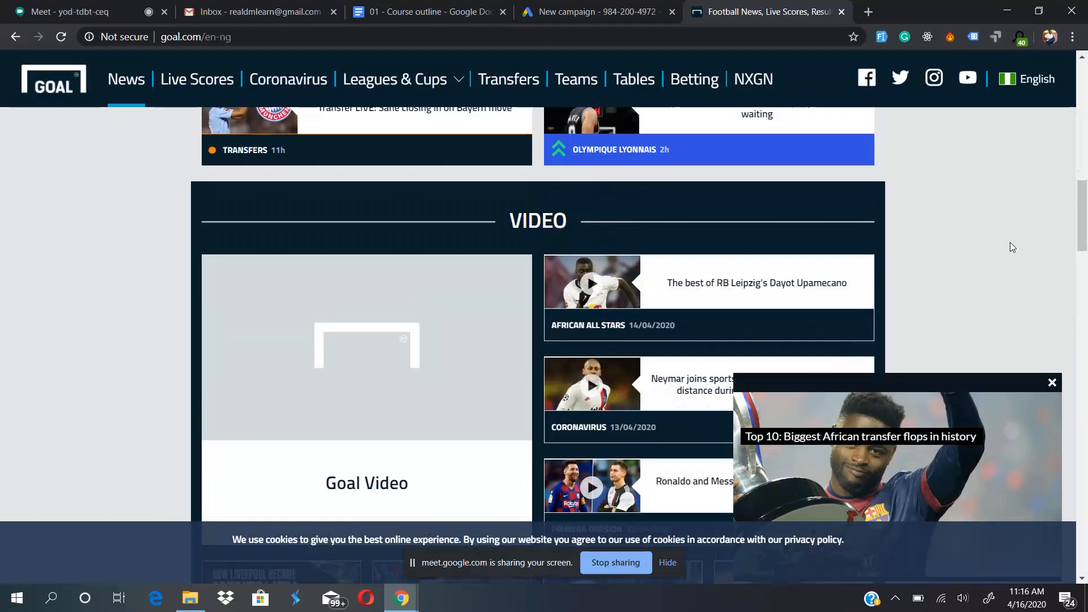
{"action": "scroll", "coordinate": [1013, 247], "scroll_direction": "down", "scroll_amount": 2}
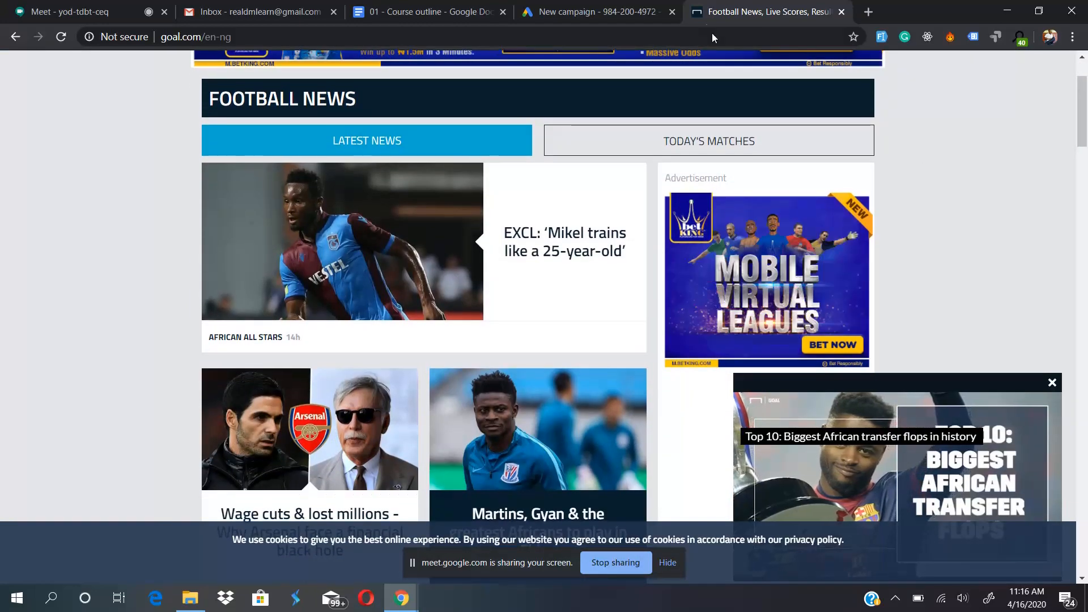
- Open legit.ng in another browser tab, decline its news notifications, examine the display ads on the page, and close it
{"action": "left_click", "coordinate": [869, 15]}
{"action": "type", "text": "naij"}
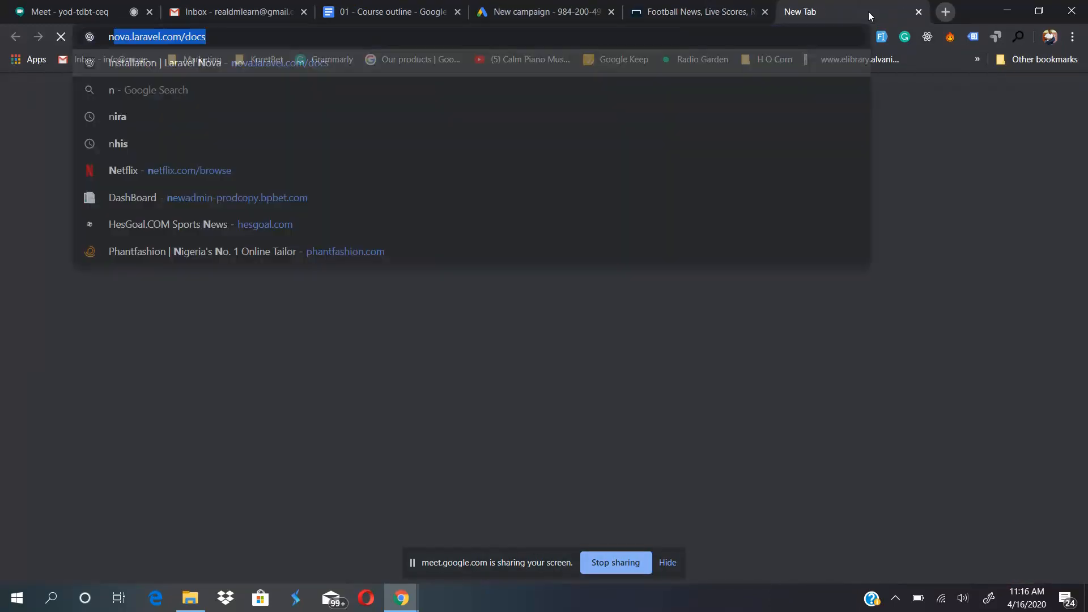
{"action": "key", "text": "BackSpace"}
{"action": "key", "text": "BackSpace"}
{"action": "key", "text": "BackSpace"}
{"action": "key", "text": "BackSpace"}
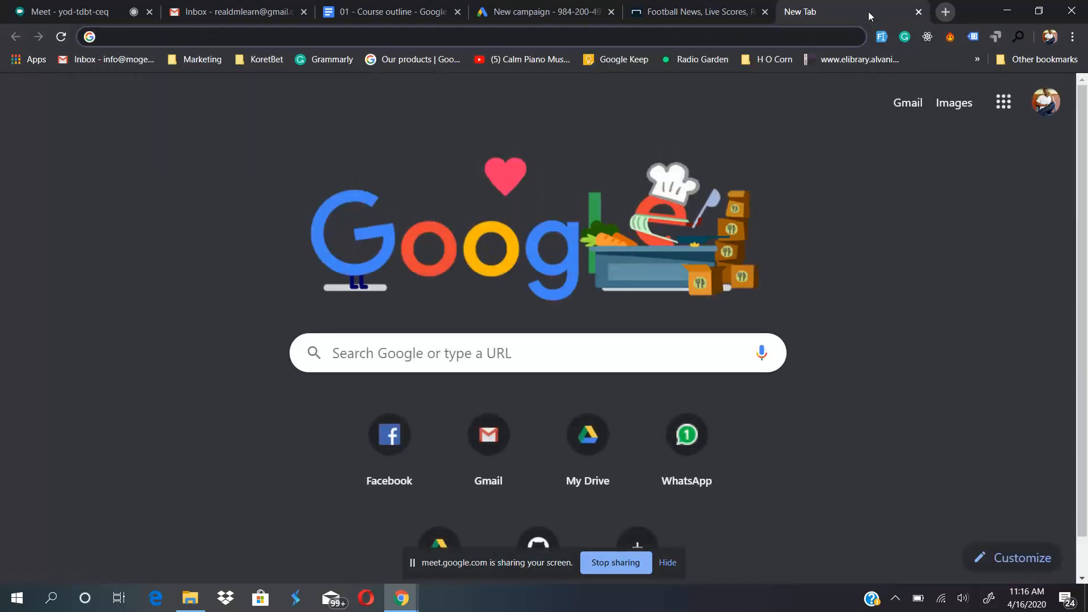
{"action": "type", "text": "legit.ng"}
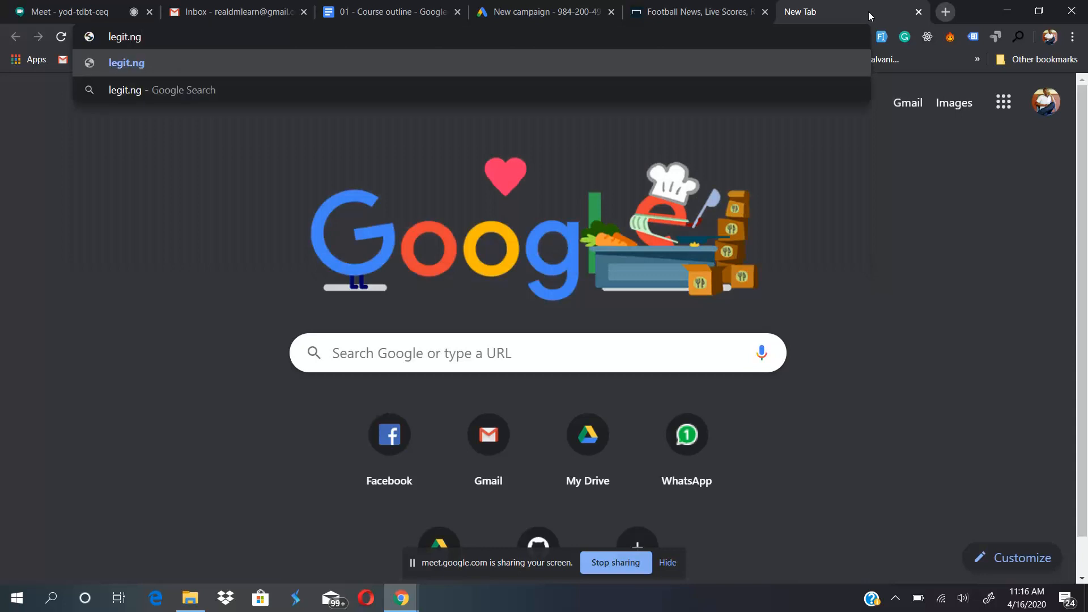
{"action": "key", "text": "Return"}
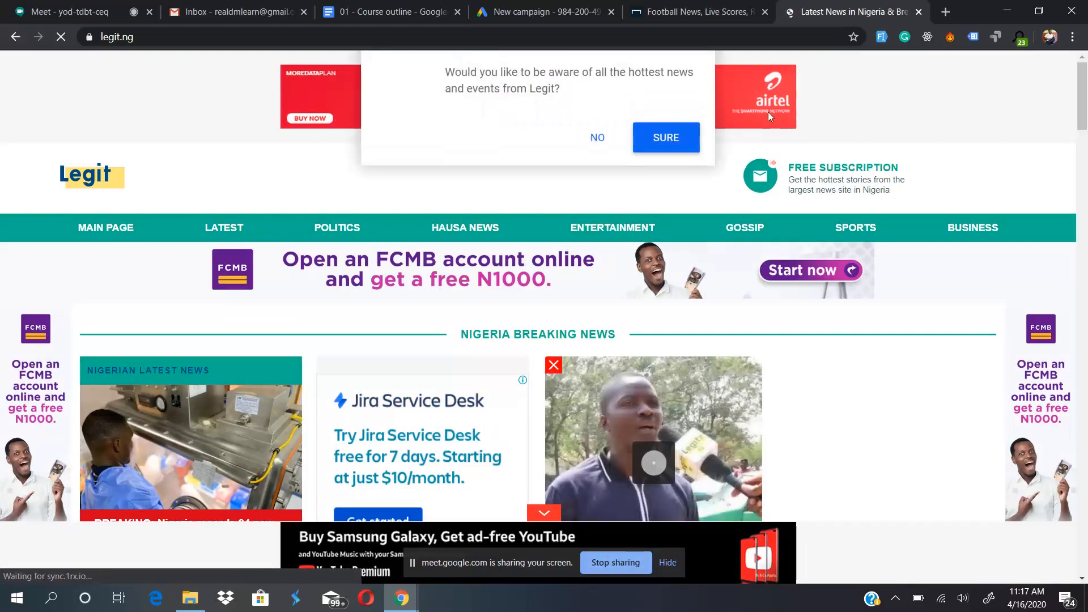
{"action": "left_click", "coordinate": [597, 136]}
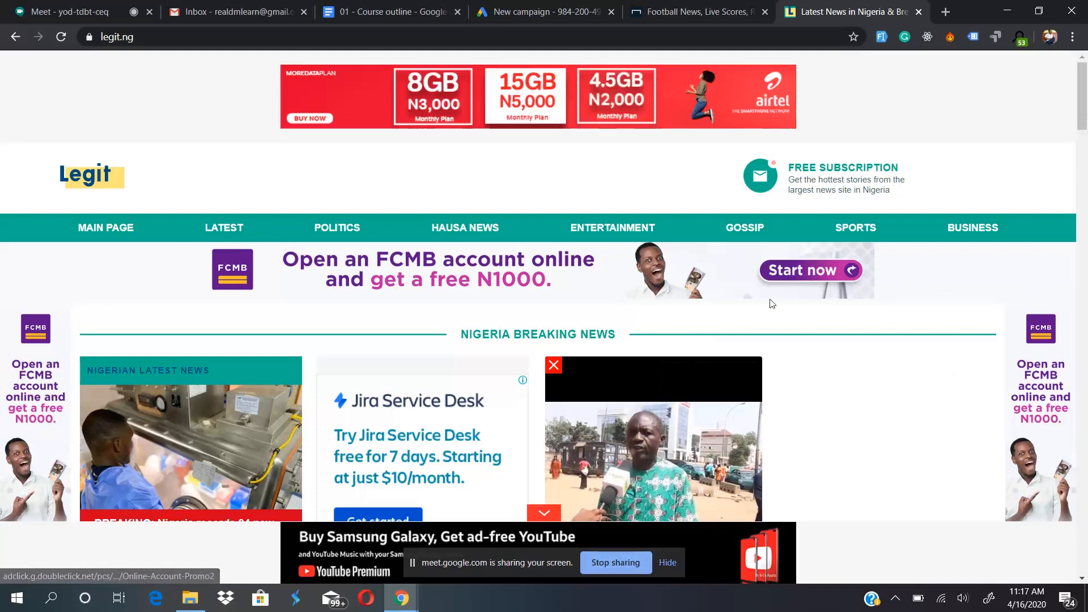
{"action": "scroll", "coordinate": [848, 440], "scroll_direction": "down", "scroll_amount": 5}
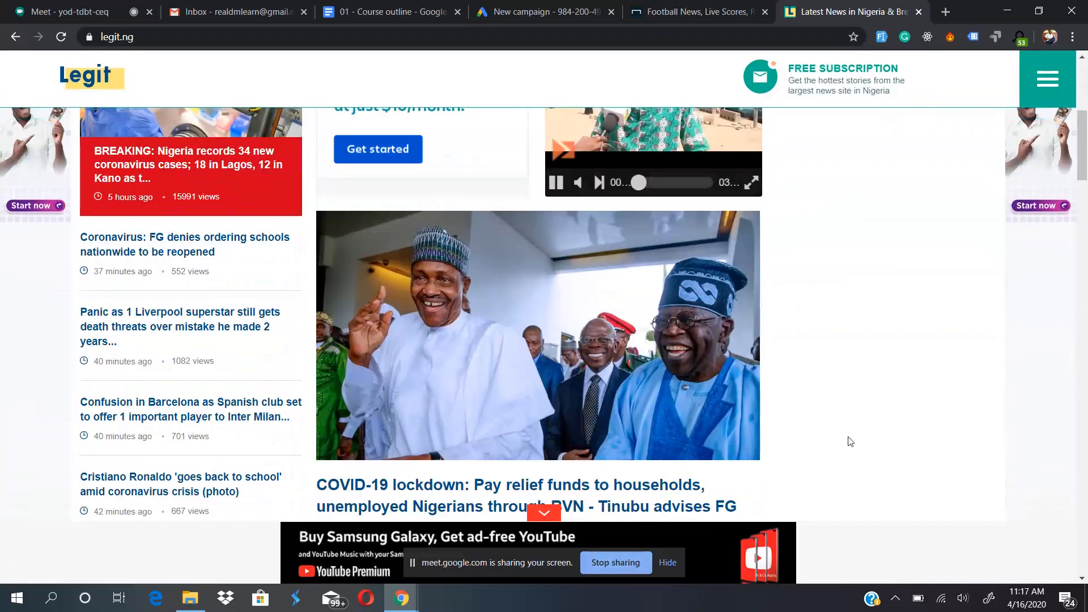
{"action": "scroll", "coordinate": [847, 440], "scroll_direction": "down", "scroll_amount": 2}
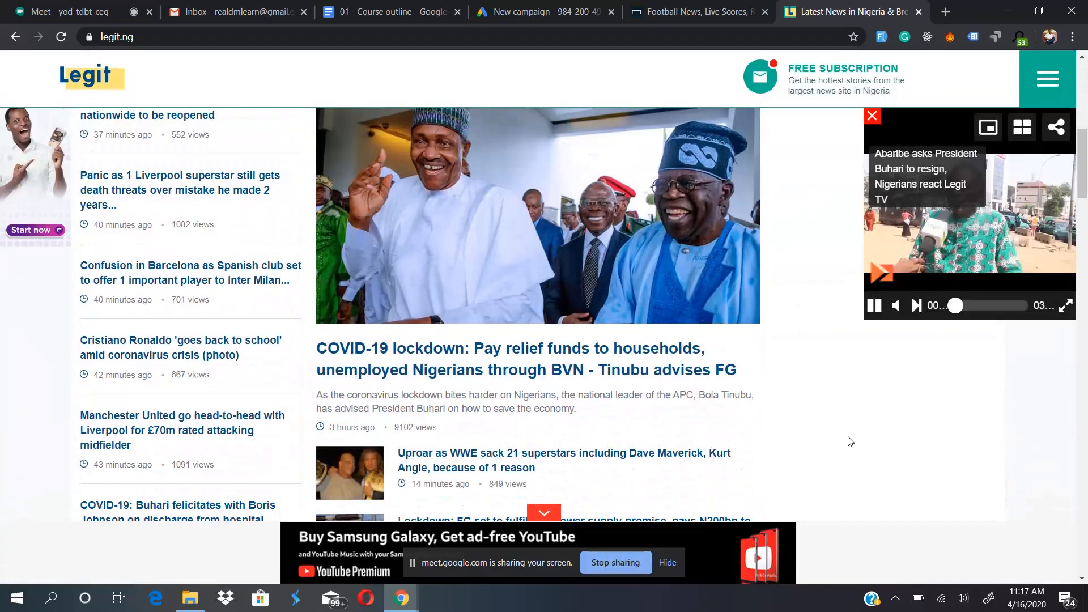
{"action": "left_click", "coordinate": [919, 13]}
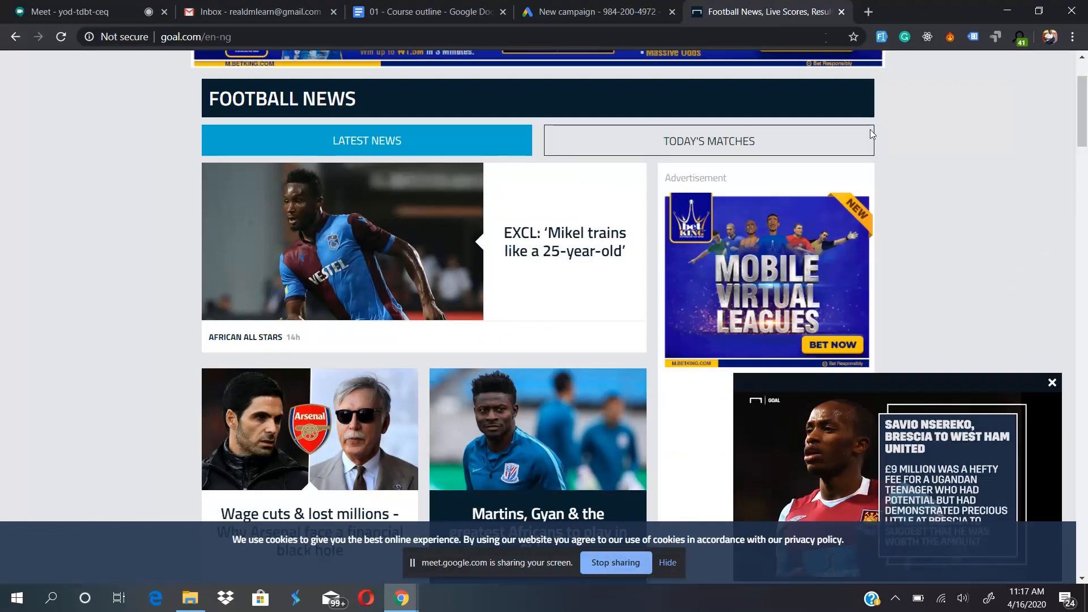
- Examine the BetKing banner and square display ads around the Football News heading on the Goal homepage
{"action": "scroll", "coordinate": [926, 157], "scroll_direction": "up", "scroll_amount": 2}
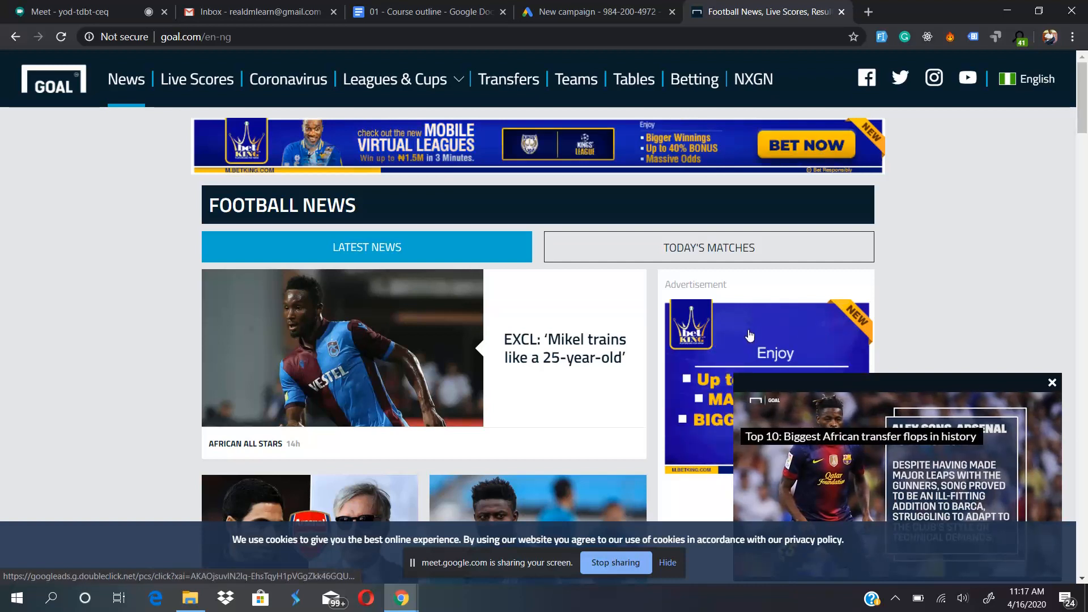
{"action": "scroll", "coordinate": [750, 336], "scroll_direction": "down", "scroll_amount": 1}
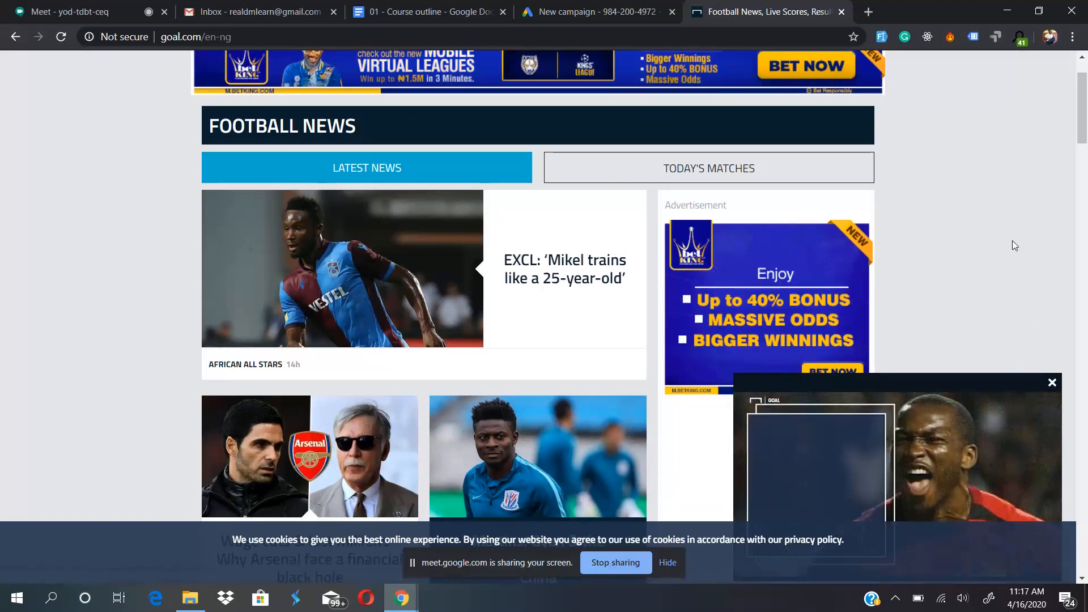
{"action": "scroll", "coordinate": [1012, 239], "scroll_direction": "up", "scroll_amount": 1}
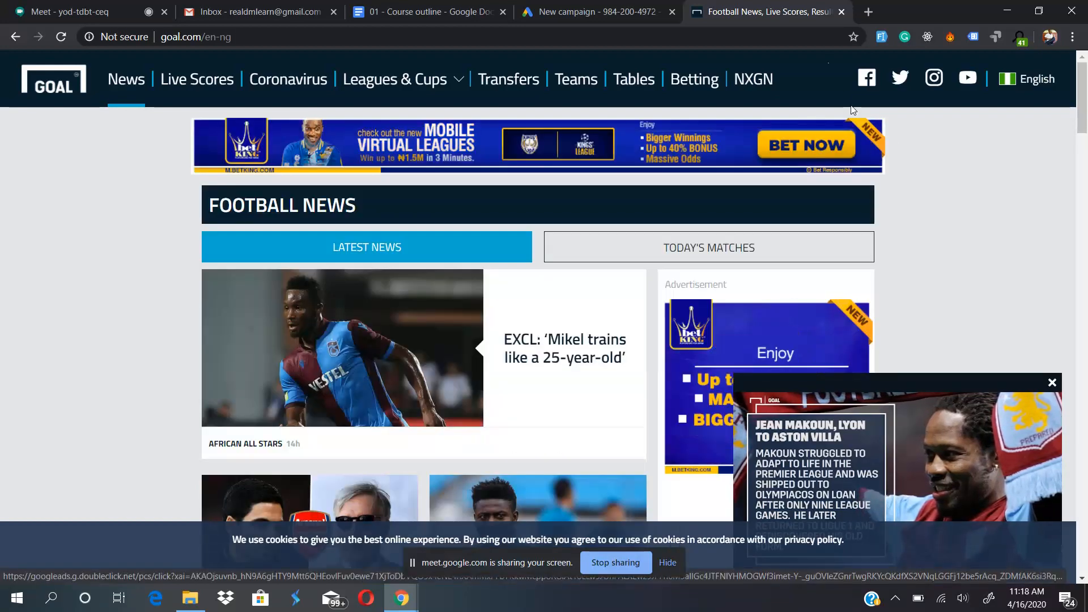
- Close the Goal website and select Display as the new campaign's type in Google Ads
{"action": "left_click", "coordinate": [842, 12]}
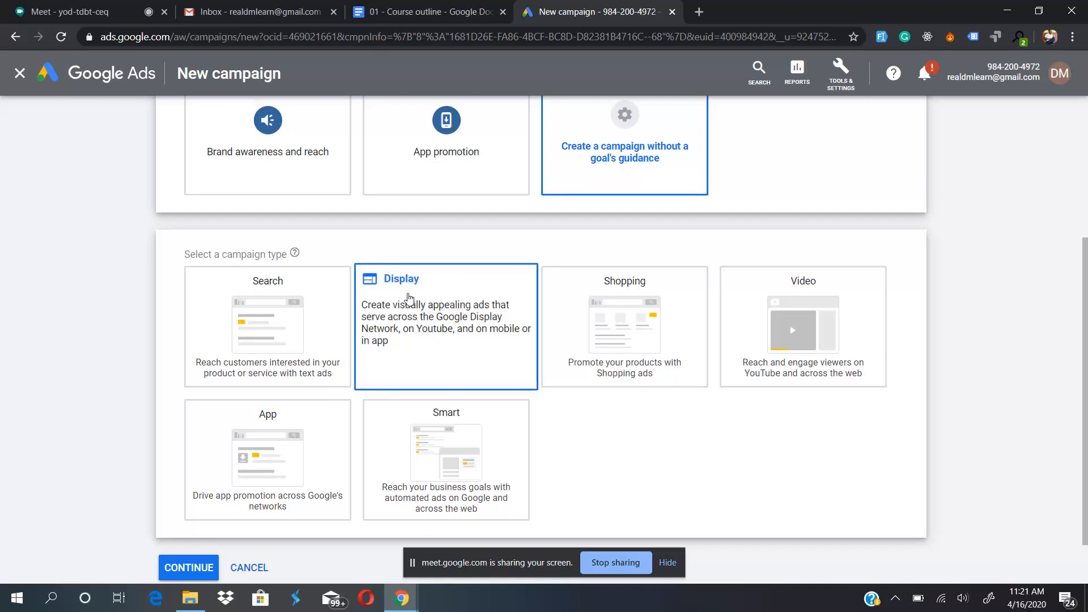
{"action": "left_click", "coordinate": [429, 322]}
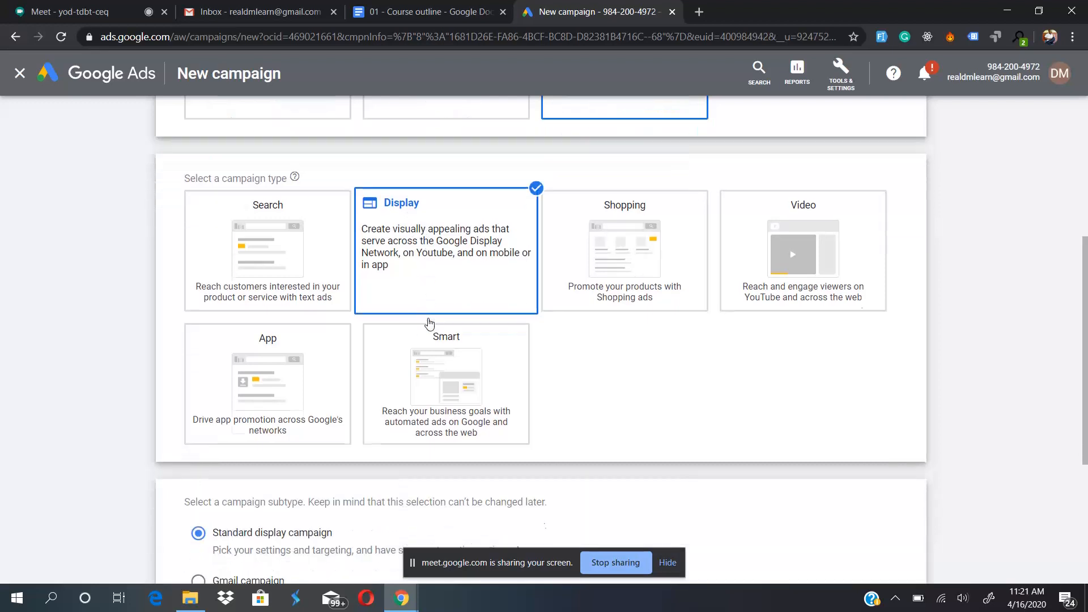
- Check the course outline document, enter dmlearn.mogedy.com as the business website, and continue with a Standard display campaign
{"action": "scroll", "coordinate": [604, 408], "scroll_direction": "down", "scroll_amount": 2}
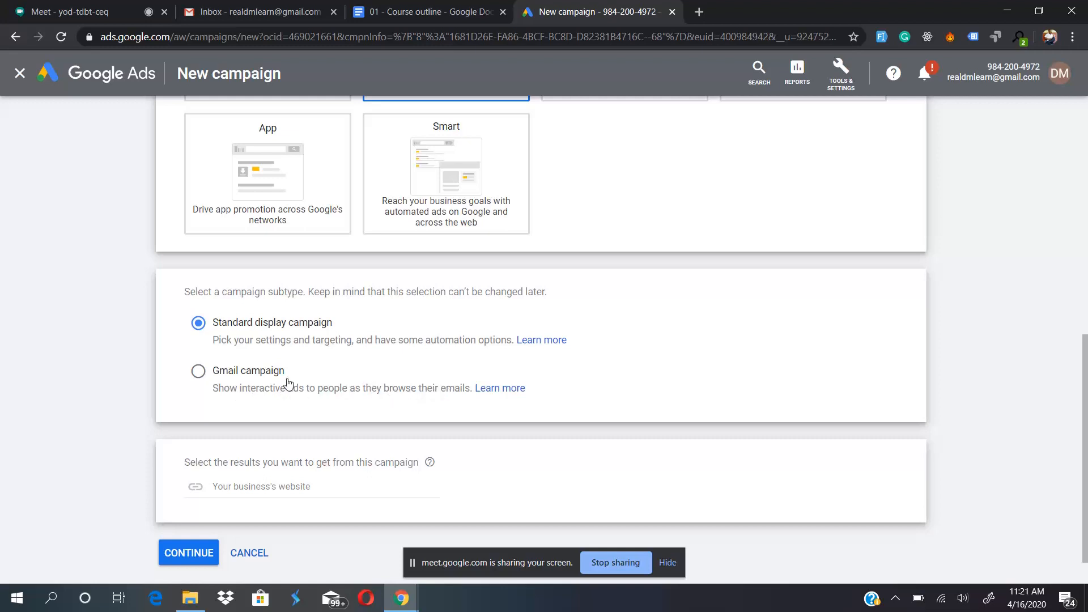
{"action": "left_click", "coordinate": [384, 5]}
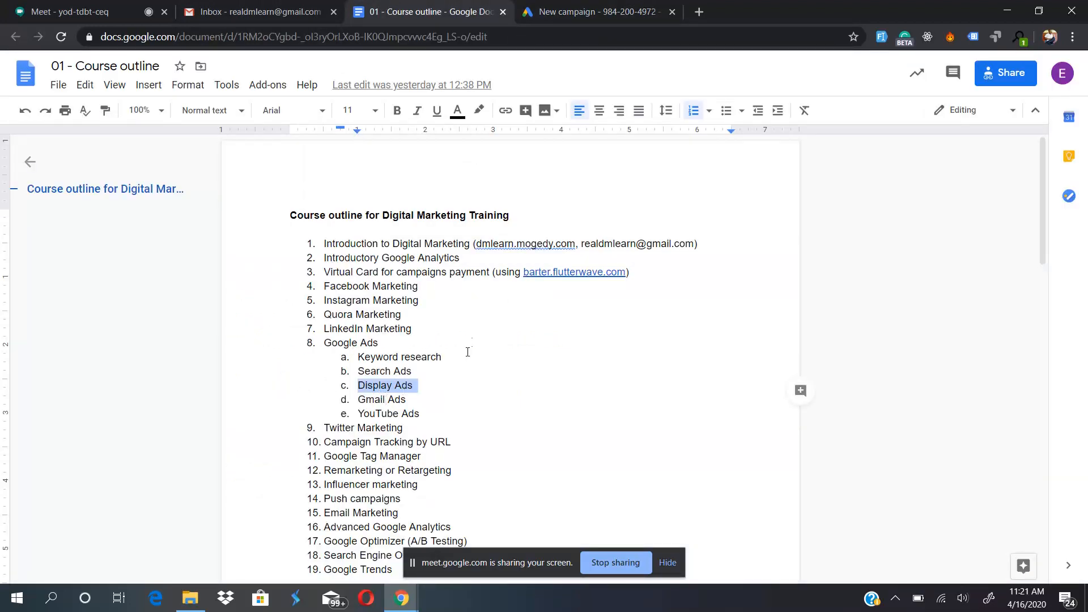
{"action": "left_click", "coordinate": [575, 5]}
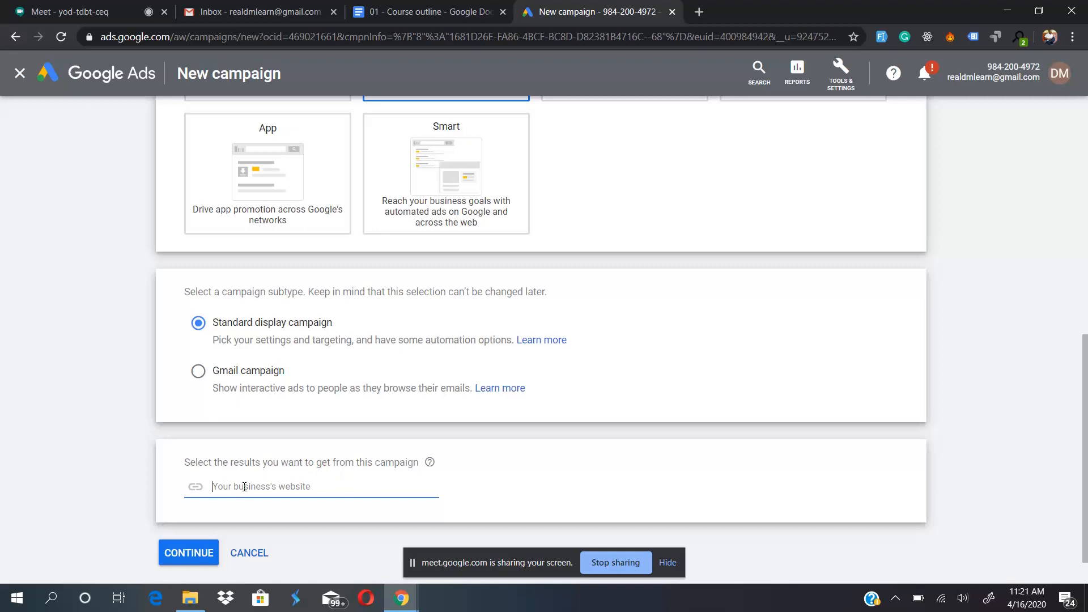
{"action": "type", "text": "dmlearn.mogedy.com"}
{"action": "left_click", "coordinate": [181, 557]}
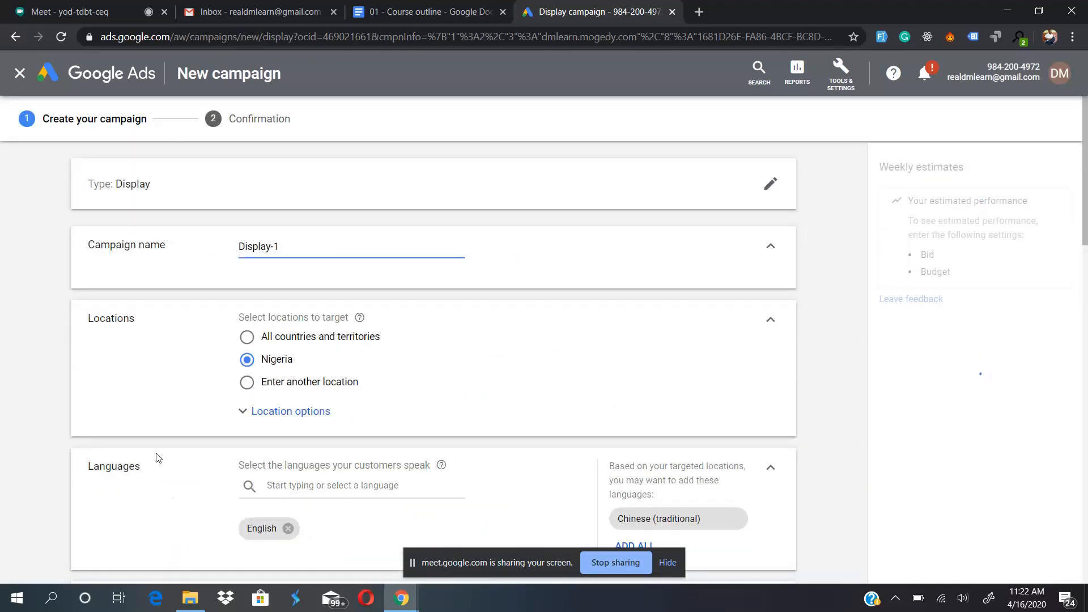
- Examine all sections of the campaign creation form, from campaign name and locations through bidding and audiences to ad creation
{"action": "scroll", "coordinate": [150, 419], "scroll_direction": "down", "scroll_amount": 2}
{"action": "scroll", "coordinate": [148, 412], "scroll_direction": "down", "scroll_amount": 4}
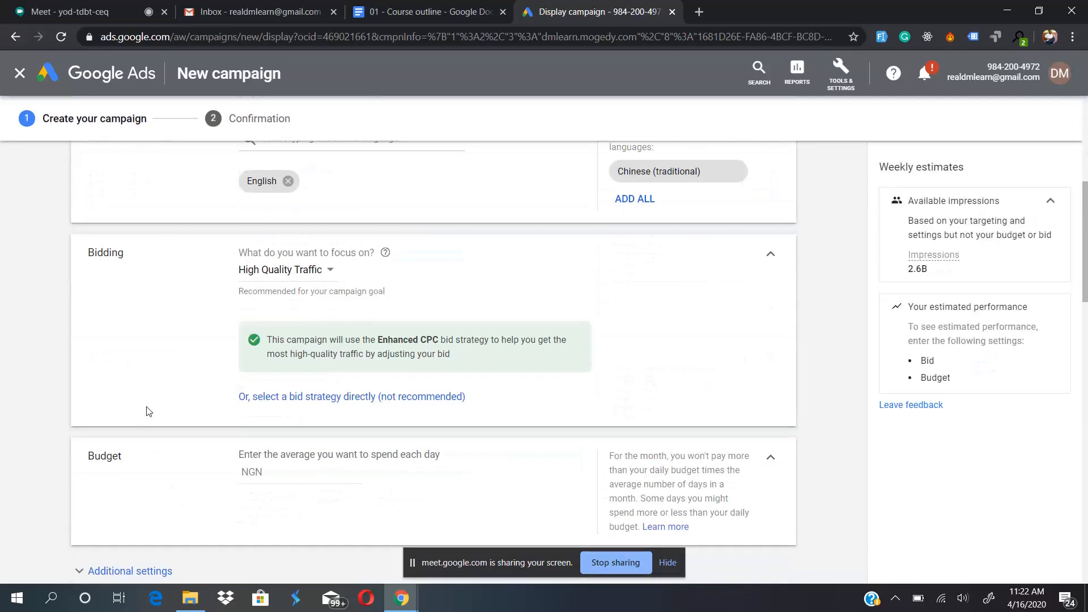
{"action": "scroll", "coordinate": [149, 412], "scroll_direction": "down", "scroll_amount": 6}
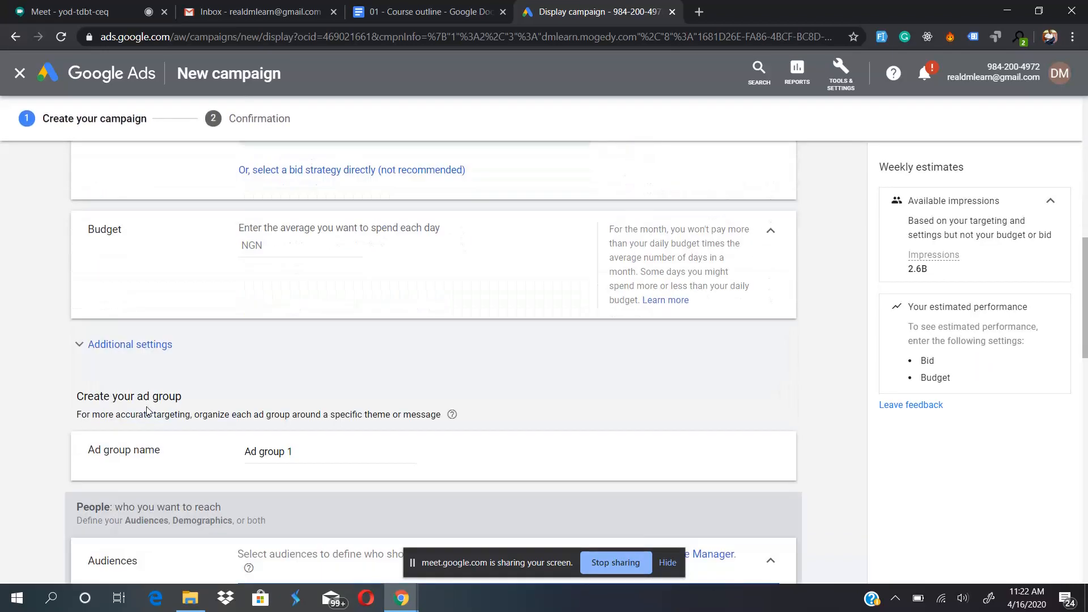
{"action": "scroll", "coordinate": [148, 411], "scroll_direction": "down", "scroll_amount": 5}
{"action": "scroll", "coordinate": [149, 411], "scroll_direction": "down", "scroll_amount": 5}
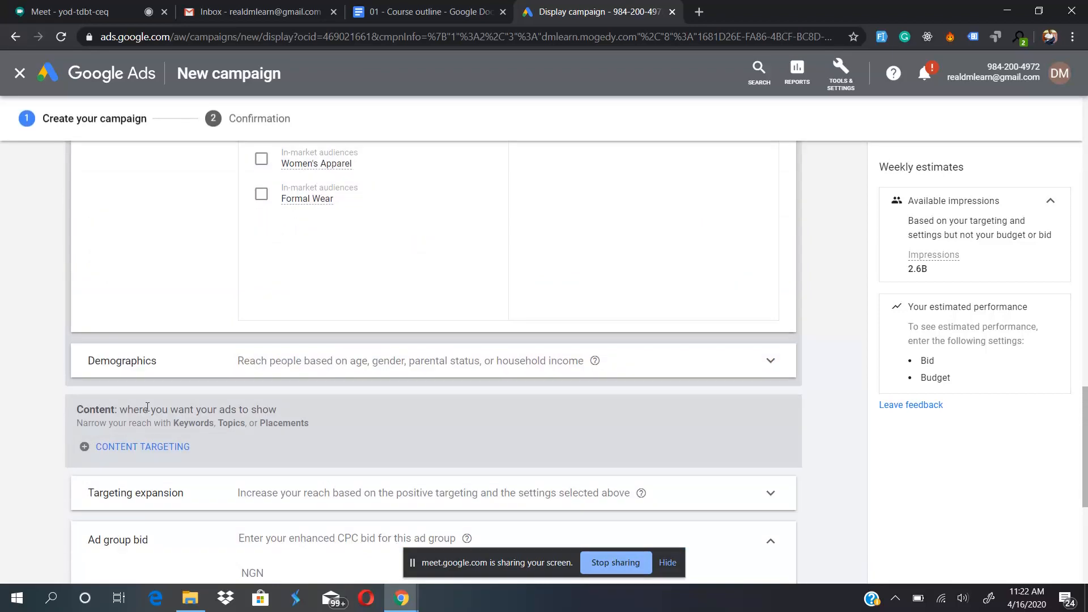
{"action": "scroll", "coordinate": [147, 407], "scroll_direction": "down", "scroll_amount": 4}
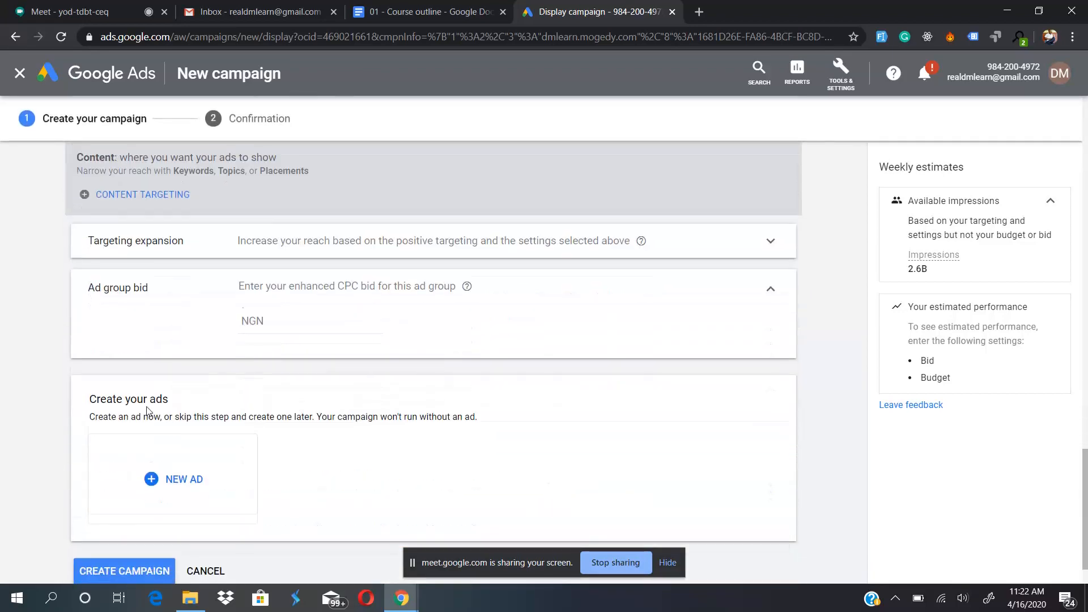
{"action": "scroll", "coordinate": [147, 408], "scroll_direction": "down", "scroll_amount": 2}
{"action": "scroll", "coordinate": [147, 408], "scroll_direction": "up", "scroll_amount": 20}
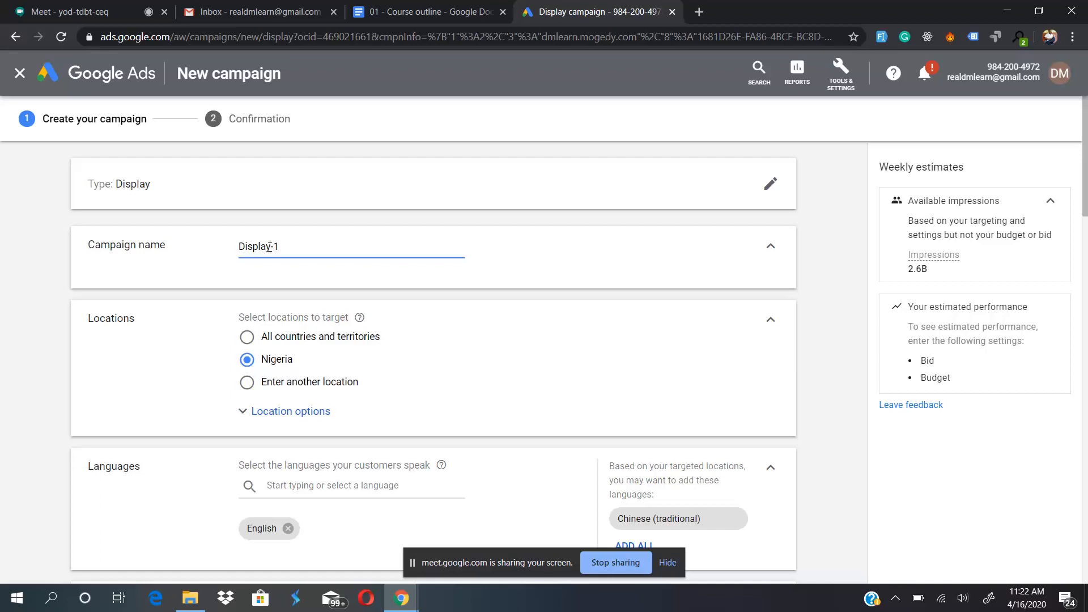
- Change the campaign name to Display, without a suffix
{"action": "left_click_drag", "start_coordinate": [270, 246], "coordinate": [284, 245]}
{"action": "key", "text": "BackSpace"}
{"action": "type", "text": "- Digital Marketing"}
{"action": "left_click", "coordinate": [272, 248]}
{"action": "key", "text": "shift+End"}
{"action": "key", "text": "BackSpace"}
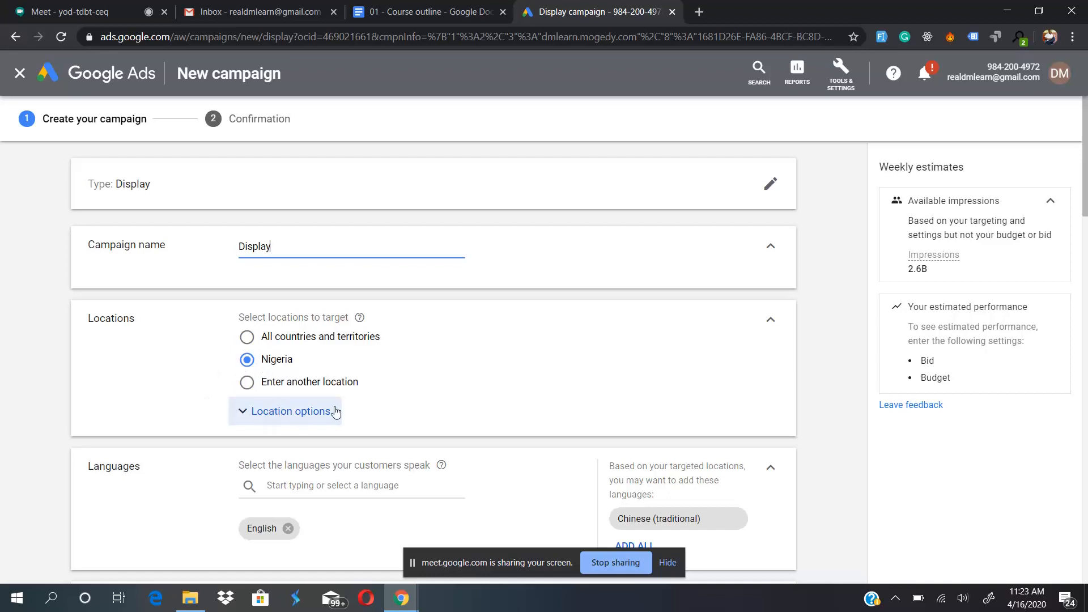
- Examine the target and exclude options for entering another location, and restore Nigeria as the targeted location
{"action": "scroll", "coordinate": [157, 399], "scroll_direction": "down", "scroll_amount": 3}
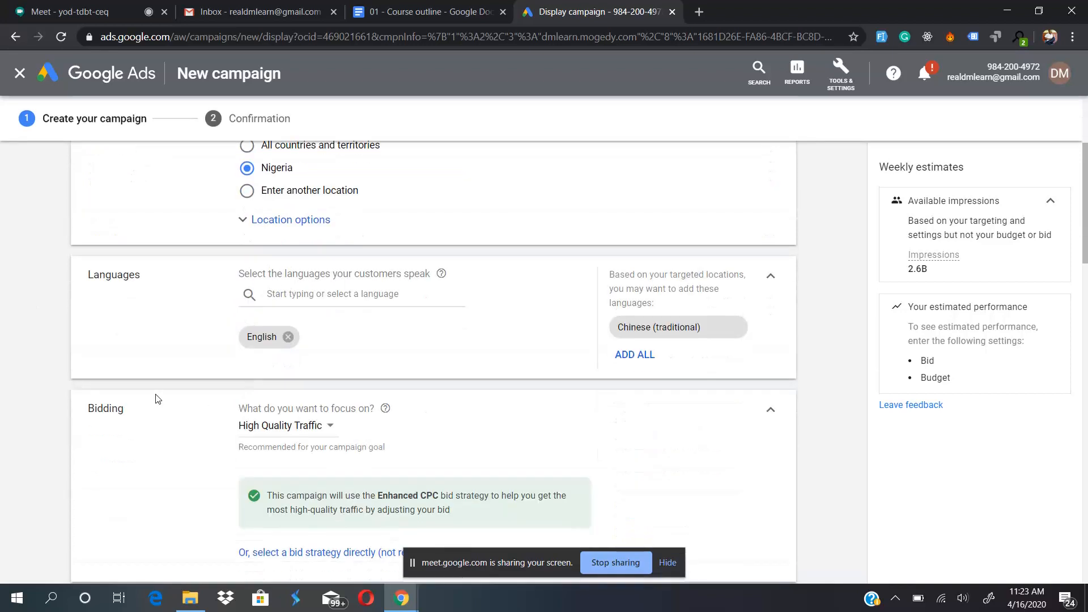
{"action": "scroll", "coordinate": [158, 399], "scroll_direction": "up", "scroll_amount": 1}
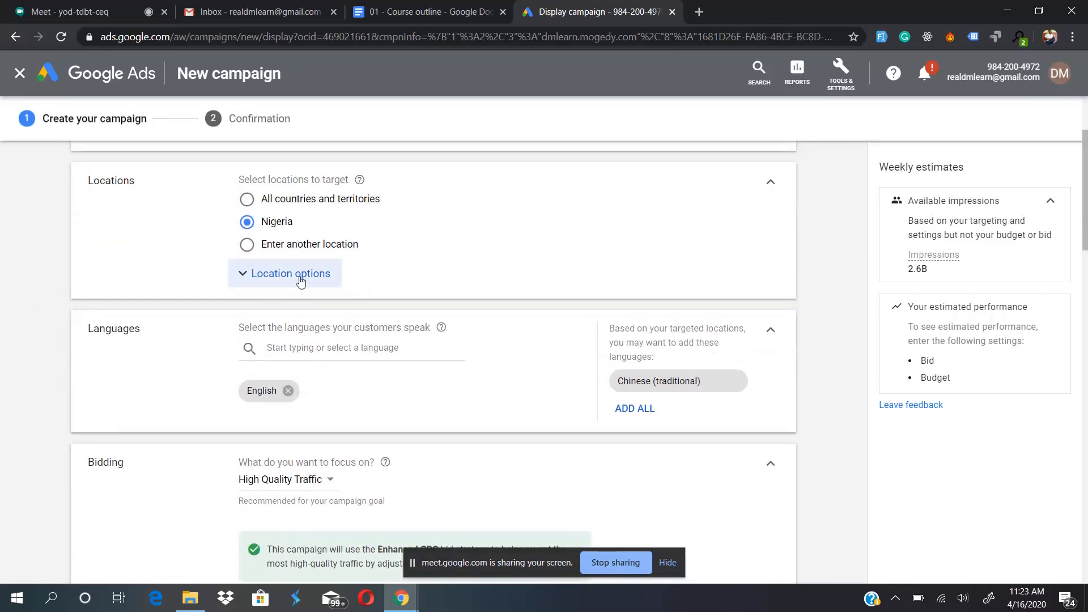
{"action": "left_click", "coordinate": [296, 247]}
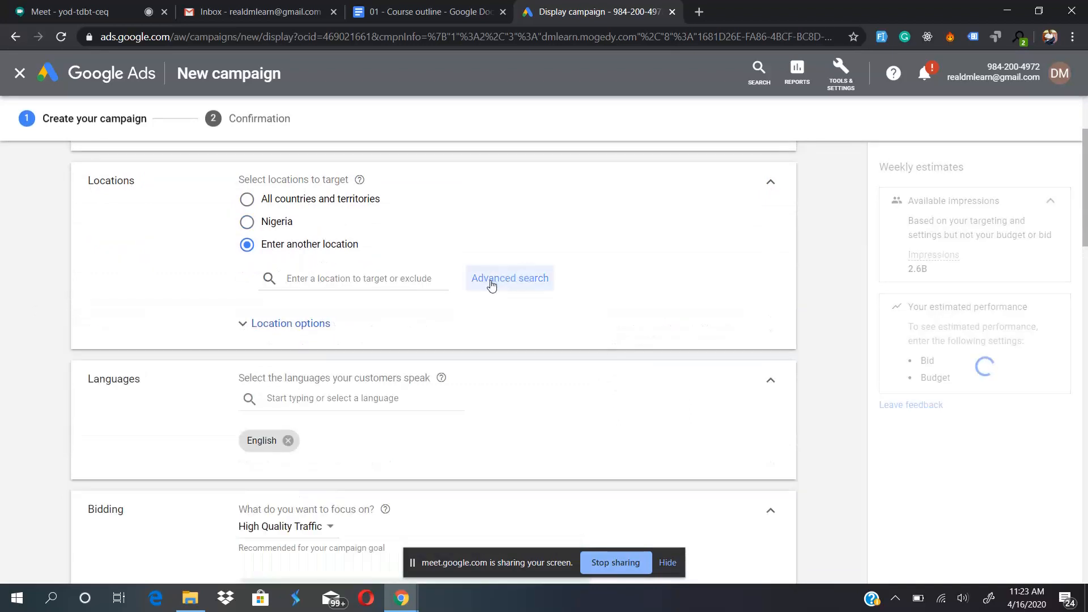
{"action": "left_click", "coordinate": [287, 324]}
{"action": "scroll", "coordinate": [290, 396], "scroll_direction": "down", "scroll_amount": 2}
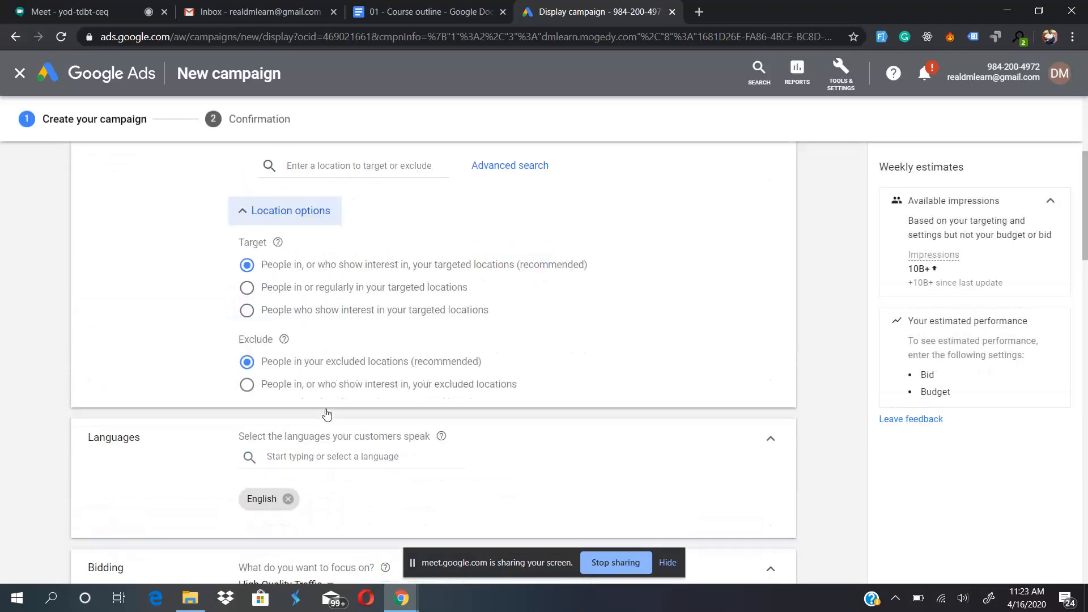
{"action": "scroll", "coordinate": [297, 351], "scroll_direction": "up", "scroll_amount": 1}
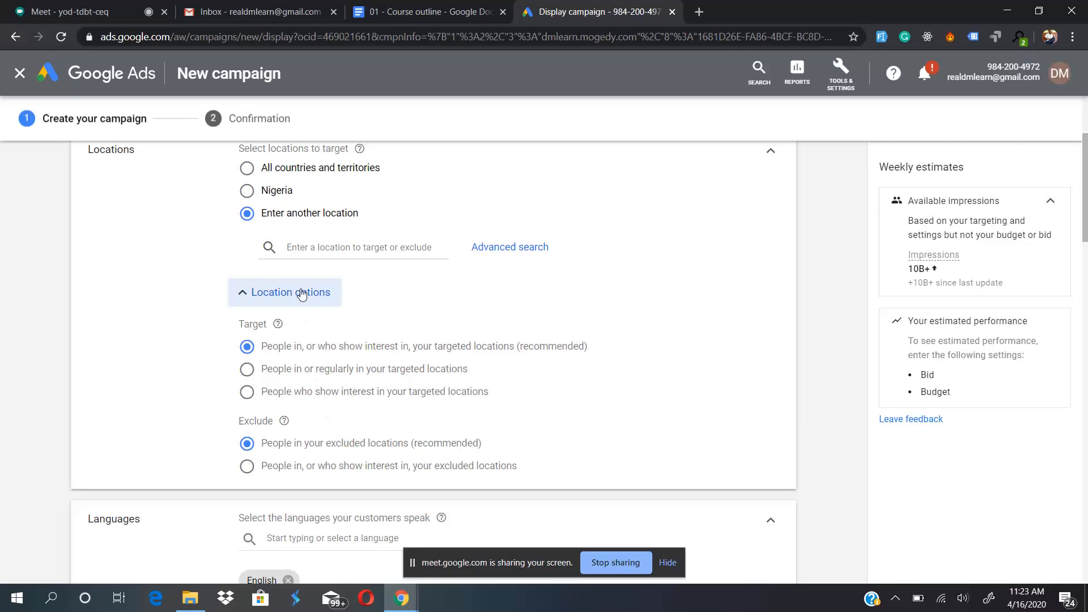
{"action": "left_click", "coordinate": [301, 292]}
{"action": "left_click", "coordinate": [268, 192]}
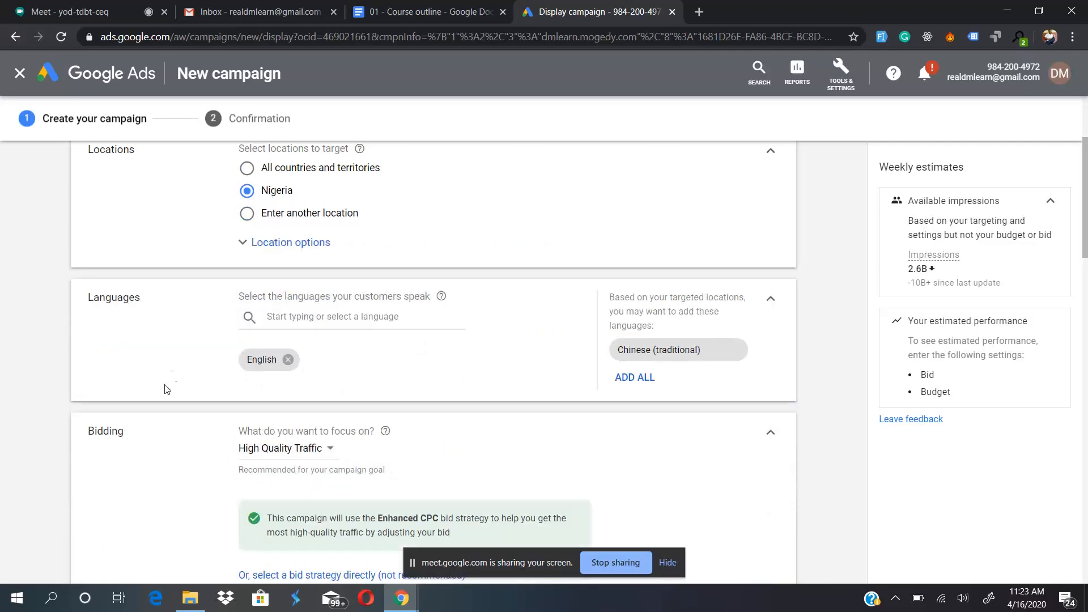
- Review the bidding focus options, including the Viewable impressions and High Quality Traffic descriptions, and keep High Quality Traffic
{"action": "scroll", "coordinate": [313, 357], "scroll_direction": "down", "scroll_amount": 2}
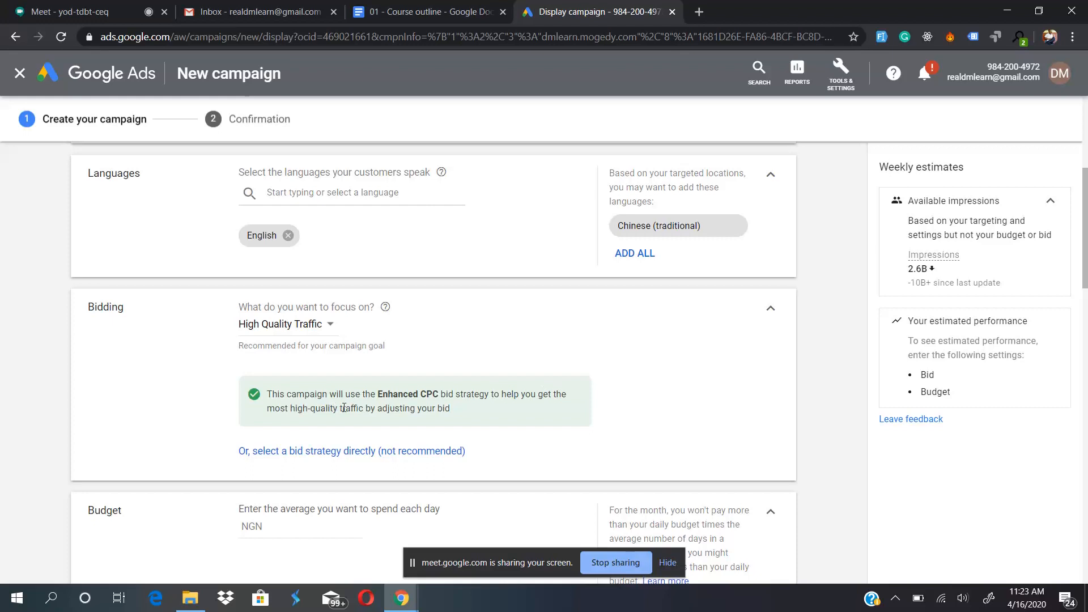
{"action": "left_click", "coordinate": [282, 327]}
{"action": "mouse_move", "coordinate": [271, 366]}
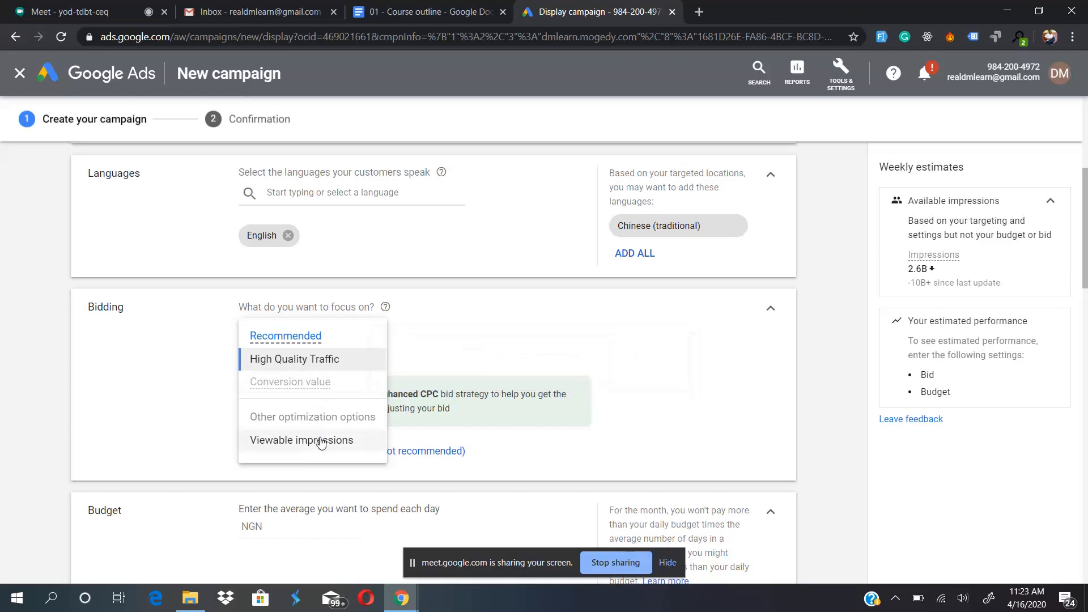
{"action": "mouse_move", "coordinate": [287, 448]}
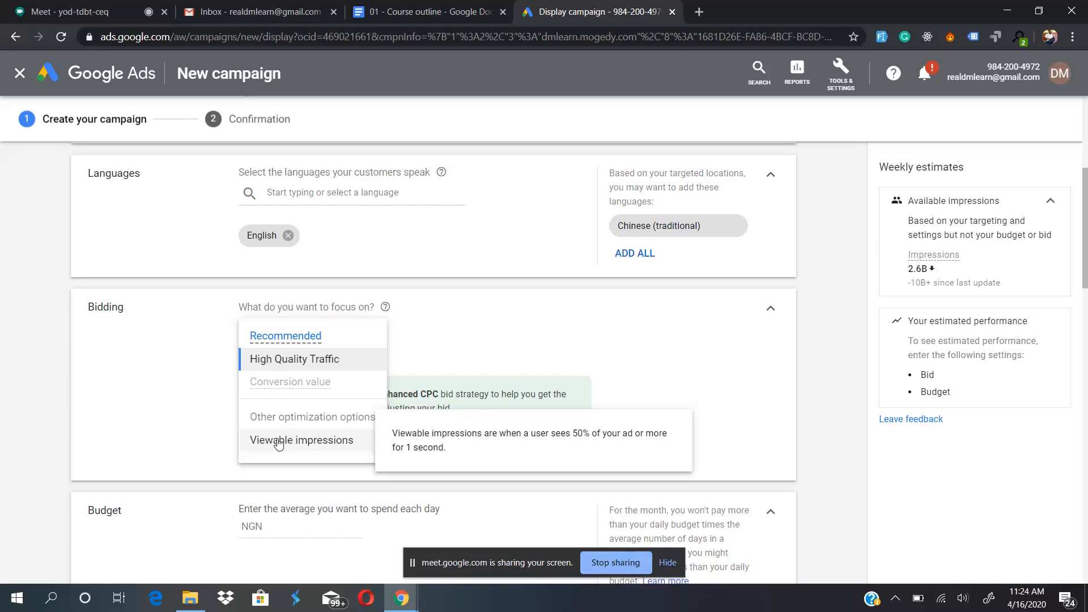
{"action": "mouse_move", "coordinate": [301, 358]}
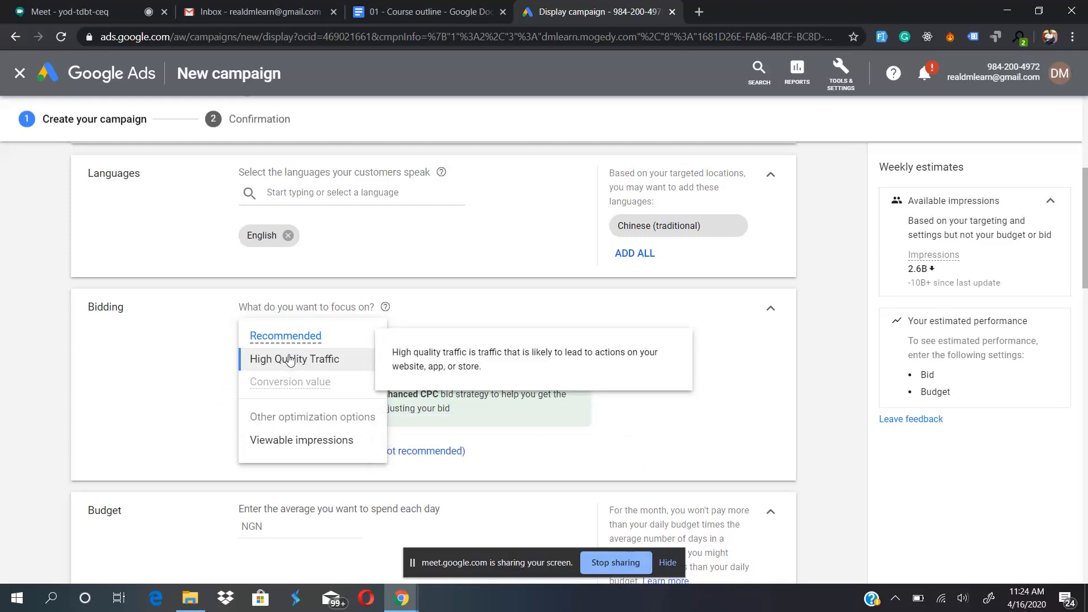
{"action": "left_click", "coordinate": [210, 395]}
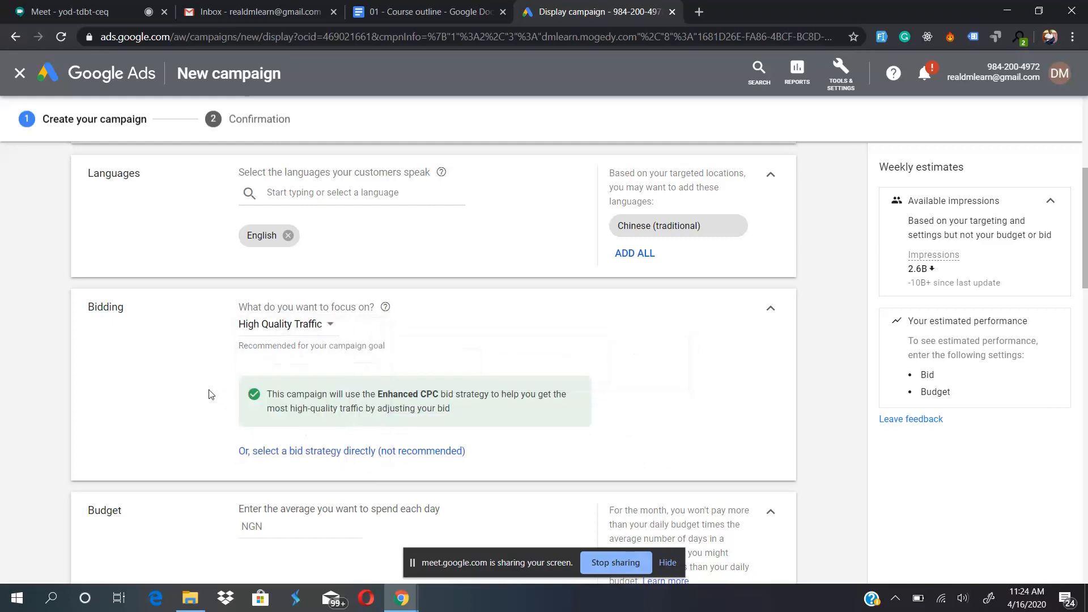
- Select the bid strategy directly as Manual CPC with Enhanced CPC enabled, and read the Enhanced CPC explanation
{"action": "left_click", "coordinate": [306, 452]}
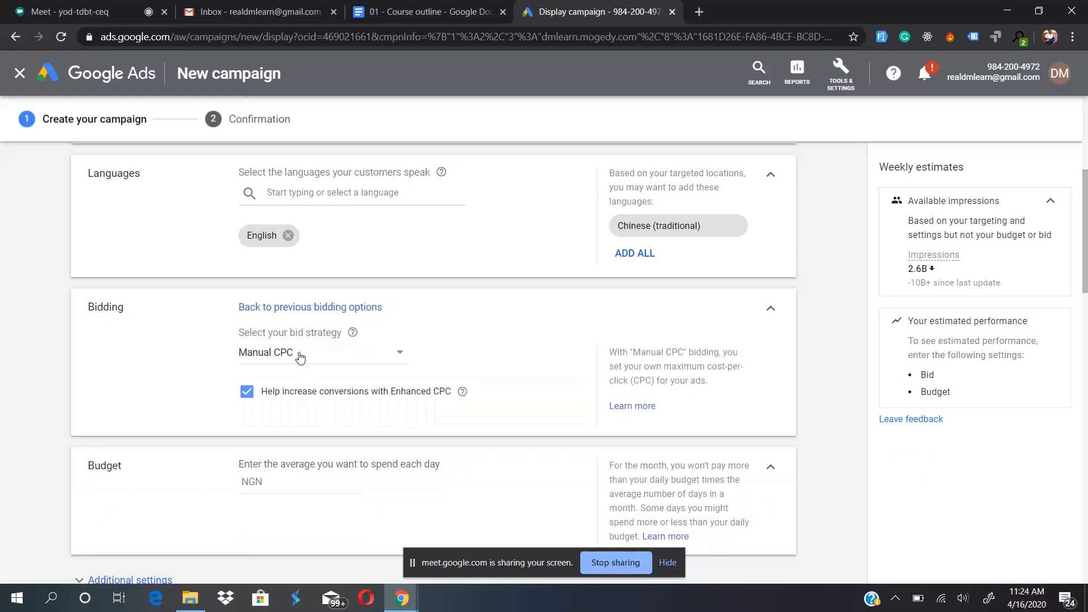
{"action": "left_click", "coordinate": [299, 356]}
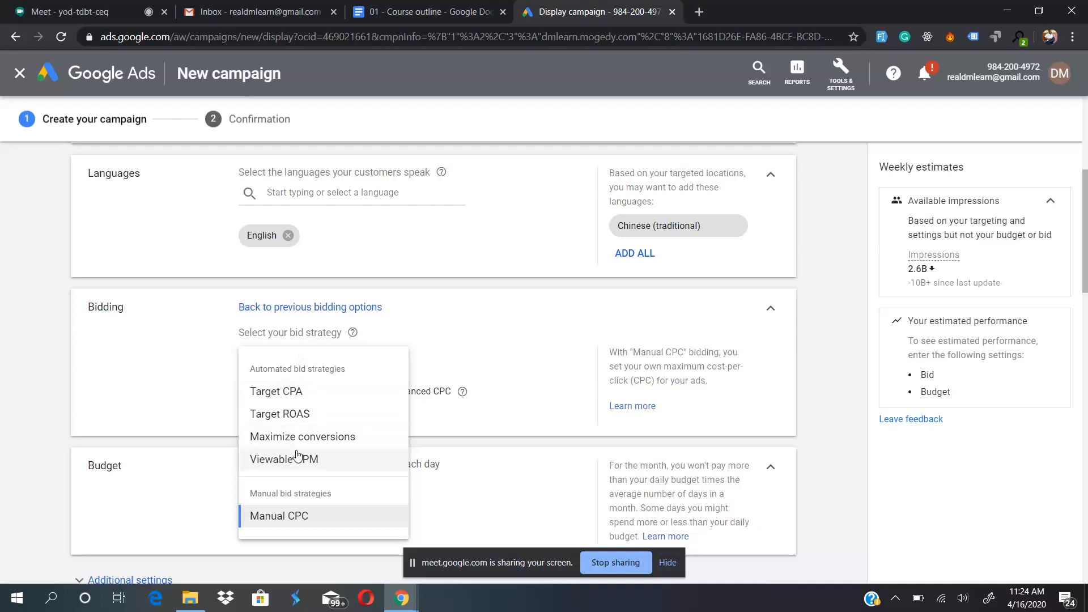
{"action": "left_click", "coordinate": [292, 522]}
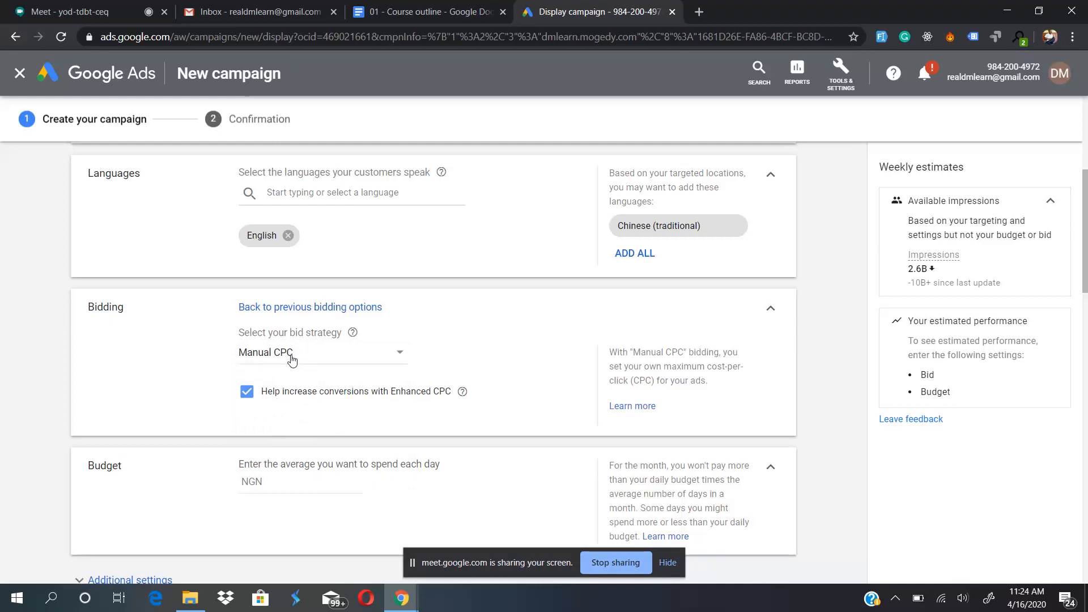
{"action": "left_click", "coordinate": [308, 308]}
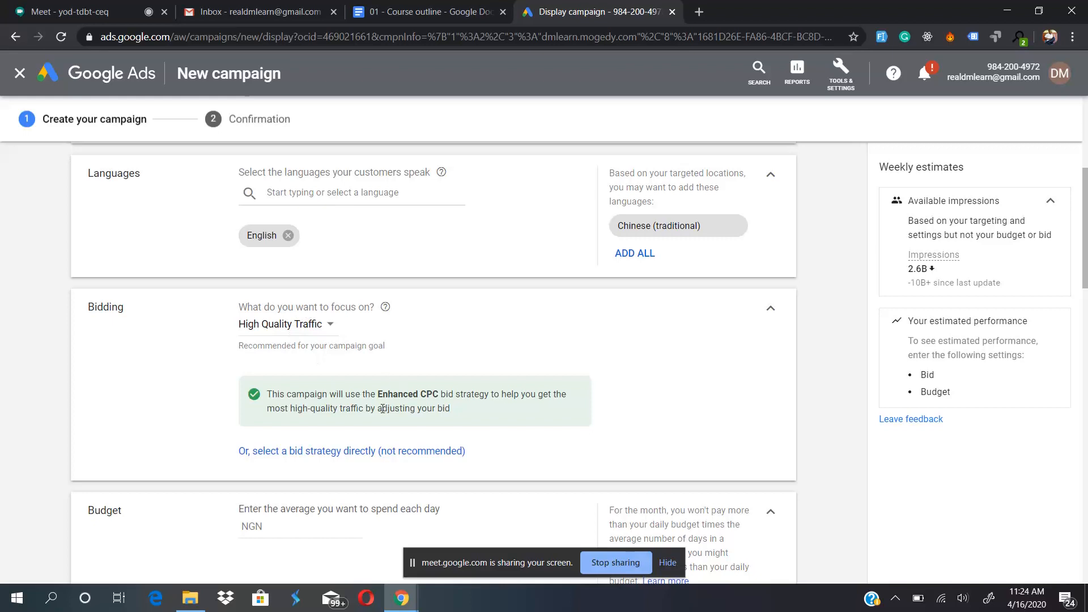
{"action": "left_click", "coordinate": [336, 453]}
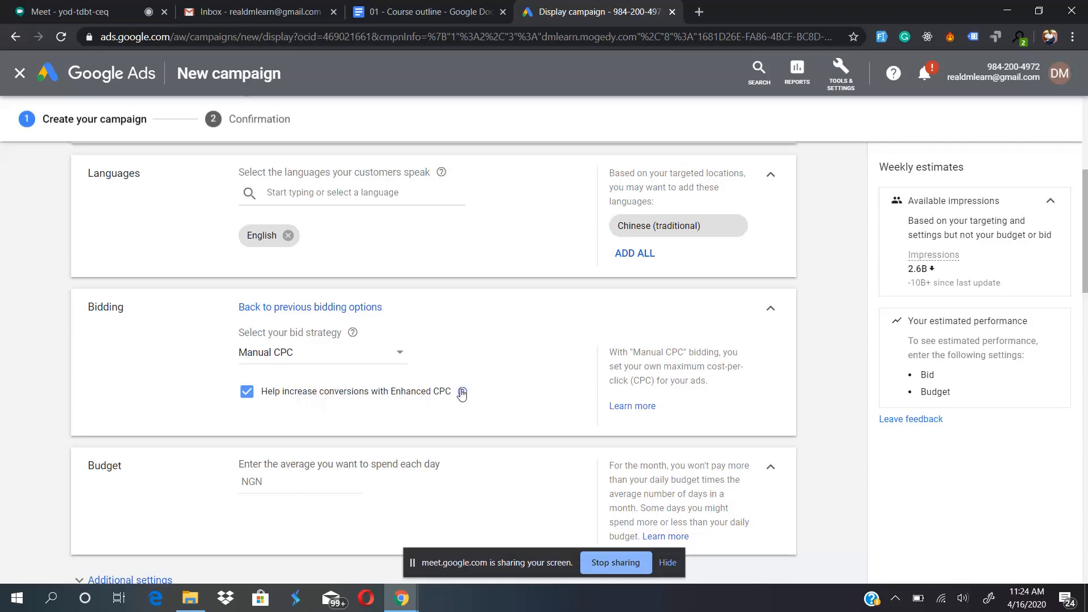
{"action": "mouse_move", "coordinate": [462, 394]}
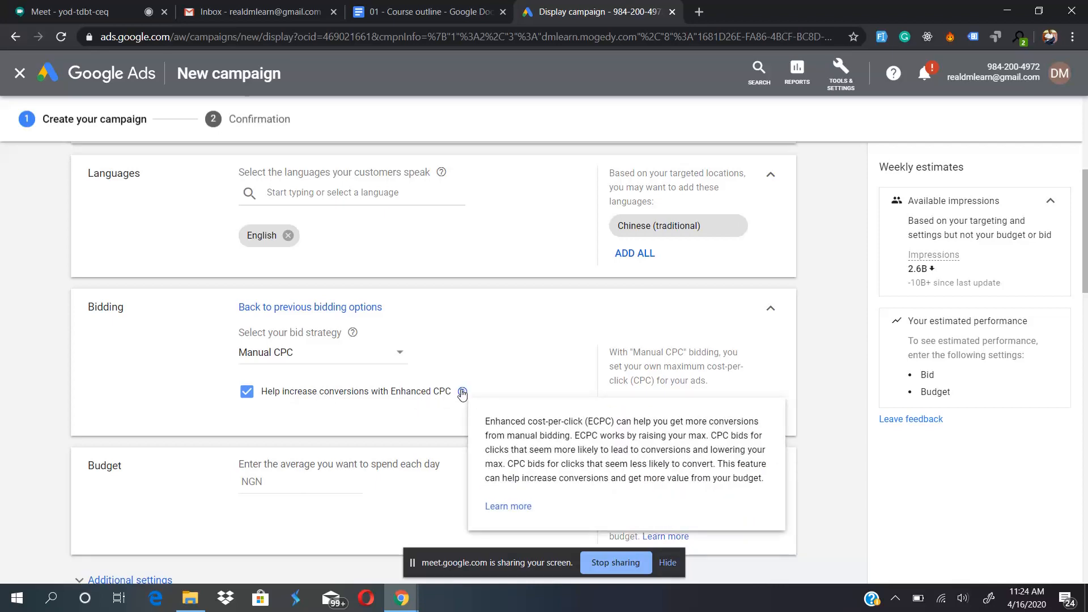
- Enter the campaign's average daily budget in NGN
{"action": "scroll", "coordinate": [202, 427], "scroll_direction": "down", "scroll_amount": 4}
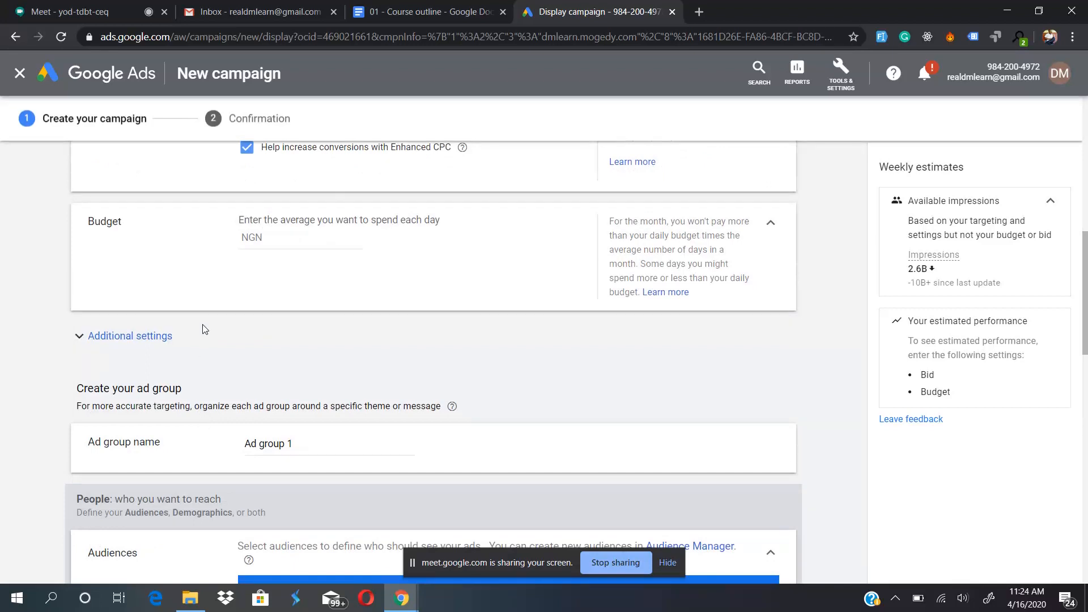
{"action": "scroll", "coordinate": [204, 329], "scroll_direction": "up", "scroll_amount": 2}
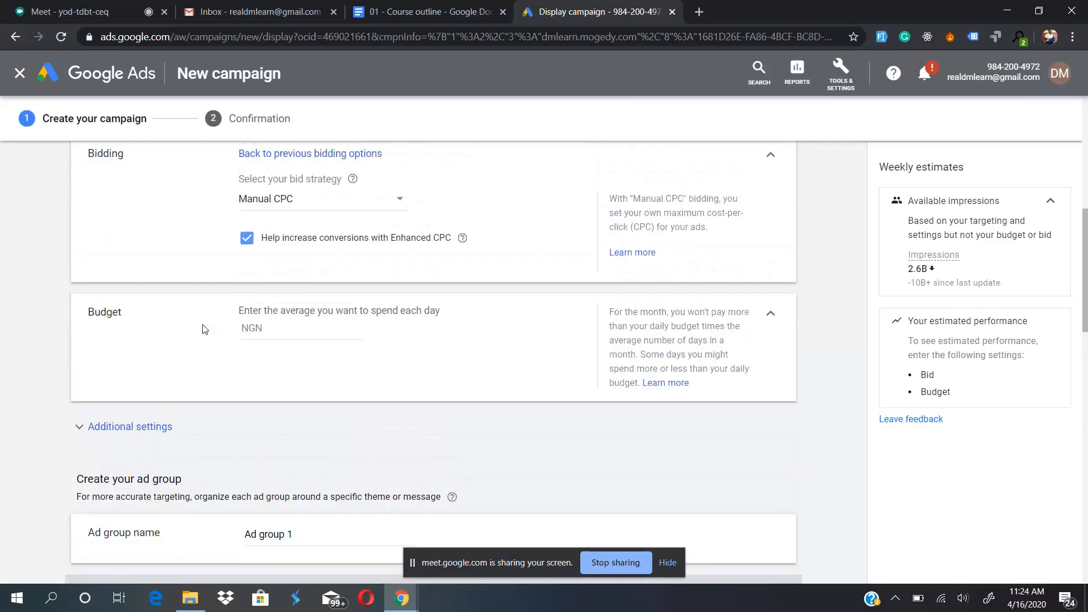
{"action": "left_click", "coordinate": [297, 323]}
{"action": "left_click", "coordinate": [427, 385]}
- Expand the campaign's additional settings and review the ad rotation and ad schedule options
{"action": "left_click", "coordinate": [149, 431]}
{"action": "scroll", "coordinate": [83, 415], "scroll_direction": "down", "scroll_amount": 3}
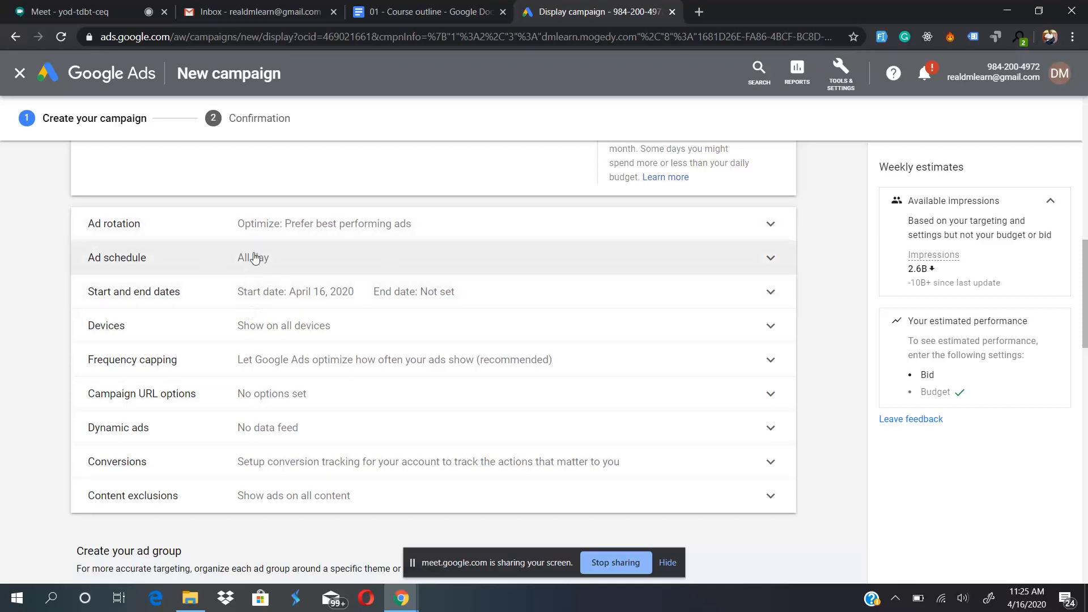
{"action": "left_click", "coordinate": [309, 227]}
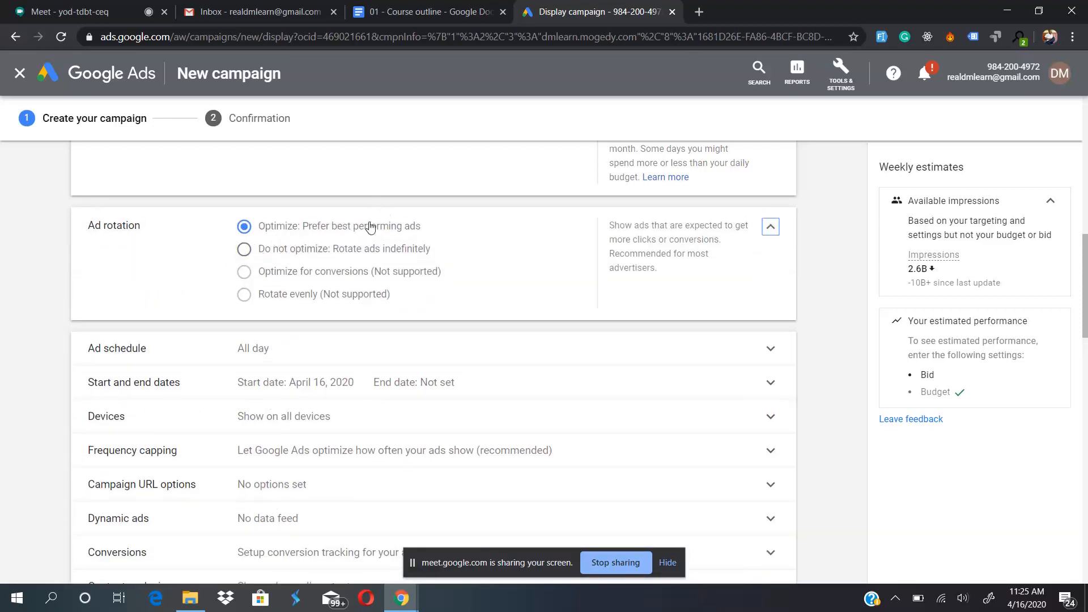
{"action": "left_click", "coordinate": [241, 347]}
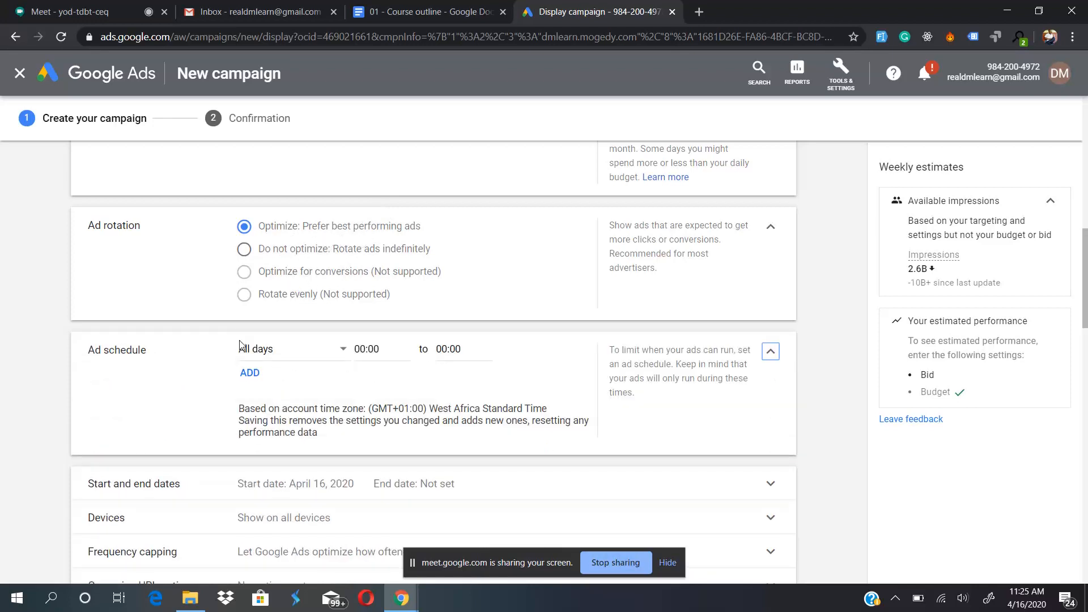
{"action": "scroll", "coordinate": [270, 330], "scroll_direction": "down", "scroll_amount": 3}
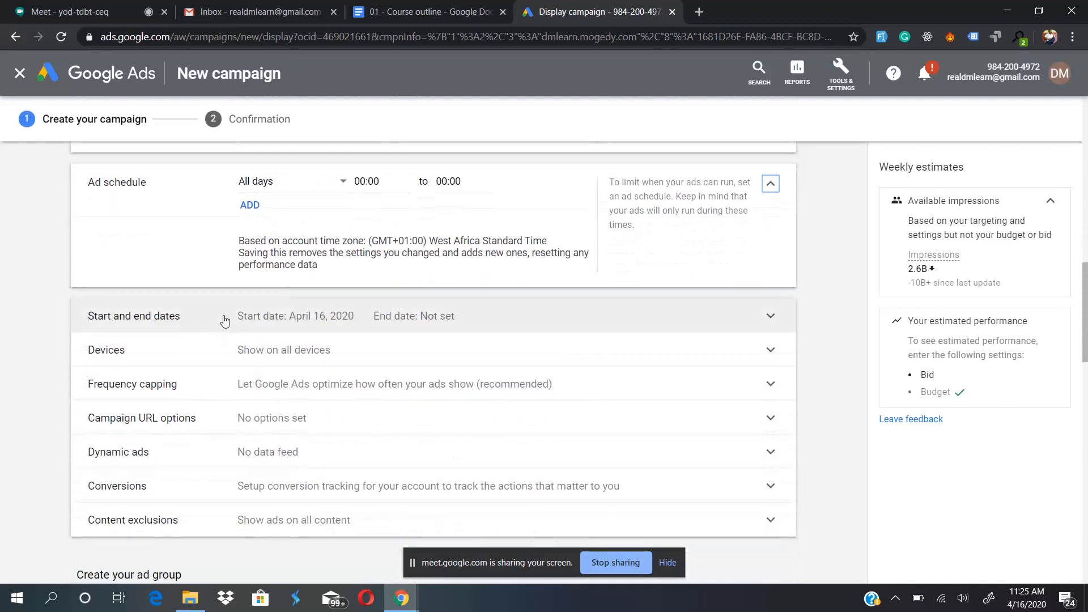
- Set specific targeting for devices, keeping computers, mobile phones and tablets included
{"action": "left_click", "coordinate": [236, 352]}
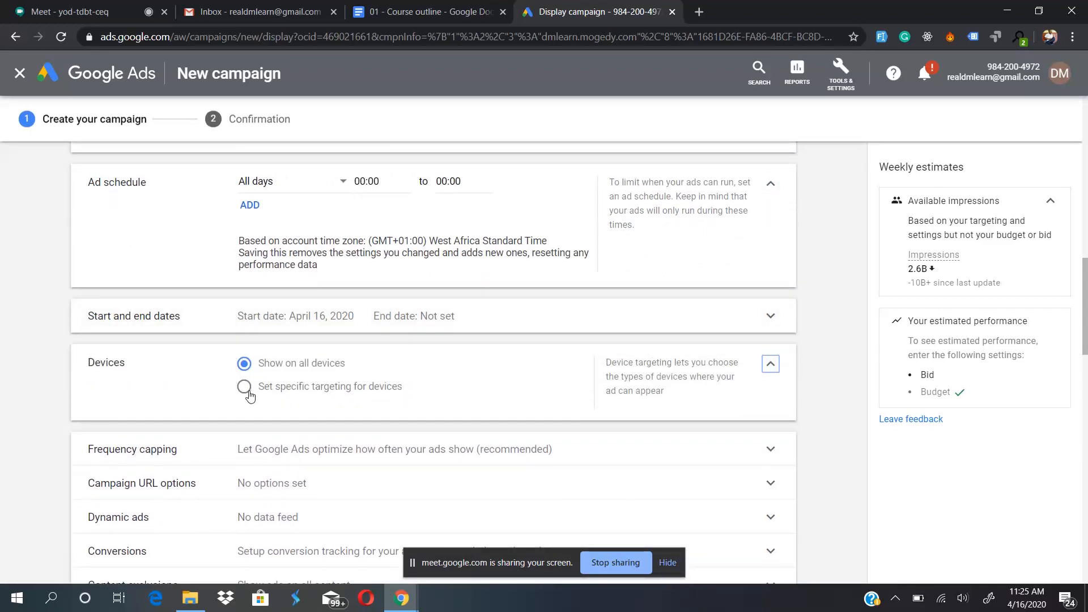
{"action": "left_click", "coordinate": [244, 392]}
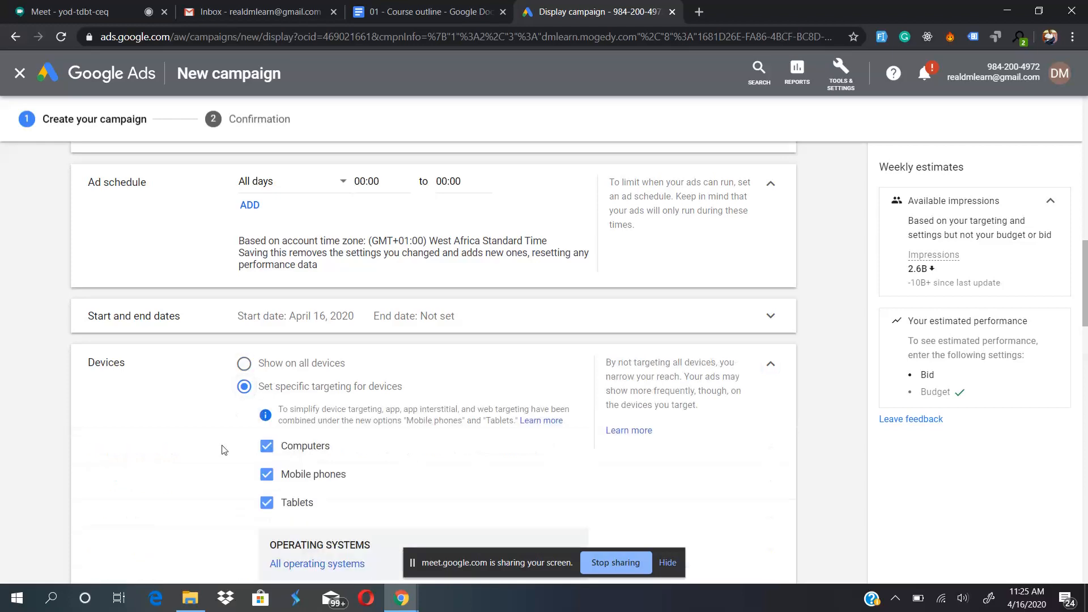
{"action": "scroll", "coordinate": [225, 449], "scroll_direction": "down", "scroll_amount": 3}
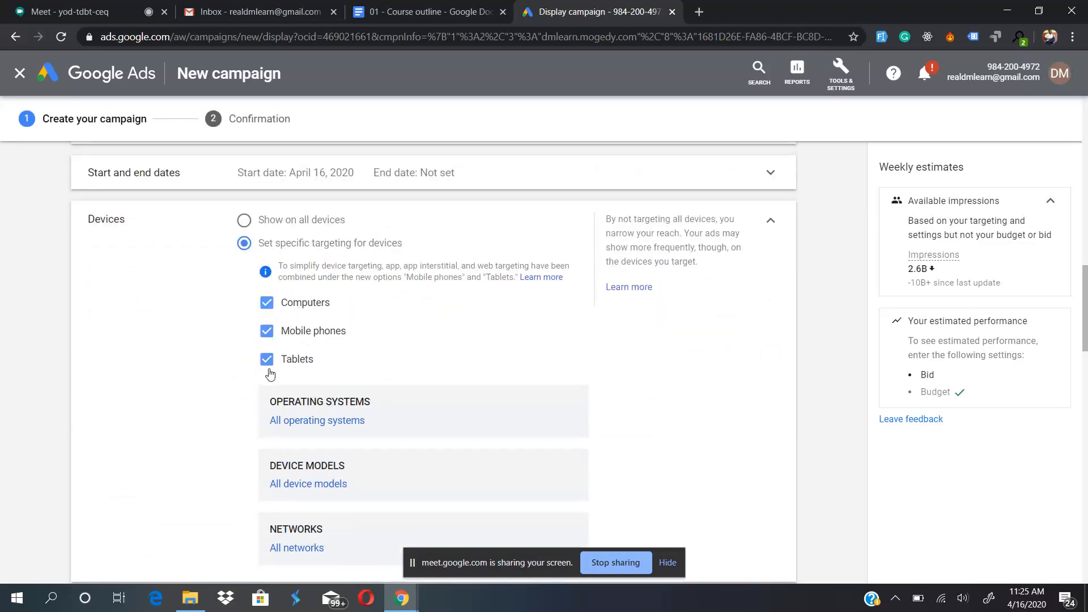
- Review the operating systems available for device targeting, and leave without choosing any
{"action": "scroll", "coordinate": [260, 417], "scroll_direction": "down", "scroll_amount": 2}
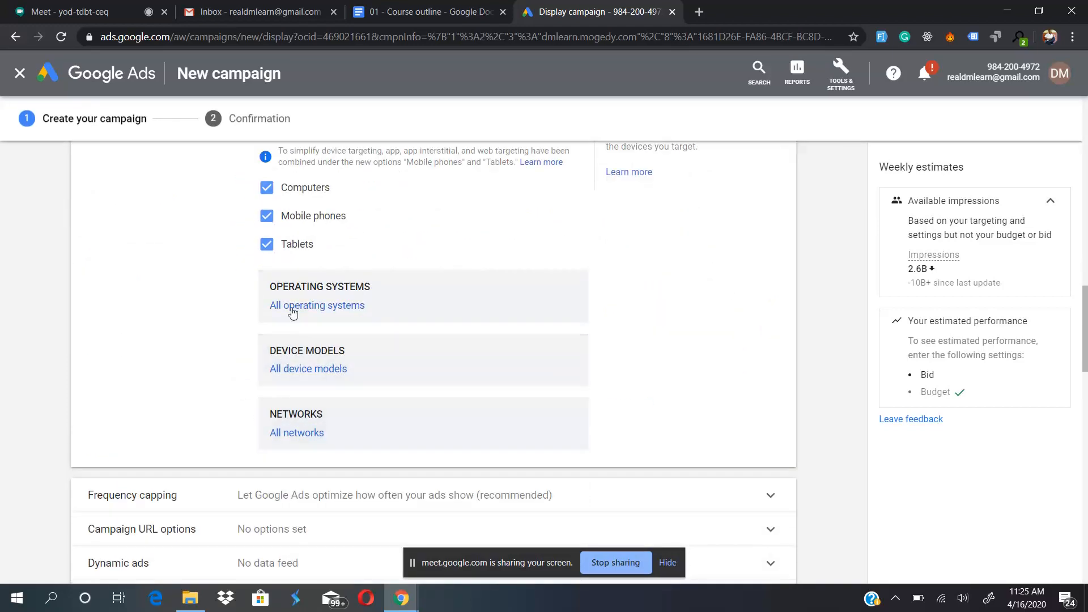
{"action": "left_click", "coordinate": [312, 296]}
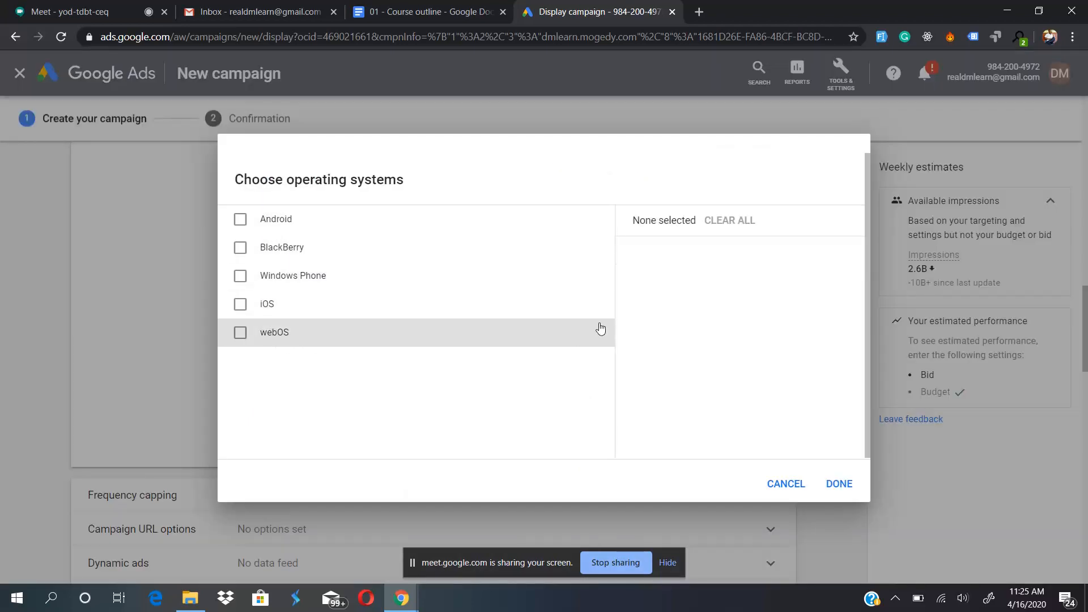
{"action": "left_click", "coordinate": [789, 486]}
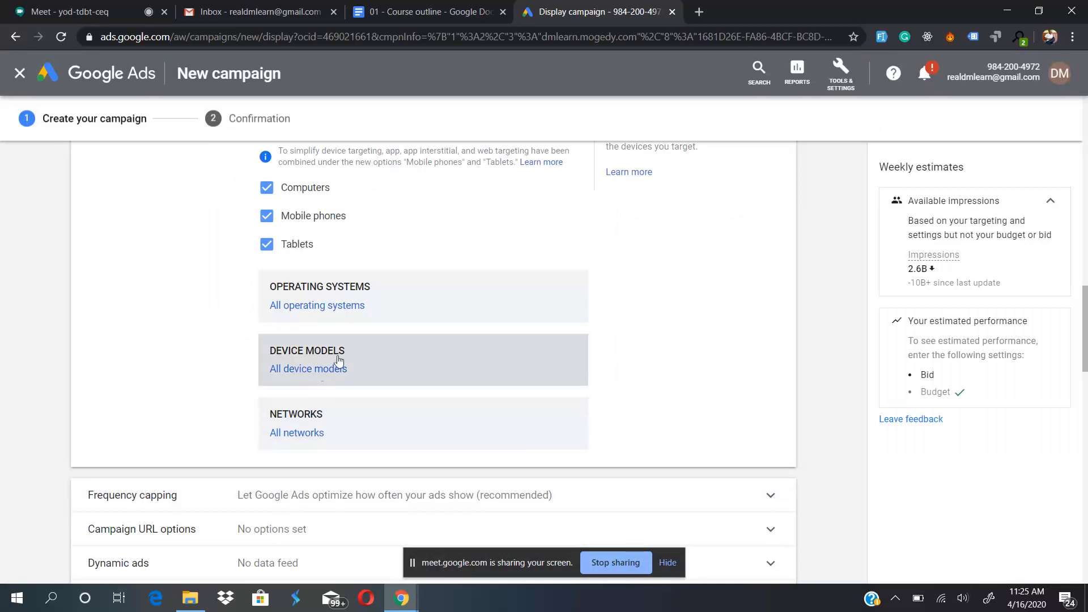
- Browse the Android brands available for device model targeting
{"action": "left_click", "coordinate": [355, 292]}
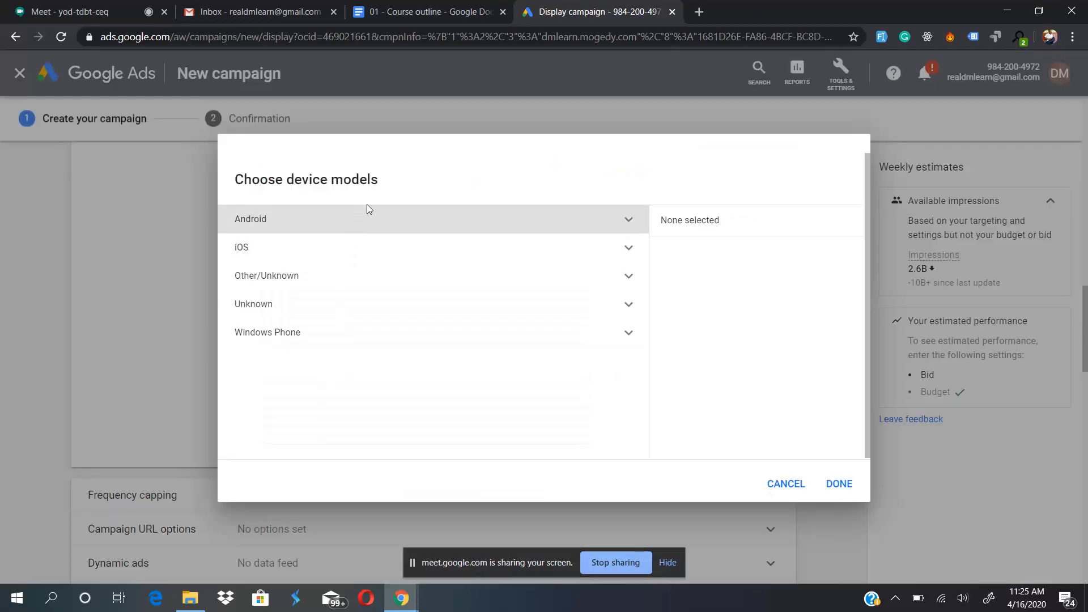
{"action": "left_click", "coordinate": [399, 221]}
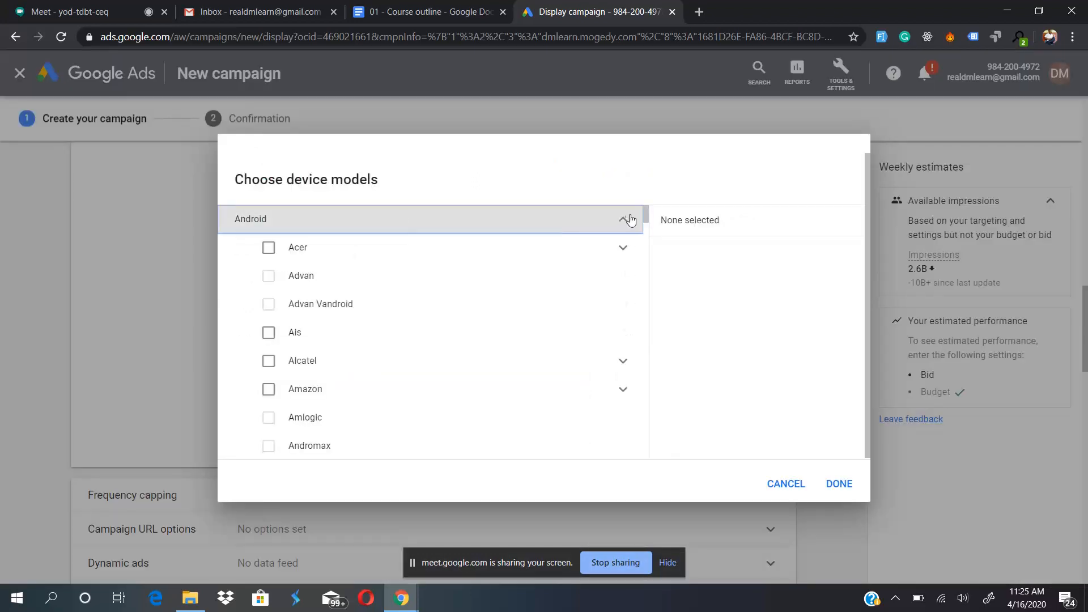
{"action": "scroll", "coordinate": [411, 372], "scroll_direction": "down", "scroll_amount": 10}
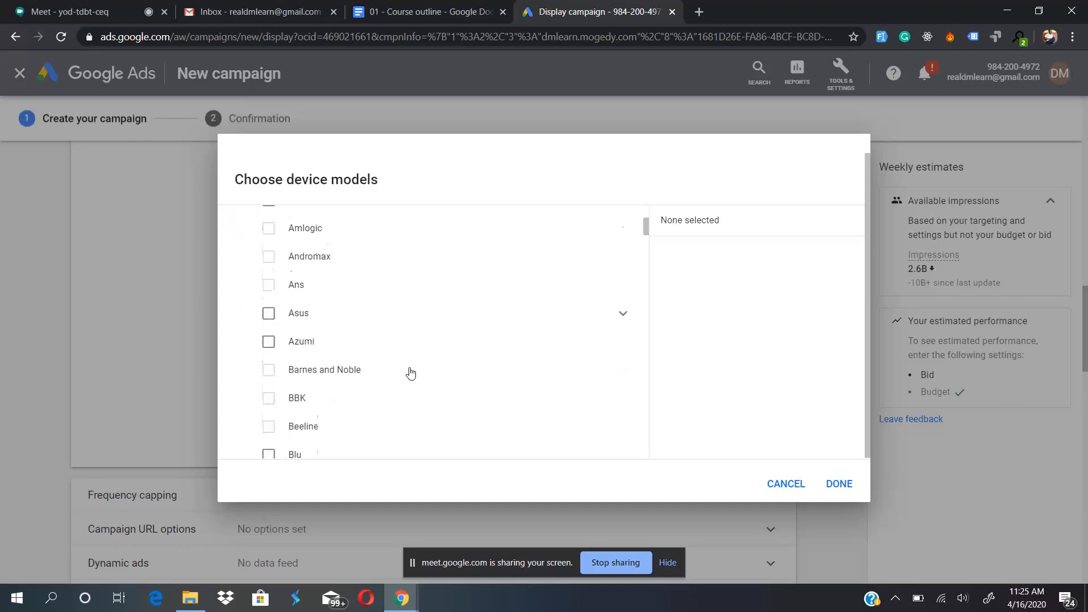
{"action": "scroll", "coordinate": [411, 373], "scroll_direction": "down", "scroll_amount": 12}
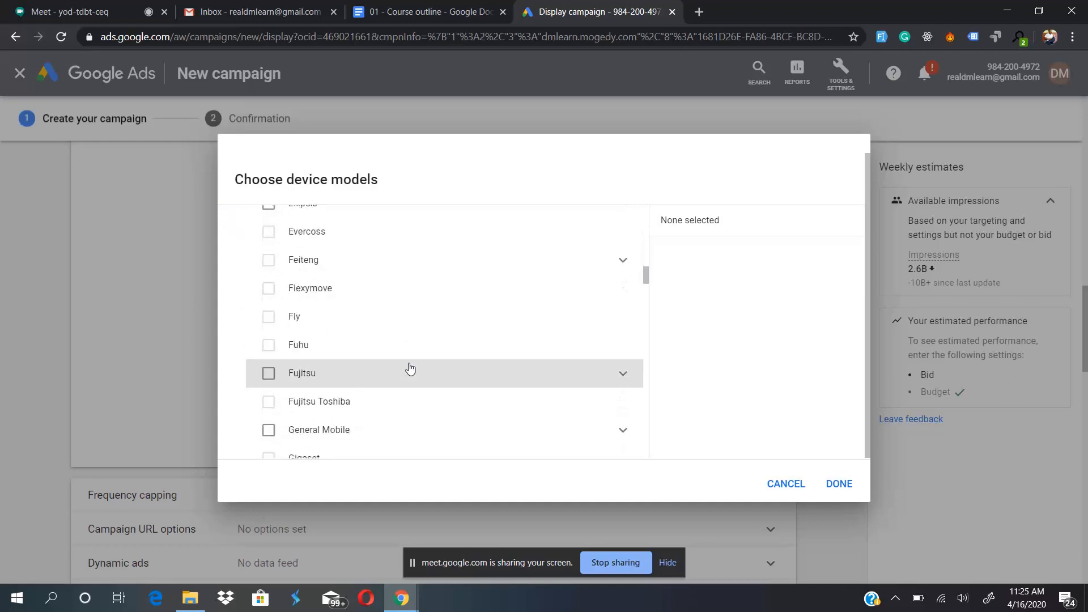
{"action": "scroll", "coordinate": [411, 369], "scroll_direction": "down", "scroll_amount": 12}
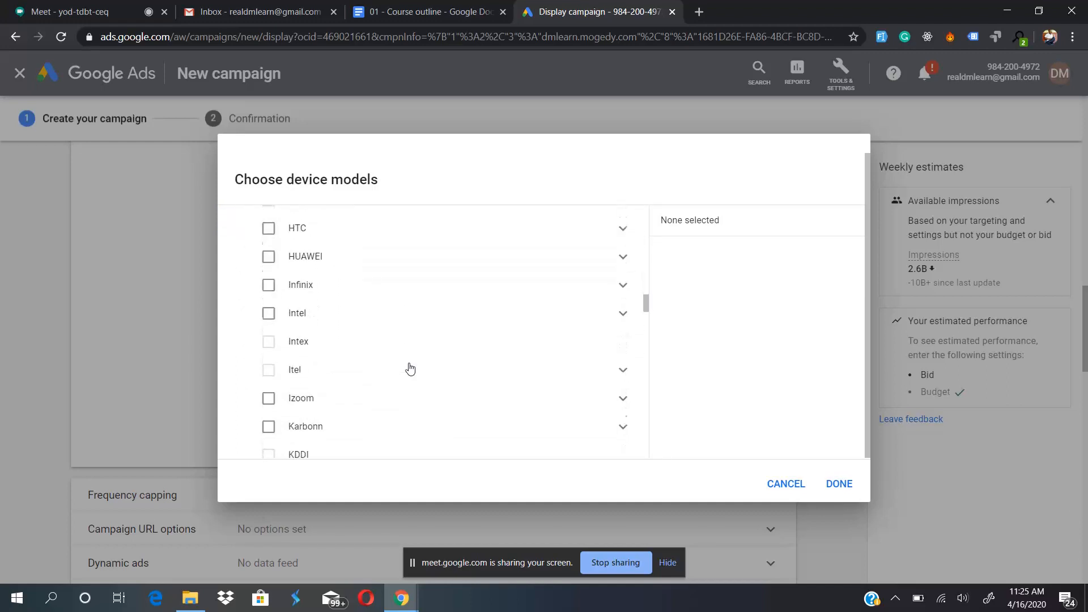
{"action": "left_click", "coordinate": [410, 369]}
{"action": "scroll", "coordinate": [411, 369], "scroll_direction": "down", "scroll_amount": 10}
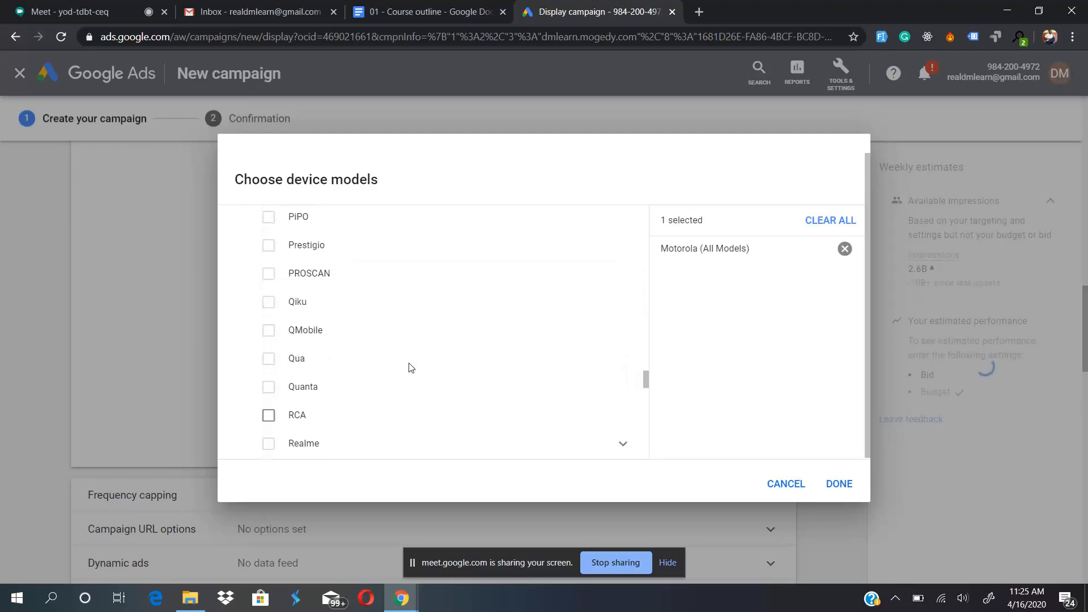
{"action": "scroll", "coordinate": [409, 359], "scroll_direction": "up", "scroll_amount": 2}
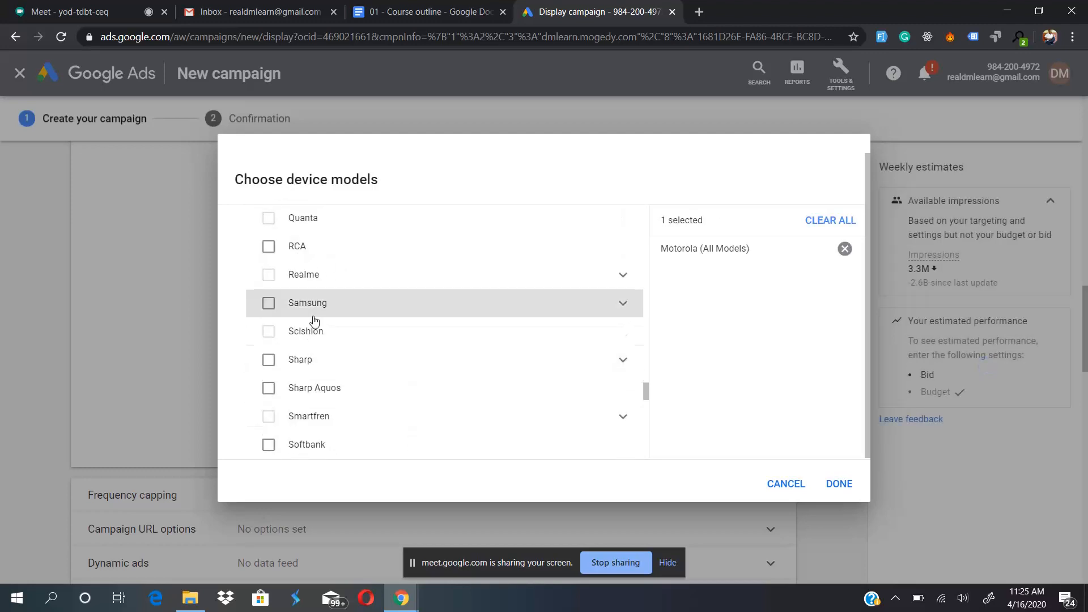
- Examine the individual Samsung models that can be targeted among the Android devices
{"action": "left_click", "coordinate": [623, 304]}
{"action": "scroll", "coordinate": [437, 393], "scroll_direction": "down", "scroll_amount": 1}
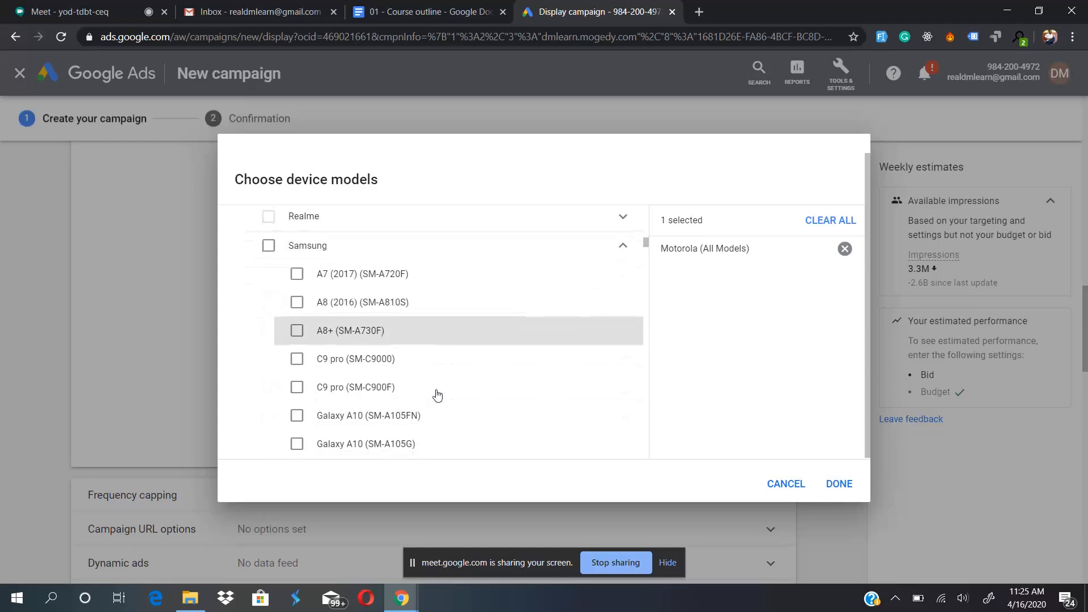
{"action": "scroll", "coordinate": [437, 394], "scroll_direction": "down", "scroll_amount": 1}
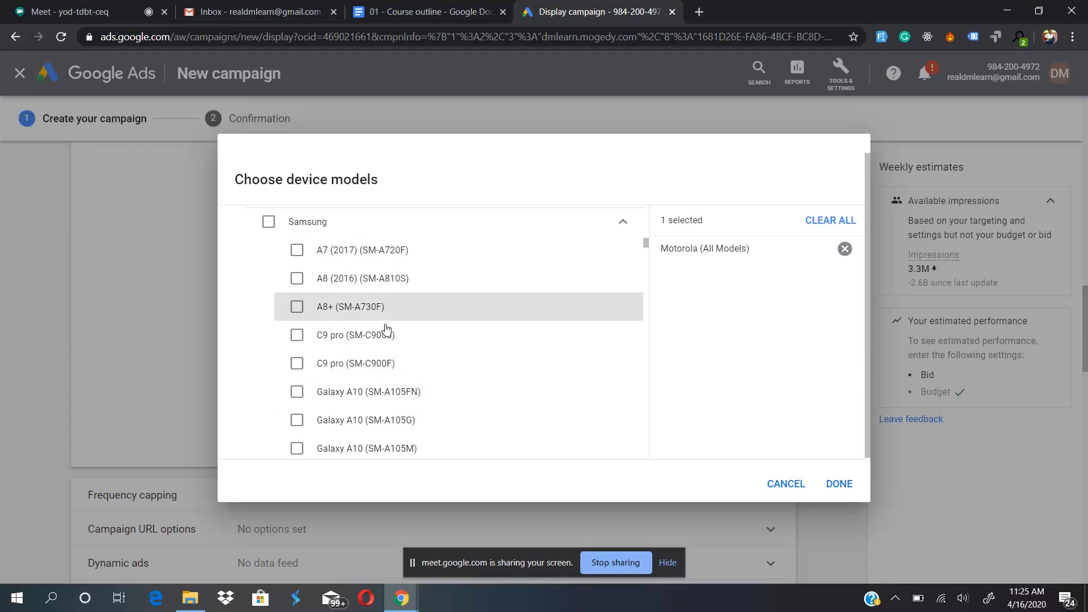
{"action": "scroll", "coordinate": [389, 353], "scroll_direction": "down", "scroll_amount": 5}
{"action": "scroll", "coordinate": [389, 353], "scroll_direction": "down", "scroll_amount": 10}
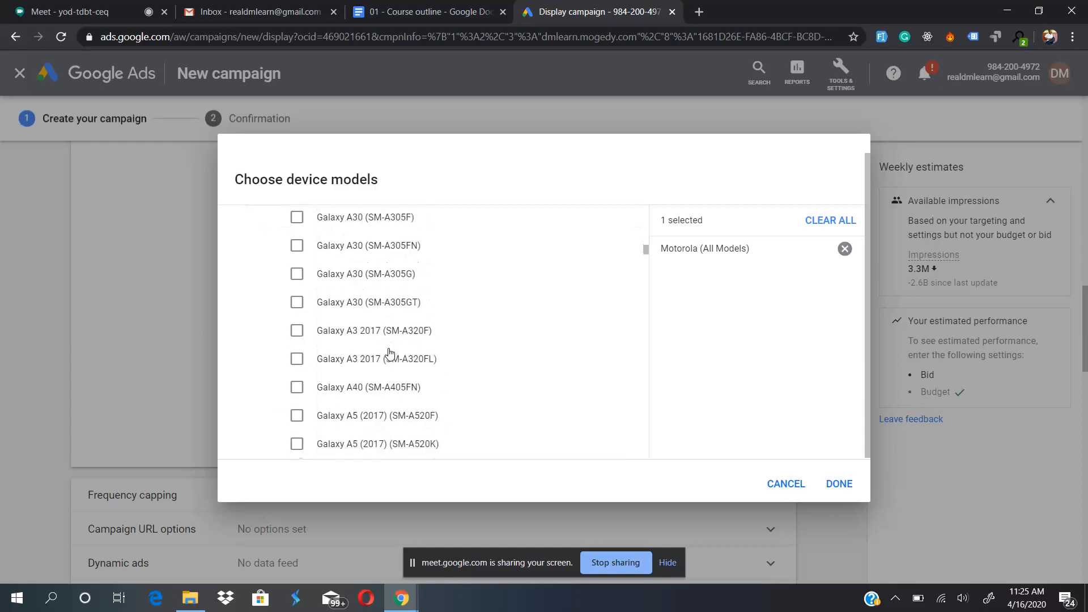
{"action": "scroll", "coordinate": [389, 353], "scroll_direction": "down", "scroll_amount": 15}
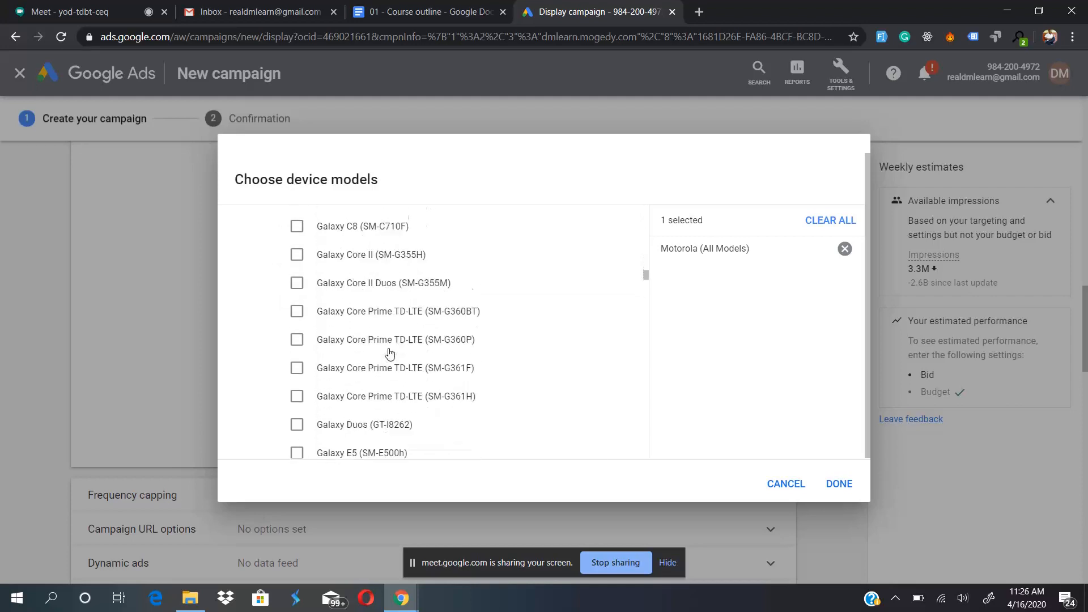
{"action": "scroll", "coordinate": [389, 352], "scroll_direction": "down", "scroll_amount": 15}
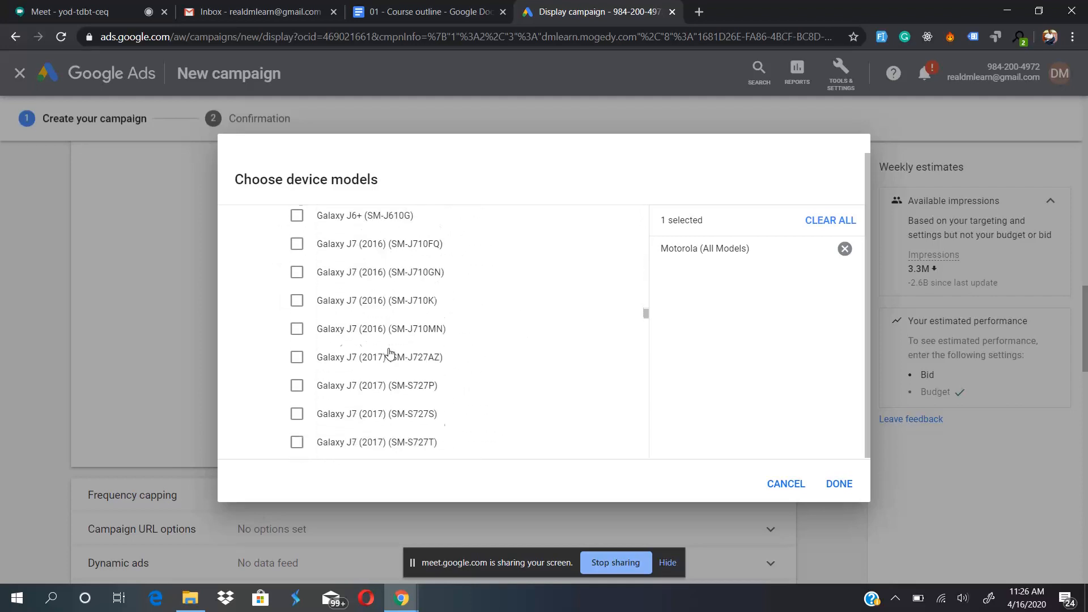
{"action": "scroll", "coordinate": [389, 353], "scroll_direction": "down", "scroll_amount": 15}
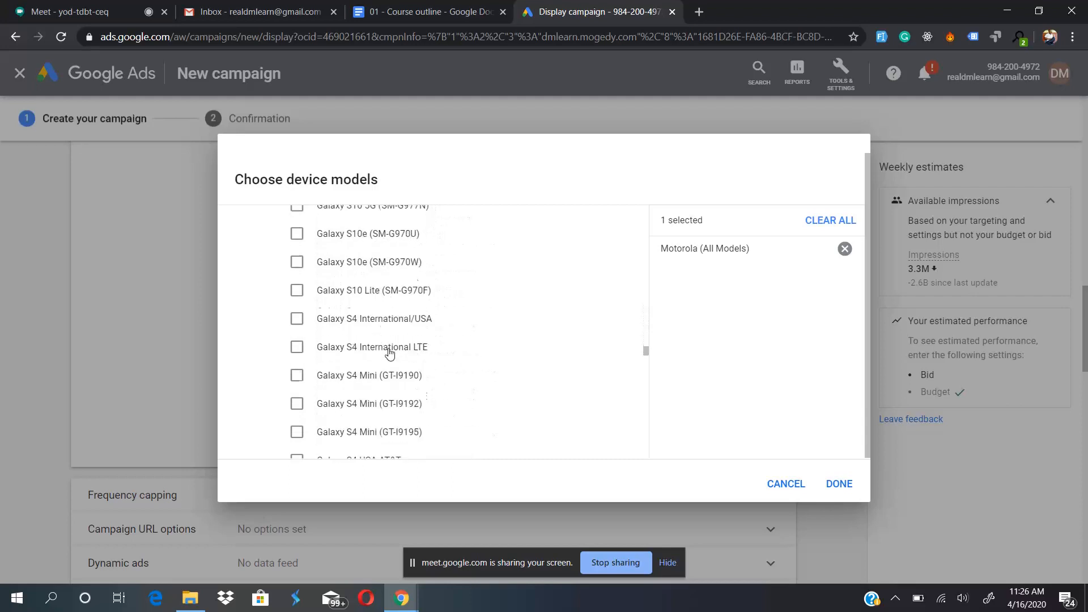
{"action": "scroll", "coordinate": [389, 353], "scroll_direction": "down", "scroll_amount": 15}
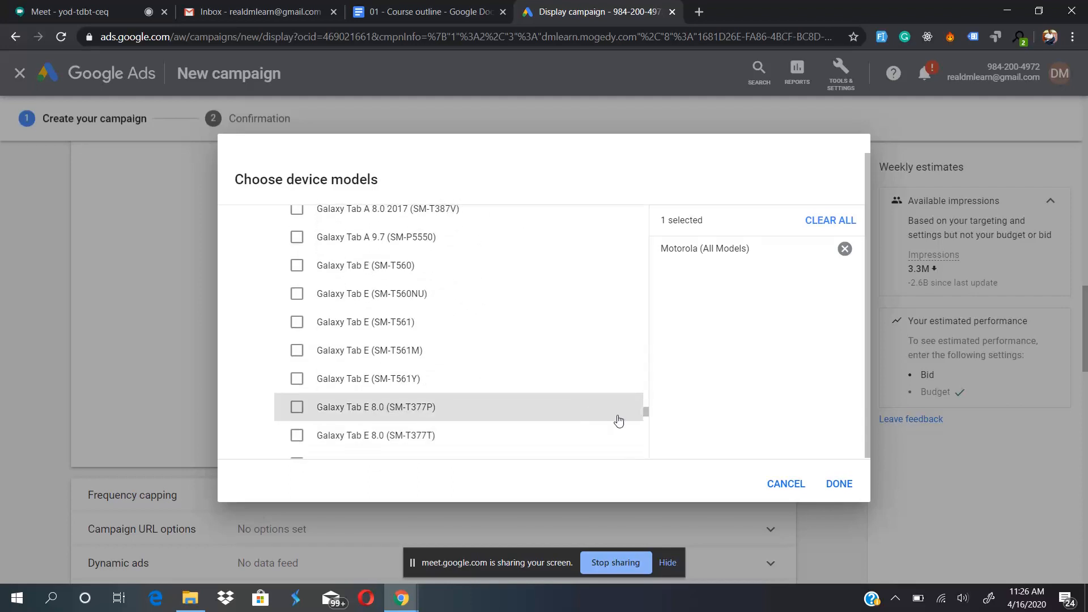
- Remove Motorola (All Models) from the selected device models
{"action": "left_click_drag", "start_coordinate": [646, 412], "coordinate": [646, 209]}
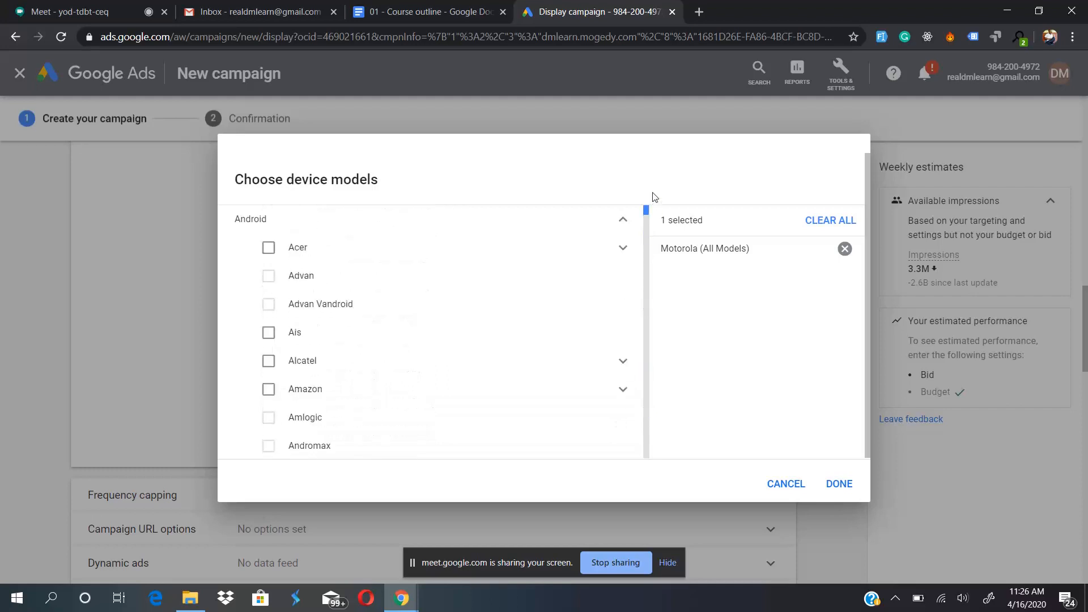
{"action": "scroll", "coordinate": [452, 371], "scroll_direction": "down", "scroll_amount": 10}
{"action": "scroll", "coordinate": [452, 373], "scroll_direction": "down", "scroll_amount": 20}
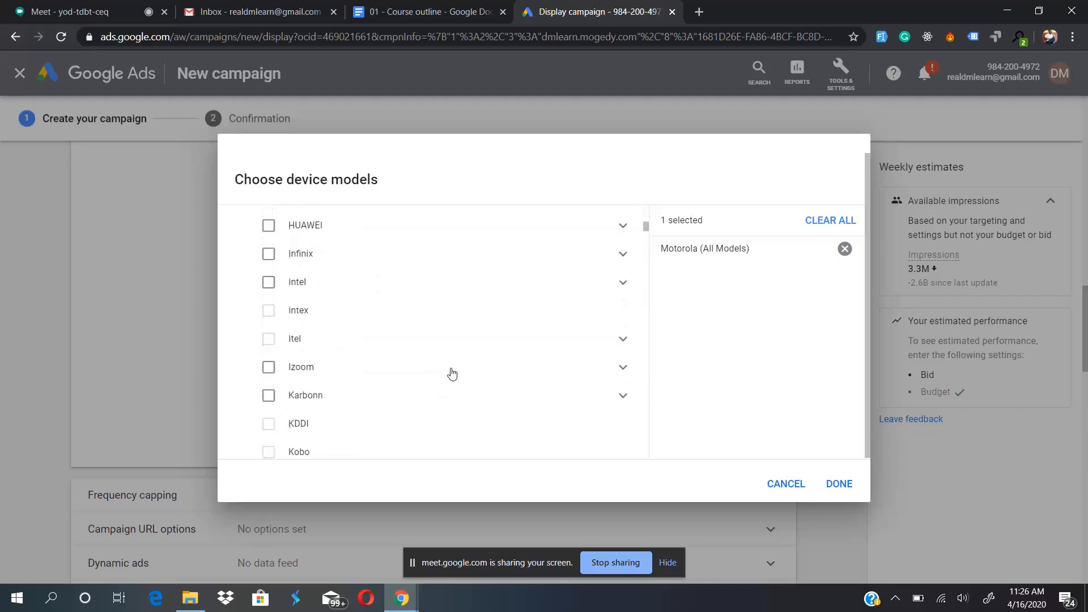
{"action": "scroll", "coordinate": [452, 373], "scroll_direction": "up", "scroll_amount": 4}
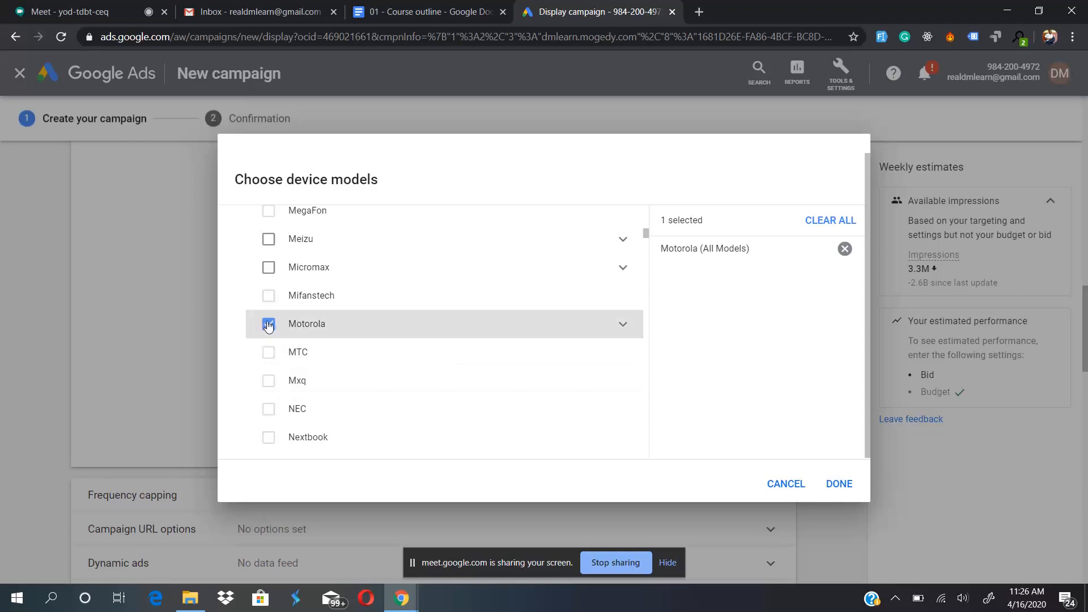
{"action": "left_click", "coordinate": [297, 328]}
- Collapse the Samsung model list and browse the remaining Android brands as far as Tecno
{"action": "scroll", "coordinate": [417, 344], "scroll_direction": "down", "scroll_amount": 7}
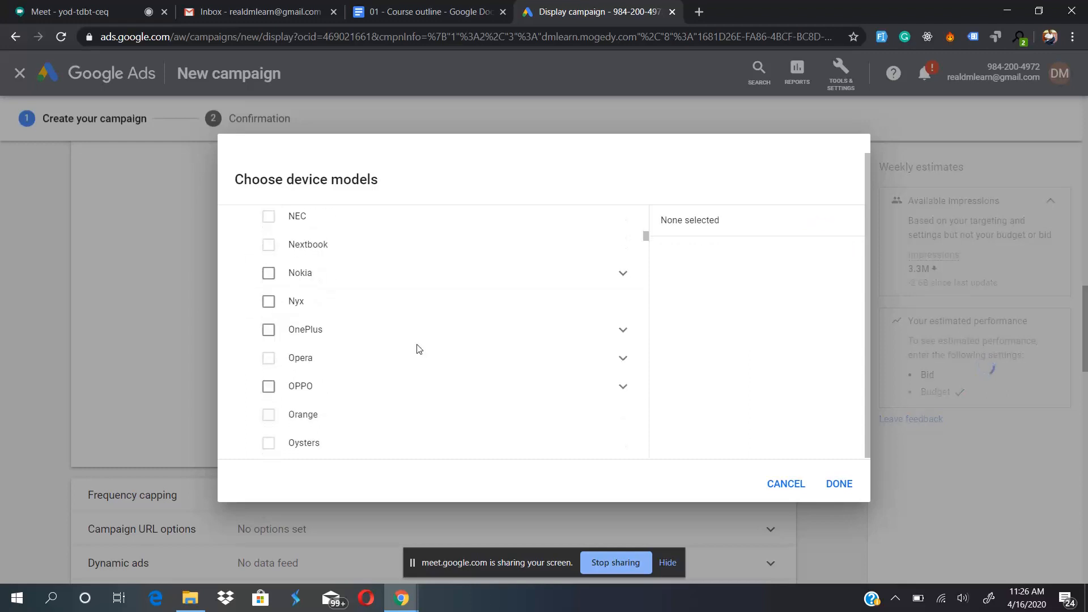
{"action": "scroll", "coordinate": [418, 348], "scroll_direction": "down", "scroll_amount": 5}
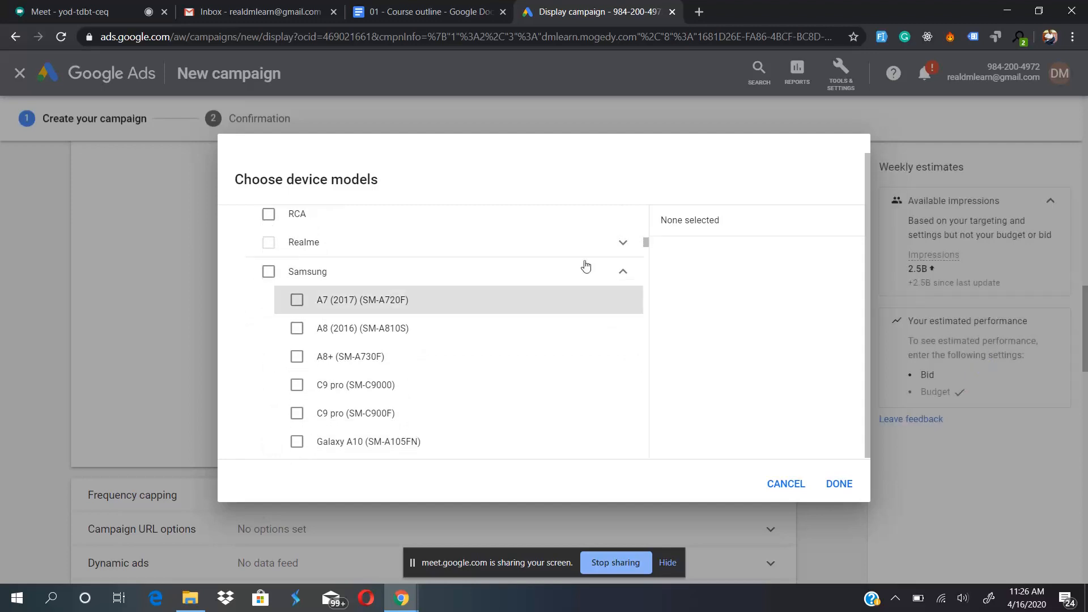
{"action": "left_click", "coordinate": [624, 275]}
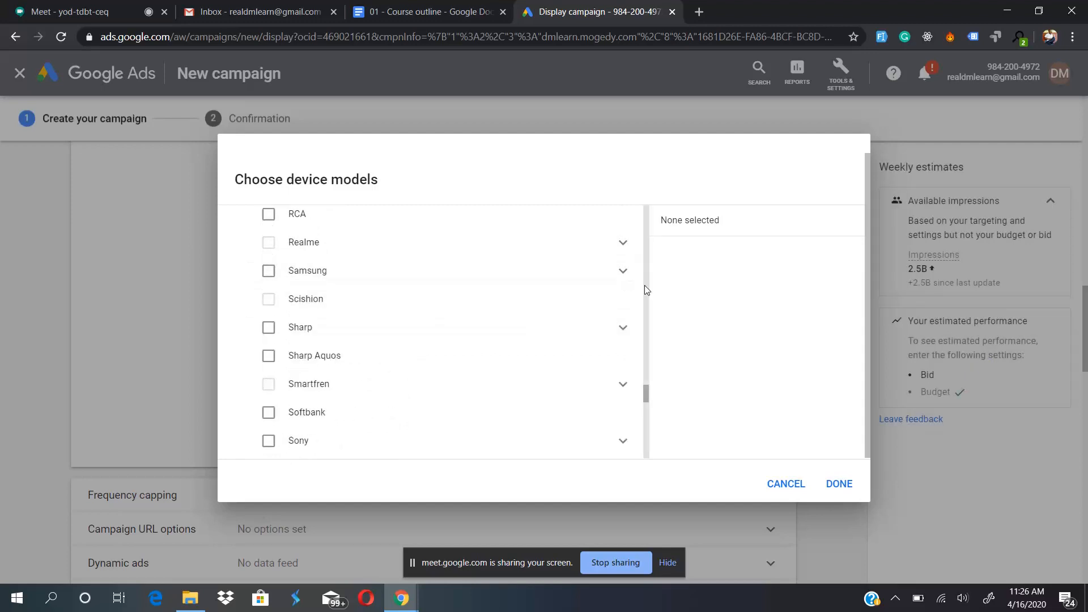
{"action": "scroll", "coordinate": [497, 377], "scroll_direction": "down", "scroll_amount": 1}
{"action": "scroll", "coordinate": [496, 374], "scroll_direction": "down", "scroll_amount": 6}
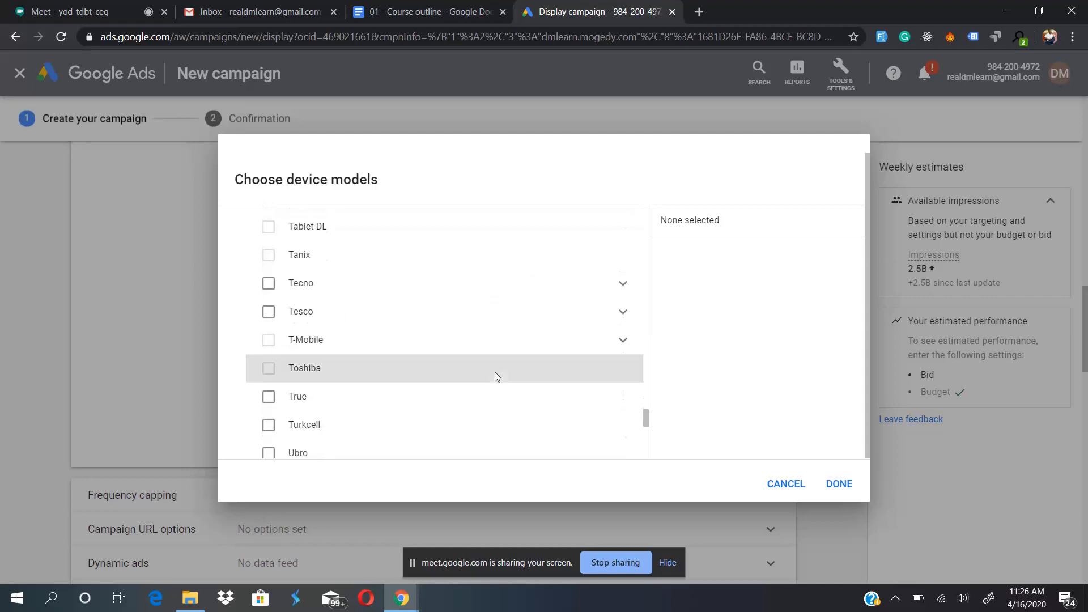
{"action": "scroll", "coordinate": [495, 372], "scroll_direction": "down", "scroll_amount": 1}
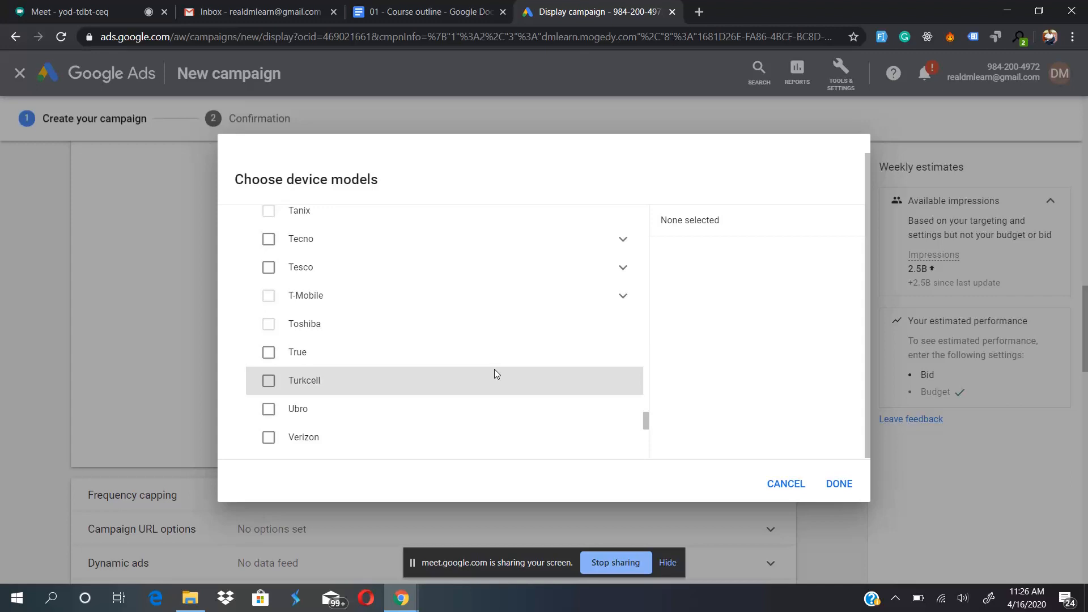
- Examine the individual Tecno models available for device targeting
{"action": "left_click", "coordinate": [623, 240]}
{"action": "scroll", "coordinate": [478, 395], "scroll_direction": "down", "scroll_amount": 3}
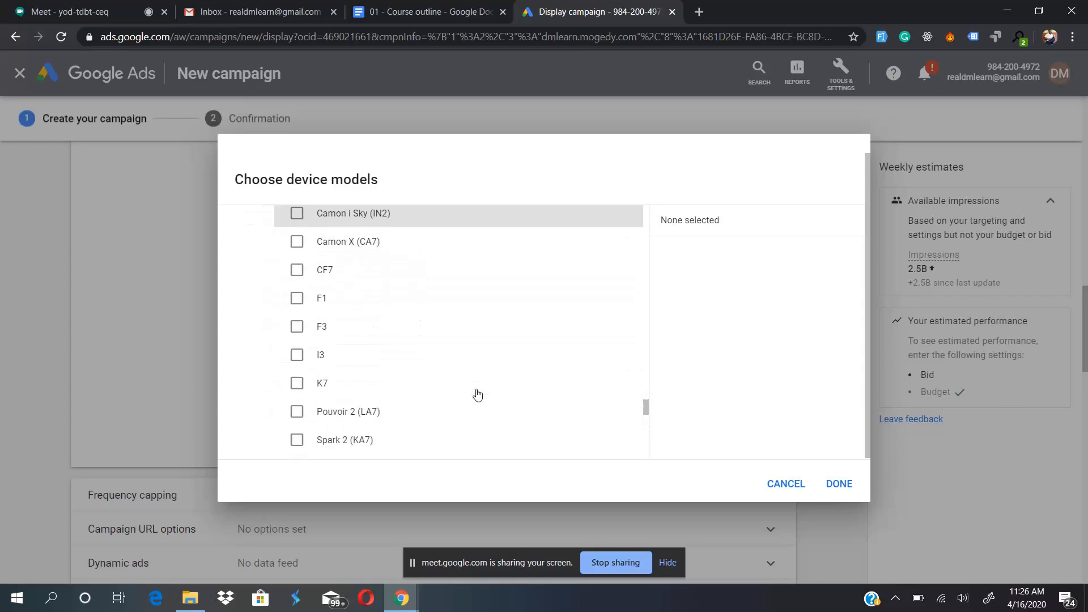
{"action": "scroll", "coordinate": [477, 395], "scroll_direction": "down", "scroll_amount": 2}
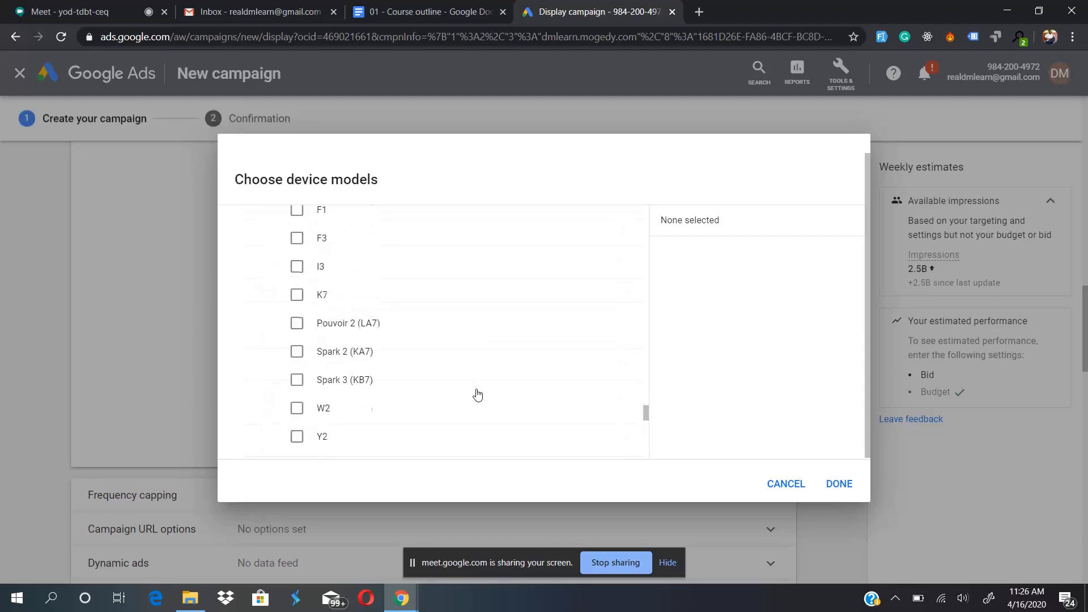
{"action": "scroll", "coordinate": [478, 395], "scroll_direction": "up", "scroll_amount": 3}
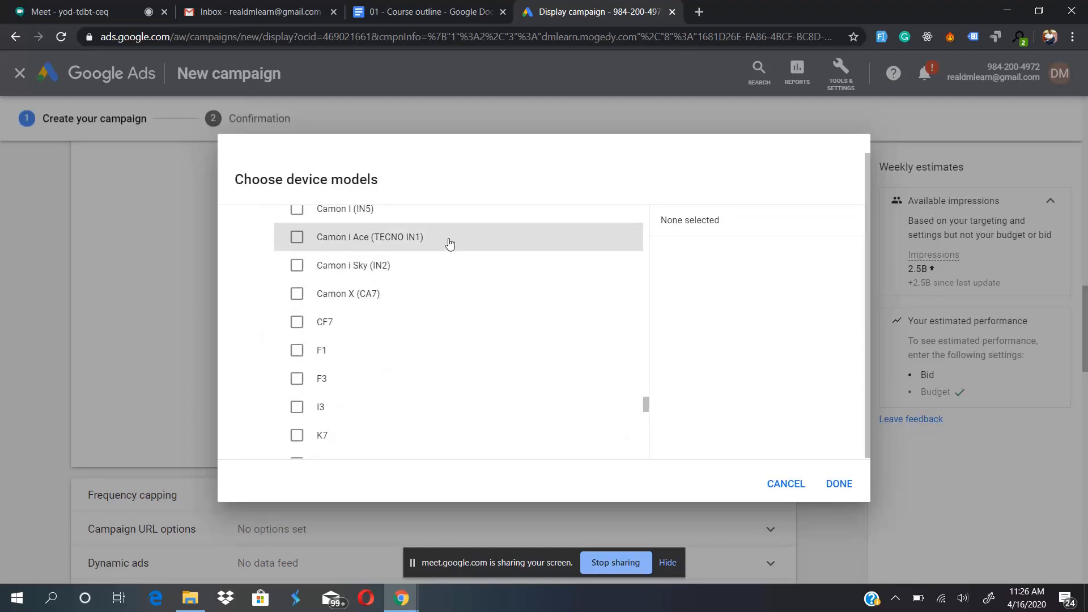
- Look through the rest of the Tecno models and close the device model selection without applying anything
{"action": "scroll", "coordinate": [450, 243], "scroll_direction": "down", "scroll_amount": 2}
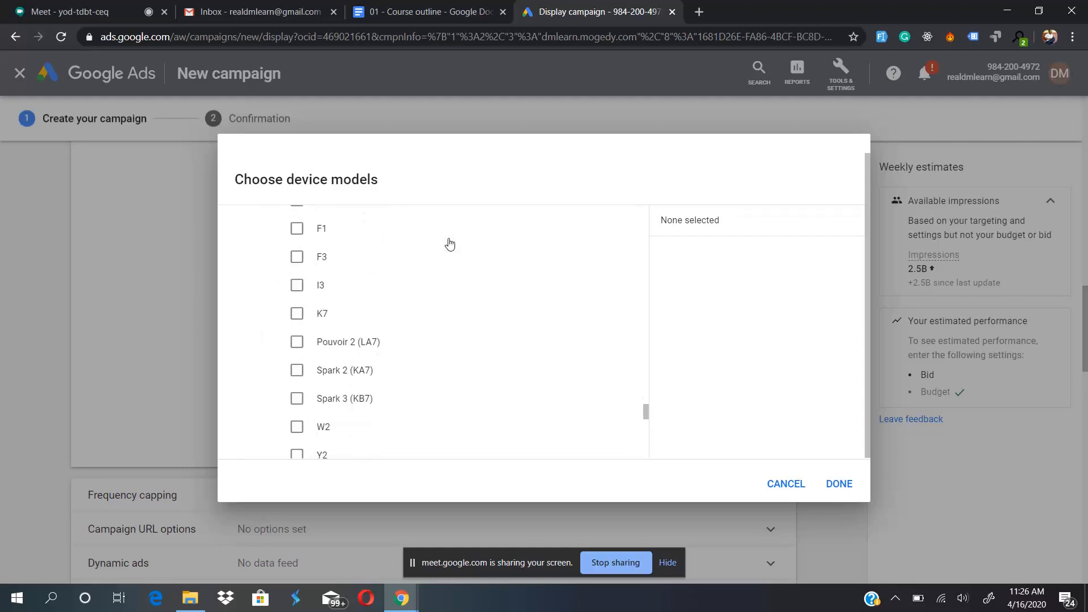
{"action": "left_click", "coordinate": [786, 484]}
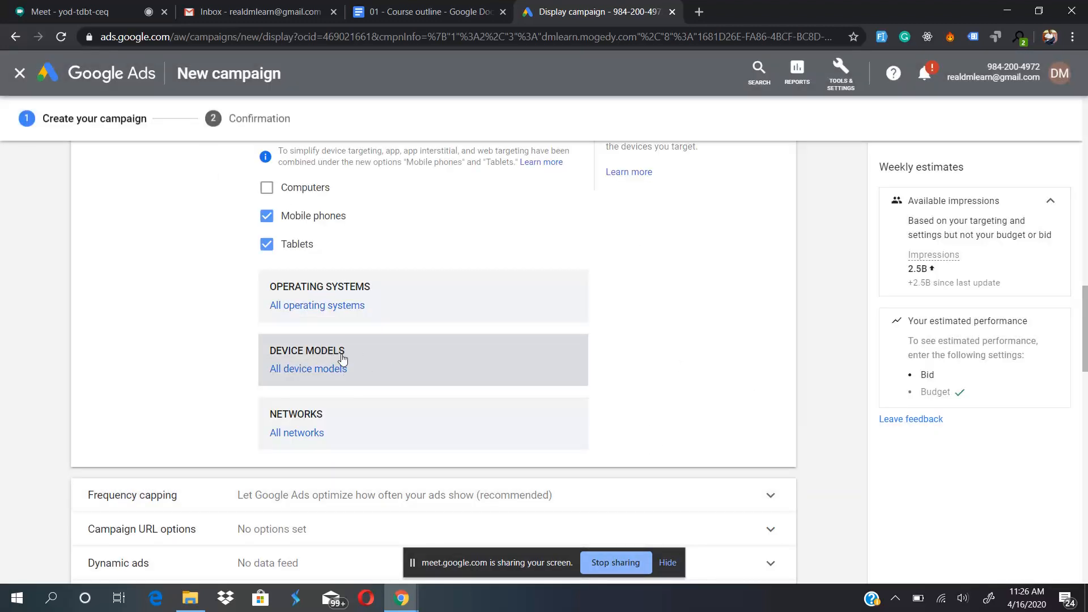
- Try targeting Wifi and the Nigeria carriers in the network selection, clear the selection and cancel
{"action": "left_click", "coordinate": [349, 420]}
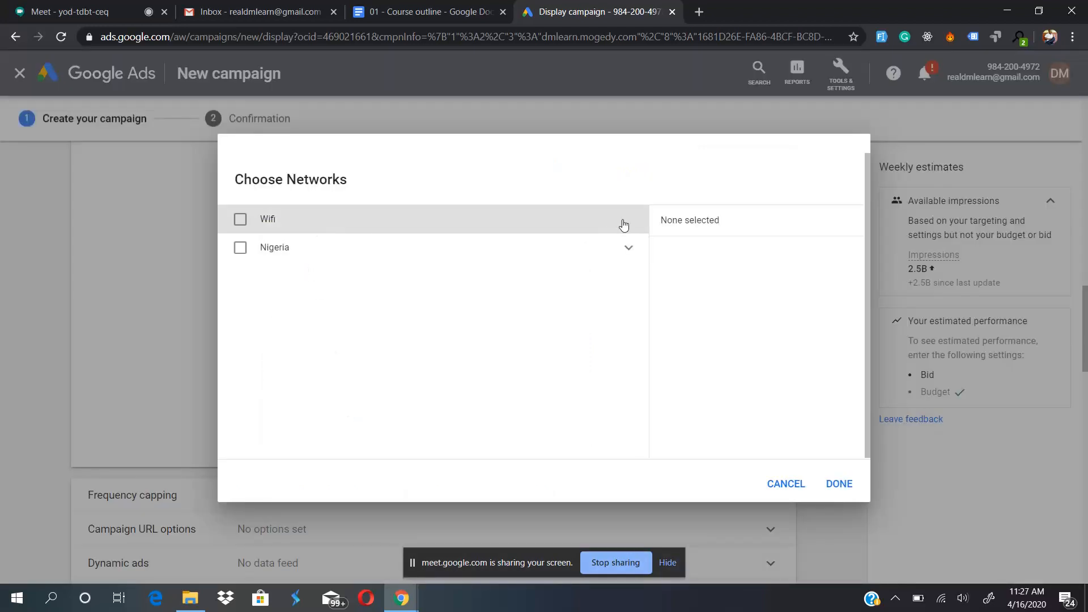
{"action": "left_click", "coordinate": [628, 248]}
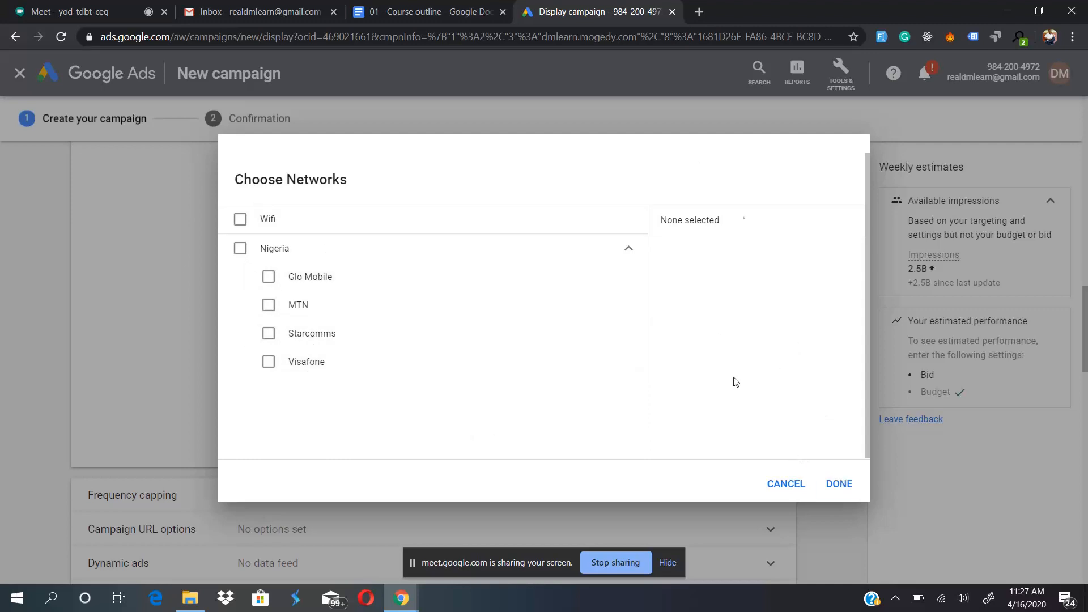
{"action": "left_click", "coordinate": [240, 224]}
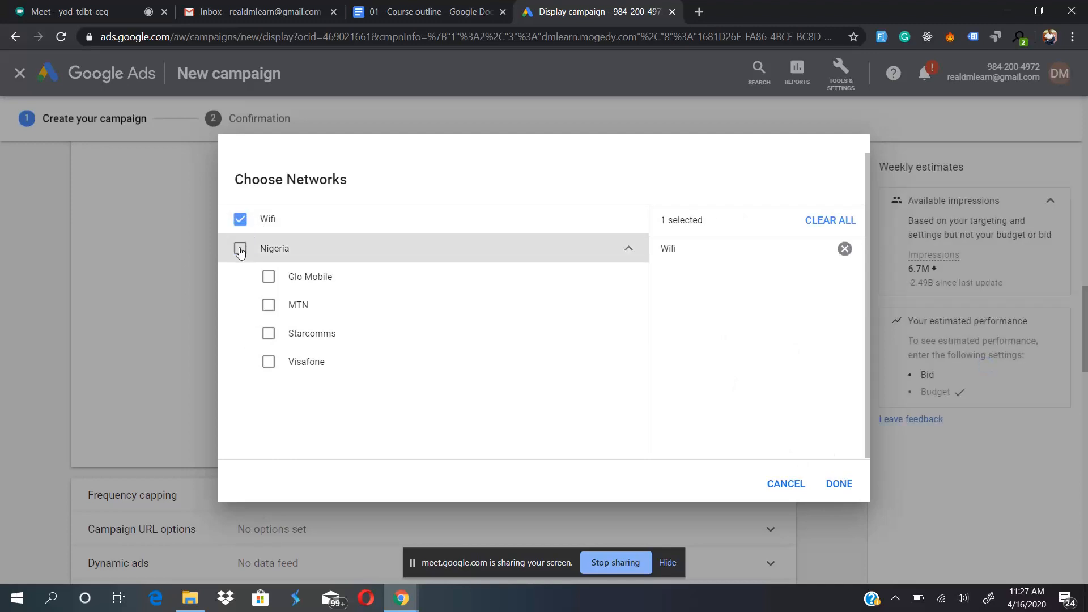
{"action": "left_click", "coordinate": [240, 250]}
{"action": "left_click", "coordinate": [240, 249]}
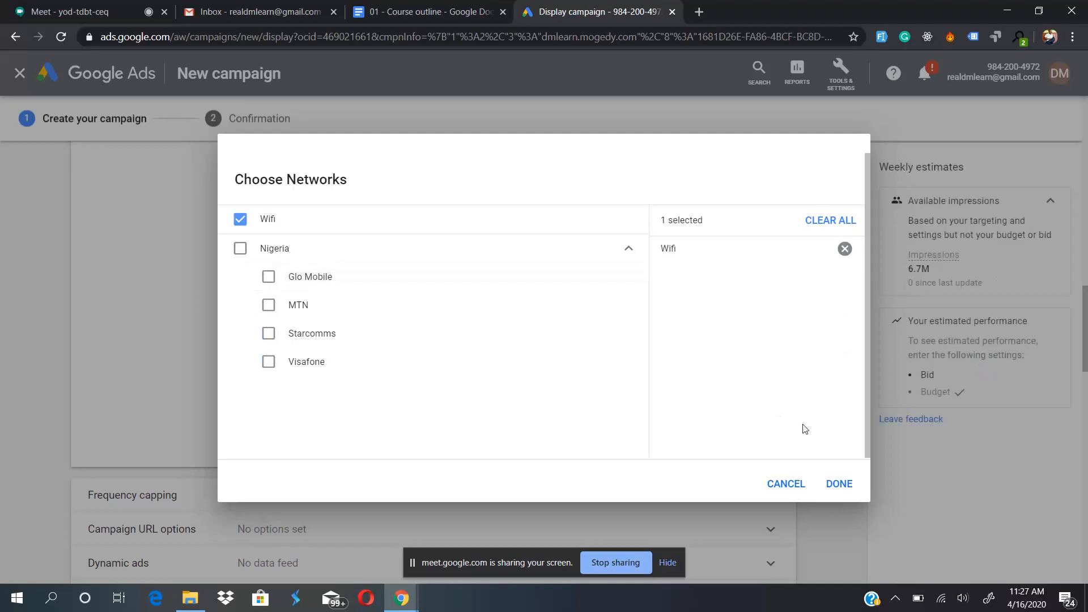
{"action": "left_click", "coordinate": [832, 221]}
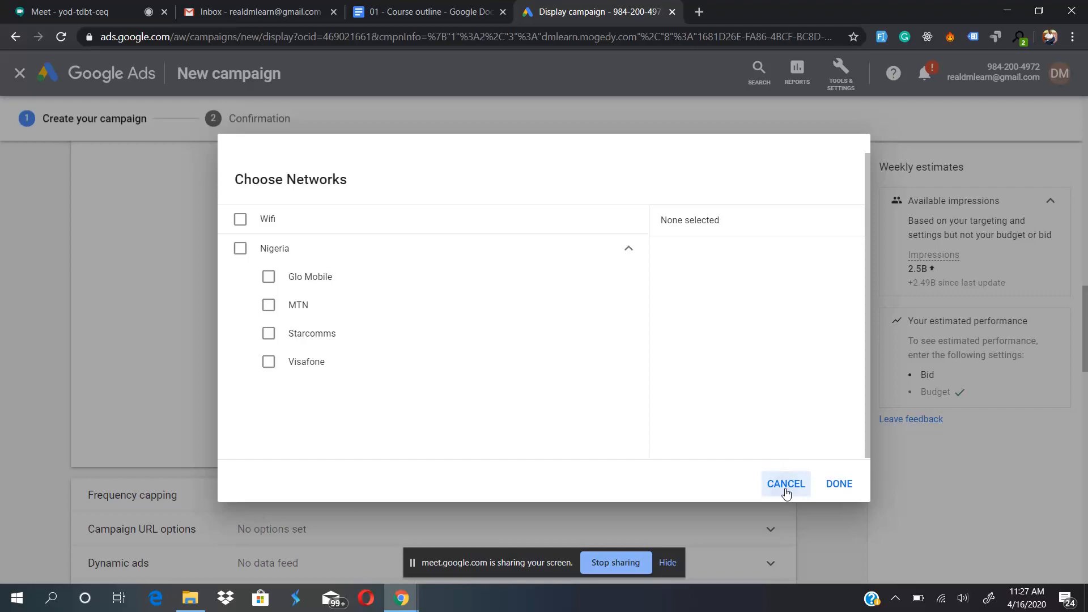
{"action": "left_click", "coordinate": [786, 484]}
- Expand the frequency capping settings and preview the option to set a limit, returning to letting Google Ads optimize
{"action": "scroll", "coordinate": [382, 317], "scroll_direction": "down", "scroll_amount": 4}
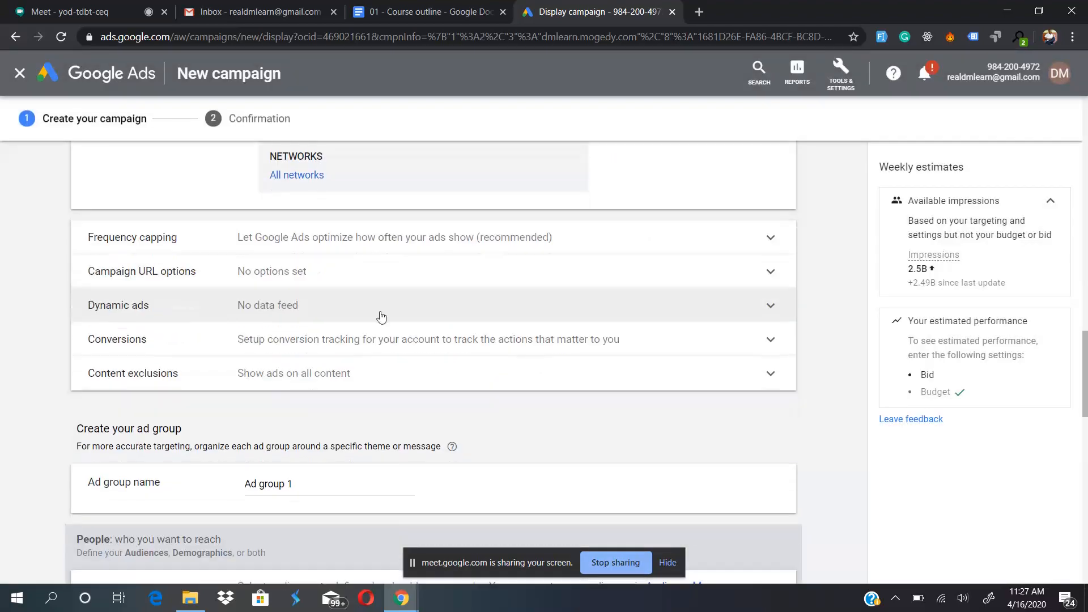
{"action": "left_click", "coordinate": [324, 237]}
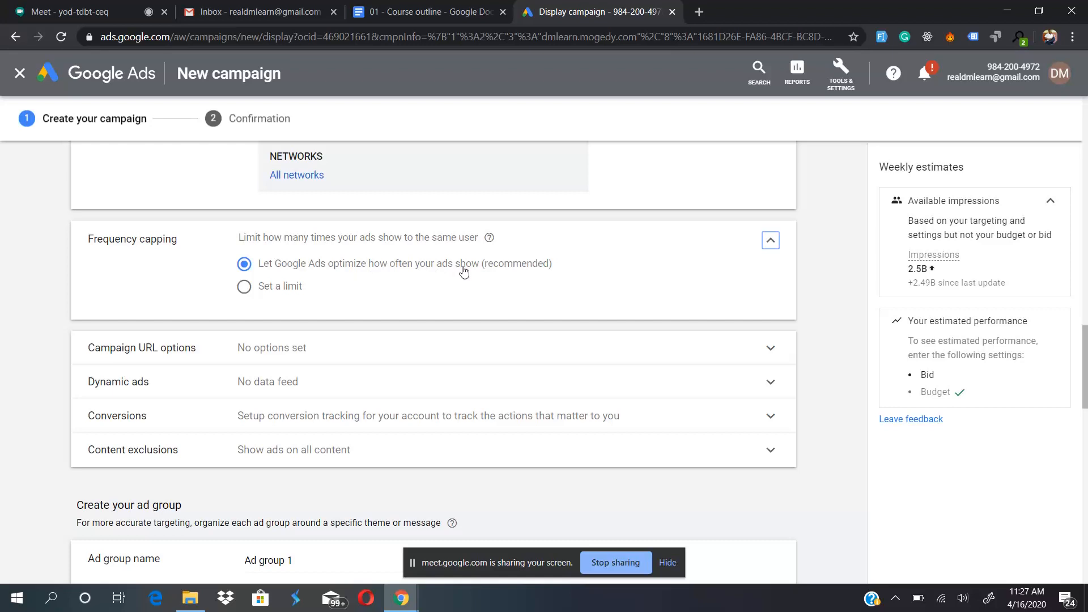
{"action": "mouse_move", "coordinate": [491, 240]}
{"action": "left_click", "coordinate": [272, 289]}
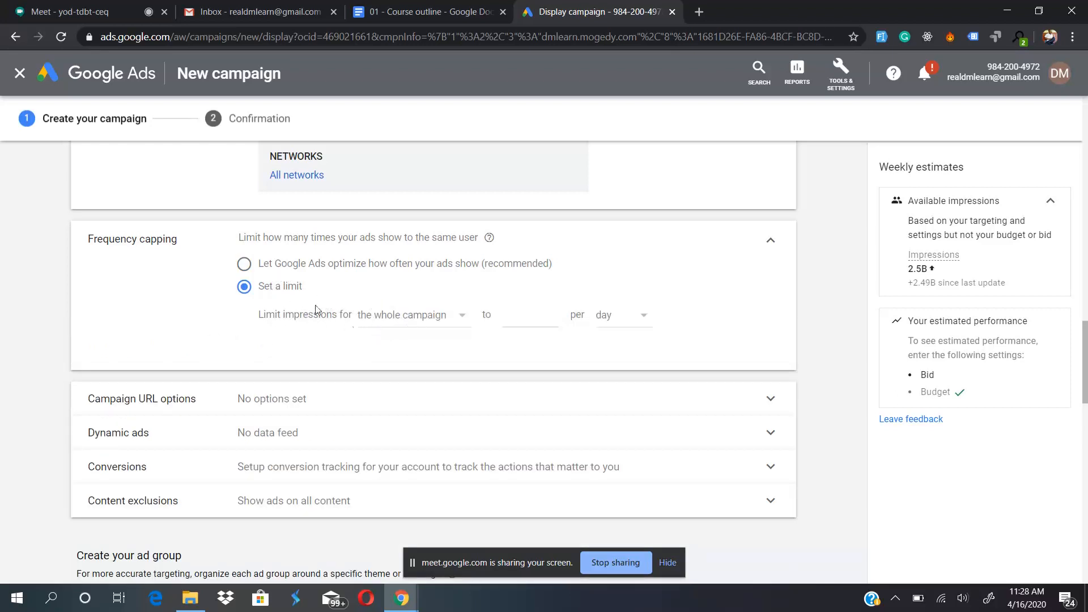
{"action": "left_click", "coordinate": [245, 265]}
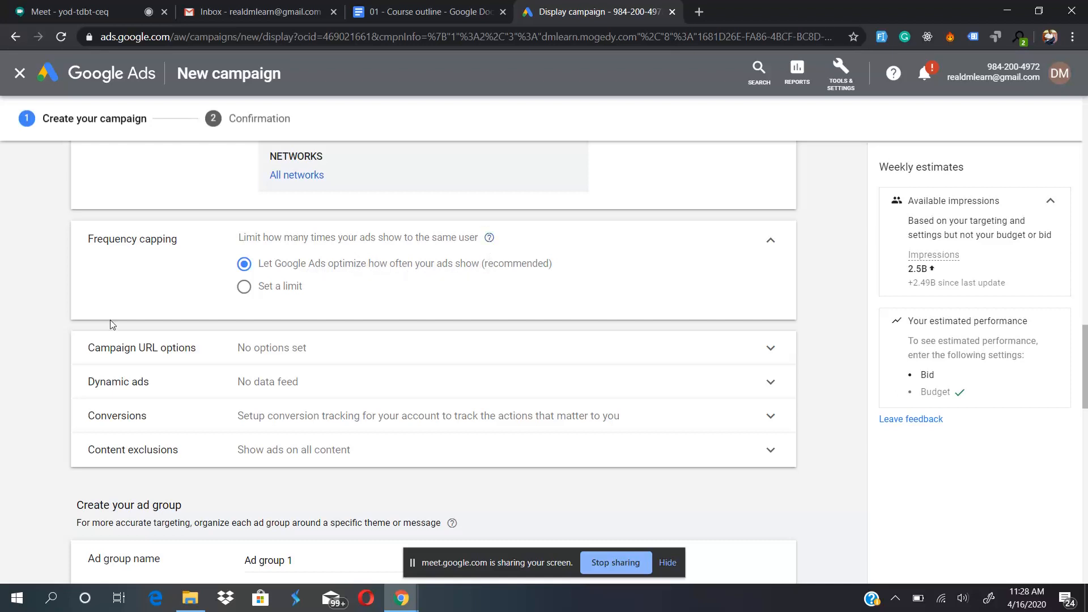
- Enable a frequency limit and examine the campaign levels for which impressions can be limited
{"action": "left_click", "coordinate": [269, 290]}
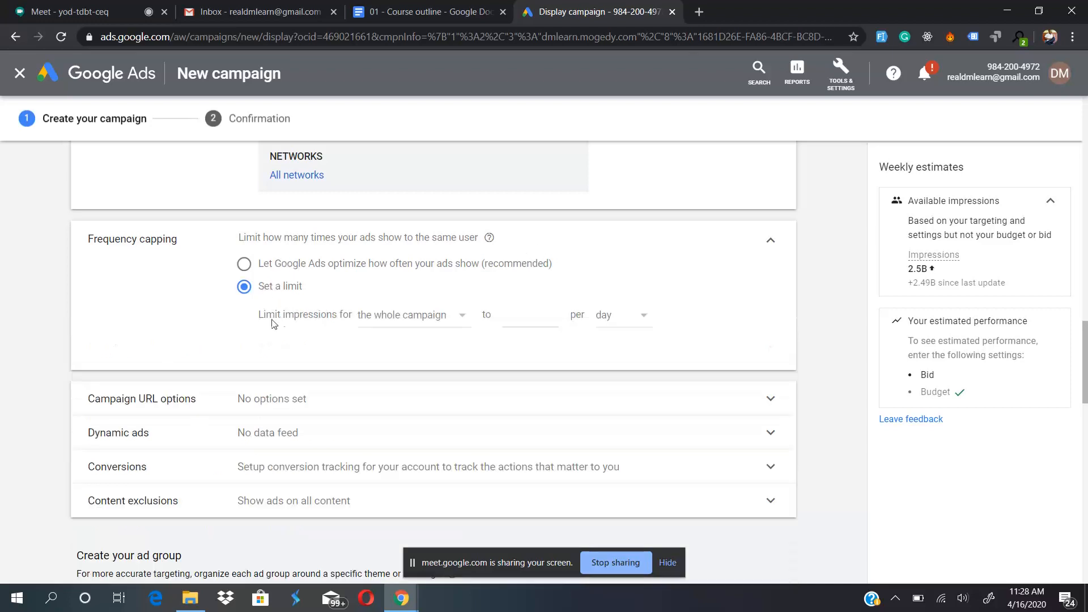
{"action": "left_click", "coordinate": [386, 316]}
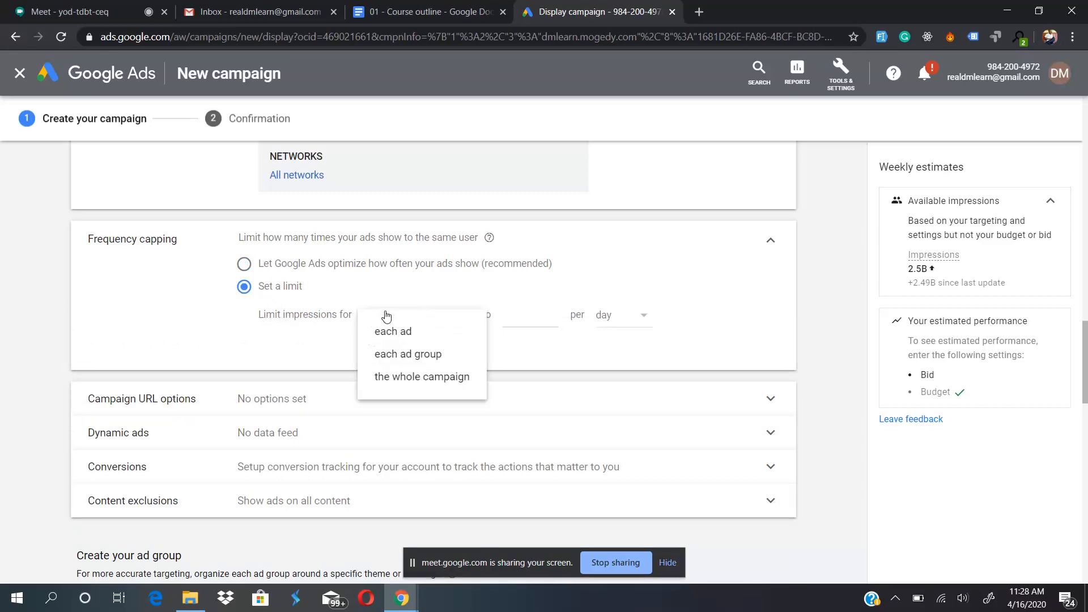
{"action": "left_click", "coordinate": [329, 340]}
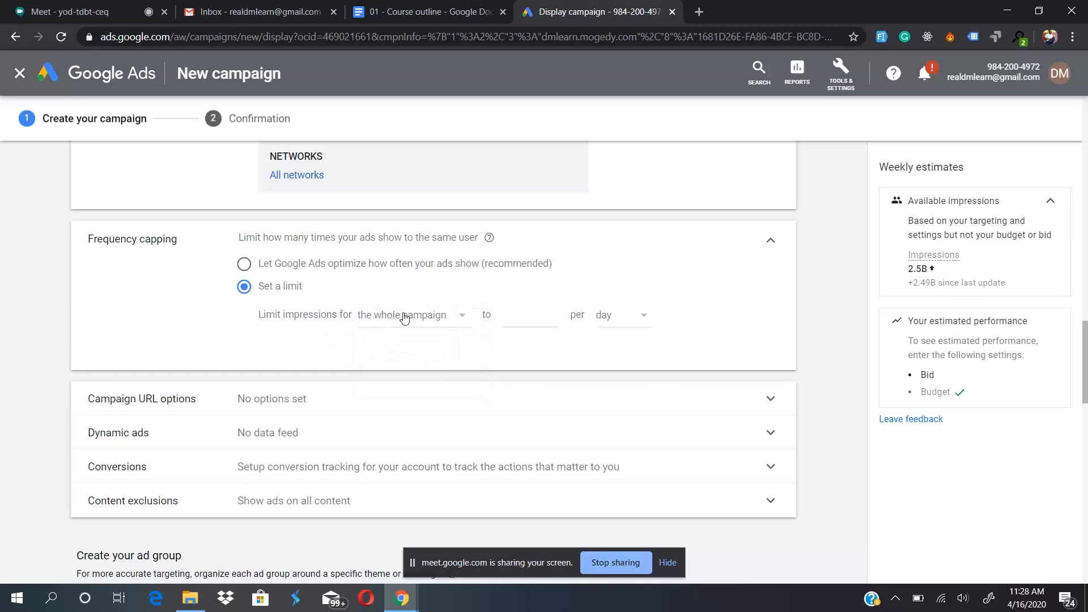
{"action": "left_click", "coordinate": [404, 317]}
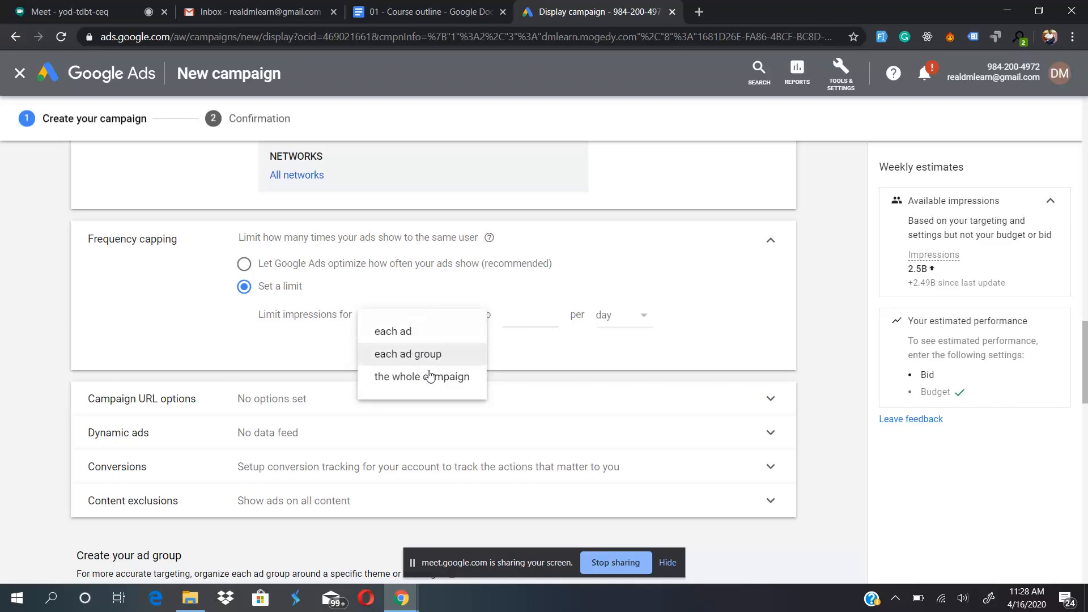
{"action": "left_click", "coordinate": [344, 350]}
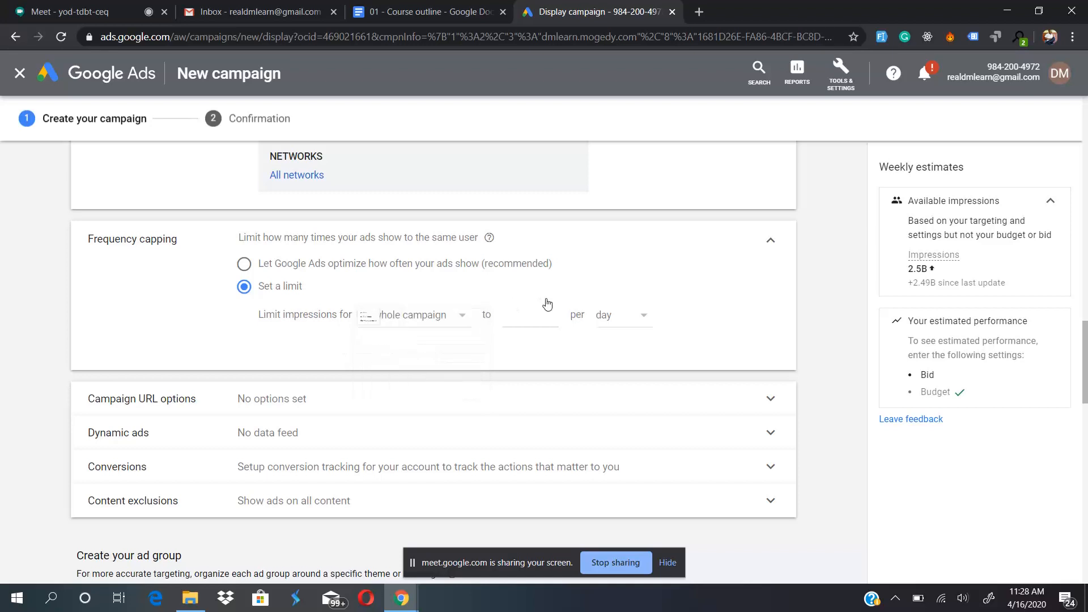
- Try limiting impressions for the whole campaign to 2 per day, and restore letting Google Ads optimize how often ads show
{"action": "left_click", "coordinate": [520, 321]}
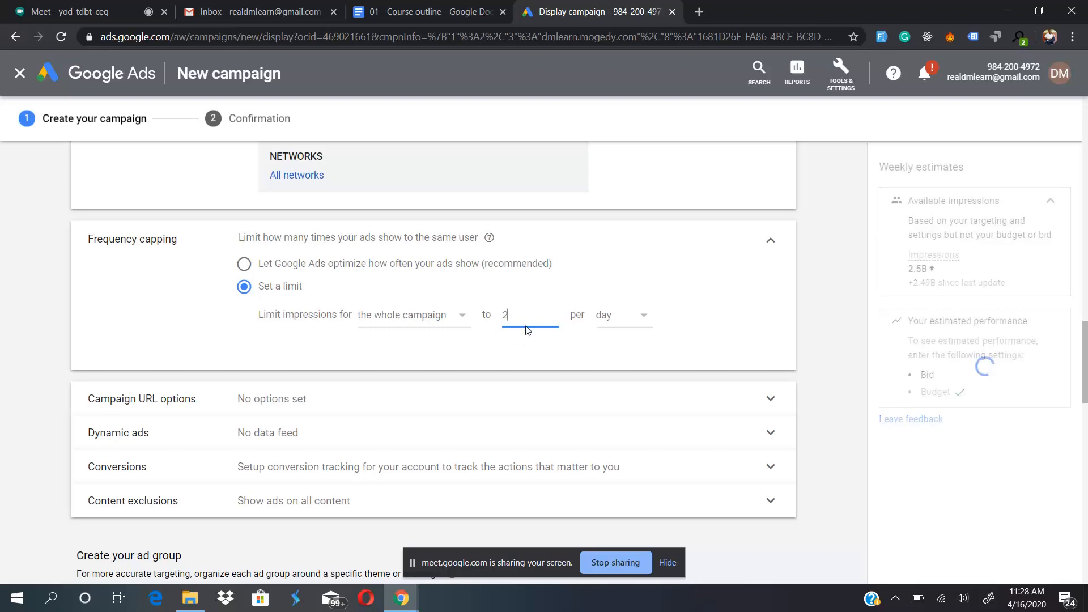
{"action": "left_click", "coordinate": [616, 317]}
{"action": "left_click", "coordinate": [560, 353]}
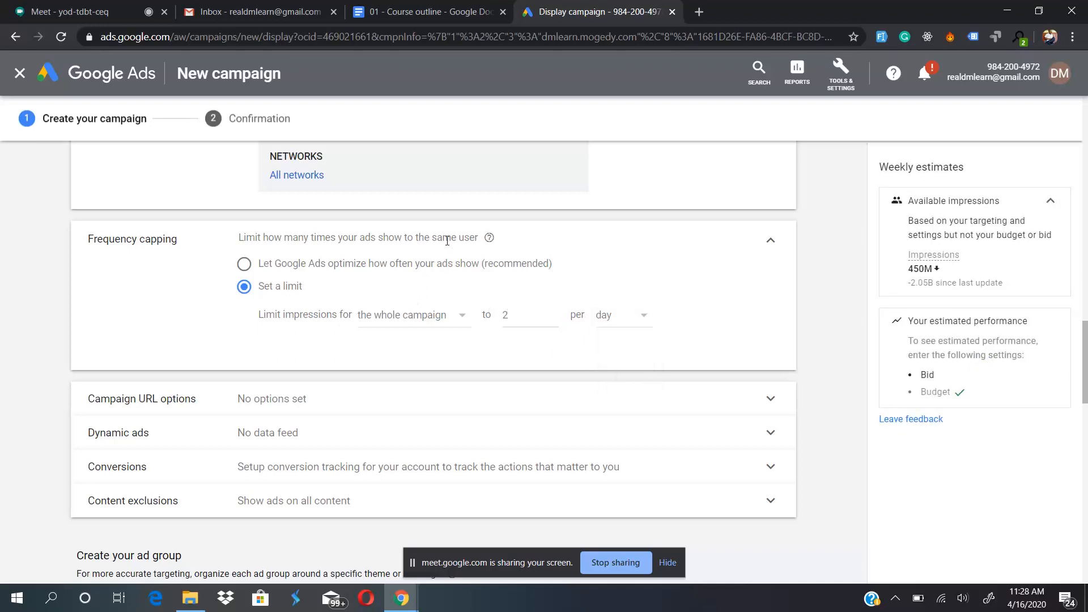
{"action": "left_click_drag", "start_coordinate": [509, 315], "coordinate": [500, 316]}
{"action": "left_click", "coordinate": [305, 267]}
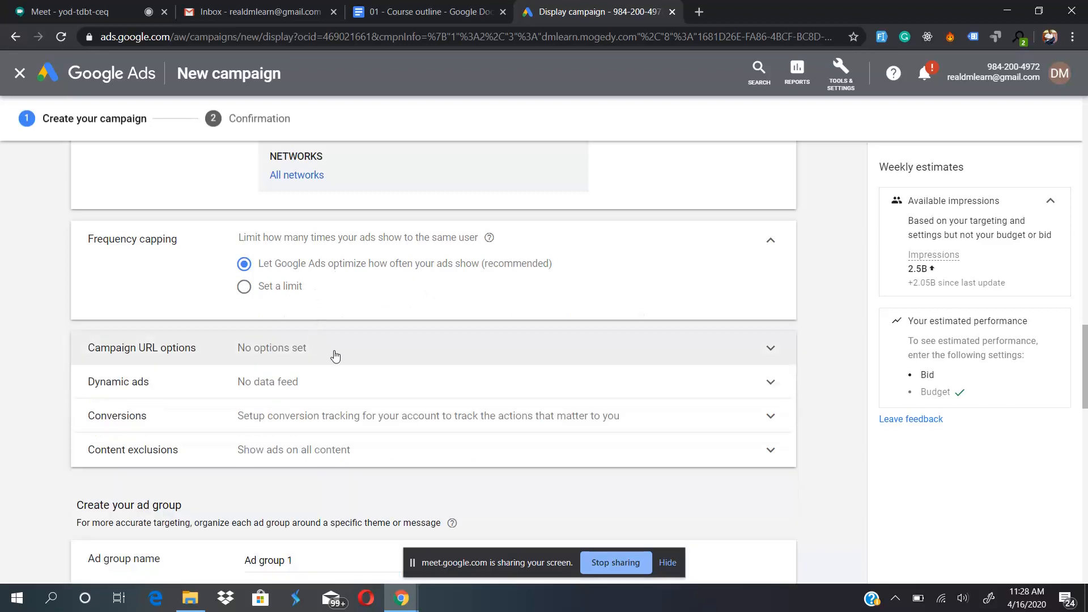
- Try using a data feed for dynamic ads with the Education business type, and turn the feed off again
{"action": "scroll", "coordinate": [335, 356], "scroll_direction": "down", "scroll_amount": 2}
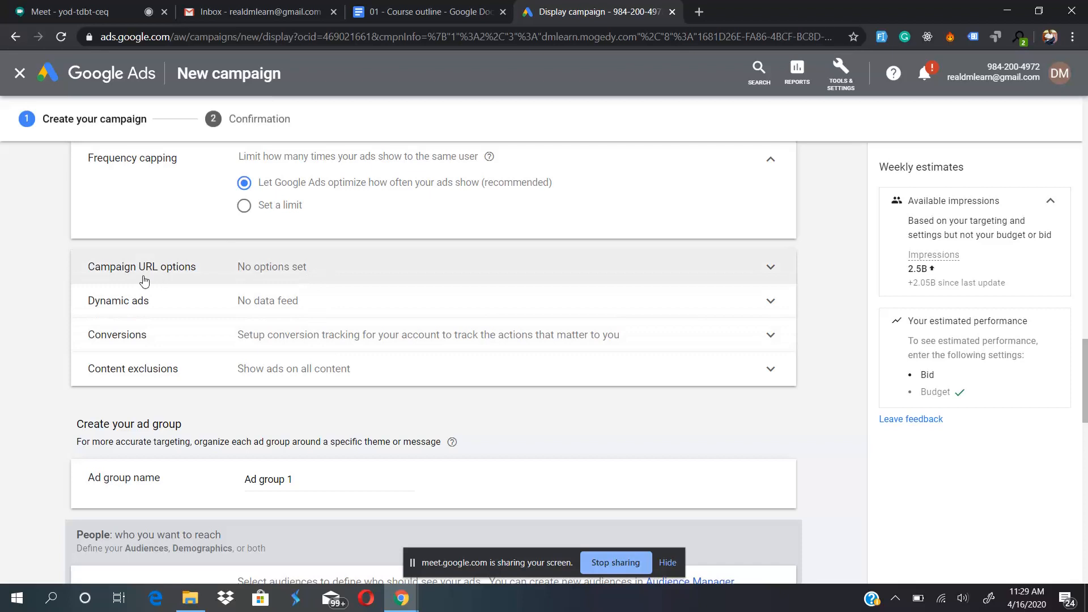
{"action": "left_click", "coordinate": [296, 310]}
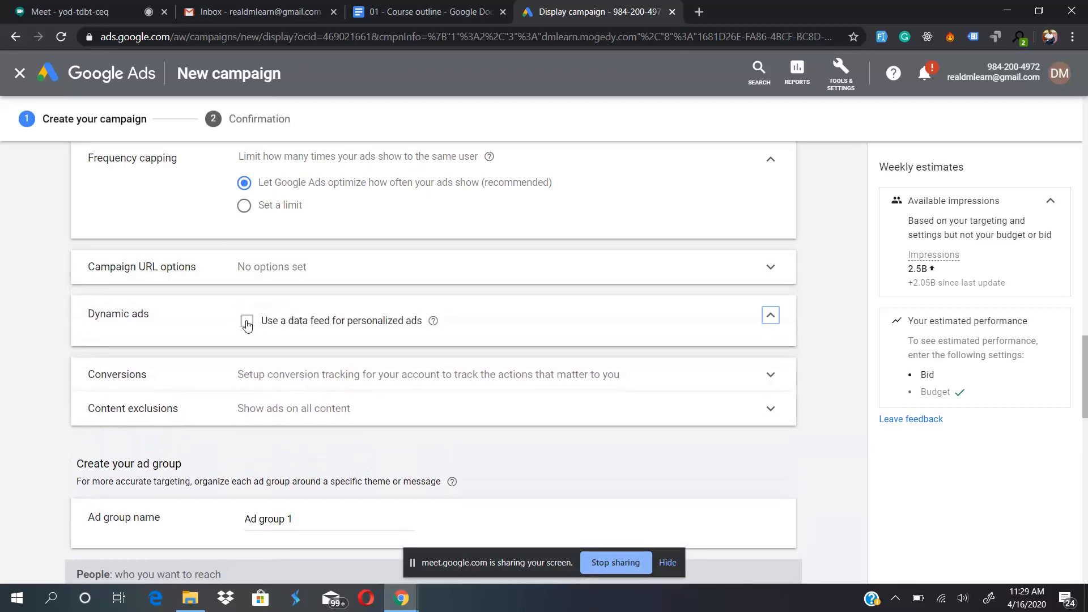
{"action": "mouse_move", "coordinate": [434, 323]}
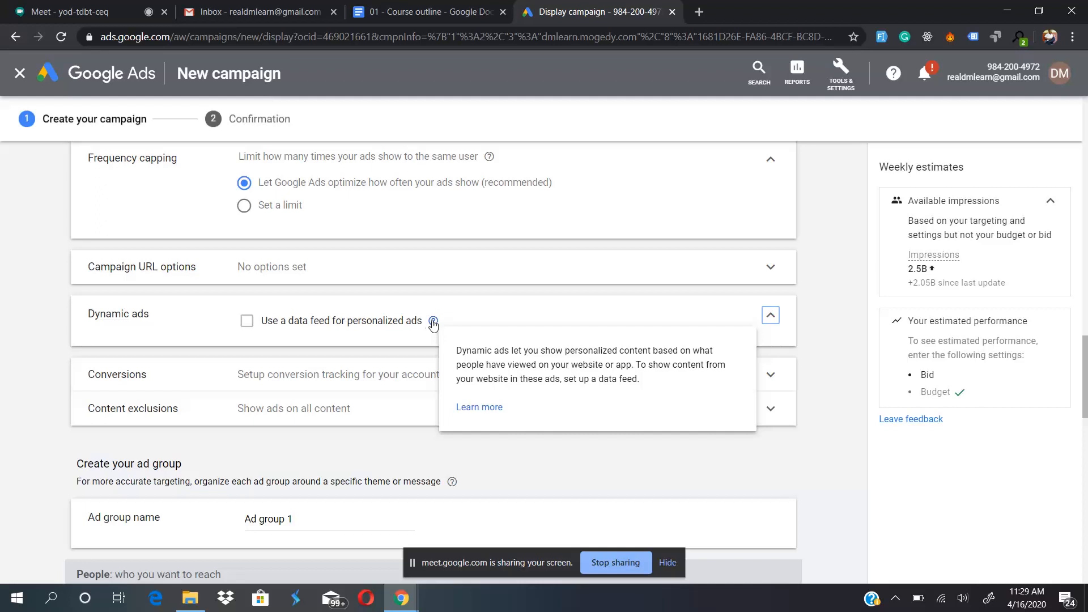
{"action": "left_click", "coordinate": [268, 321]}
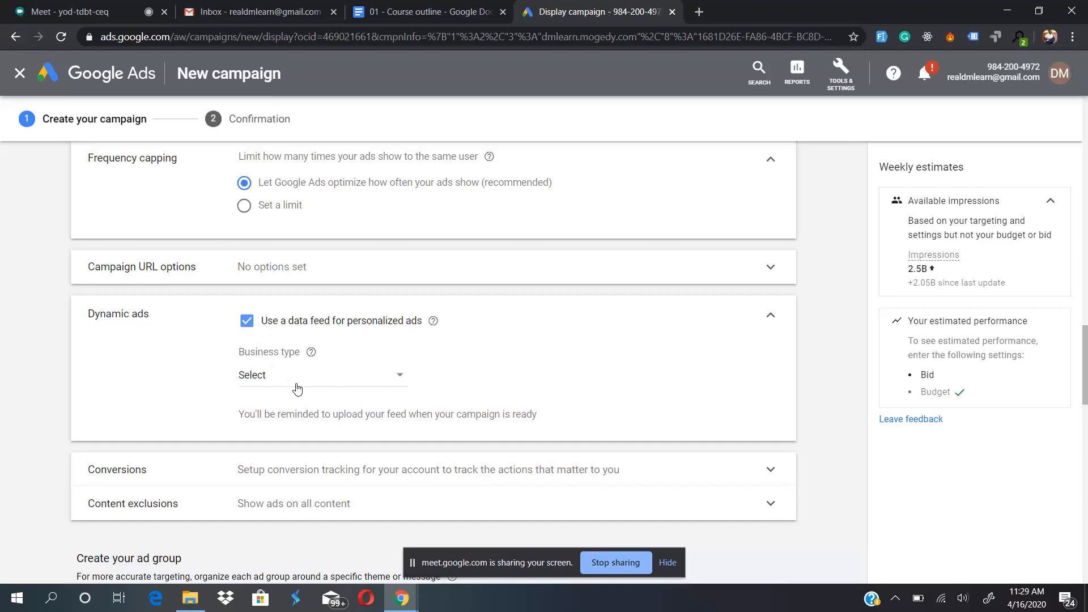
{"action": "left_click", "coordinate": [335, 379]}
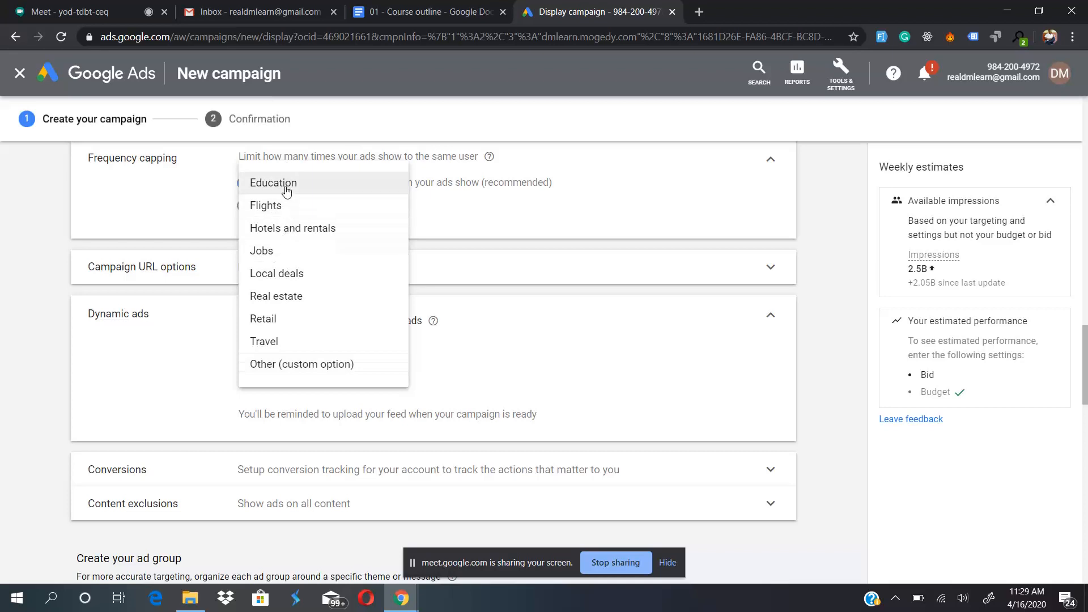
{"action": "mouse_move", "coordinate": [286, 190]}
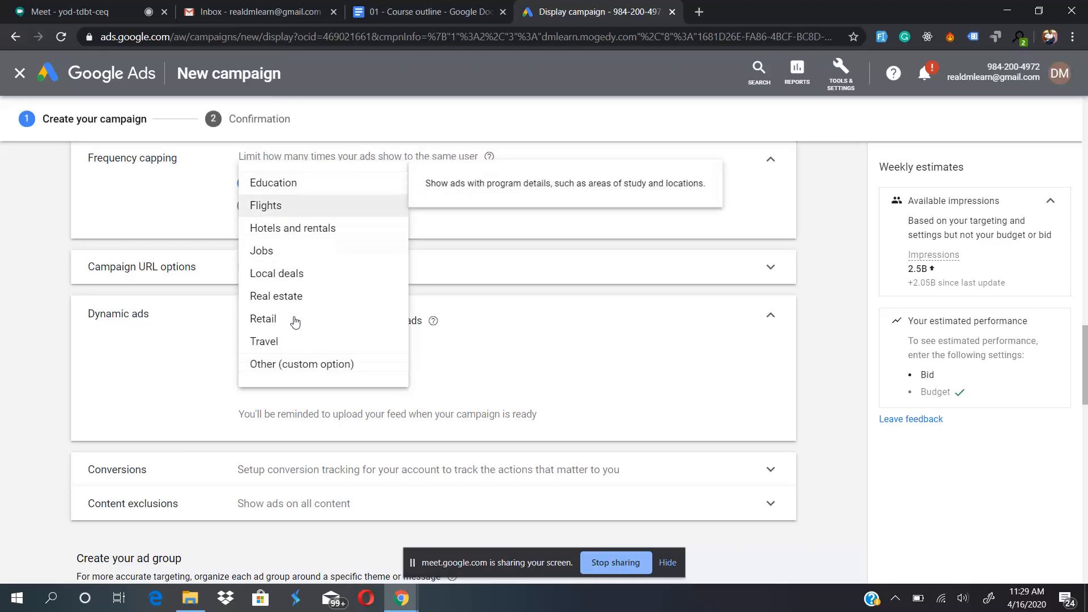
{"action": "left_click", "coordinate": [289, 191]}
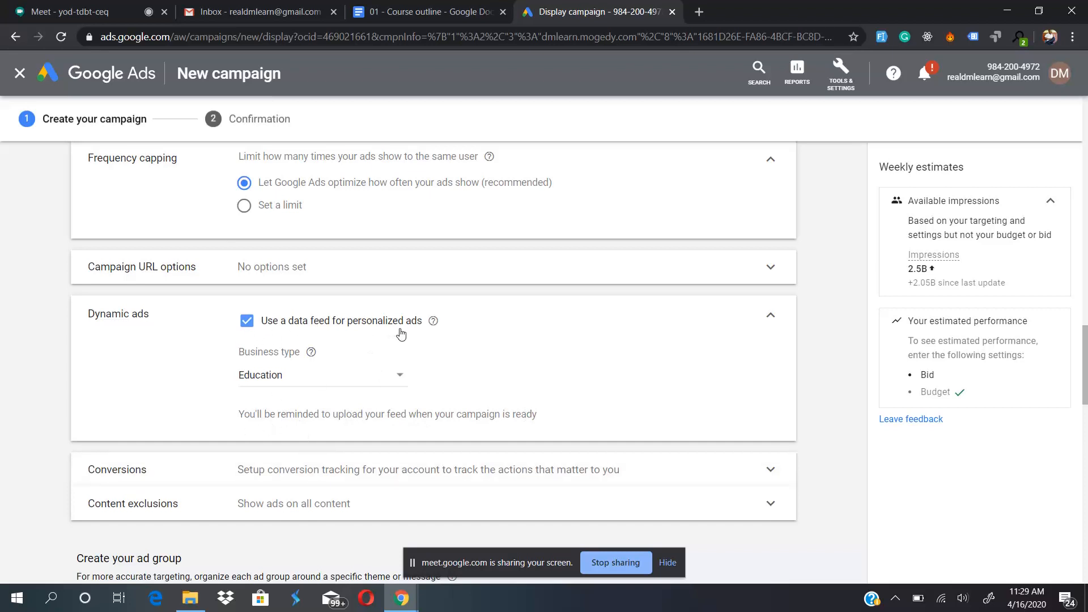
{"action": "left_click", "coordinate": [246, 322]}
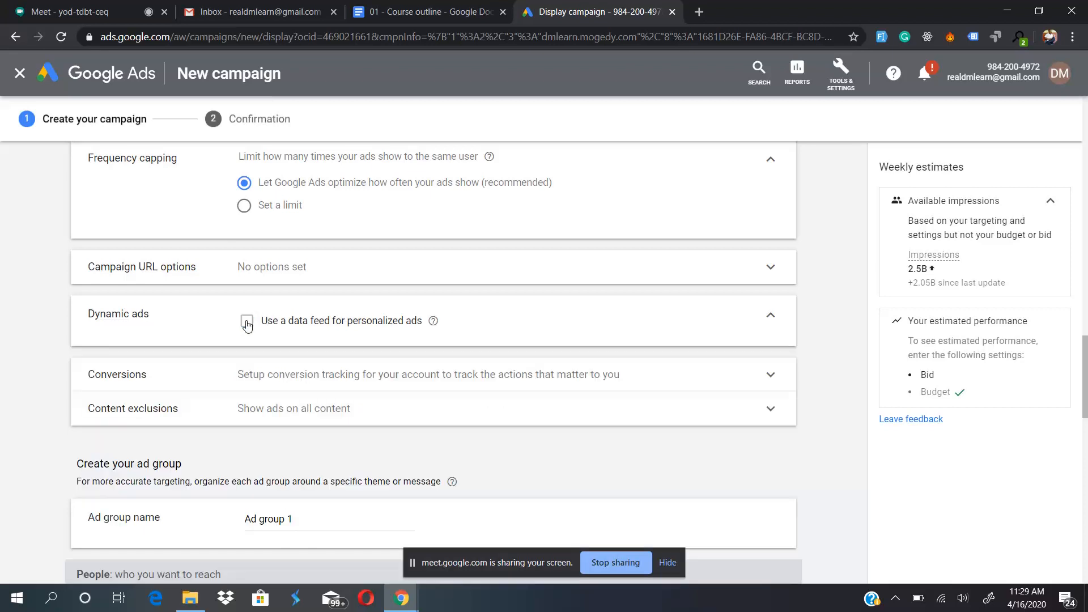
- Read the conversion tracking information in the campaign's conversions settings and collapse the section
{"action": "left_click", "coordinate": [475, 380]}
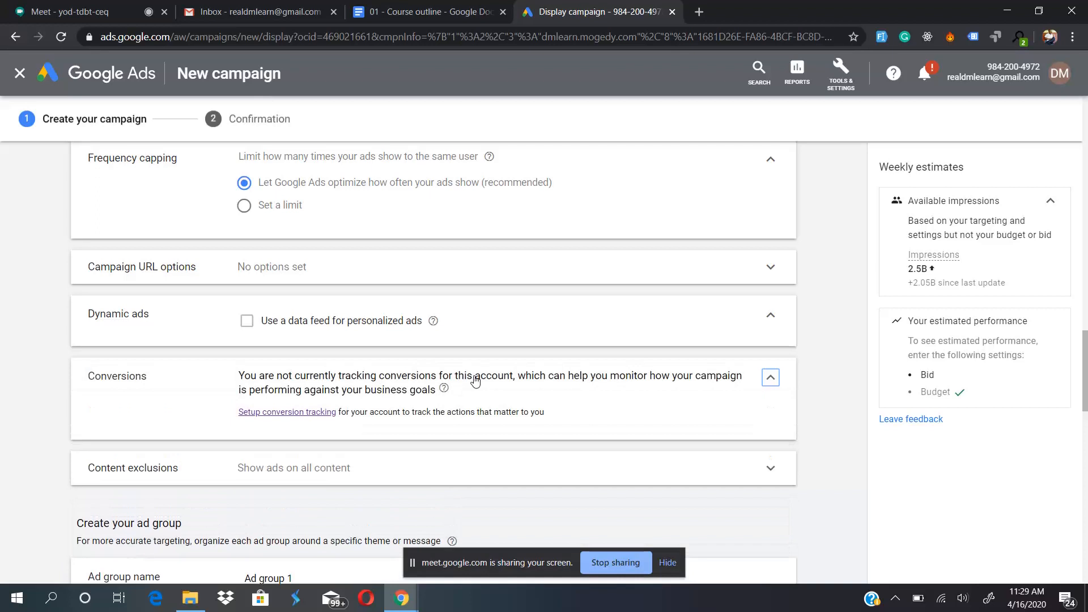
{"action": "left_click", "coordinate": [771, 378]}
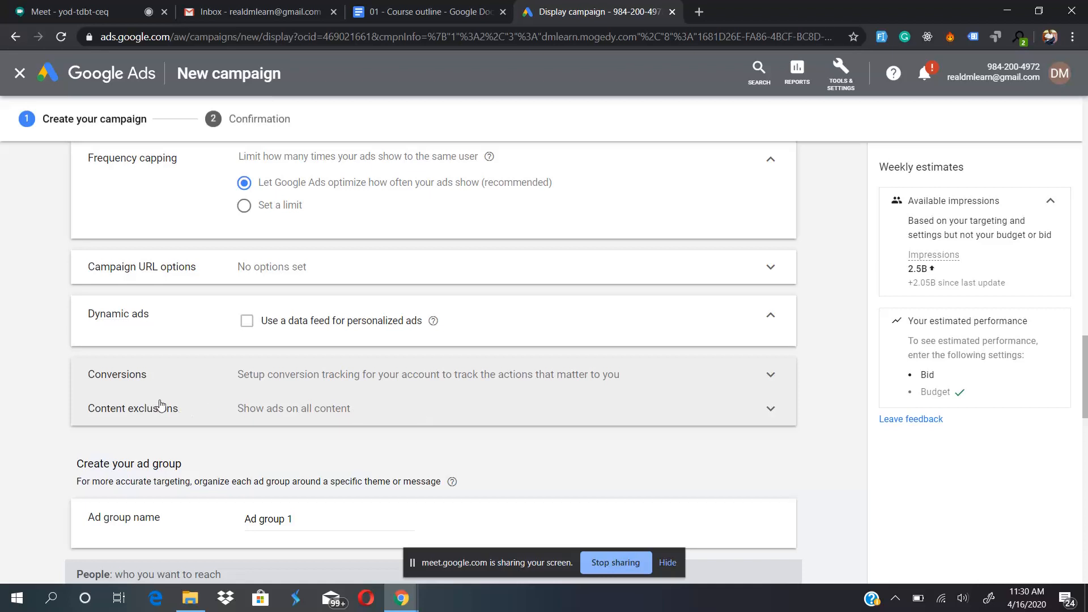
- Expand the content exclusions, try excluding Content suitable for families and DL-G: General audiences, and clear both exclusions
{"action": "left_click", "coordinate": [325, 420]}
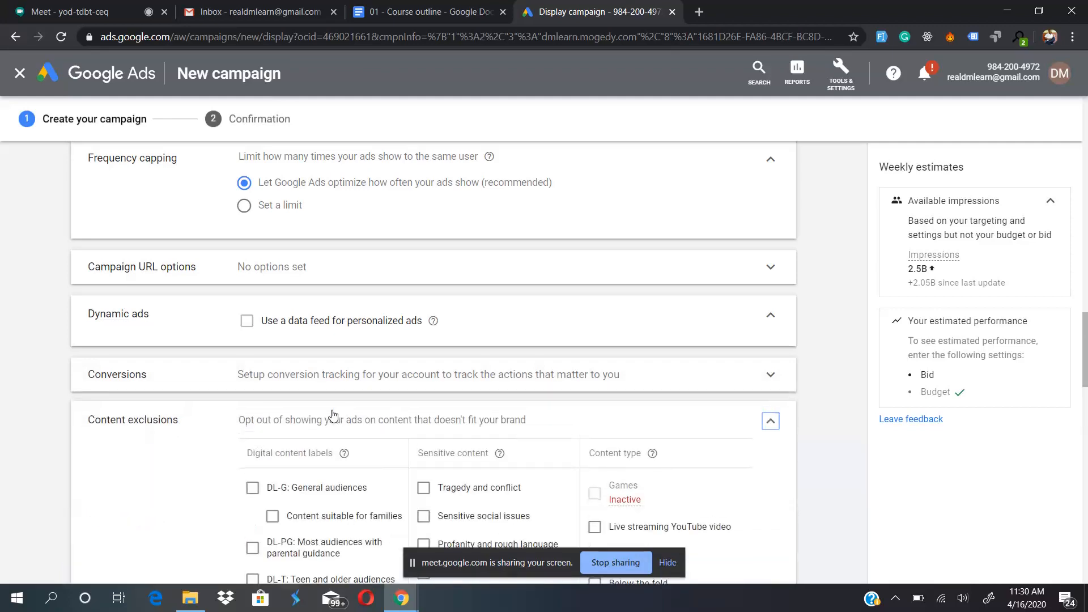
{"action": "scroll", "coordinate": [179, 482], "scroll_direction": "down", "scroll_amount": 3}
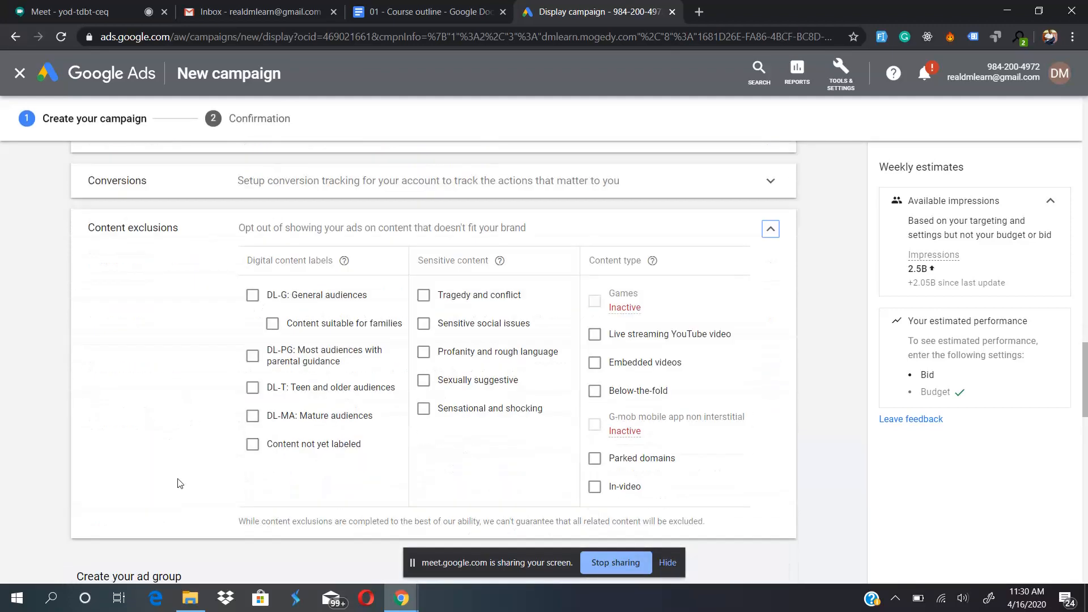
{"action": "scroll", "coordinate": [179, 482], "scroll_direction": "up", "scroll_amount": 1}
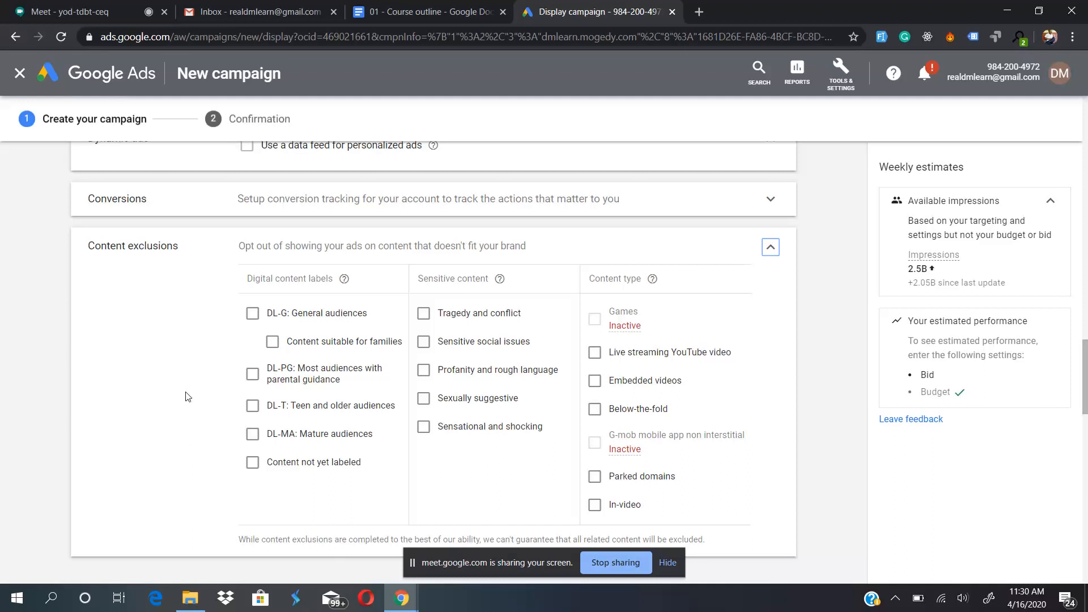
{"action": "left_click", "coordinate": [272, 343]}
{"action": "left_click", "coordinate": [255, 316]}
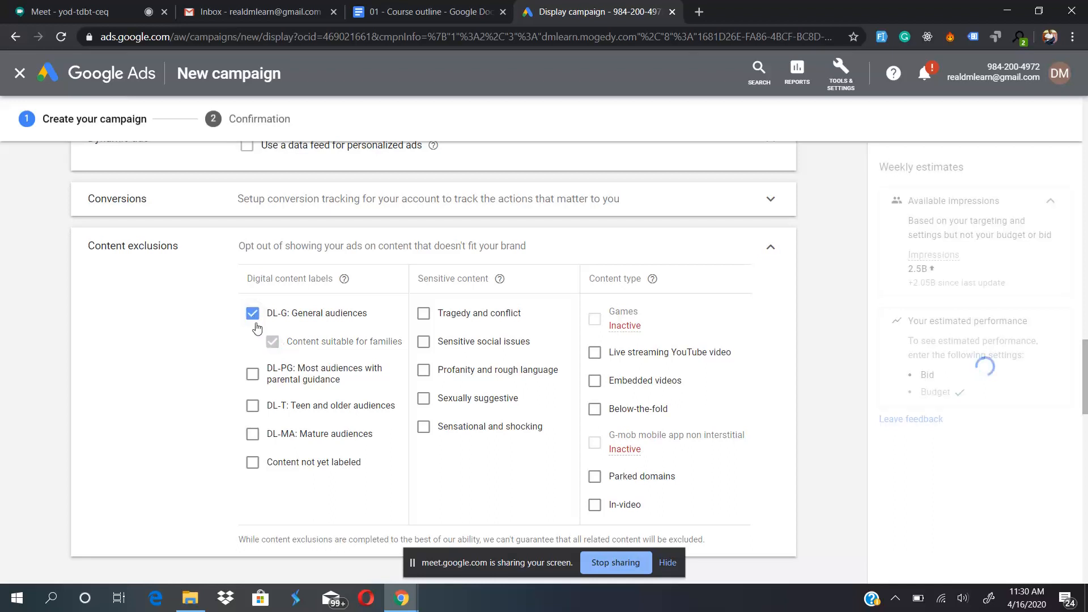
{"action": "left_click", "coordinate": [253, 314]}
{"action": "left_click", "coordinate": [273, 342]}
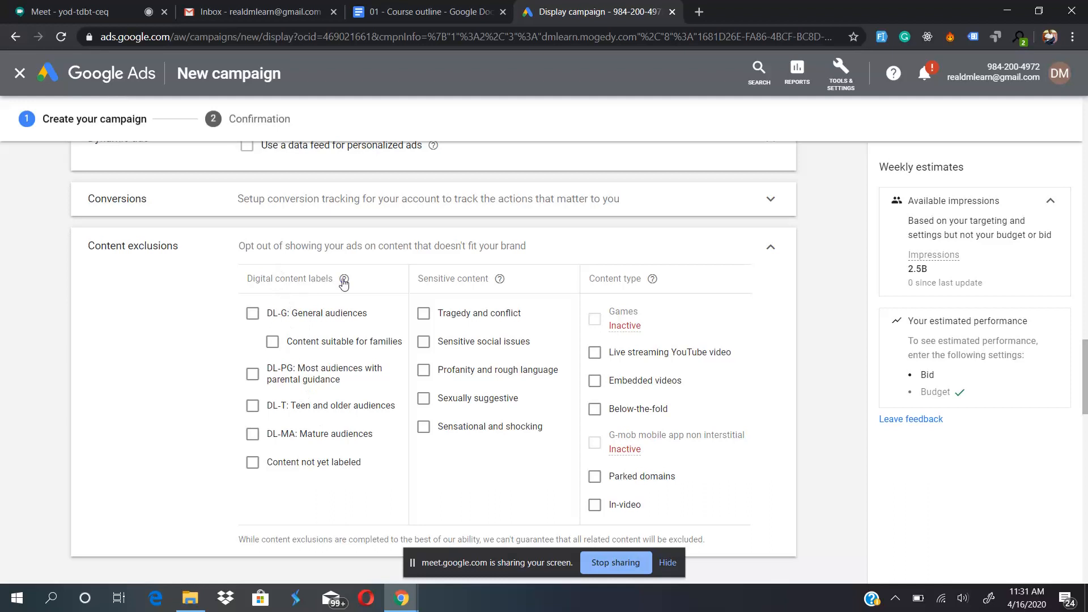
- Read the help on digital content labels and content types, and continue to the ad group section
{"action": "mouse_move", "coordinate": [344, 284]}
{"action": "mouse_move", "coordinate": [652, 280]}
{"action": "scroll", "coordinate": [714, 421], "scroll_direction": "down", "scroll_amount": 3}
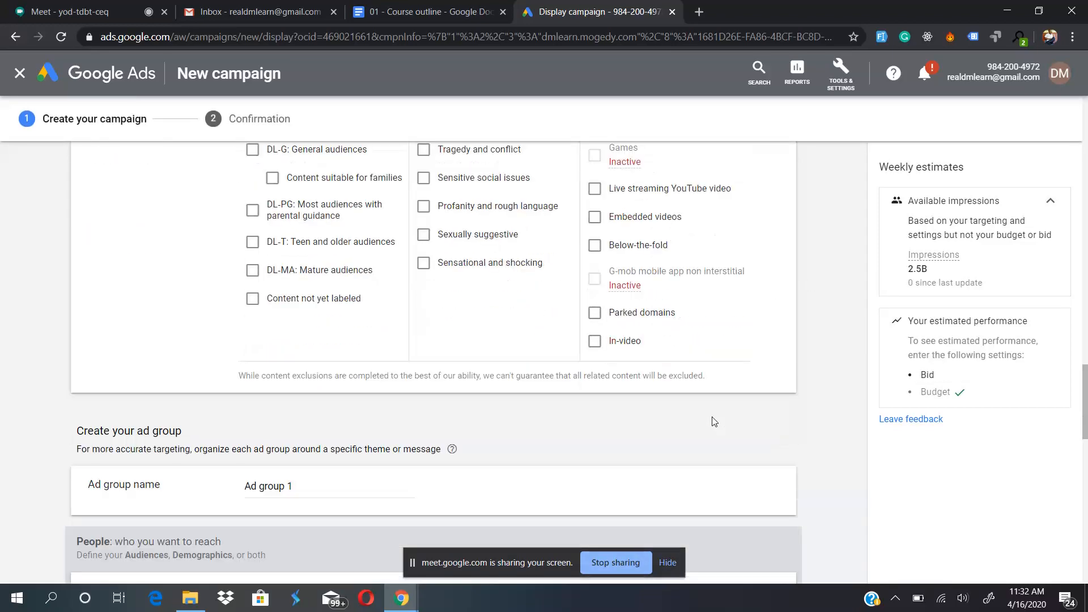
- Collapse the content exclusions and go to the ad group name field
{"action": "scroll", "coordinate": [715, 421], "scroll_direction": "down", "scroll_amount": 1}
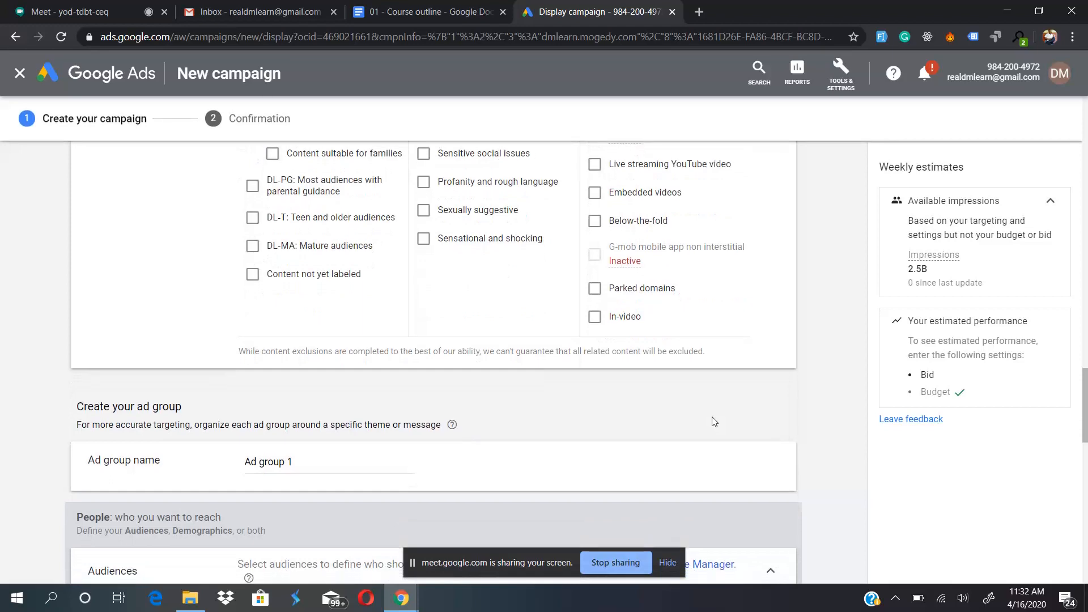
{"action": "scroll", "coordinate": [714, 422], "scroll_direction": "up", "scroll_amount": 5}
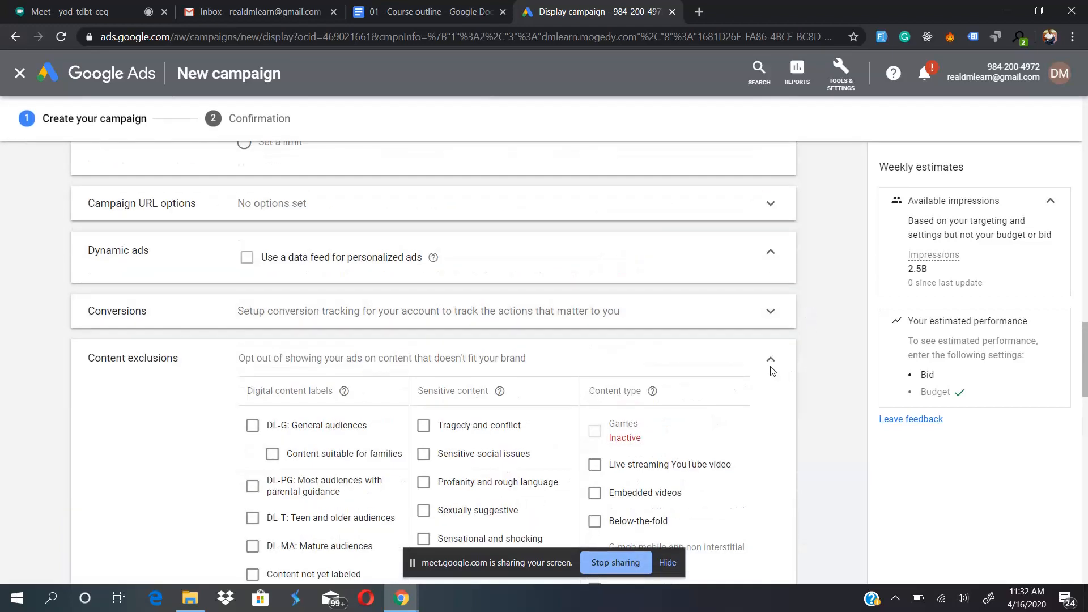
{"action": "left_click", "coordinate": [769, 364]}
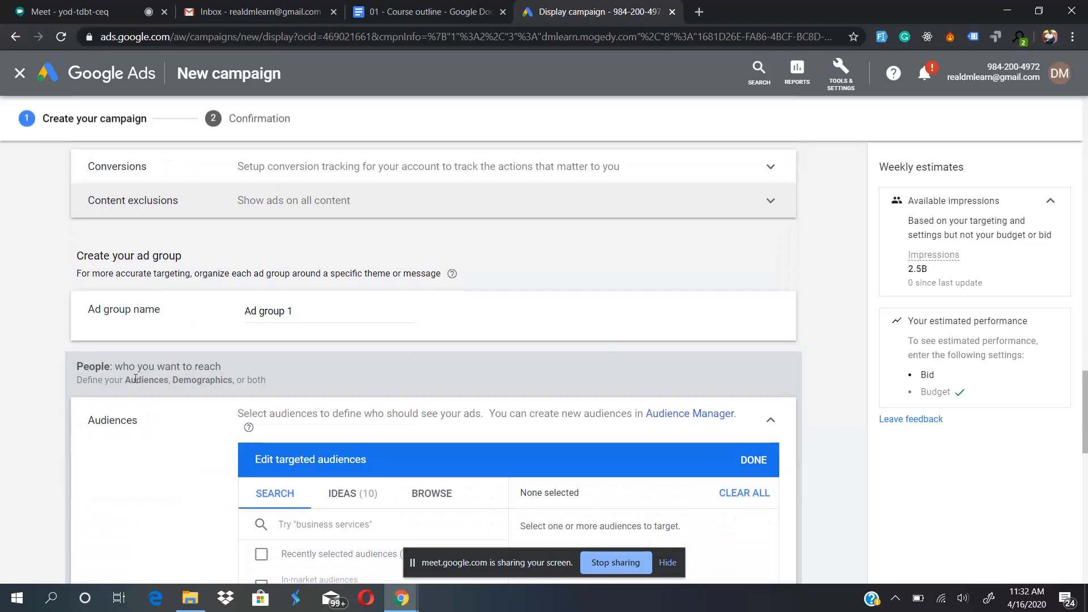
{"action": "scroll", "coordinate": [135, 379], "scroll_direction": "down", "scroll_amount": 1}
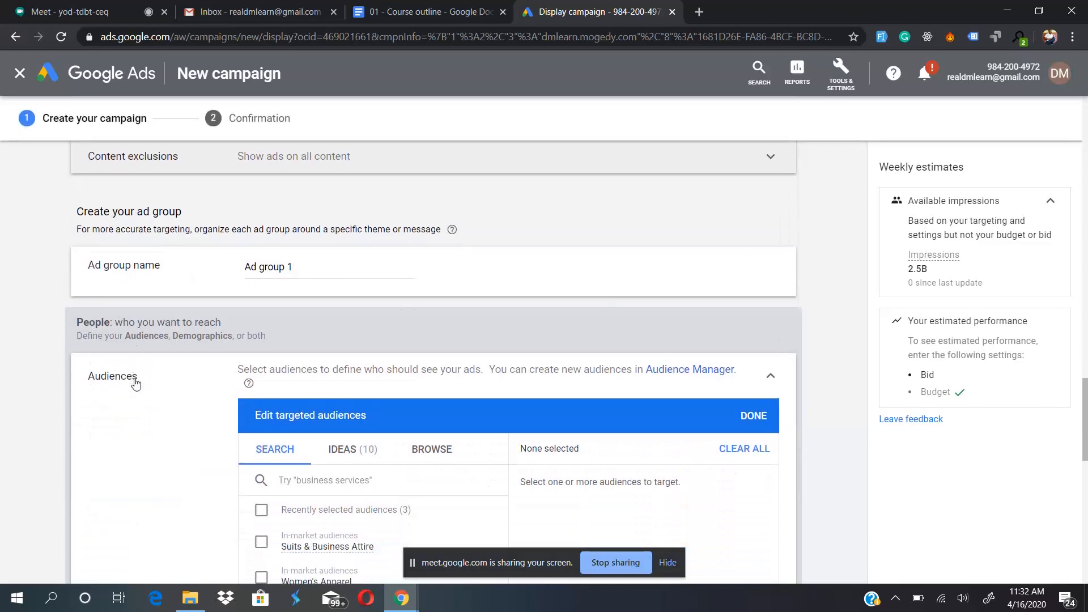
{"action": "left_click", "coordinate": [327, 266]}
{"action": "scroll", "coordinate": [158, 441], "scroll_direction": "down", "scroll_amount": 3}
{"action": "scroll", "coordinate": [161, 397], "scroll_direction": "up", "scroll_amount": 3}
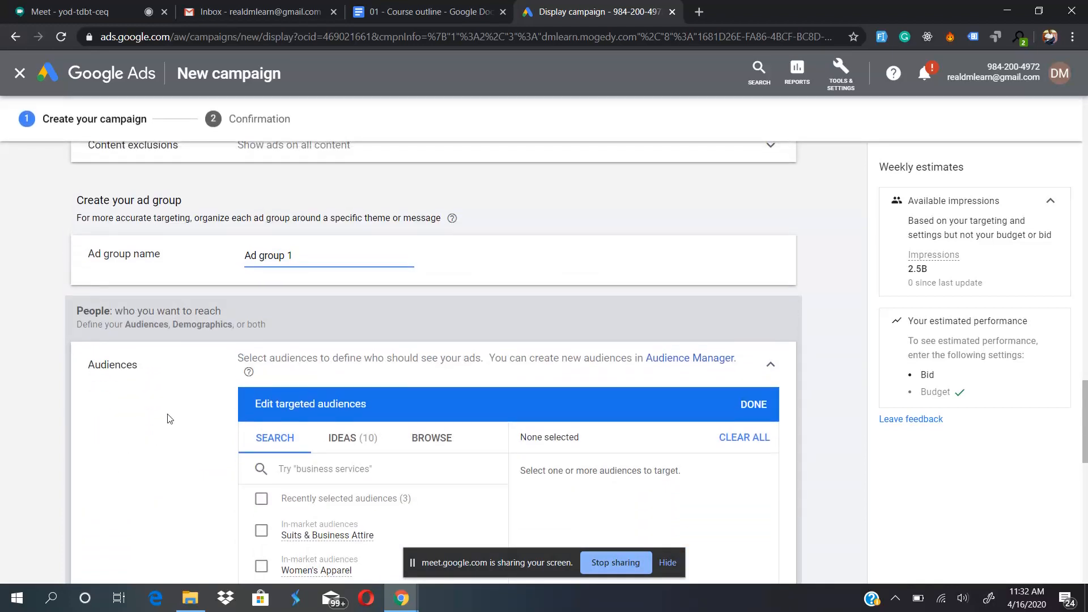
- Browse the detailed demographics audiences down to the Parents options under Parental Status, and return to the audience categories
{"action": "scroll", "coordinate": [164, 417], "scroll_direction": "down", "scroll_amount": 3}
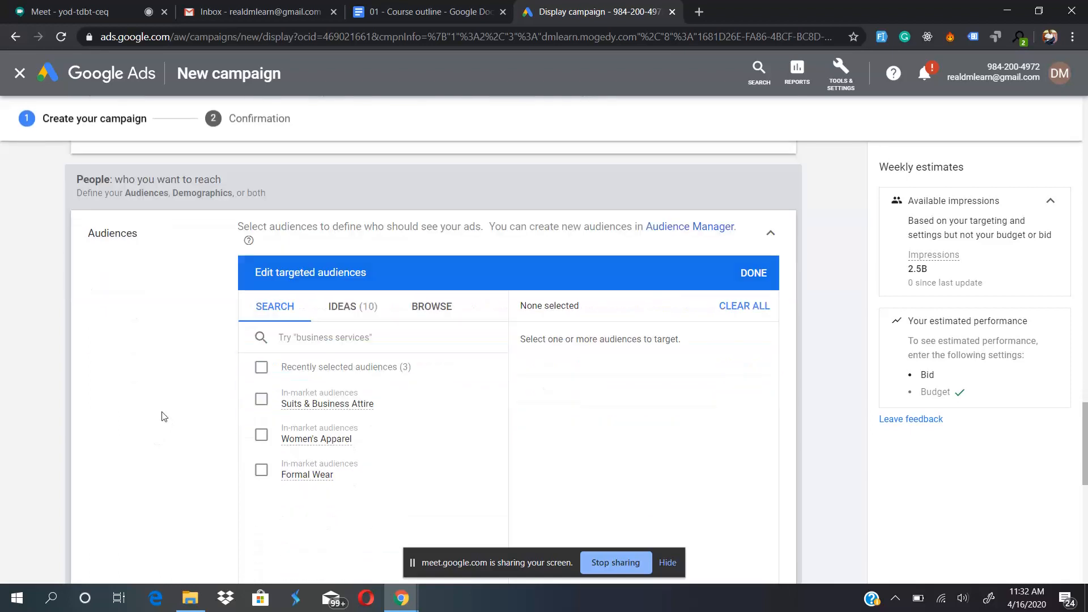
{"action": "scroll", "coordinate": [164, 417], "scroll_direction": "down", "scroll_amount": 2}
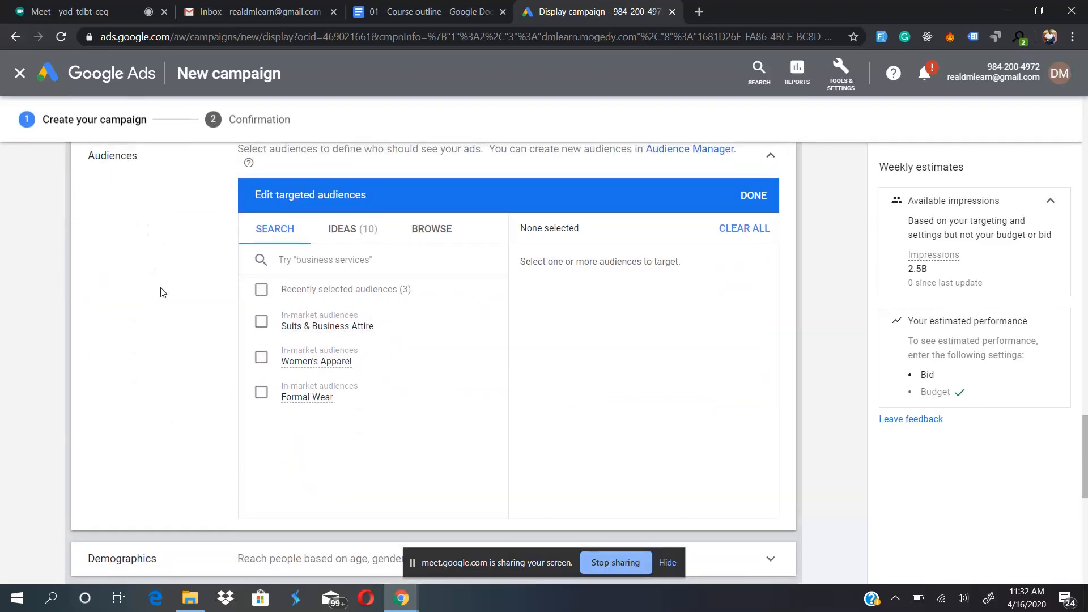
{"action": "scroll", "coordinate": [163, 292], "scroll_direction": "up", "scroll_amount": 1}
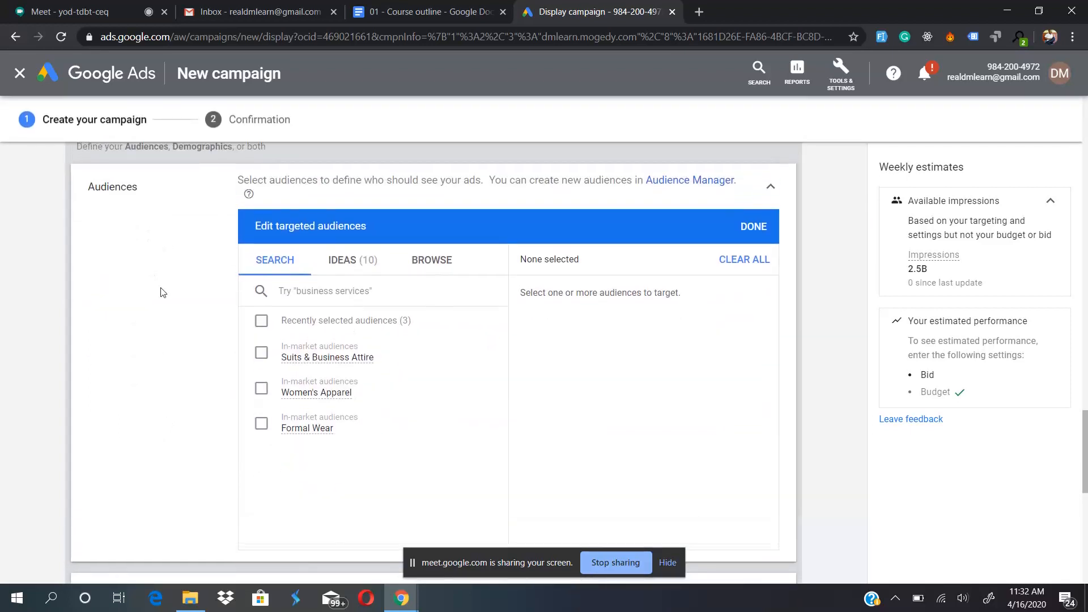
{"action": "left_click", "coordinate": [430, 262]}
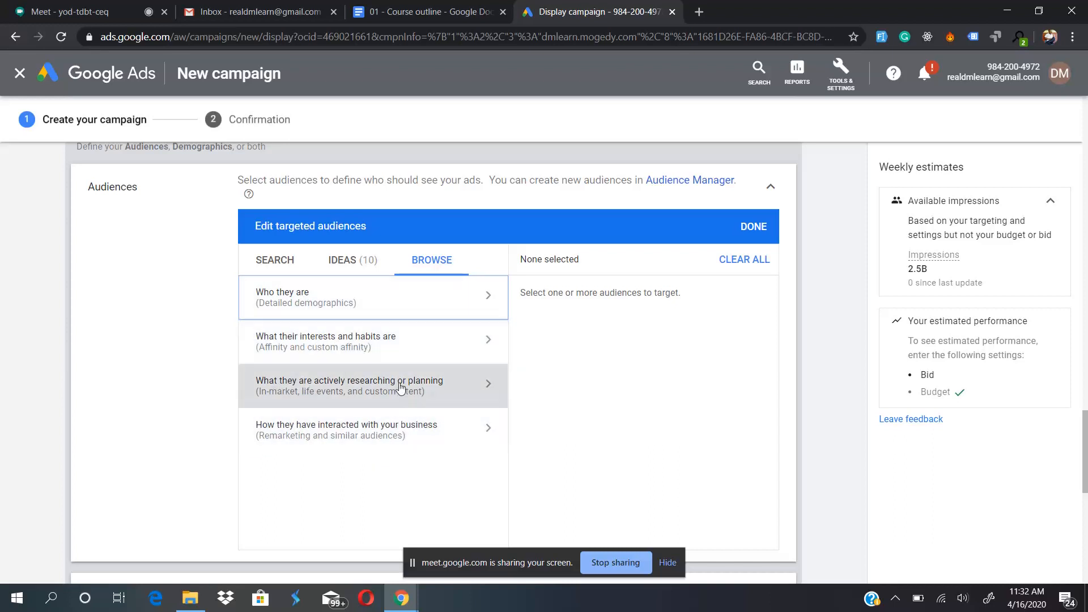
{"action": "left_click", "coordinate": [452, 308]}
{"action": "left_click", "coordinate": [432, 323]}
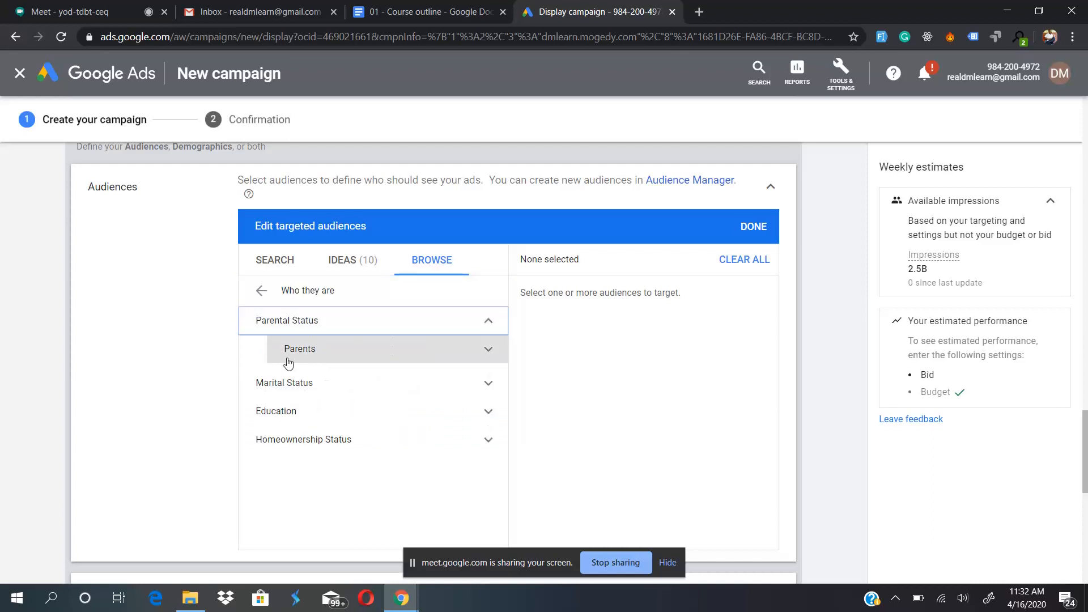
{"action": "left_click", "coordinate": [360, 349]}
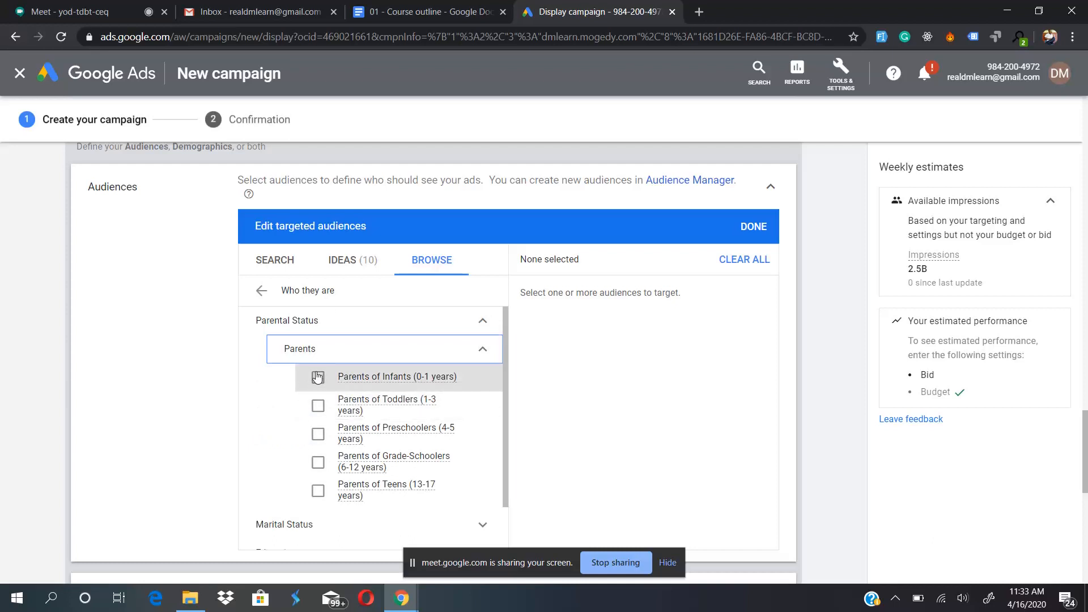
{"action": "left_click", "coordinate": [262, 289]}
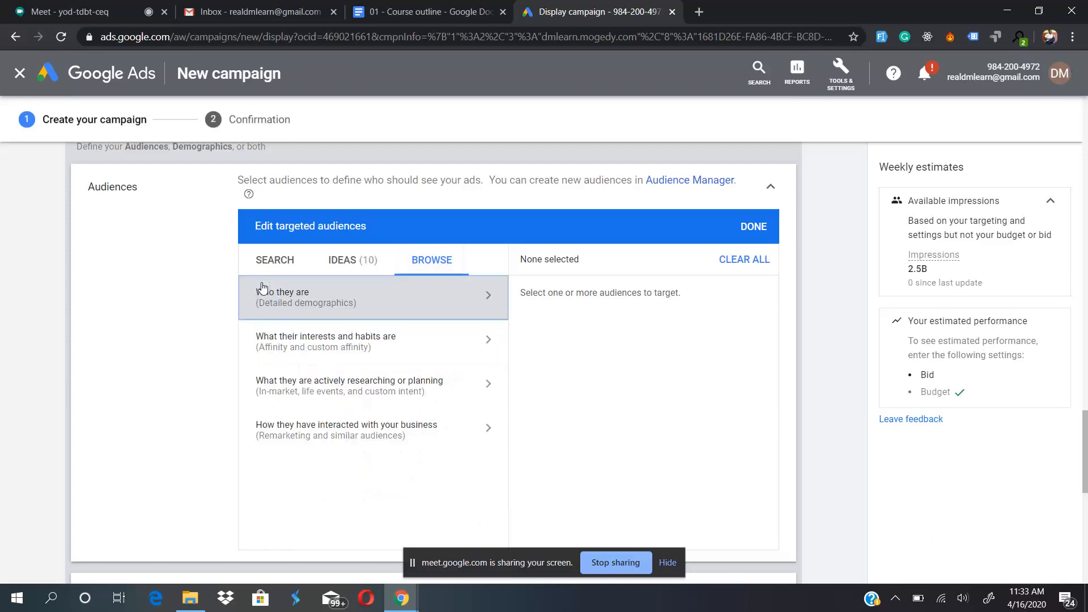
- Expand the ad group's demographics and examine the gender, age, parental status and household income options
{"action": "scroll", "coordinate": [139, 431], "scroll_direction": "down", "scroll_amount": 5}
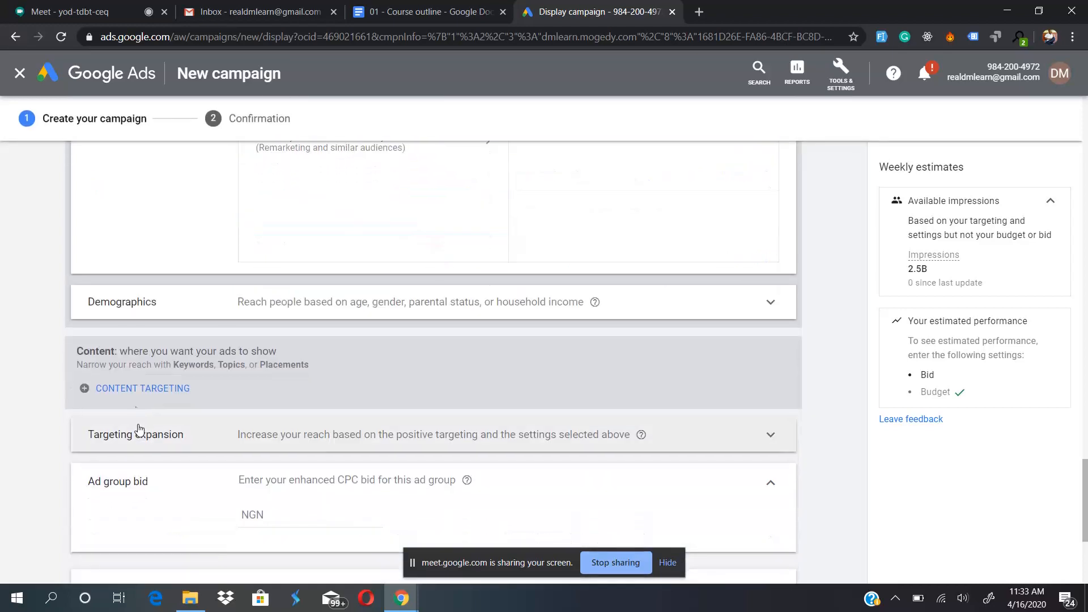
{"action": "left_click", "coordinate": [302, 303]}
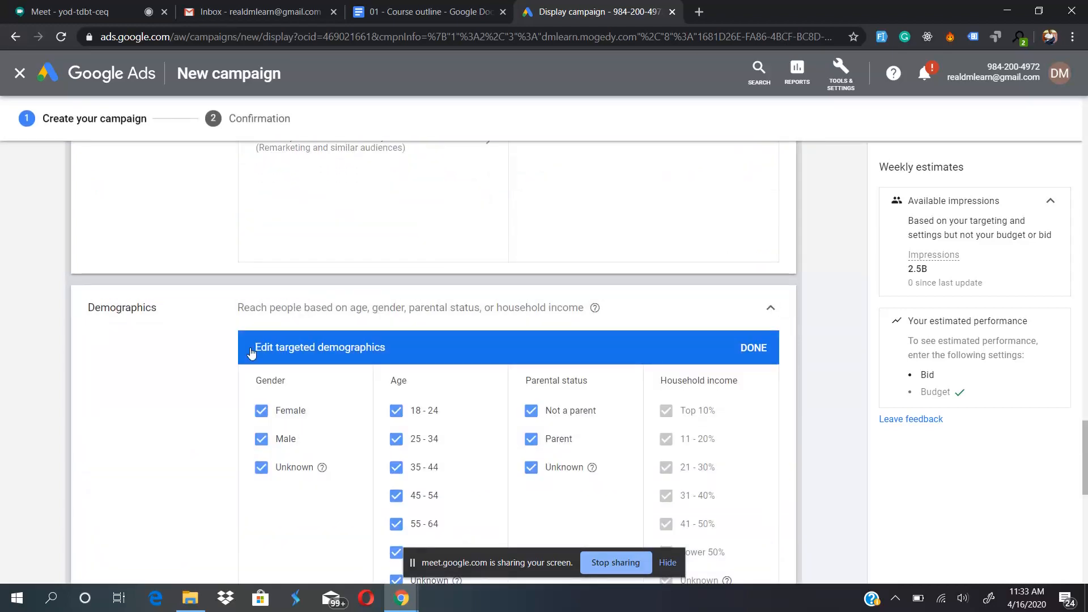
{"action": "scroll", "coordinate": [204, 436], "scroll_direction": "down", "scroll_amount": 3}
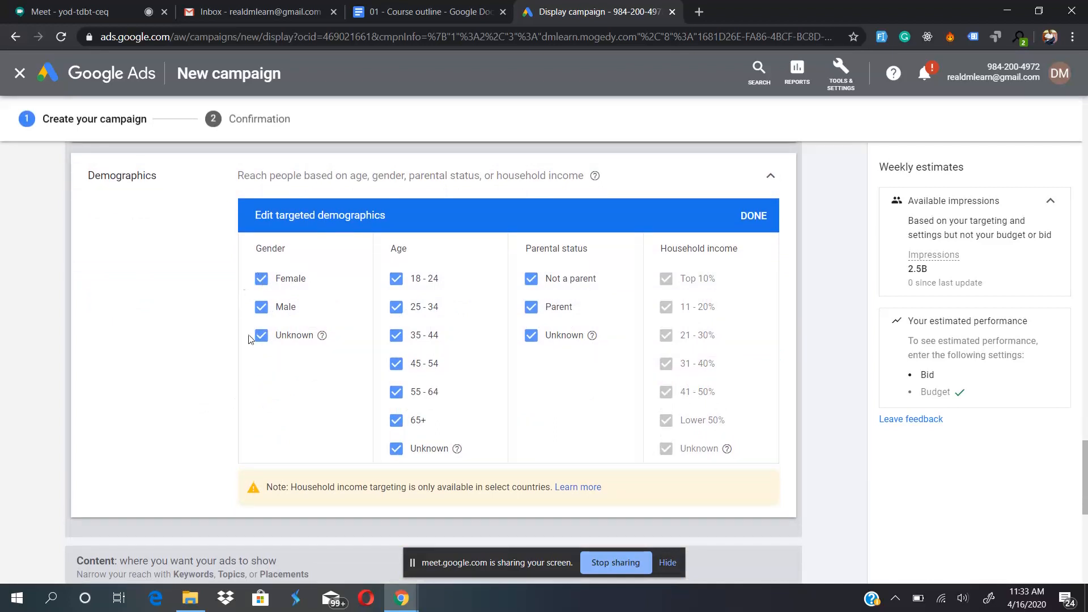
{"action": "mouse_move", "coordinate": [323, 337]}
{"action": "scroll", "coordinate": [413, 417], "scroll_direction": "down", "scroll_amount": 3}
{"action": "scroll", "coordinate": [413, 413], "scroll_direction": "up", "scroll_amount": 1}
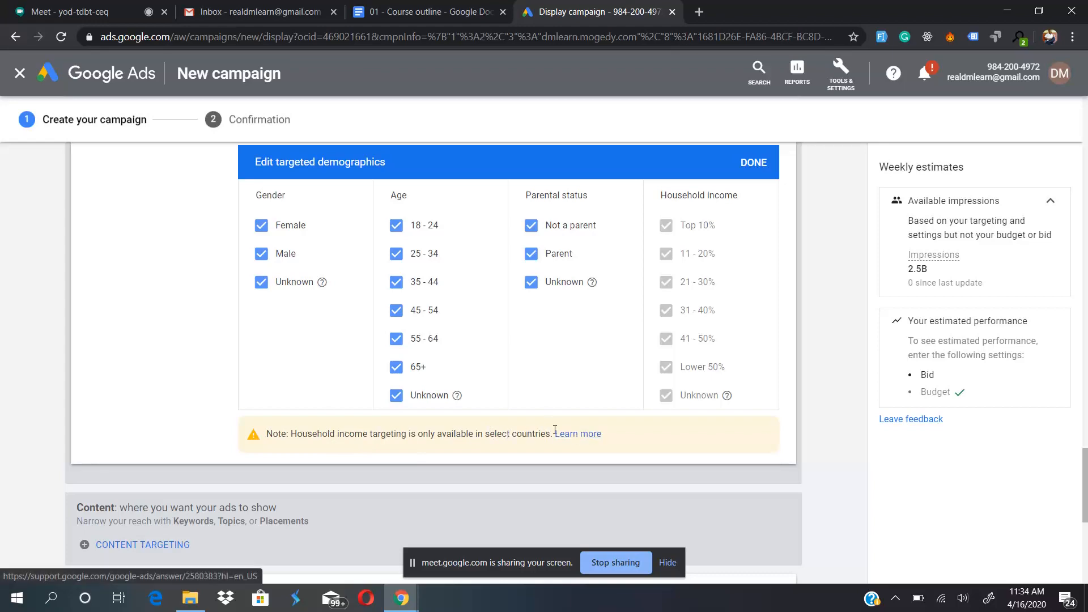
{"action": "scroll", "coordinate": [453, 440], "scroll_direction": "down", "scroll_amount": 4}
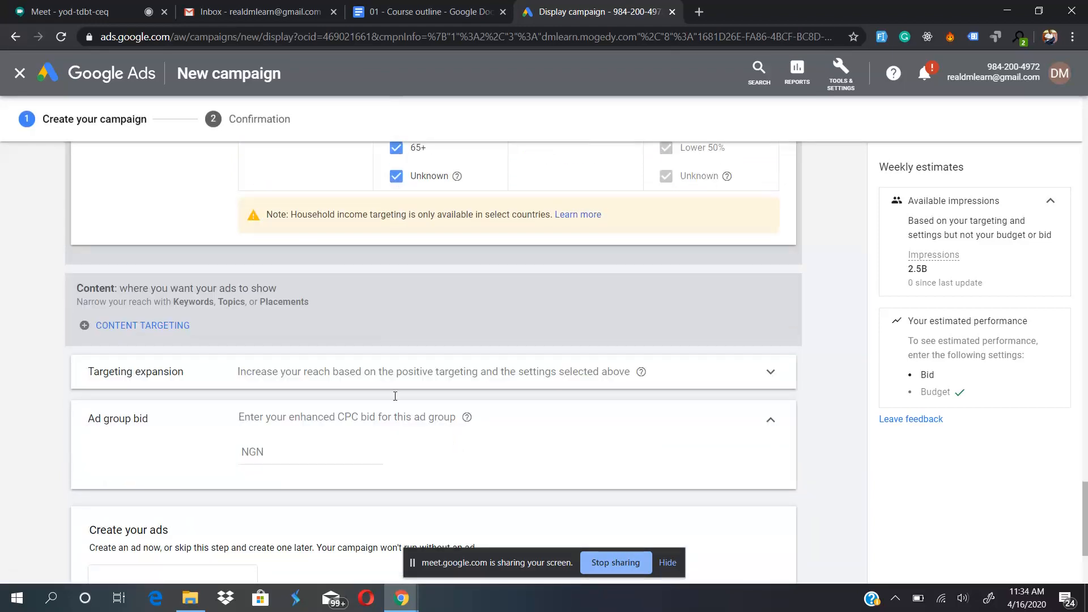
{"action": "scroll", "coordinate": [460, 229], "scroll_direction": "up", "scroll_amount": 5}
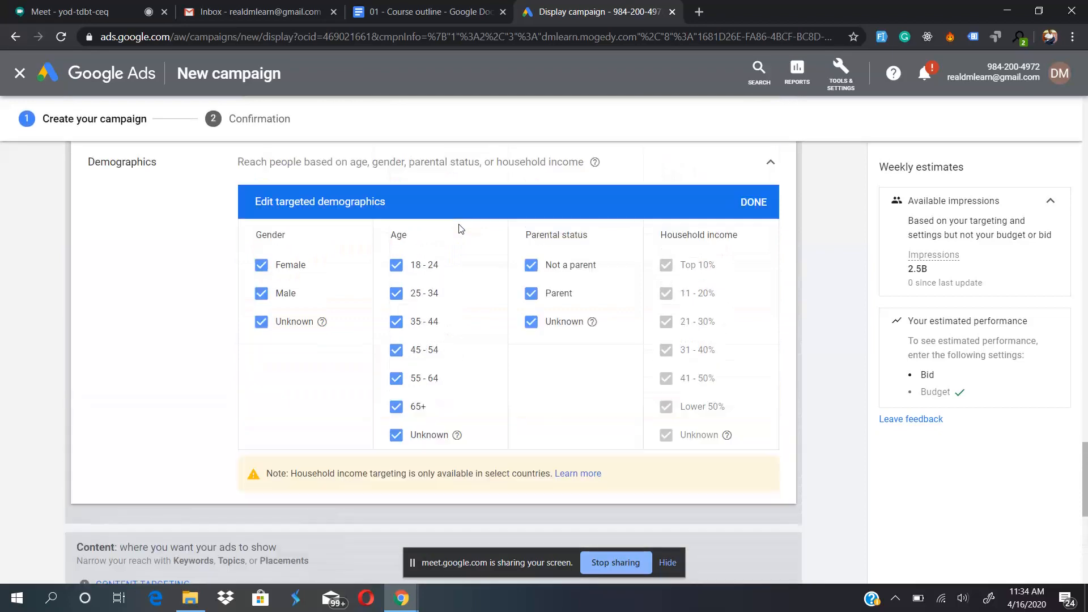
{"action": "scroll", "coordinate": [460, 228], "scroll_direction": "up", "scroll_amount": 9}
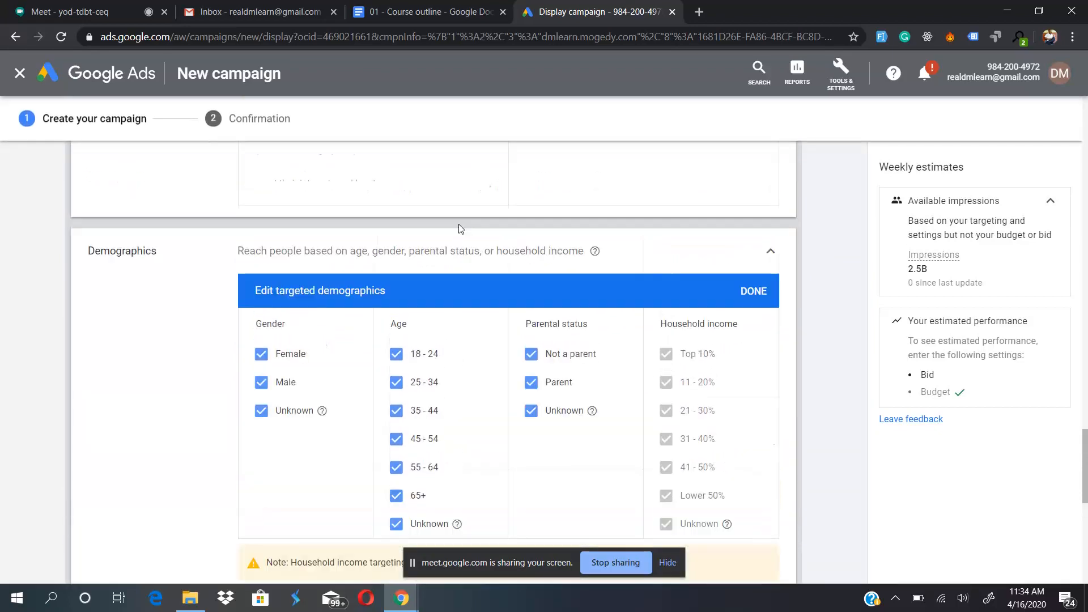
- Try targeting the United States as another location in the campaign's location settings
{"action": "scroll", "coordinate": [461, 229], "scroll_direction": "up", "scroll_amount": 15}
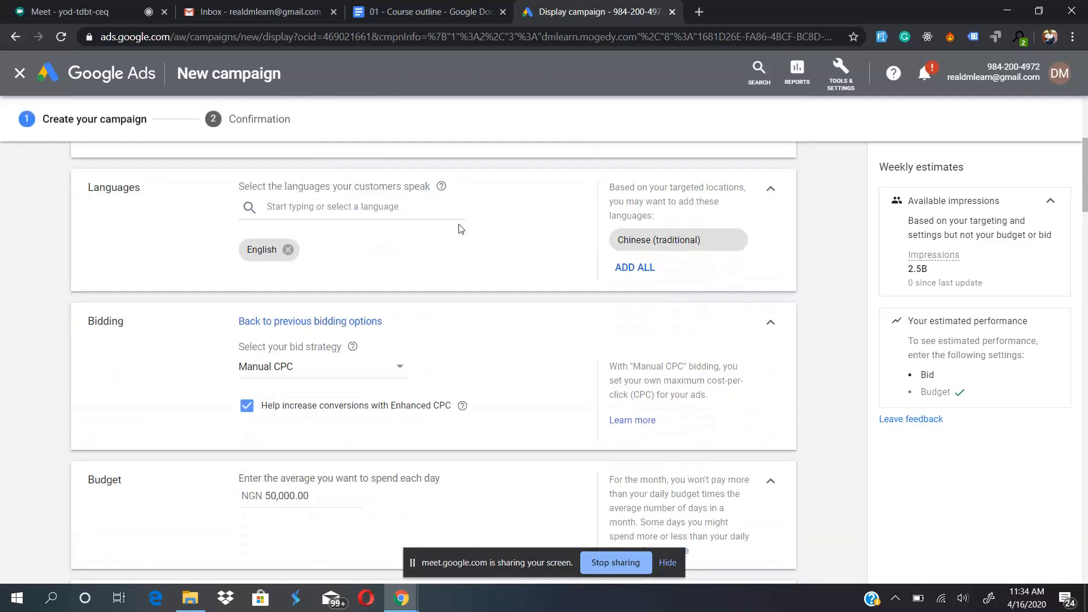
{"action": "scroll", "coordinate": [460, 229], "scroll_direction": "up", "scroll_amount": 2}
{"action": "scroll", "coordinate": [459, 230], "scroll_direction": "down", "scroll_amount": 2}
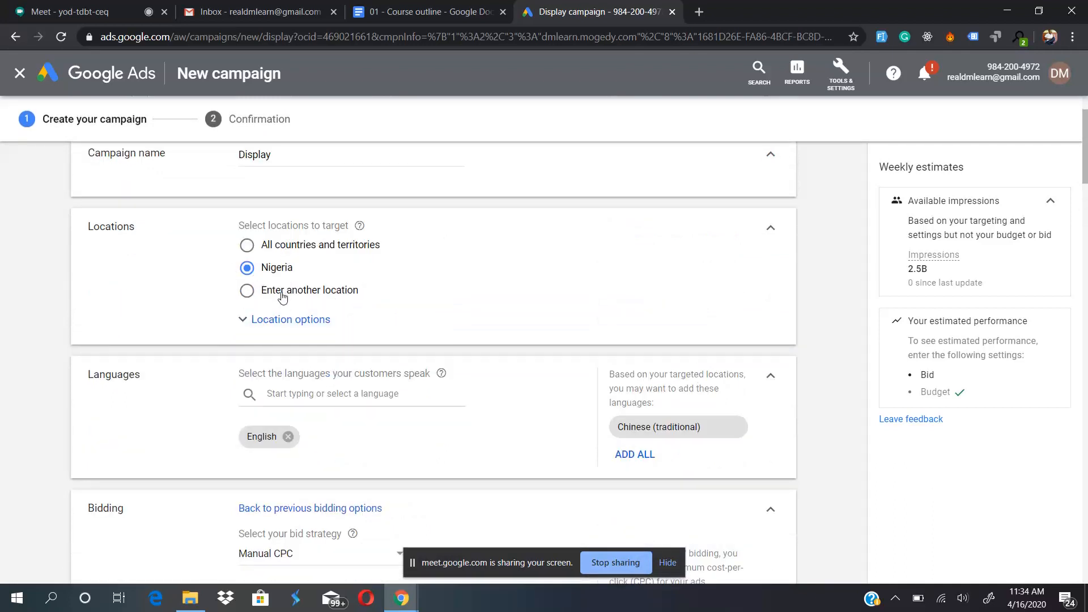
{"action": "scroll", "coordinate": [282, 295], "scroll_direction": "down", "scroll_amount": 20}
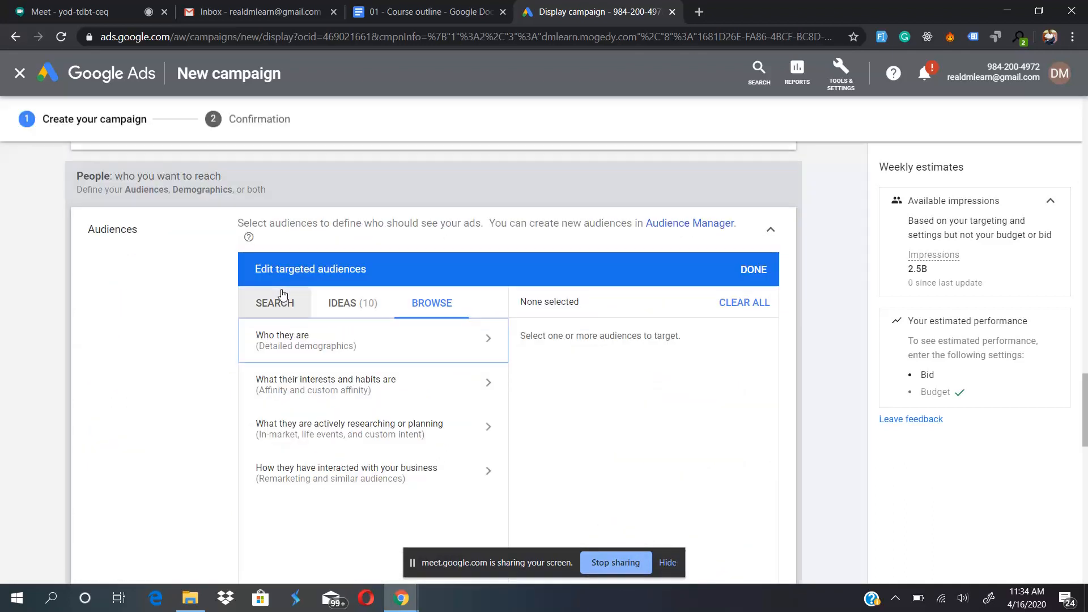
{"action": "scroll", "coordinate": [373, 248], "scroll_direction": "up", "scroll_amount": 5}
{"action": "scroll", "coordinate": [373, 248], "scroll_direction": "up", "scroll_amount": 15}
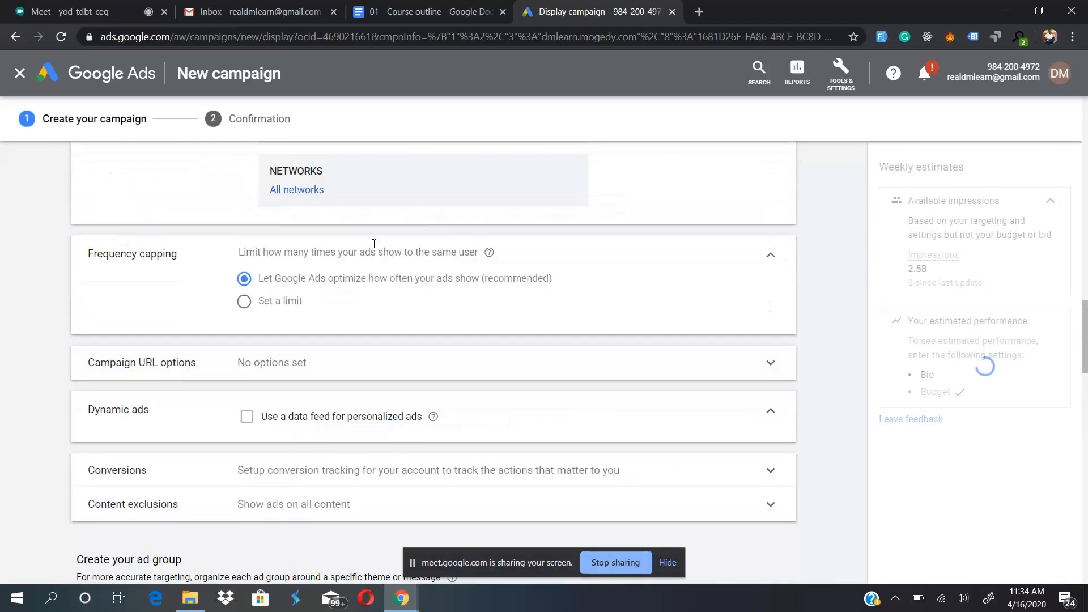
{"action": "scroll", "coordinate": [373, 248], "scroll_direction": "up", "scroll_amount": 7}
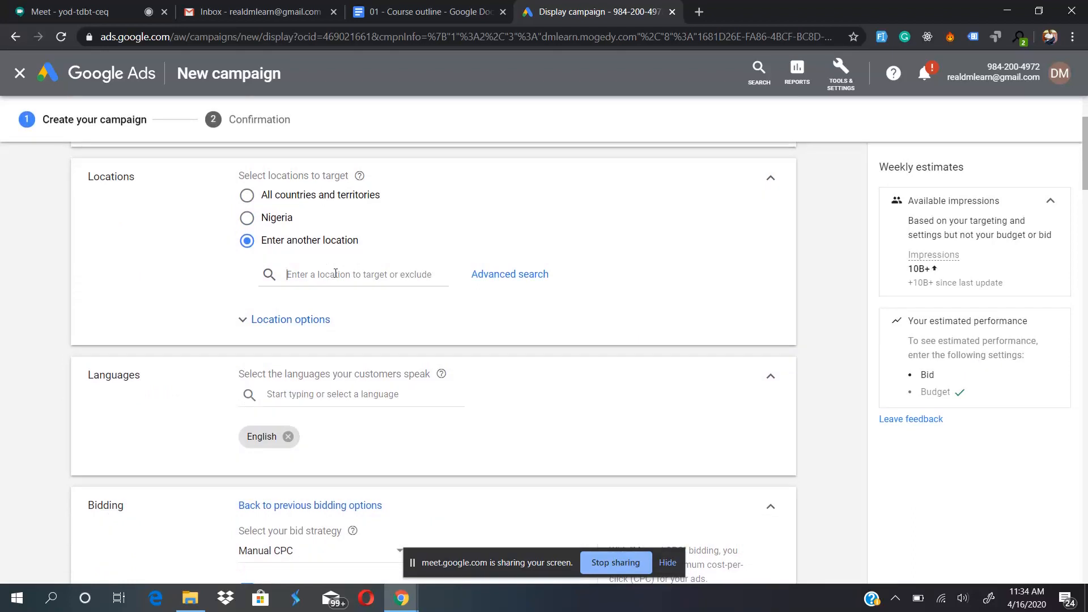
{"action": "left_click", "coordinate": [336, 273]}
{"action": "type", "text": "united"}
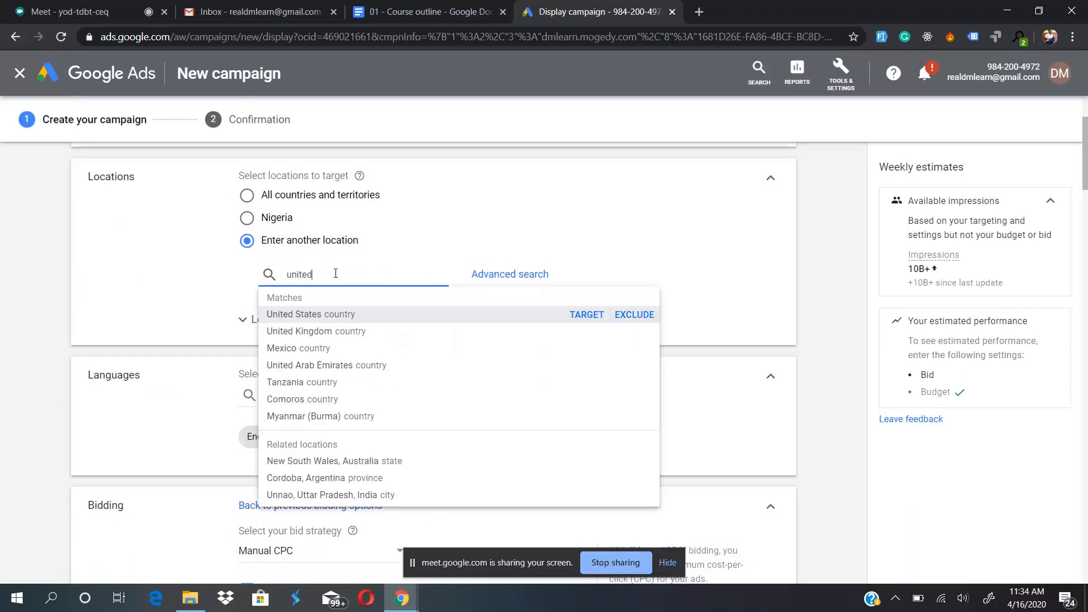
{"action": "left_click", "coordinate": [597, 315]}
- Check the household income options in the demographics, and set the campaign's target location back to Nigeria
{"action": "scroll", "coordinate": [576, 331], "scroll_direction": "down", "scroll_amount": 9}
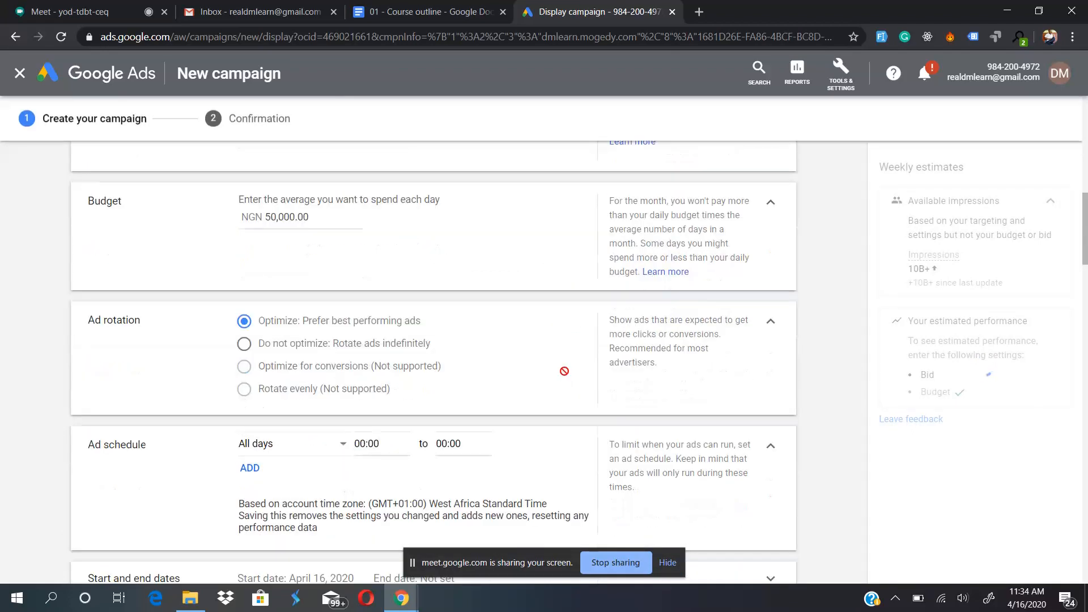
{"action": "scroll", "coordinate": [564, 372], "scroll_direction": "down", "scroll_amount": 20}
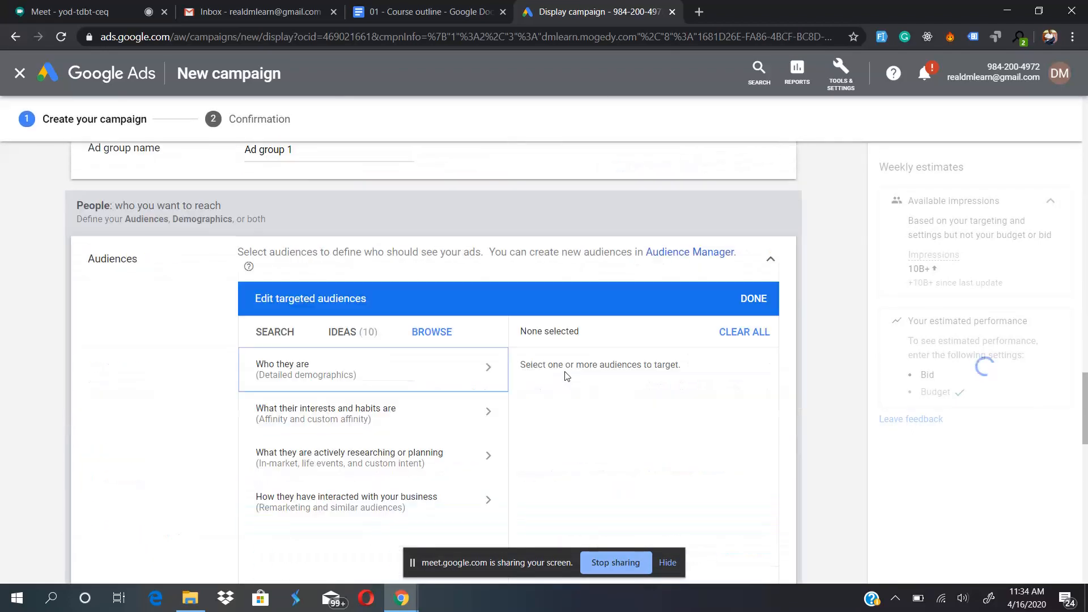
{"action": "scroll", "coordinate": [566, 374], "scroll_direction": "down", "scroll_amount": 8}
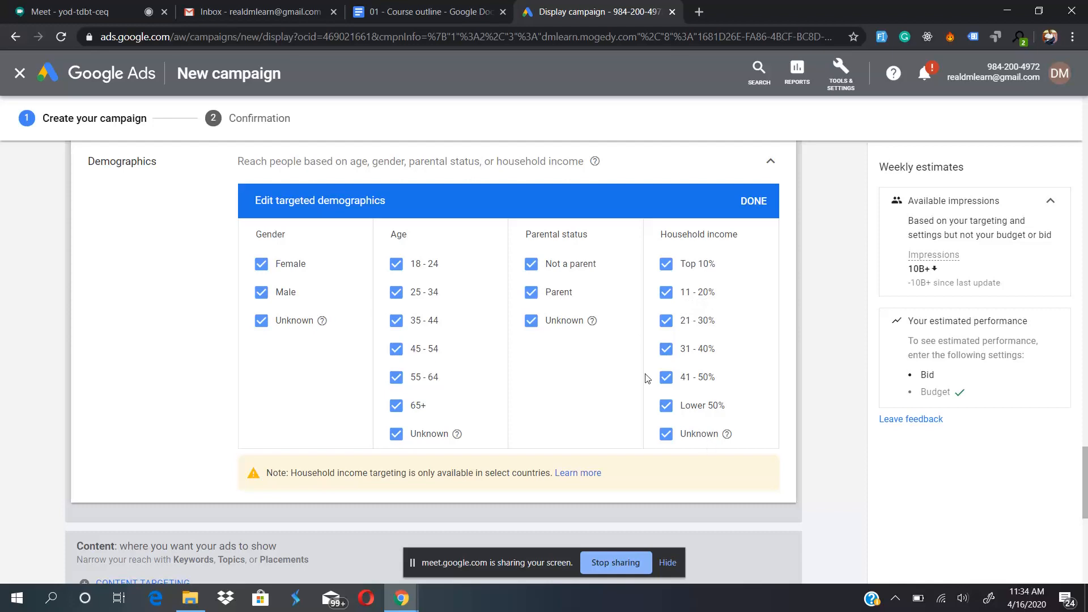
{"action": "scroll", "coordinate": [647, 378], "scroll_direction": "up", "scroll_amount": 20}
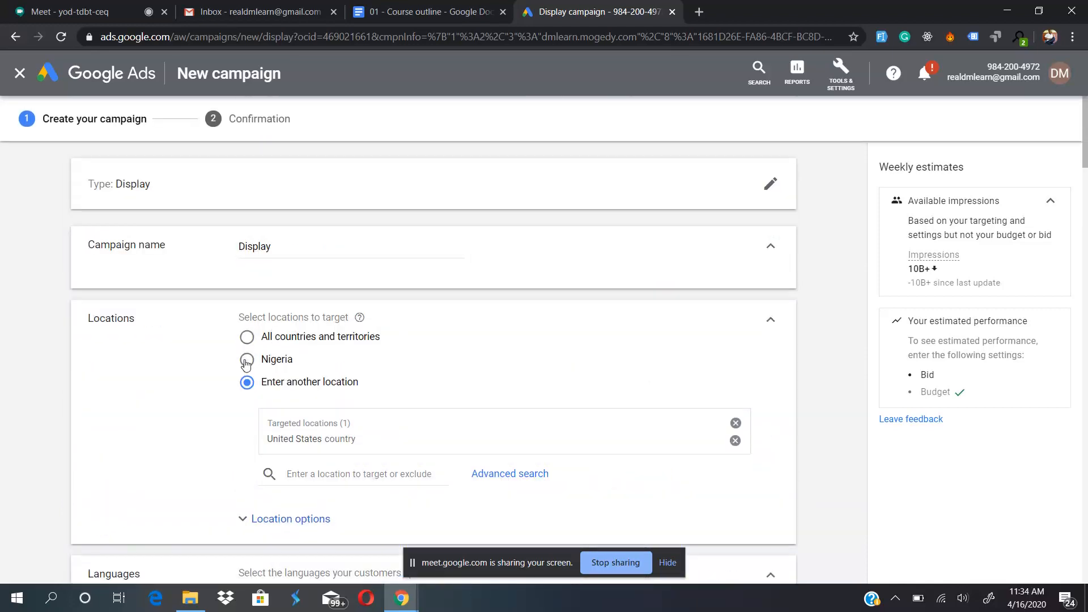
{"action": "scroll", "coordinate": [245, 364], "scroll_direction": "down", "scroll_amount": 20}
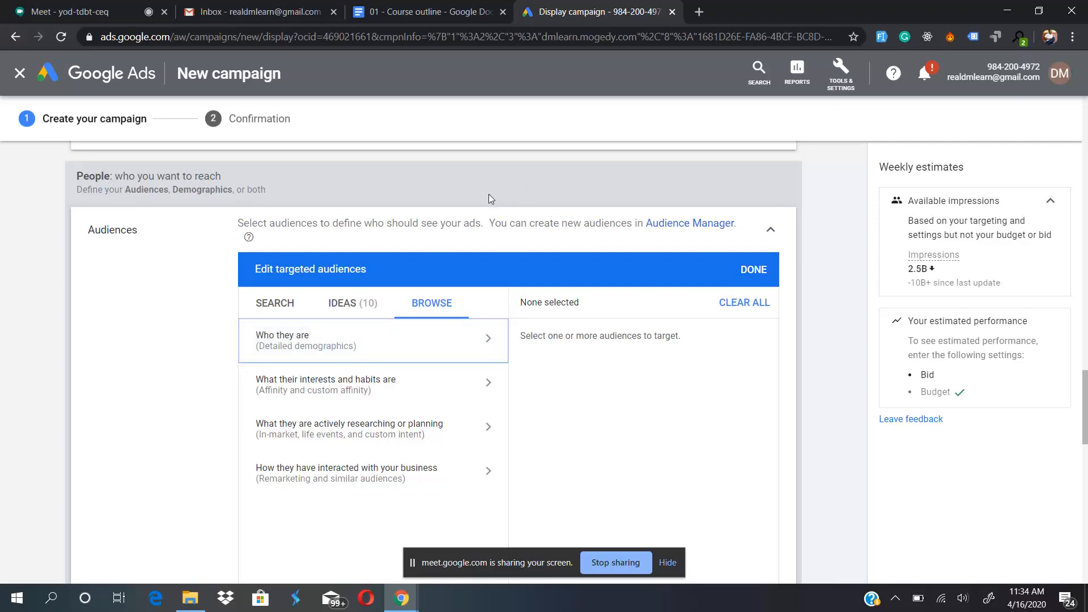
- Look through the ad group's audiences, demographics, content targeting, bid and ad creation sections
{"action": "scroll", "coordinate": [488, 194], "scroll_direction": "down", "scroll_amount": 4}
{"action": "scroll", "coordinate": [488, 195], "scroll_direction": "down", "scroll_amount": 8}
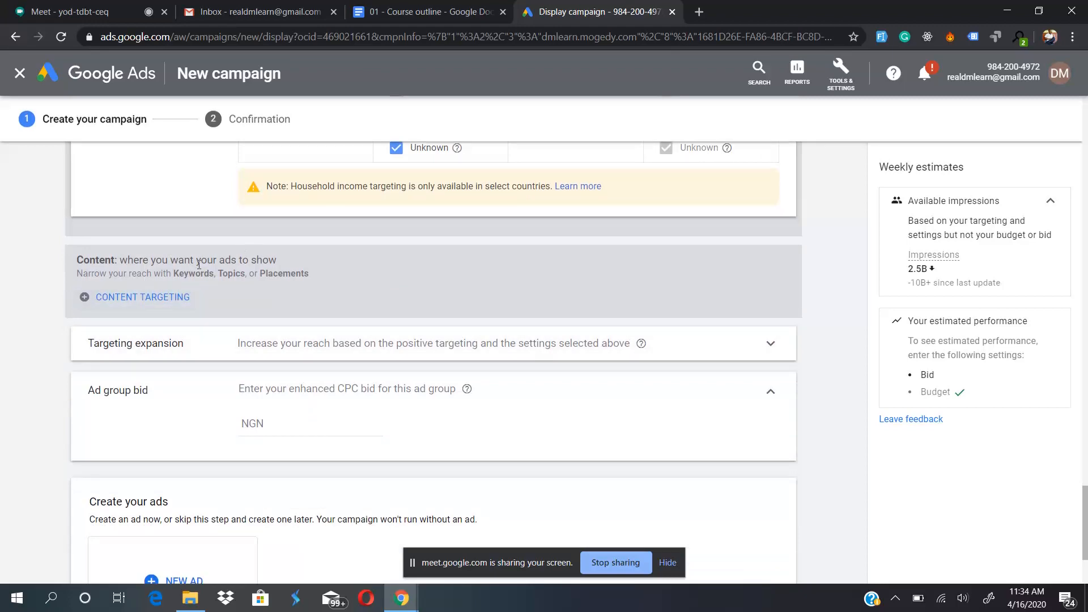
{"action": "scroll", "coordinate": [199, 264], "scroll_direction": "up", "scroll_amount": 10}
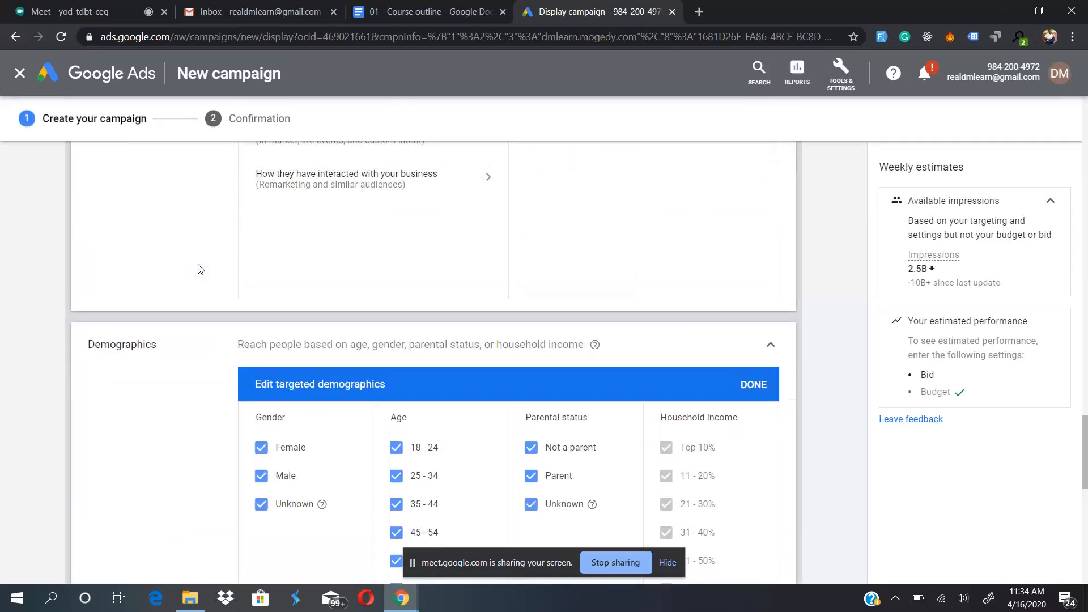
{"action": "scroll", "coordinate": [199, 268], "scroll_direction": "up", "scroll_amount": 3}
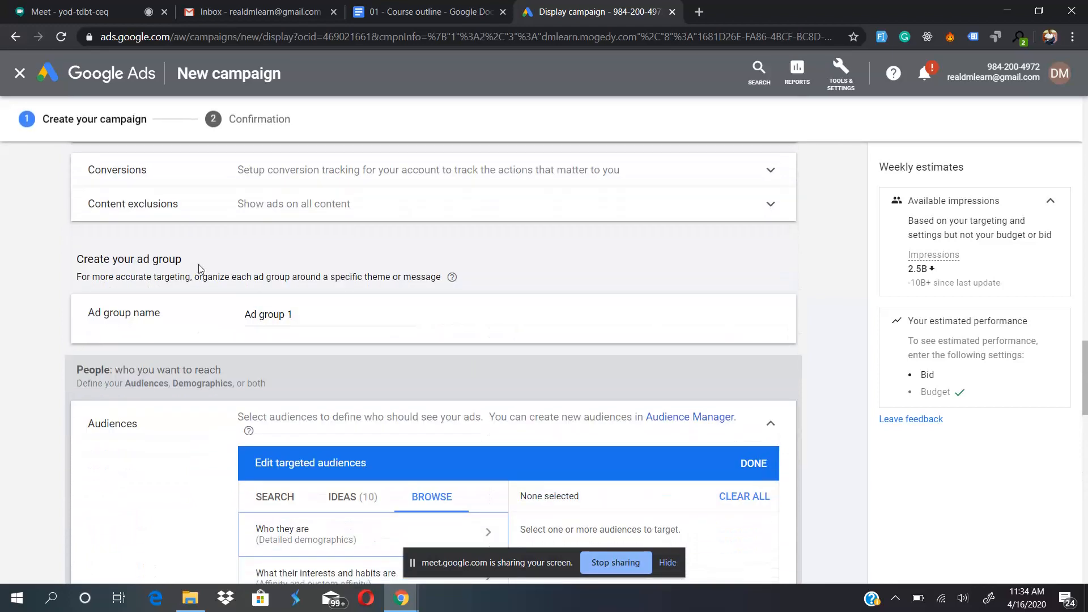
{"action": "scroll", "coordinate": [163, 455], "scroll_direction": "down", "scroll_amount": 8}
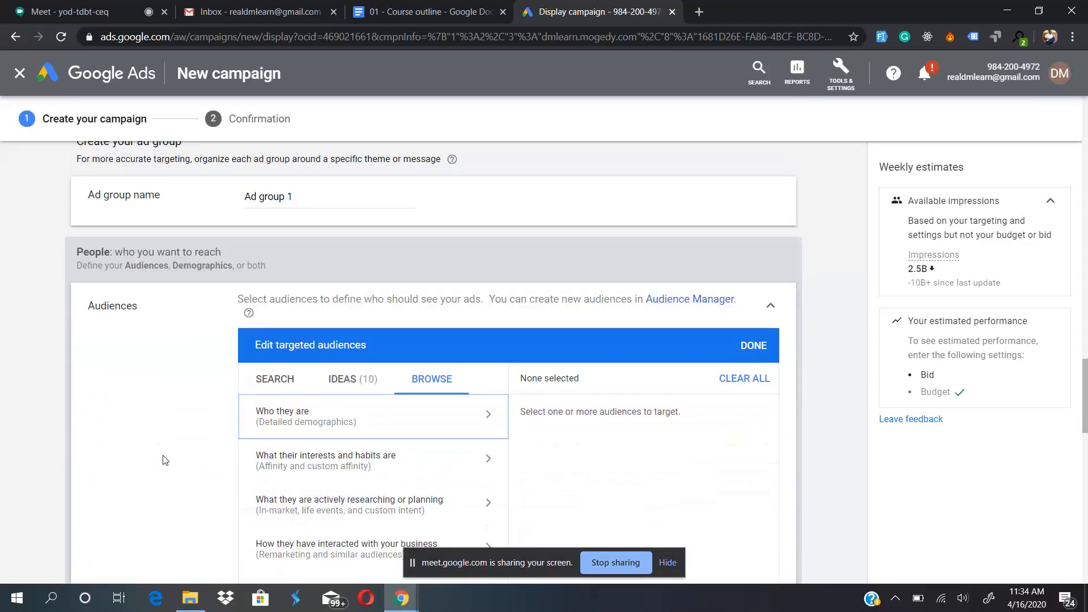
{"action": "scroll", "coordinate": [164, 455], "scroll_direction": "down", "scroll_amount": 6}
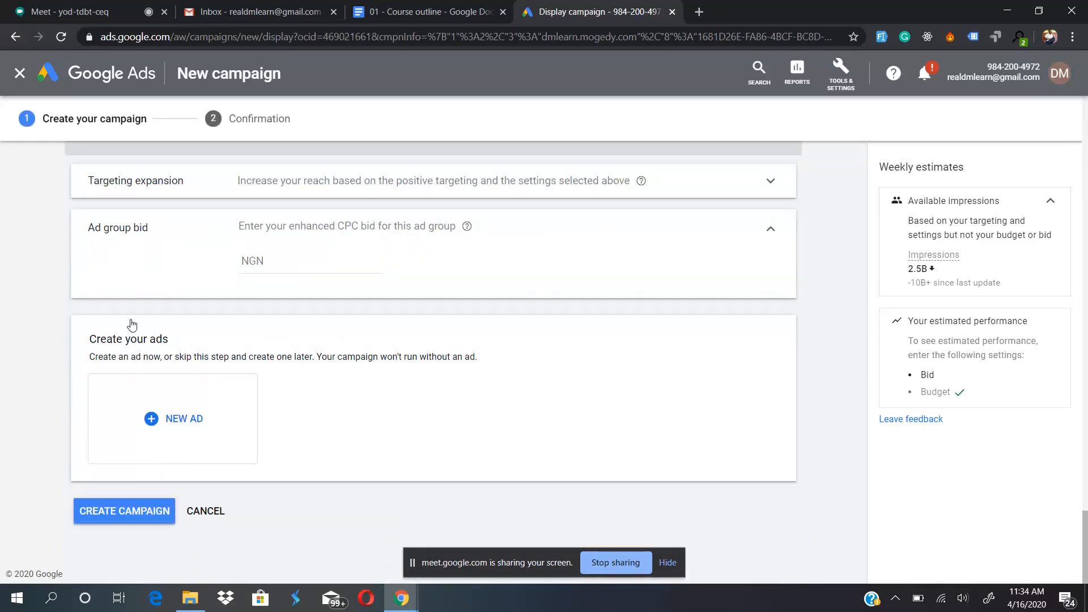
- Add keywords as a content targeting method for the ad group
{"action": "scroll", "coordinate": [309, 299], "scroll_direction": "up", "scroll_amount": 3}
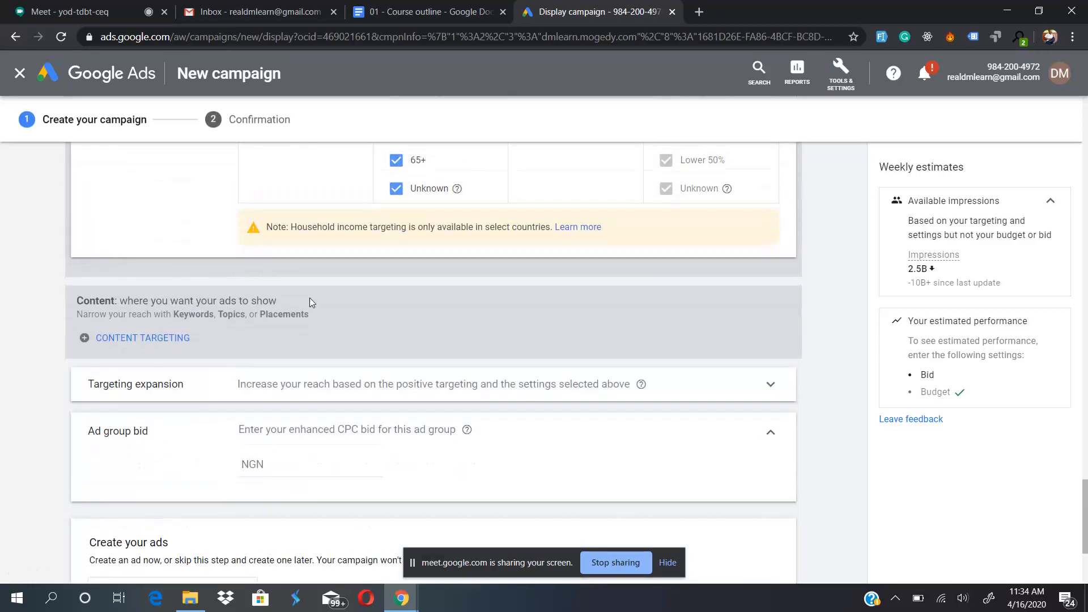
{"action": "scroll", "coordinate": [309, 301], "scroll_direction": "down", "scroll_amount": 3}
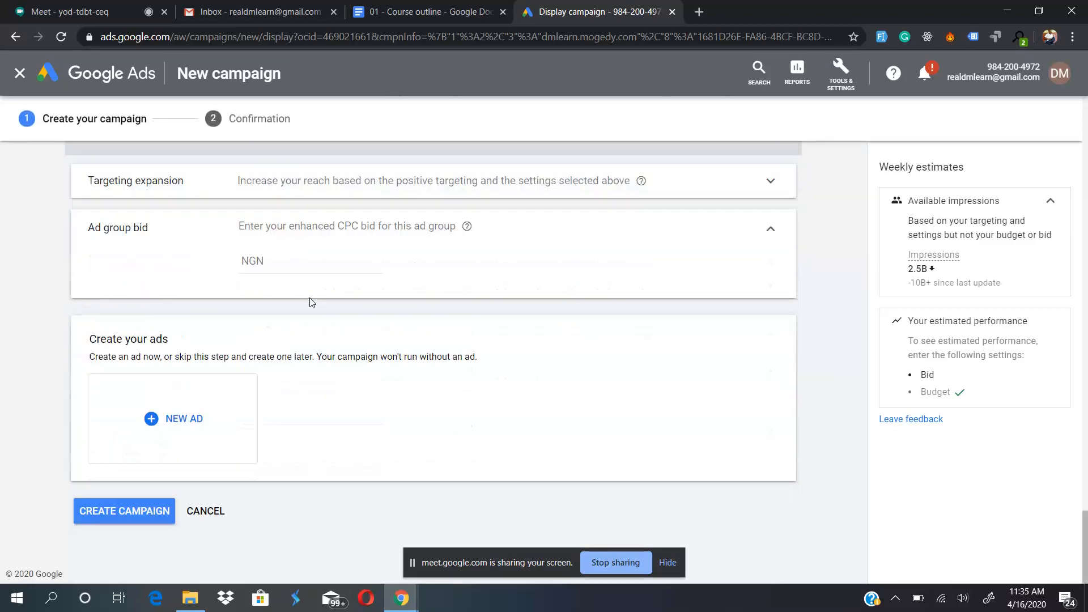
{"action": "scroll", "coordinate": [312, 302], "scroll_direction": "up", "scroll_amount": 1}
{"action": "scroll", "coordinate": [196, 235], "scroll_direction": "up", "scroll_amount": 1}
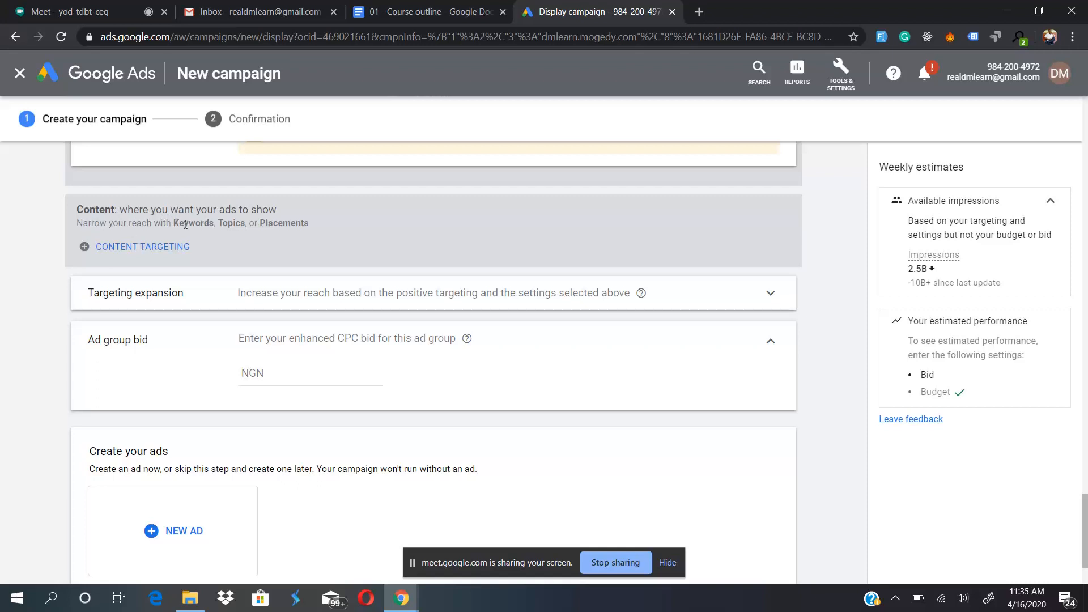
{"action": "left_click", "coordinate": [102, 251]}
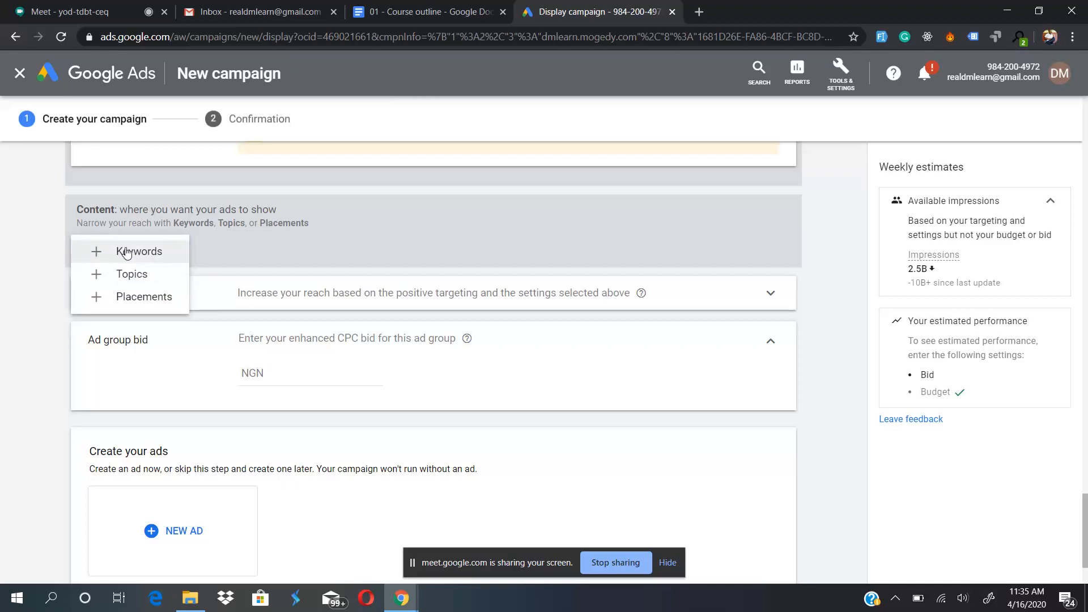
{"action": "left_click", "coordinate": [150, 255]}
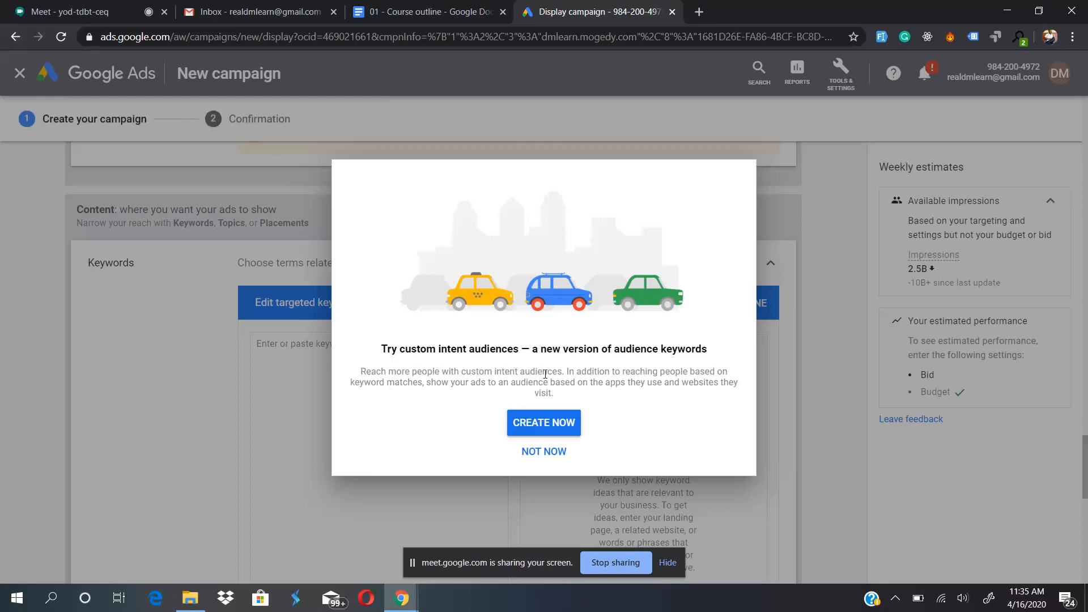
- Start a new custom intent audience and examine its audience size estimate and descriptor ideas
{"action": "left_click", "coordinate": [558, 421]}
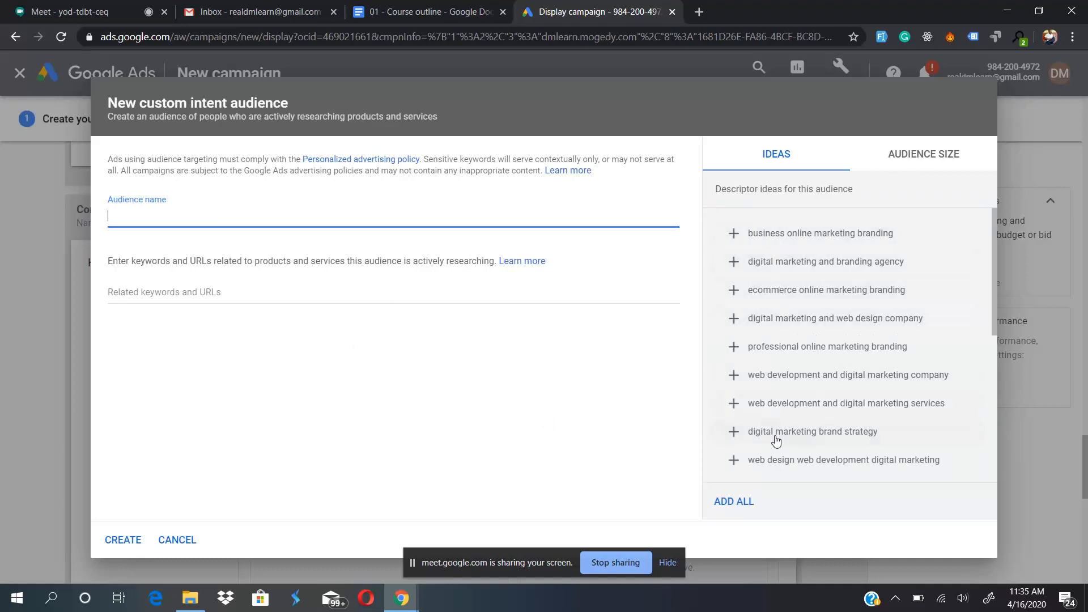
{"action": "left_click", "coordinate": [922, 159]}
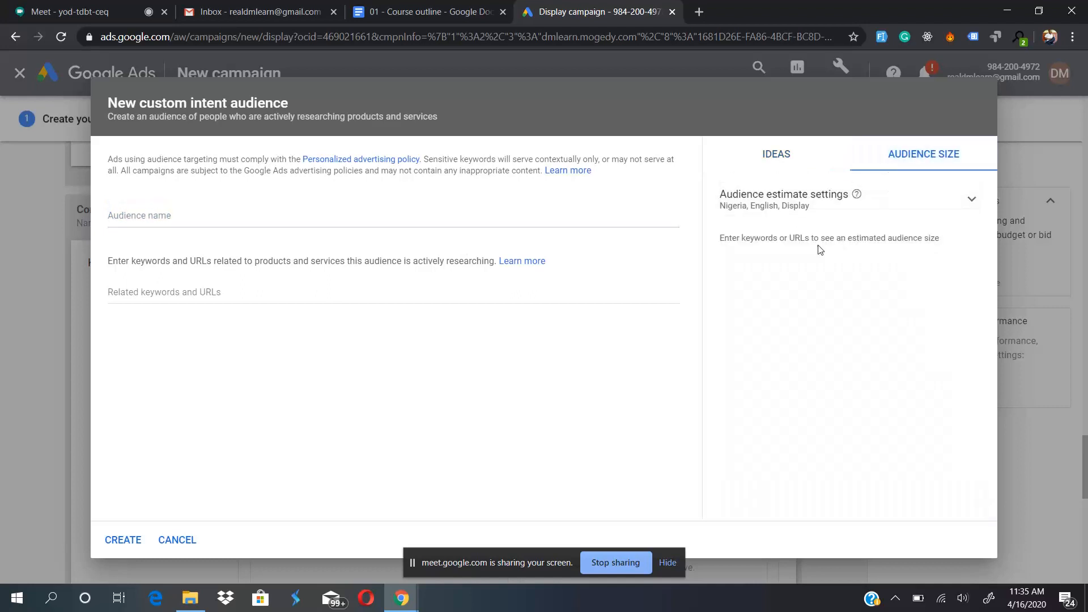
{"action": "left_click", "coordinate": [782, 170]}
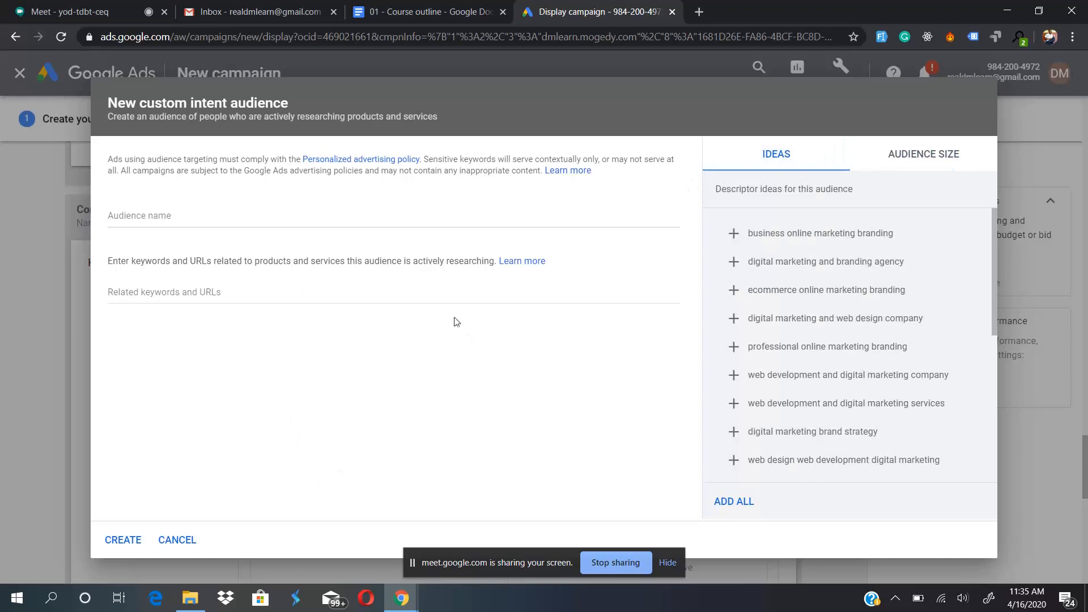
- Try a custom intent audience with "business online marketing branding", "ecommerce online marketing branding" and "digital marketing class", and discard it
{"action": "left_click", "coordinate": [763, 234]}
{"action": "left_click", "coordinate": [770, 261]}
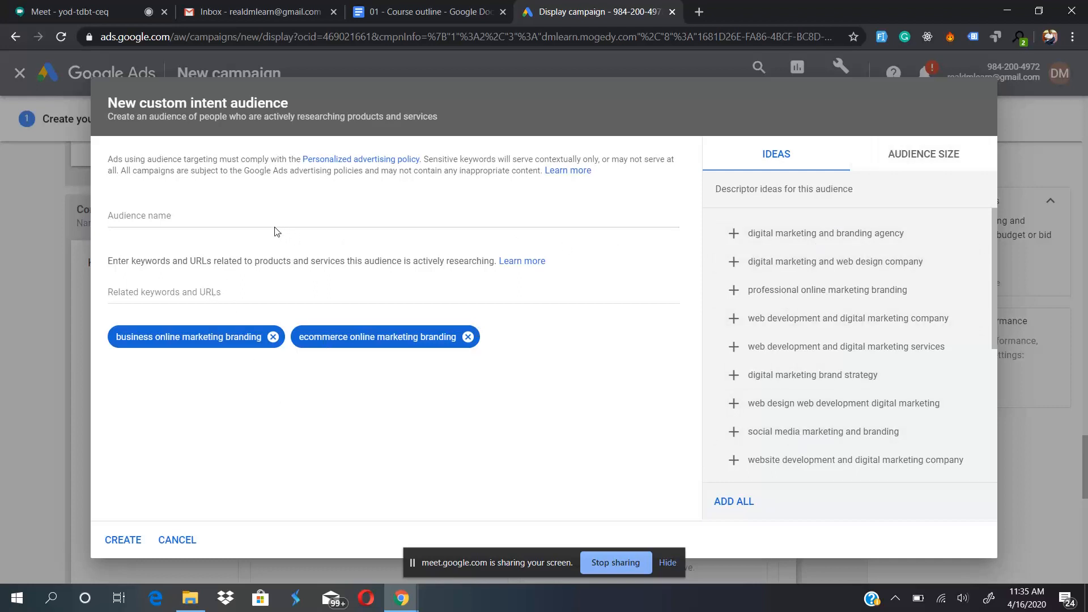
{"action": "left_click", "coordinate": [287, 289]}
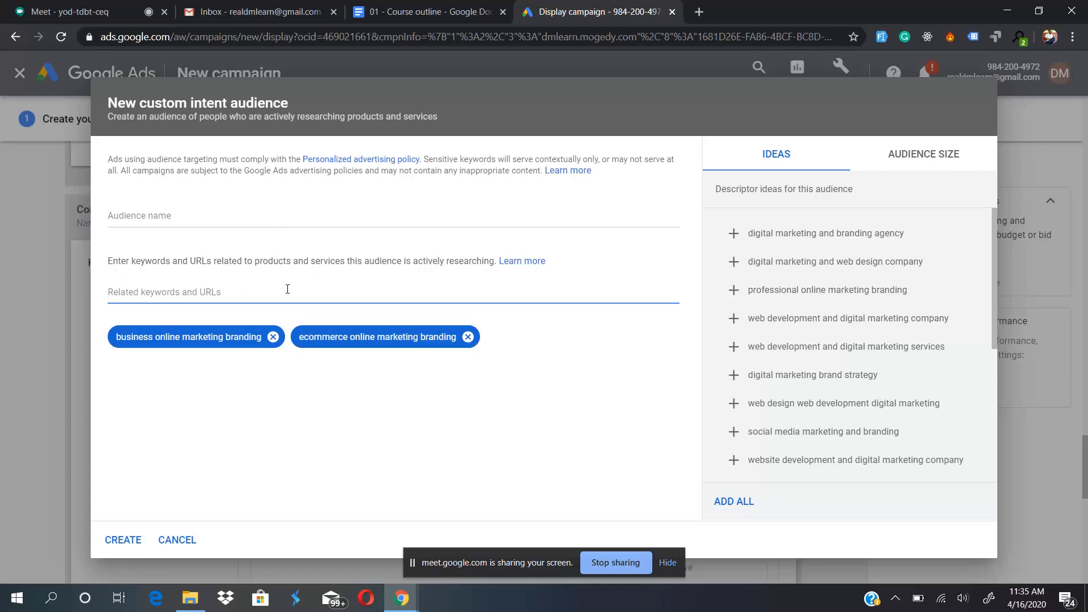
{"action": "type", "text": "digital marketing class"}
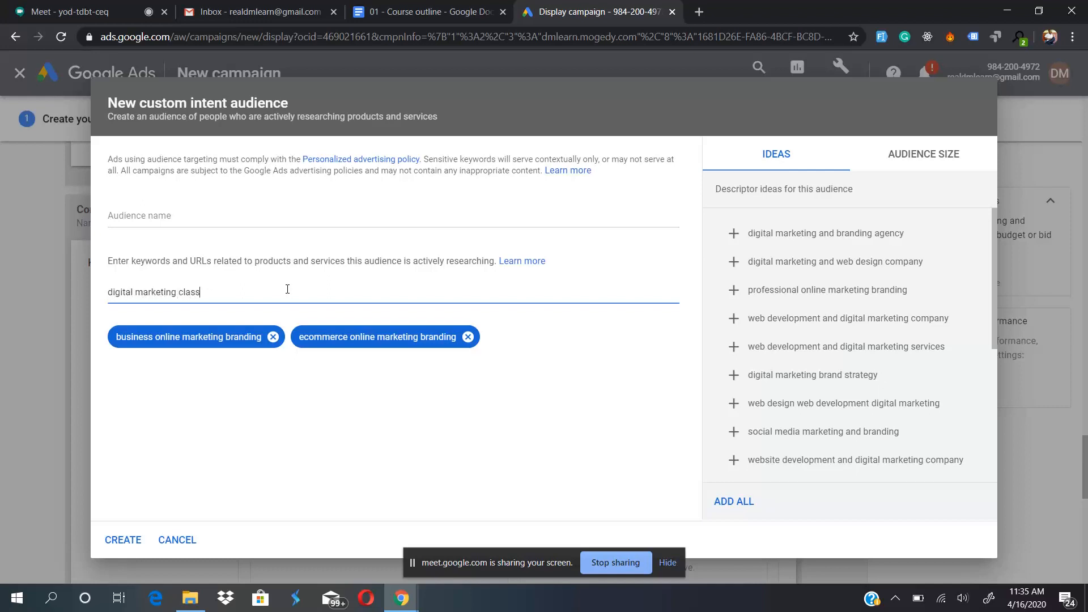
{"action": "key", "text": "Return"}
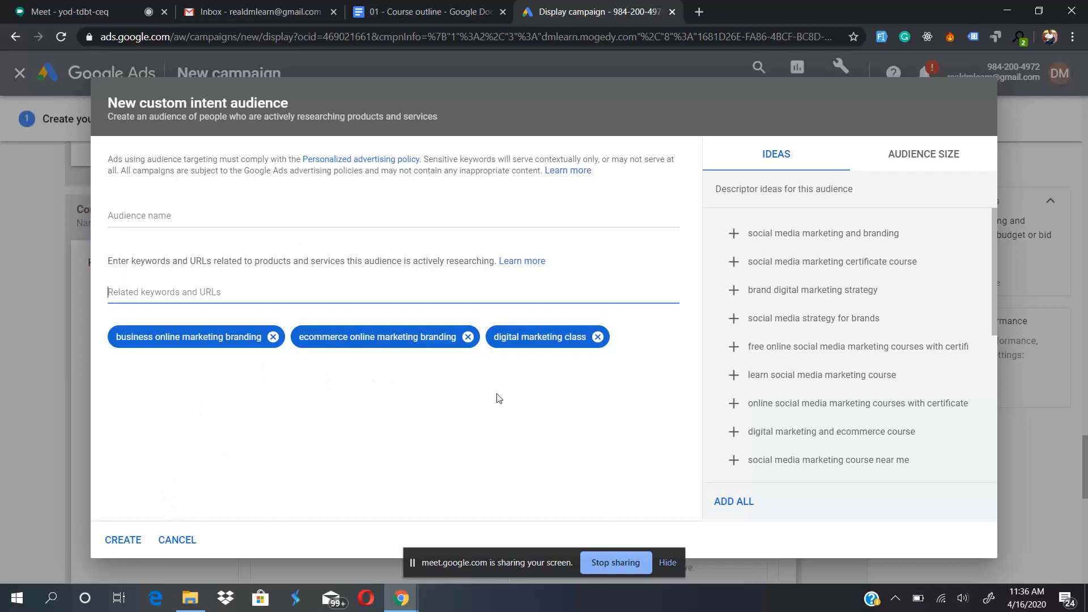
{"action": "left_click", "coordinate": [176, 539]}
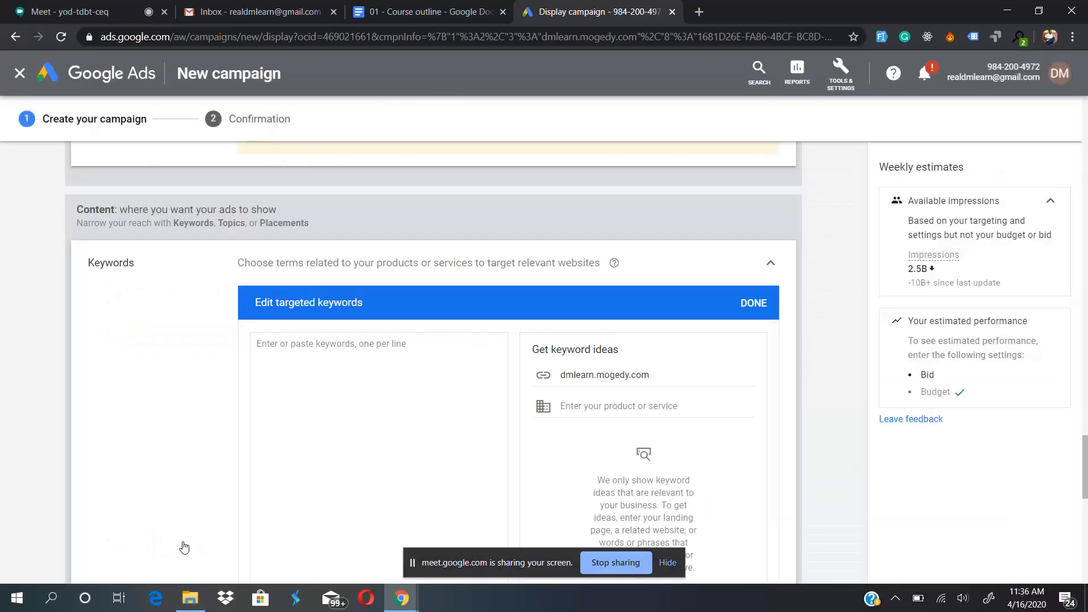
- Examine the targeted keywords editor, its keyword ideas and the Audience and Content keyword settings, and collapse the section
{"action": "scroll", "coordinate": [168, 328], "scroll_direction": "down", "scroll_amount": 6}
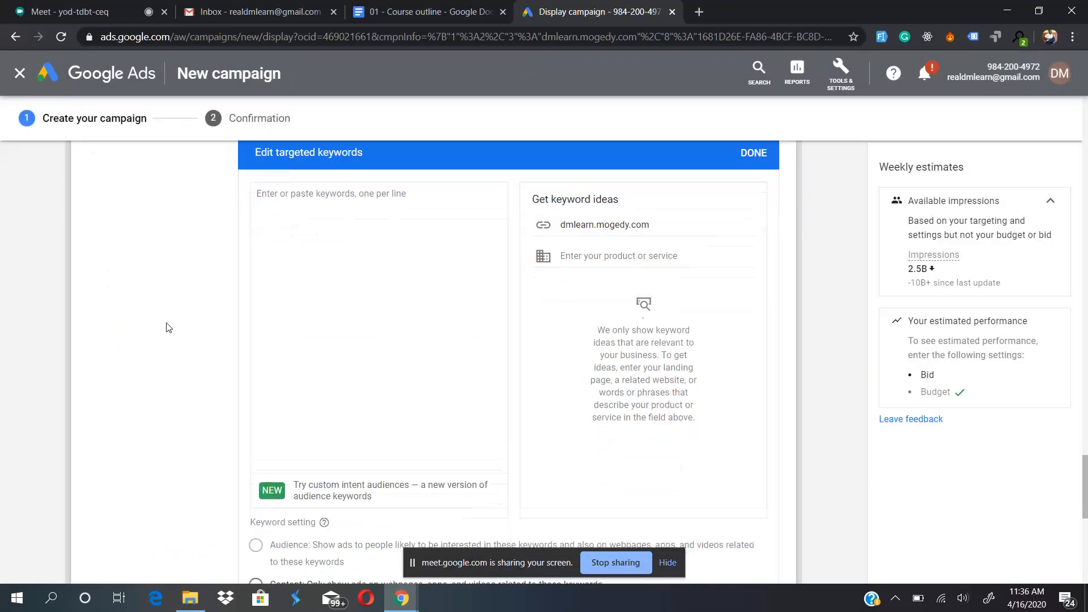
{"action": "scroll", "coordinate": [168, 328], "scroll_direction": "up", "scroll_amount": 2}
{"action": "scroll", "coordinate": [166, 324], "scroll_direction": "up", "scroll_amount": 3}
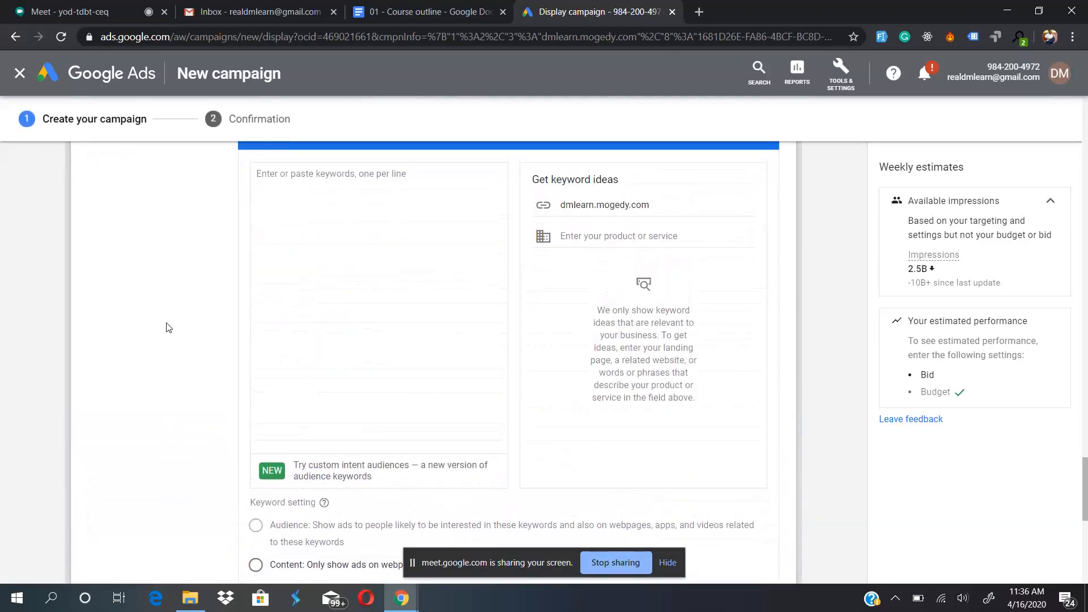
{"action": "scroll", "coordinate": [311, 356], "scroll_direction": "down", "scroll_amount": 3}
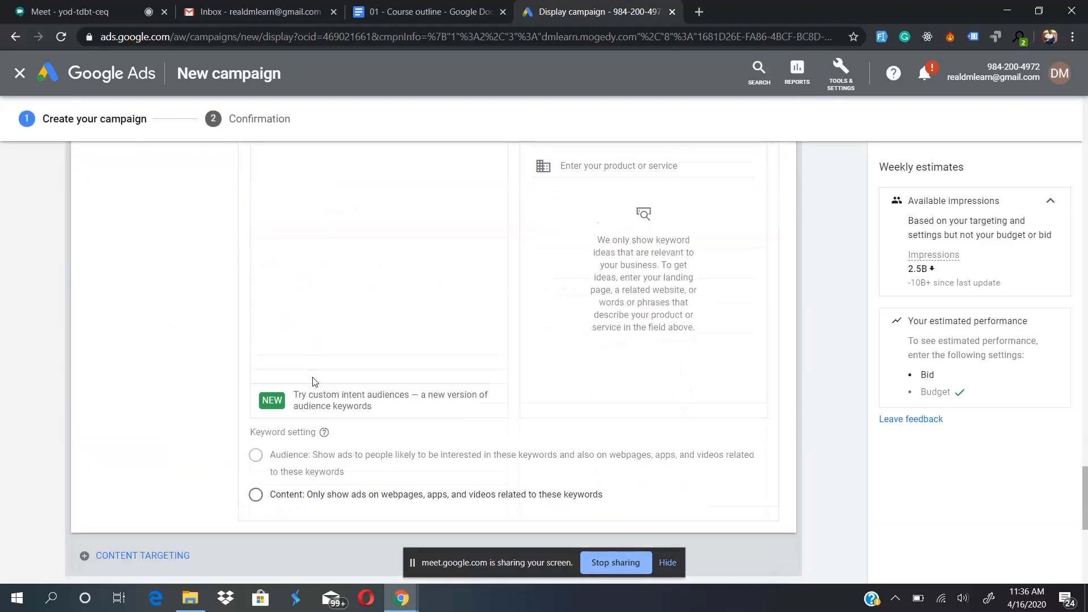
{"action": "scroll", "coordinate": [311, 377], "scroll_direction": "up", "scroll_amount": 1}
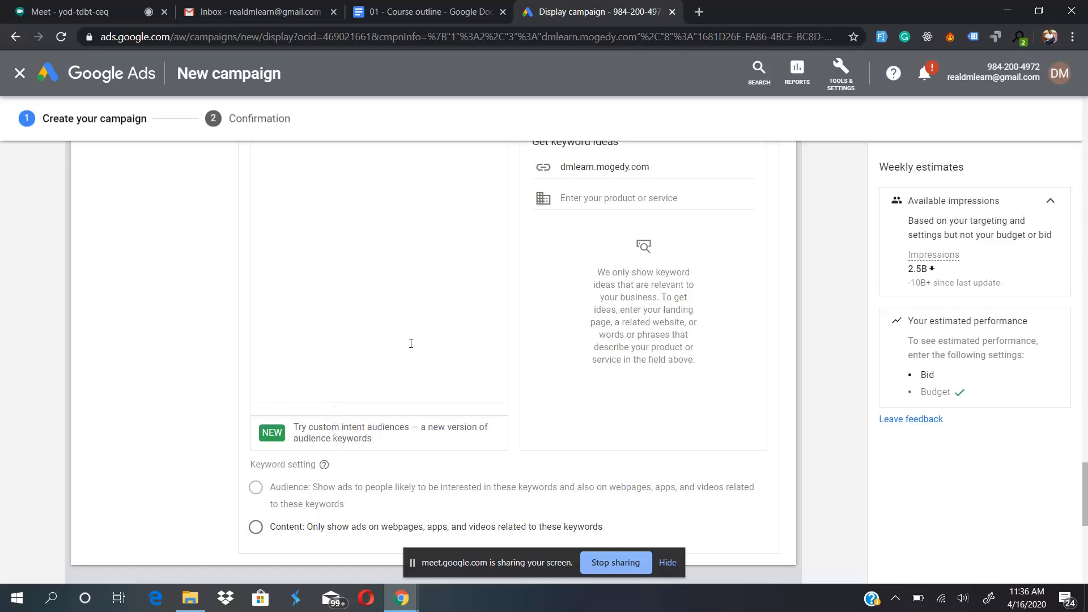
{"action": "scroll", "coordinate": [411, 343], "scroll_direction": "up", "scroll_amount": 6}
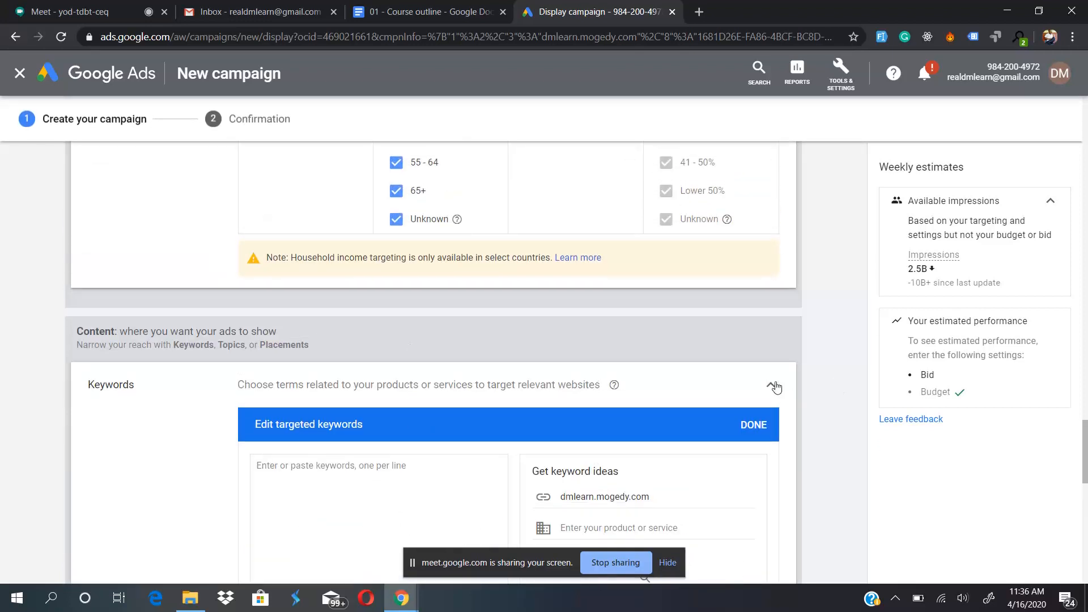
{"action": "left_click", "coordinate": [773, 386]}
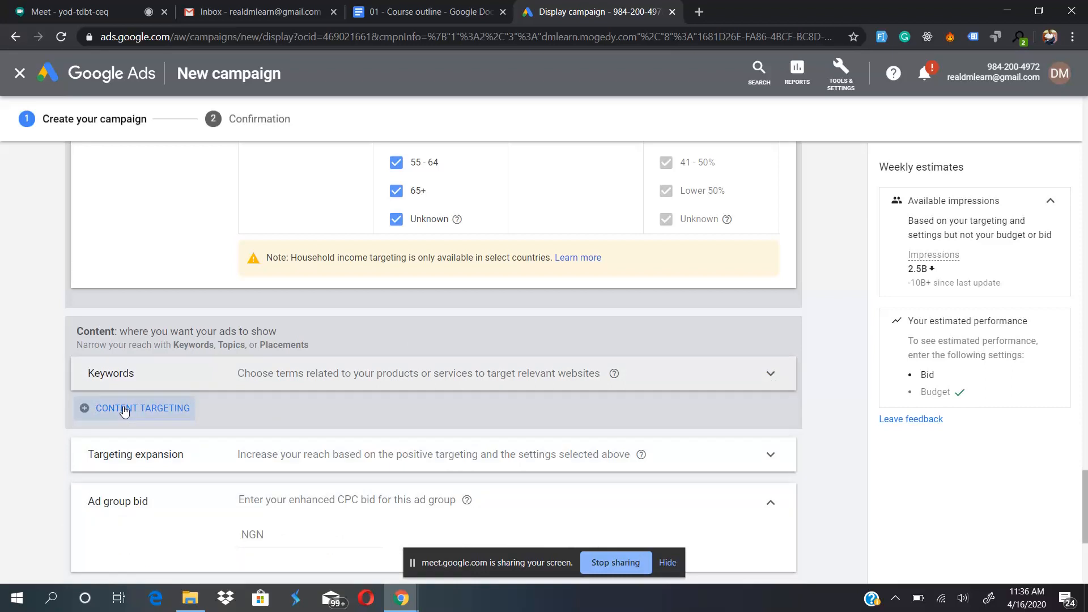
- Add topics as another content targeting method and look through the topic categories
{"action": "left_click", "coordinate": [125, 410]}
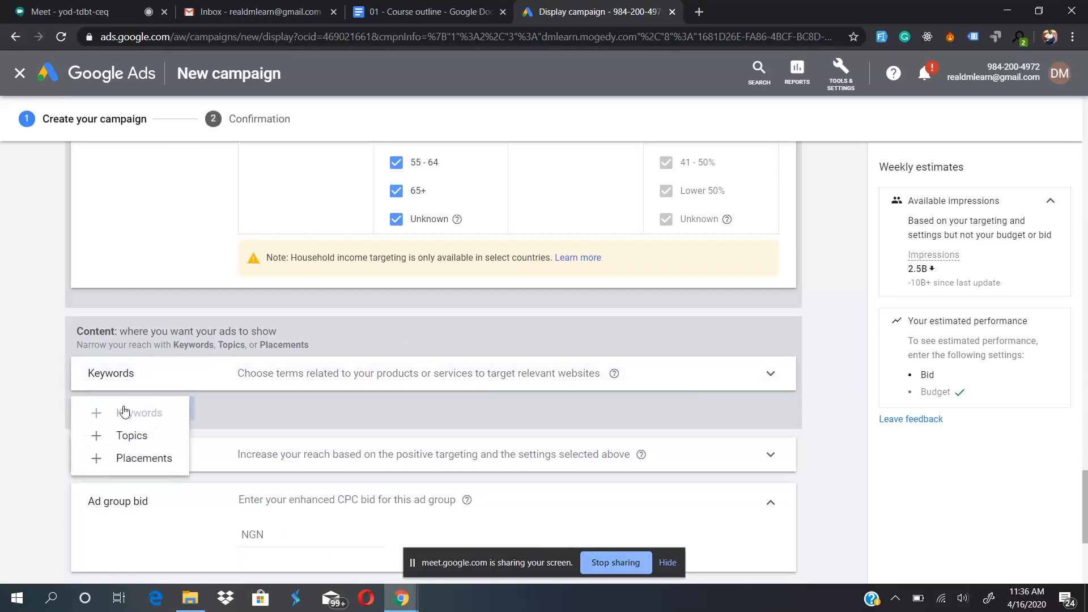
{"action": "left_click", "coordinate": [132, 436]}
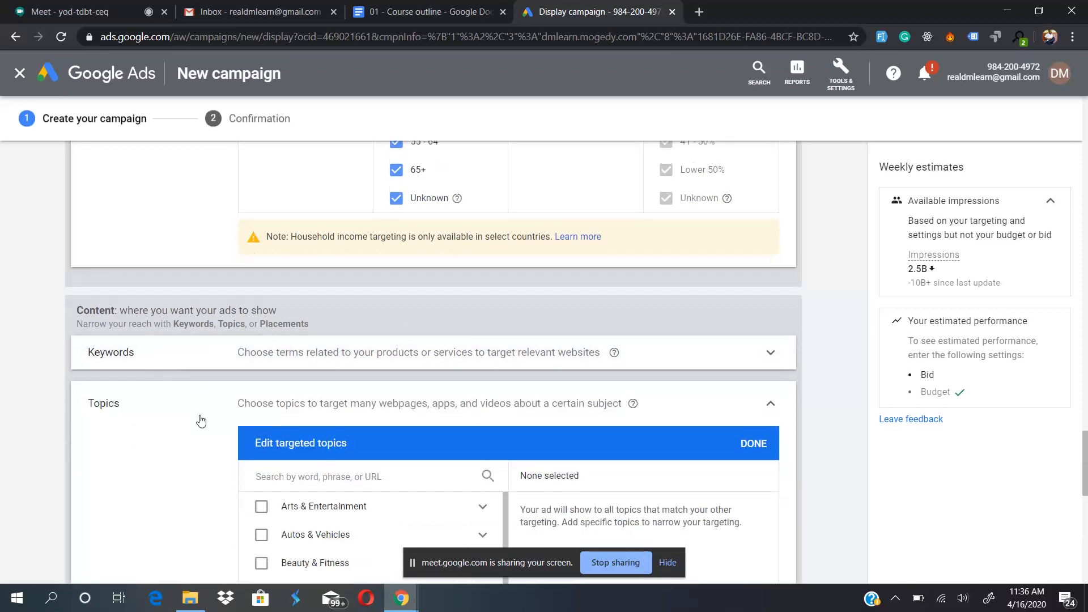
{"action": "scroll", "coordinate": [202, 418], "scroll_direction": "down", "scroll_amount": 2}
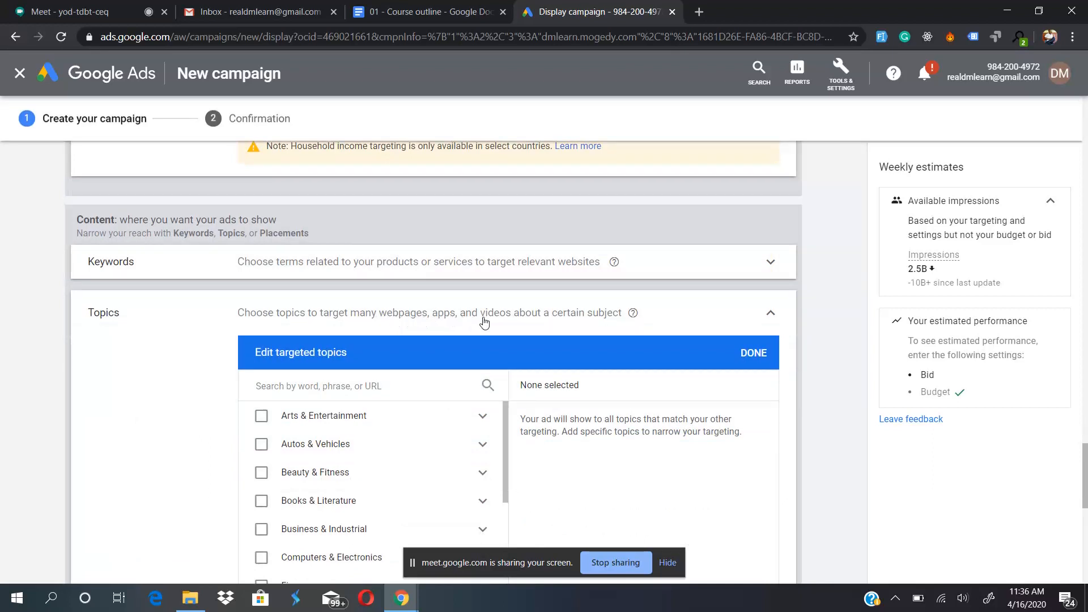
{"action": "scroll", "coordinate": [142, 474], "scroll_direction": "down", "scroll_amount": 3}
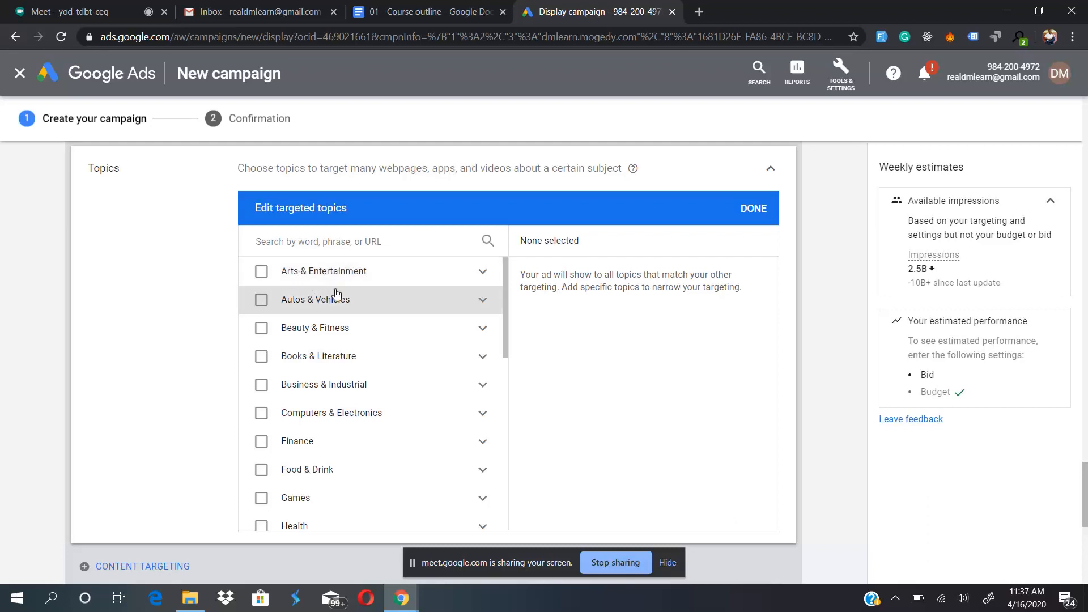
{"action": "scroll", "coordinate": [384, 408], "scroll_direction": "down", "scroll_amount": 2}
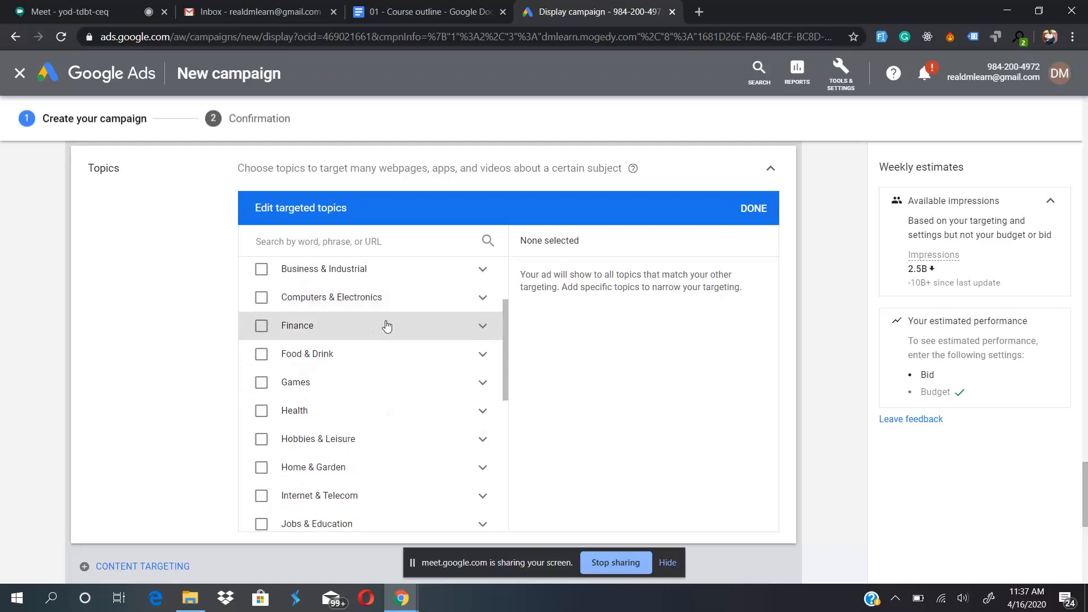
- Expand the Finance topic and look through its subtopics and the remaining topic categories
{"action": "left_click", "coordinate": [483, 326]}
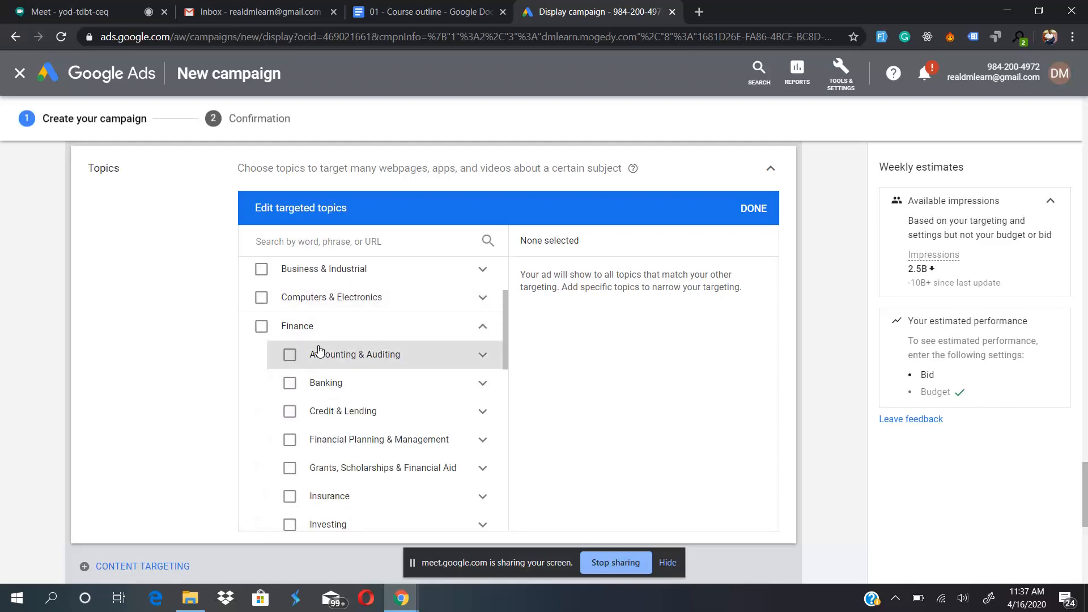
{"action": "scroll", "coordinate": [320, 493], "scroll_direction": "down", "scroll_amount": 2}
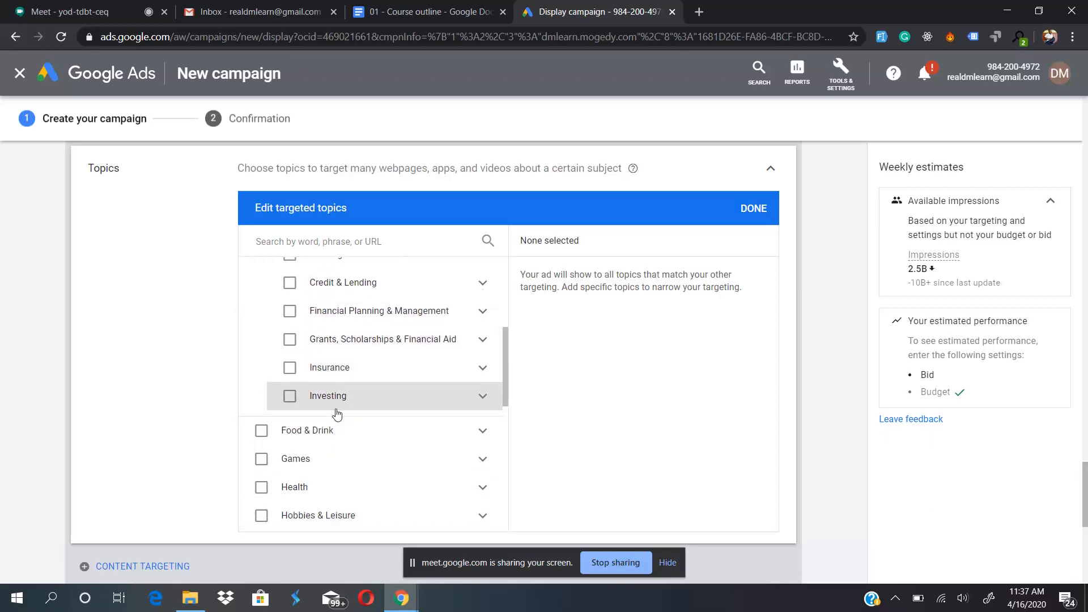
{"action": "scroll", "coordinate": [336, 413], "scroll_direction": "down", "scroll_amount": 3}
{"action": "scroll", "coordinate": [337, 415], "scroll_direction": "down", "scroll_amount": 3}
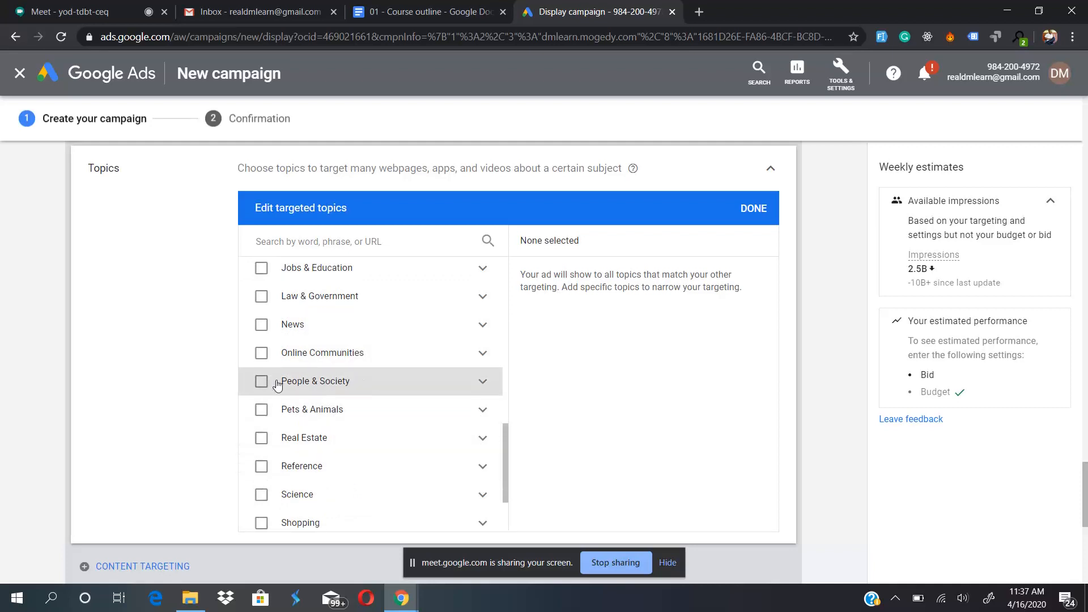
{"action": "scroll", "coordinate": [277, 385], "scroll_direction": "down", "scroll_amount": 2}
{"action": "scroll", "coordinate": [317, 368], "scroll_direction": "down", "scroll_amount": 1}
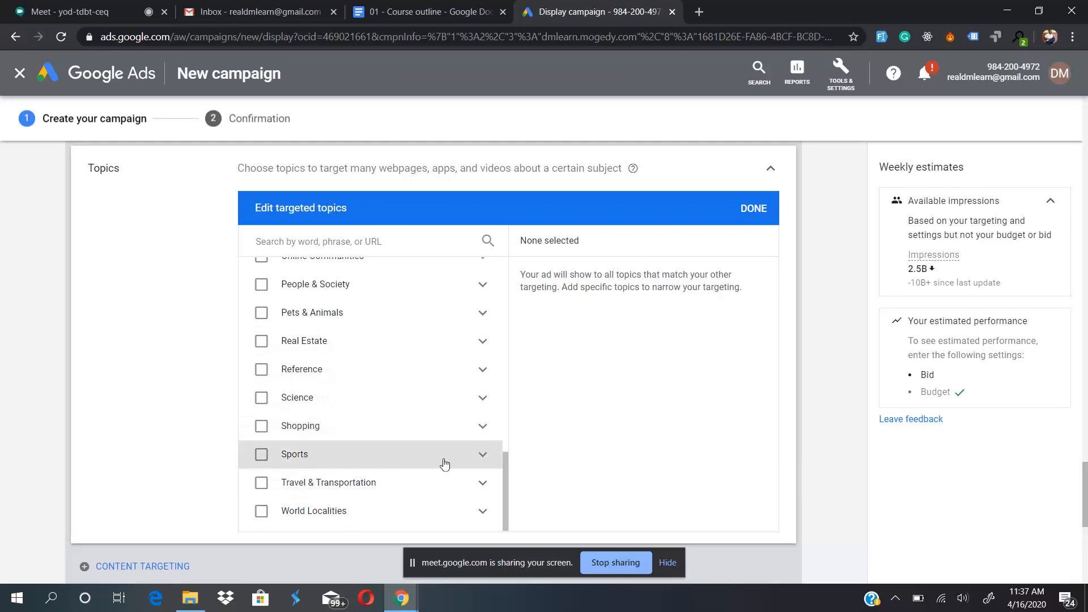
- Expand the Sports topic, examine its subtopics, and collapse the topics section
{"action": "left_click", "coordinate": [484, 456]}
{"action": "scroll", "coordinate": [486, 459], "scroll_direction": "down", "scroll_amount": 5}
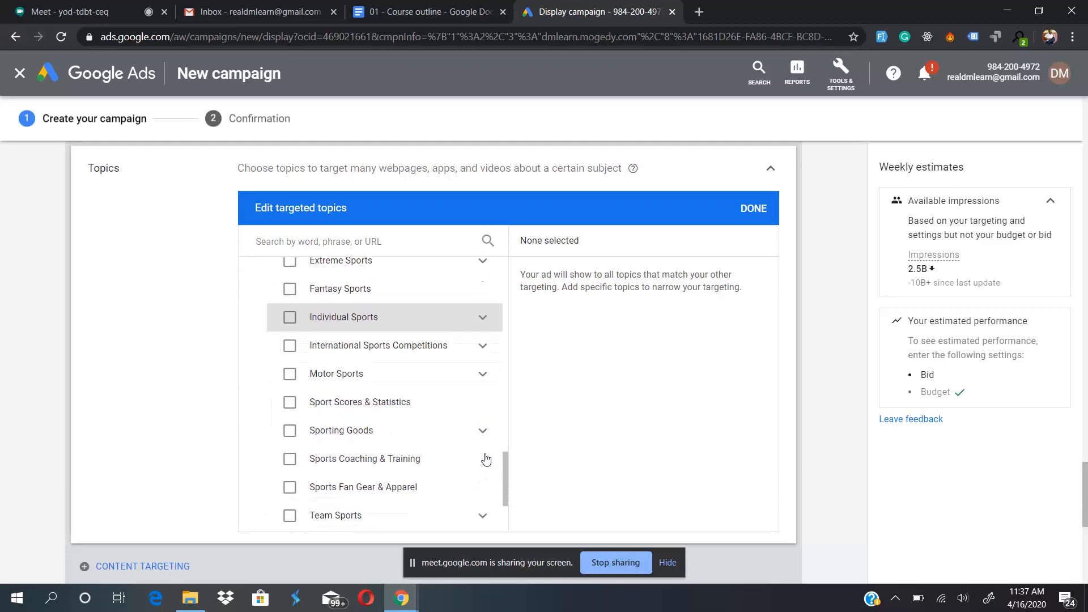
{"action": "scroll", "coordinate": [486, 460], "scroll_direction": "down", "scroll_amount": 2}
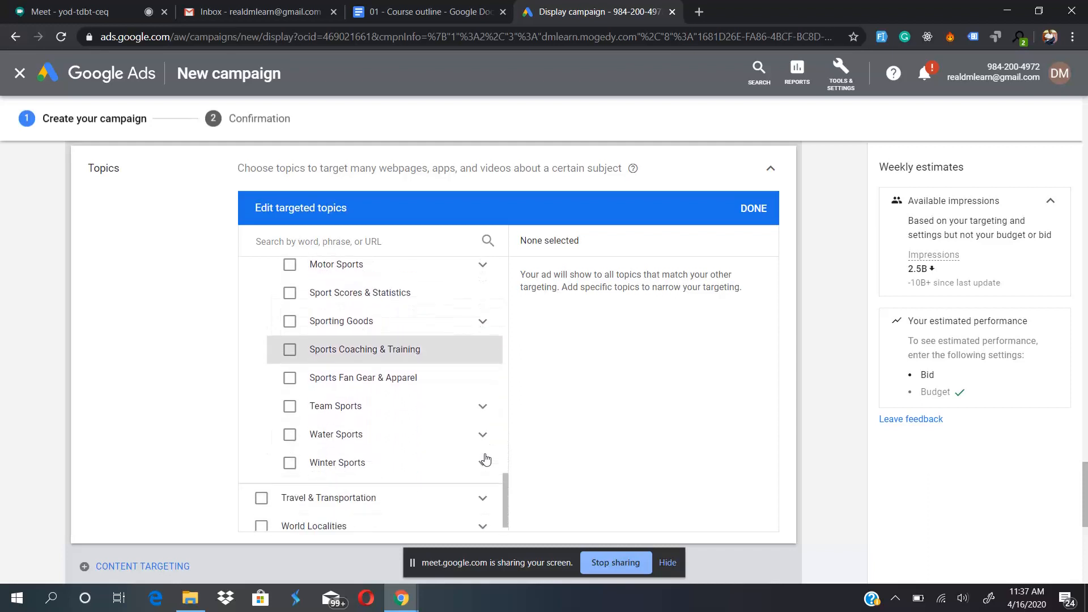
{"action": "scroll", "coordinate": [486, 459], "scroll_direction": "up", "scroll_amount": 1}
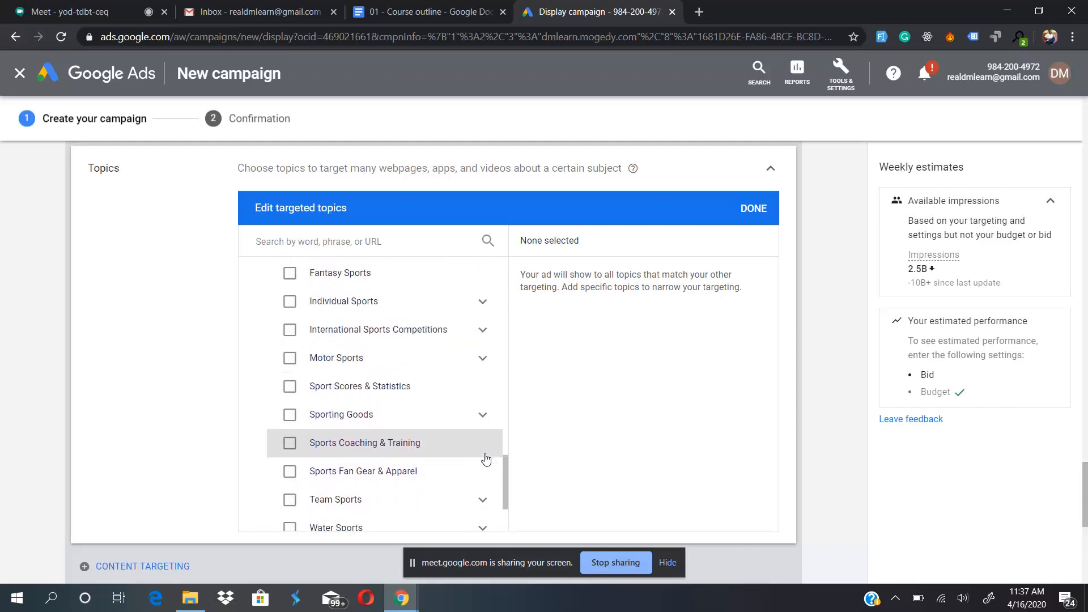
{"action": "scroll", "coordinate": [485, 459], "scroll_direction": "up", "scroll_amount": 3}
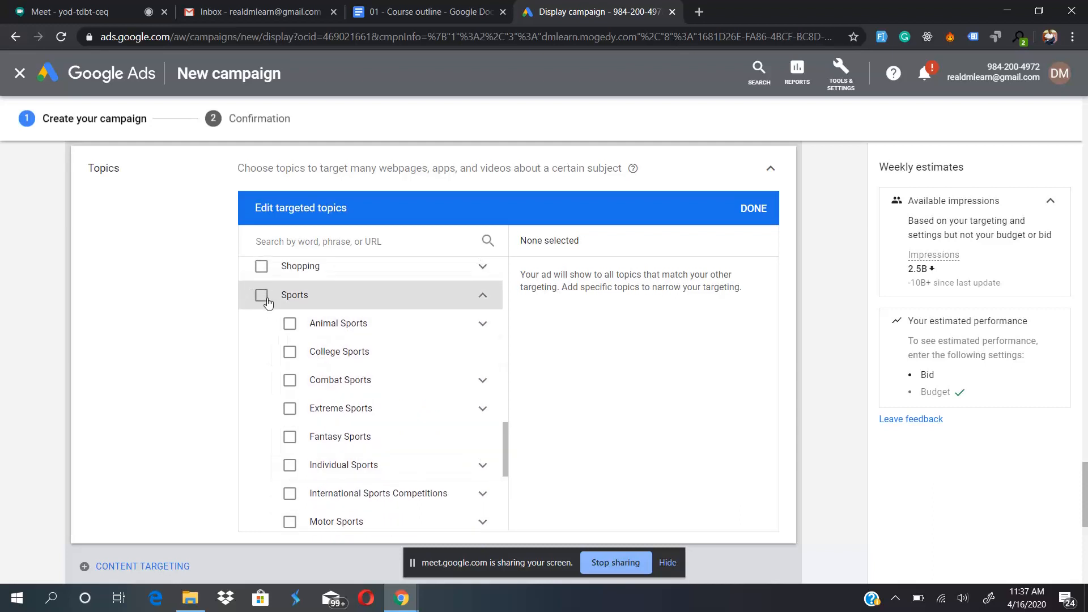
{"action": "scroll", "coordinate": [359, 419], "scroll_direction": "down", "scroll_amount": 2}
{"action": "scroll", "coordinate": [359, 418], "scroll_direction": "down", "scroll_amount": 2}
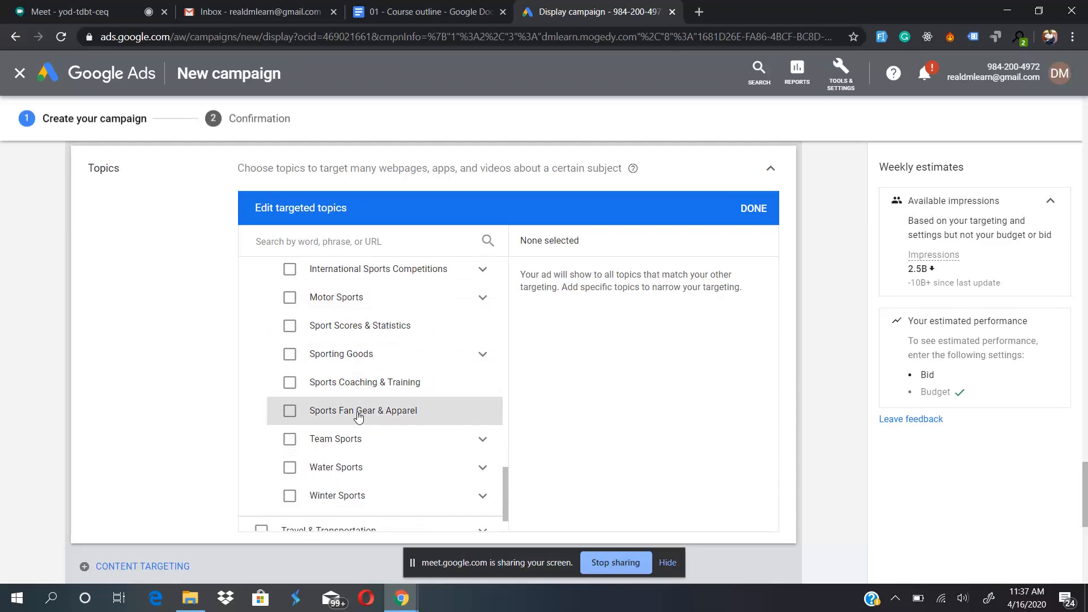
{"action": "scroll", "coordinate": [359, 418], "scroll_direction": "down", "scroll_amount": 1}
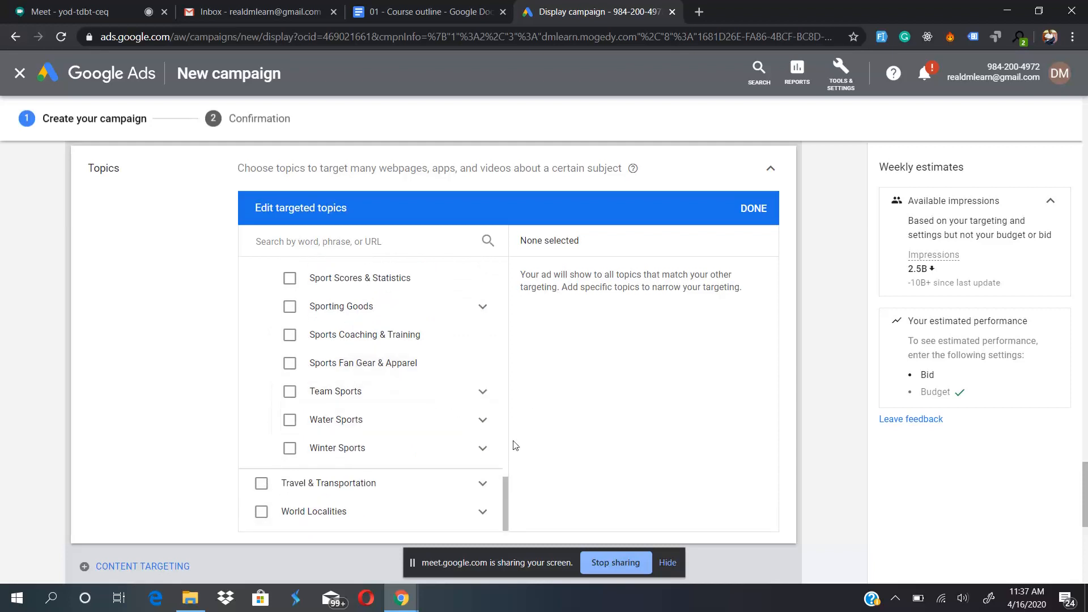
{"action": "left_click", "coordinate": [771, 168]}
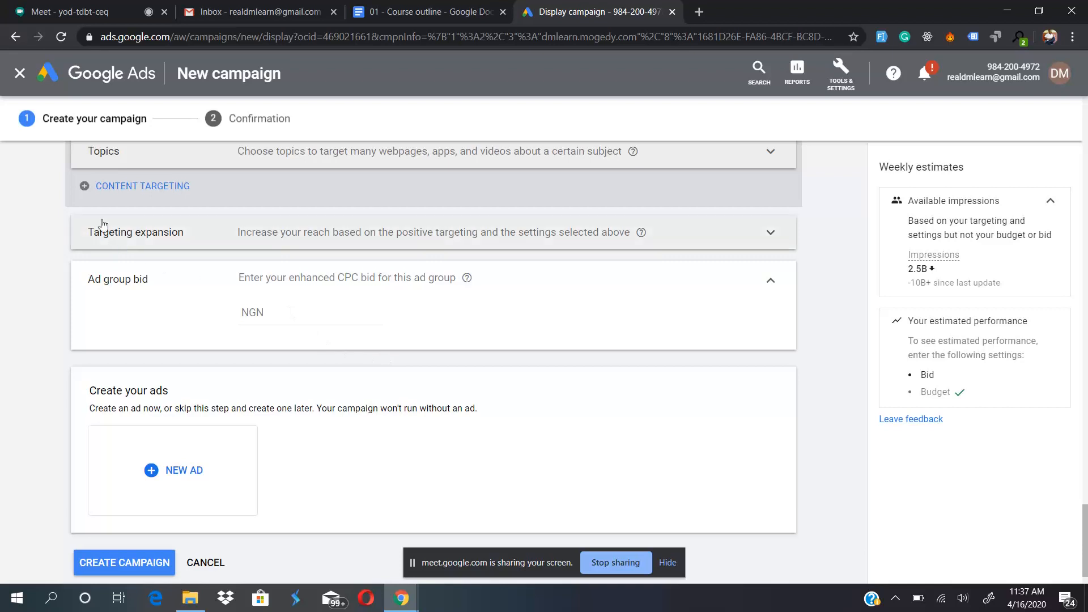
- Add placements as another content targeting method and open the Websites placement category
{"action": "left_click", "coordinate": [85, 188]}
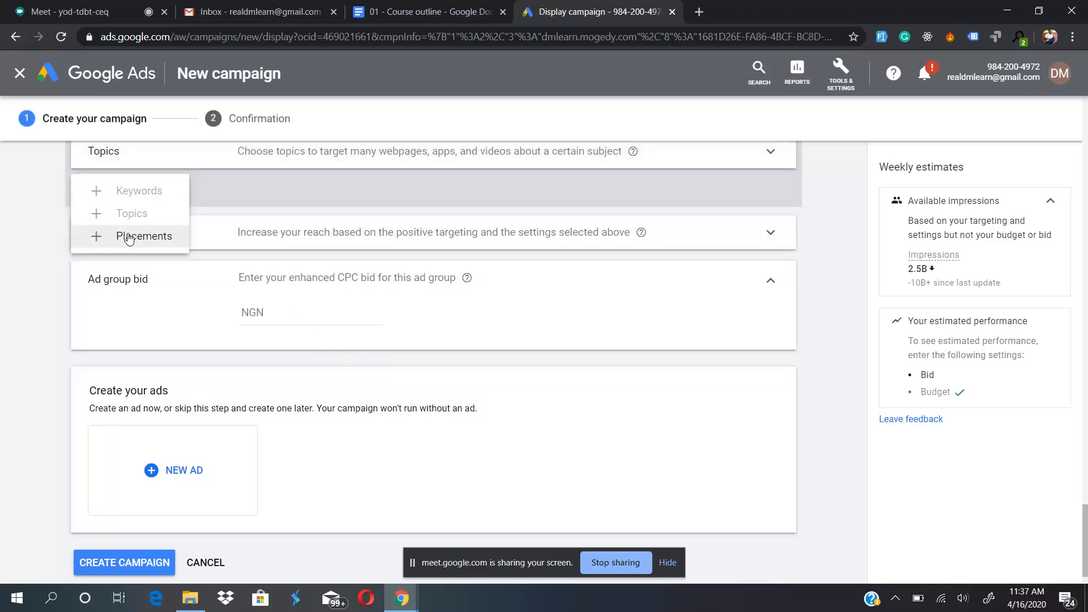
{"action": "left_click", "coordinate": [129, 237]}
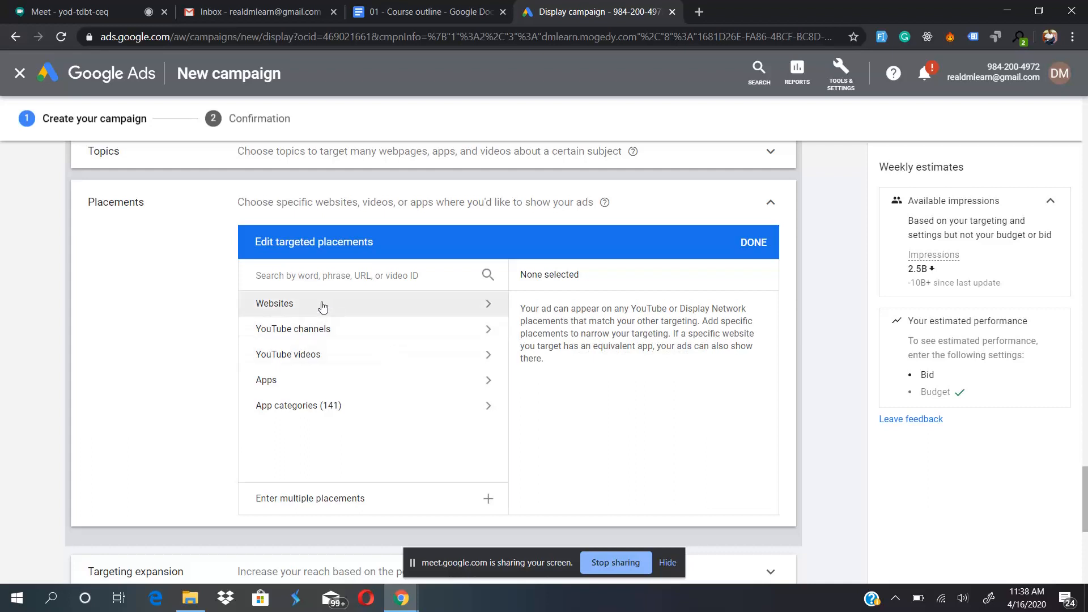
{"action": "left_click", "coordinate": [461, 304]}
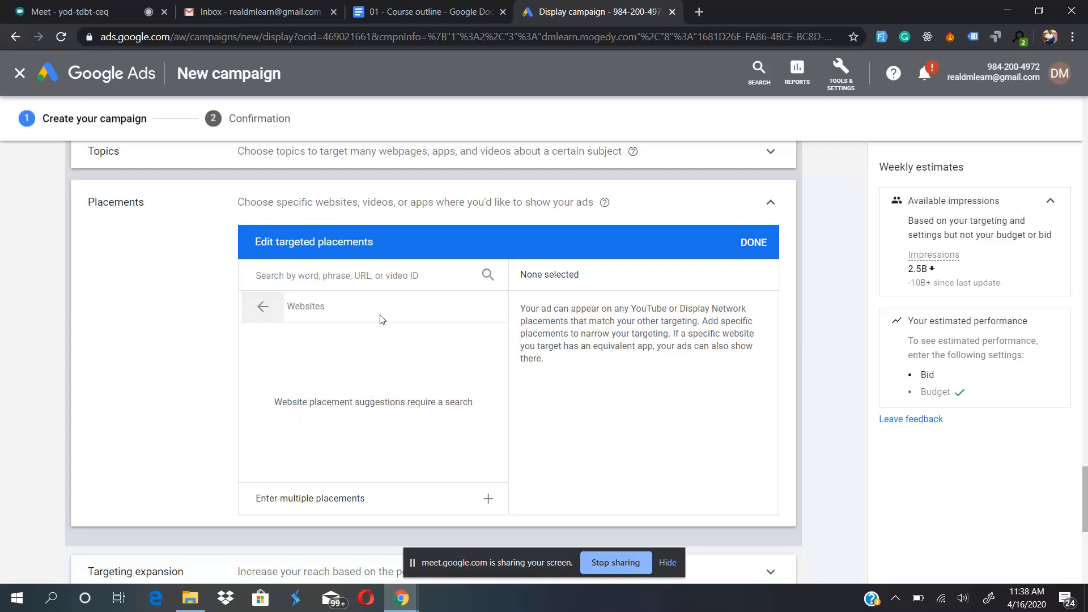
{"action": "left_click", "coordinate": [367, 303]}
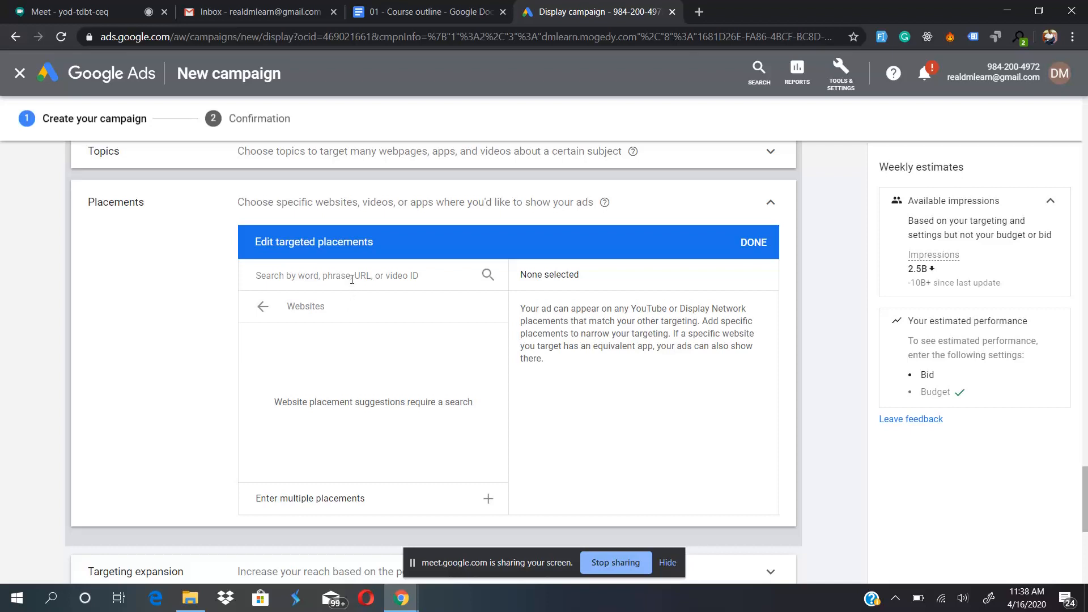
- Enter legit.ng and goal.com as multiple placements, one per line, and add both to the targeted placements
{"action": "left_click", "coordinate": [469, 499]}
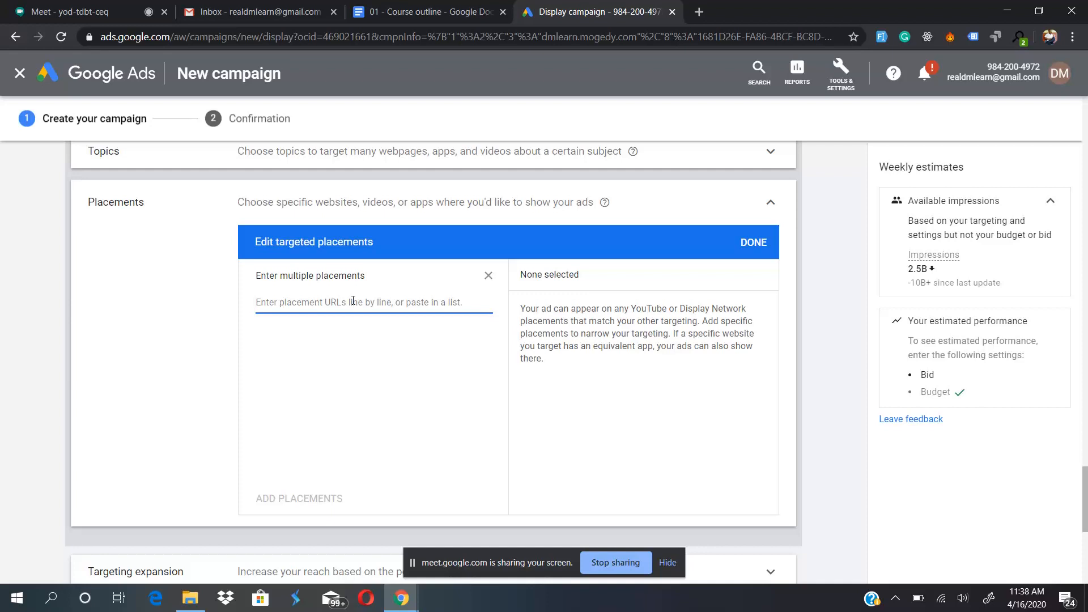
{"action": "type", "text": "legit.ng"}
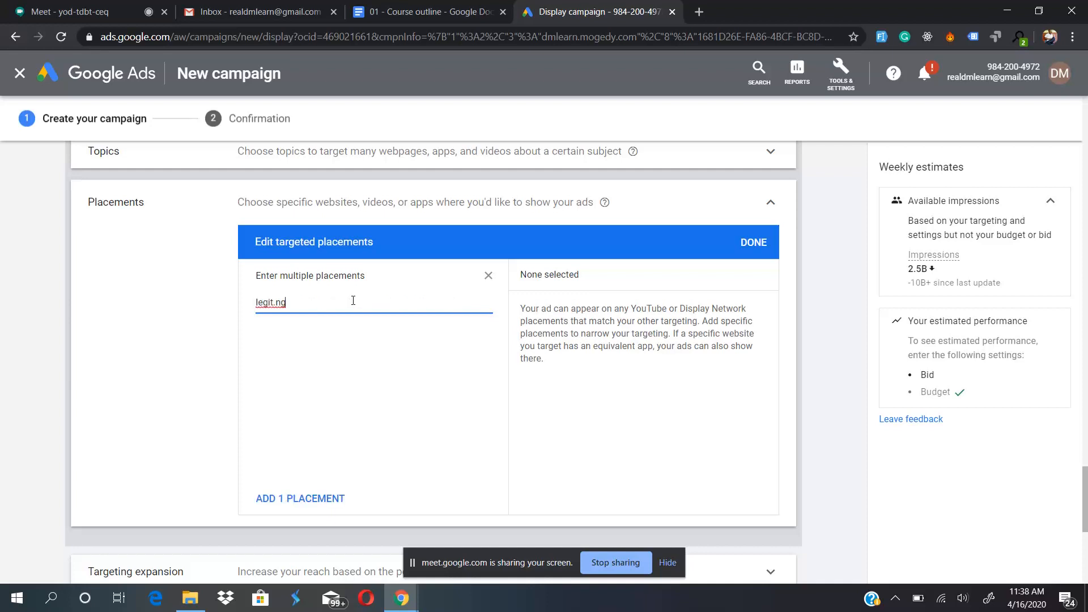
{"action": "key", "text": "Return"}
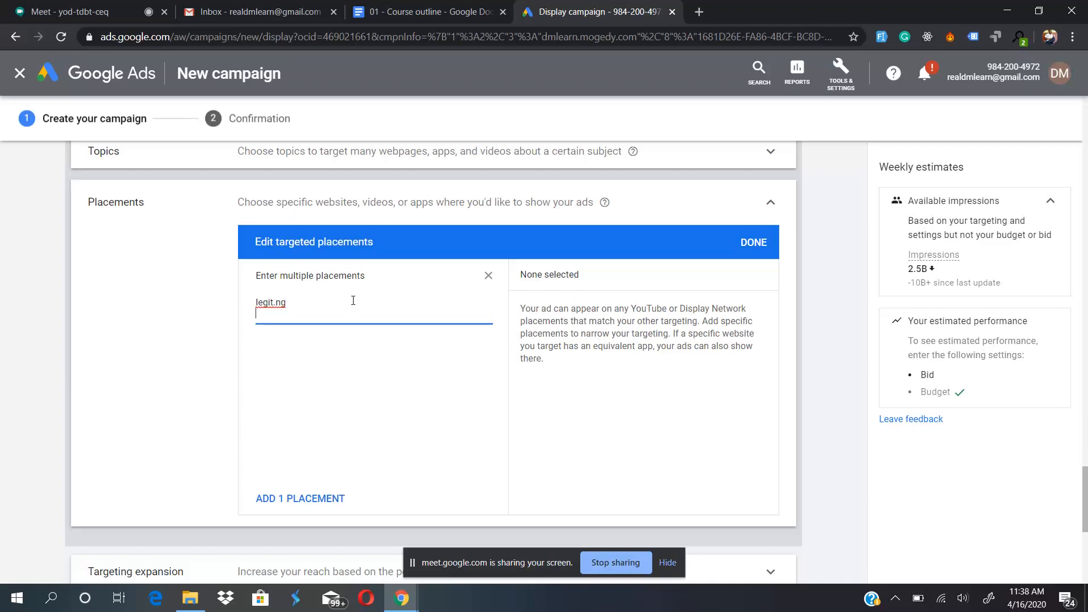
{"action": "type", "text": "goal.com"}
{"action": "key", "text": "Return"}
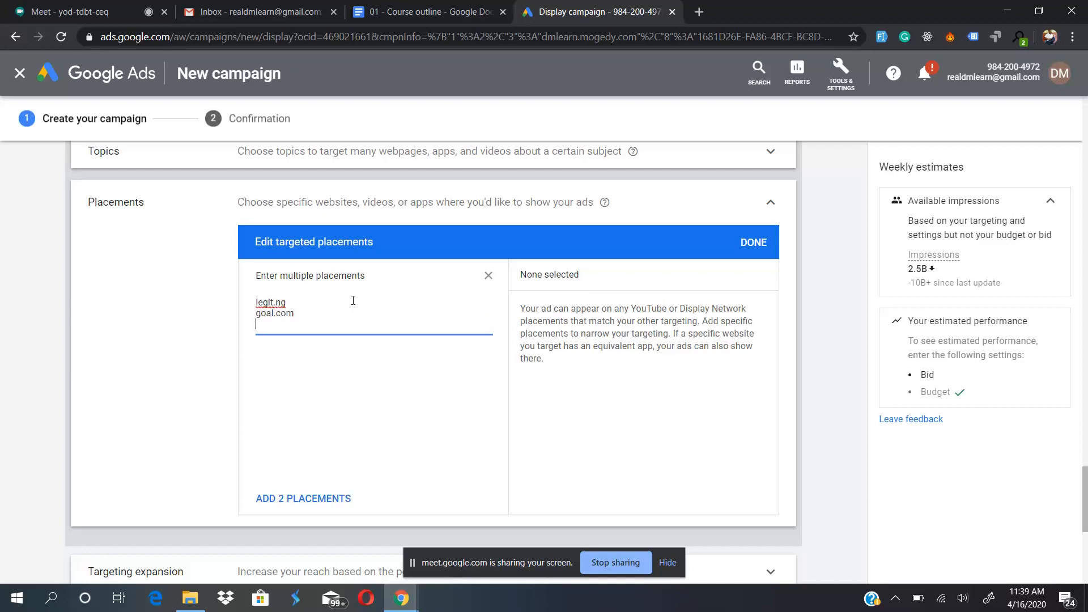
{"action": "key", "text": "BackSpace"}
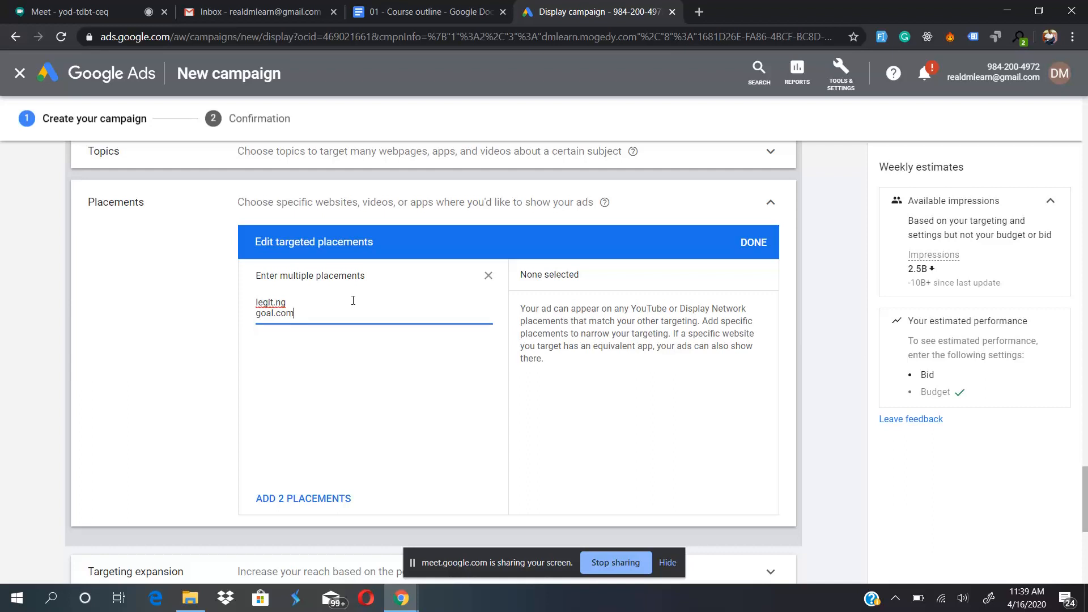
{"action": "left_click", "coordinate": [304, 499]}
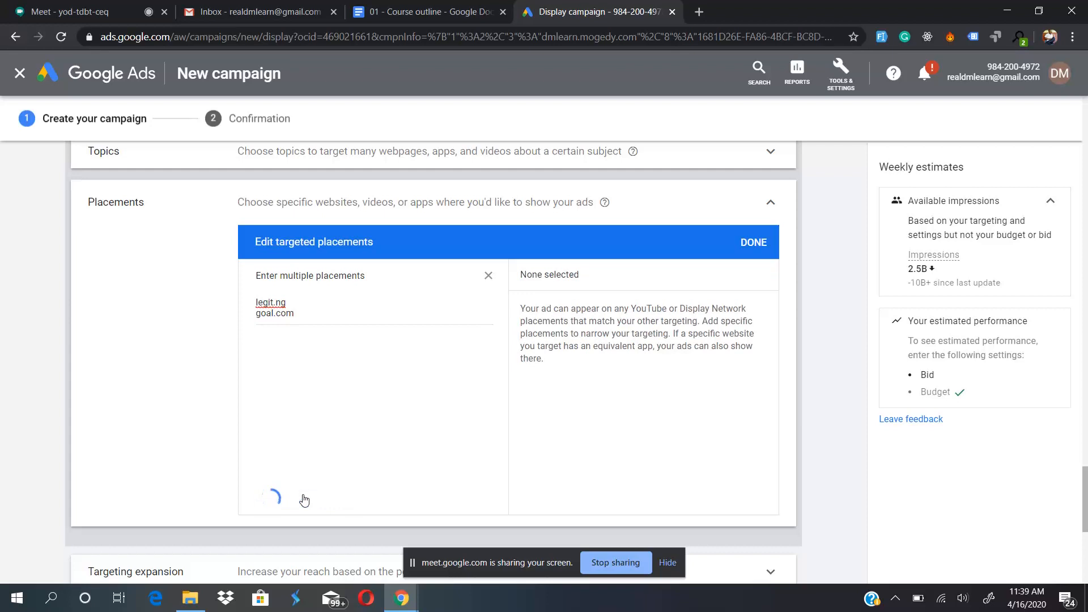
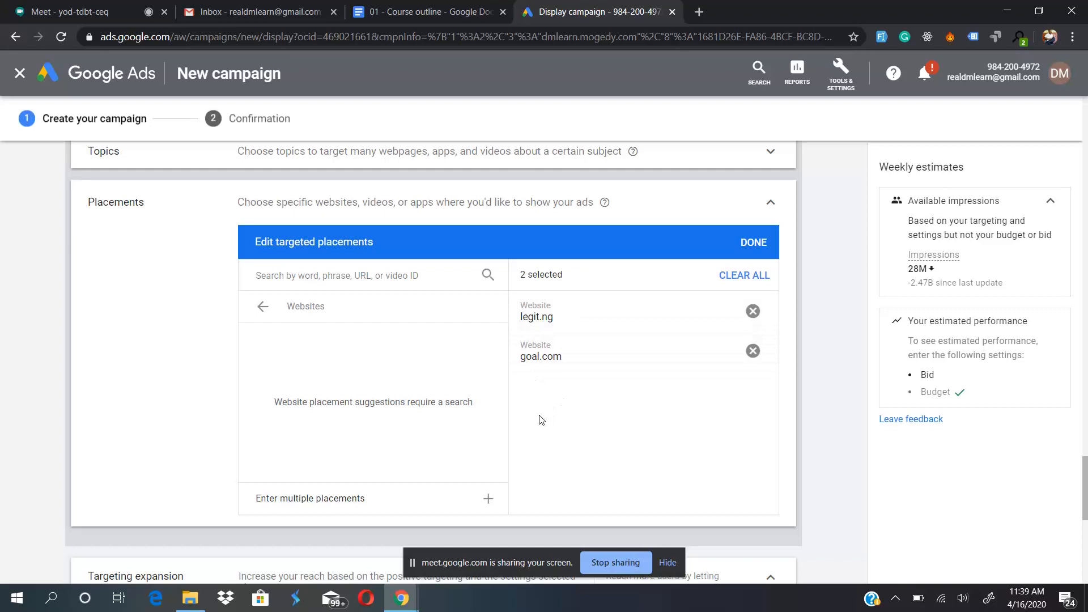
- Switch the targeted placements to the YouTube channels category and open its entry for multiple placements
{"action": "left_click", "coordinate": [261, 316]}
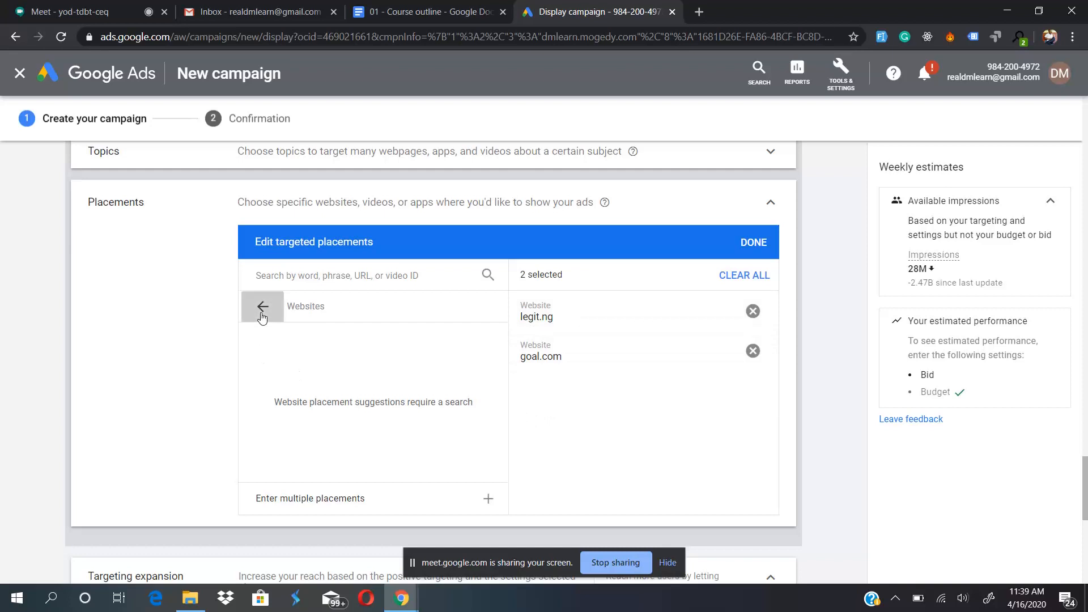
{"action": "left_click", "coordinate": [362, 332]}
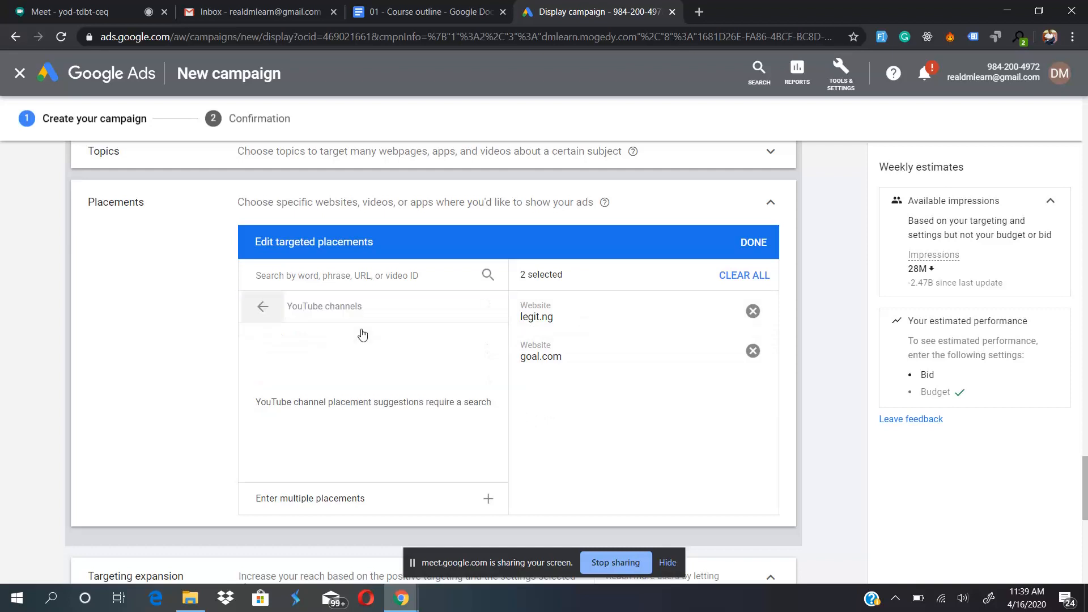
{"action": "left_click", "coordinate": [352, 504]}
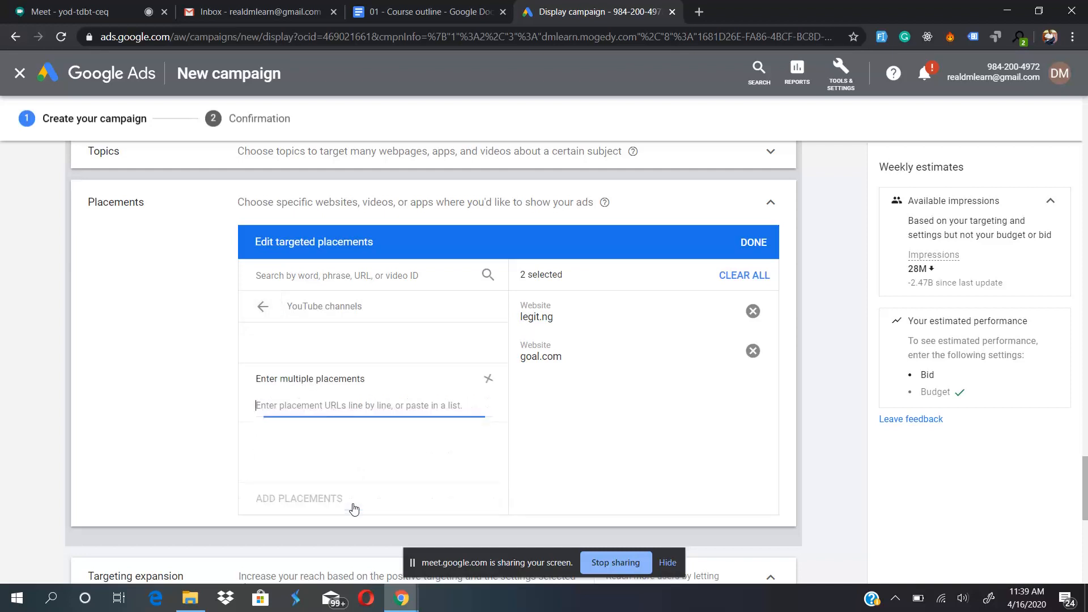
- Open YouTube alongside the campaign and go to the signed-in account's own channel page
{"action": "left_click", "coordinate": [699, 11]}
{"action": "type", "text": "youtube.com"}
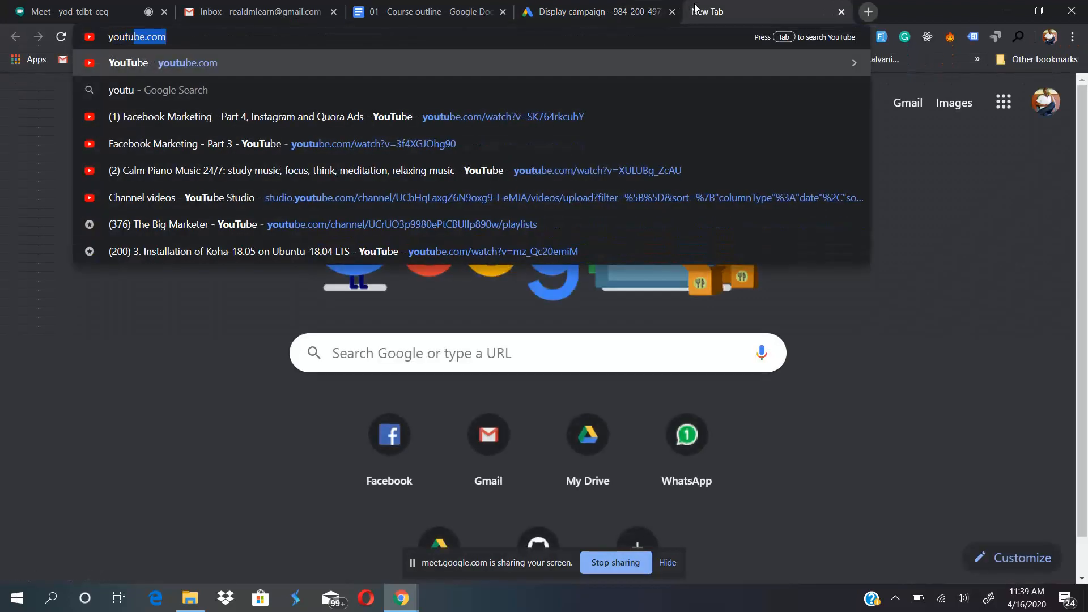
{"action": "key", "text": "Return"}
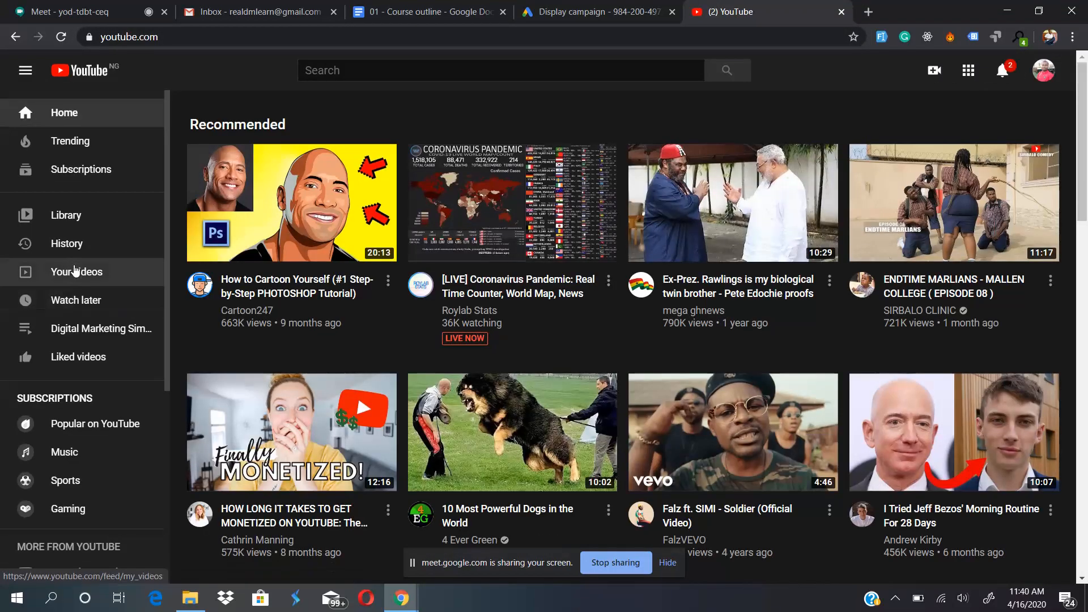
{"action": "left_click", "coordinate": [1044, 71]}
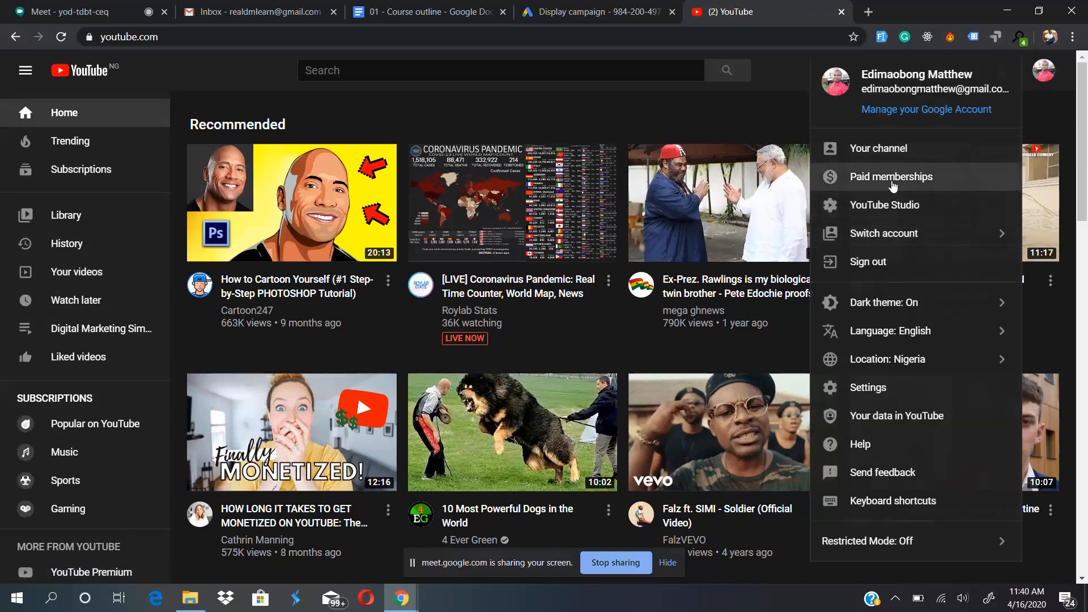
{"action": "left_click", "coordinate": [898, 148]}
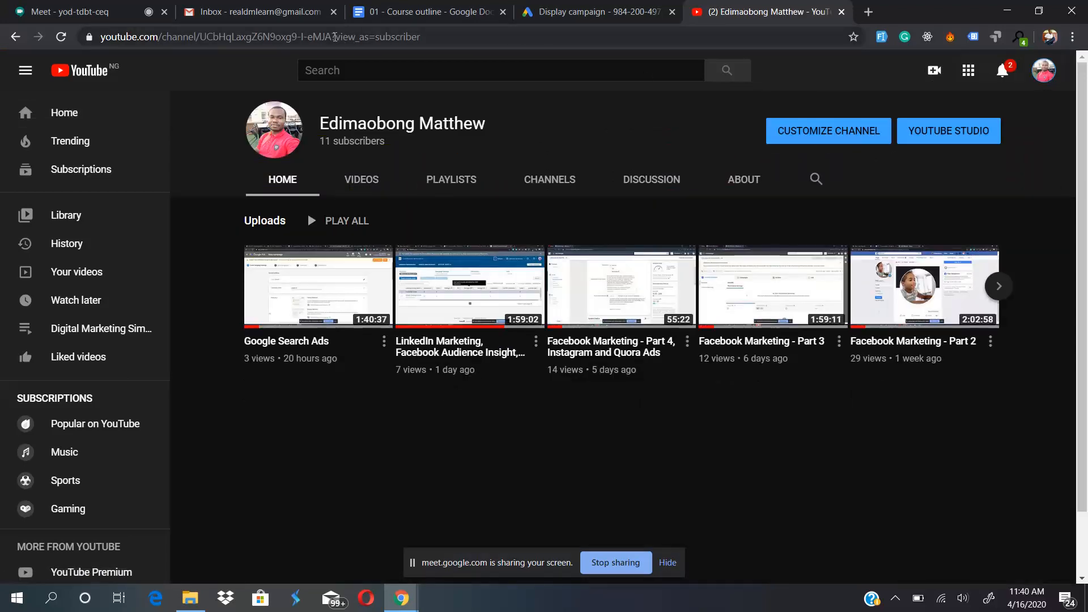
- Copy the channel URL without its view_as=subscriber parameter and add it to the campaign's targeted placements
{"action": "left_click_drag", "start_coordinate": [333, 37], "coordinate": [476, 37]}
{"action": "key", "text": "BackSpace"}
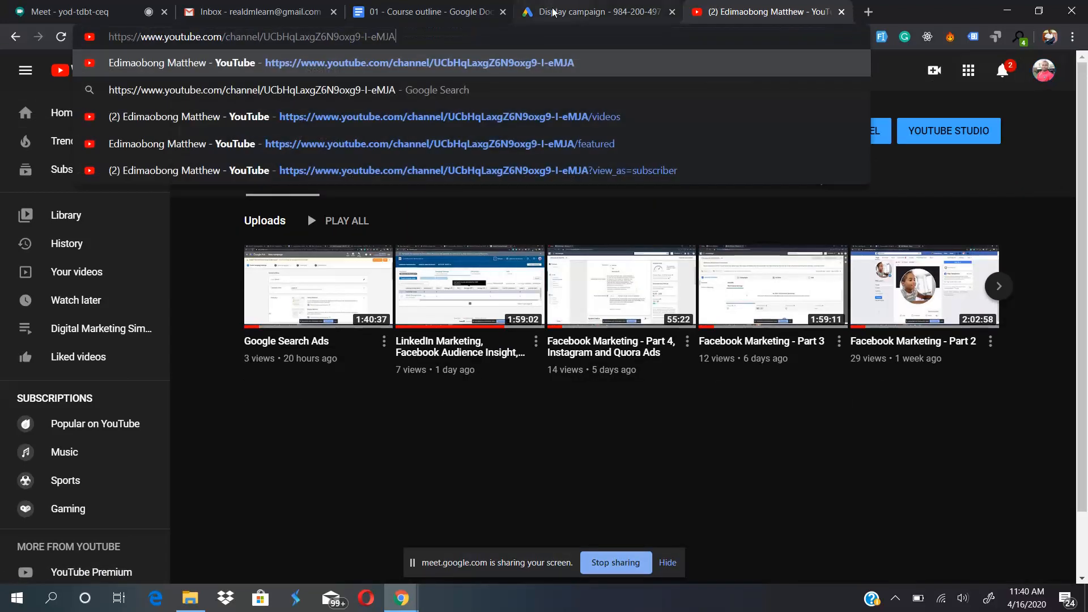
{"action": "key", "text": "Return"}
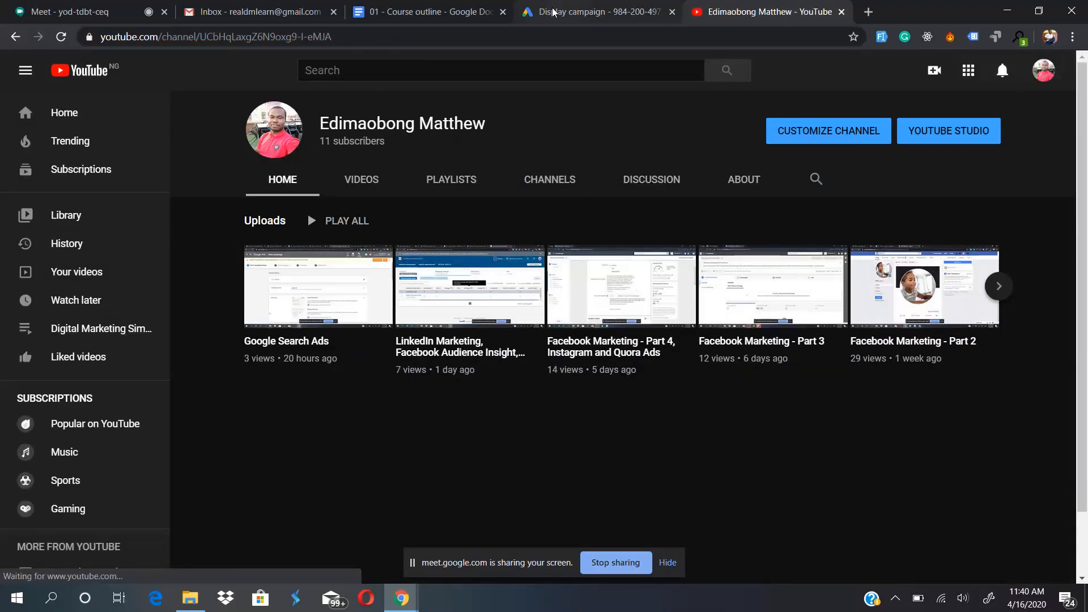
{"action": "left_click", "coordinate": [550, 6]}
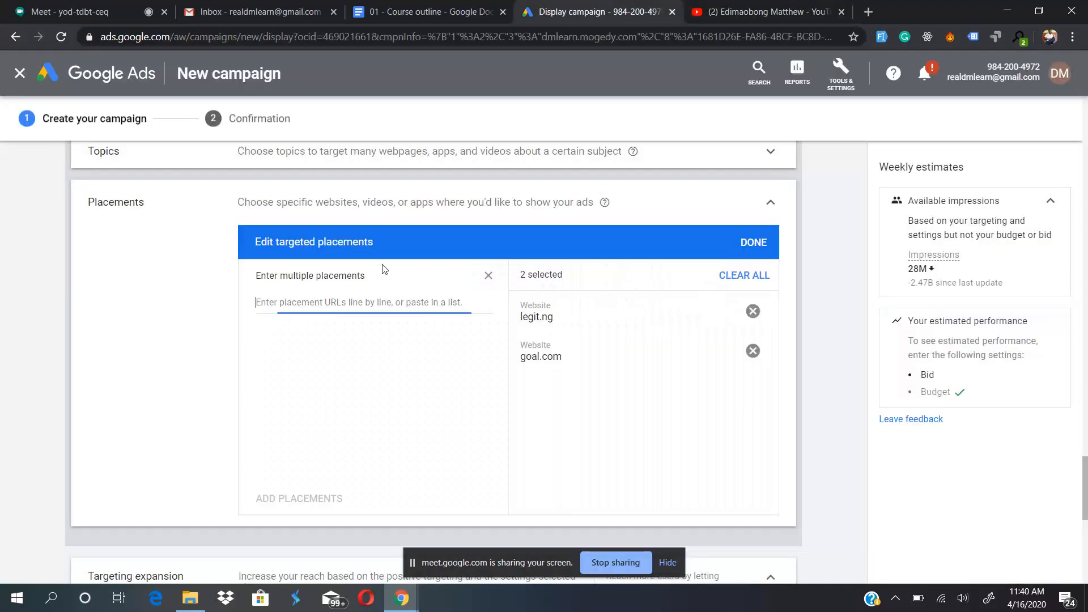
{"action": "type", "text": "https://www.youtube.com/channel/UCbHqLaxgZ6N9oxg9-I-eMJA"}
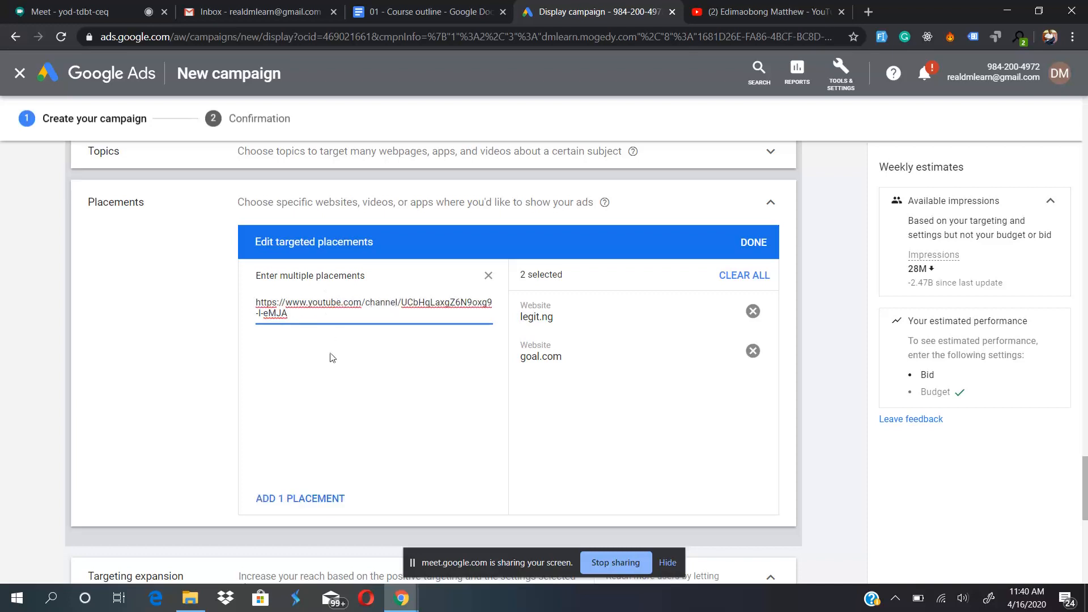
{"action": "left_click", "coordinate": [294, 498]}
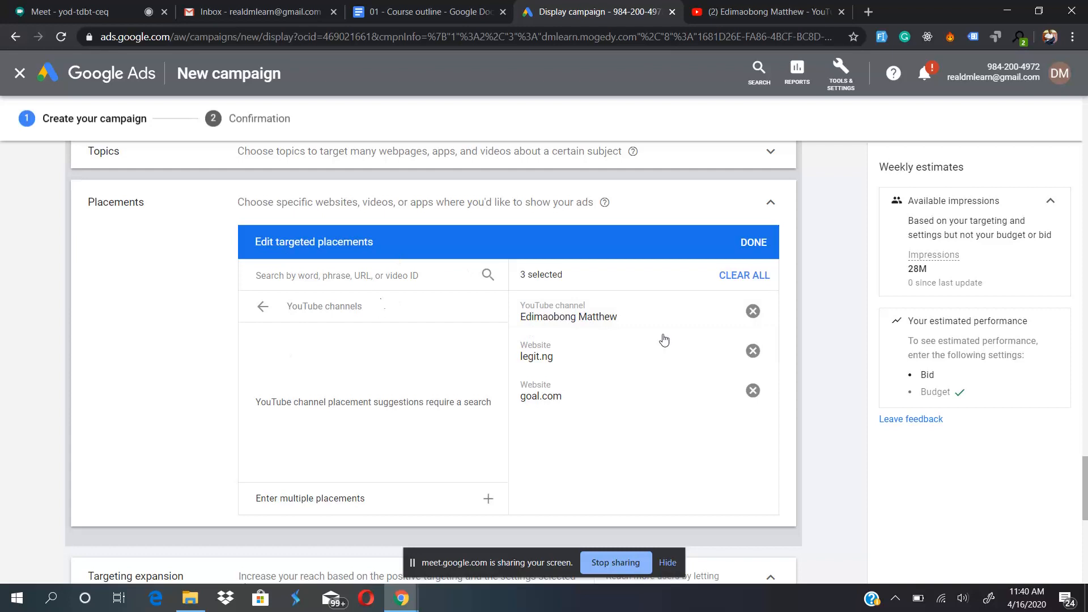
- Open the YouTube videos placement category, and open the channel's Google Search Ads video on YouTube
{"action": "left_click", "coordinate": [261, 309]}
{"action": "left_click", "coordinate": [356, 358]}
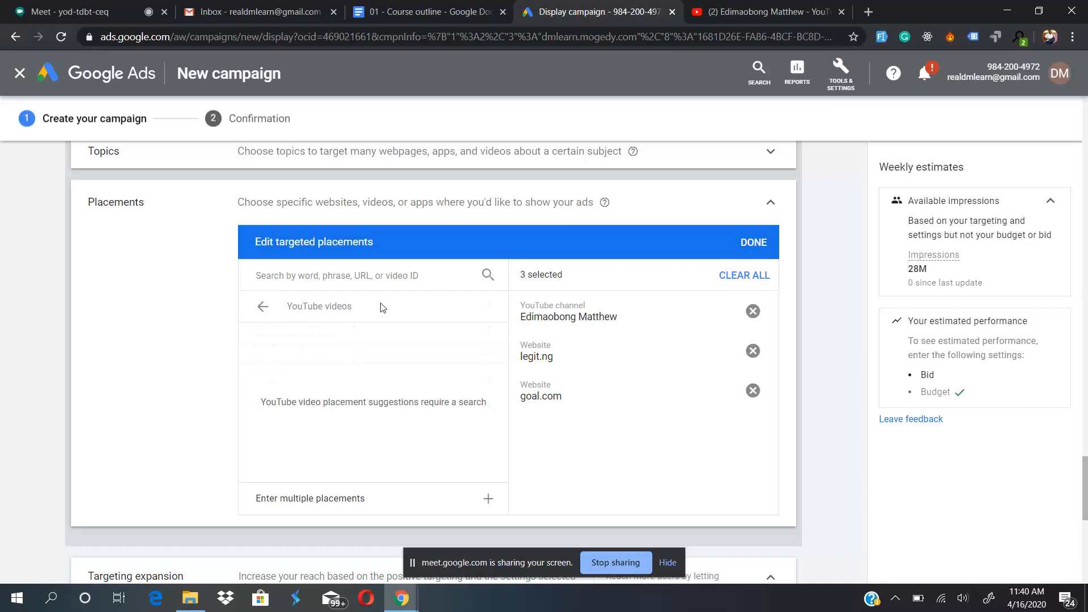
{"action": "key", "text": "ctrl+Tab"}
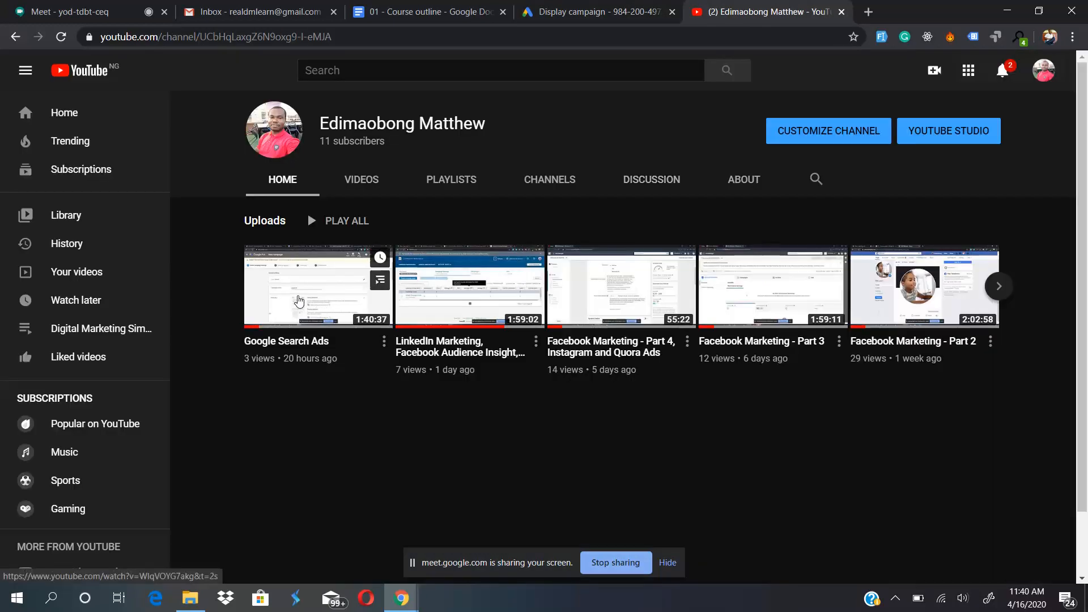
{"action": "left_click", "coordinate": [299, 301]}
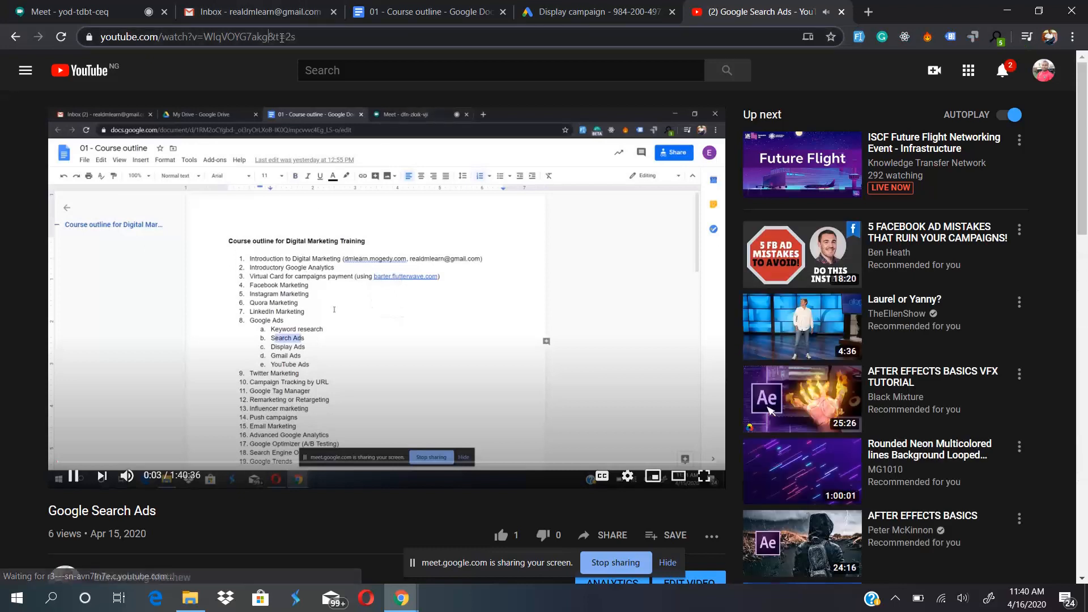
- Pause the Google Search Ads video and copy its URL without the &t=2s time parameter
{"action": "left_click_drag", "start_coordinate": [282, 37], "coordinate": [299, 37]}
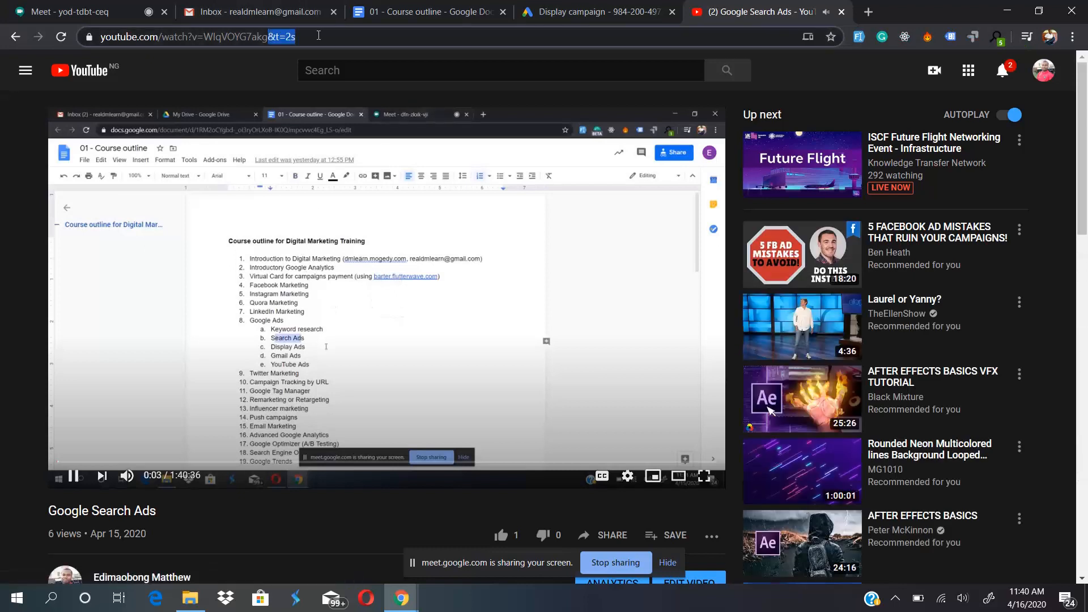
{"action": "left_click", "coordinate": [312, 322]}
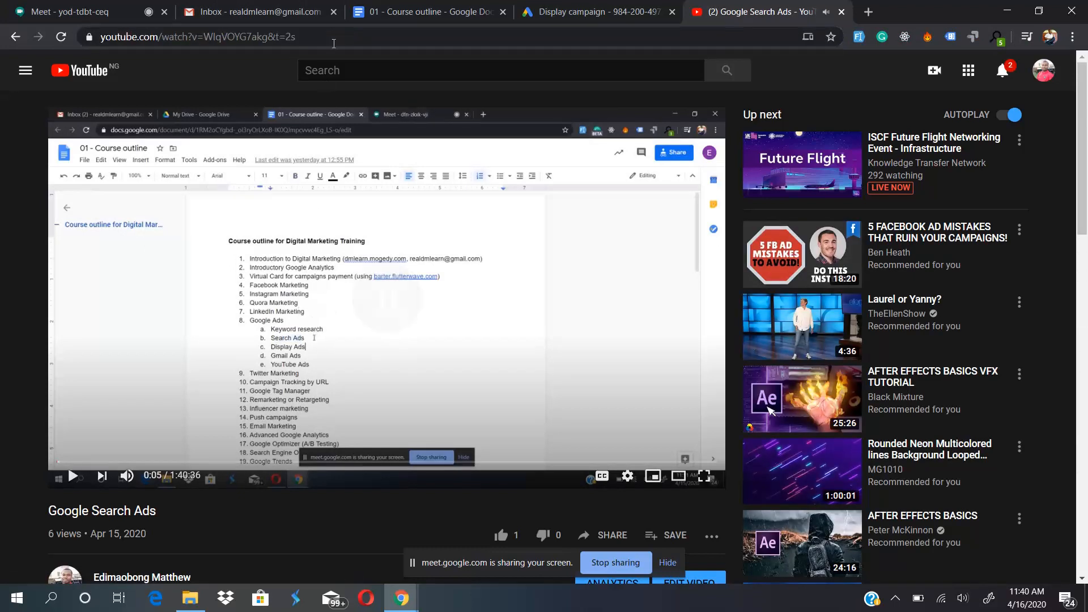
{"action": "left_click_drag", "start_coordinate": [272, 36], "coordinate": [313, 37]}
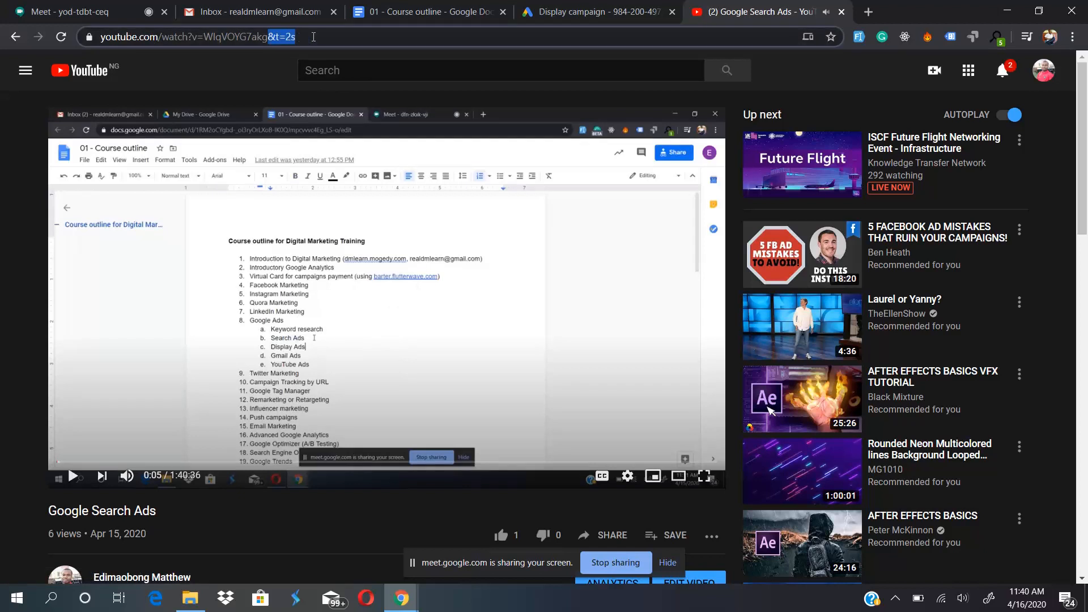
{"action": "key", "text": "BackSpace"}
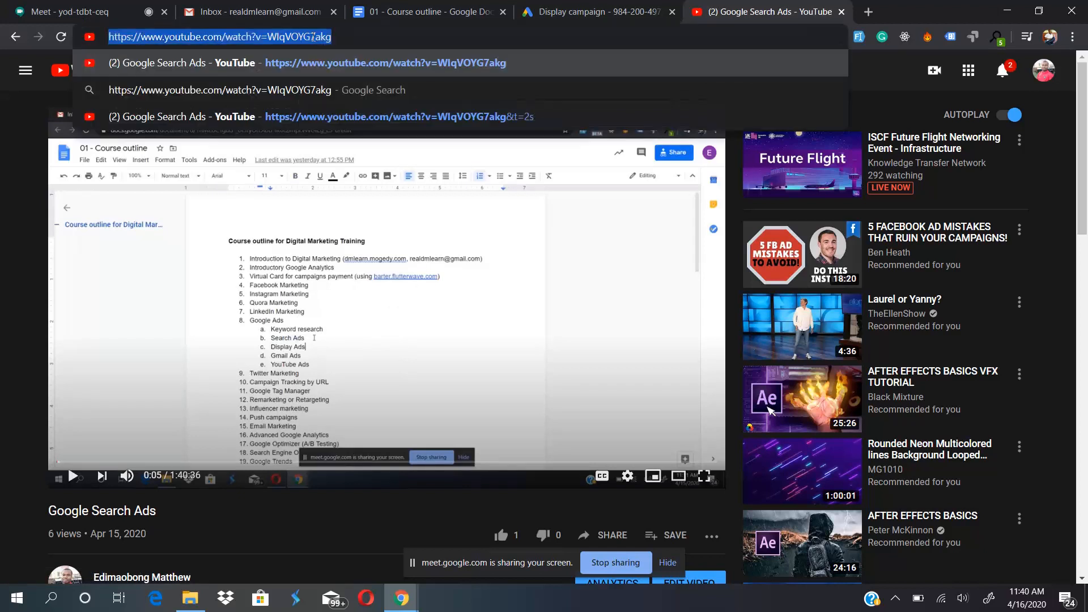
{"action": "key", "text": "Return"}
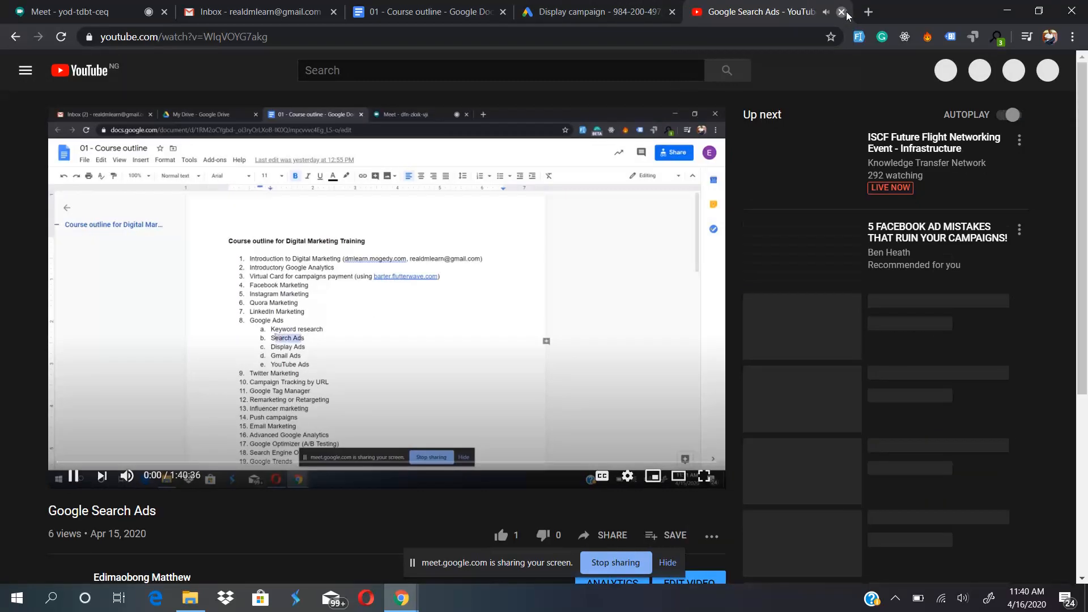
- Close YouTube and add the copied Google Search Ads video URL to the campaign's targeted placements
{"action": "left_click", "coordinate": [843, 13]}
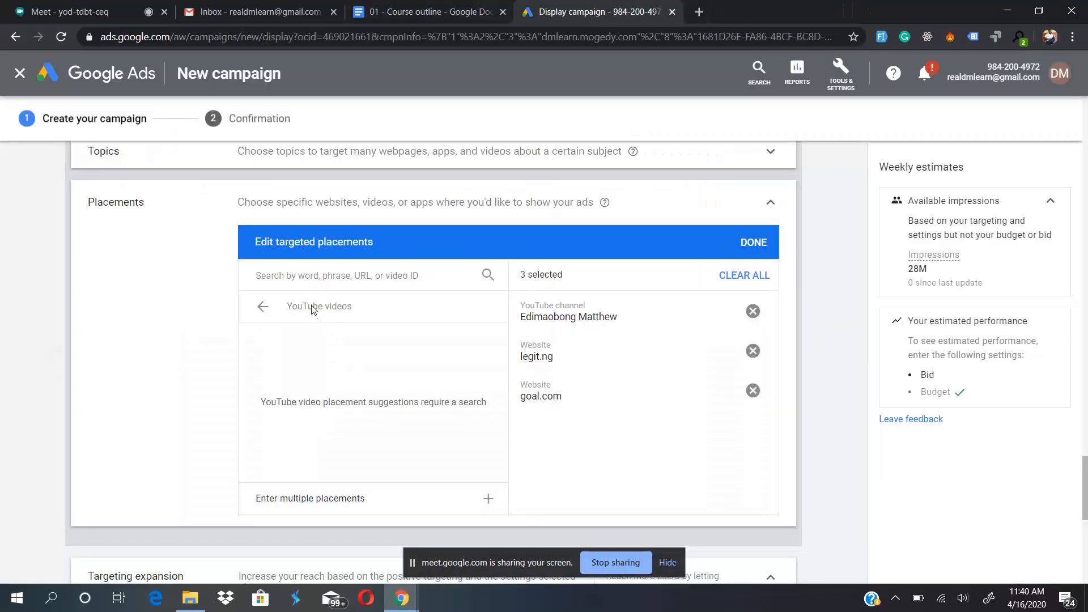
{"action": "left_click", "coordinate": [356, 499]}
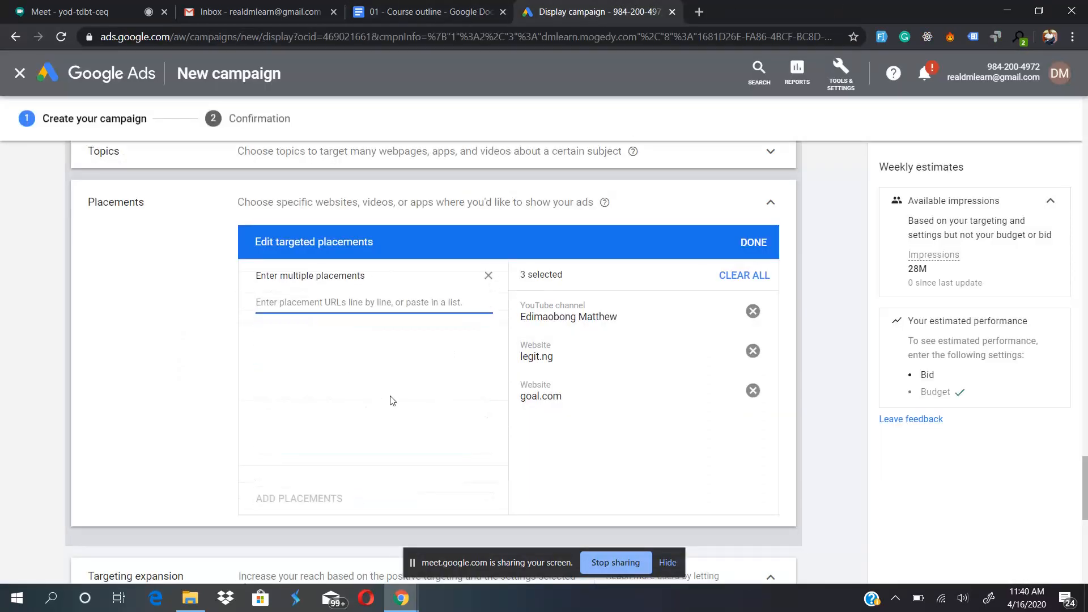
{"action": "type", "text": "https://www.youtube.com/watch?v=WlqVOYG7akg"}
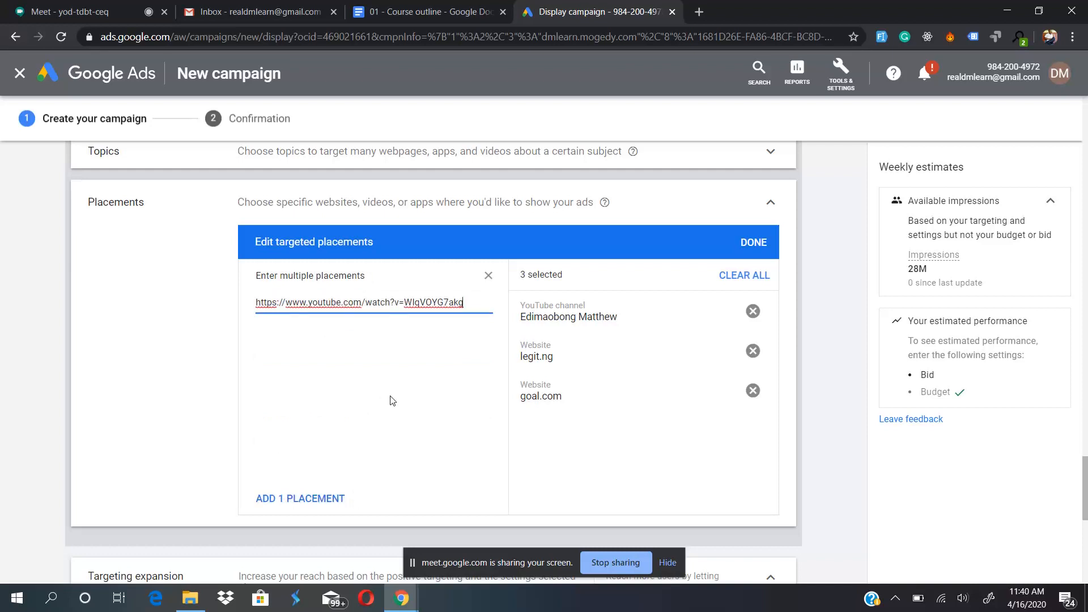
{"action": "left_click", "coordinate": [281, 500]}
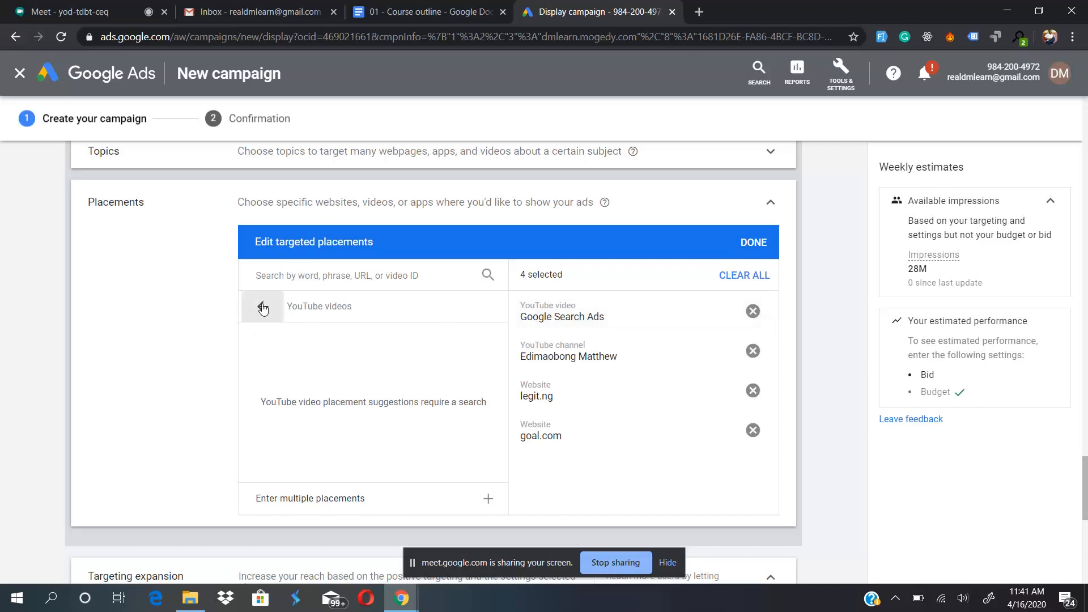
- Switch the targeted placements to the Apps category and open its entry for multiple placements
{"action": "left_click", "coordinate": [262, 308]}
{"action": "left_click", "coordinate": [311, 381]}
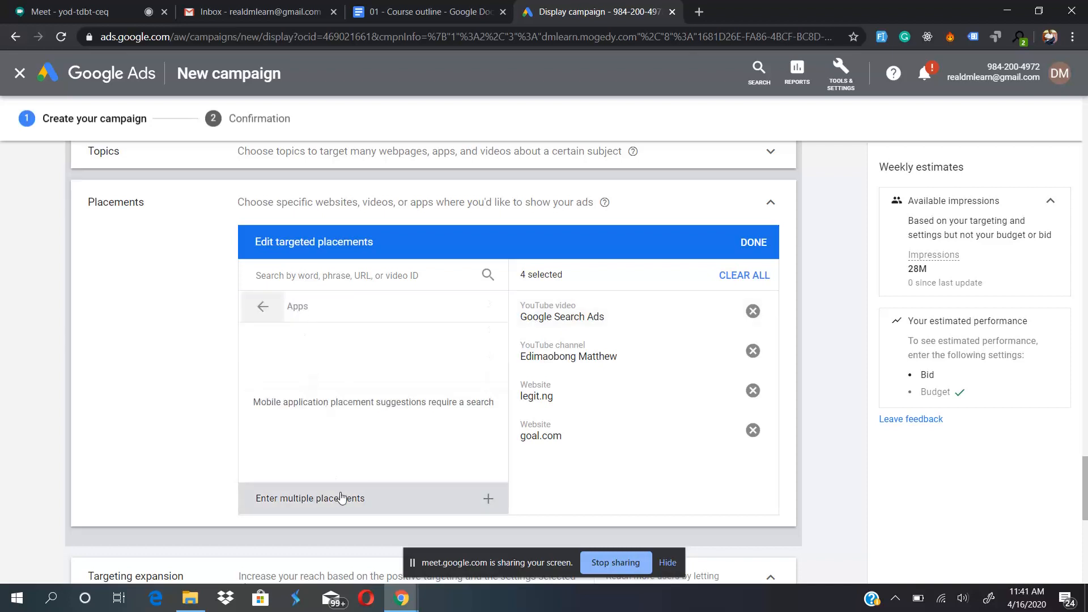
{"action": "left_click", "coordinate": [366, 498]}
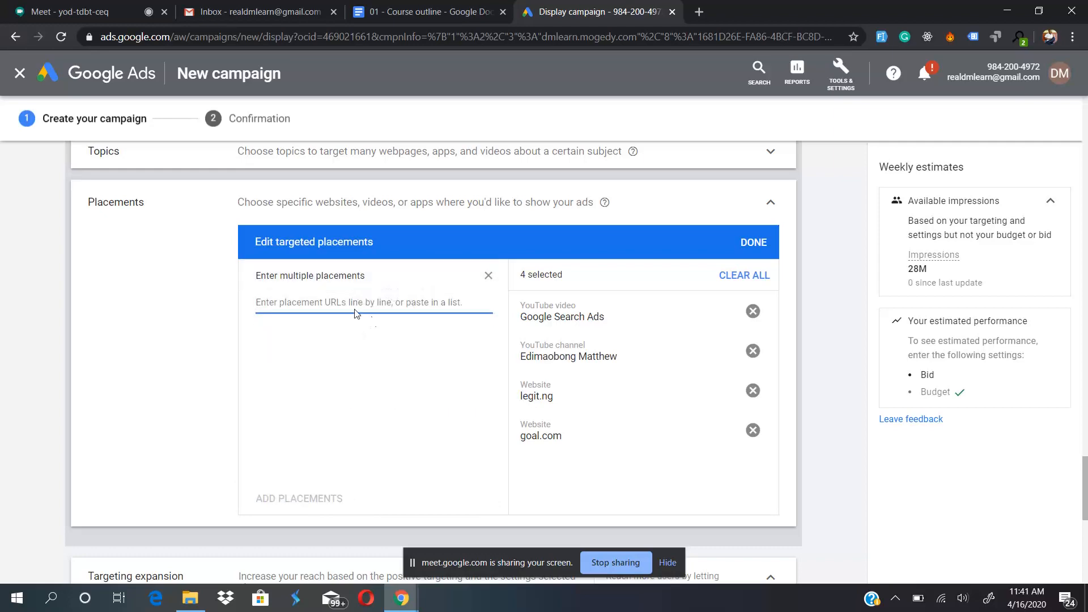
- Search Google for "google play store tiktok" and open the TikTok app's Google Play page
{"action": "left_click", "coordinate": [698, 11]}
{"action": "type", "text": "pla"}
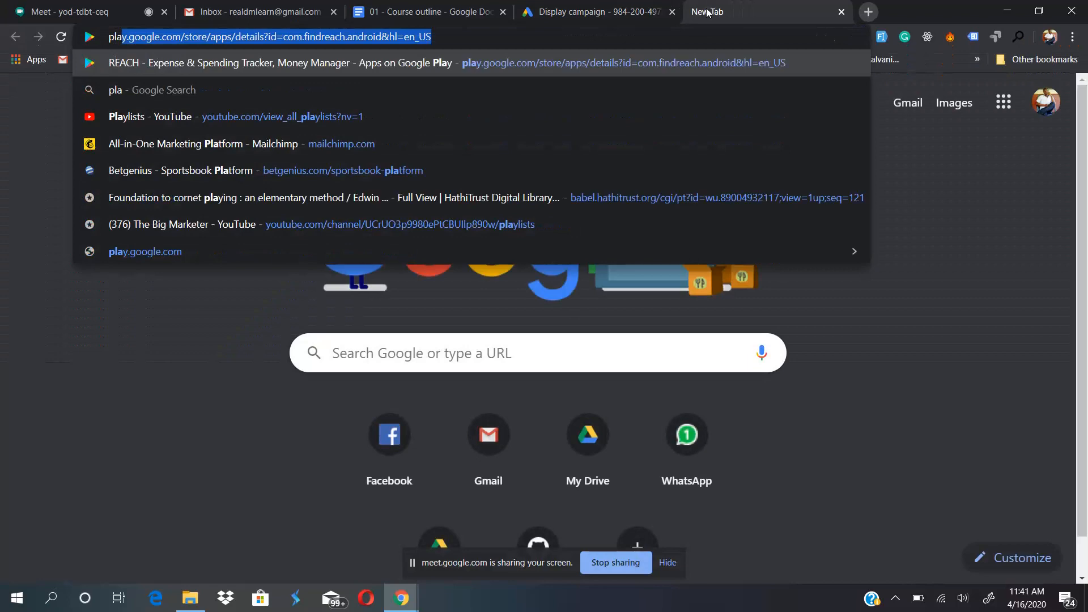
{"action": "key", "text": "BackSpace"}
{"action": "key", "text": "BackSpace"}
{"action": "key", "text": "BackSpace"}
{"action": "key", "text": "BackSpace"}
{"action": "type", "text": "google"}
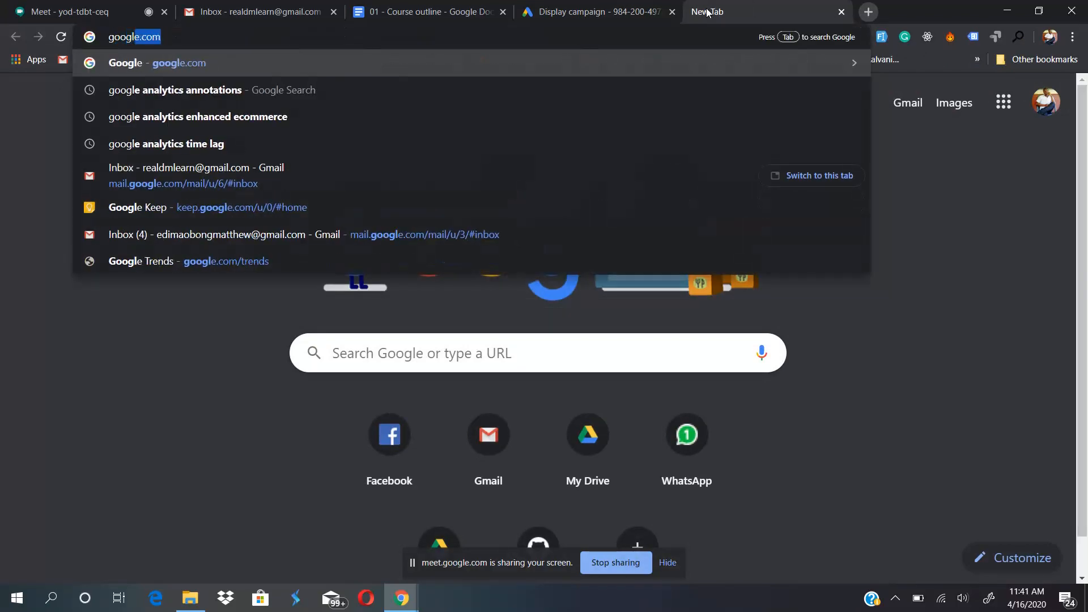
{"action": "type", "text": " play "}
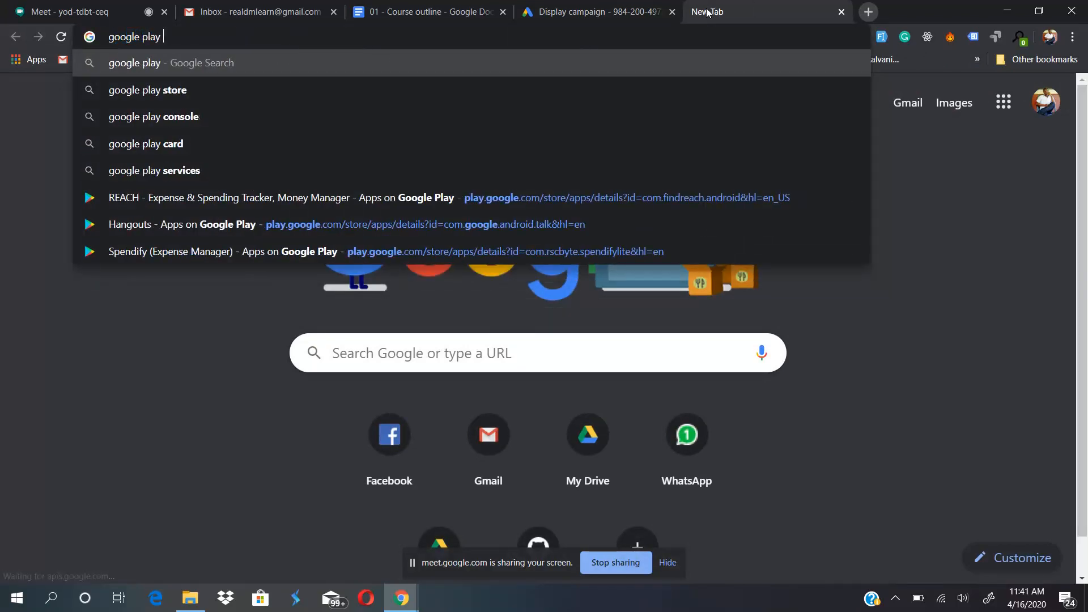
{"action": "type", "text": "store"}
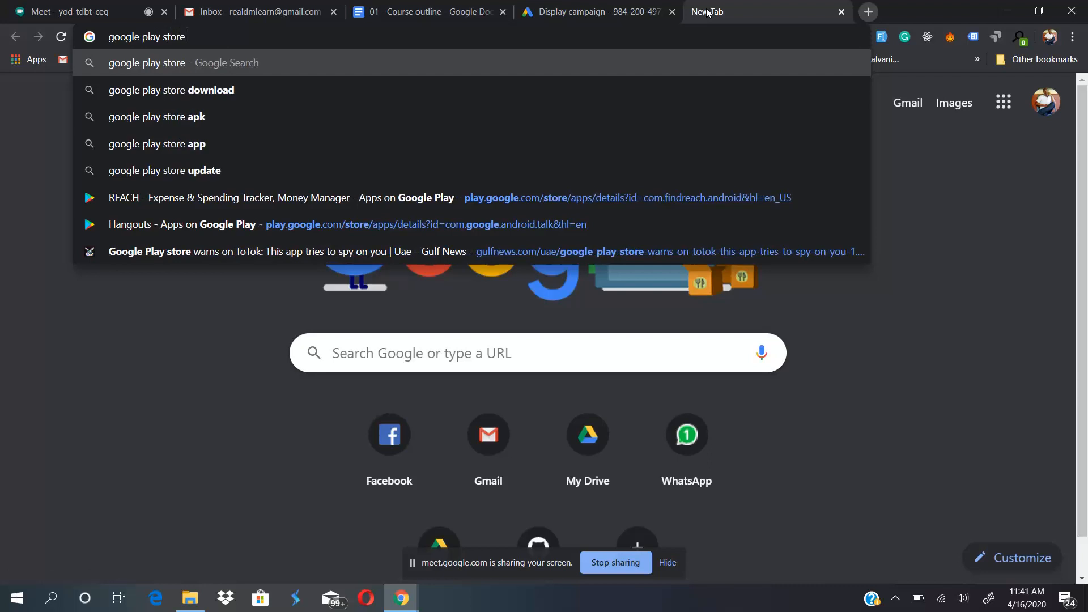
{"action": "type", "text": " tiktok"}
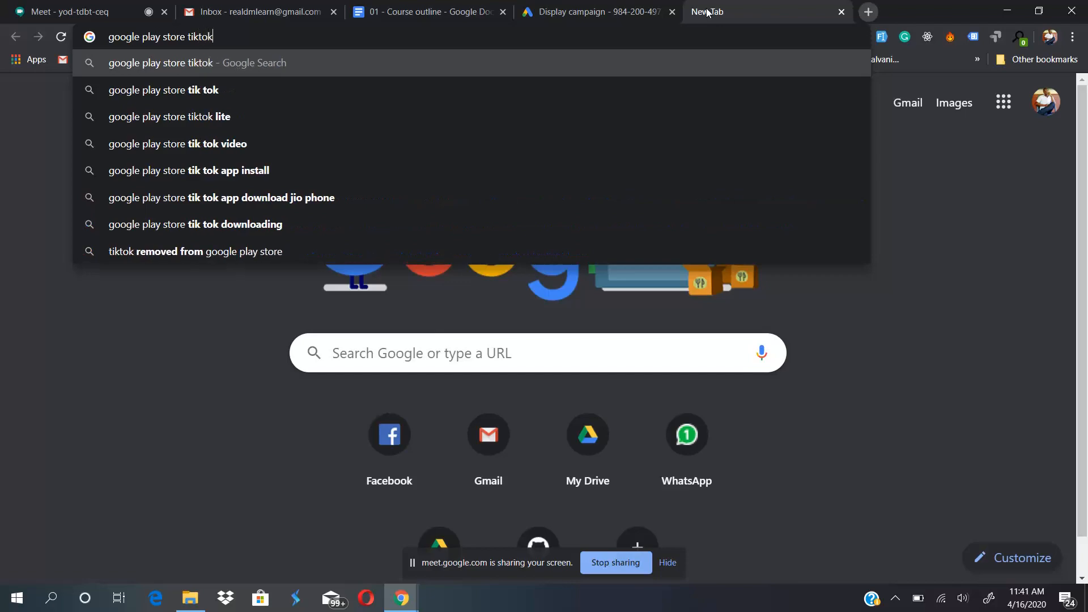
{"action": "key", "text": "Return"}
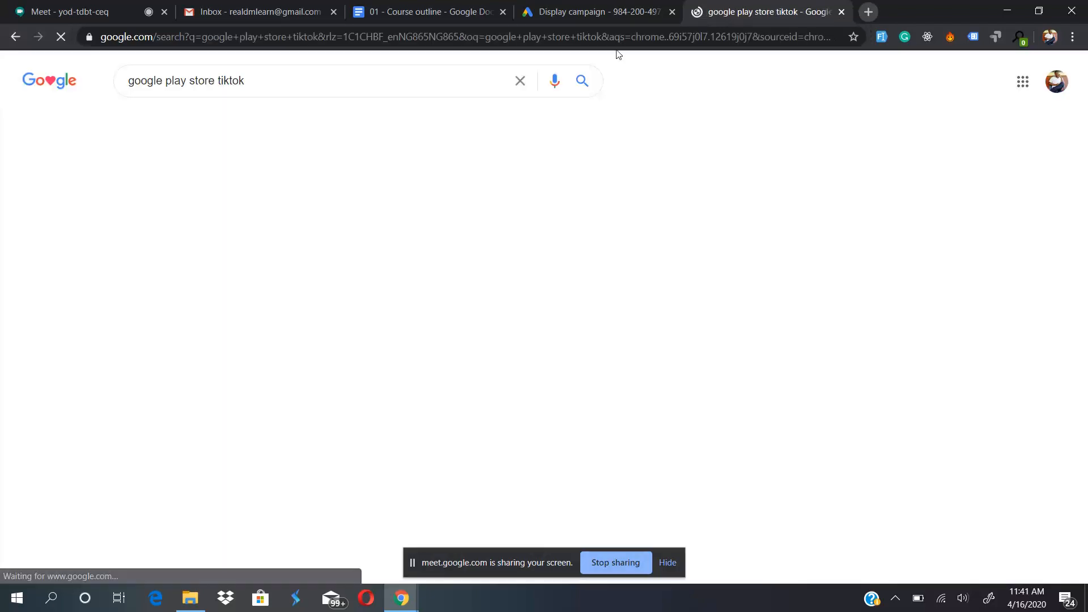
{"action": "left_click", "coordinate": [247, 206]}
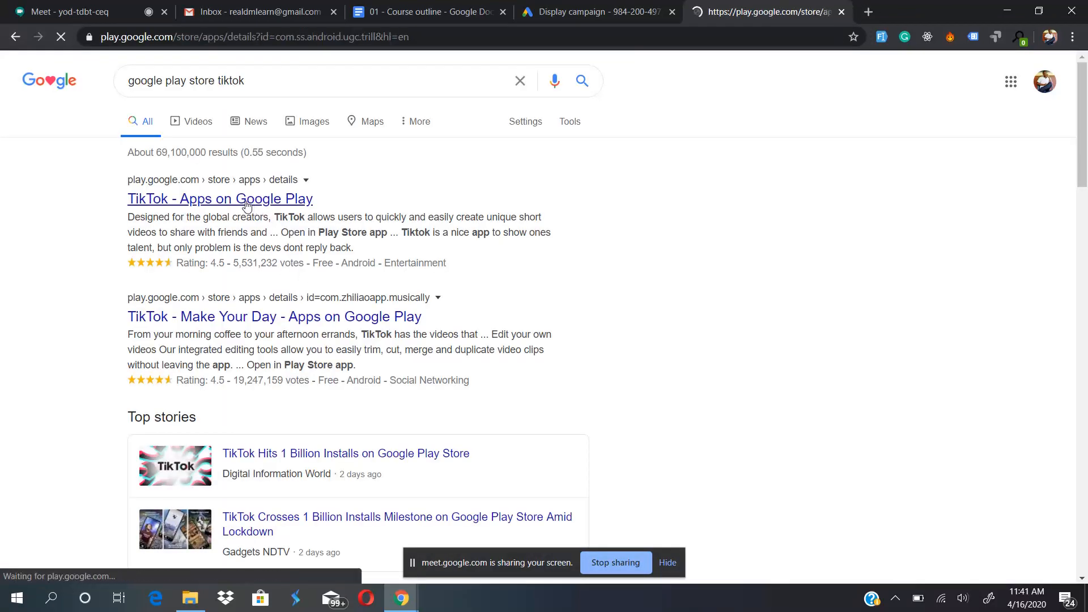
- Copy the TikTok app's Google Play URL and add it to the campaign's targeted placements
{"action": "left_click", "coordinate": [414, 38]}
{"action": "key", "text": "ctrl+c"}
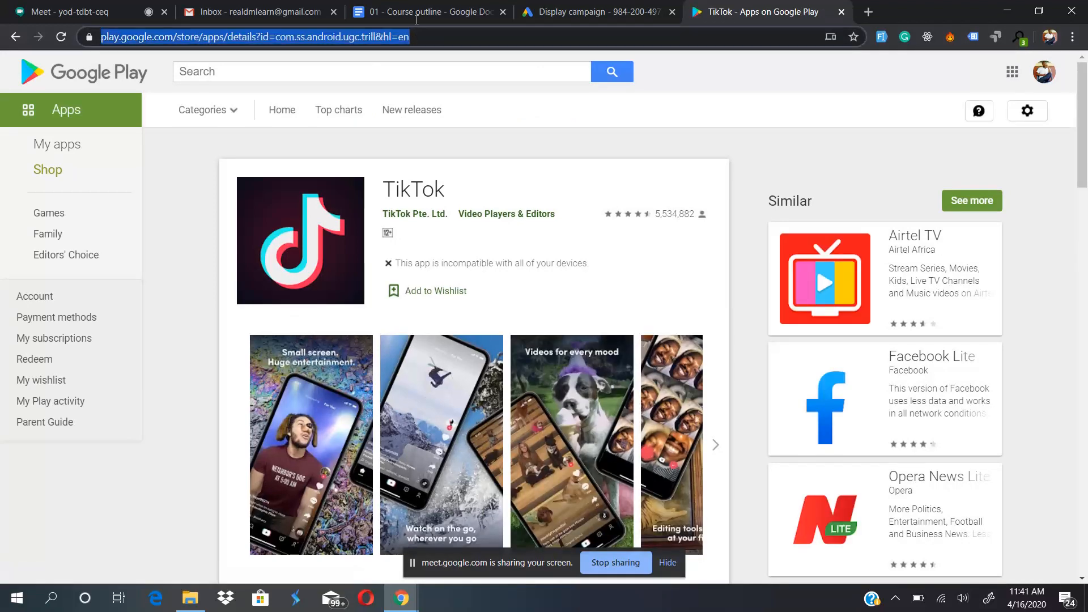
{"action": "left_click", "coordinate": [633, 6]}
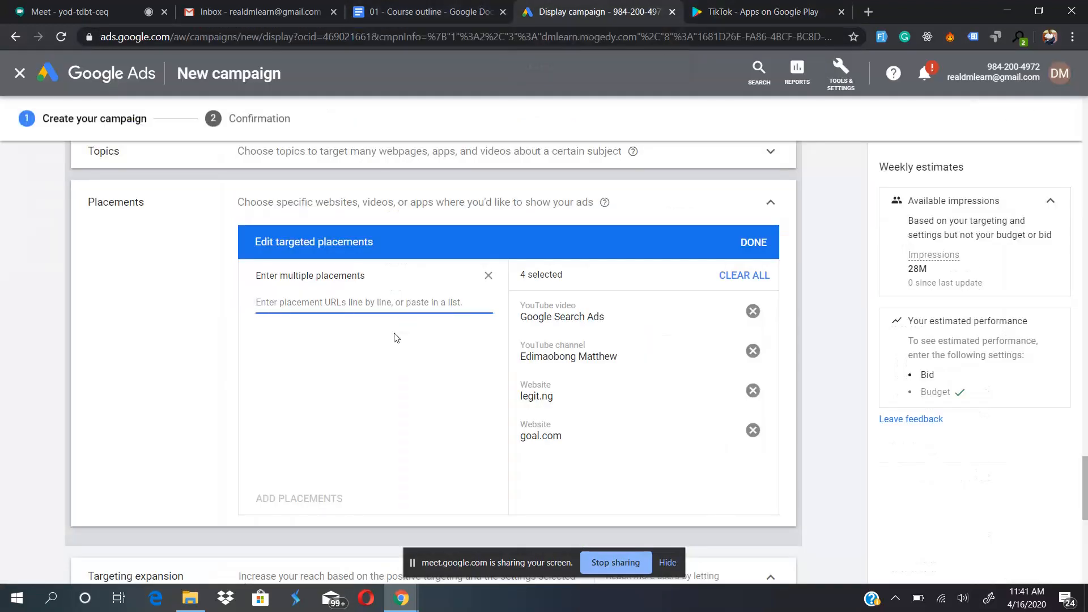
{"action": "key", "text": "ctrl+v"}
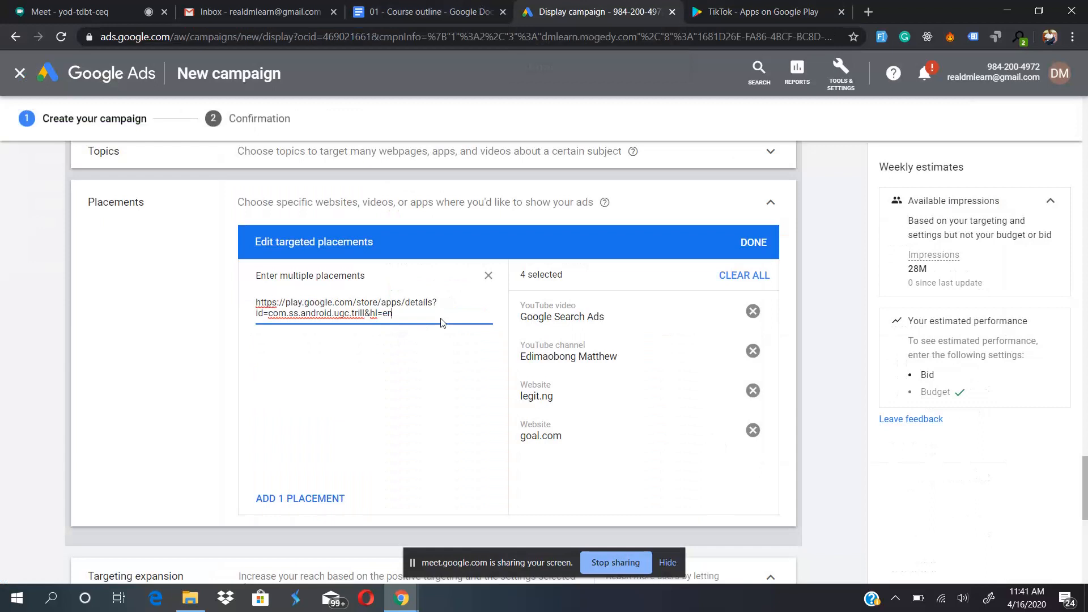
{"action": "left_click", "coordinate": [297, 501]}
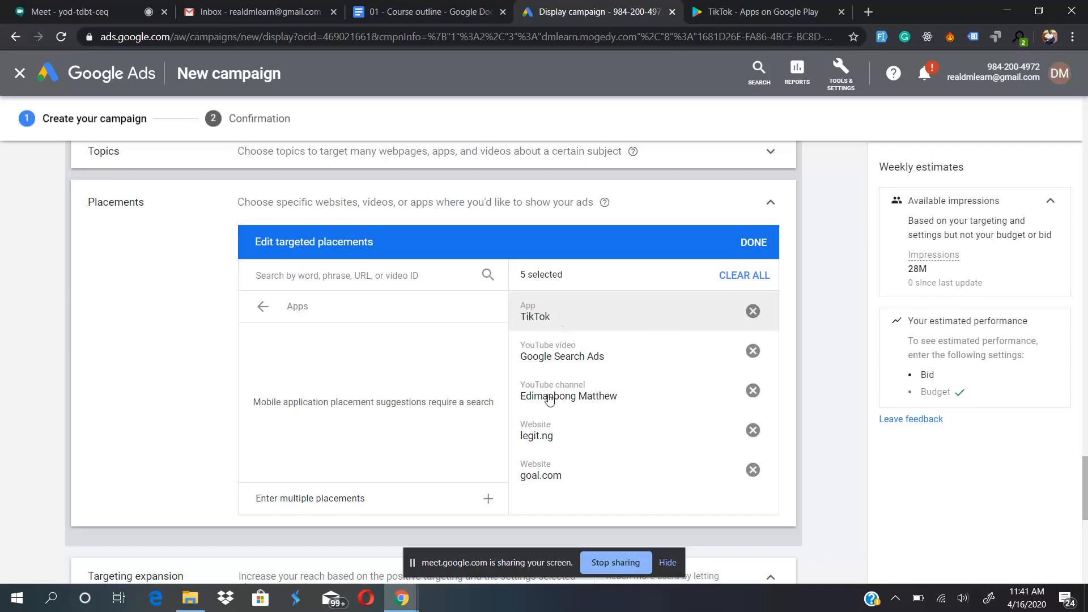
- Open the app categories for placements and examine the categories listed under Apple App Store
{"action": "left_click", "coordinate": [261, 307]}
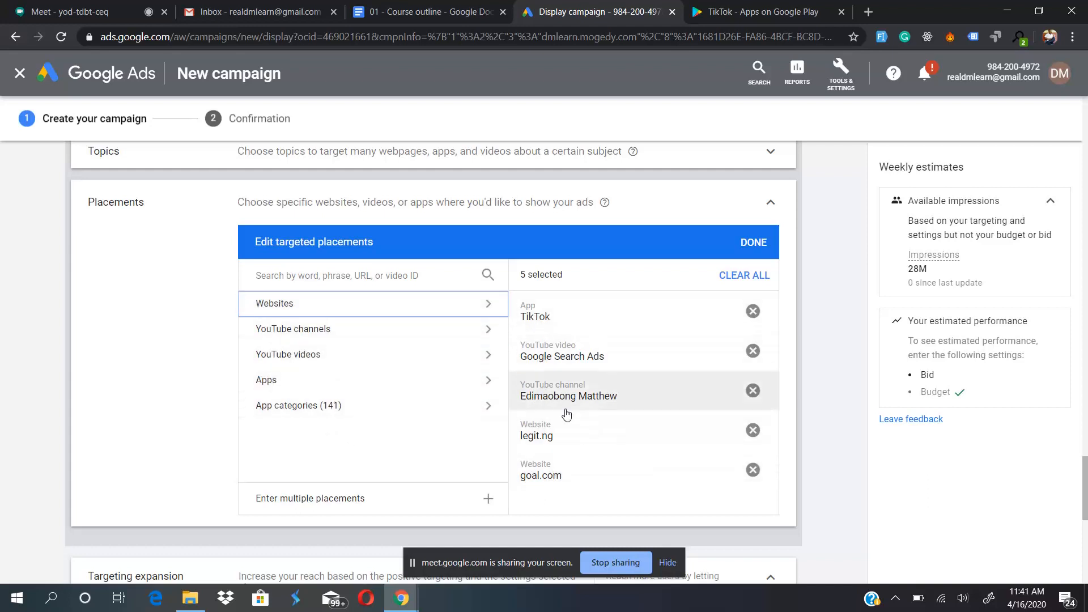
{"action": "left_click", "coordinate": [350, 406]}
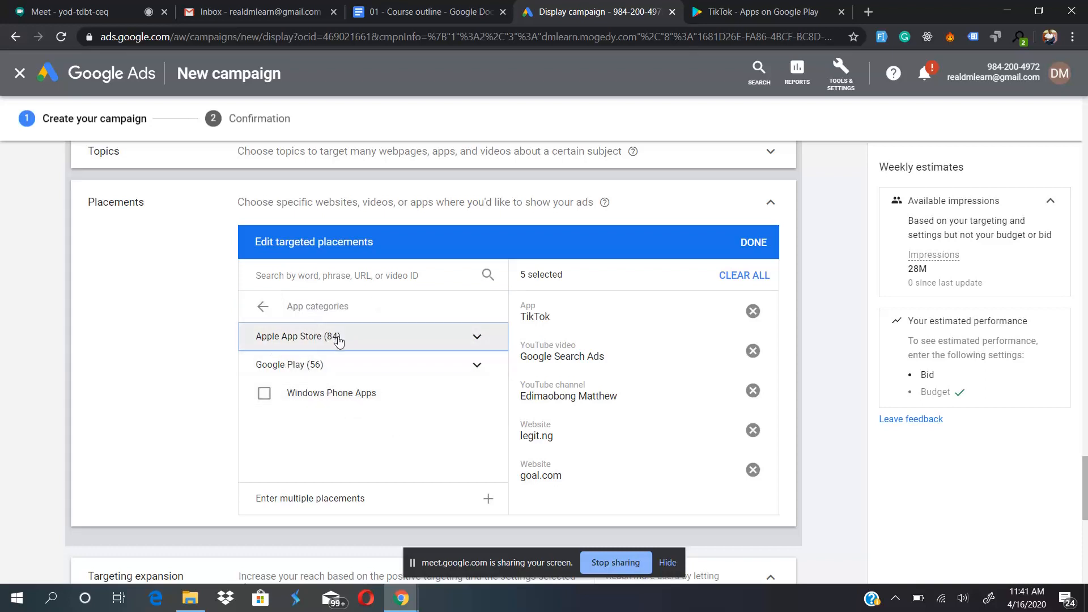
{"action": "left_click", "coordinate": [413, 334]}
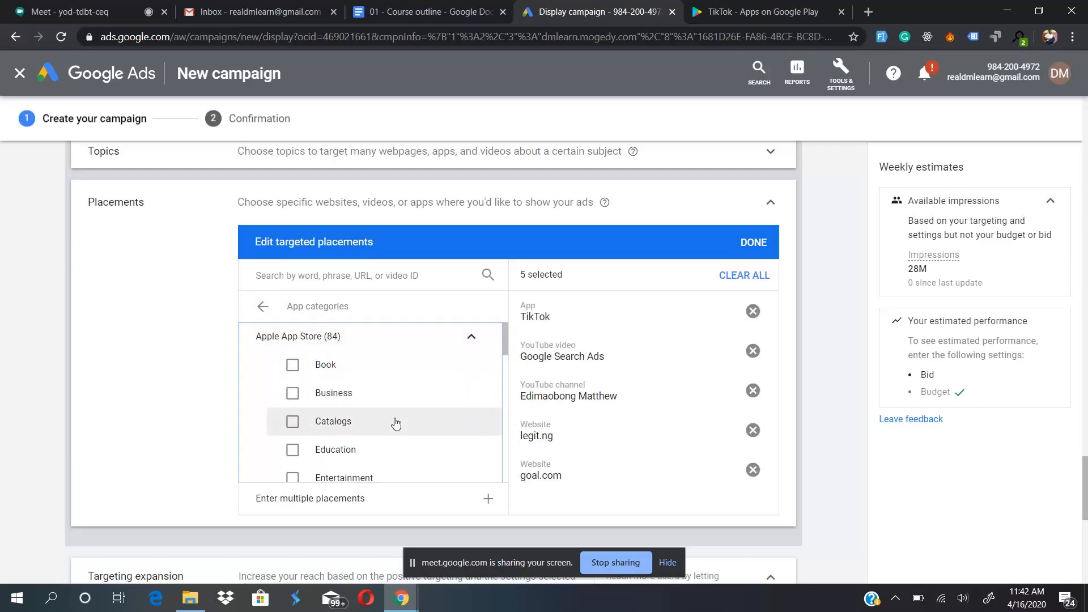
{"action": "scroll", "coordinate": [397, 422], "scroll_direction": "down", "scroll_amount": 2}
{"action": "scroll", "coordinate": [396, 422], "scroll_direction": "down", "scroll_amount": 2}
{"action": "scroll", "coordinate": [397, 422], "scroll_direction": "up", "scroll_amount": 4}
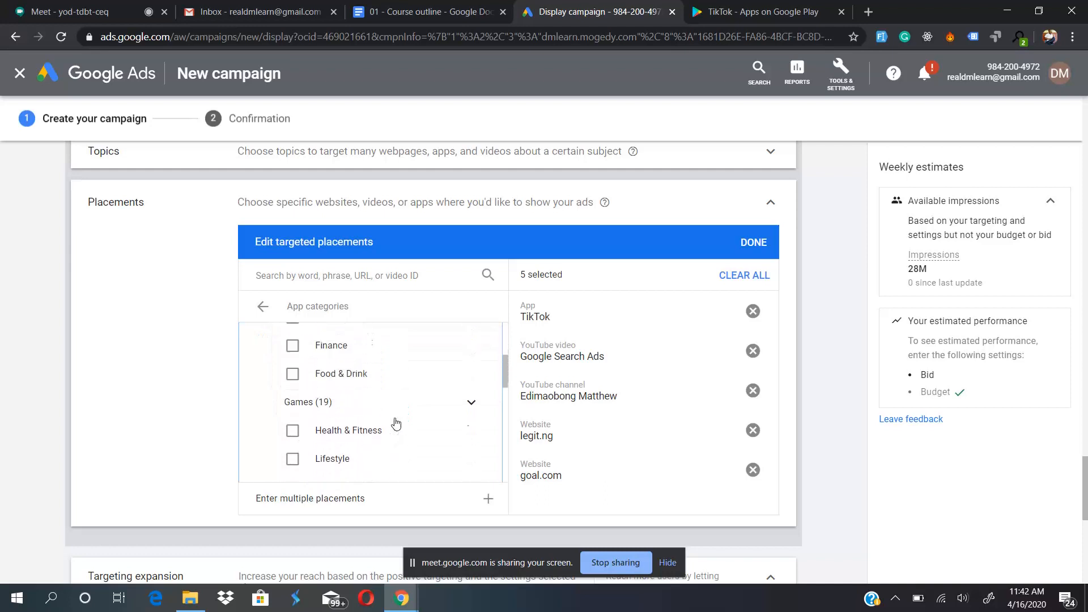
{"action": "scroll", "coordinate": [396, 423], "scroll_direction": "down", "scroll_amount": 8}
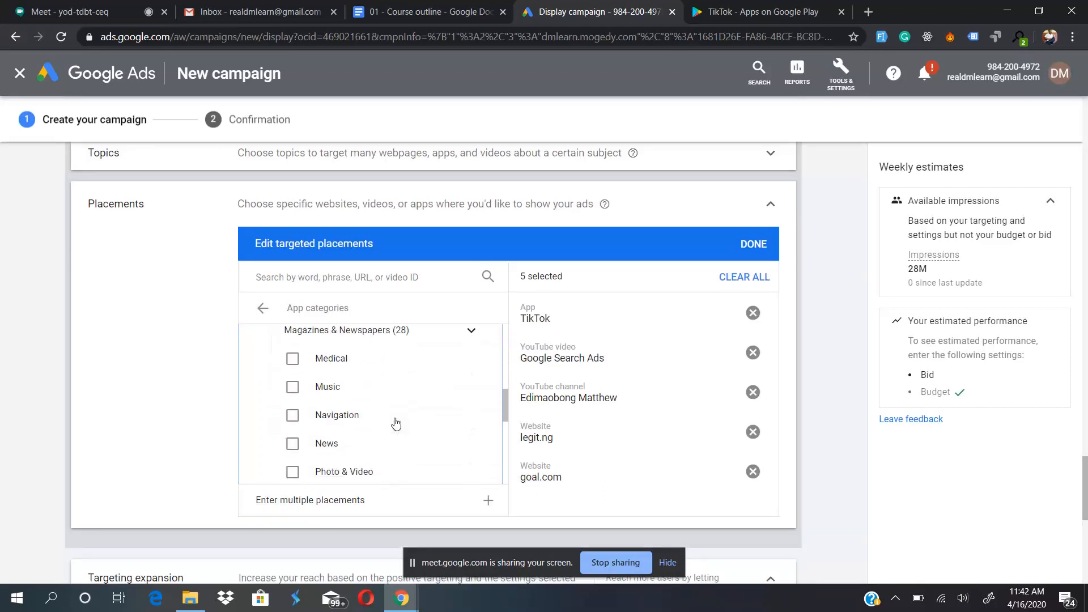
{"action": "scroll", "coordinate": [396, 424], "scroll_direction": "down", "scroll_amount": 3}
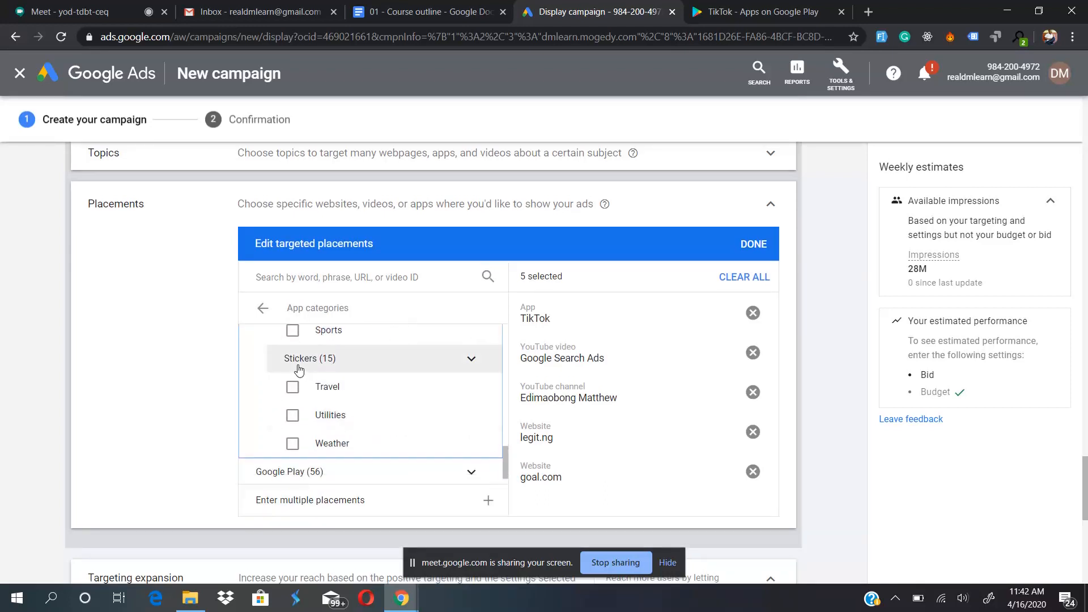
{"action": "scroll", "coordinate": [369, 444], "scroll_direction": "down", "scroll_amount": 1}
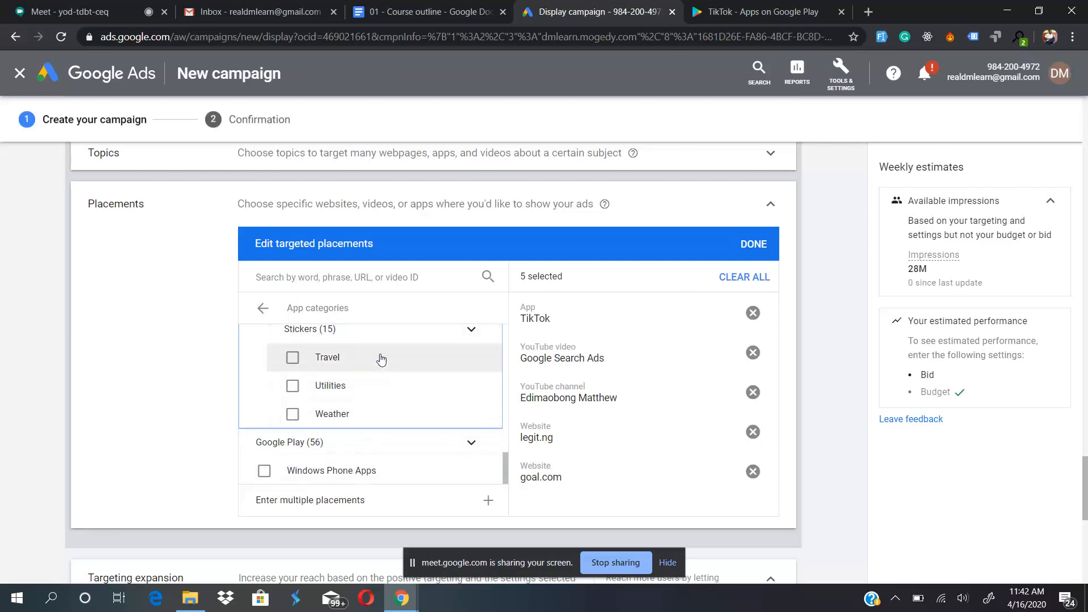
- Expand the Google Play app categories and their Family group, and examine the available categories
{"action": "left_click", "coordinate": [389, 442]}
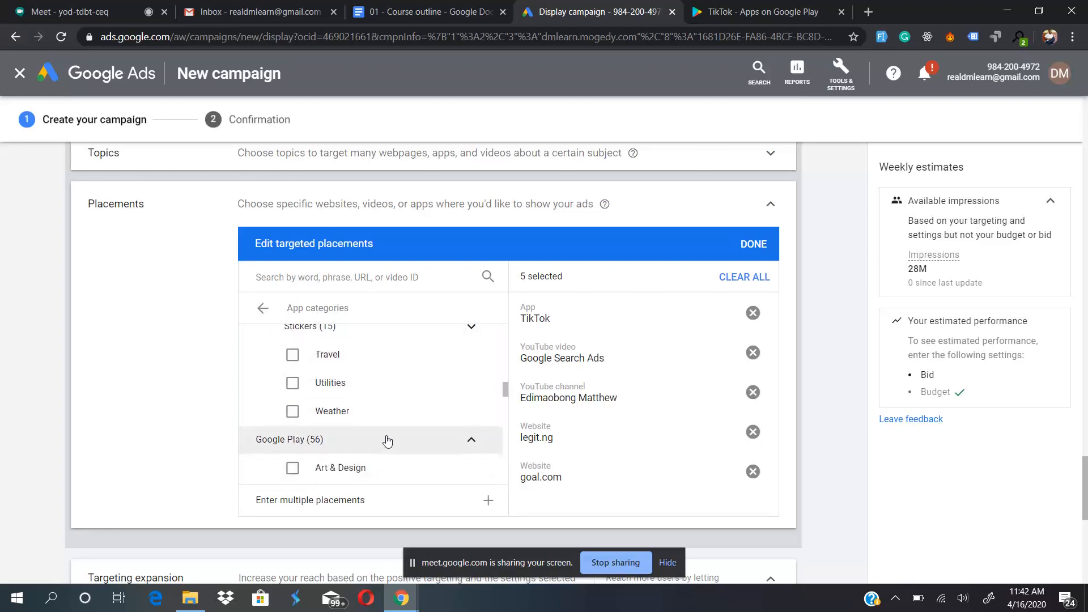
{"action": "scroll", "coordinate": [387, 441], "scroll_direction": "down", "scroll_amount": 4}
{"action": "scroll", "coordinate": [388, 441], "scroll_direction": "down", "scroll_amount": 5}
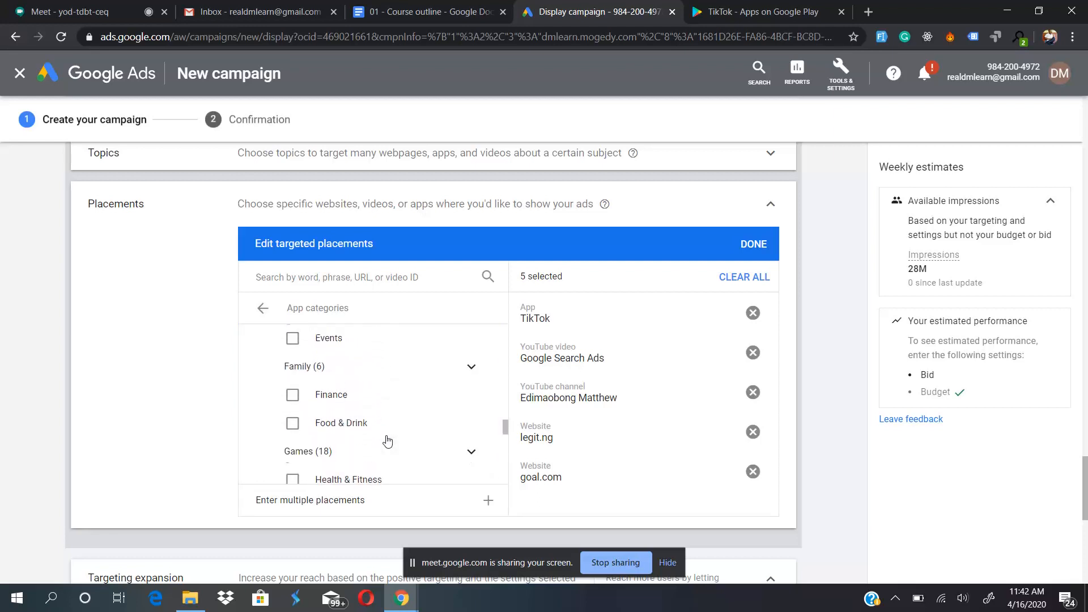
{"action": "scroll", "coordinate": [388, 441], "scroll_direction": "up", "scroll_amount": 4}
{"action": "scroll", "coordinate": [385, 441], "scroll_direction": "down", "scroll_amount": 3}
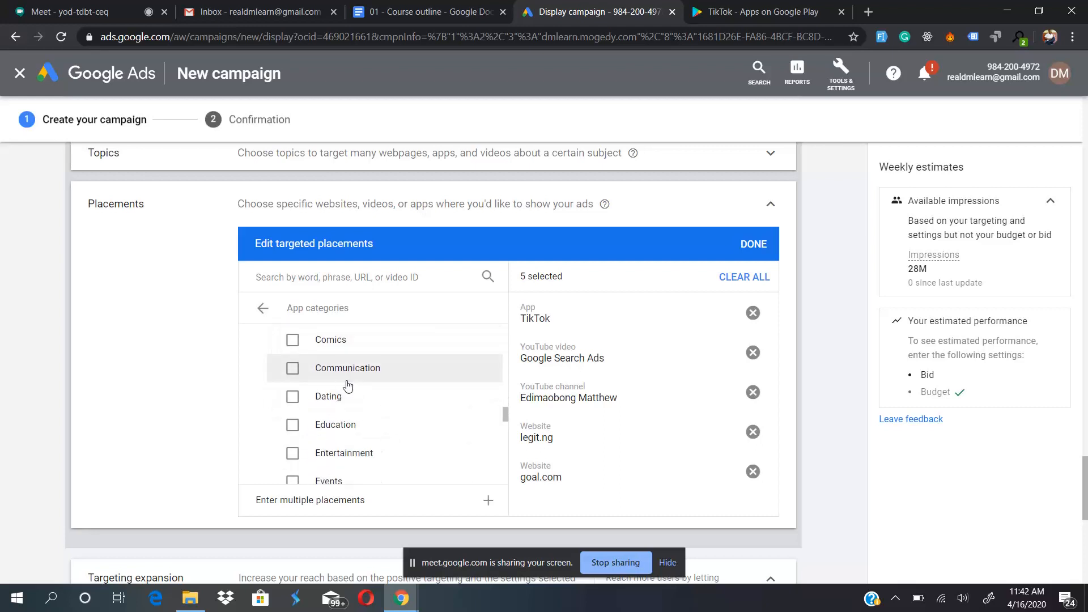
{"action": "scroll", "coordinate": [371, 394], "scroll_direction": "up", "scroll_amount": 3}
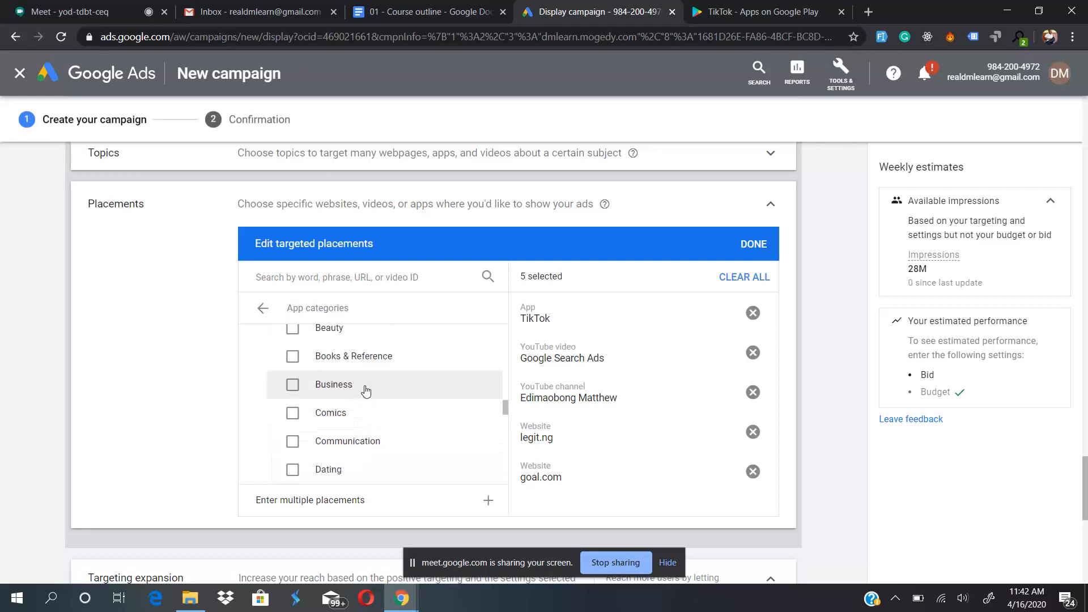
{"action": "scroll", "coordinate": [366, 391], "scroll_direction": "down", "scroll_amount": 5}
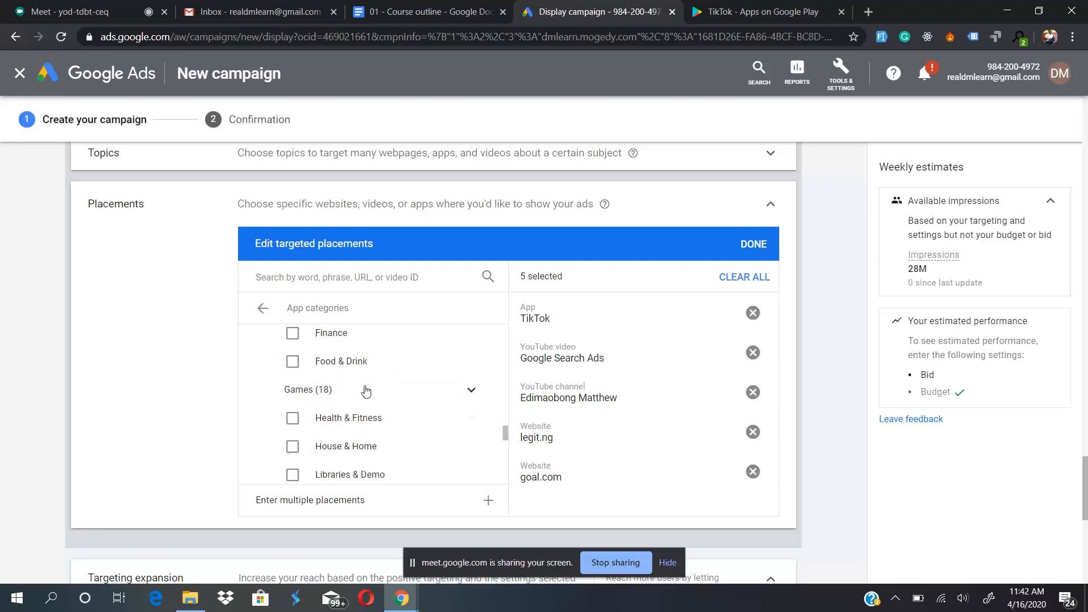
{"action": "scroll", "coordinate": [365, 383], "scroll_direction": "up", "scroll_amount": 3}
{"action": "scroll", "coordinate": [364, 389], "scroll_direction": "down", "scroll_amount": 3}
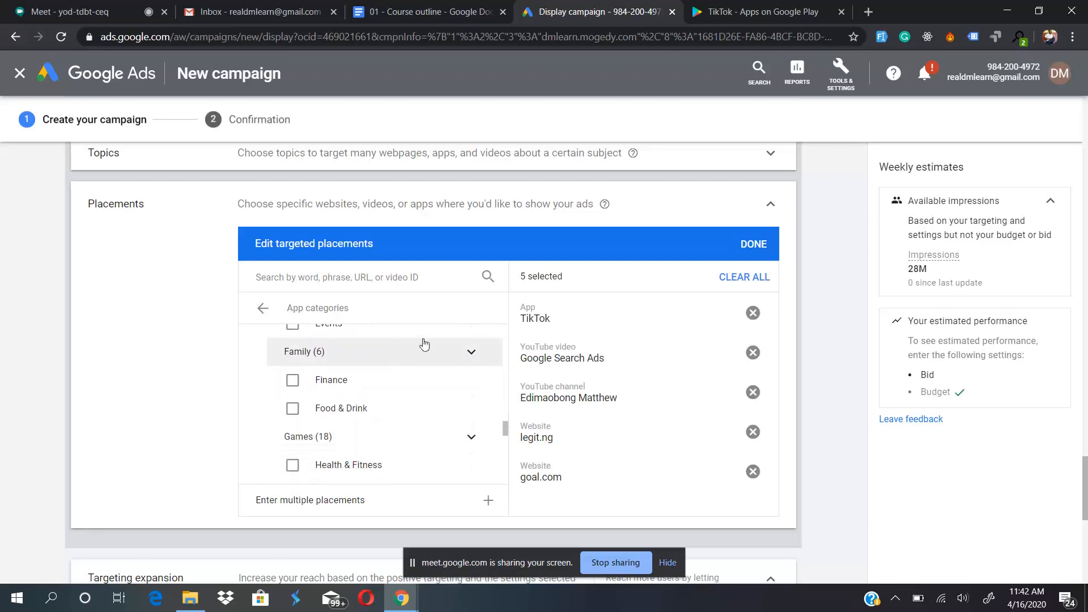
{"action": "left_click", "coordinate": [457, 354]}
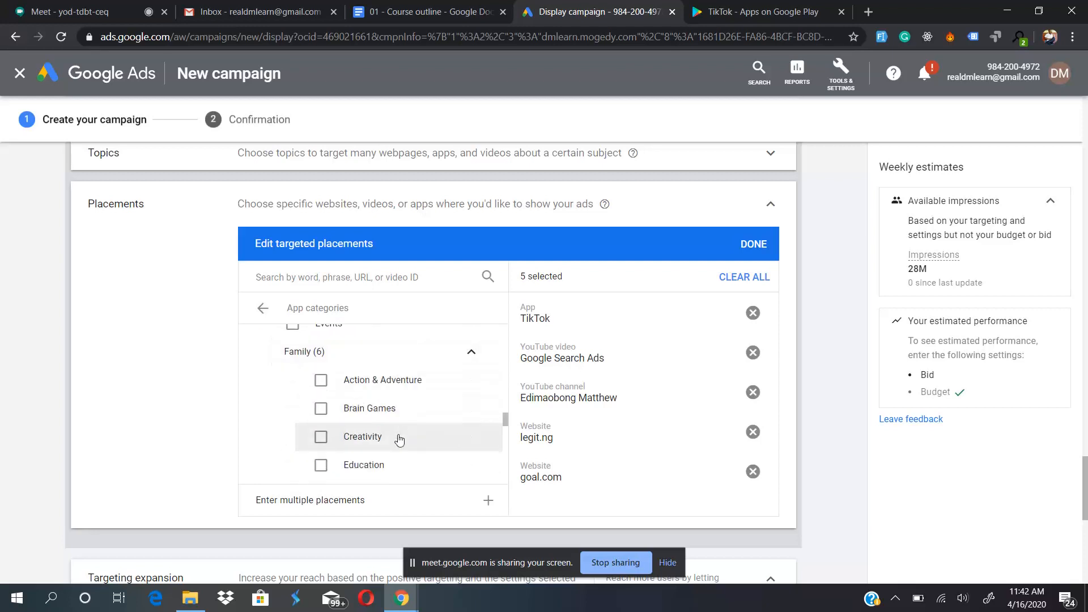
{"action": "scroll", "coordinate": [397, 437], "scroll_direction": "down", "scroll_amount": 3}
{"action": "scroll", "coordinate": [399, 440], "scroll_direction": "down", "scroll_amount": 2}
{"action": "scroll", "coordinate": [400, 440], "scroll_direction": "up", "scroll_amount": 18}
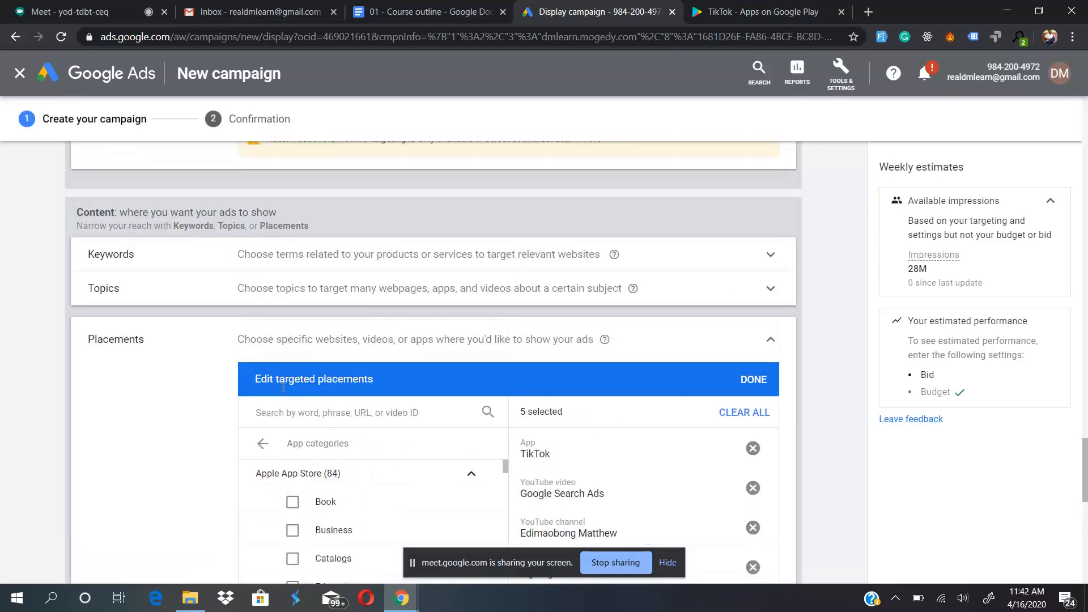
- Leave the app categories, clear all selected placements and collapse the Placements section
{"action": "left_click", "coordinate": [262, 444]}
{"action": "scroll", "coordinate": [187, 392], "scroll_direction": "down", "scroll_amount": 3}
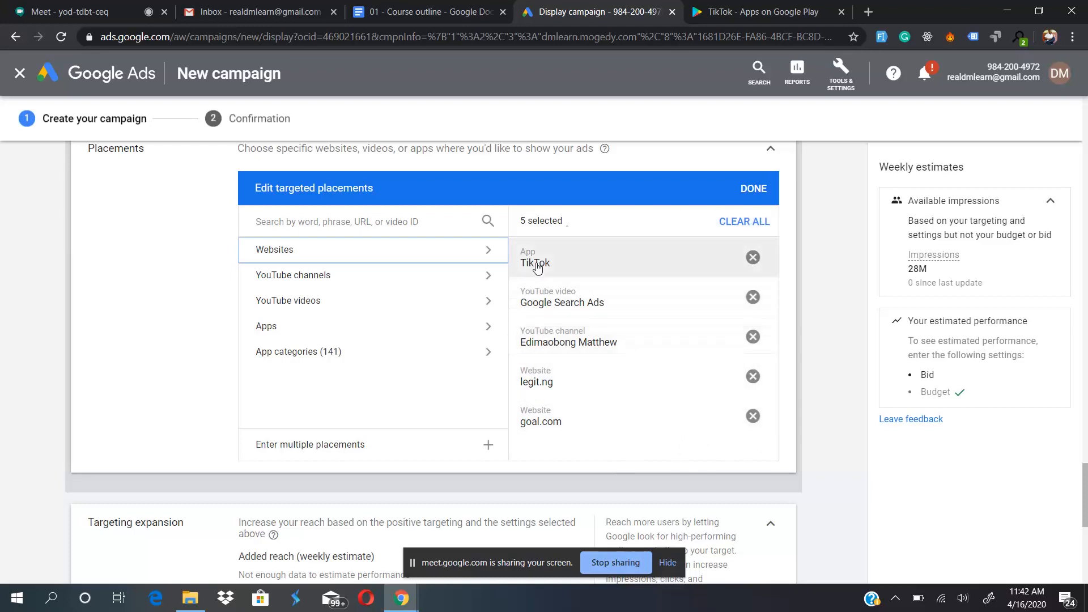
{"action": "scroll", "coordinate": [119, 386], "scroll_direction": "up", "scroll_amount": 3}
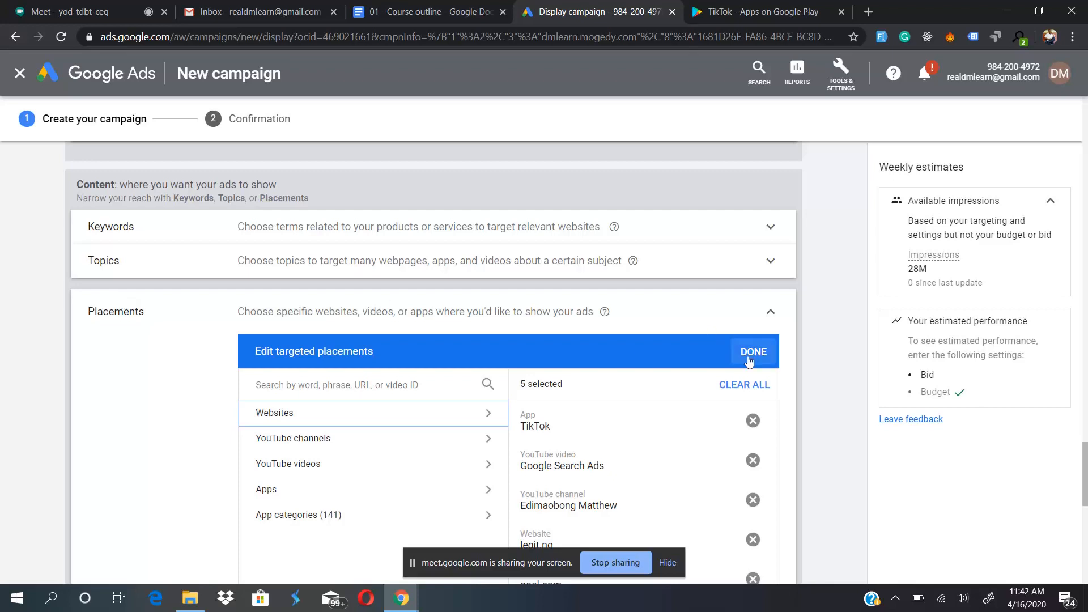
{"action": "left_click", "coordinate": [731, 388]}
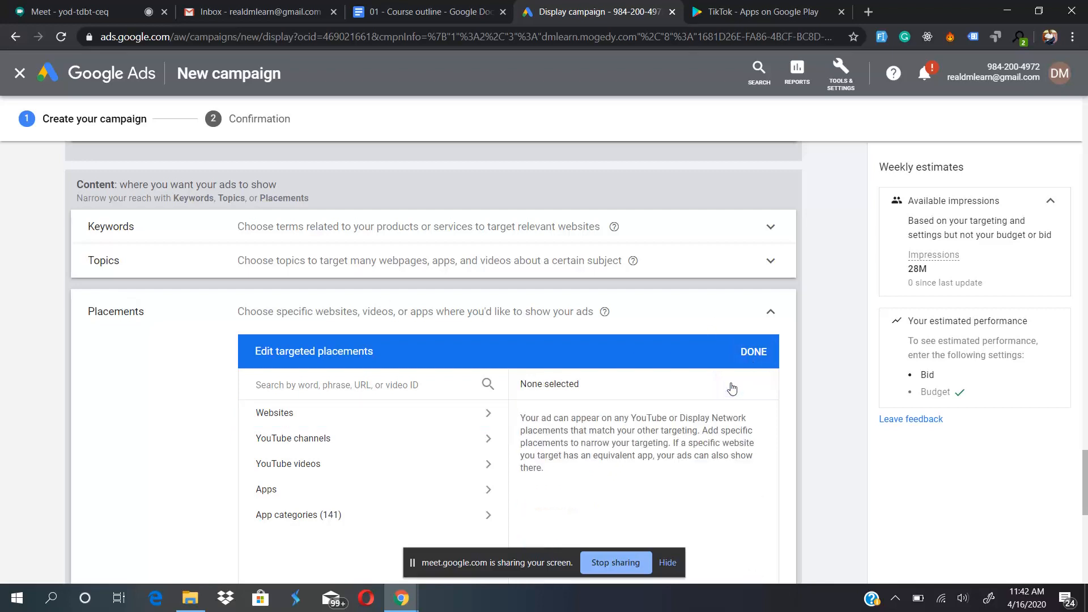
{"action": "left_click", "coordinate": [772, 312]}
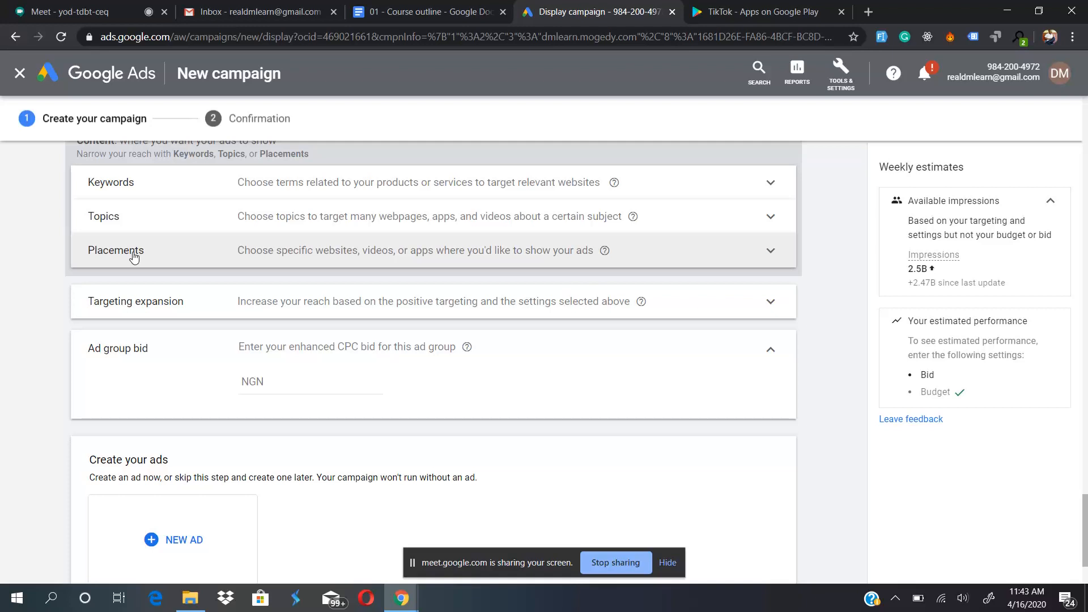
- Reopen the Placements section, review the placement types on offer and collapse it again
{"action": "left_click", "coordinate": [285, 258]}
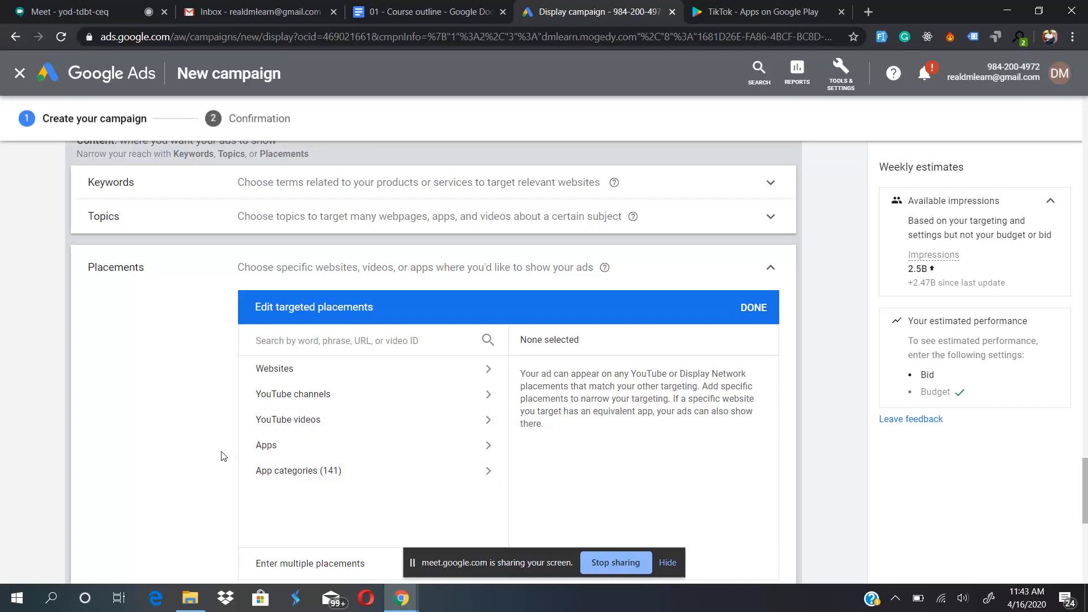
{"action": "scroll", "coordinate": [223, 456], "scroll_direction": "down", "scroll_amount": 1}
{"action": "scroll", "coordinate": [223, 455], "scroll_direction": "down", "scroll_amount": 1}
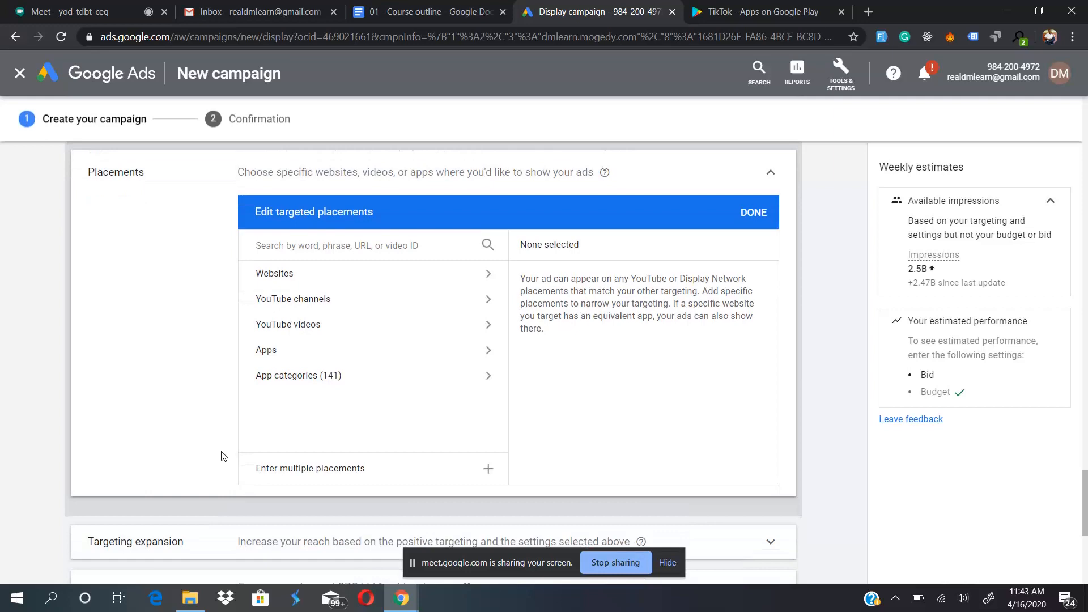
{"action": "scroll", "coordinate": [220, 440], "scroll_direction": "down", "scroll_amount": 3}
{"action": "scroll", "coordinate": [220, 439], "scroll_direction": "up", "scroll_amount": 4}
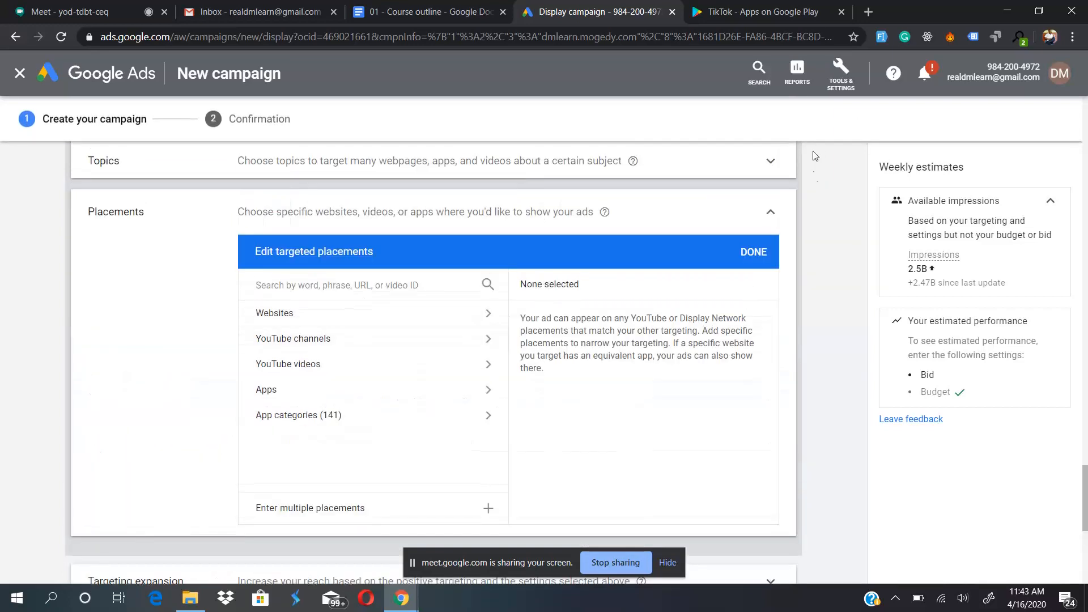
{"action": "left_click", "coordinate": [770, 212]}
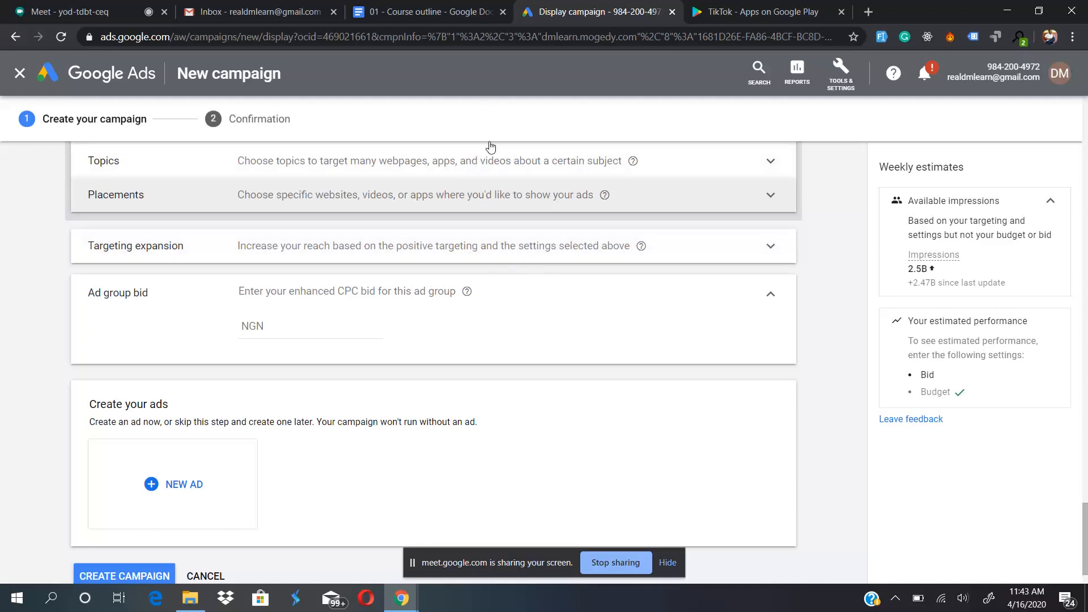
- Expand the Targeting expansion section and examine its added reach setting, the ad group bid and the content targeting options
{"action": "left_click", "coordinate": [492, 246]}
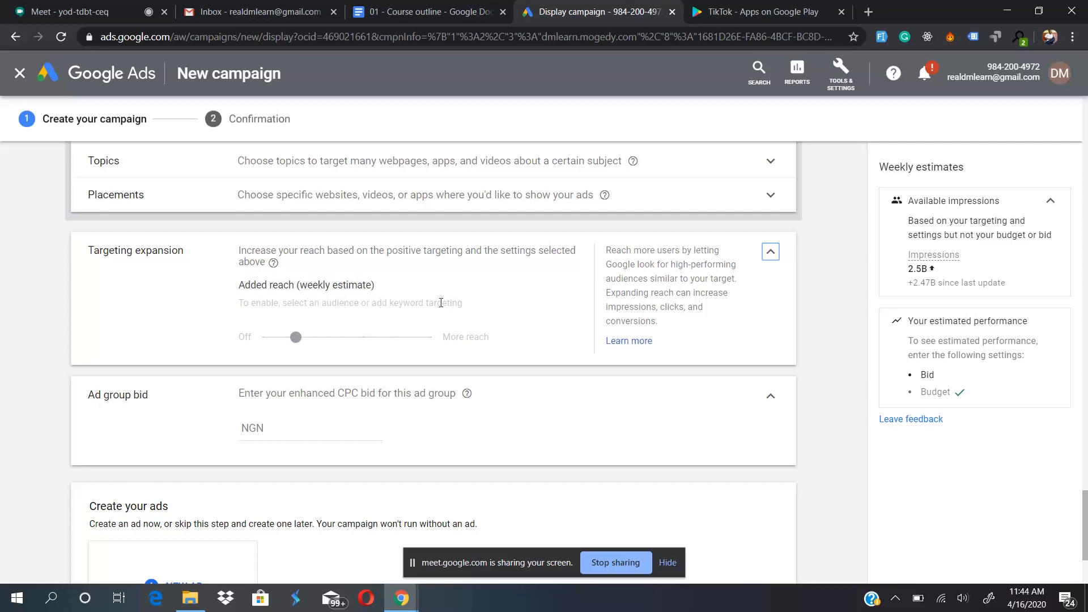
{"action": "scroll", "coordinate": [441, 303], "scroll_direction": "up", "scroll_amount": 3}
{"action": "scroll", "coordinate": [353, 340], "scroll_direction": "down", "scroll_amount": 1}
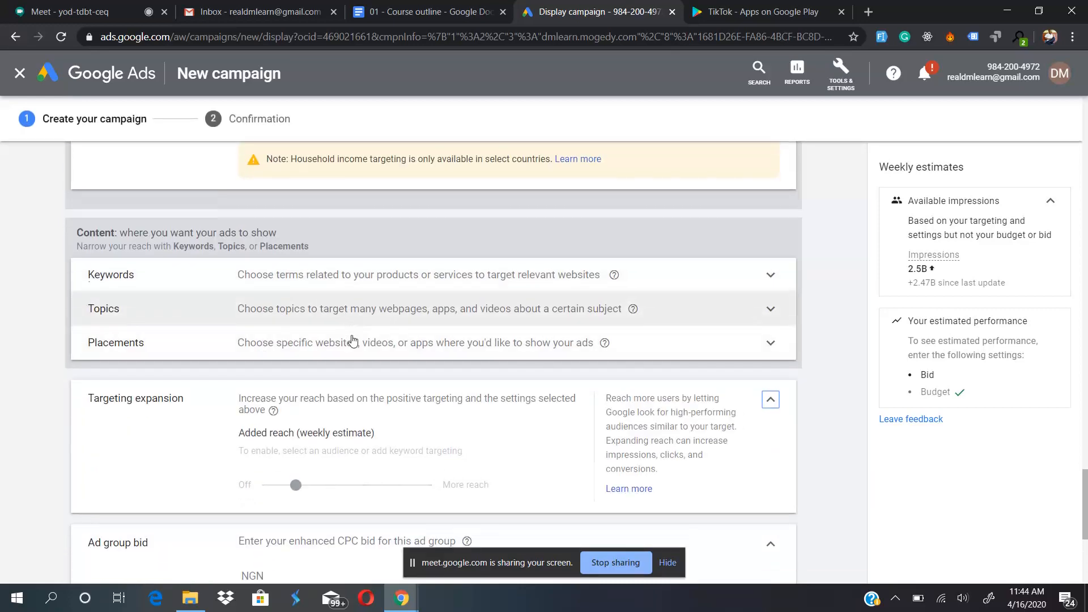
{"action": "scroll", "coordinate": [352, 340], "scroll_direction": "down", "scroll_amount": 1}
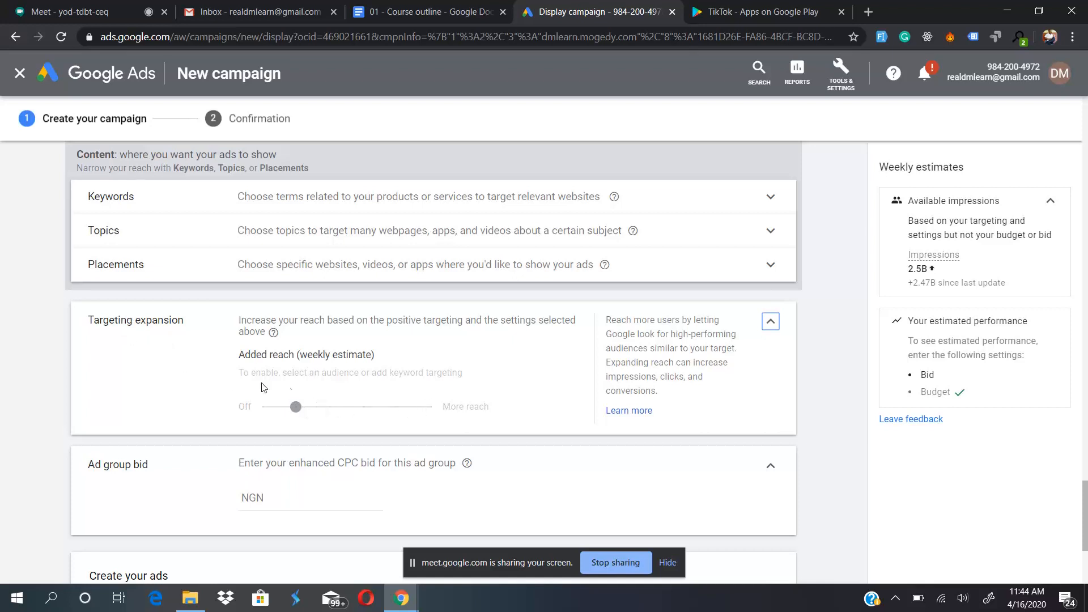
{"action": "scroll", "coordinate": [183, 425], "scroll_direction": "down", "scroll_amount": 2}
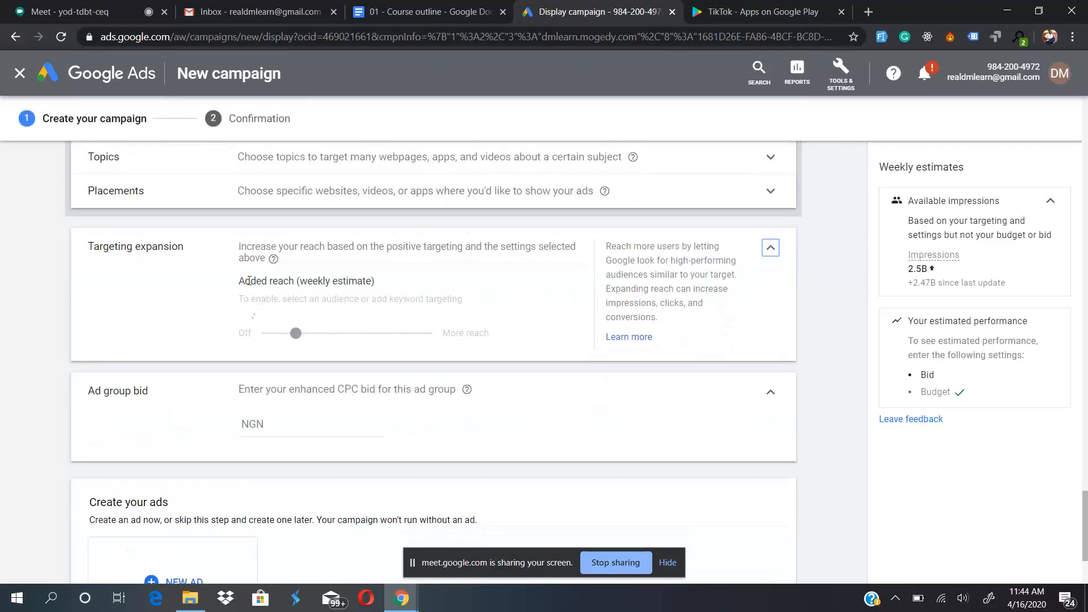
{"action": "scroll", "coordinate": [278, 272], "scroll_direction": "up", "scroll_amount": 1}
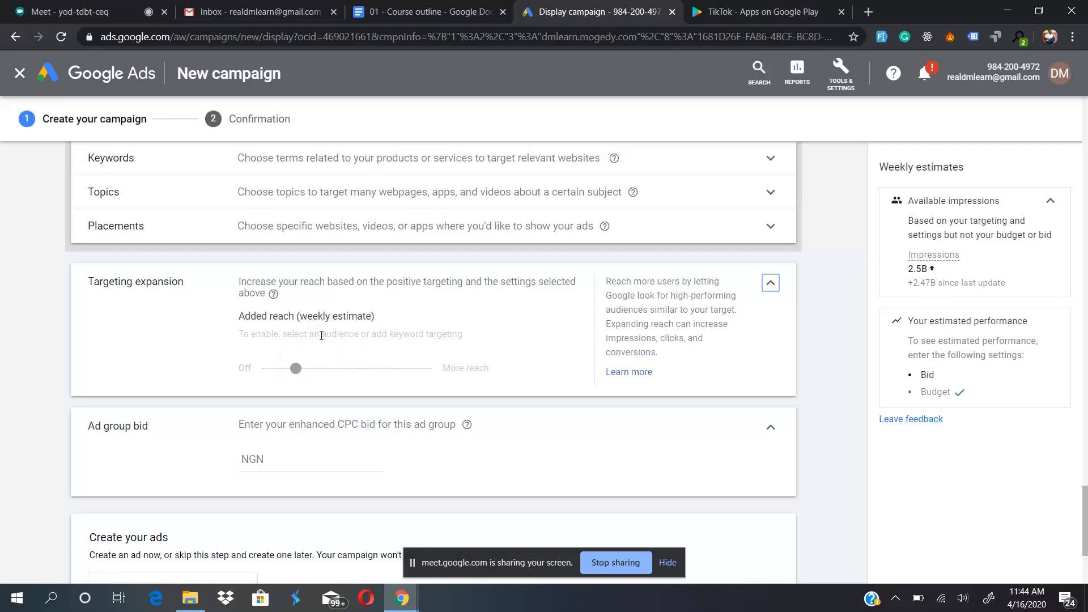
{"action": "scroll", "coordinate": [419, 332], "scroll_direction": "down", "scroll_amount": 2}
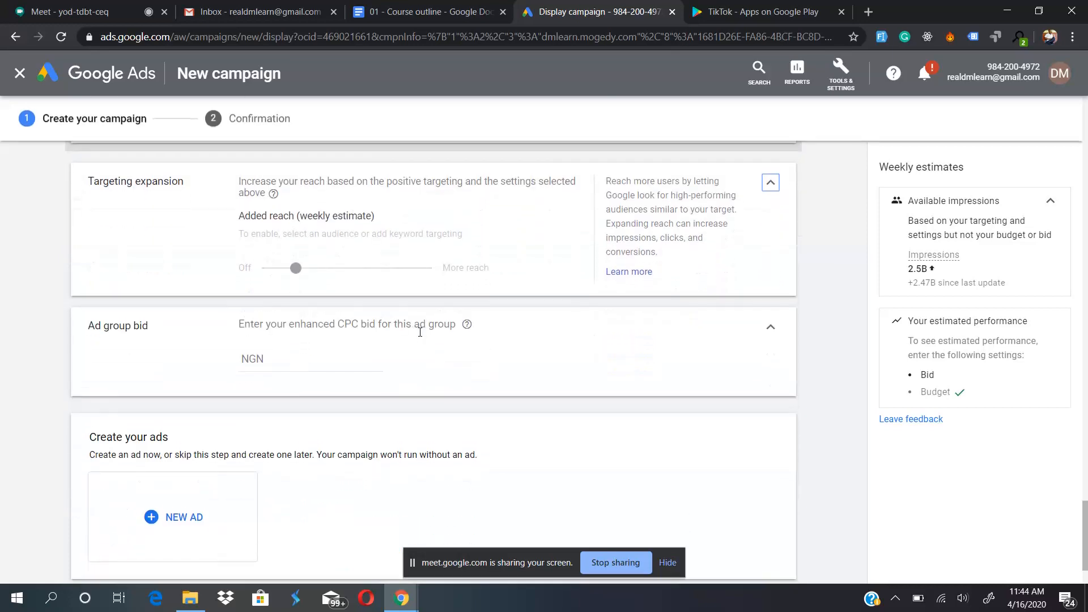
{"action": "scroll", "coordinate": [224, 320], "scroll_direction": "up", "scroll_amount": 1}
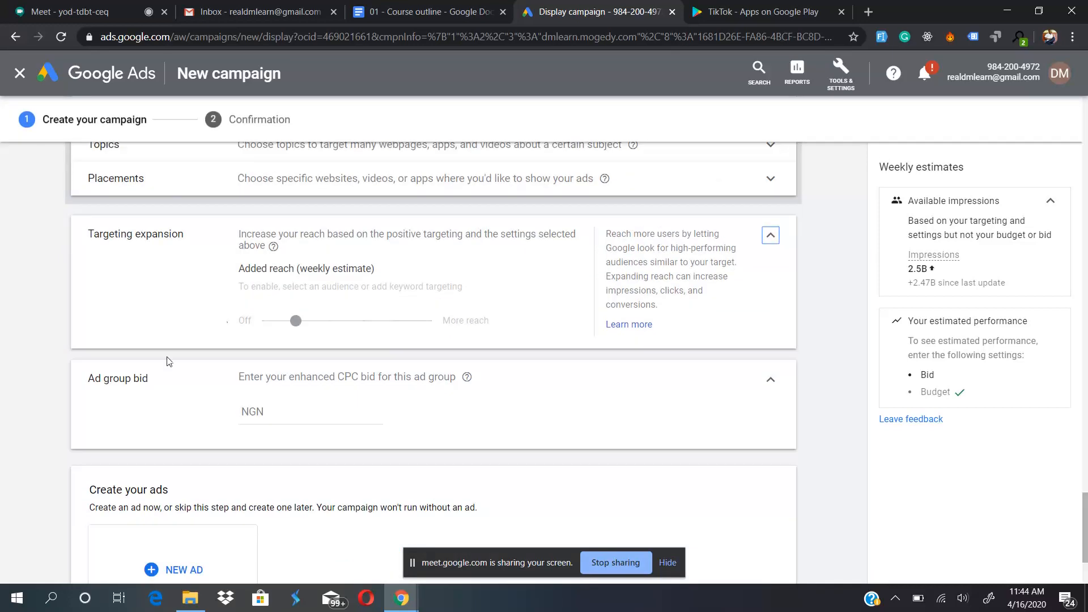
{"action": "scroll", "coordinate": [125, 375], "scroll_direction": "up", "scroll_amount": 15}
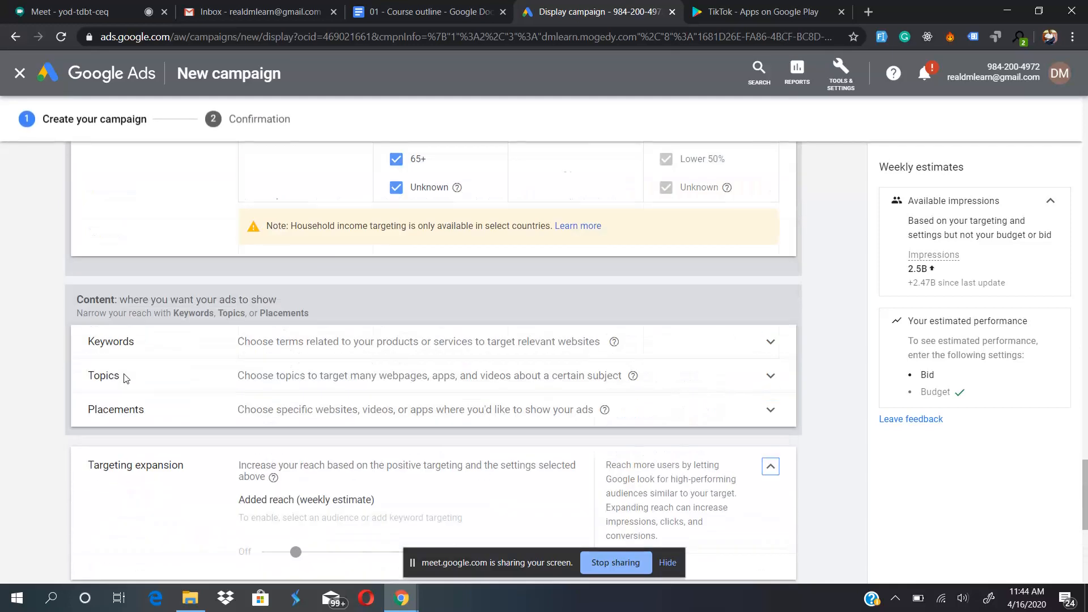
- Review the campaign's bidding strategy and daily budget, and return to the ad group bid setting
{"action": "scroll", "coordinate": [125, 379], "scroll_direction": "up", "scroll_amount": 10}
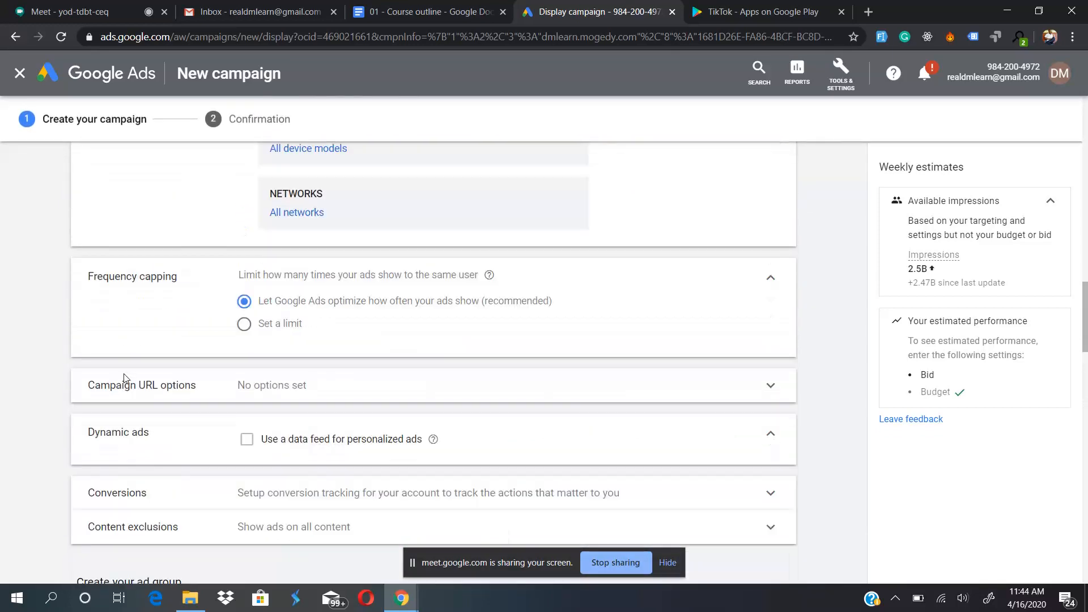
{"action": "scroll", "coordinate": [126, 379], "scroll_direction": "up", "scroll_amount": 7}
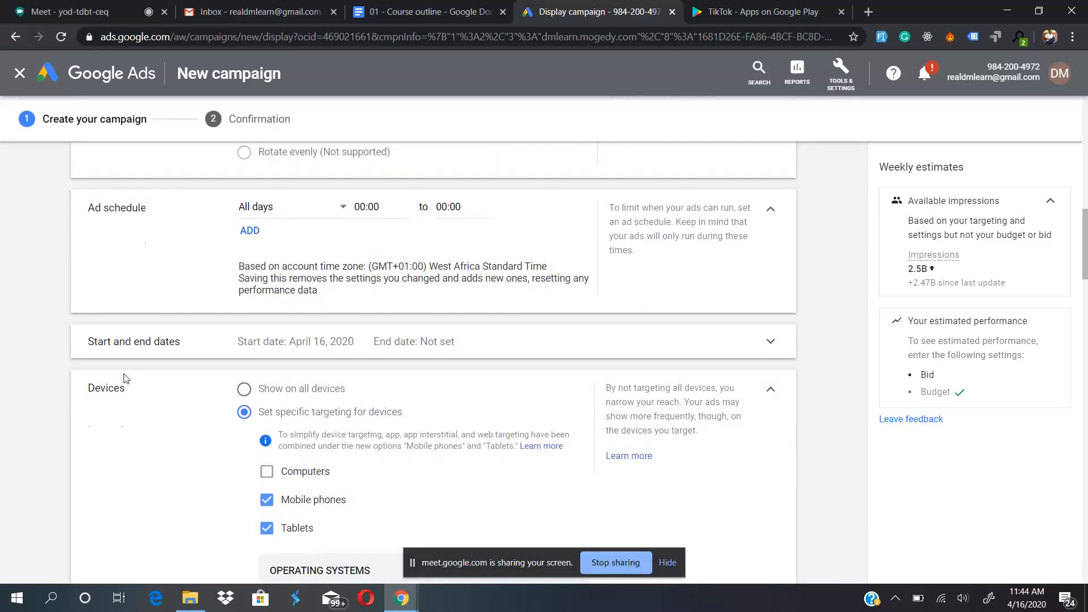
{"action": "scroll", "coordinate": [126, 379], "scroll_direction": "up", "scroll_amount": 5}
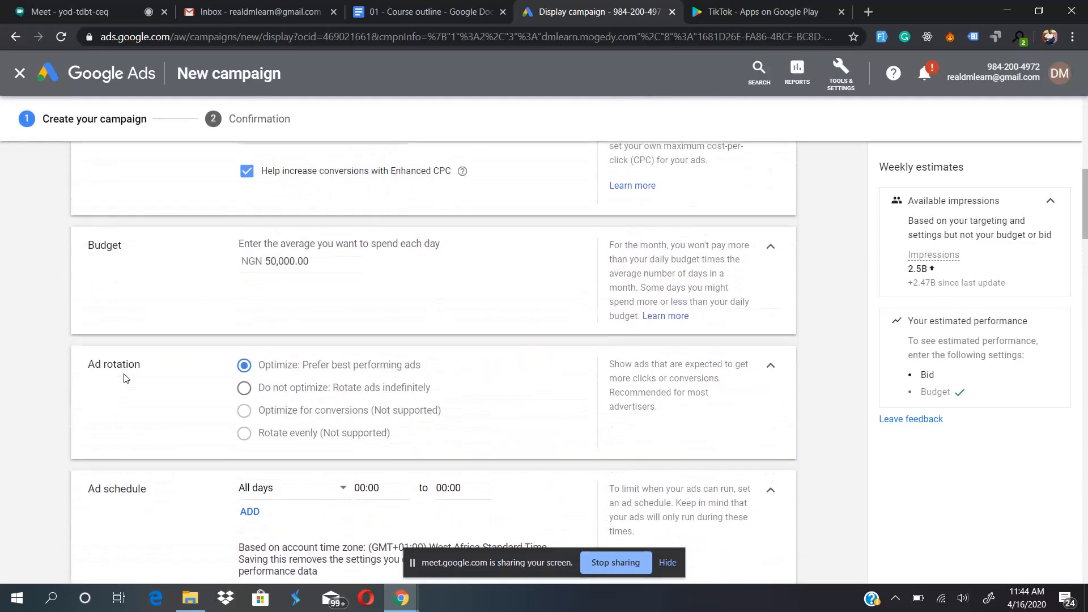
{"action": "scroll", "coordinate": [126, 379], "scroll_direction": "up", "scroll_amount": 1}
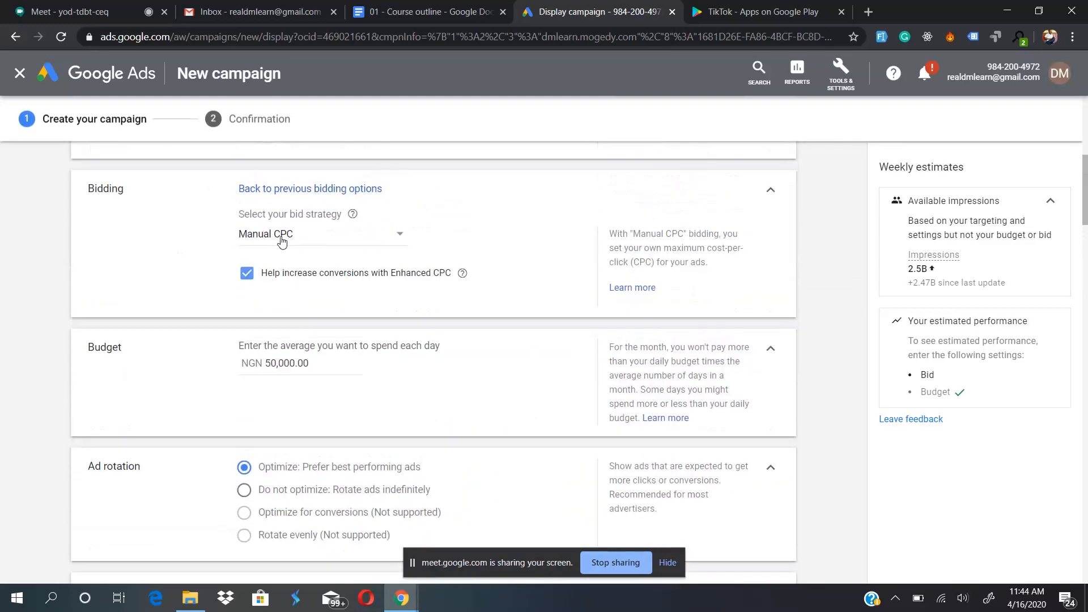
{"action": "scroll", "coordinate": [203, 363], "scroll_direction": "down", "scroll_amount": 10}
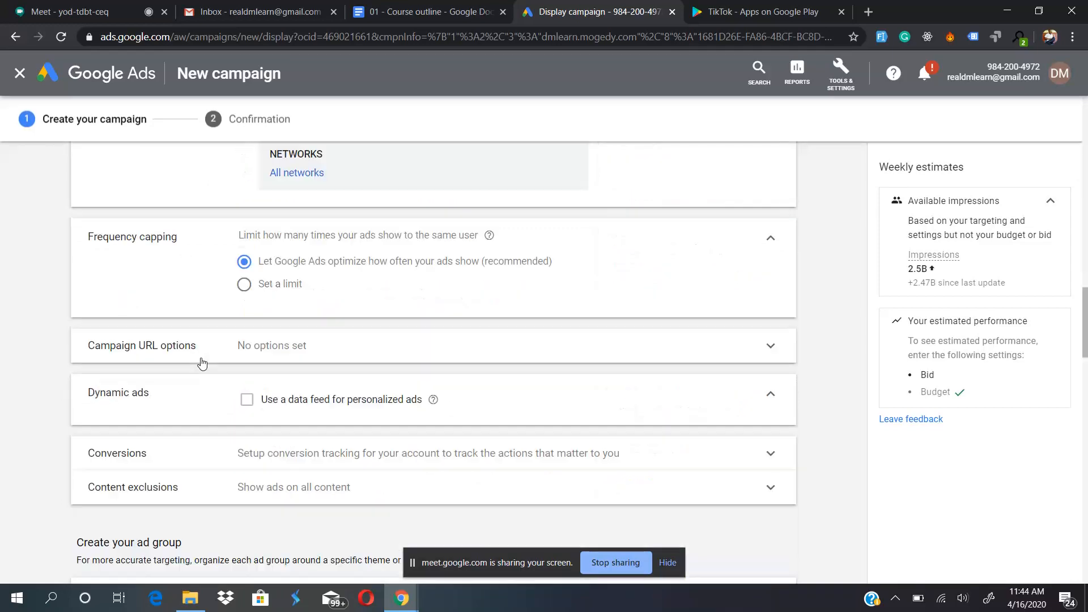
{"action": "scroll", "coordinate": [202, 362], "scroll_direction": "down", "scroll_amount": 15}
{"action": "scroll", "coordinate": [202, 363], "scroll_direction": "up", "scroll_amount": 2}
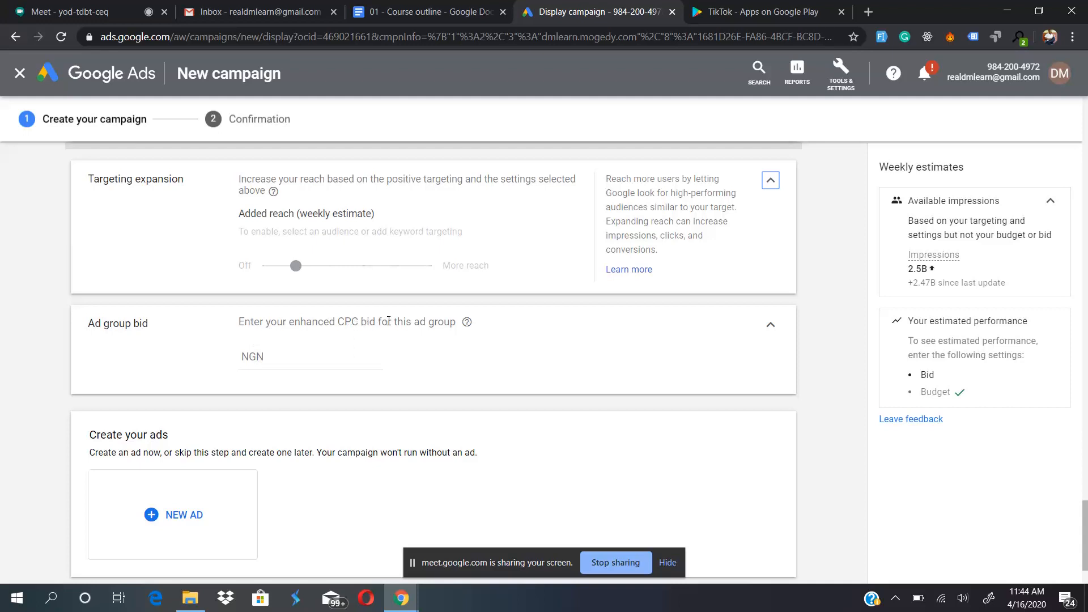
- Set the enhanced CPC bid for the ad group to NGN 20
{"action": "left_click", "coordinate": [276, 356]}
{"action": "type", "text": "20"}
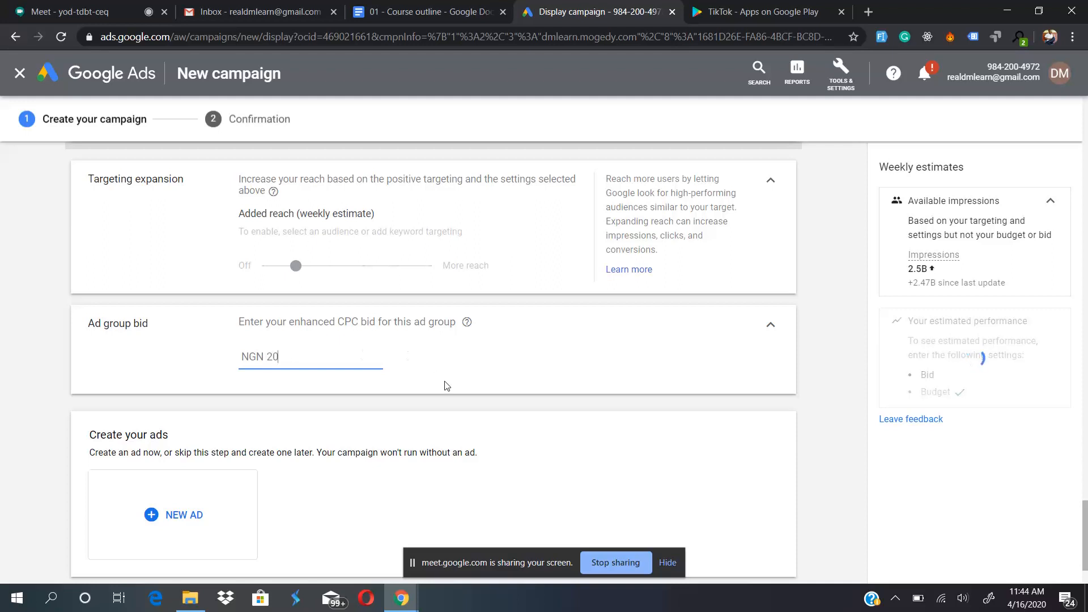
{"action": "left_click", "coordinate": [445, 382]}
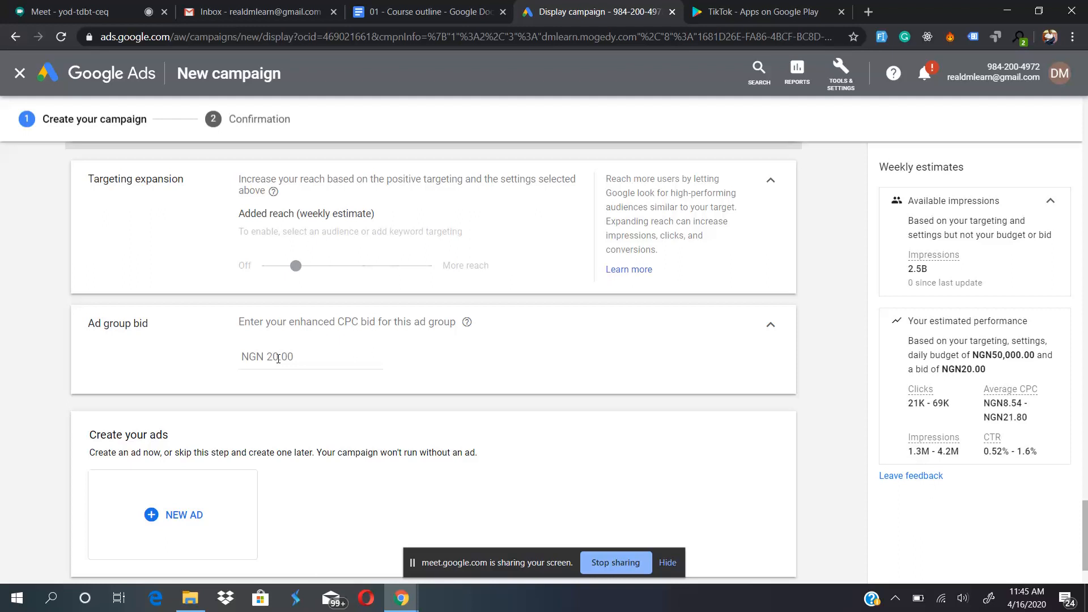
- Raise the ad group's enhanced CPC bid to NGN 100 to compare the estimated performance
{"action": "double_click", "coordinate": [279, 358]}
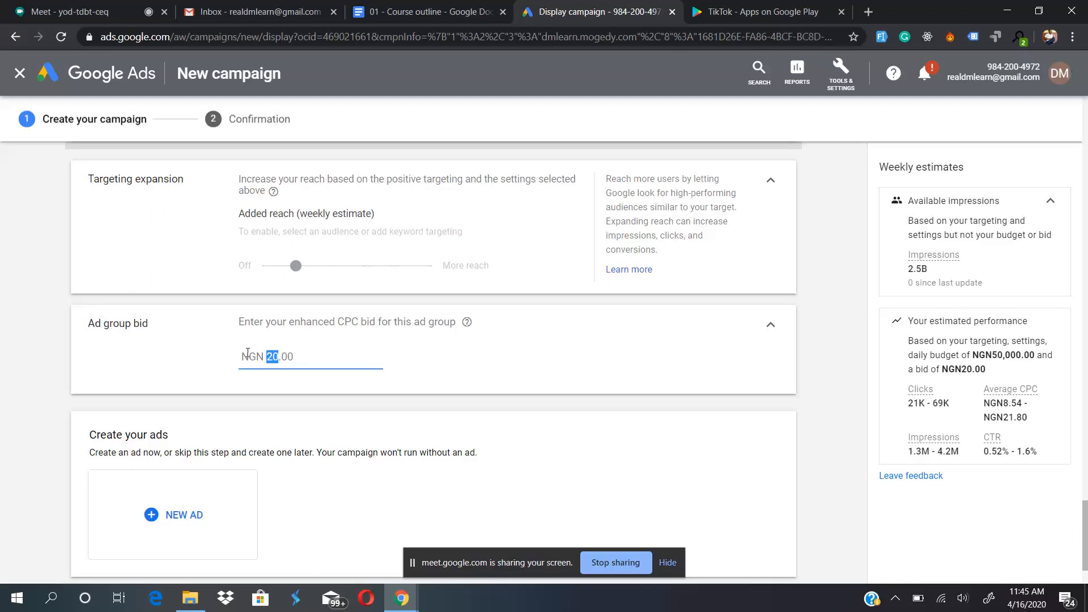
{"action": "triple_click", "coordinate": [312, 357]}
{"action": "type", "text": "100"}
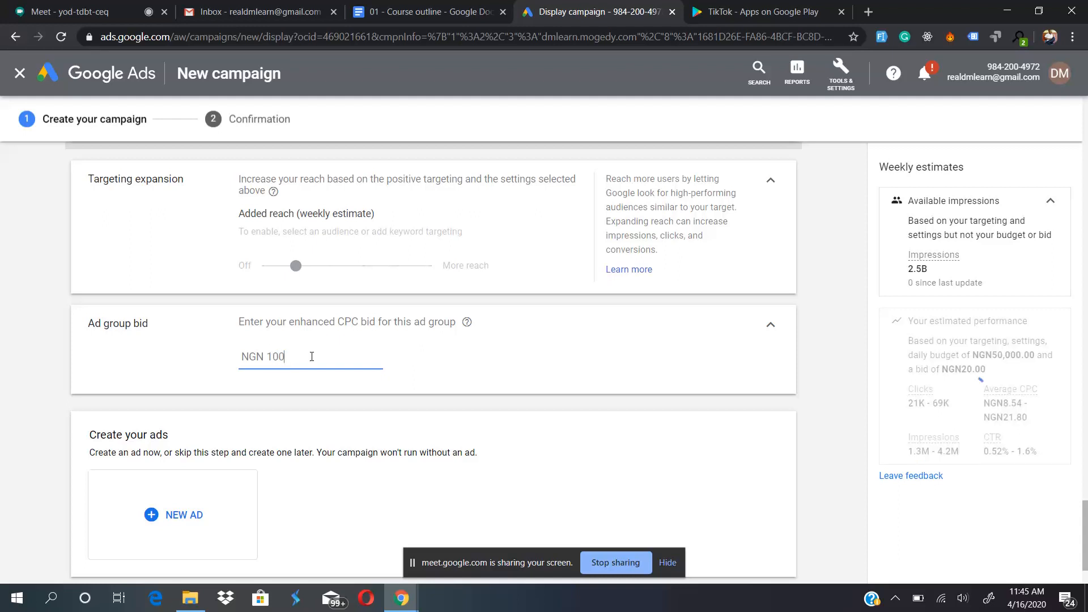
{"action": "left_click", "coordinate": [414, 385]}
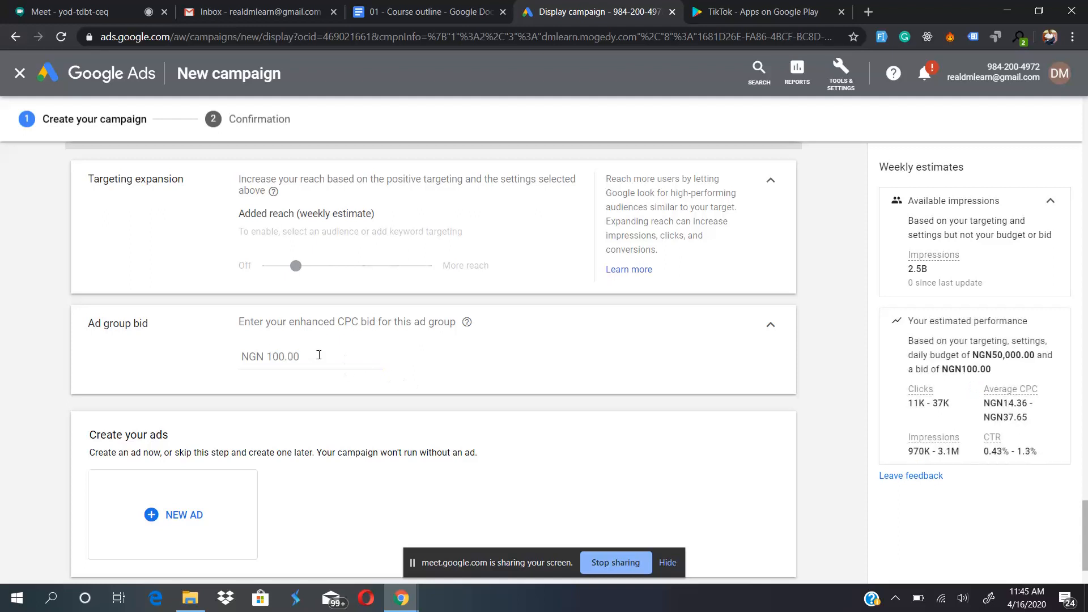
- Change the ad group's enhanced CPC bid back to NGN 20
{"action": "double_click", "coordinate": [300, 356]}
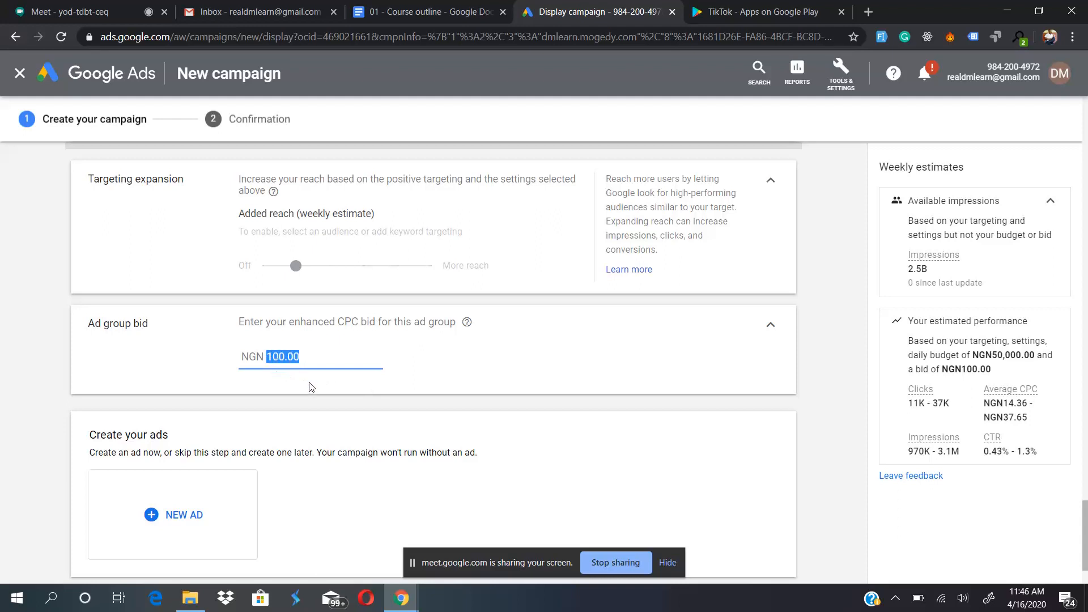
{"action": "type", "text": "20"}
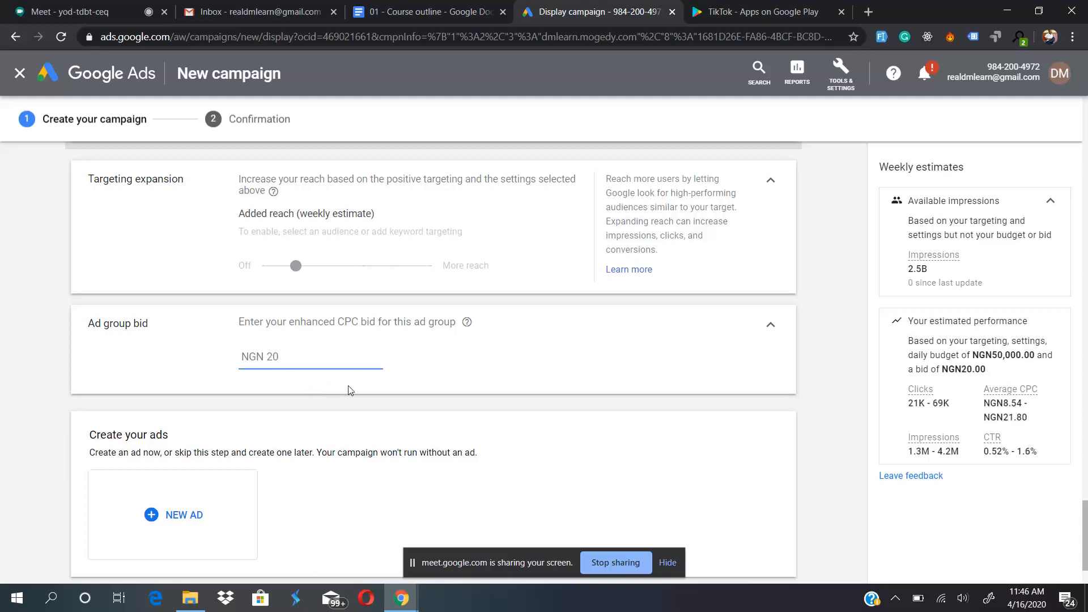
{"action": "left_click", "coordinate": [407, 378]}
- Review the ad group's audience, demographic, content targeting and targeting expansion settings
{"action": "scroll", "coordinate": [407, 378], "scroll_direction": "down", "scroll_amount": 2}
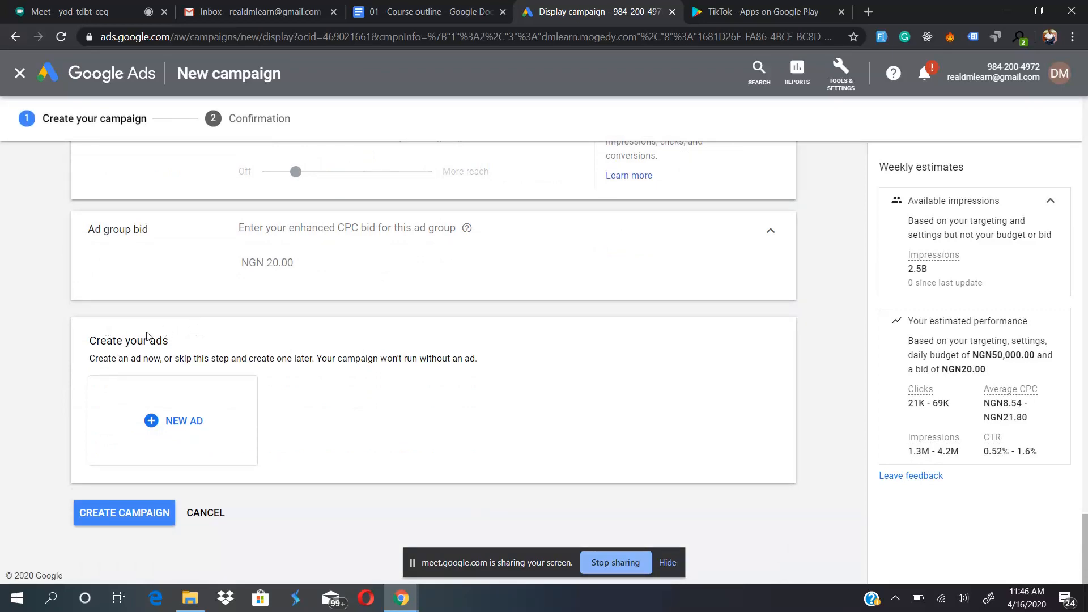
{"action": "scroll", "coordinate": [263, 330], "scroll_direction": "up", "scroll_amount": 5}
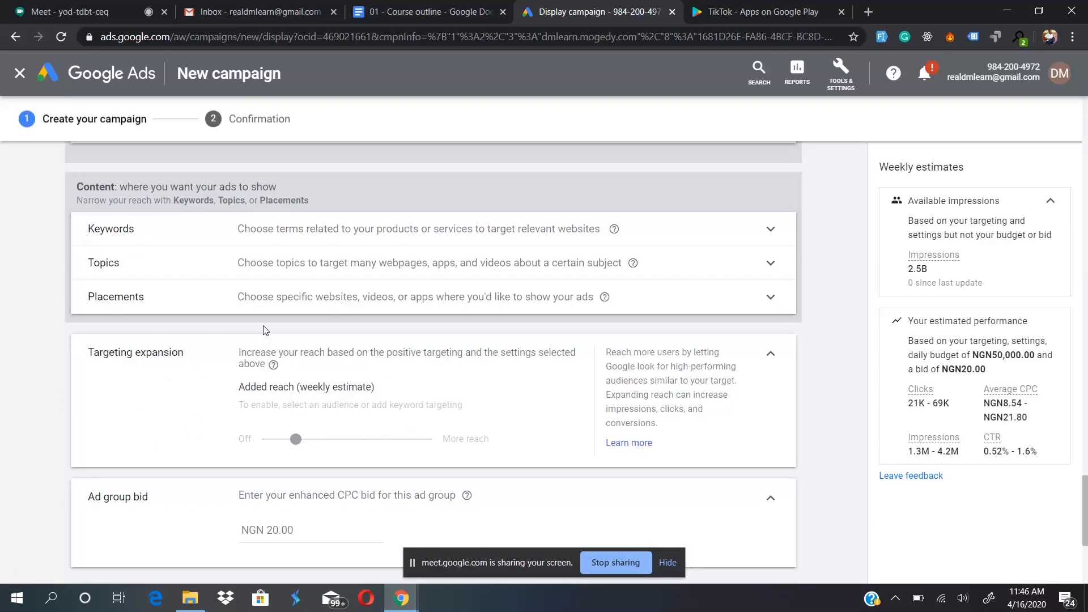
{"action": "scroll", "coordinate": [264, 330], "scroll_direction": "up", "scroll_amount": 5}
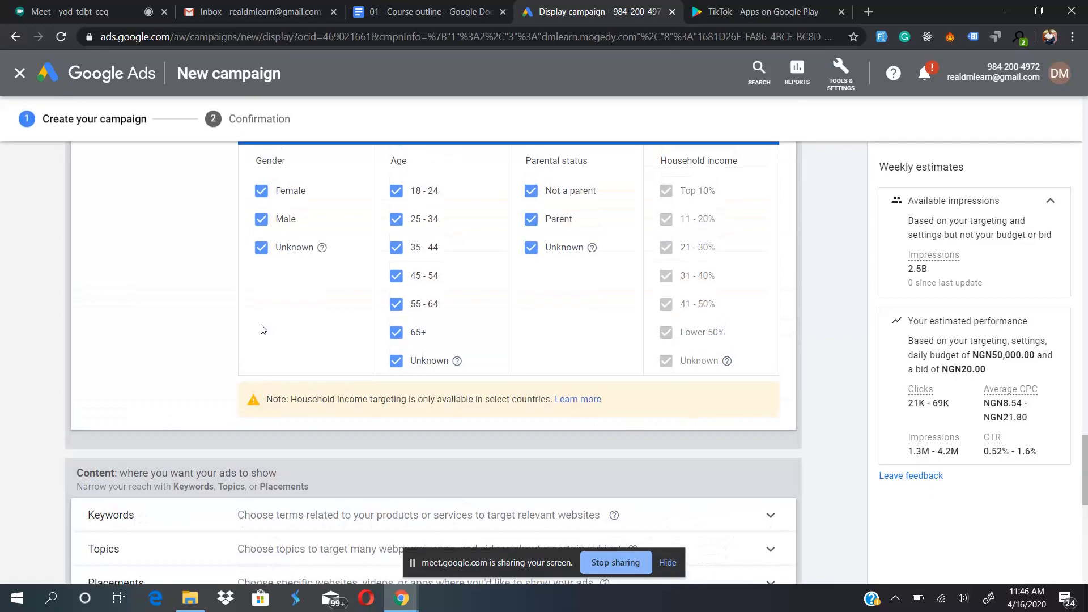
{"action": "scroll", "coordinate": [170, 336], "scroll_direction": "down", "scroll_amount": 10}
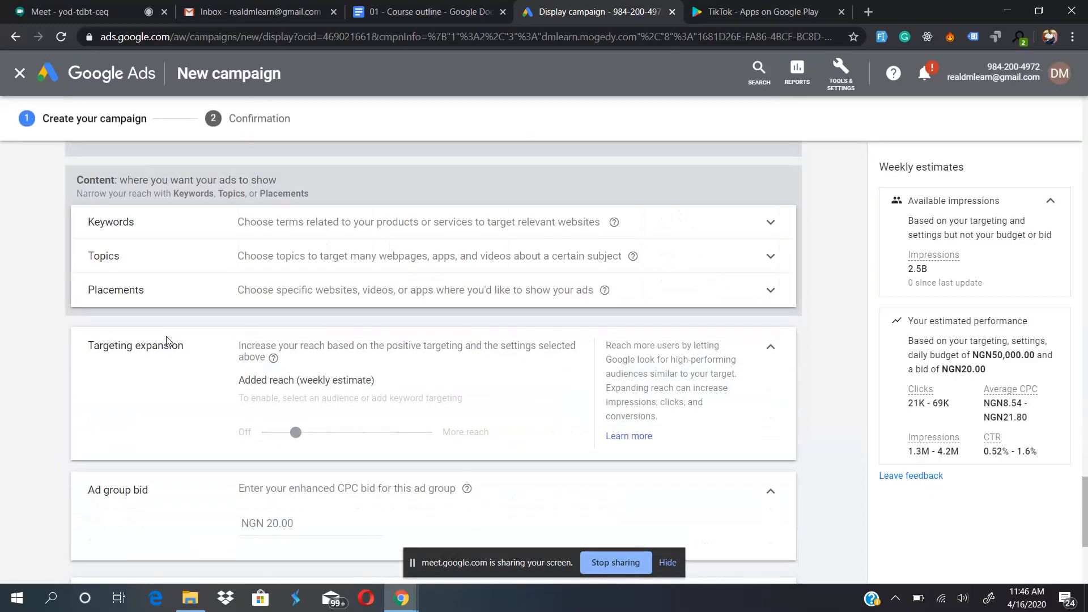
{"action": "scroll", "coordinate": [166, 340], "scroll_direction": "up", "scroll_amount": 4}
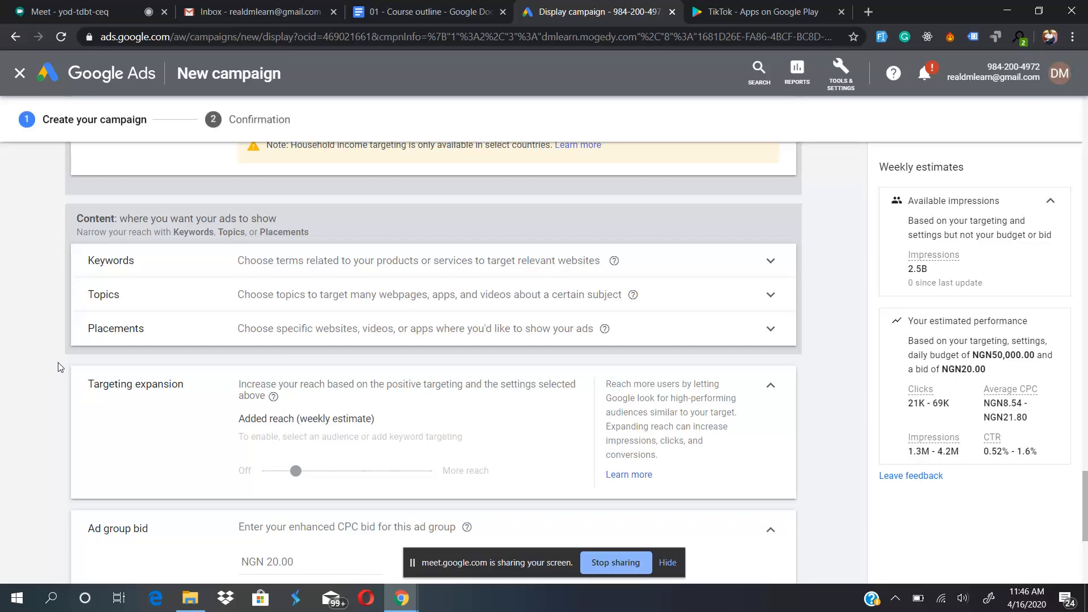
{"action": "scroll", "coordinate": [58, 367], "scroll_direction": "up", "scroll_amount": 7}
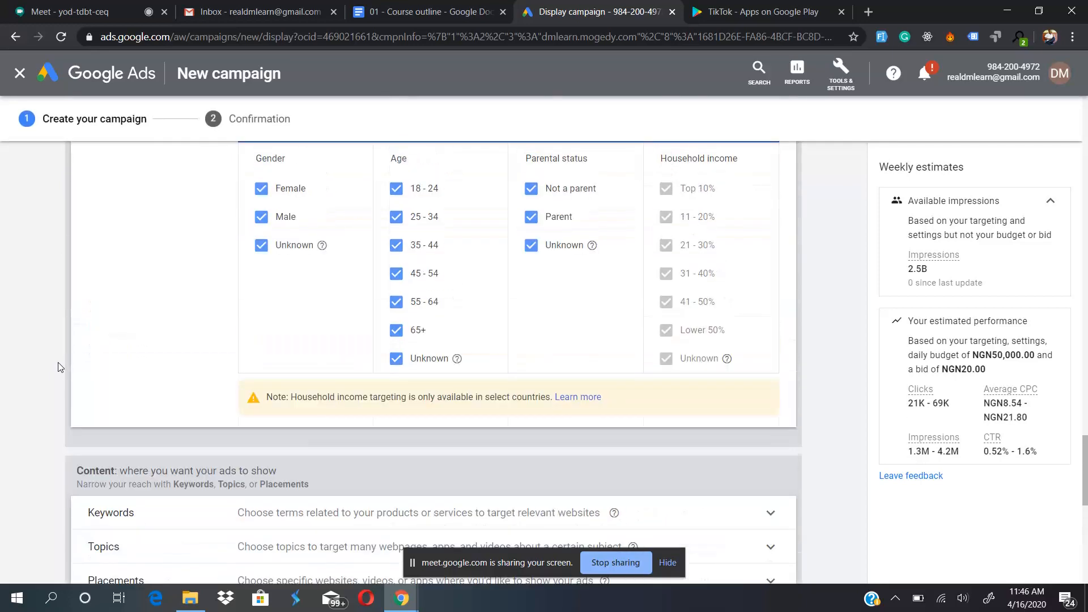
{"action": "scroll", "coordinate": [58, 367], "scroll_direction": "down", "scroll_amount": 5}
{"action": "scroll", "coordinate": [58, 367], "scroll_direction": "up", "scroll_amount": 5}
{"action": "scroll", "coordinate": [58, 367], "scroll_direction": "down", "scroll_amount": 5}
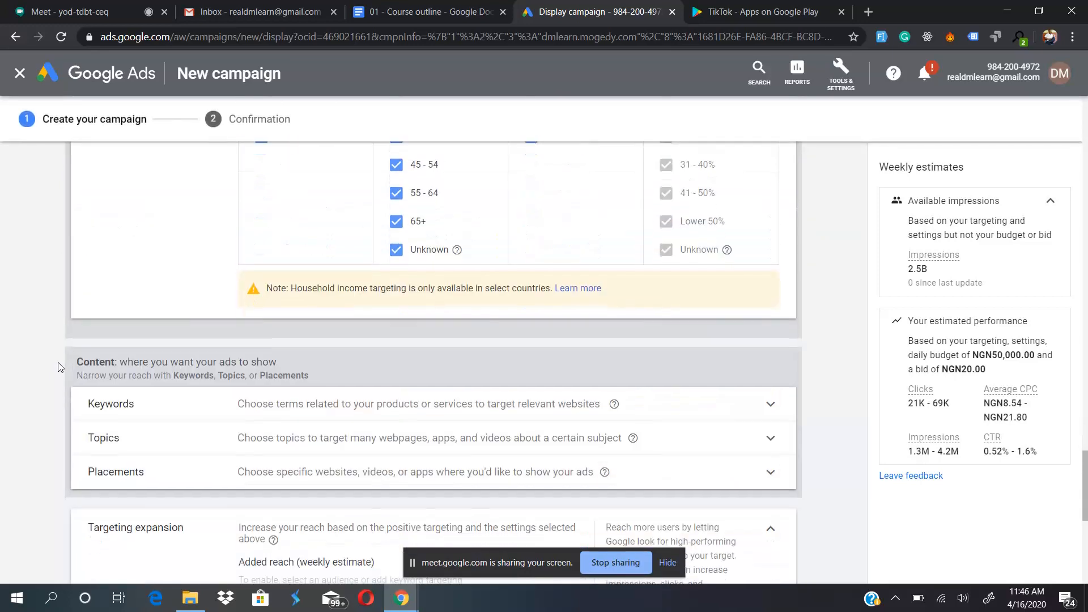
{"action": "scroll", "coordinate": [58, 367], "scroll_direction": "up", "scroll_amount": 10}
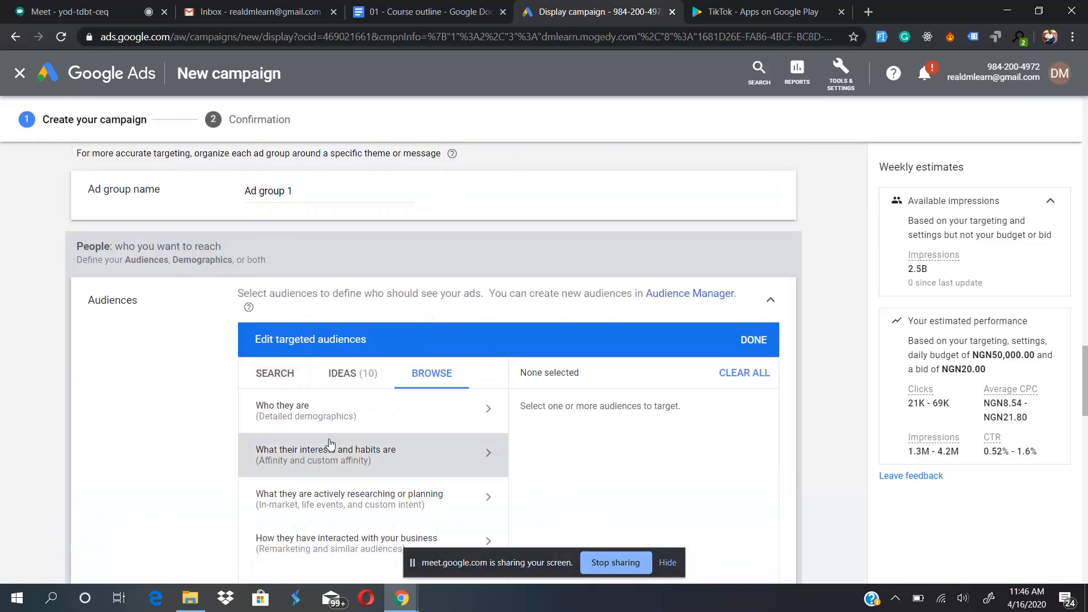
{"action": "scroll", "coordinate": [168, 398], "scroll_direction": "down", "scroll_amount": 1}
{"action": "scroll", "coordinate": [170, 401], "scroll_direction": "down", "scroll_amount": 10}
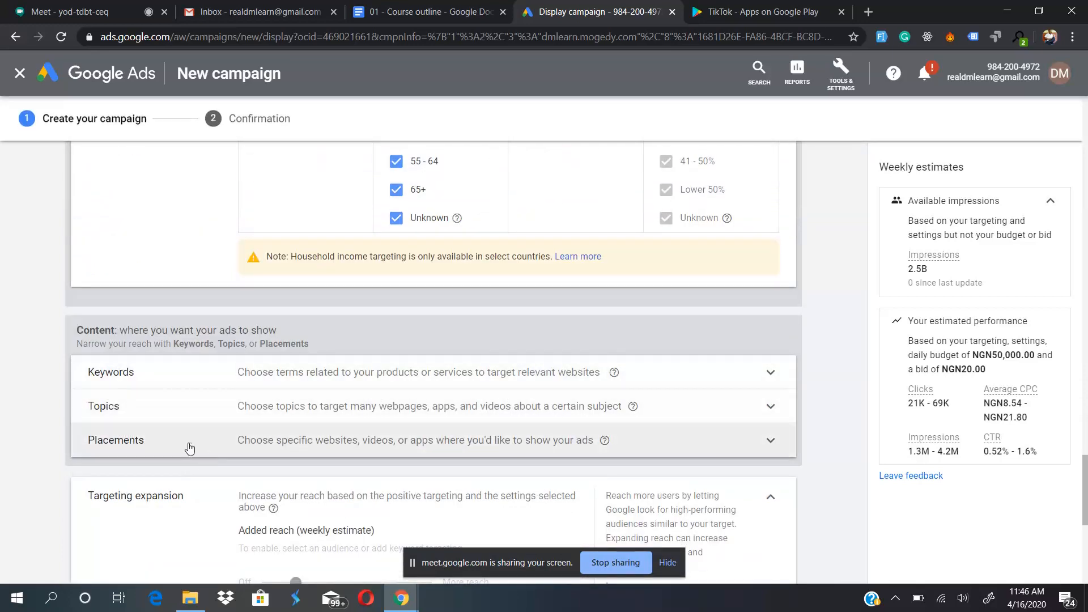
{"action": "scroll", "coordinate": [10, 457], "scroll_direction": "down", "scroll_amount": 3}
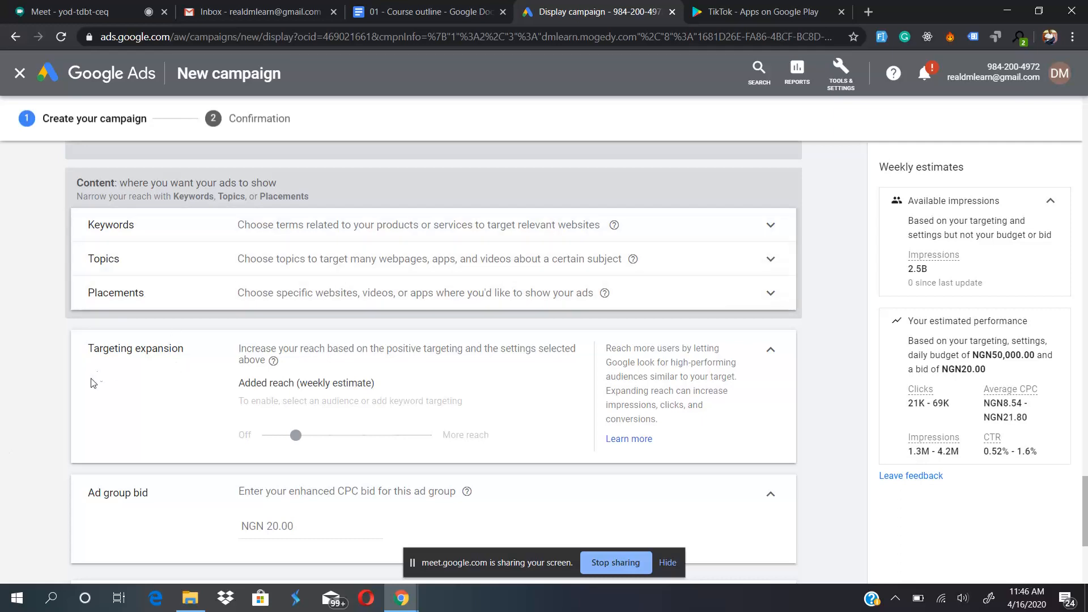
- Open the choices for creating a new ad in the ad group
{"action": "scroll", "coordinate": [44, 385], "scroll_direction": "down", "scroll_amount": 4}
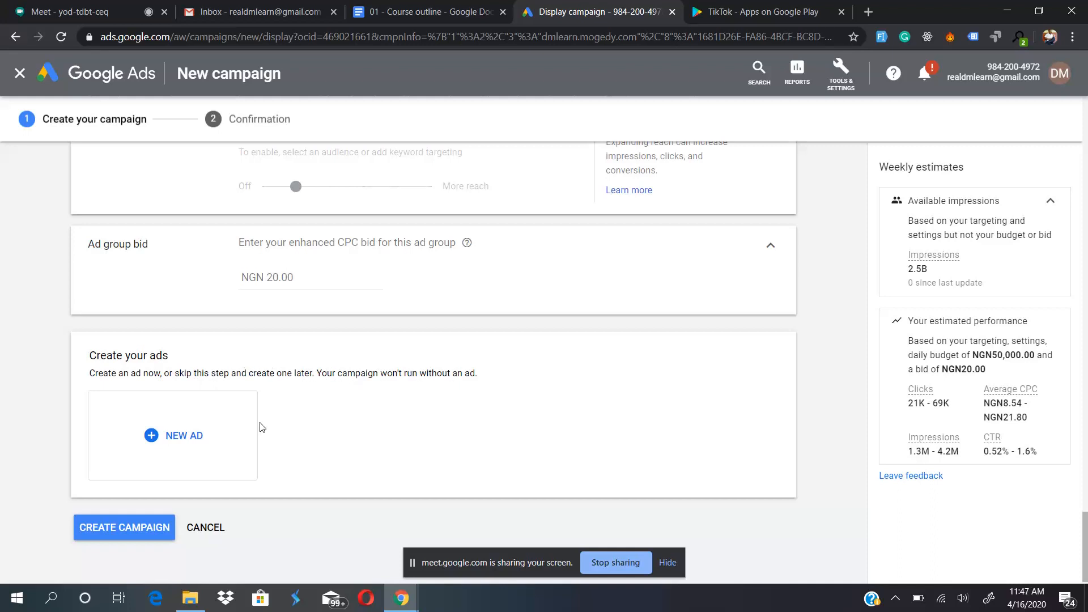
{"action": "left_click_drag", "start_coordinate": [296, 374], "coordinate": [361, 407]}
{"action": "left_click", "coordinate": [165, 439]}
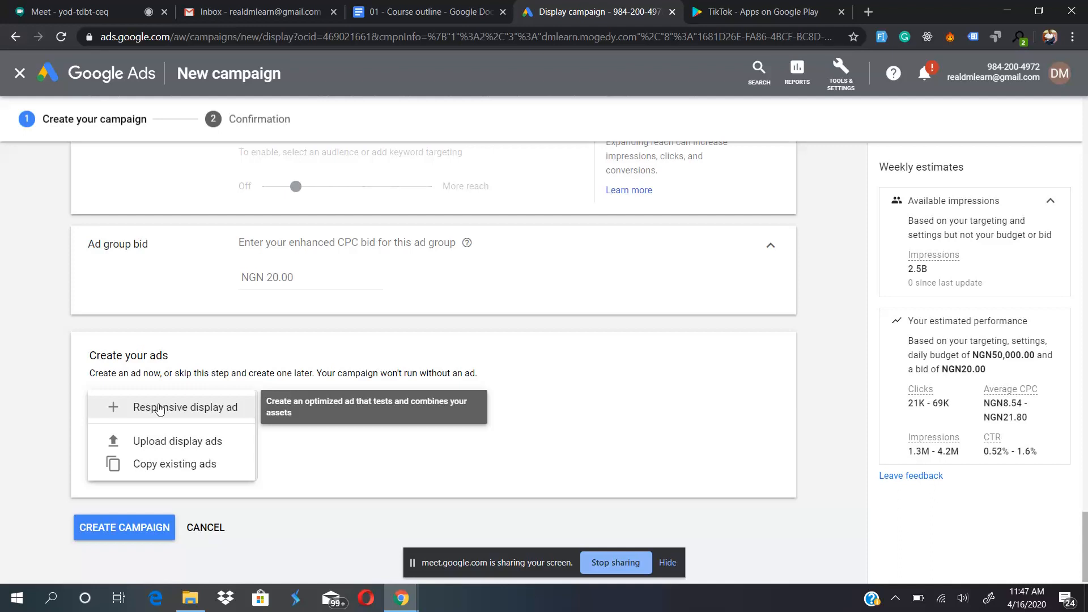
- Switch to the Google Meet call to admit the waiting participant, and return to the Google Ads display campaign
{"action": "left_click", "coordinate": [89, 6]}
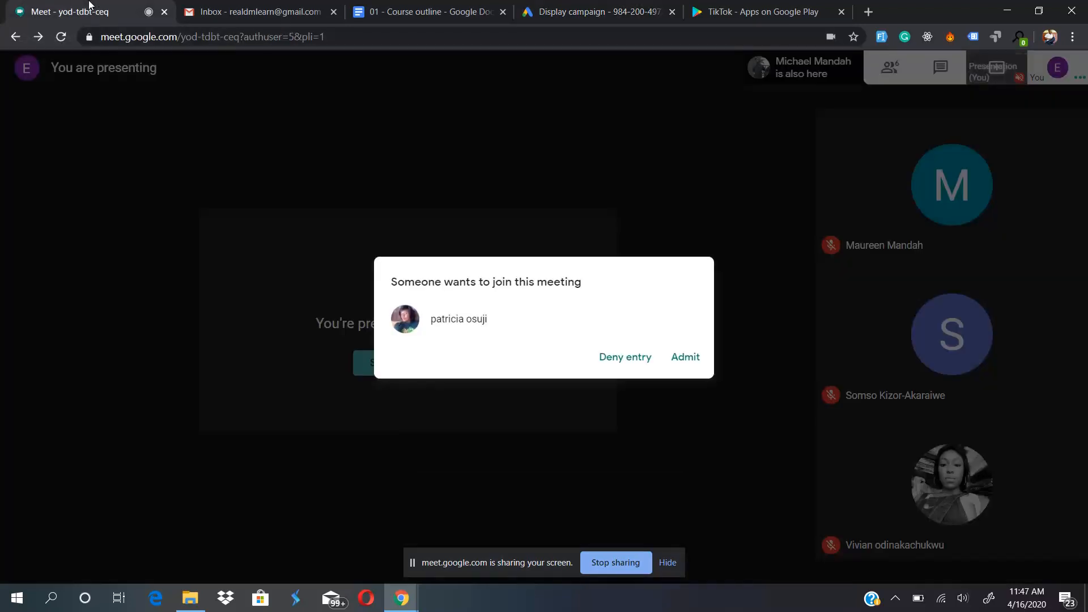
{"action": "left_click", "coordinate": [683, 360]}
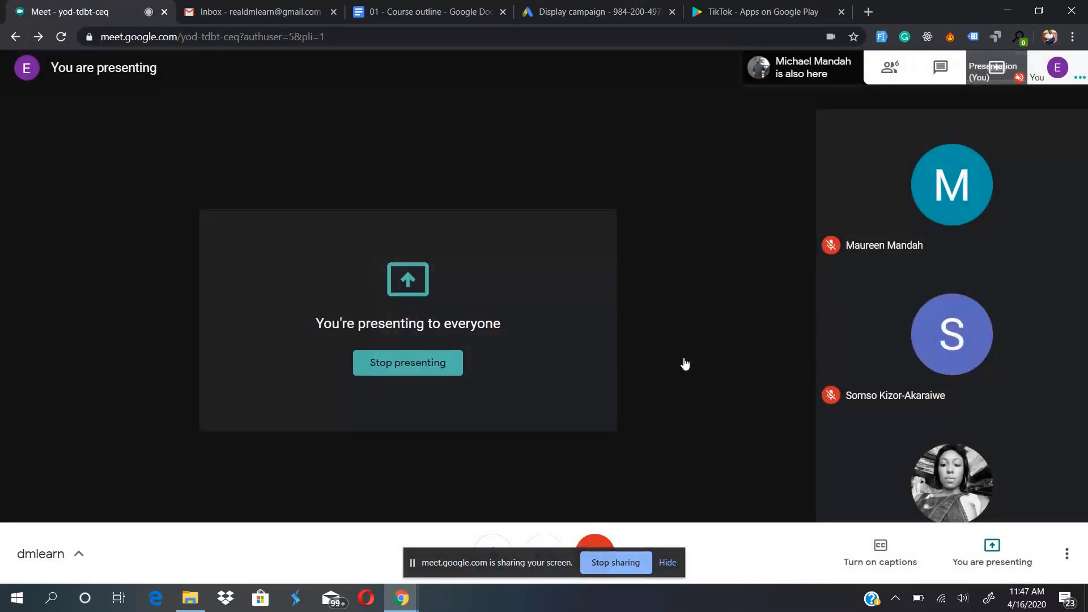
{"action": "left_click", "coordinate": [454, 4]}
{"action": "left_click", "coordinate": [600, 7]}
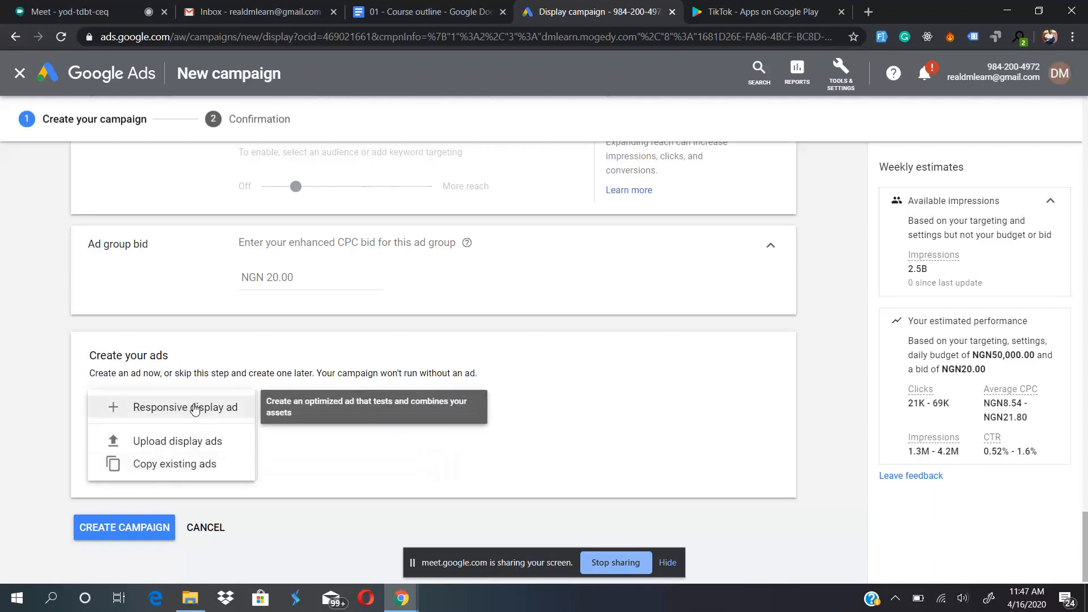
- Start a new responsive display ad and examine its final URL, images and logos, videos and headline fields
{"action": "left_click", "coordinate": [195, 408]}
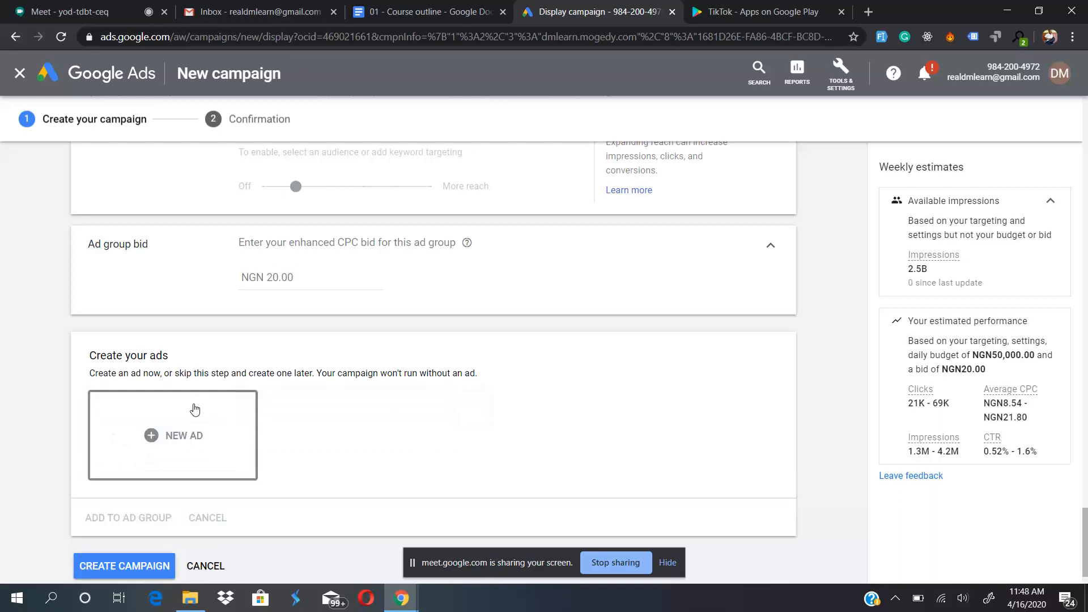
{"action": "scroll", "coordinate": [356, 390], "scroll_direction": "down", "scroll_amount": 2}
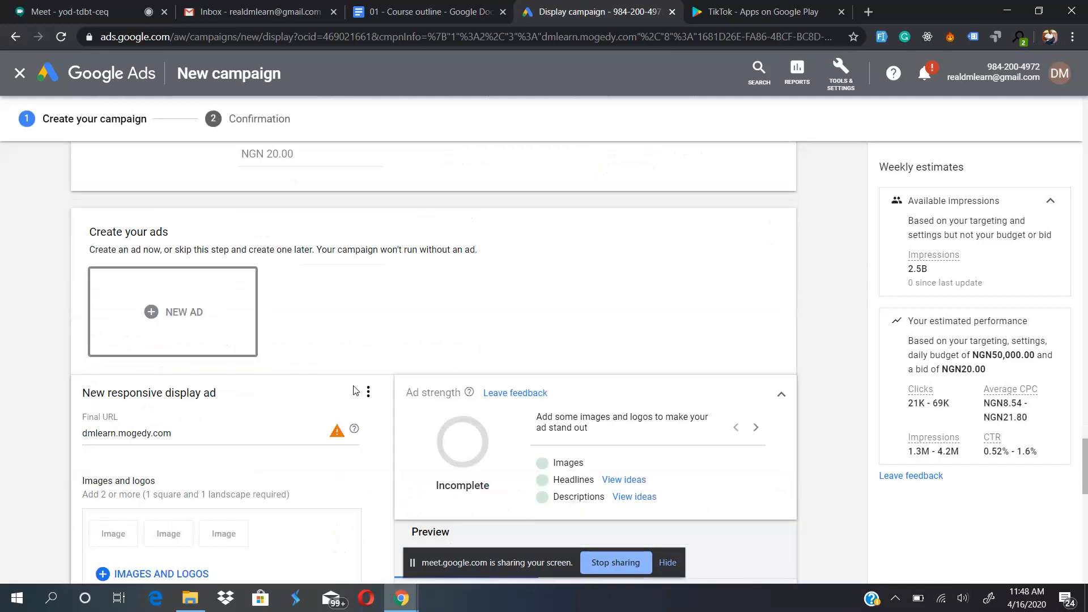
{"action": "scroll", "coordinate": [215, 377], "scroll_direction": "down", "scroll_amount": 3}
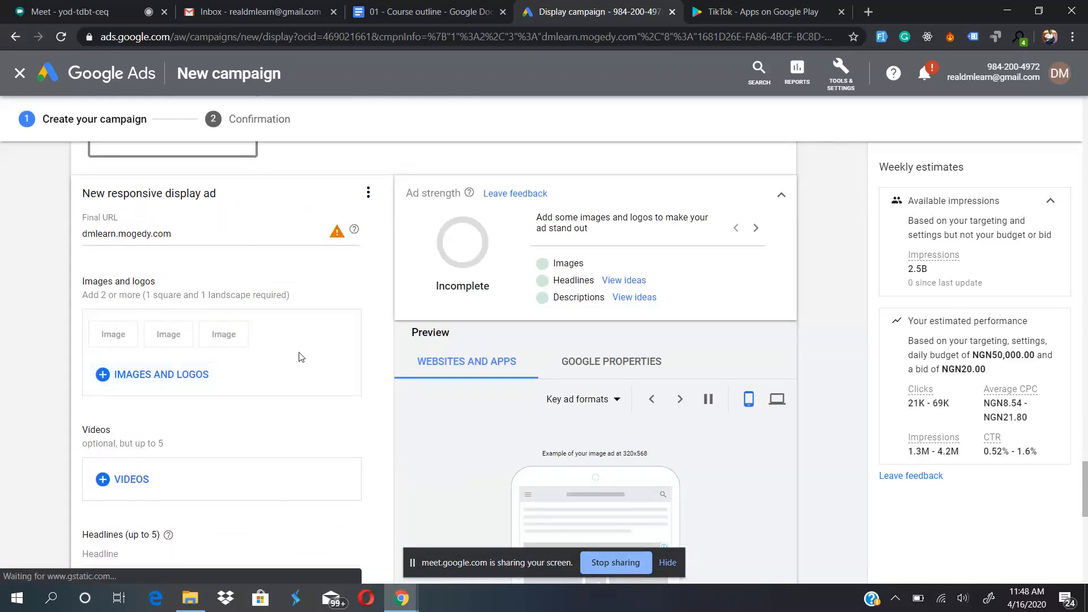
{"action": "scroll", "coordinate": [300, 357], "scroll_direction": "up", "scroll_amount": 1}
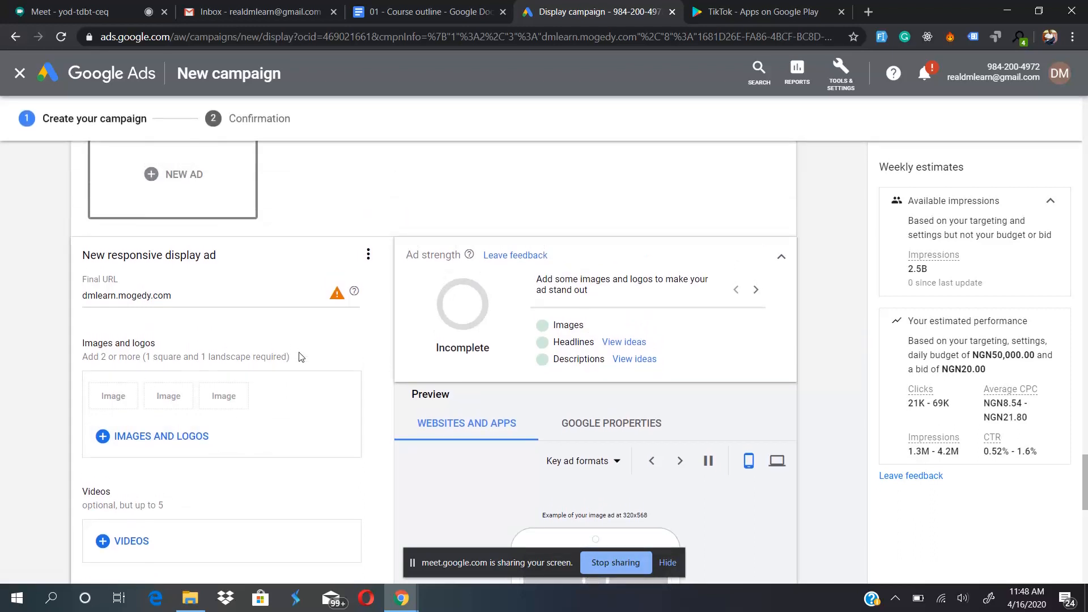
{"action": "scroll", "coordinate": [300, 357], "scroll_direction": "down", "scroll_amount": 1}
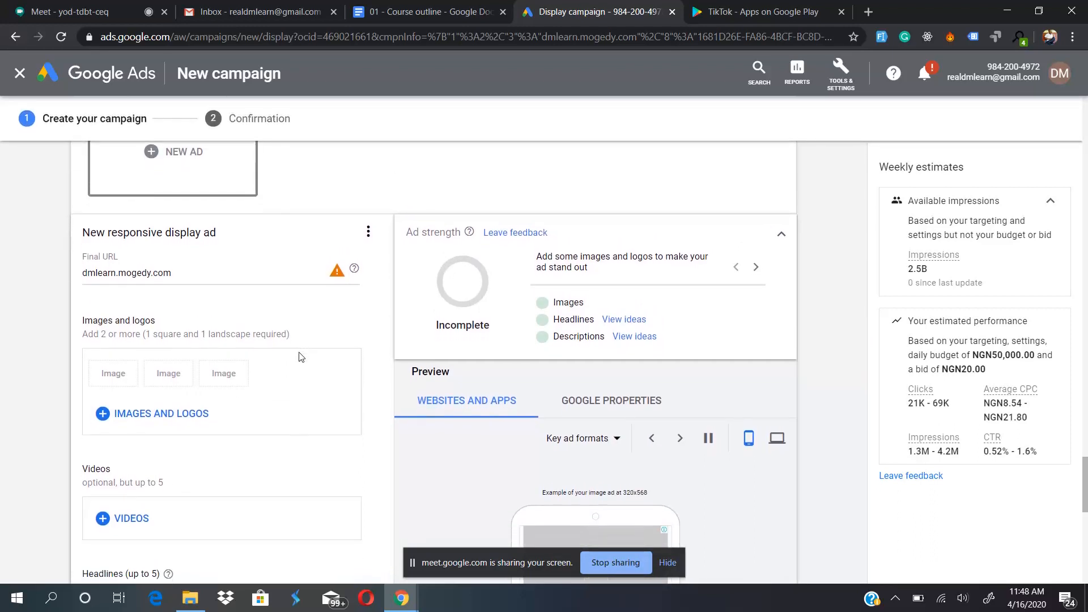
{"action": "scroll", "coordinate": [309, 374], "scroll_direction": "down", "scroll_amount": 2}
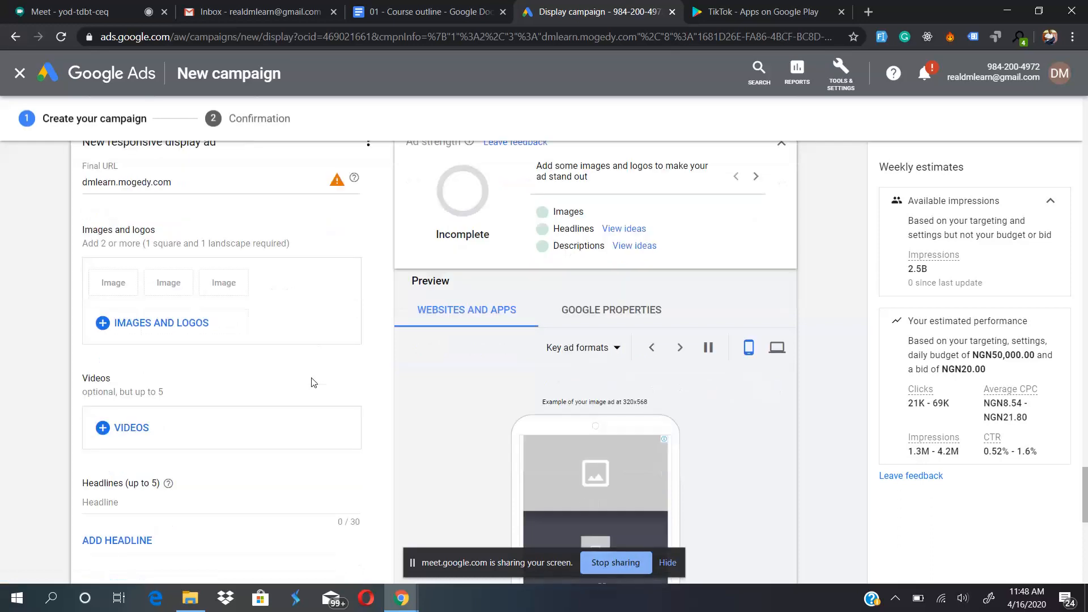
{"action": "scroll", "coordinate": [313, 383], "scroll_direction": "down", "scroll_amount": 2}
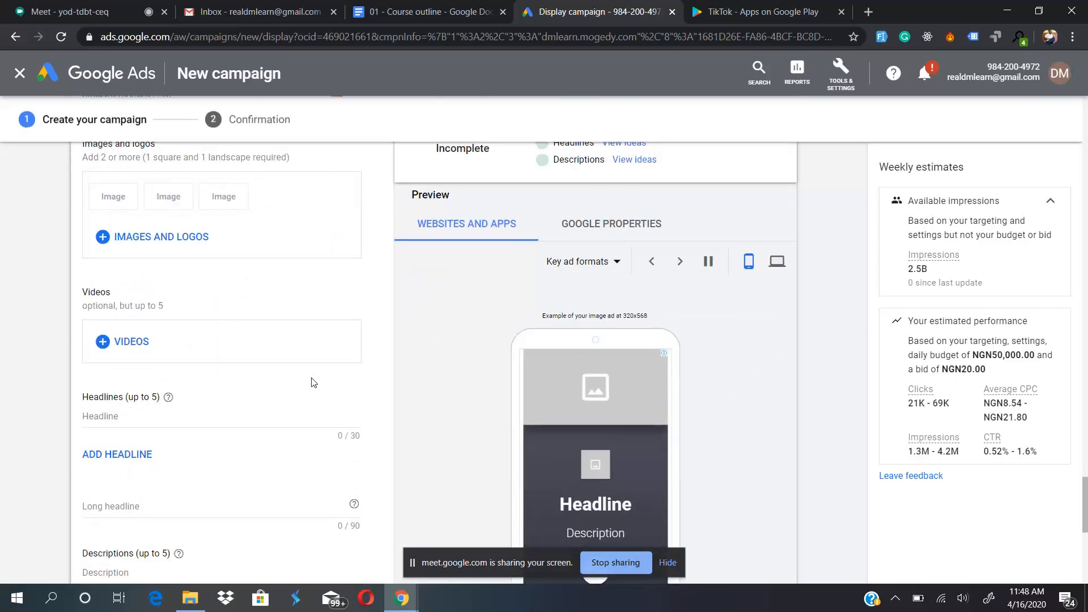
{"action": "scroll", "coordinate": [314, 382], "scroll_direction": "down", "scroll_amount": 4}
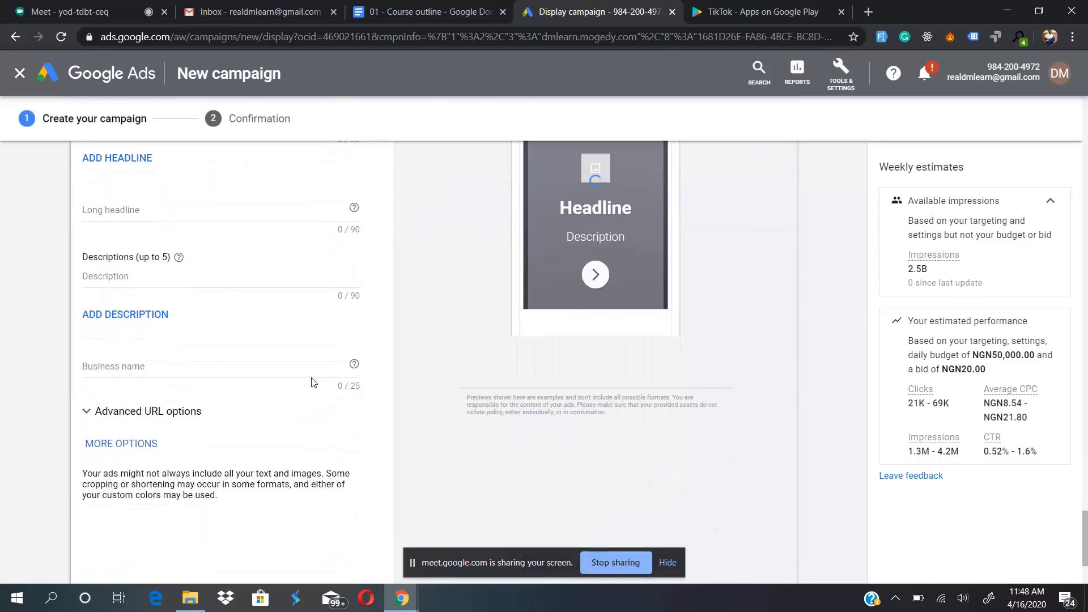
{"action": "scroll", "coordinate": [313, 382], "scroll_direction": "up", "scroll_amount": 10}
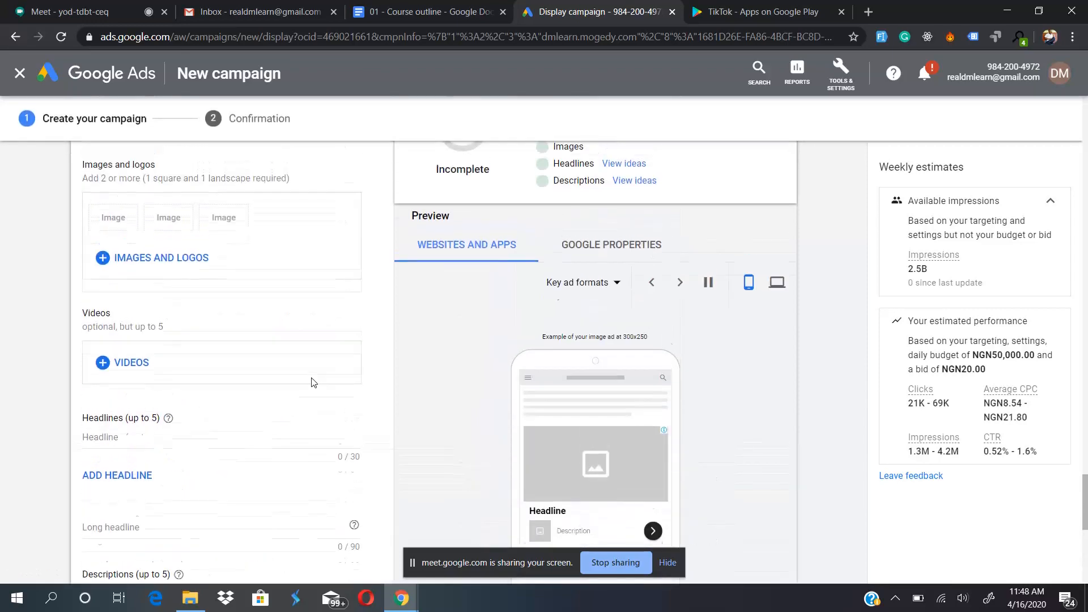
{"action": "scroll", "coordinate": [314, 383], "scroll_direction": "up", "scroll_amount": 1}
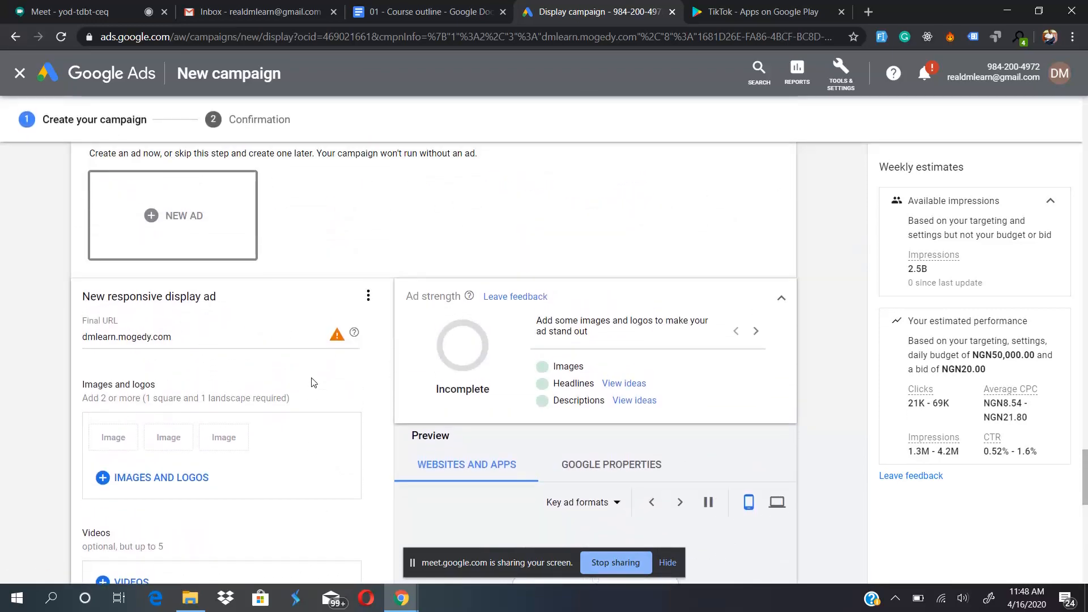
{"action": "scroll", "coordinate": [270, 399], "scroll_direction": "down", "scroll_amount": 1}
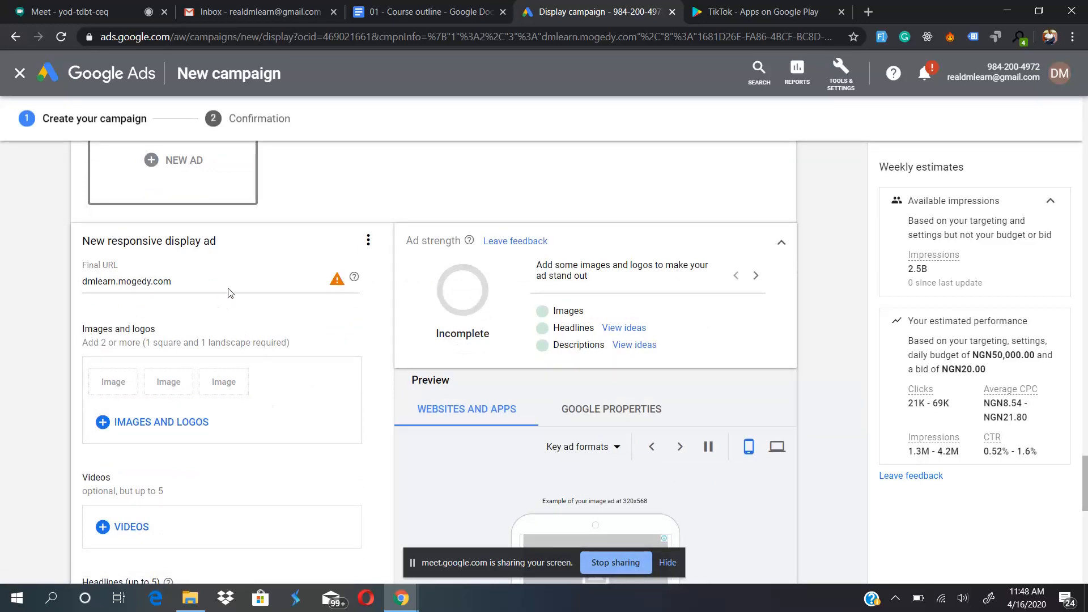
{"action": "scroll", "coordinate": [310, 278], "scroll_direction": "up", "scroll_amount": 3}
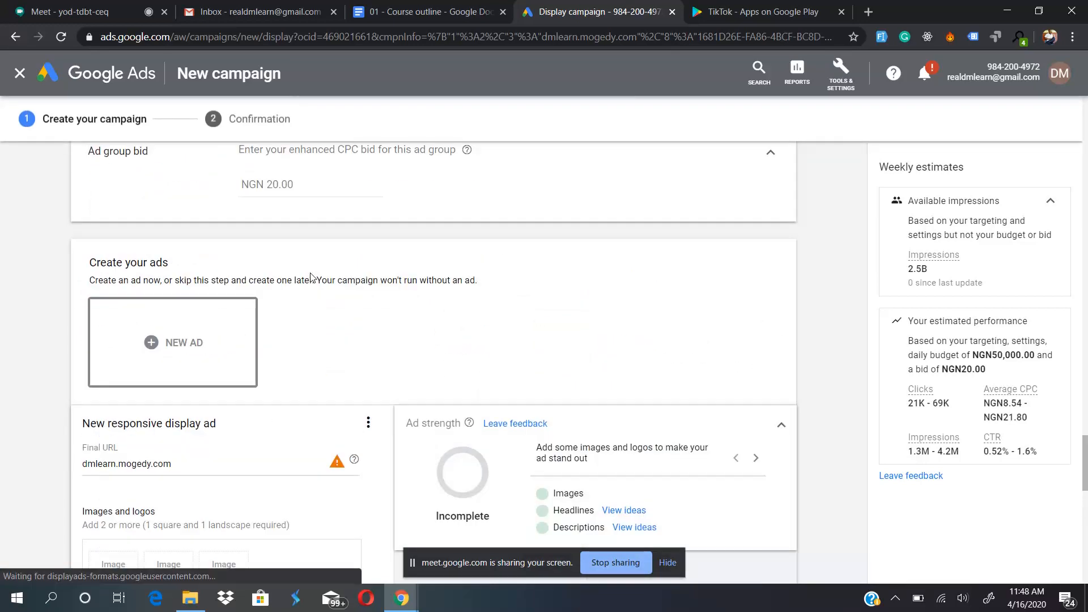
{"action": "scroll", "coordinate": [310, 278], "scroll_direction": "down", "scroll_amount": 2}
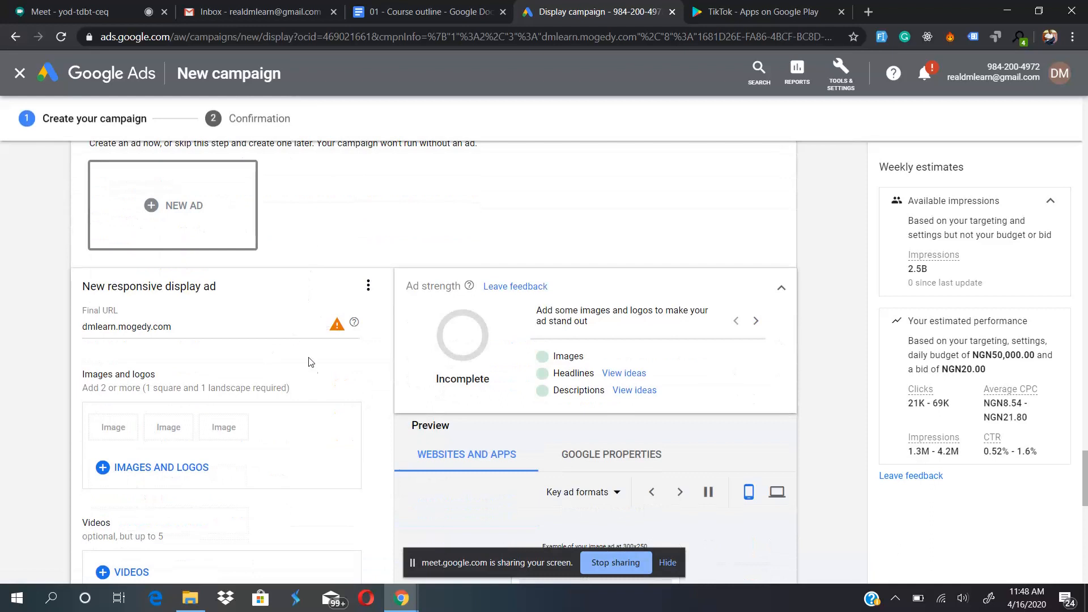
{"action": "mouse_move", "coordinate": [338, 327]}
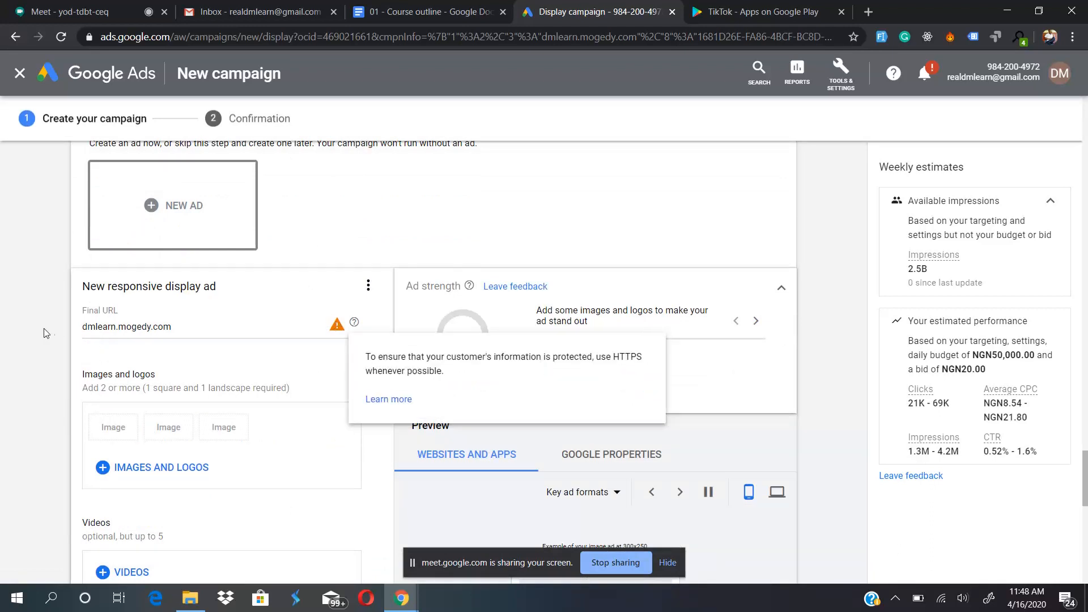
{"action": "left_click", "coordinate": [84, 328]}
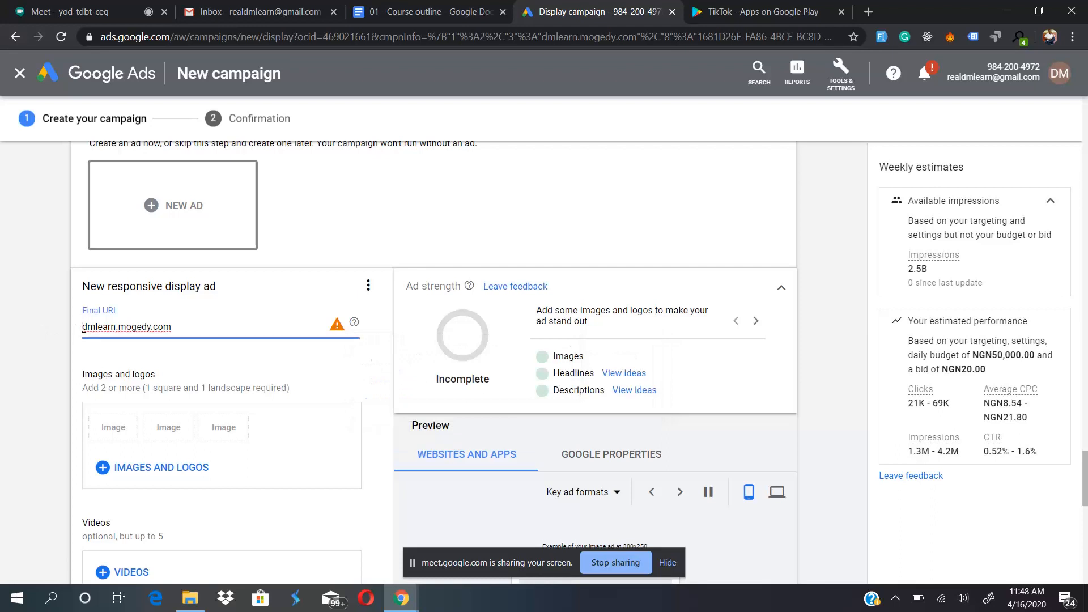
{"action": "type", "text": "https://"}
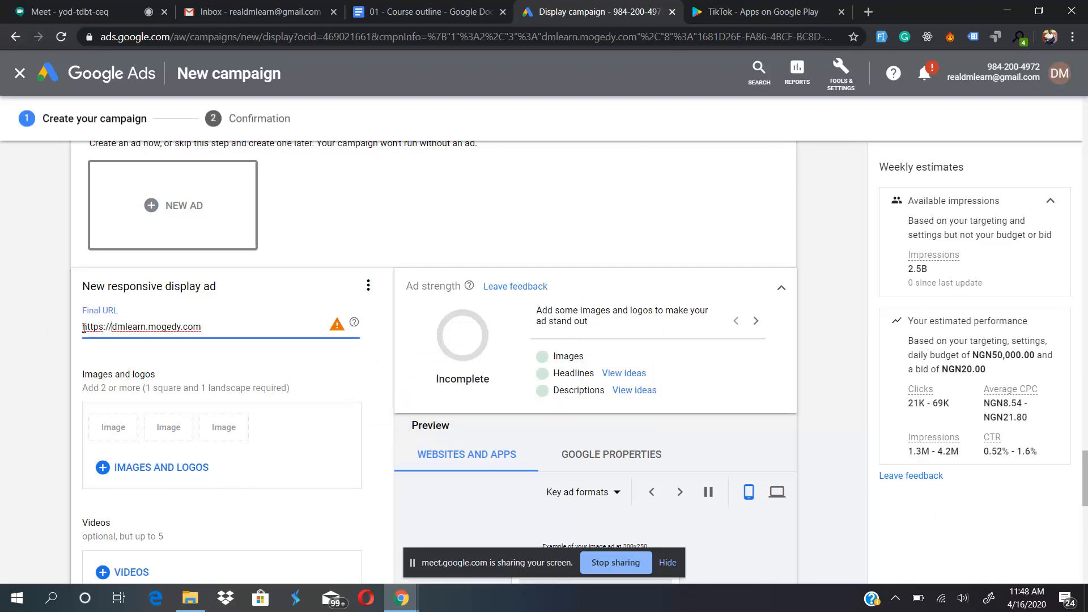
{"action": "left_click", "coordinate": [280, 356]}
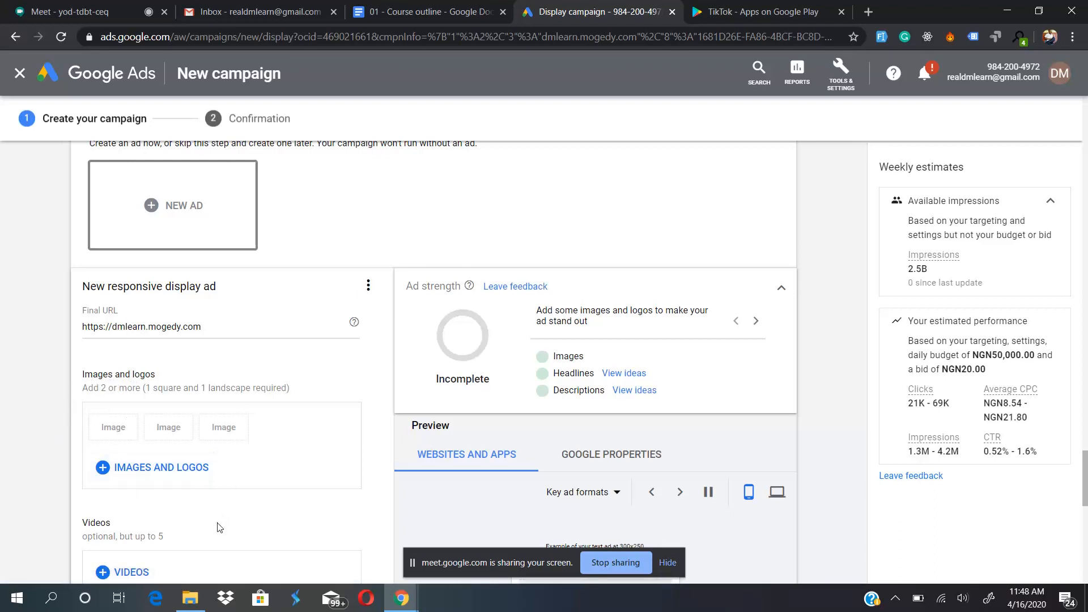
- Examine the responsive display ad's images, videos, headline, description, business name and advanced URL fields
{"action": "scroll", "coordinate": [220, 528], "scroll_direction": "down", "scroll_amount": 2}
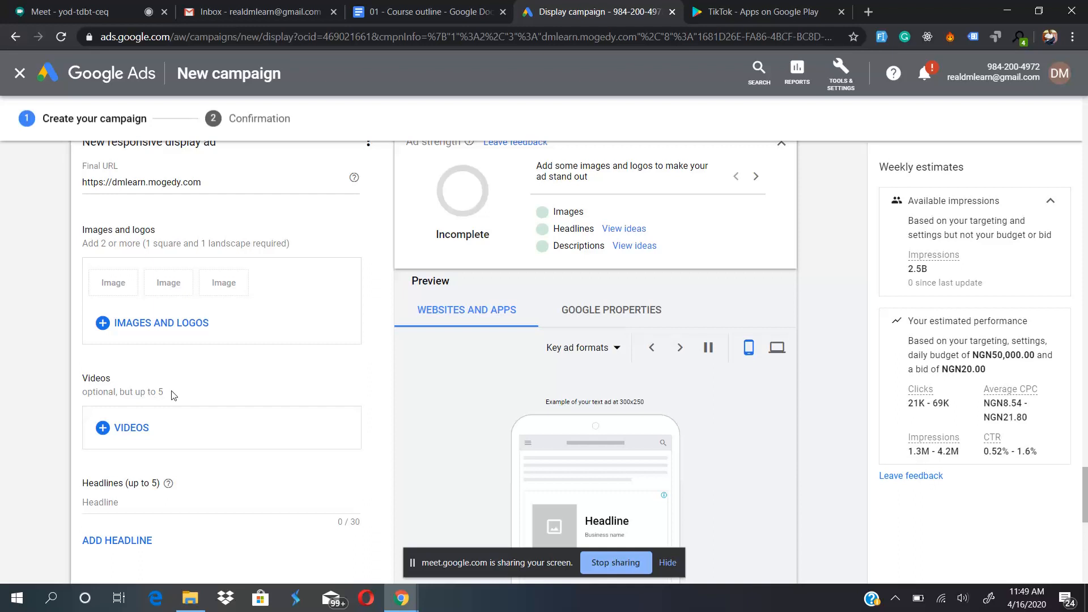
{"action": "scroll", "coordinate": [171, 394], "scroll_direction": "down", "scroll_amount": 2}
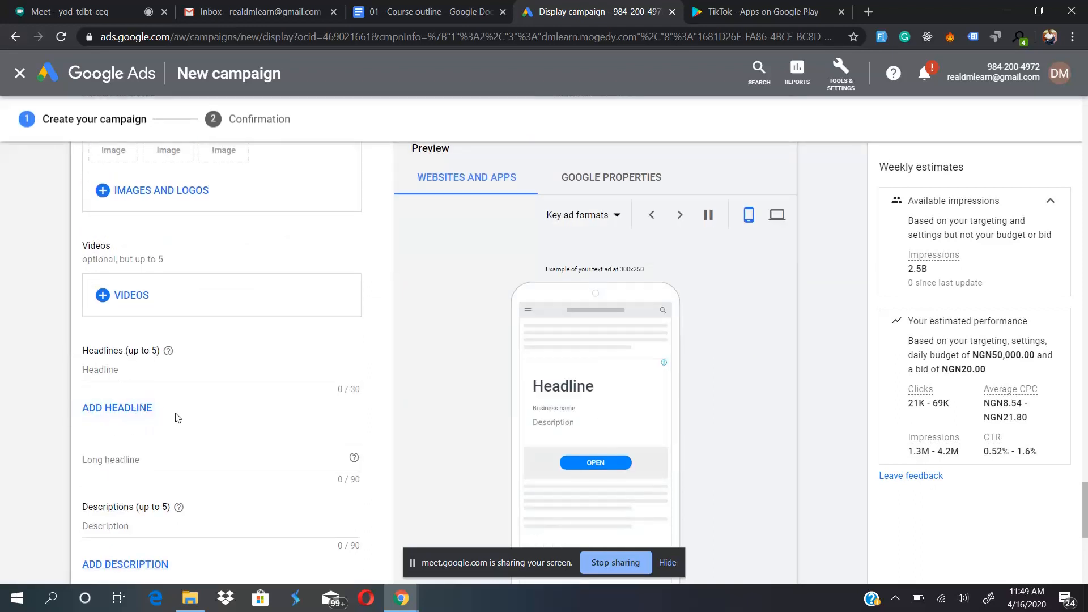
{"action": "scroll", "coordinate": [175, 417], "scroll_direction": "down", "scroll_amount": 3}
{"action": "scroll", "coordinate": [221, 459], "scroll_direction": "down", "scroll_amount": 2}
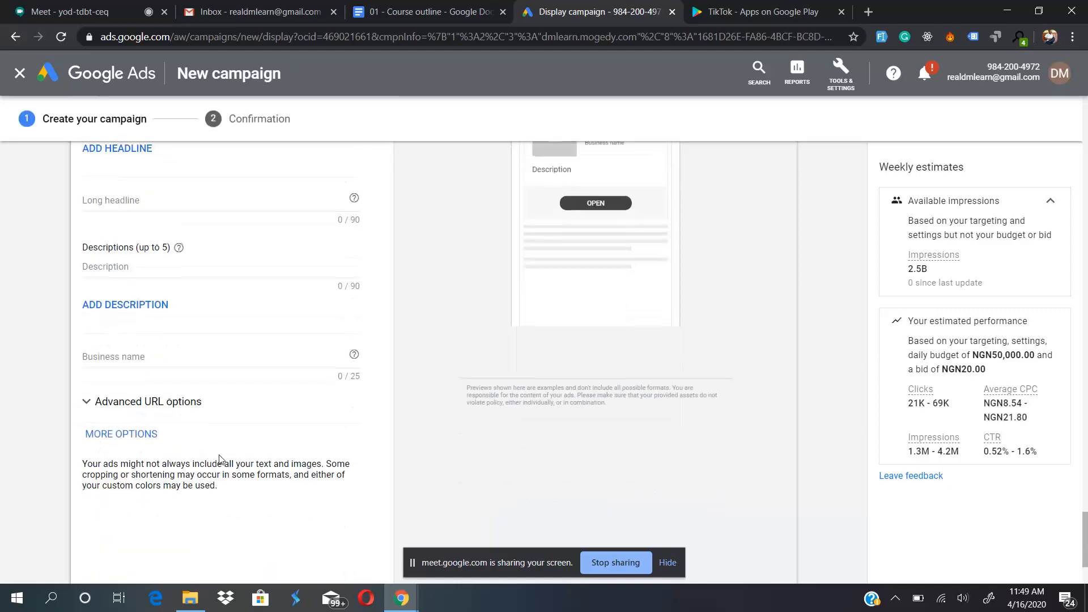
{"action": "scroll", "coordinate": [219, 462], "scroll_direction": "down", "scroll_amount": 2}
{"action": "scroll", "coordinate": [221, 465], "scroll_direction": "up", "scroll_amount": 12}
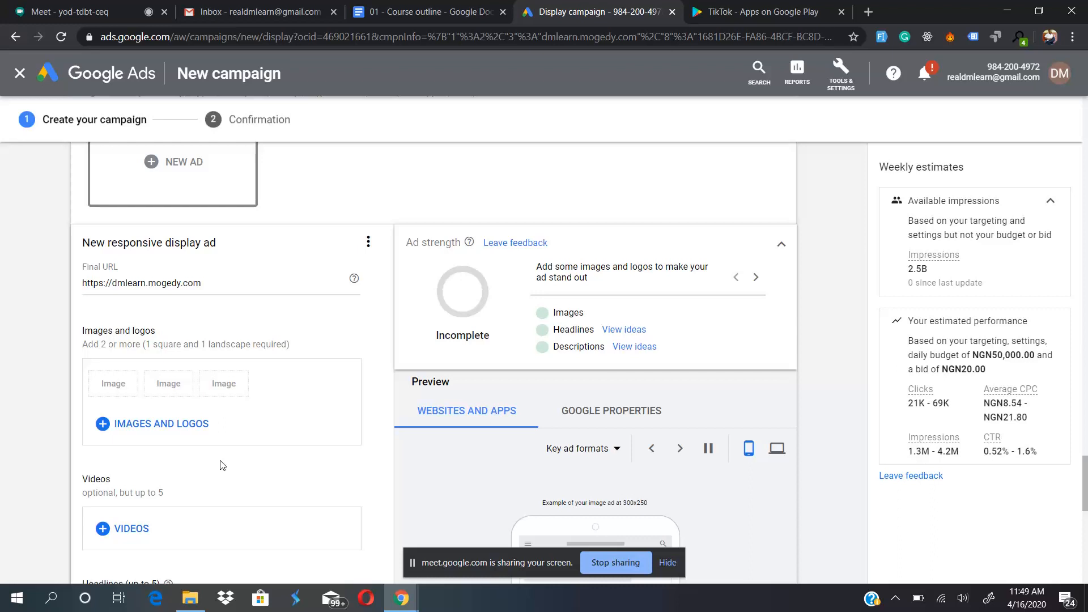
{"action": "scroll", "coordinate": [286, 446], "scroll_direction": "down", "scroll_amount": 2}
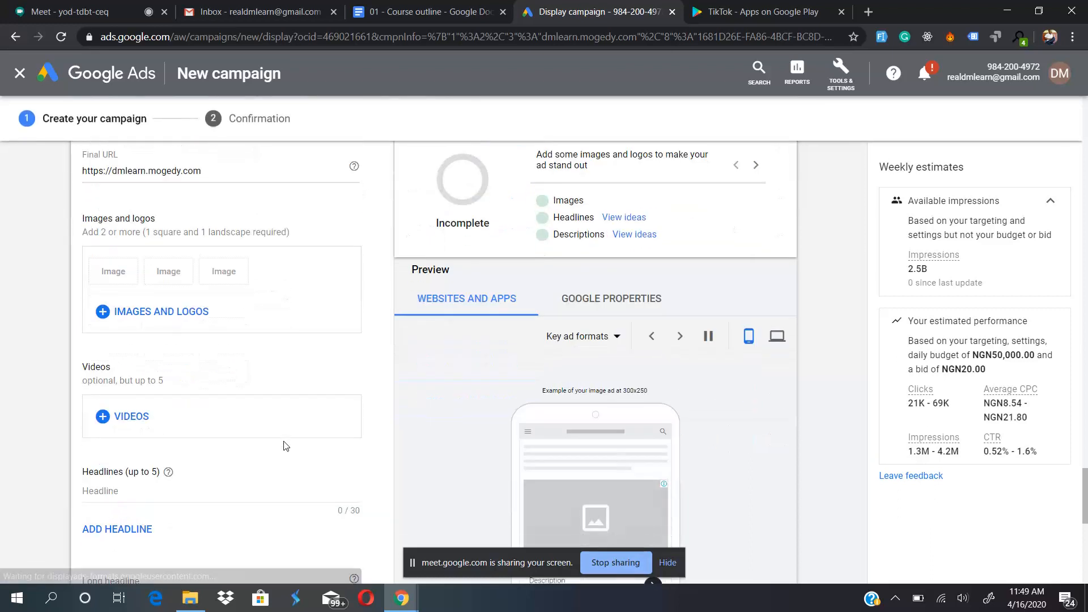
{"action": "scroll", "coordinate": [286, 425], "scroll_direction": "down", "scroll_amount": 3}
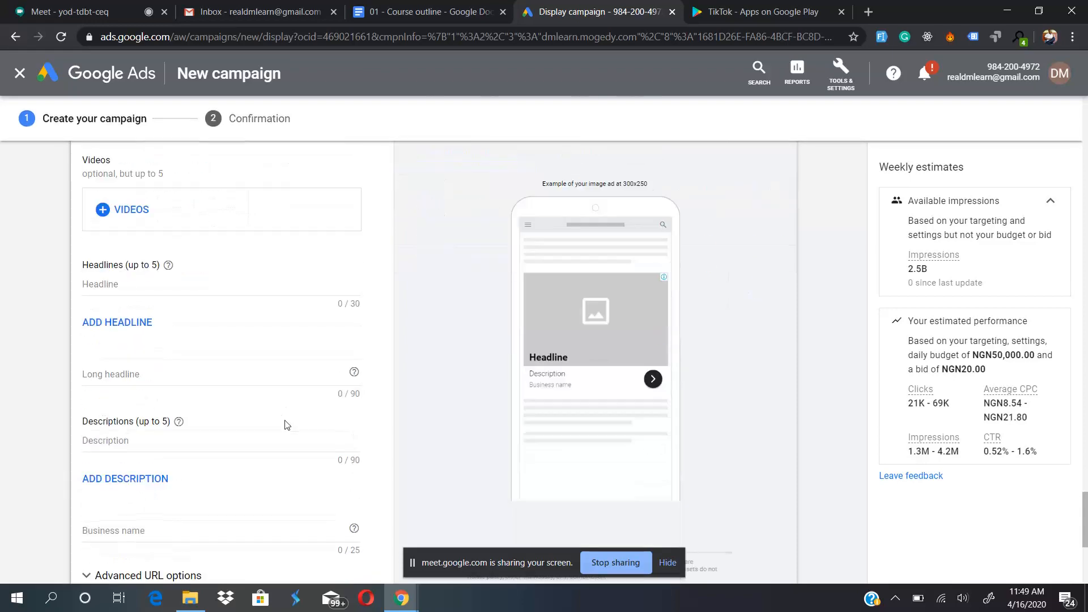
- Preview the responsive display ad on Google properties, and return to the preview for websites and apps
{"action": "scroll", "coordinate": [286, 425], "scroll_direction": "up", "scroll_amount": 3}
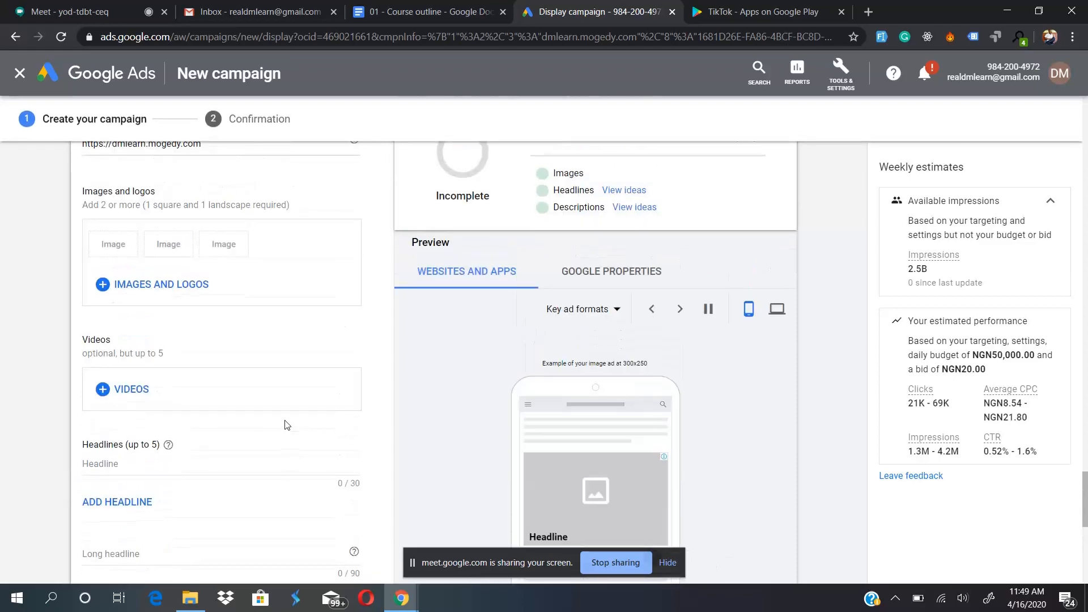
{"action": "left_click", "coordinate": [603, 277]}
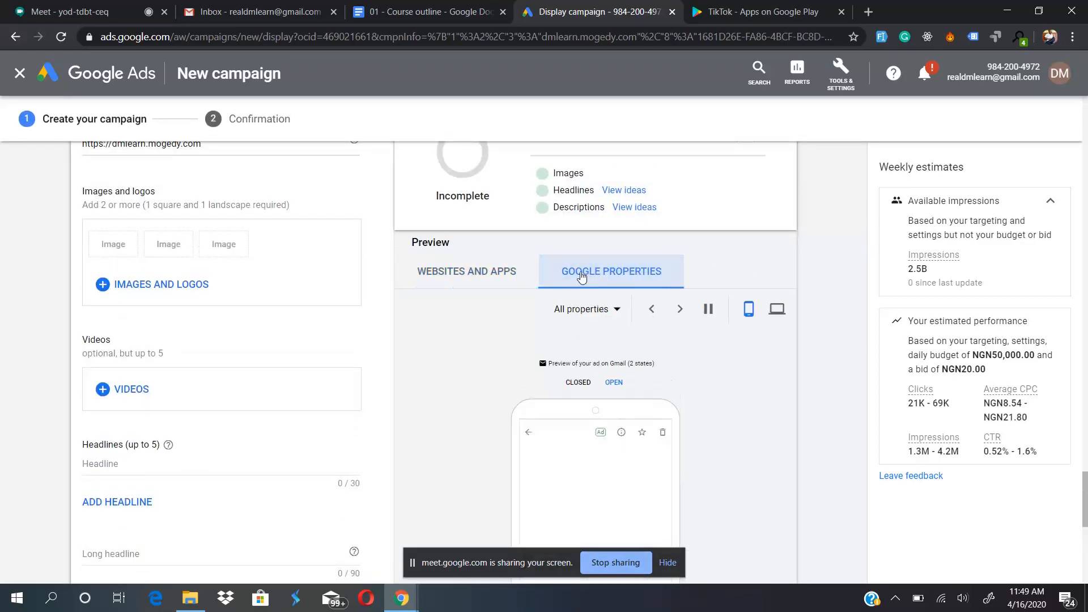
{"action": "scroll", "coordinate": [466, 471], "scroll_direction": "down", "scroll_amount": 2}
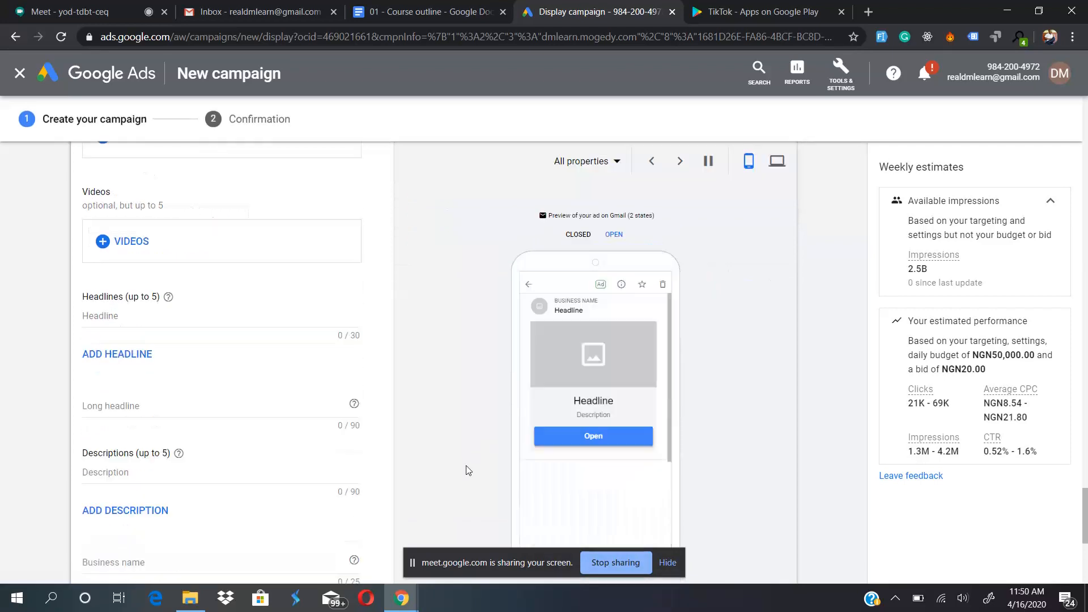
{"action": "scroll", "coordinate": [464, 360], "scroll_direction": "up", "scroll_amount": 2}
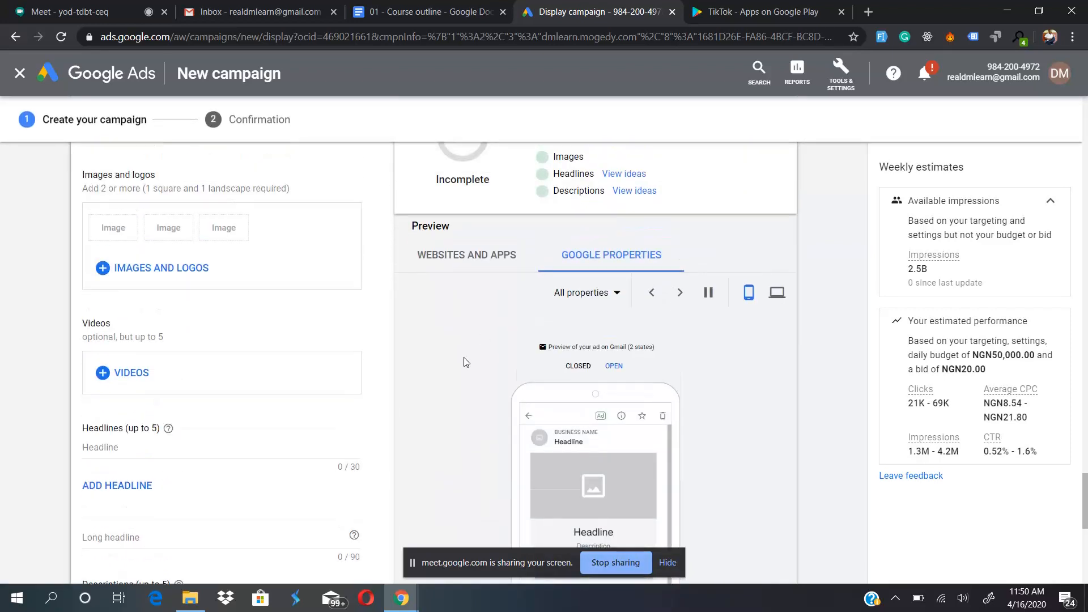
{"action": "scroll", "coordinate": [464, 361], "scroll_direction": "up", "scroll_amount": 1}
{"action": "left_click", "coordinate": [477, 279]}
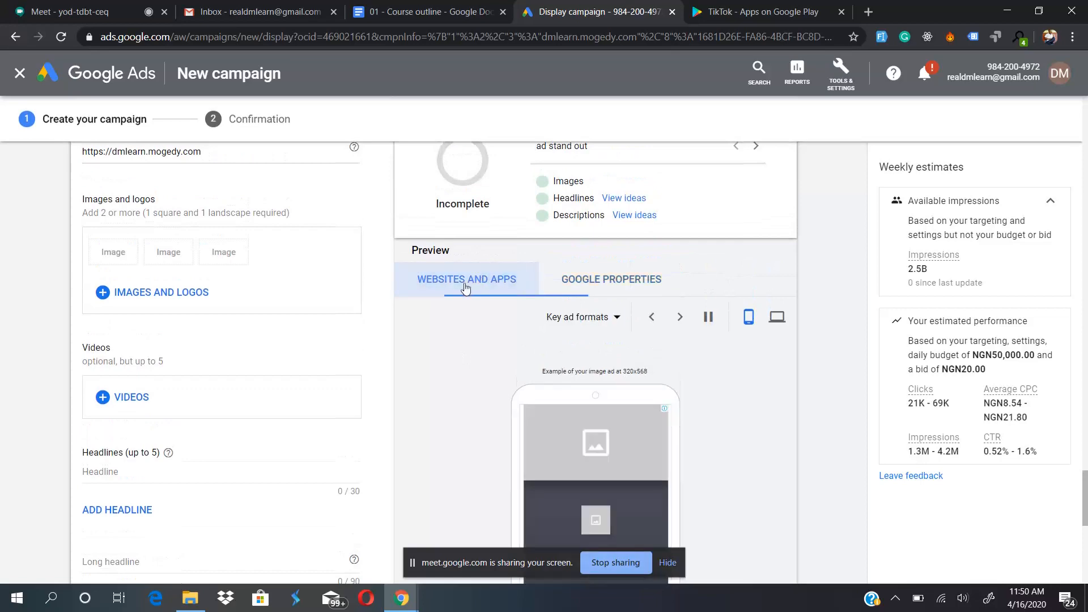
{"action": "scroll", "coordinate": [306, 400], "scroll_direction": "down", "scroll_amount": 4}
{"action": "scroll", "coordinate": [308, 387], "scroll_direction": "down", "scroll_amount": 2}
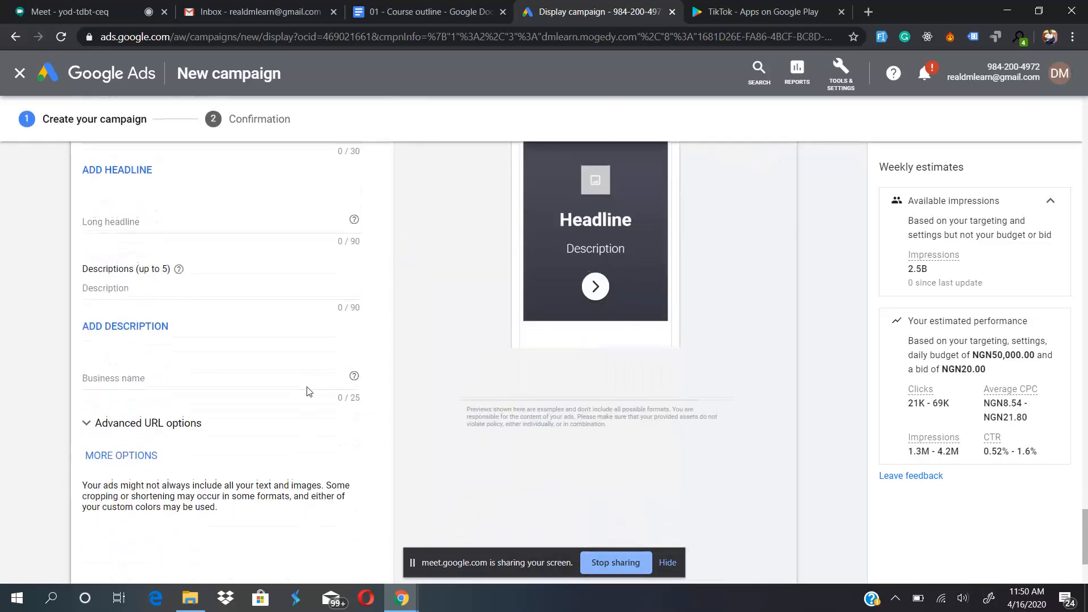
- Cancel the new responsive display ad and leave it without saving
{"action": "scroll", "coordinate": [307, 389], "scroll_direction": "up", "scroll_amount": 8}
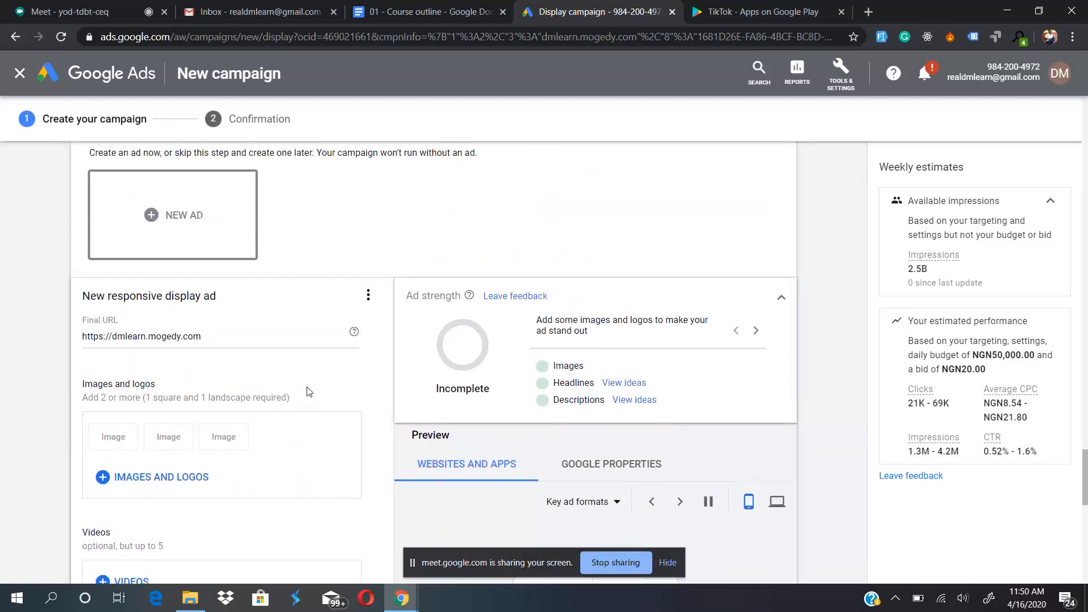
{"action": "left_click", "coordinate": [366, 299]}
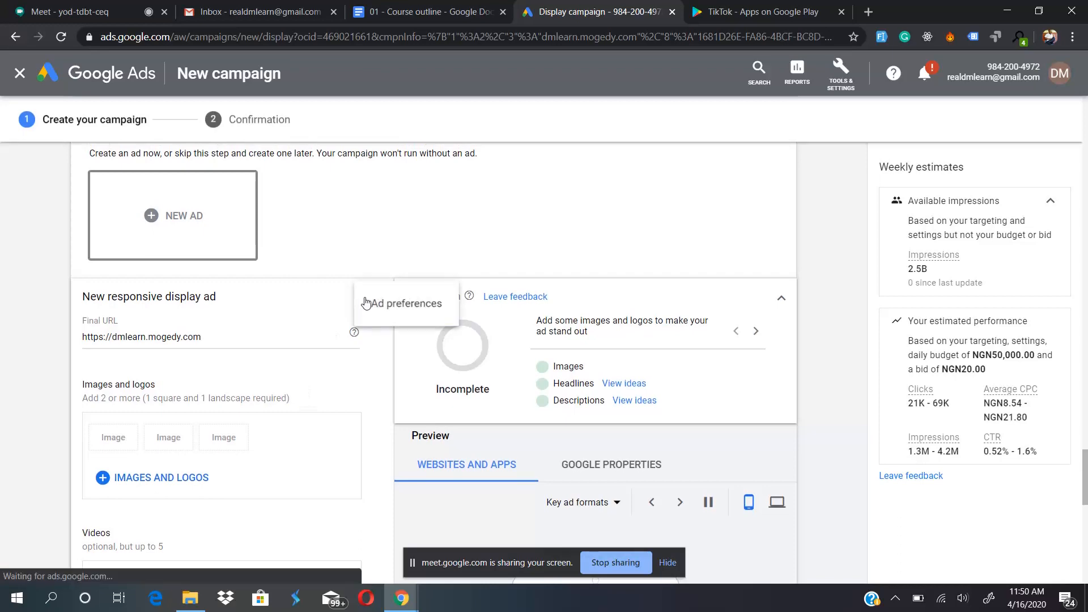
{"action": "left_click", "coordinate": [369, 357]}
{"action": "scroll", "coordinate": [369, 357], "scroll_direction": "down", "scroll_amount": 10}
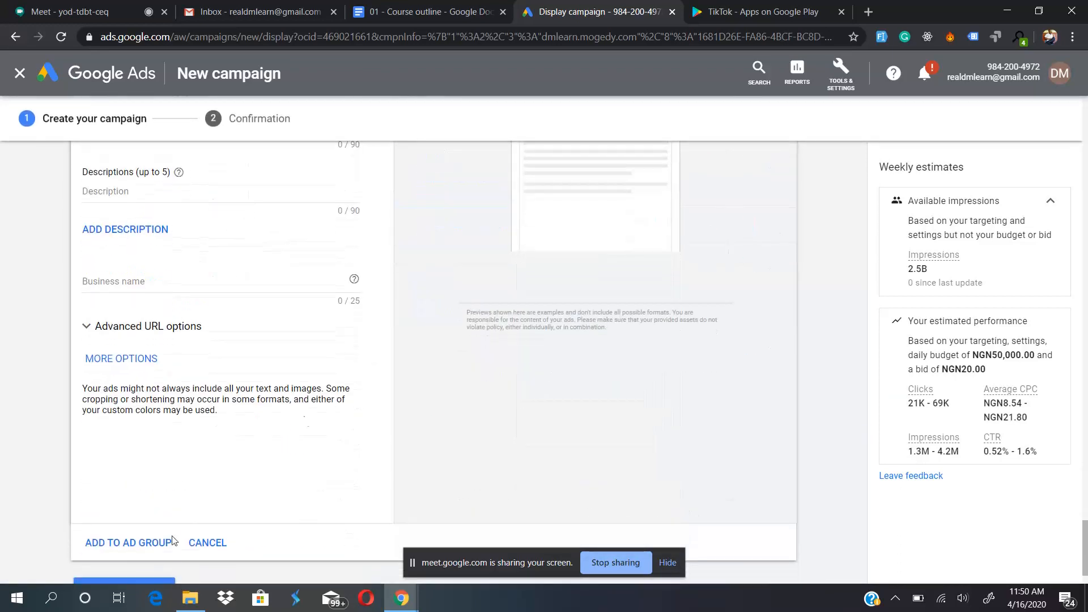
{"action": "left_click", "coordinate": [210, 547]}
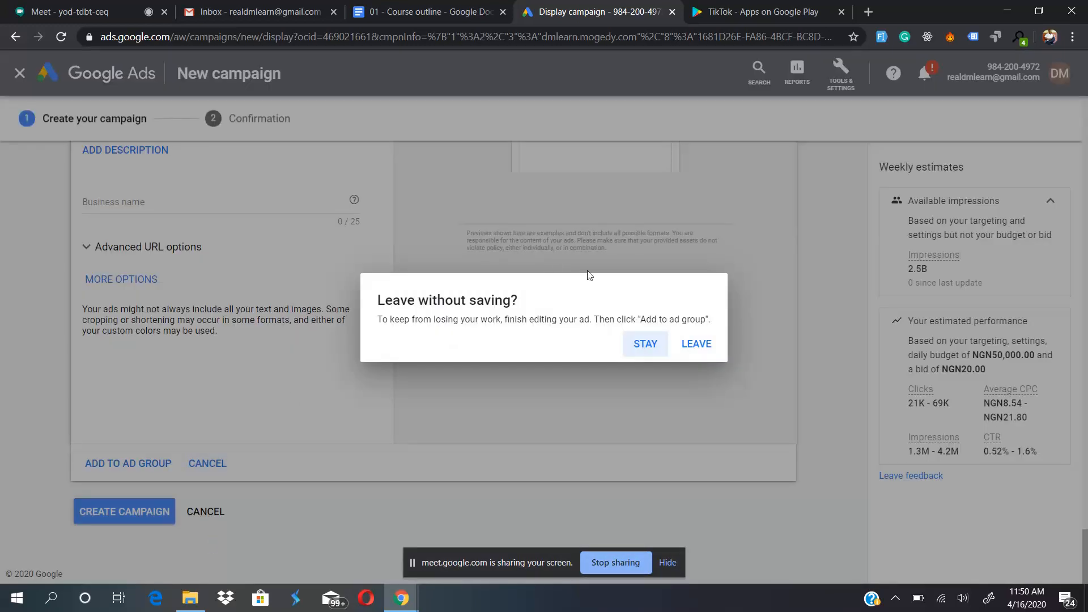
{"action": "left_click", "coordinate": [698, 345]}
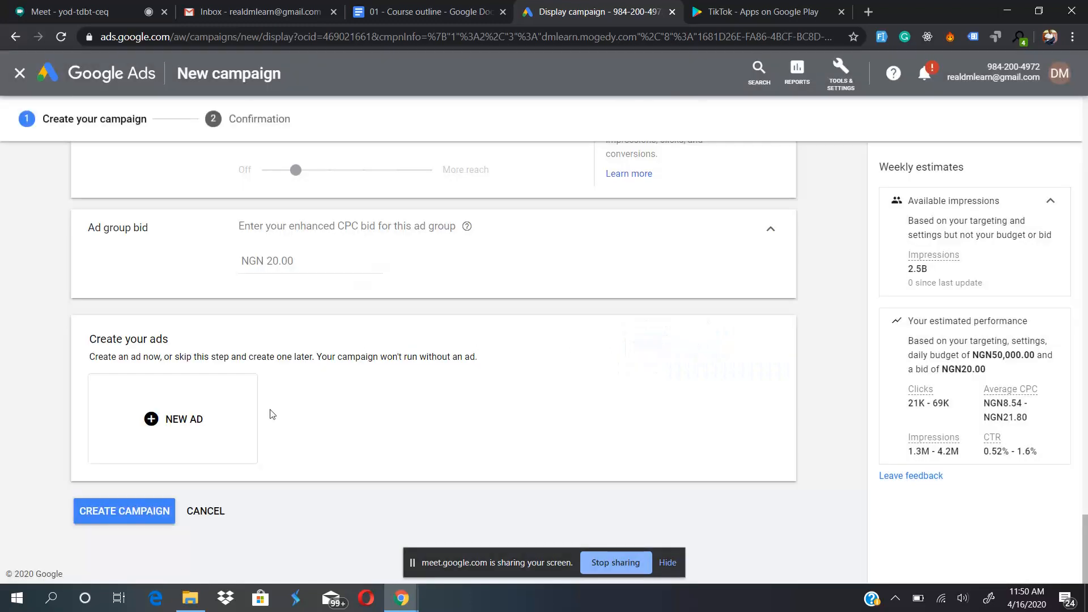
- Start a new ad with the Upload display ads option and examine its final URL, file upload and supported formats sections
{"action": "left_click", "coordinate": [159, 419]}
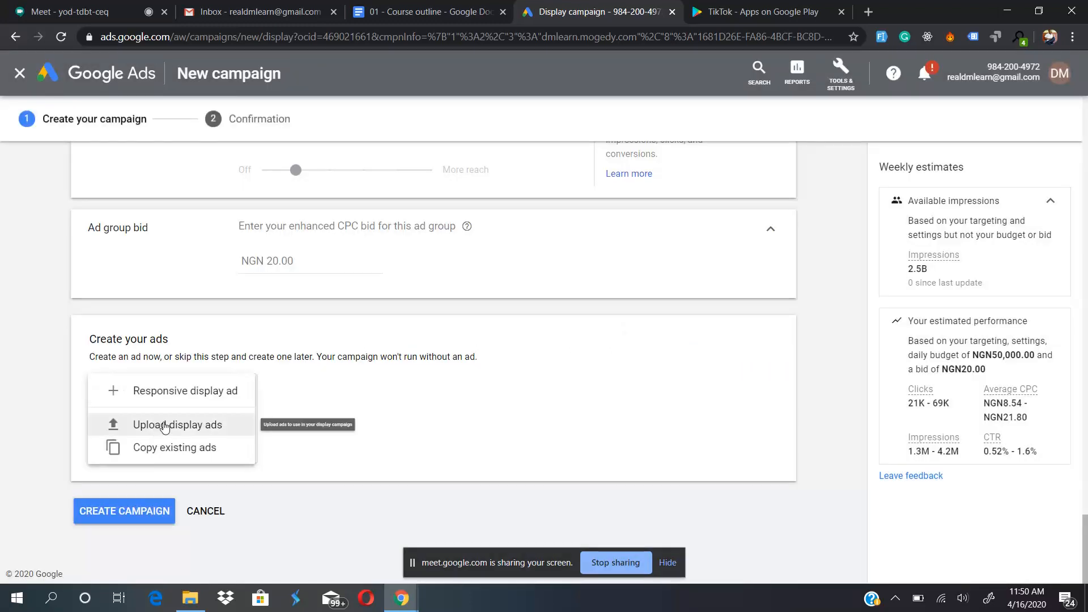
{"action": "left_click", "coordinate": [155, 431]}
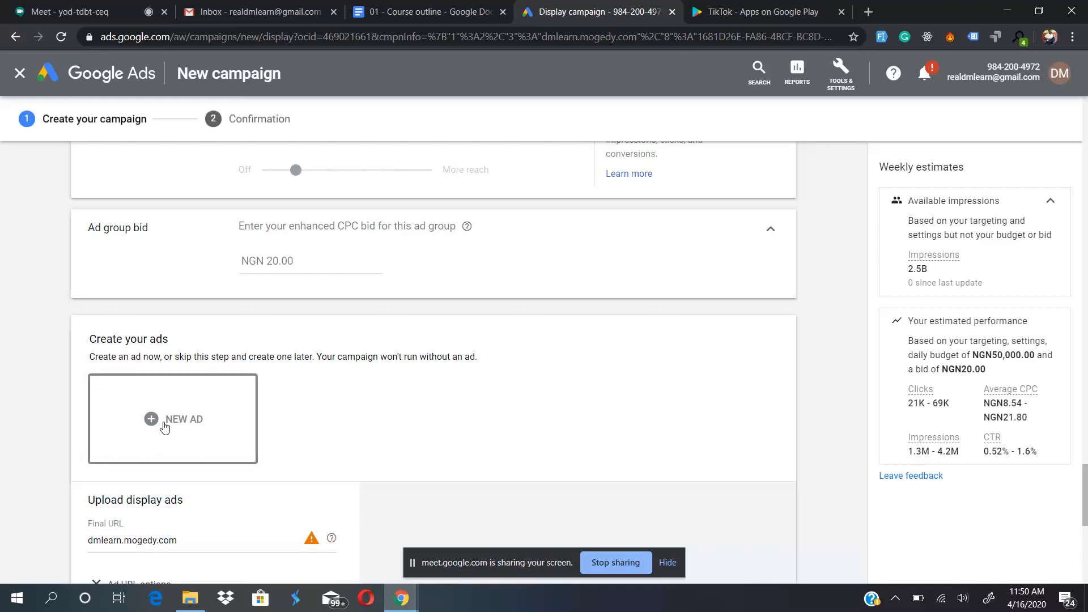
{"action": "scroll", "coordinate": [348, 374], "scroll_direction": "down", "scroll_amount": 3}
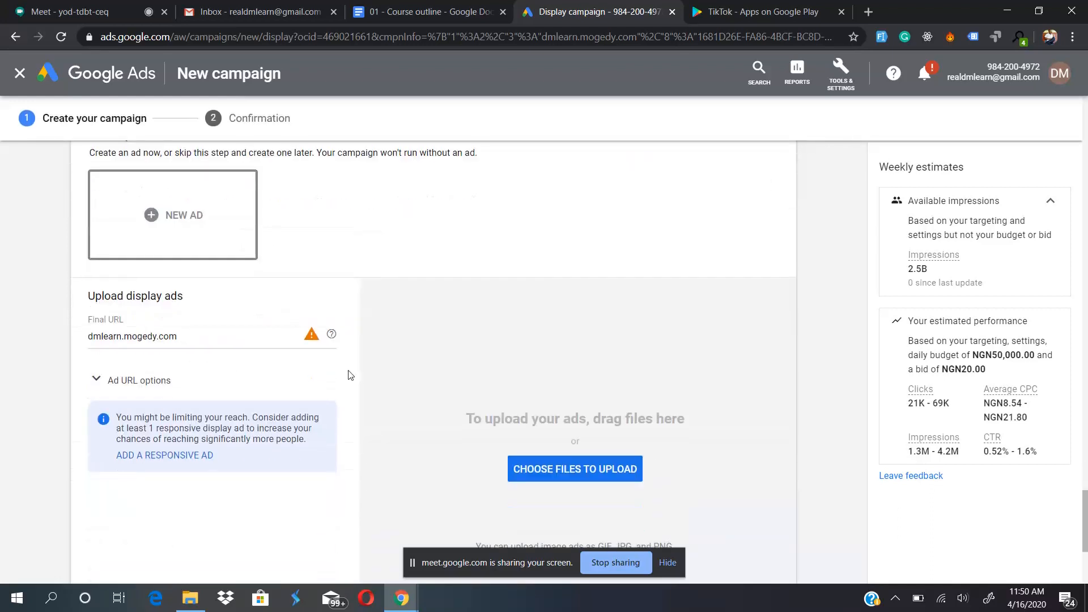
{"action": "scroll", "coordinate": [350, 374], "scroll_direction": "down", "scroll_amount": 1}
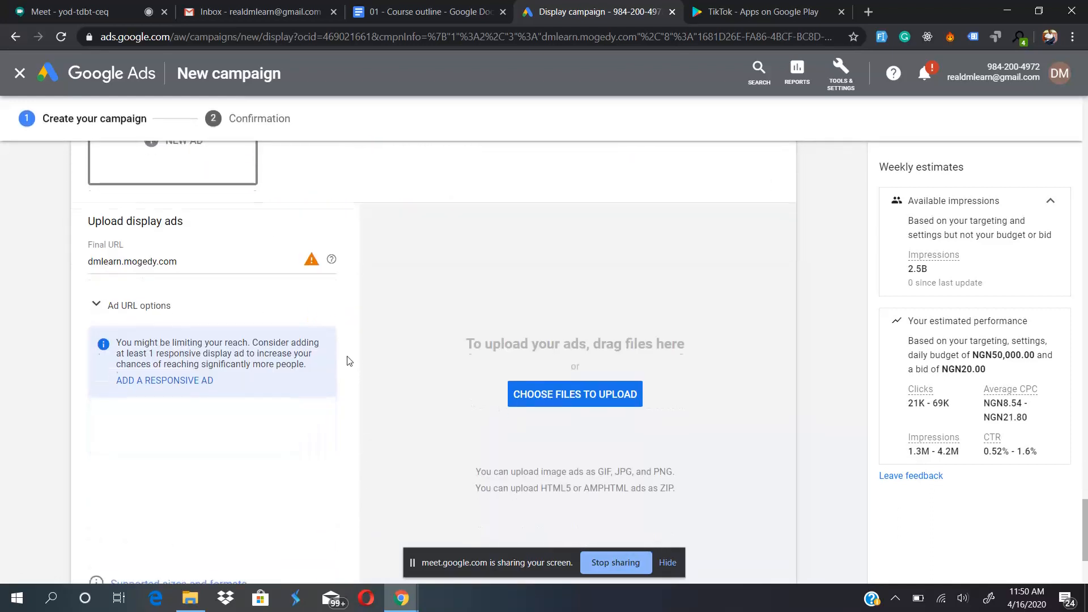
{"action": "scroll", "coordinate": [350, 361], "scroll_direction": "down", "scroll_amount": 1}
{"action": "scroll", "coordinate": [349, 361], "scroll_direction": "down", "scroll_amount": 2}
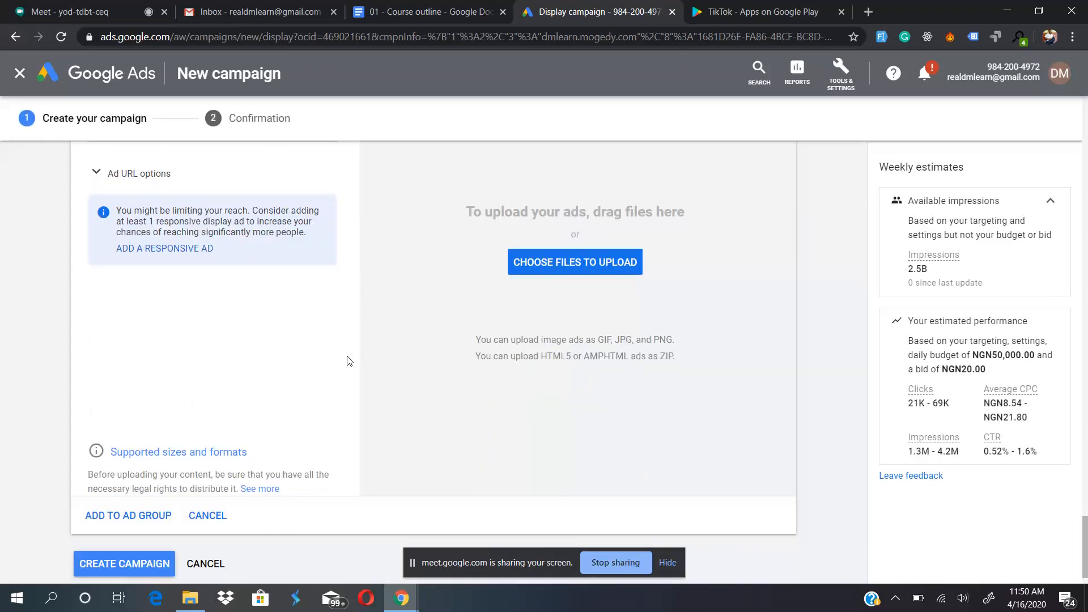
{"action": "scroll", "coordinate": [348, 360], "scroll_direction": "up", "scroll_amount": 3}
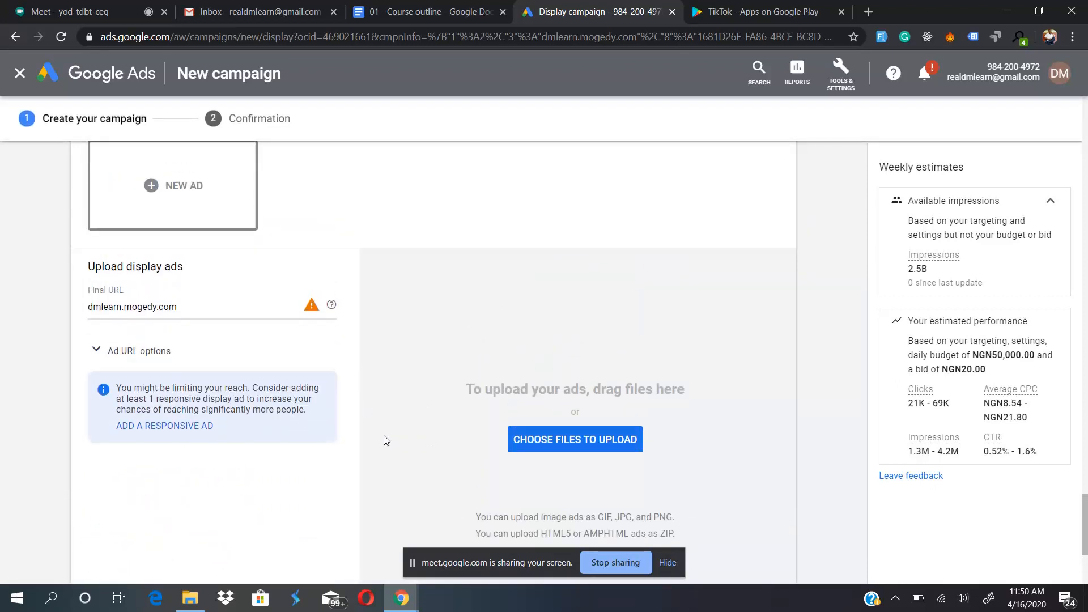
{"action": "scroll", "coordinate": [386, 436], "scroll_direction": "down", "scroll_amount": 1}
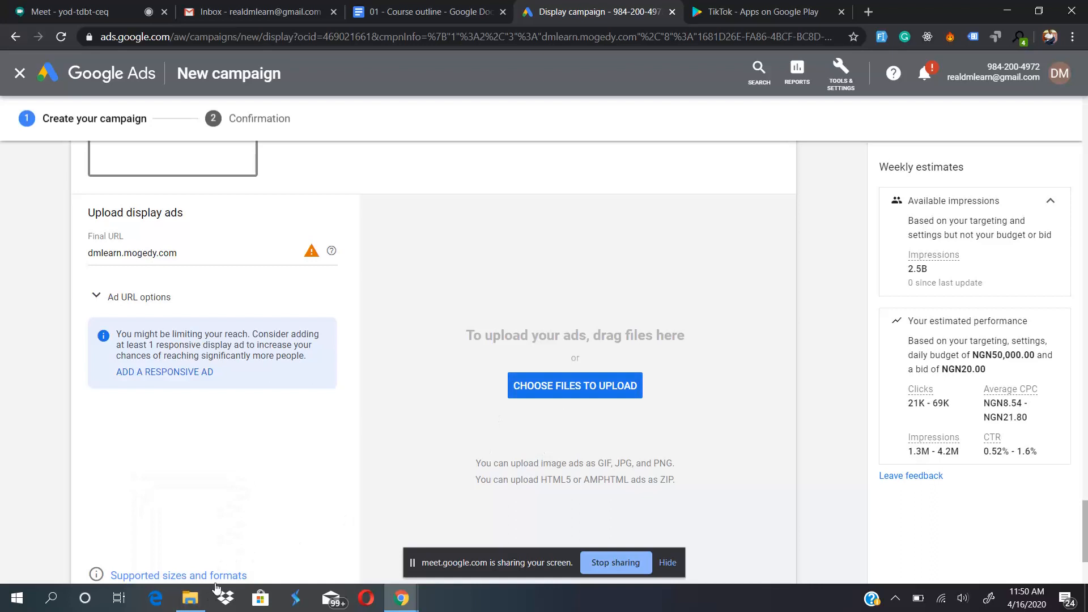
{"action": "mouse_move", "coordinate": [197, 609]}
{"action": "scroll", "coordinate": [418, 428], "scroll_direction": "down", "scroll_amount": 2}
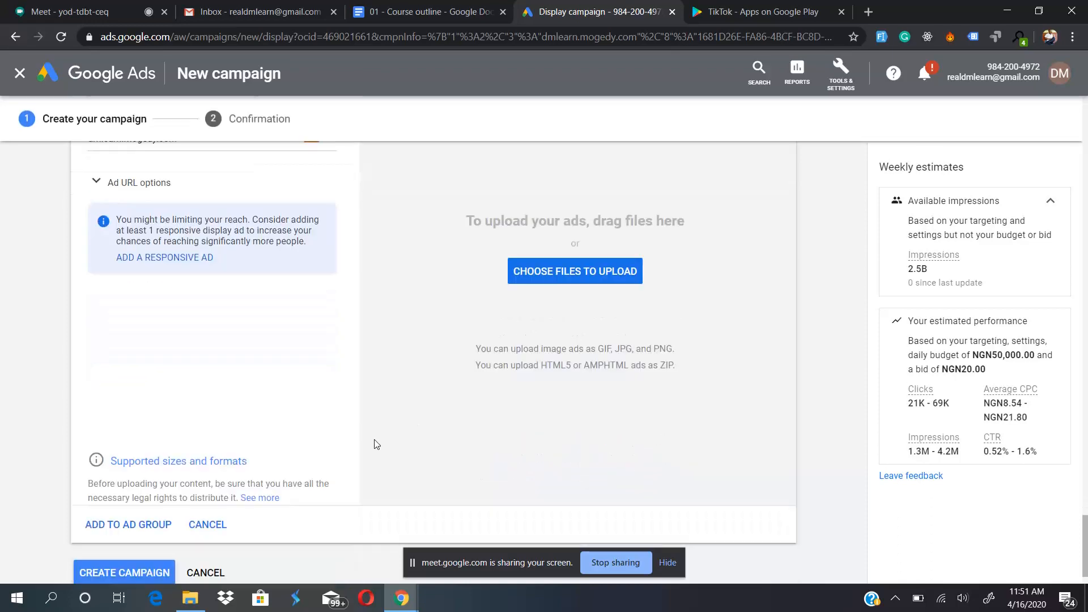
- Check the supported ad sizes and formats, and upload the square image from the DMLearn folder in Documents as a display ad
{"action": "left_click", "coordinate": [173, 462]}
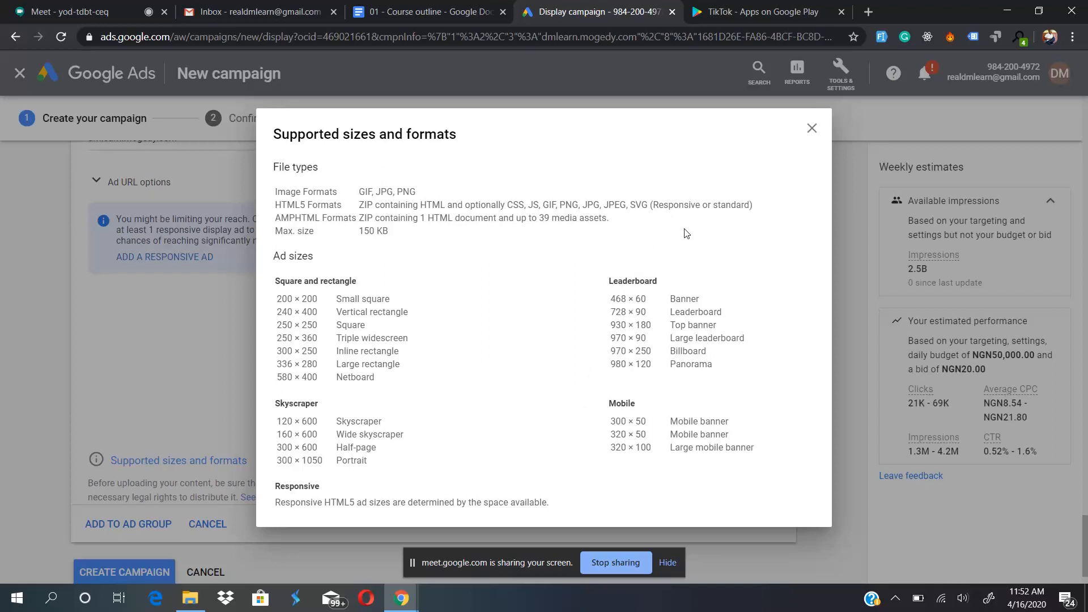
{"action": "left_click", "coordinate": [812, 130]}
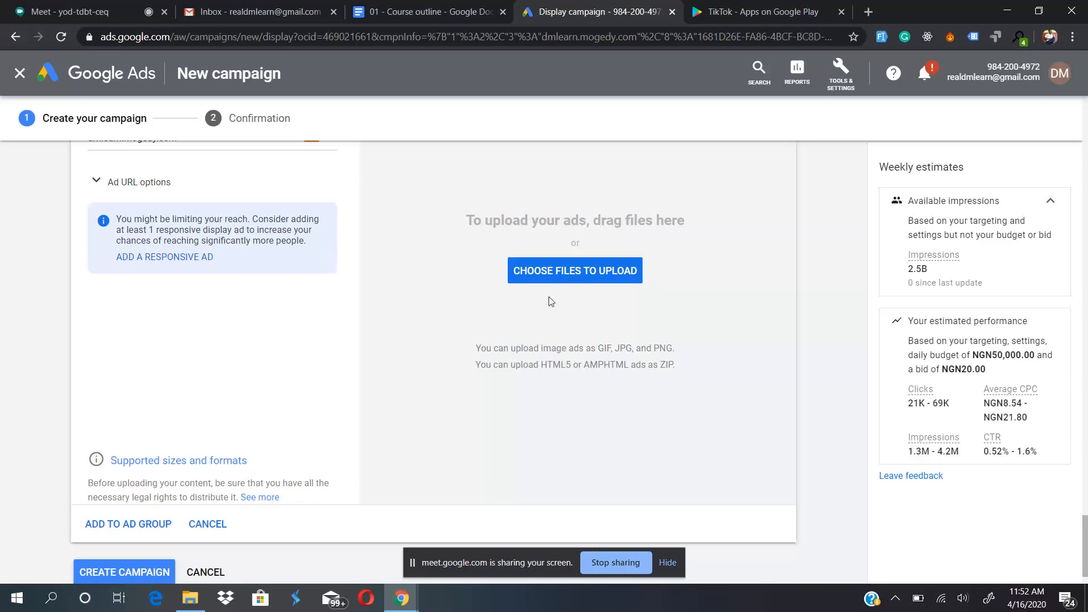
{"action": "left_click", "coordinate": [561, 271]}
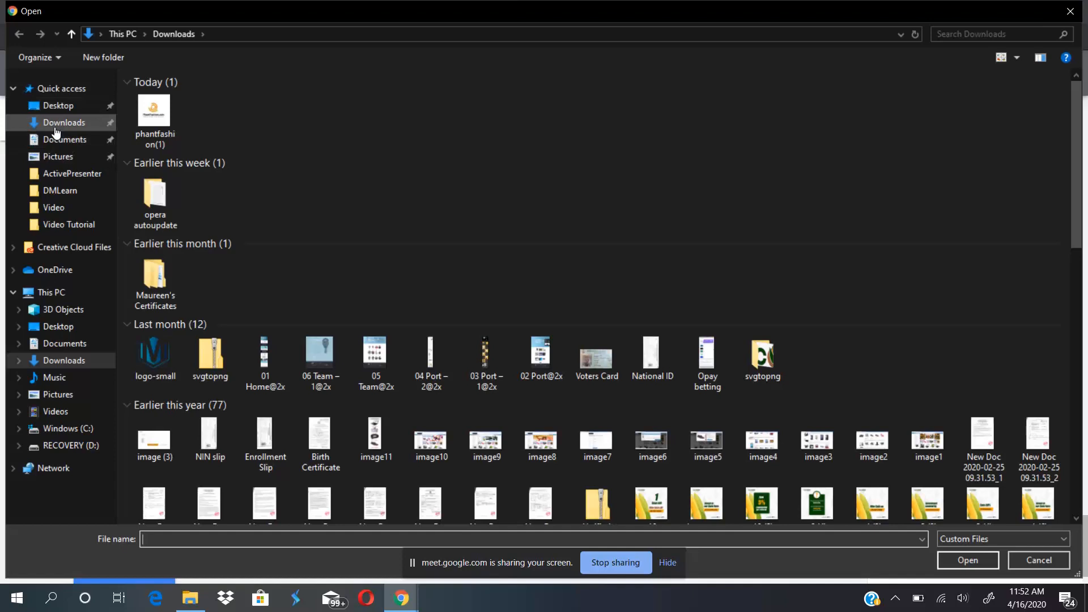
{"action": "left_click", "coordinate": [55, 140]}
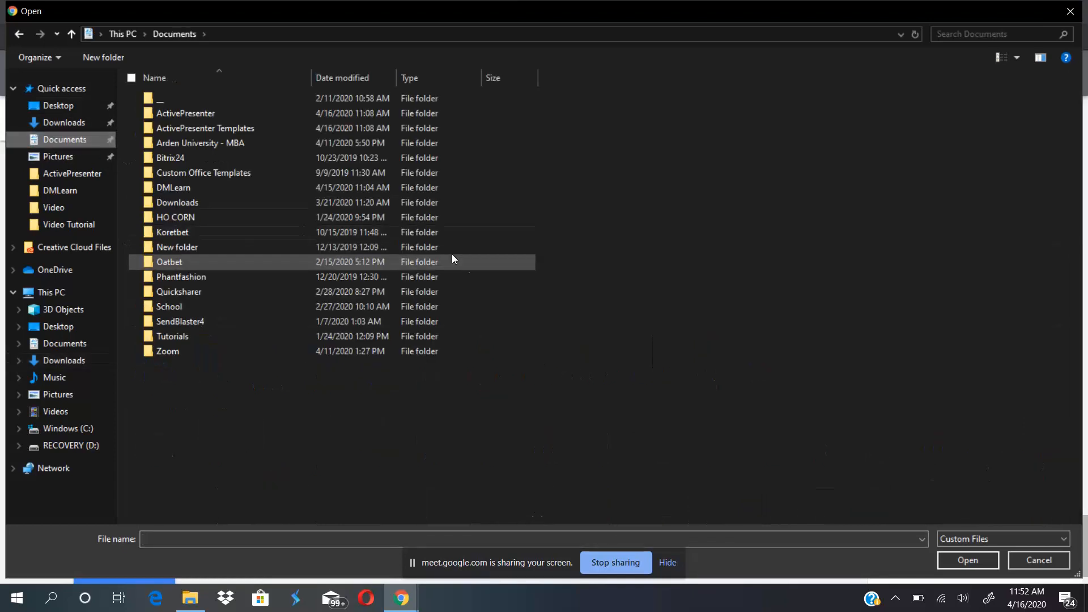
{"action": "double_click", "coordinate": [175, 188]}
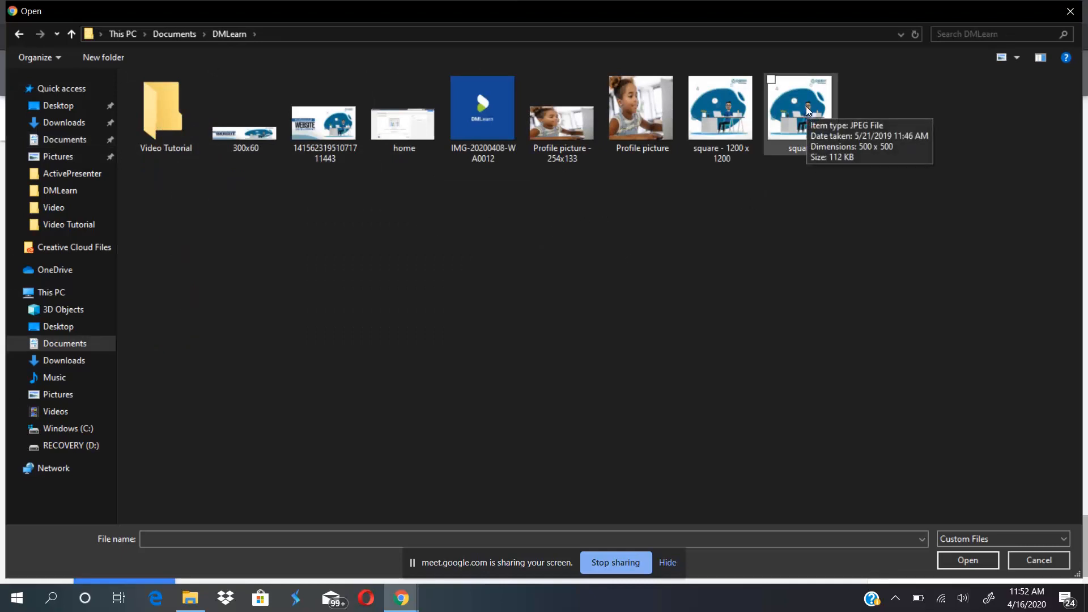
{"action": "left_click", "coordinate": [406, 605]}
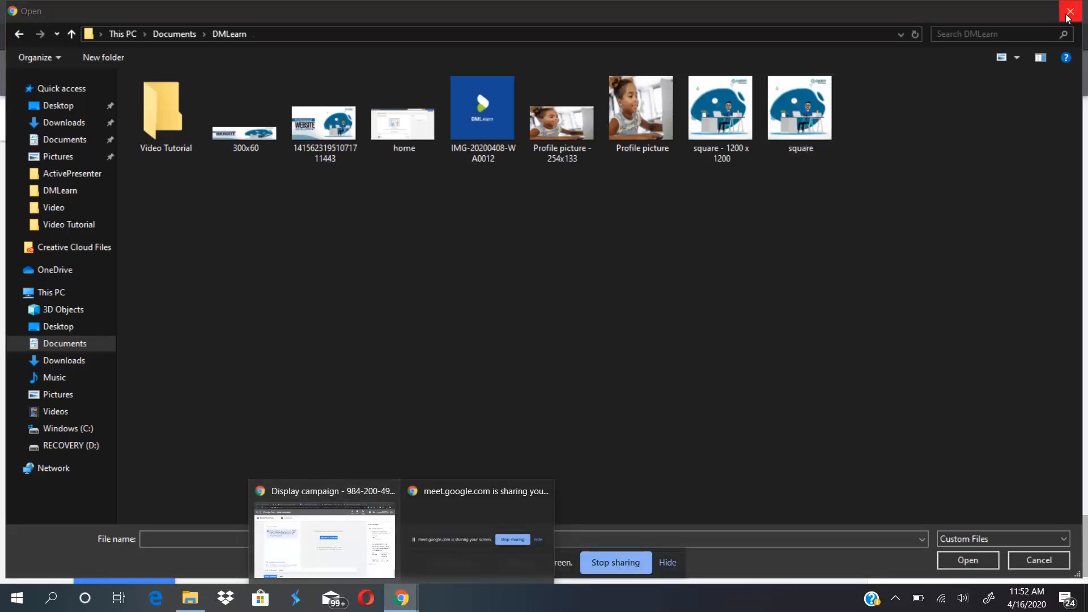
{"action": "double_click", "coordinate": [799, 122]}
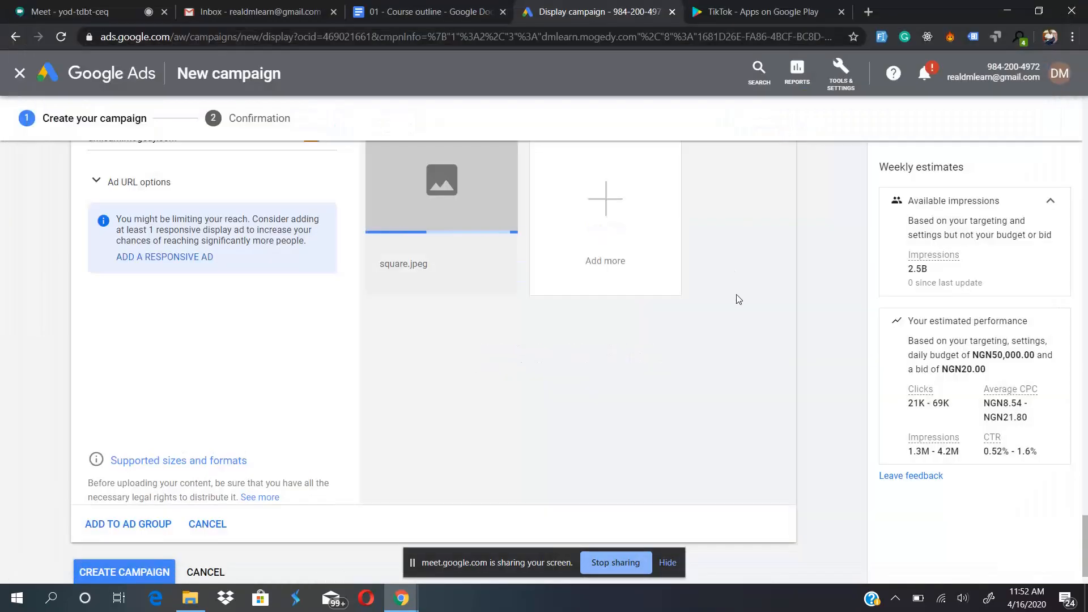
{"action": "scroll", "coordinate": [738, 296], "scroll_direction": "up", "scroll_amount": 1}
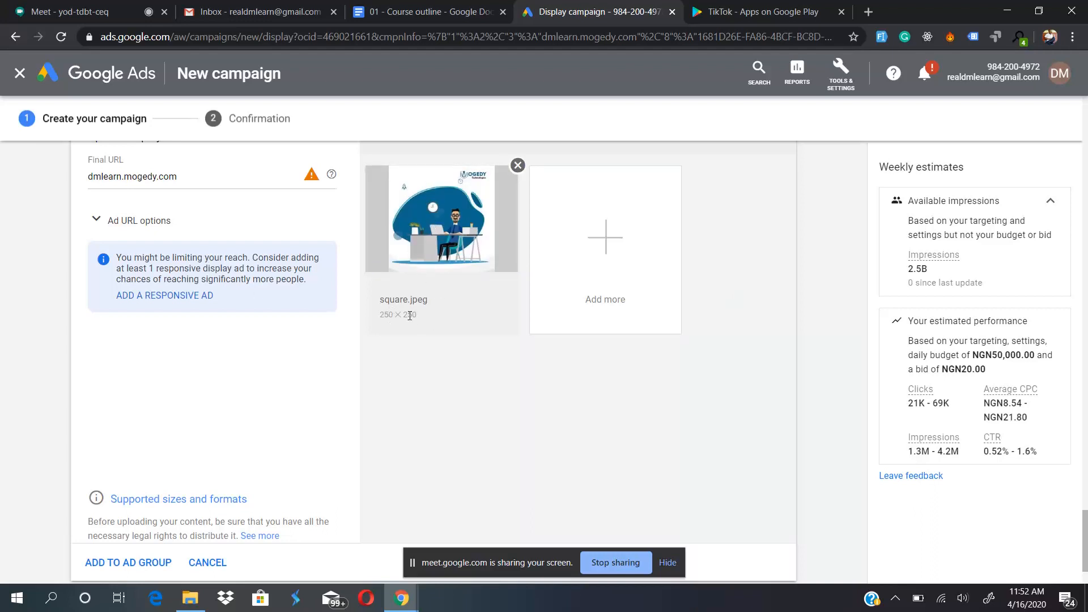
{"action": "scroll", "coordinate": [449, 227], "scroll_direction": "up", "scroll_amount": 1}
{"action": "scroll", "coordinate": [446, 226], "scroll_direction": "up", "scroll_amount": 1}
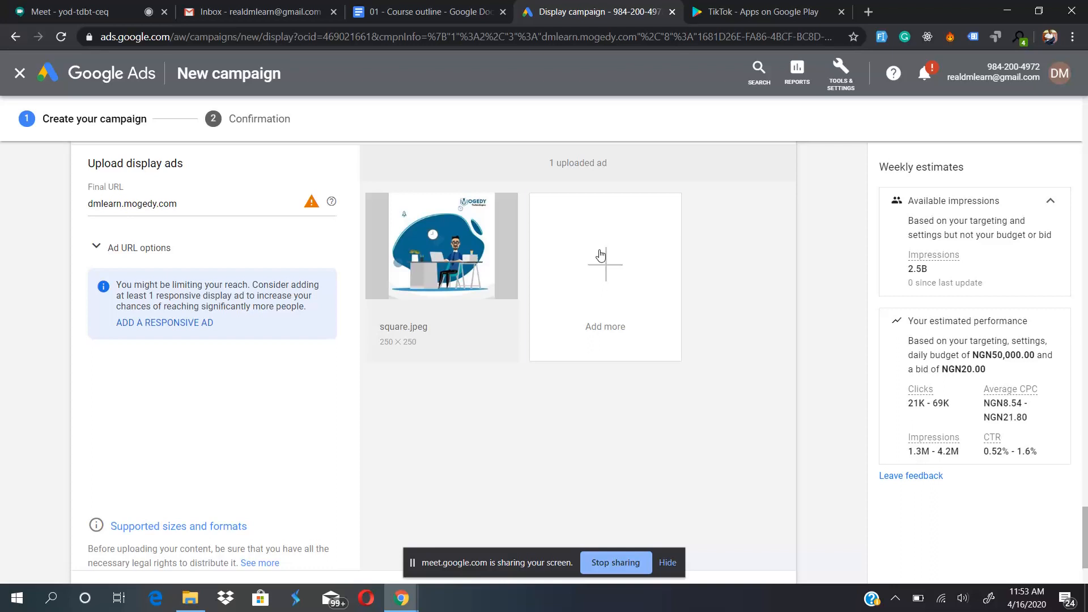
- Try to add 14156231951071711443.jpeg as another uploaded ad, dismiss the upload error and recheck the supported sizes and formats
{"action": "left_click", "coordinate": [601, 257]}
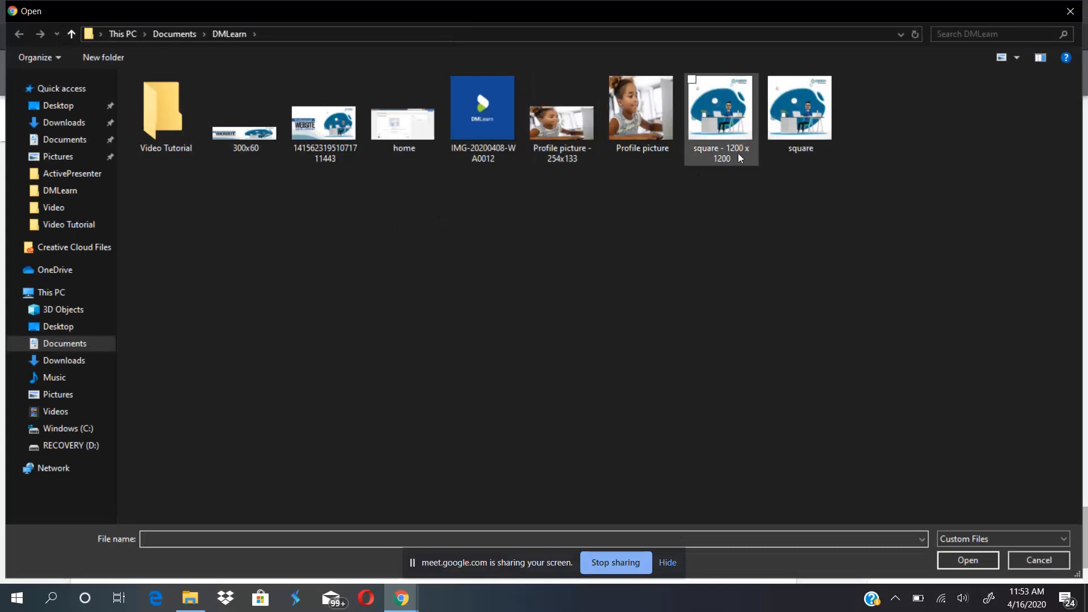
{"action": "double_click", "coordinate": [320, 127]}
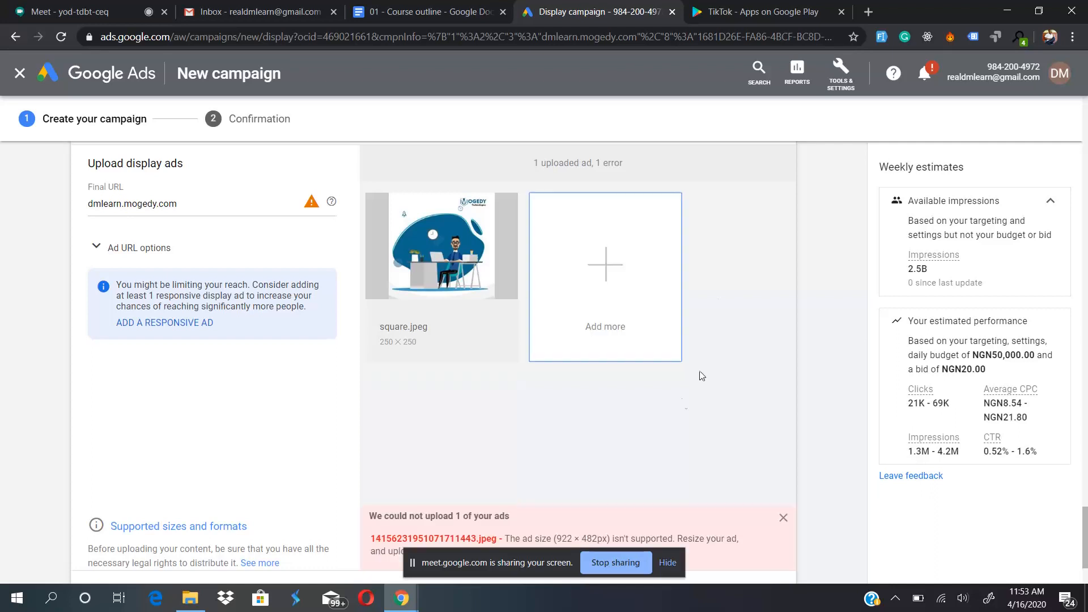
{"action": "scroll", "coordinate": [675, 420], "scroll_direction": "down", "scroll_amount": 1}
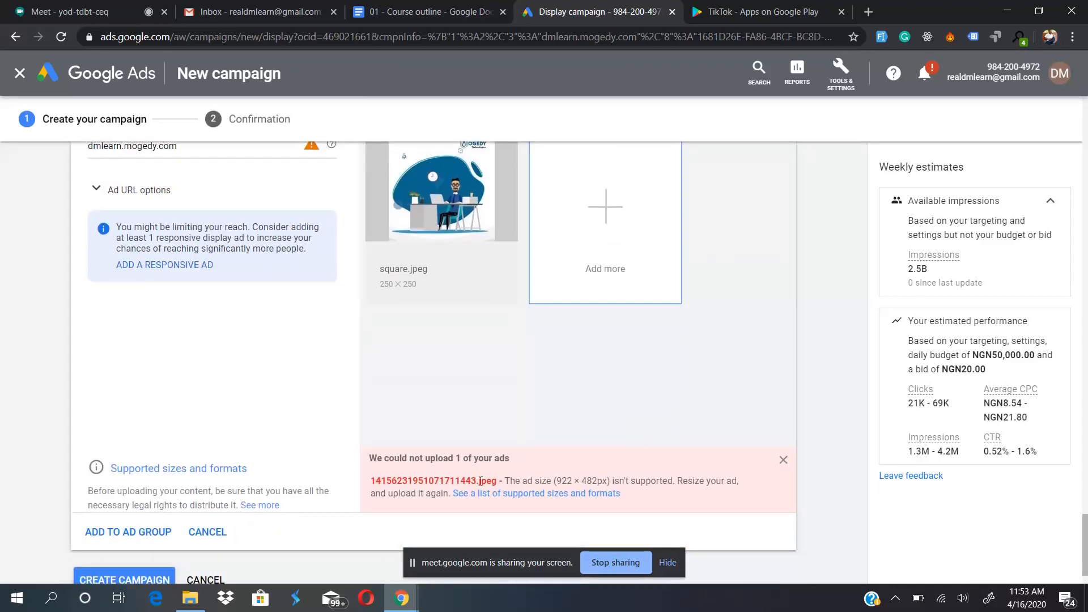
{"action": "left_click", "coordinate": [784, 461]}
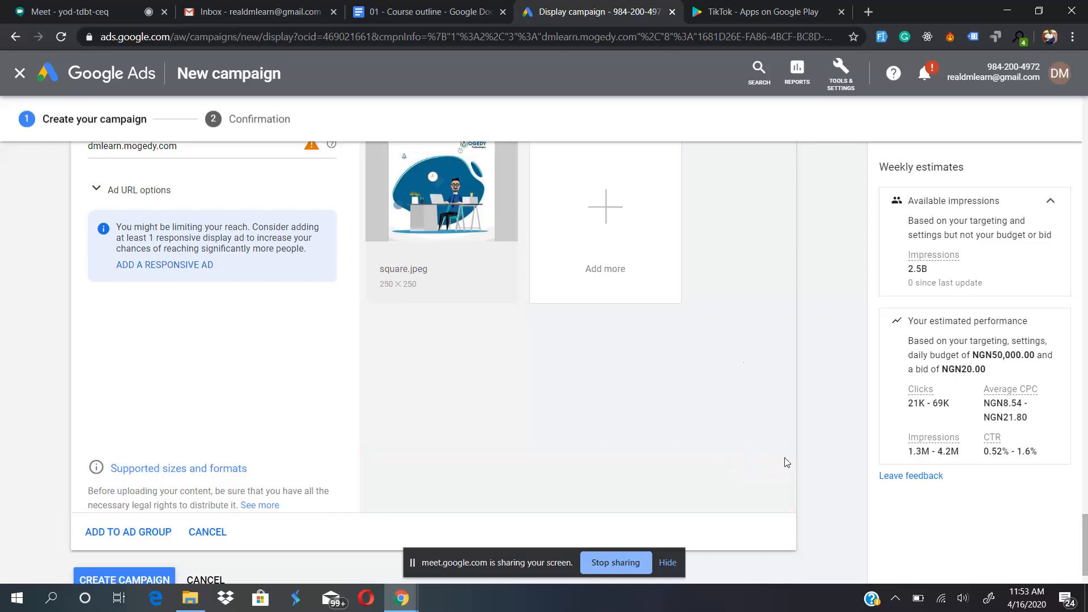
{"action": "left_click", "coordinate": [170, 469]}
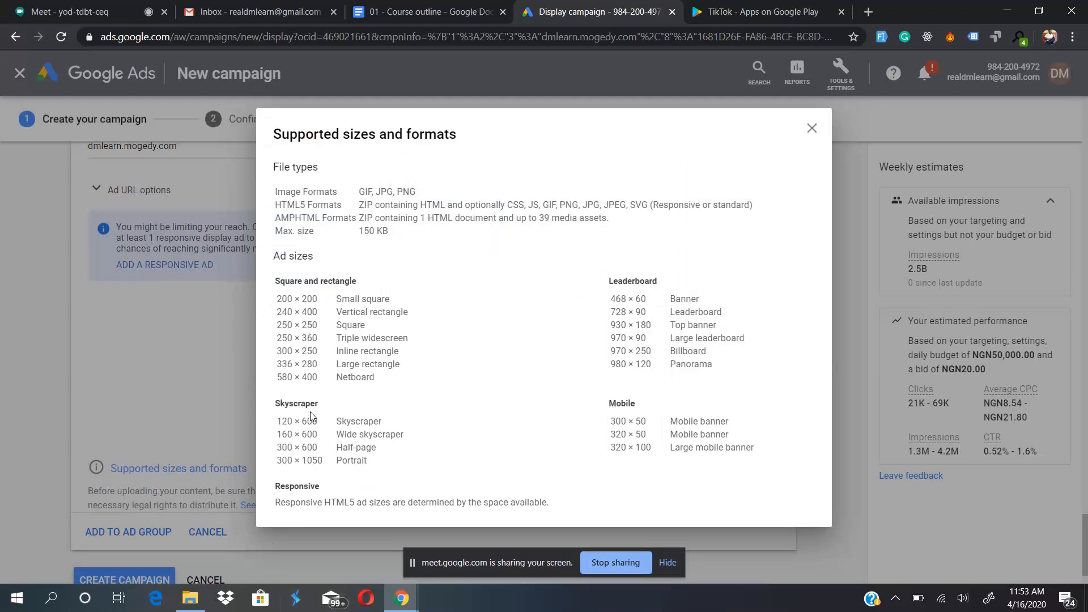
{"action": "left_click", "coordinate": [812, 130]}
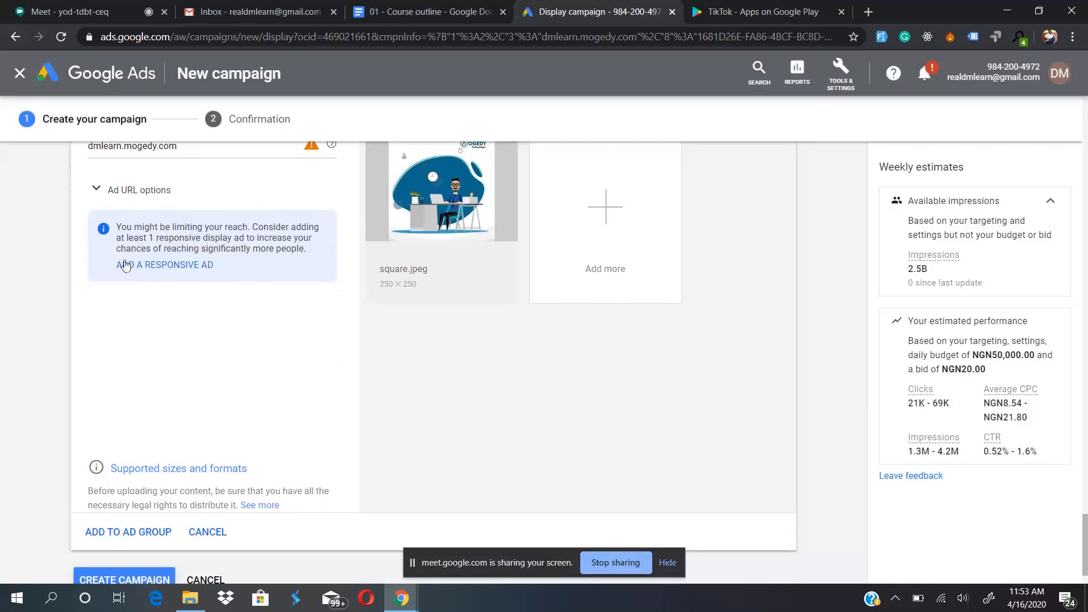
{"action": "scroll", "coordinate": [170, 263], "scroll_direction": "up", "scroll_amount": 2}
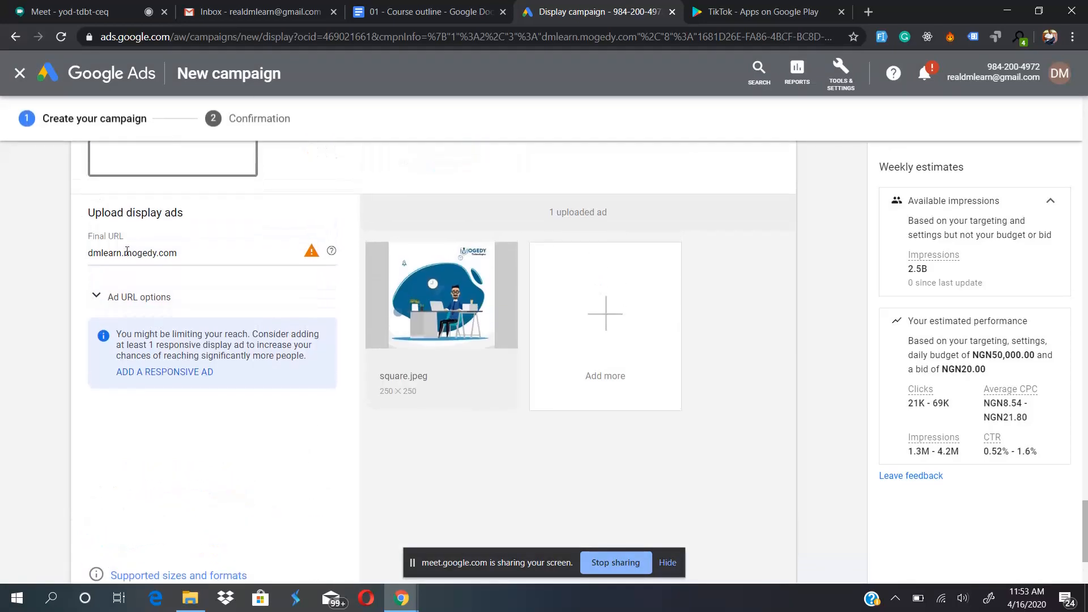
{"action": "mouse_move", "coordinate": [450, 278]}
{"action": "left_click", "coordinate": [223, 251]}
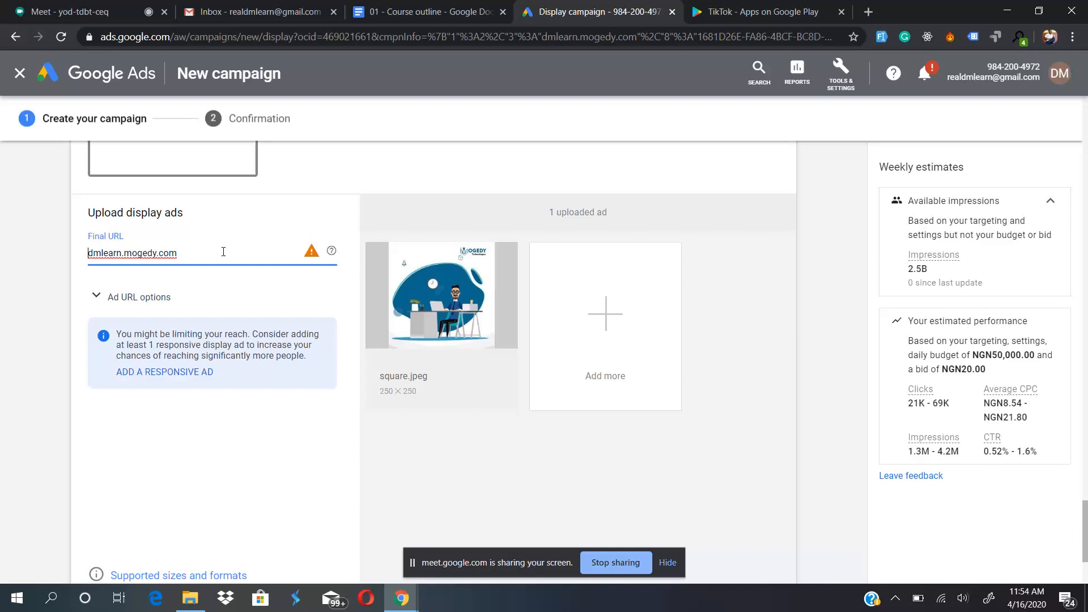
{"action": "type", "text": "htpps"}
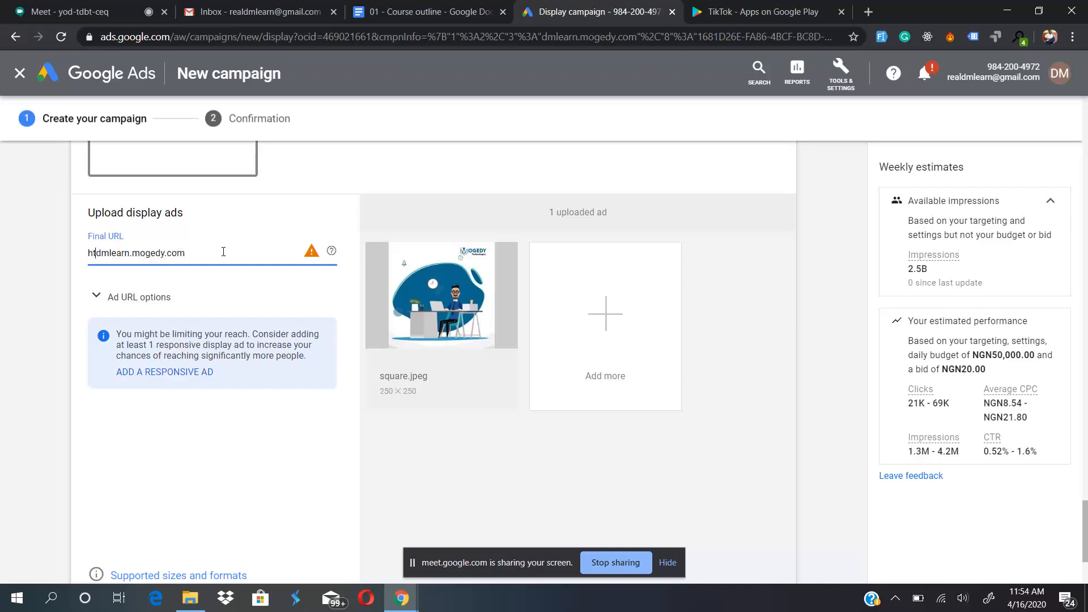
{"action": "type", "text": "://"}
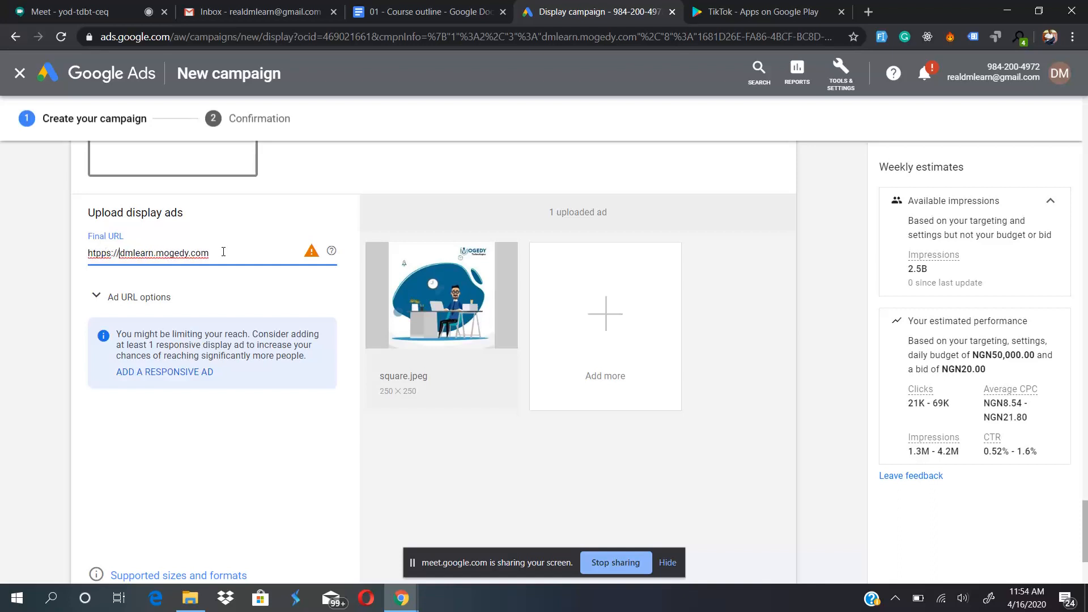
{"action": "left_click", "coordinate": [345, 302]}
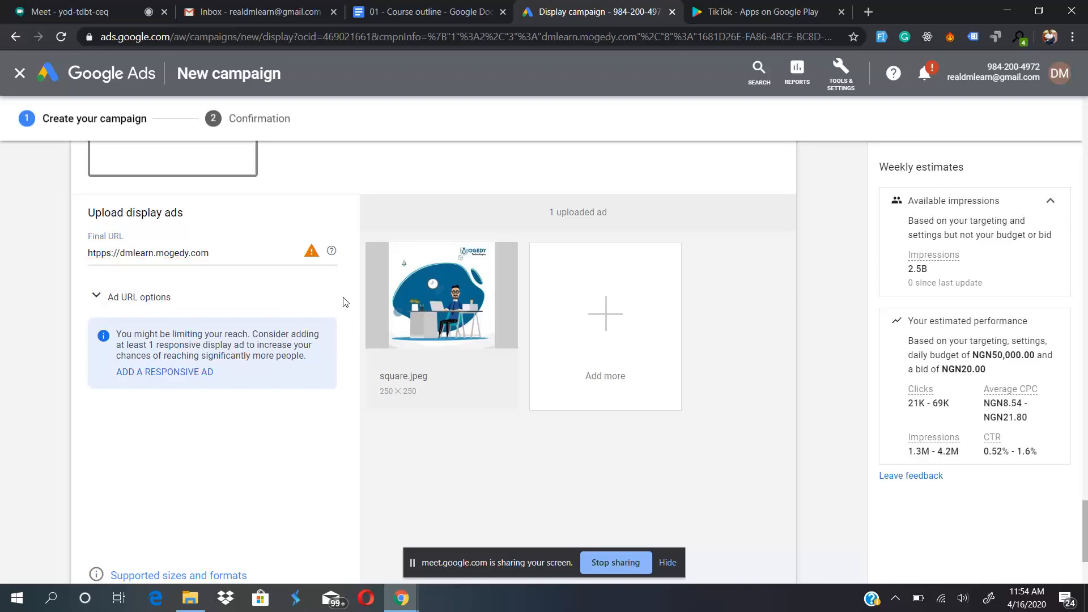
{"action": "left_click", "coordinate": [99, 253]}
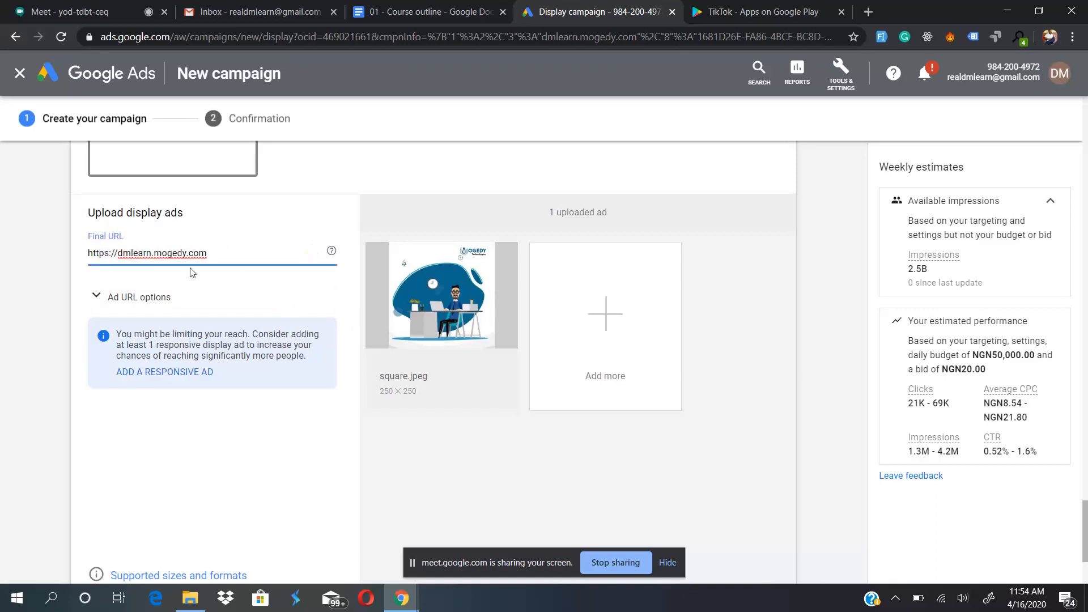
{"action": "left_click", "coordinate": [348, 290]}
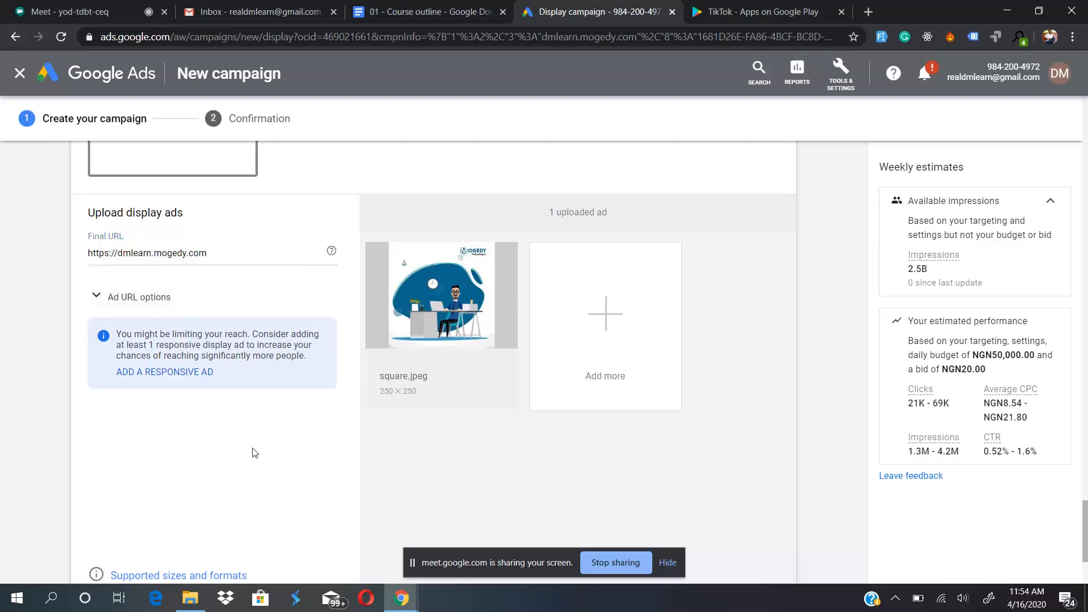
- Add the uploaded display ad to the ad group, and view the options for creating another new ad
{"action": "scroll", "coordinate": [250, 452], "scroll_direction": "down", "scroll_amount": 3}
{"action": "scroll", "coordinate": [253, 451], "scroll_direction": "up", "scroll_amount": 3}
{"action": "mouse_move", "coordinate": [426, 306]}
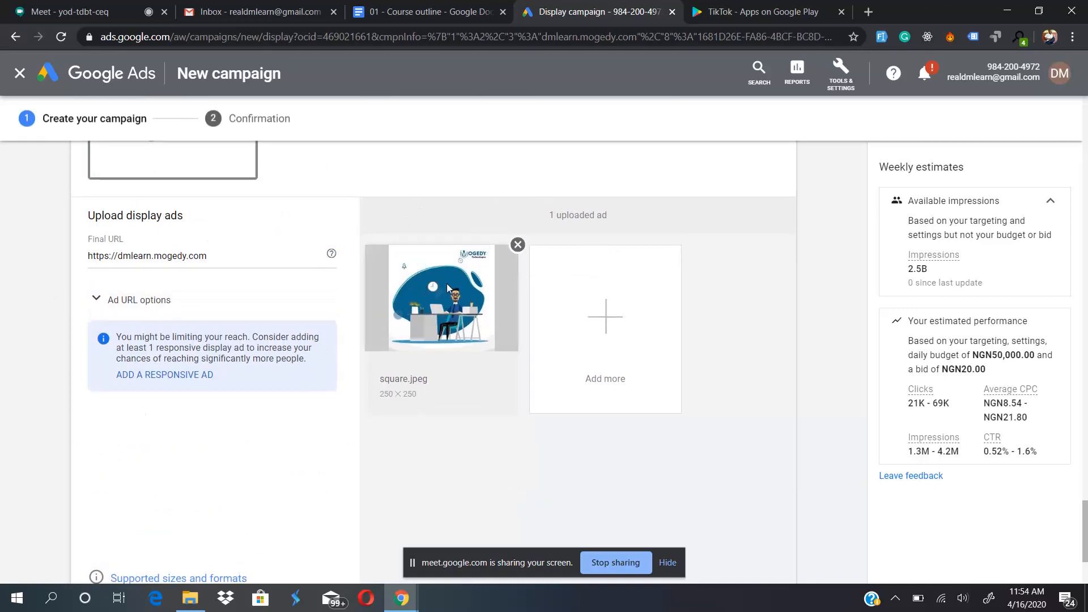
{"action": "mouse_move", "coordinate": [427, 258]}
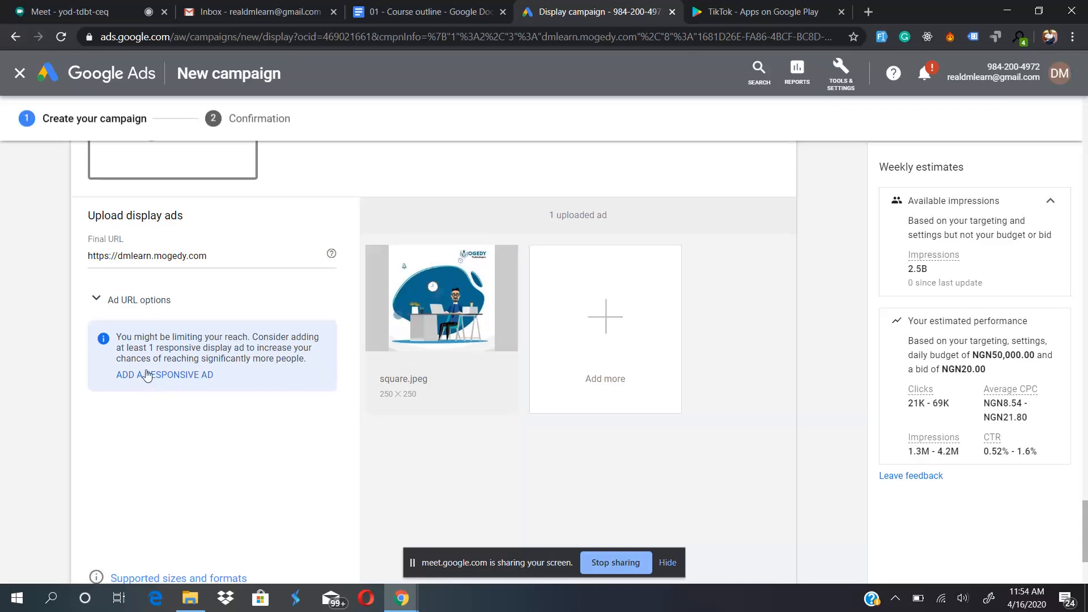
{"action": "scroll", "coordinate": [242, 487], "scroll_direction": "up", "scroll_amount": 1}
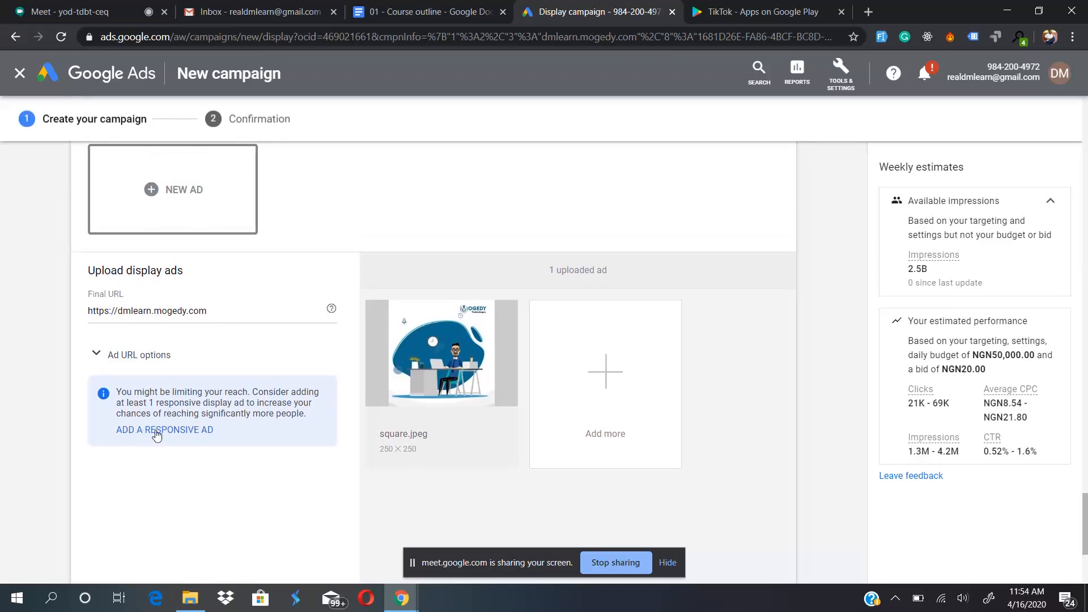
{"action": "scroll", "coordinate": [157, 435], "scroll_direction": "down", "scroll_amount": 4}
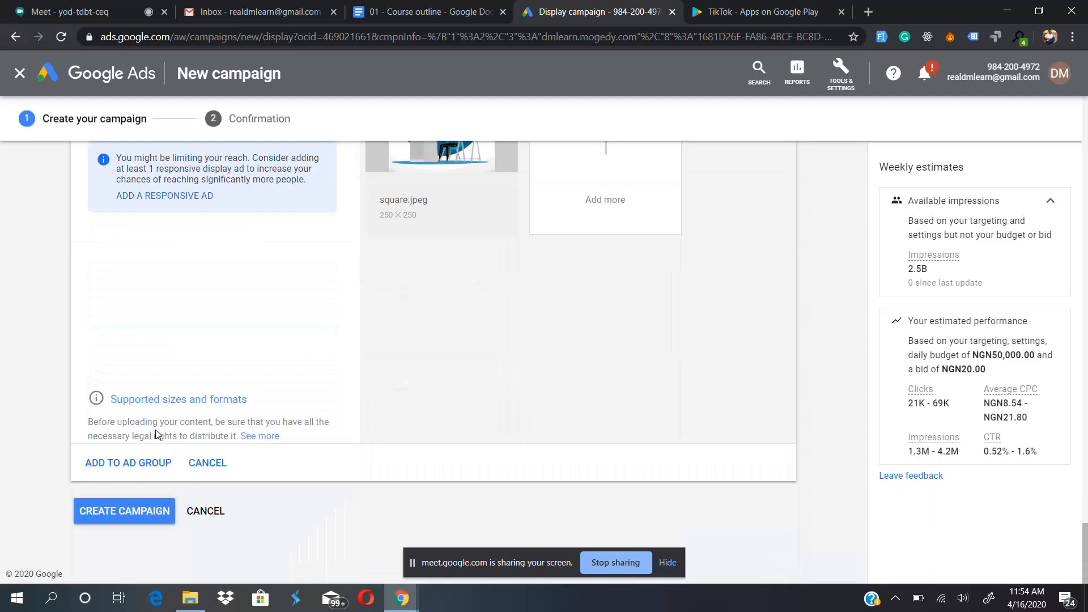
{"action": "left_click", "coordinate": [127, 463]}
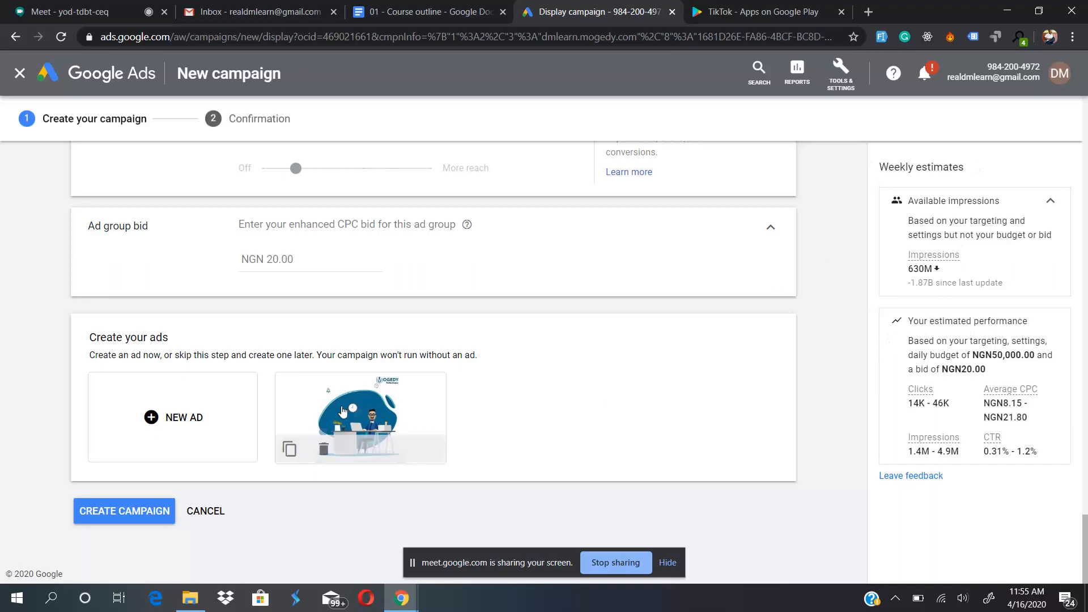
{"action": "left_click", "coordinate": [148, 419]}
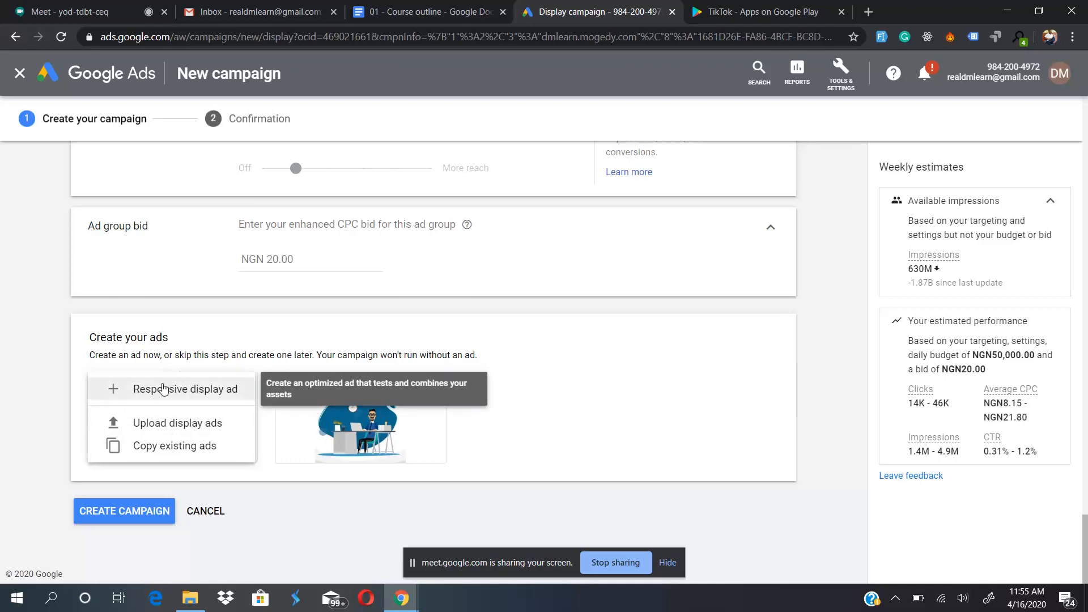
{"action": "left_click", "coordinate": [185, 352]}
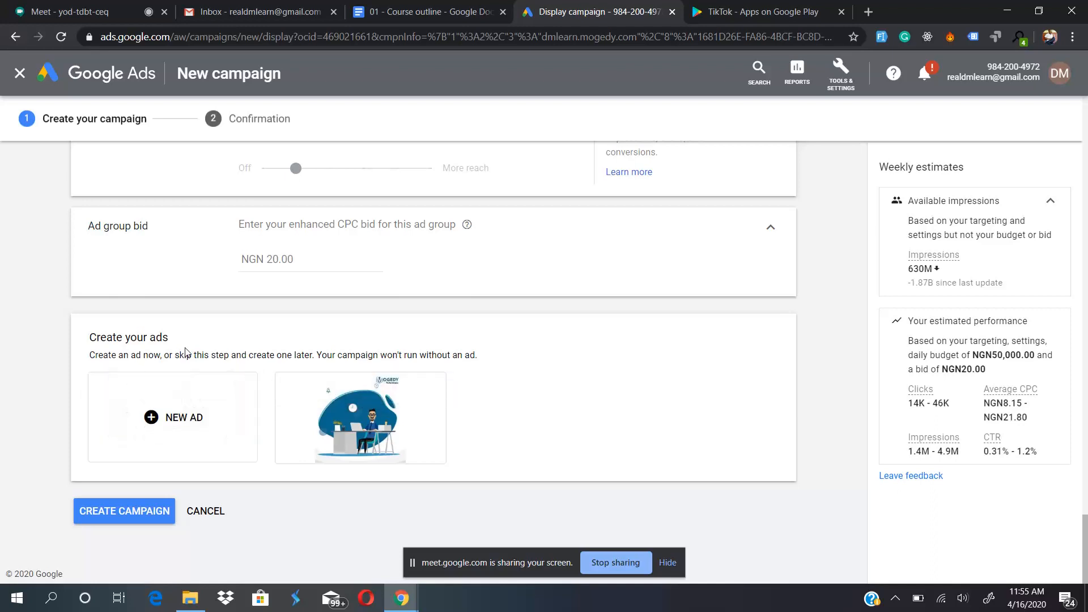
- Search Google for "google web designer" in a new browser tab and look over the results page
{"action": "left_click", "coordinate": [869, 12]}
{"action": "type", "text": "web"}
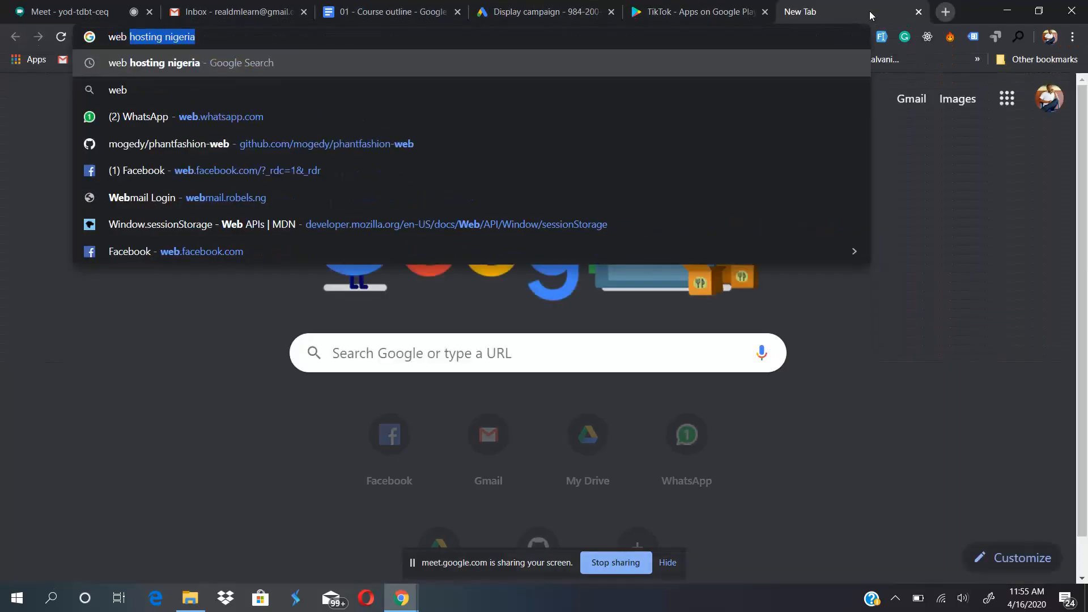
{"action": "key", "text": "BackSpace"}
{"action": "key", "text": "BackSpace"}
{"action": "key", "text": "BackSpace"}
{"action": "key", "text": "BackSpace"}
{"action": "key", "text": "BackSpace"}
{"action": "type", "text": "google w"}
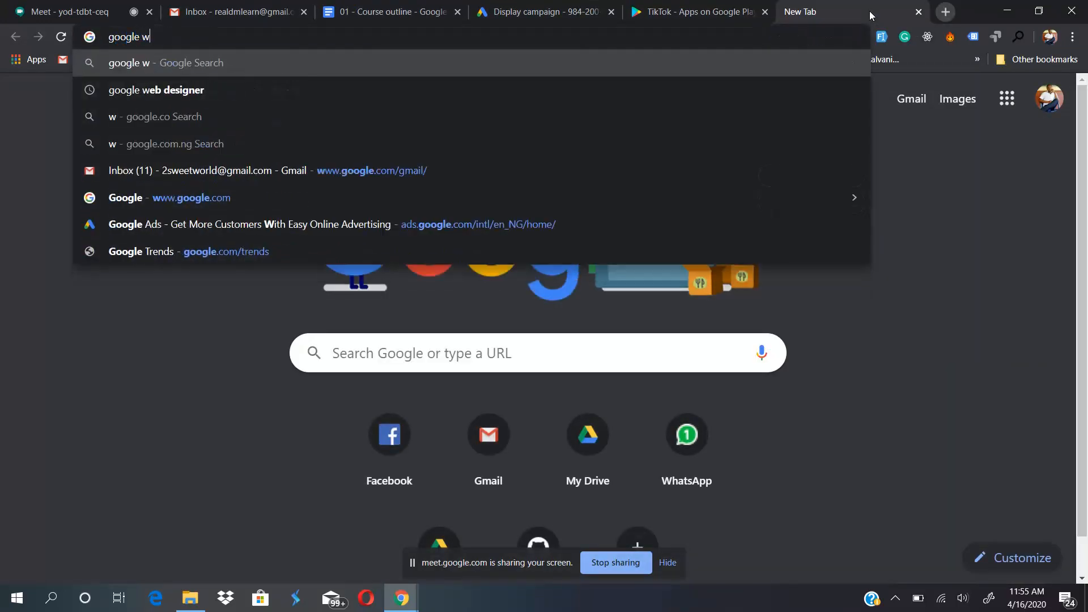
{"action": "type", "text": "eb designe"}
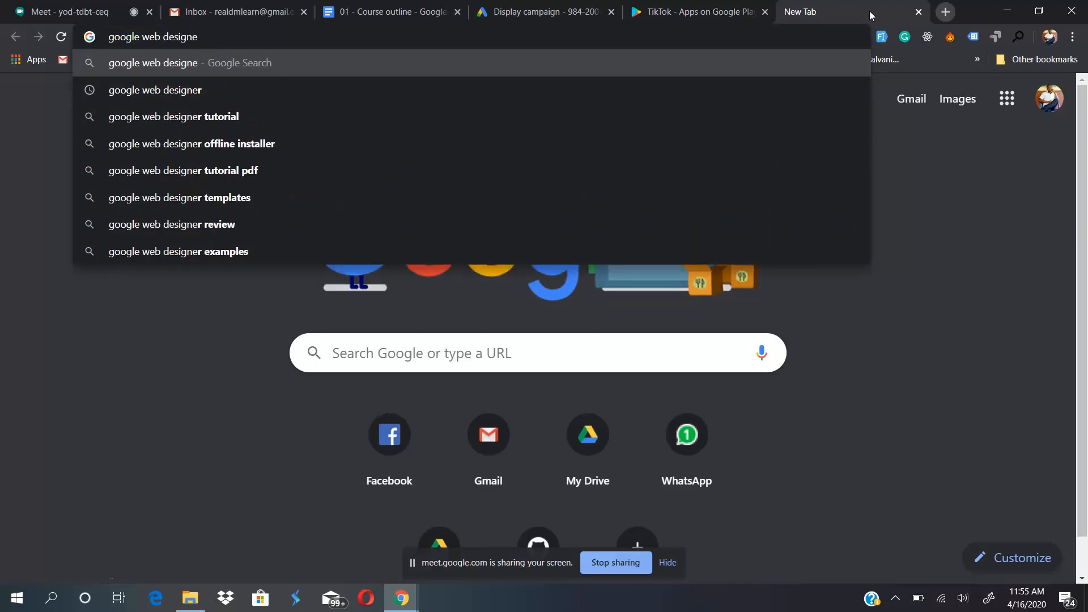
{"action": "type", "text": "r"}
{"action": "key", "text": "Return"}
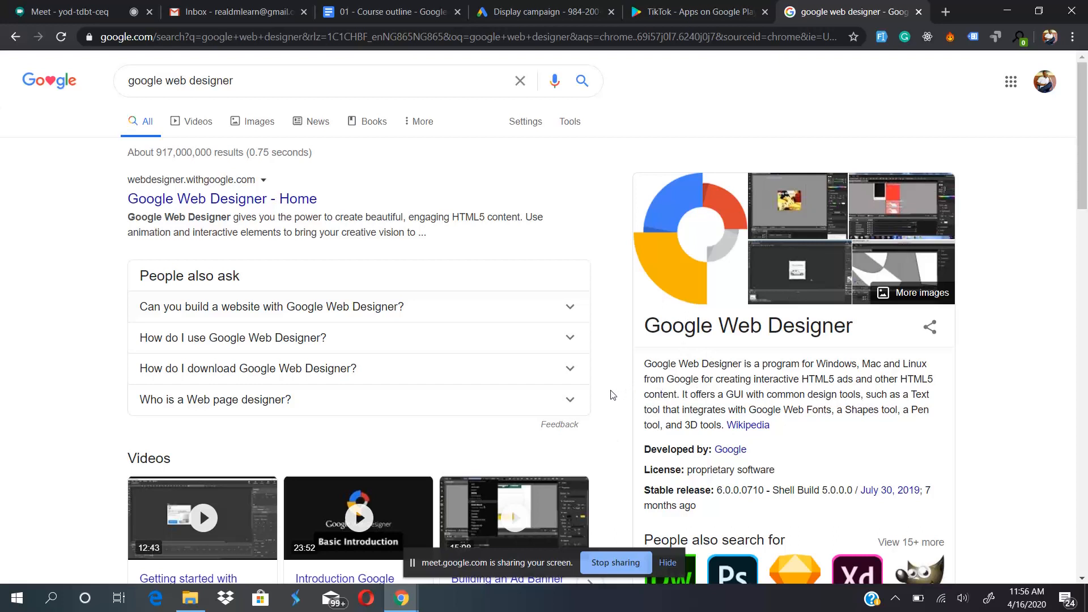
{"action": "scroll", "coordinate": [613, 395], "scroll_direction": "down", "scroll_amount": 1}
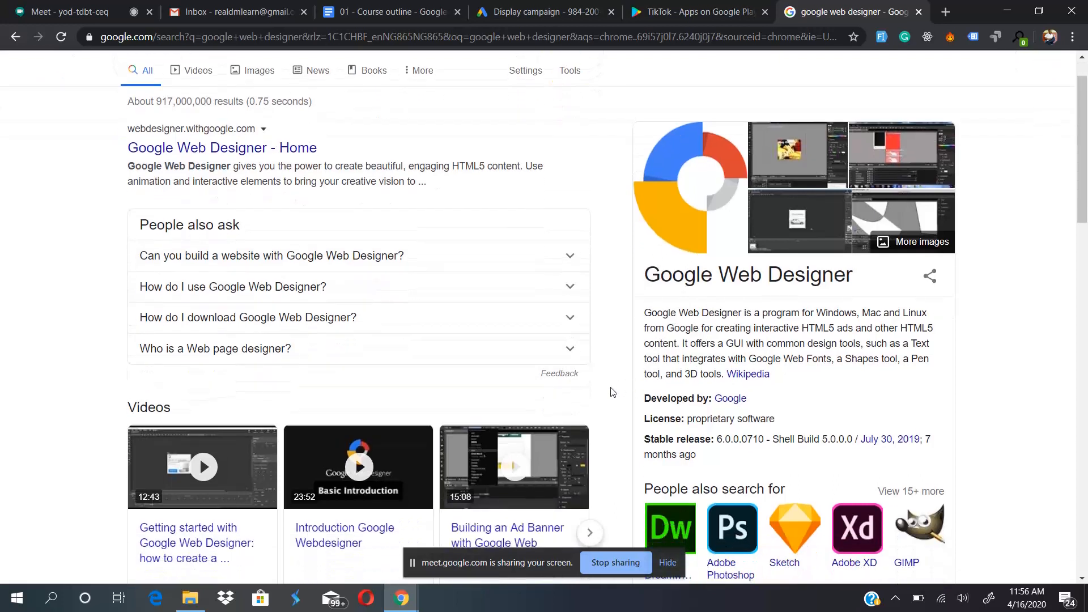
{"action": "scroll", "coordinate": [613, 392], "scroll_direction": "up", "scroll_amount": 1}
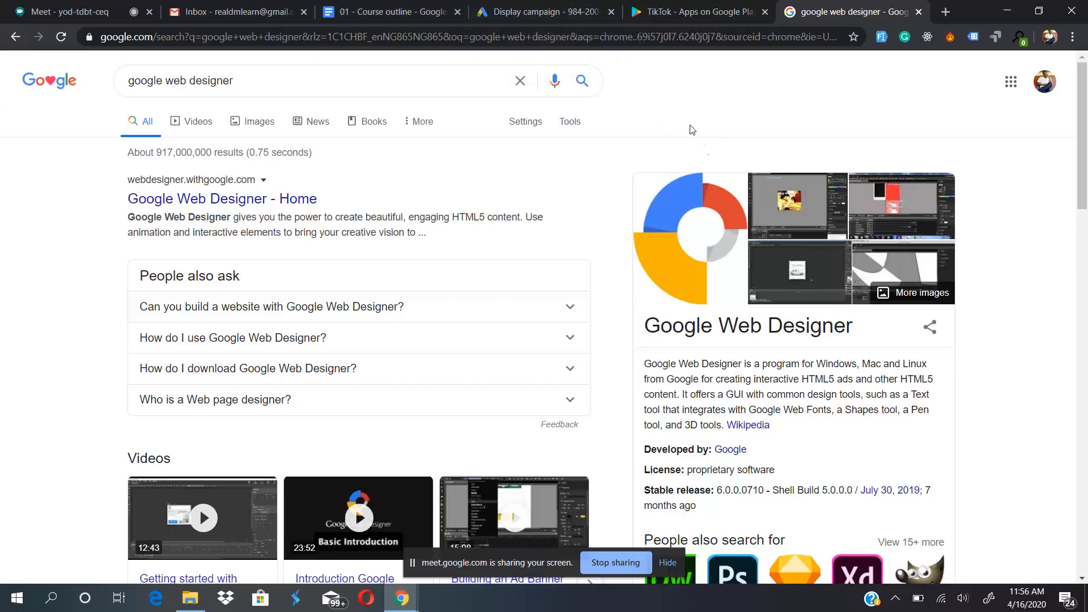
- Switch back to the Google Ads tab, try to upload 300x60.jpg as another display ad, and cancel the new ad
{"action": "left_click", "coordinate": [509, 8]}
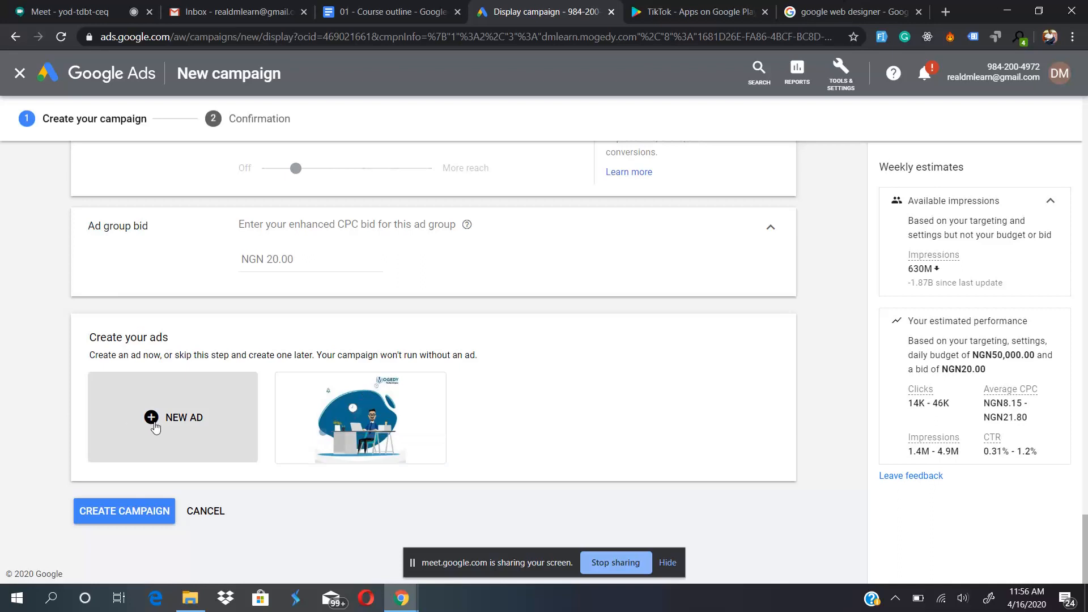
{"action": "left_click", "coordinate": [179, 417]}
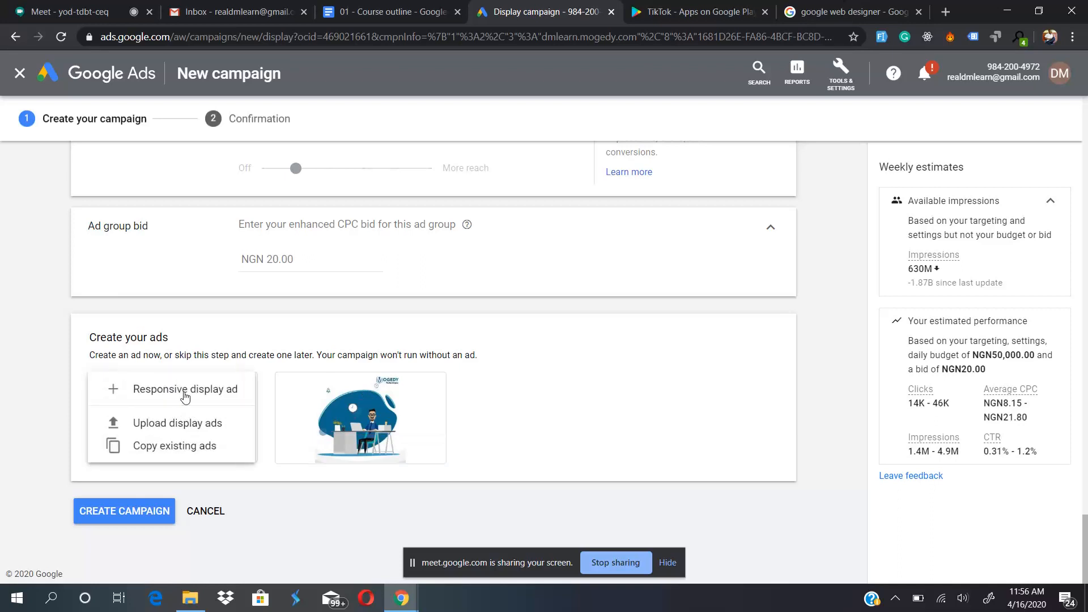
{"action": "left_click", "coordinate": [187, 424]}
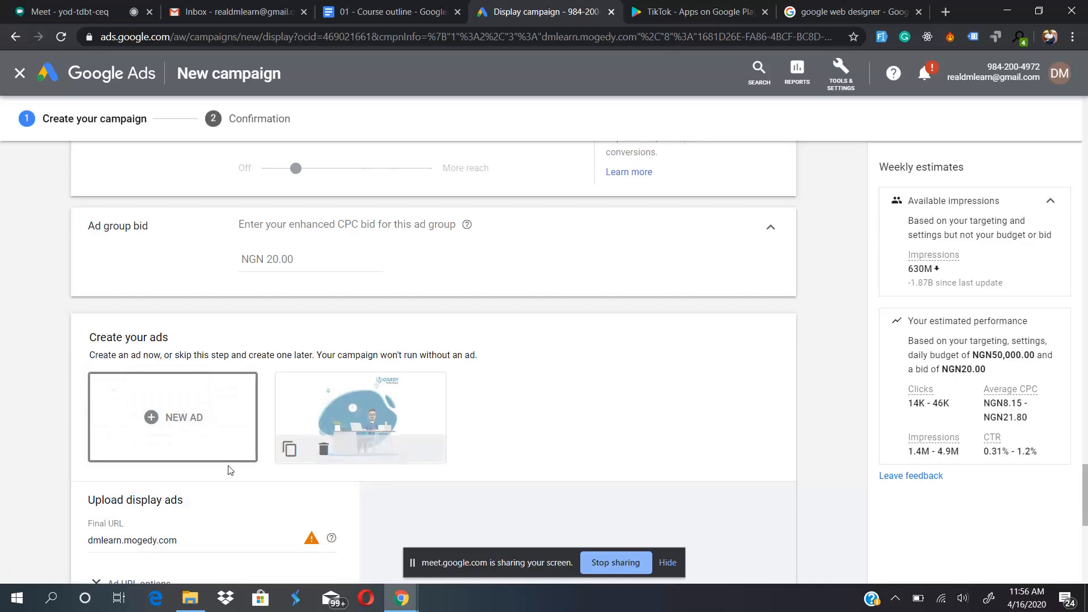
{"action": "scroll", "coordinate": [230, 522], "scroll_direction": "down", "scroll_amount": 4}
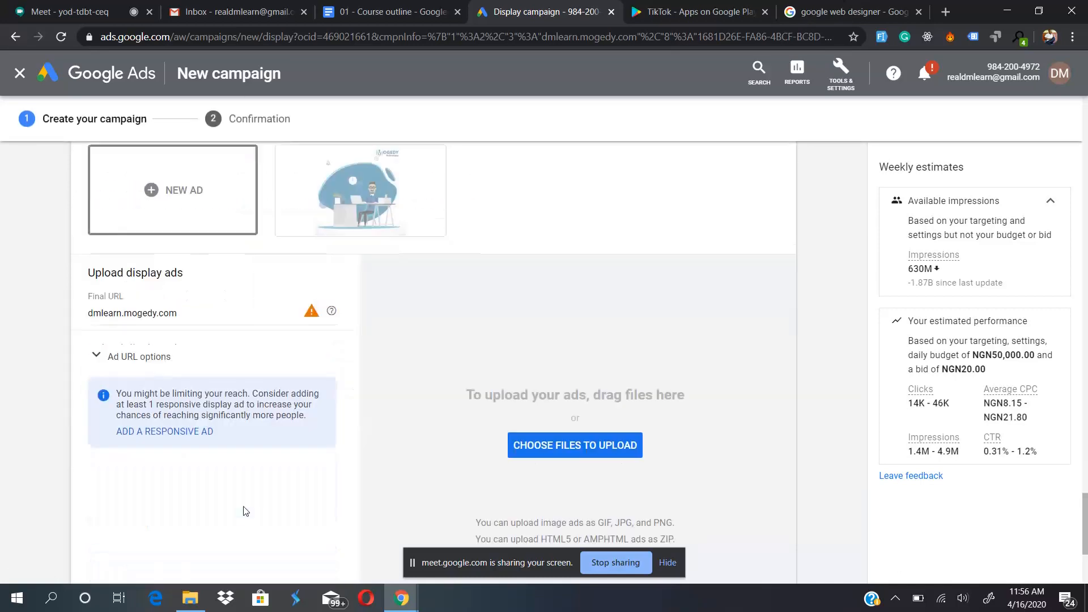
{"action": "left_click", "coordinate": [575, 439]}
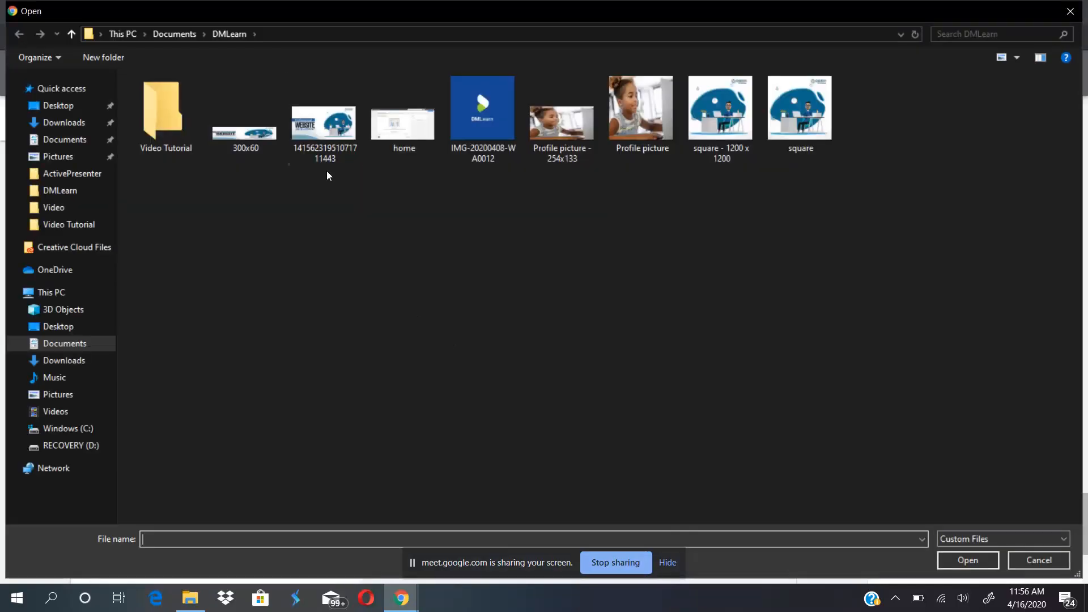
{"action": "double_click", "coordinate": [232, 134]}
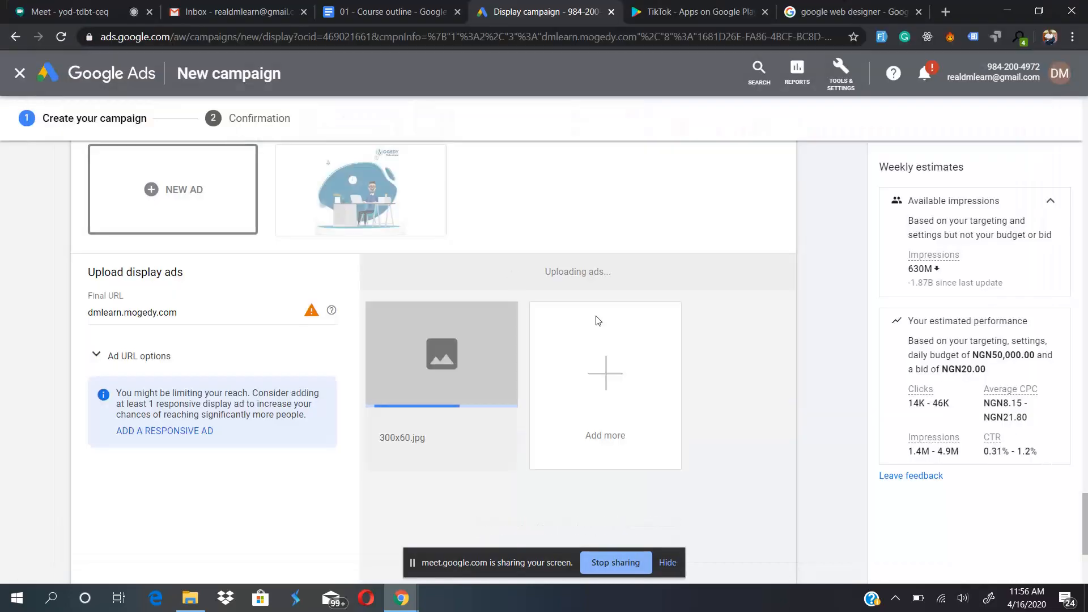
{"action": "scroll", "coordinate": [763, 497], "scroll_direction": "down", "scroll_amount": 3}
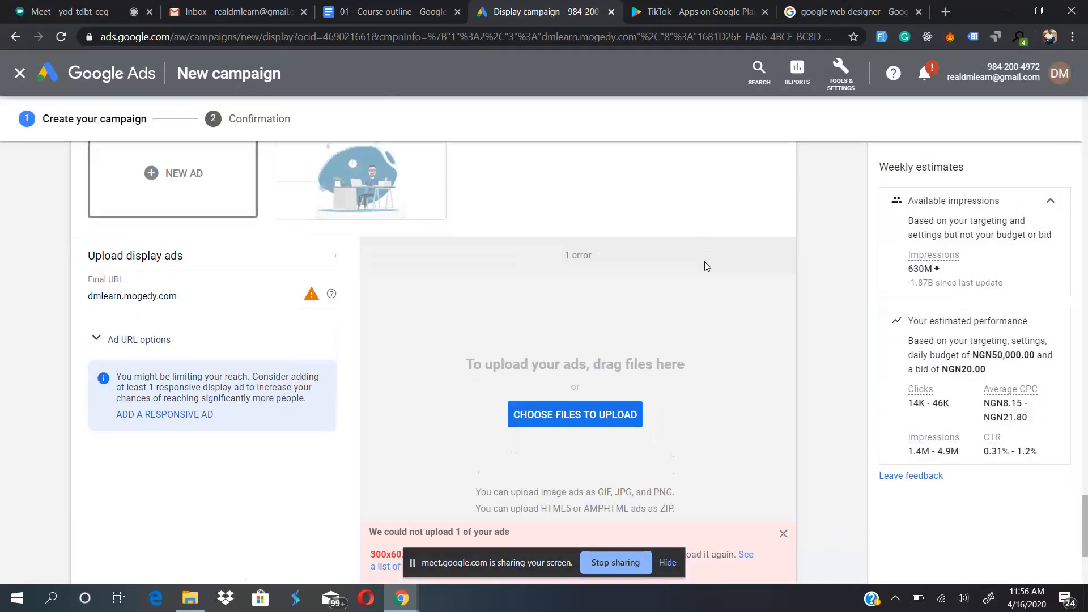
{"action": "left_click", "coordinate": [783, 483]}
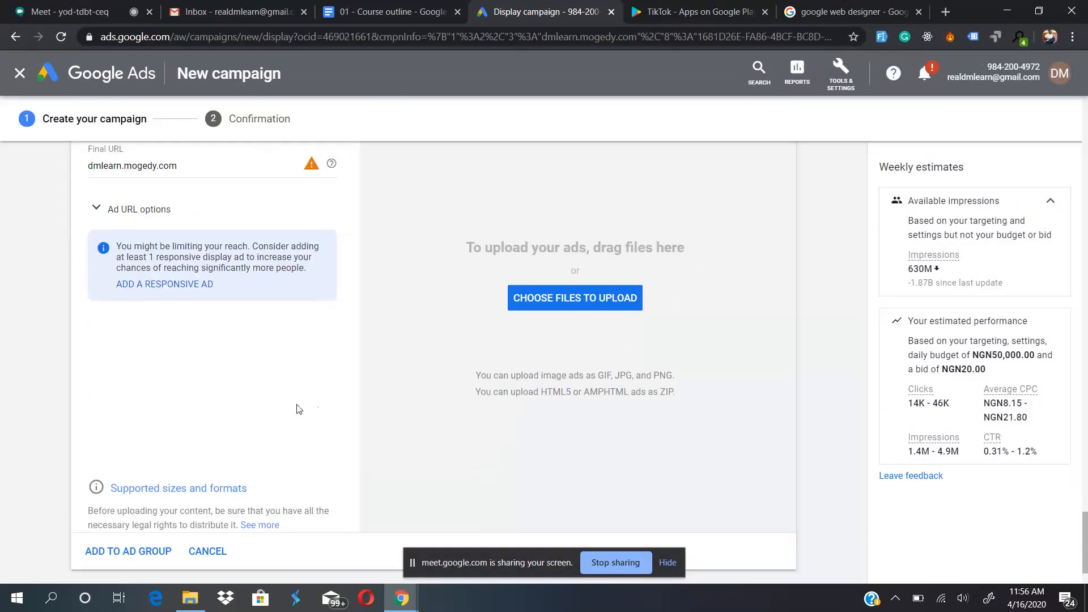
{"action": "left_click", "coordinate": [205, 551]}
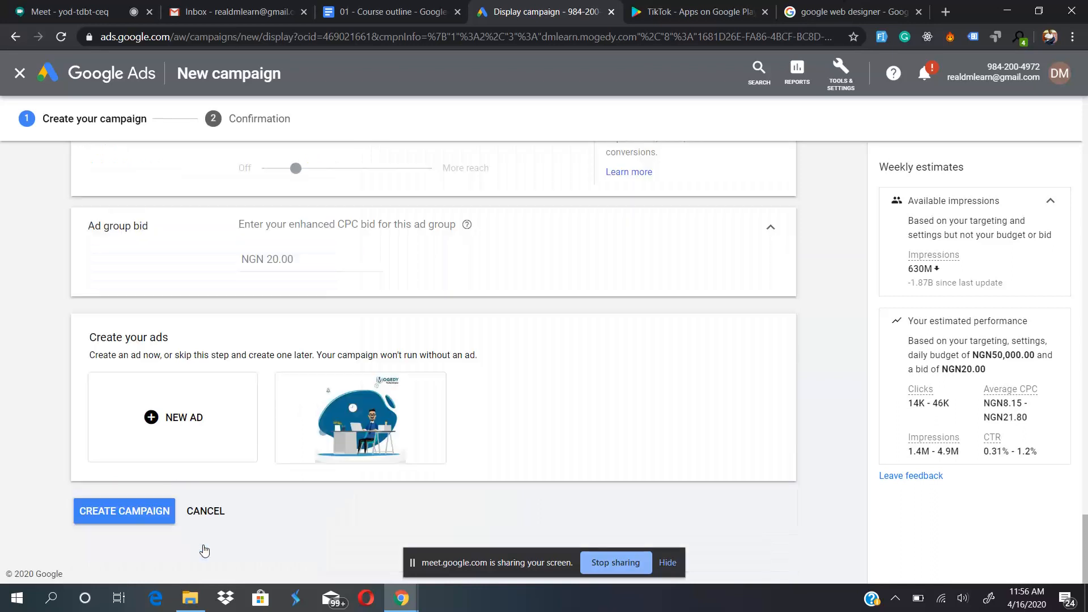
- Create the display campaign without any ad group targeting after rechecking the targeting and bid settings
{"action": "left_click", "coordinate": [106, 510]}
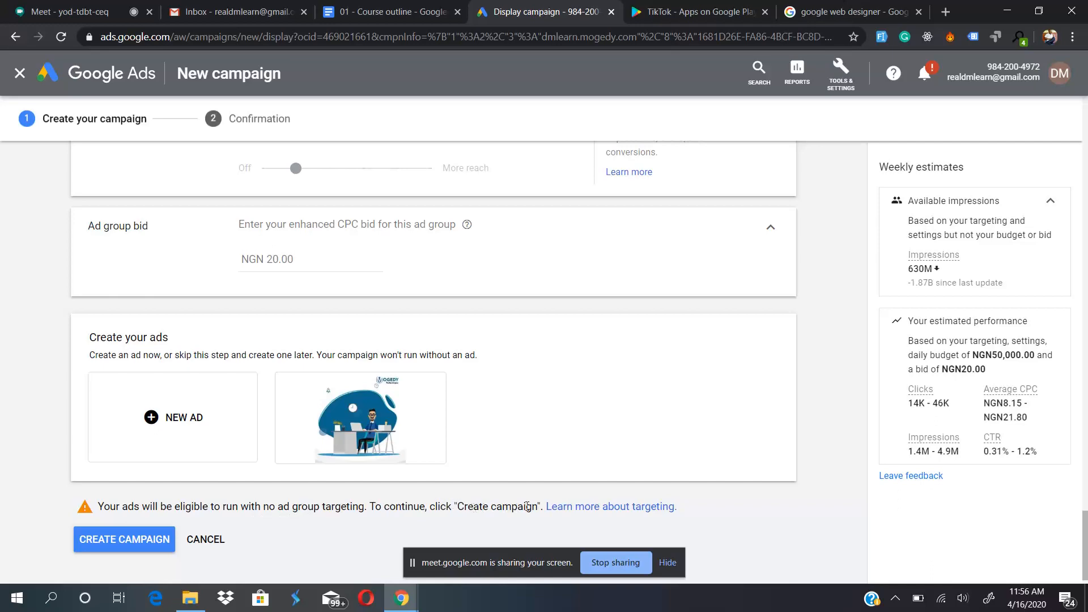
{"action": "scroll", "coordinate": [562, 322], "scroll_direction": "up", "scroll_amount": 6}
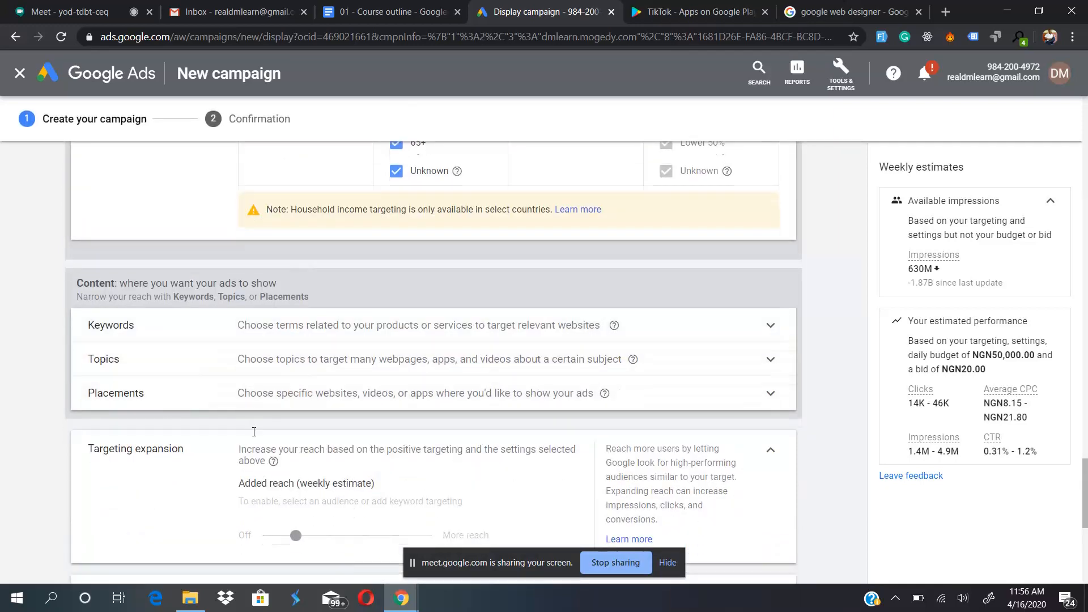
{"action": "scroll", "coordinate": [249, 442], "scroll_direction": "down", "scroll_amount": 7}
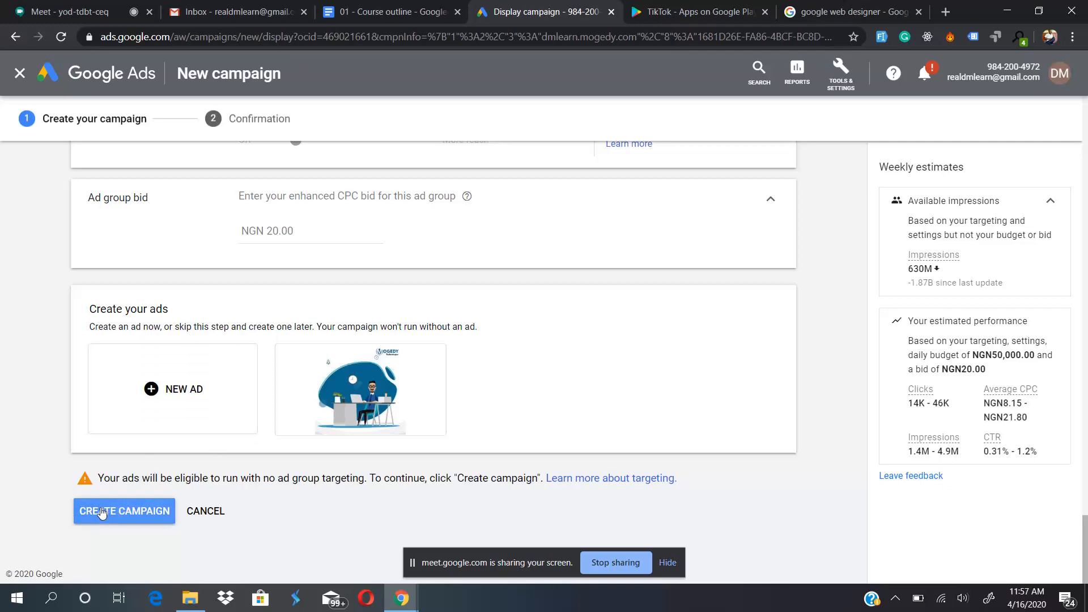
{"action": "scroll", "coordinate": [182, 179], "scroll_direction": "up", "scroll_amount": 3}
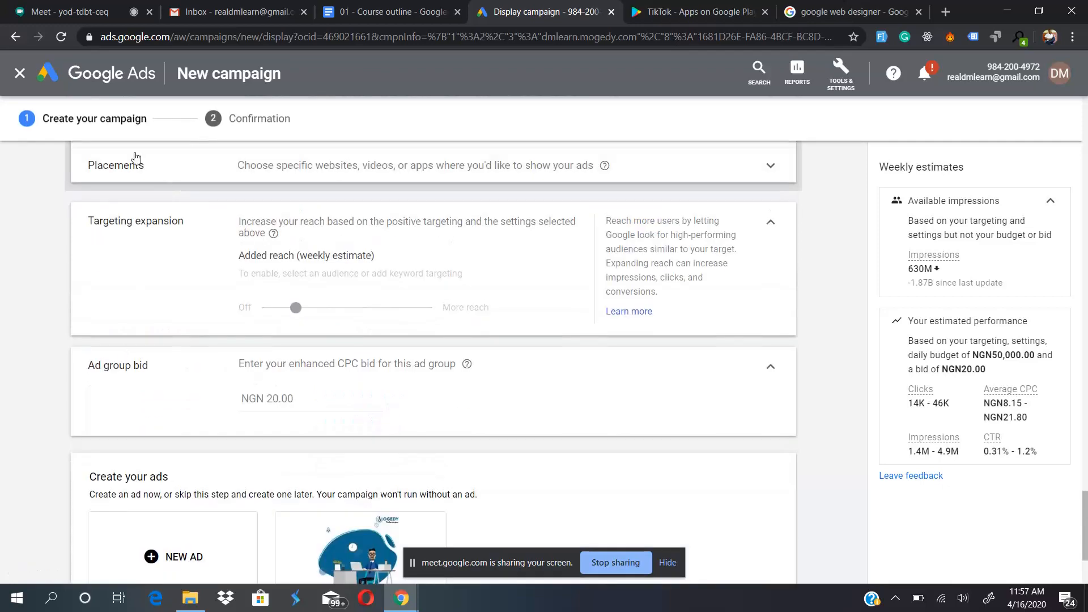
{"action": "scroll", "coordinate": [133, 162], "scroll_direction": "up", "scroll_amount": 2}
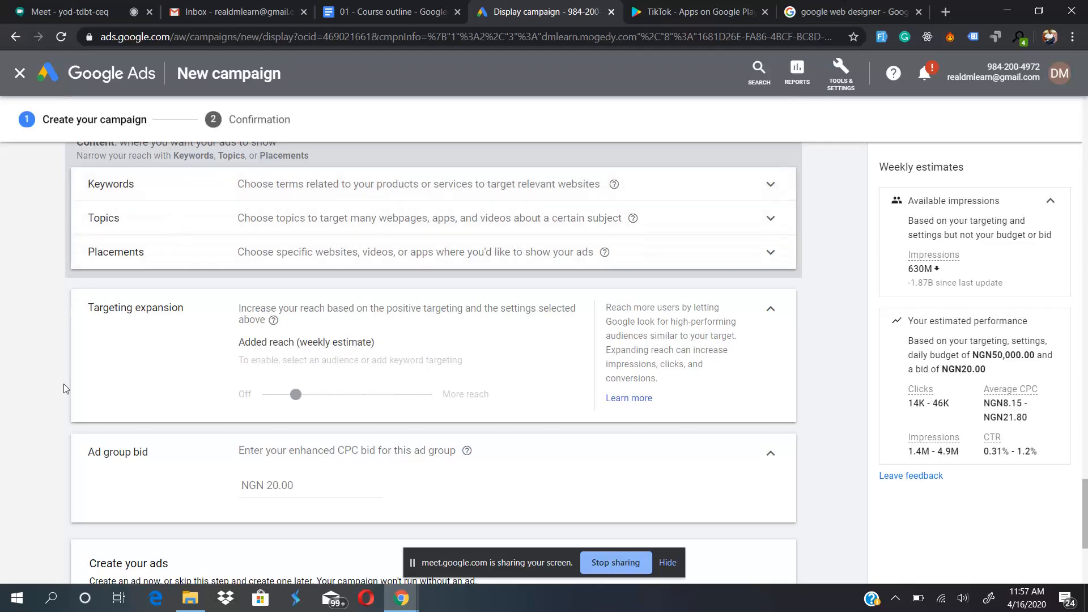
{"action": "scroll", "coordinate": [63, 383], "scroll_direction": "down", "scroll_amount": 4}
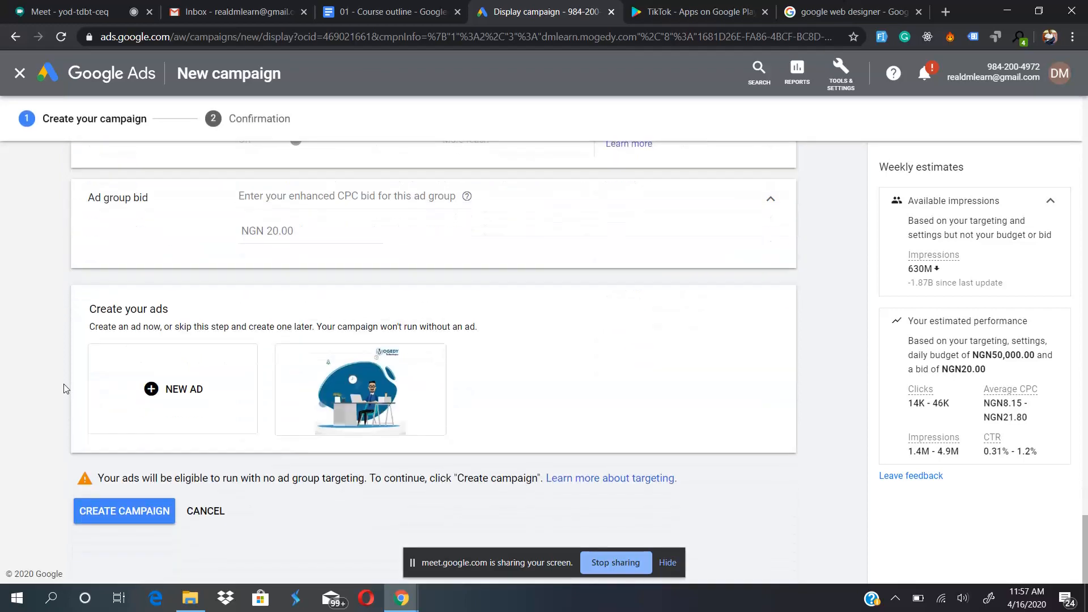
{"action": "left_click", "coordinate": [113, 519]}
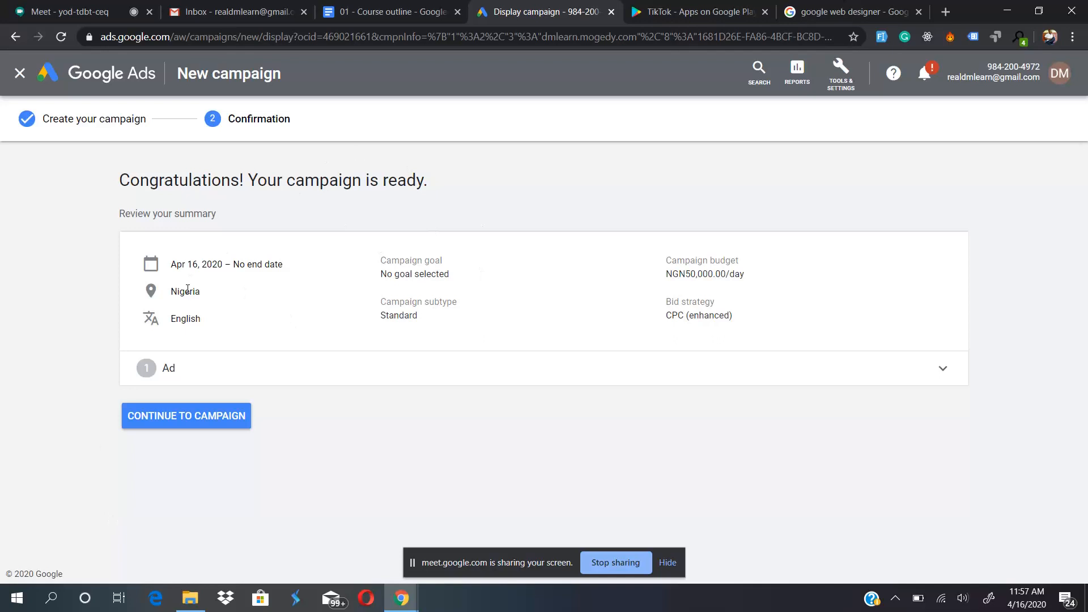
- Review the campaign summary, including the expanded ad group information and its ad
{"action": "left_click_drag", "start_coordinate": [234, 264], "coordinate": [269, 264]}
{"action": "left_click", "coordinate": [244, 369]}
{"action": "scroll", "coordinate": [255, 418], "scroll_direction": "down", "scroll_amount": 3}
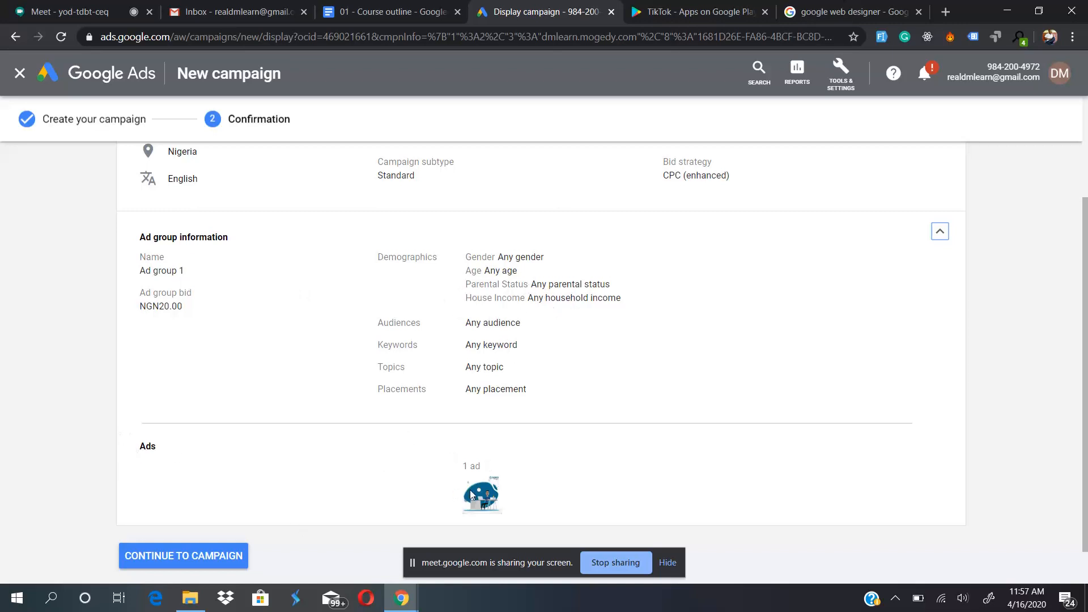
{"action": "left_click_drag", "start_coordinate": [470, 490], "coordinate": [470, 412]}
{"action": "scroll", "coordinate": [303, 469], "scroll_direction": "down", "scroll_amount": 1}
{"action": "scroll", "coordinate": [303, 468], "scroll_direction": "down", "scroll_amount": 1}
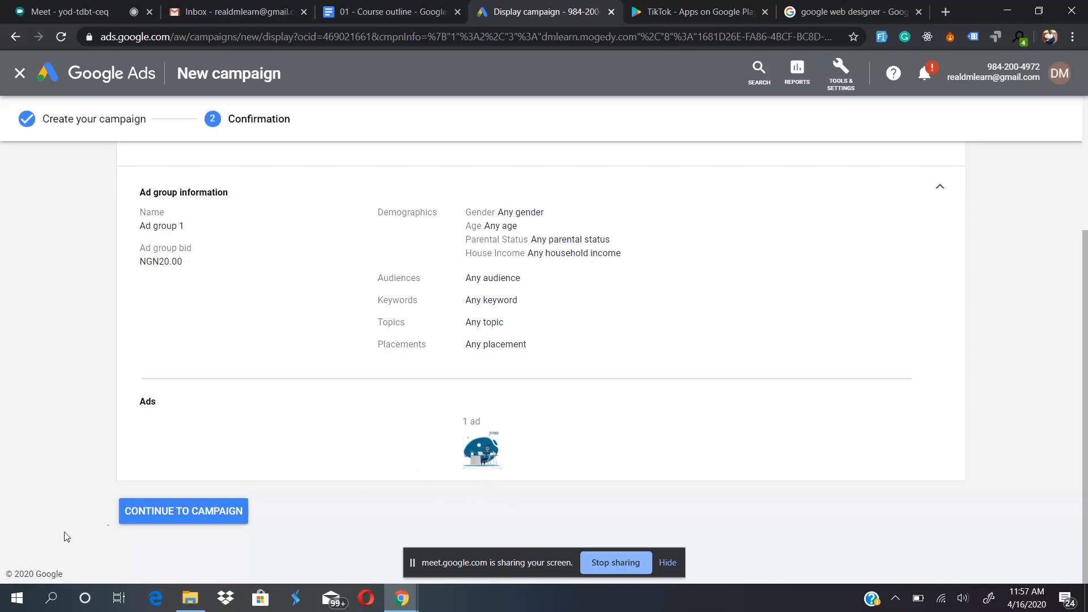
- Continue to the new Display campaign and hide the account alerts
{"action": "left_click", "coordinate": [166, 512]}
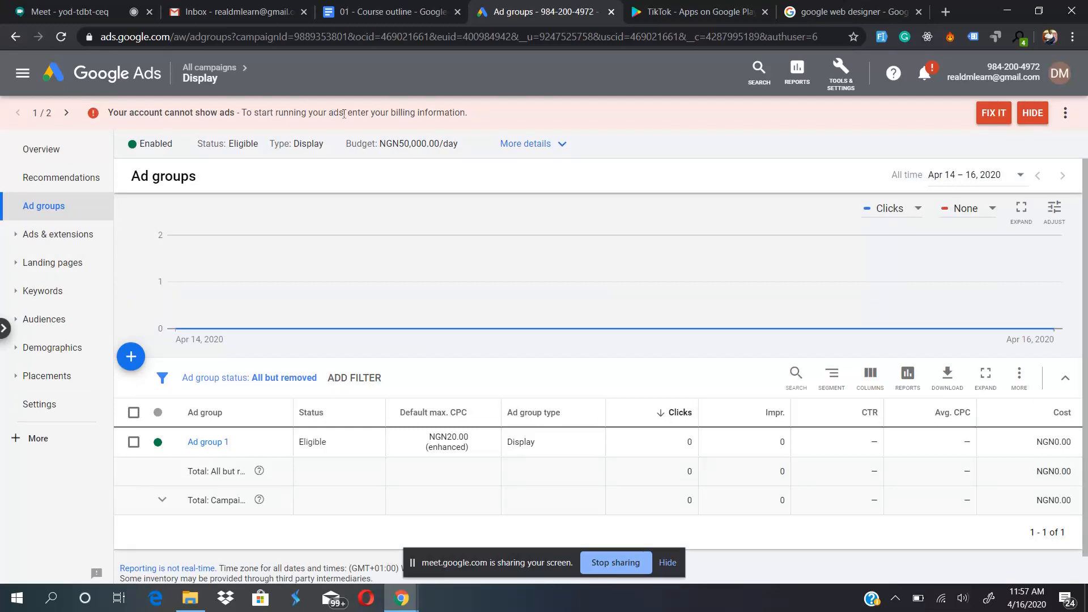
{"action": "left_click", "coordinate": [1032, 114]}
{"action": "left_click", "coordinate": [1032, 115]}
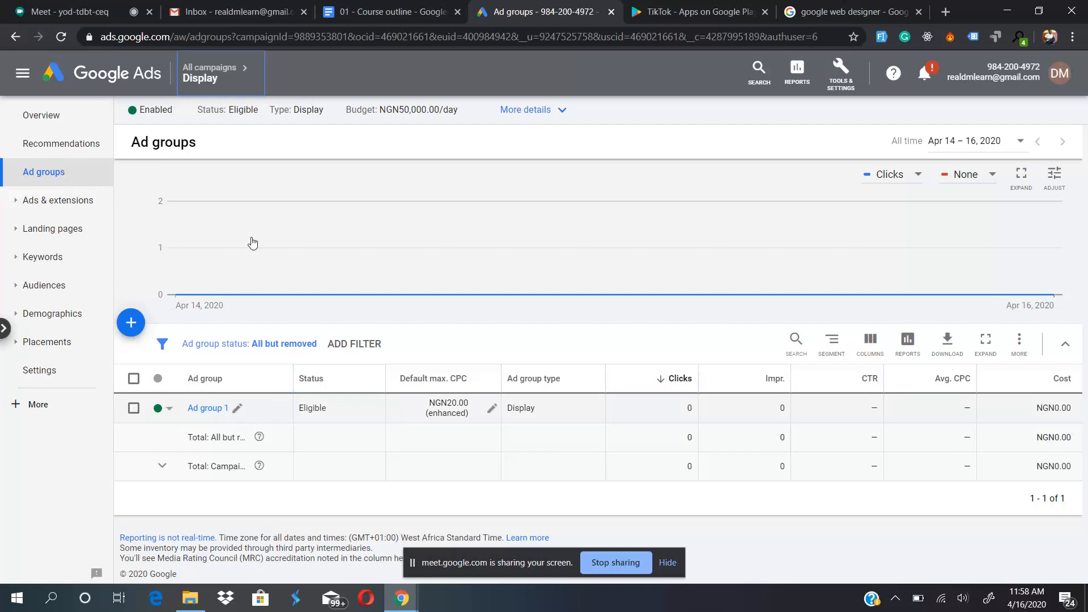
- Open Ad group 1 of the Display campaign, dismiss the responsive display ad suggestion and check the square.jpeg ad's status
{"action": "mouse_move", "coordinate": [220, 70]}
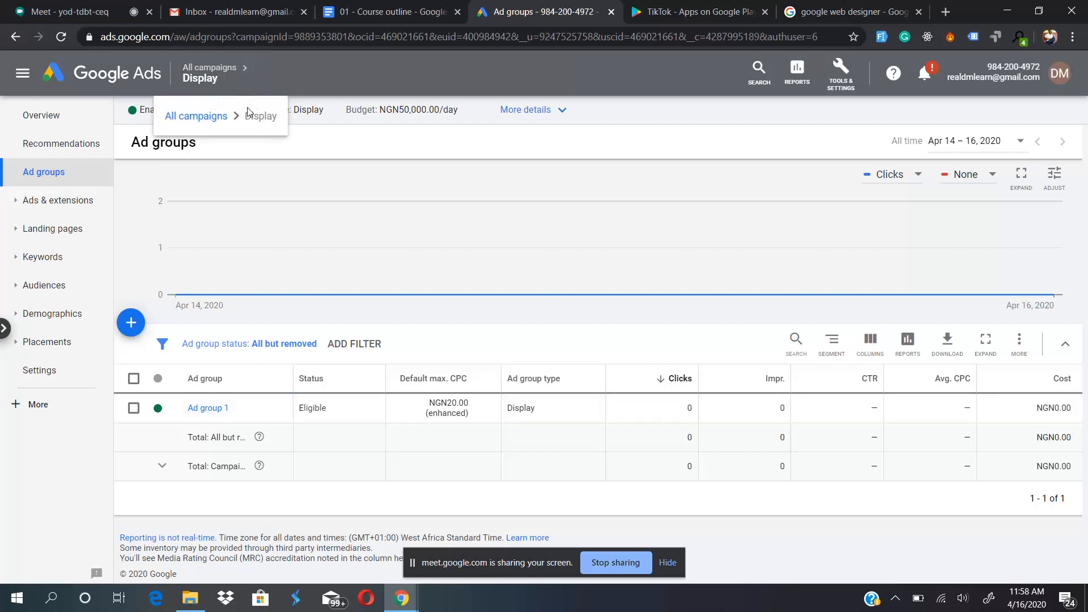
{"action": "left_click", "coordinate": [209, 408]}
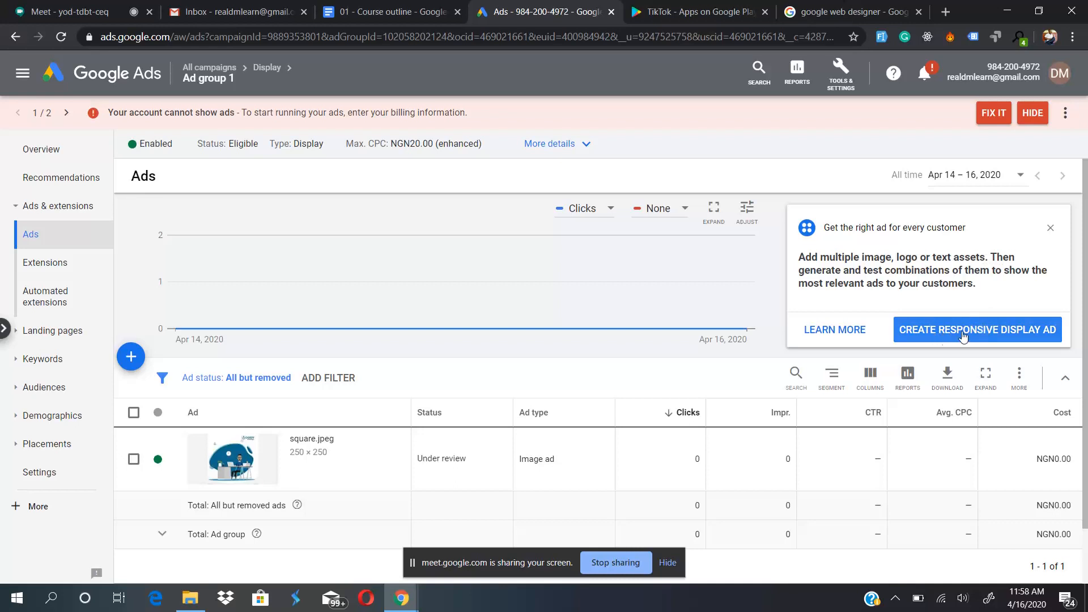
{"action": "left_click", "coordinate": [1050, 229]}
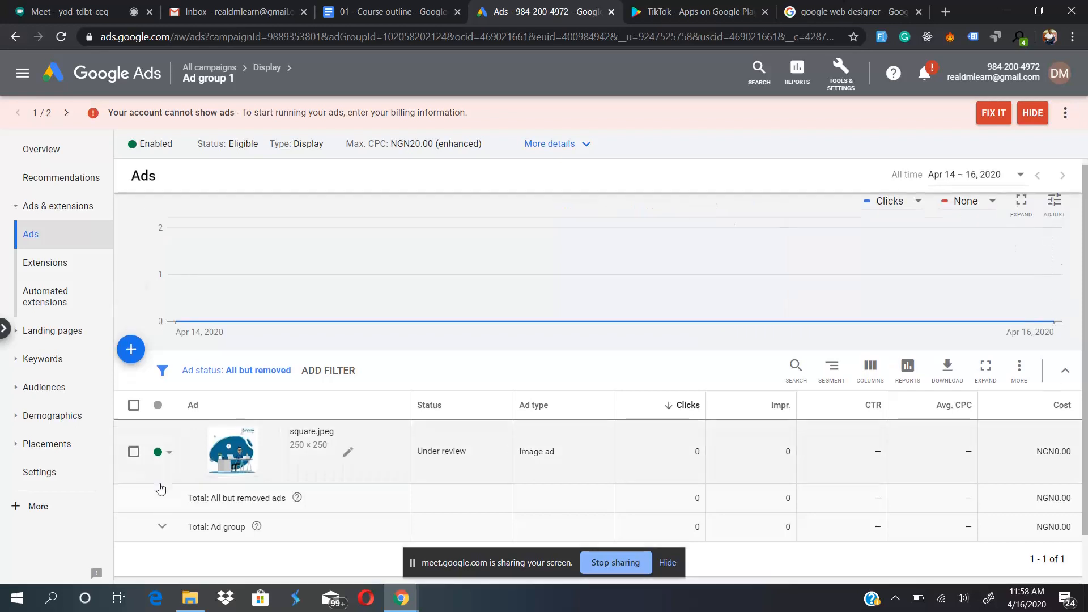
{"action": "scroll", "coordinate": [161, 488], "scroll_direction": "down", "scroll_amount": 1}
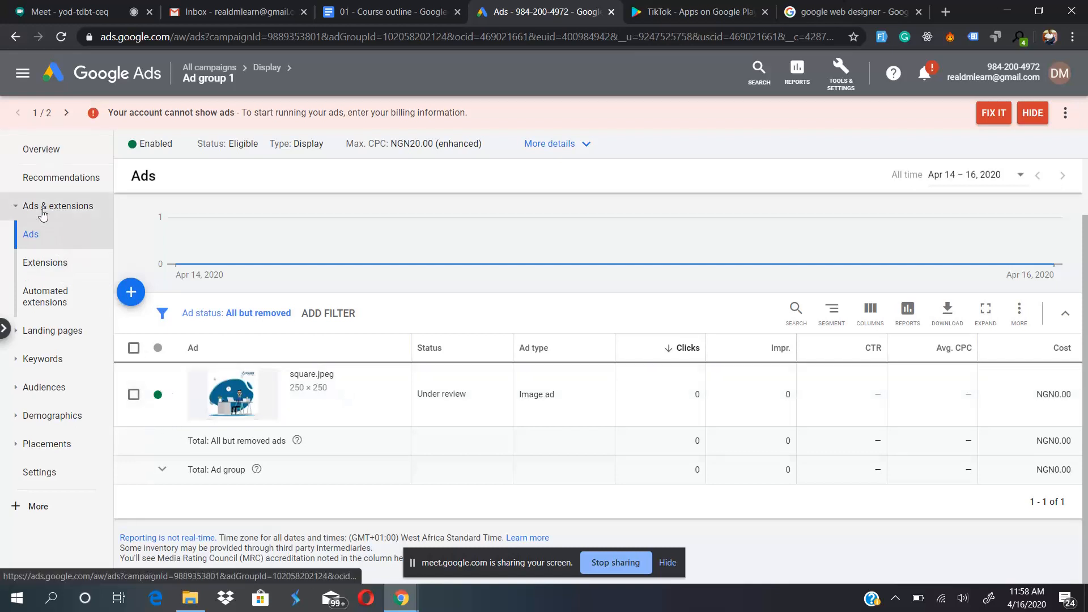
- Show the campaign navigation, view the ads of Search-1, Display and all campaigns, and open the campaigns list
{"action": "left_click", "coordinate": [23, 72]}
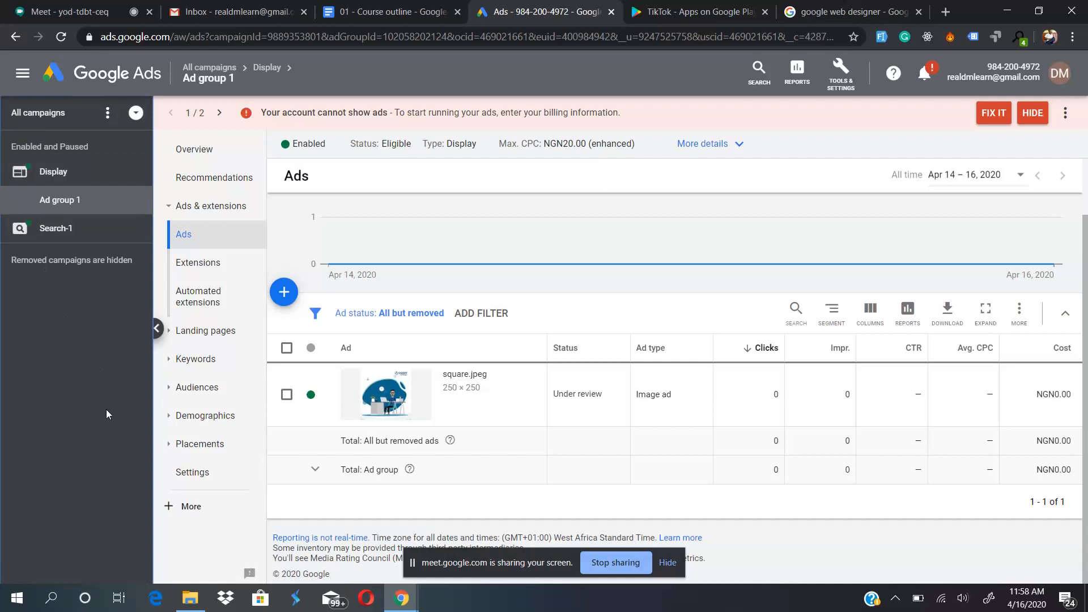
{"action": "left_click", "coordinate": [55, 230]}
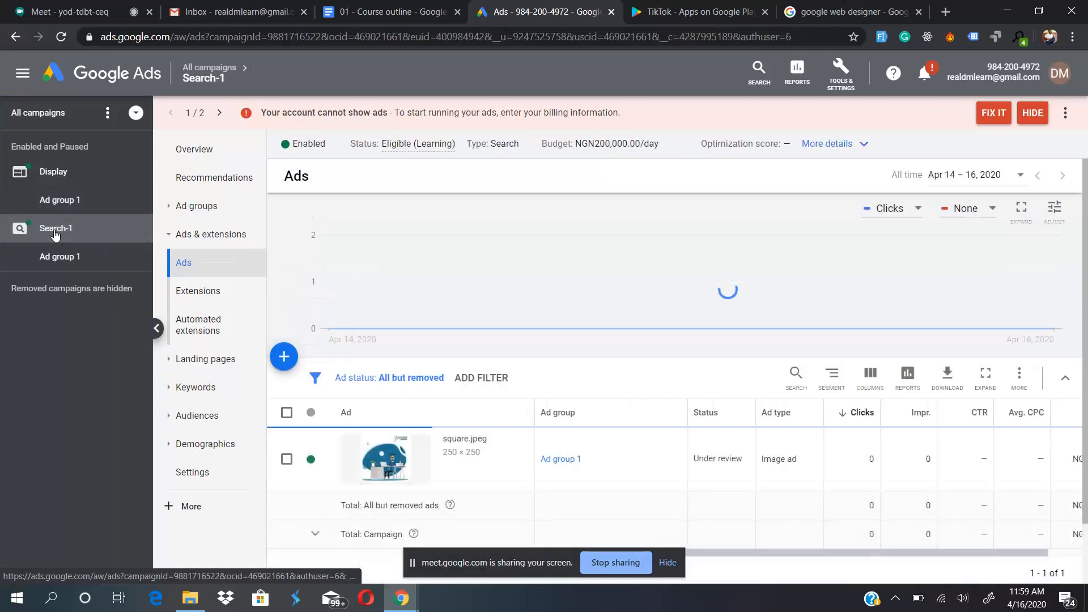
{"action": "scroll", "coordinate": [420, 454], "scroll_direction": "down", "scroll_amount": 1}
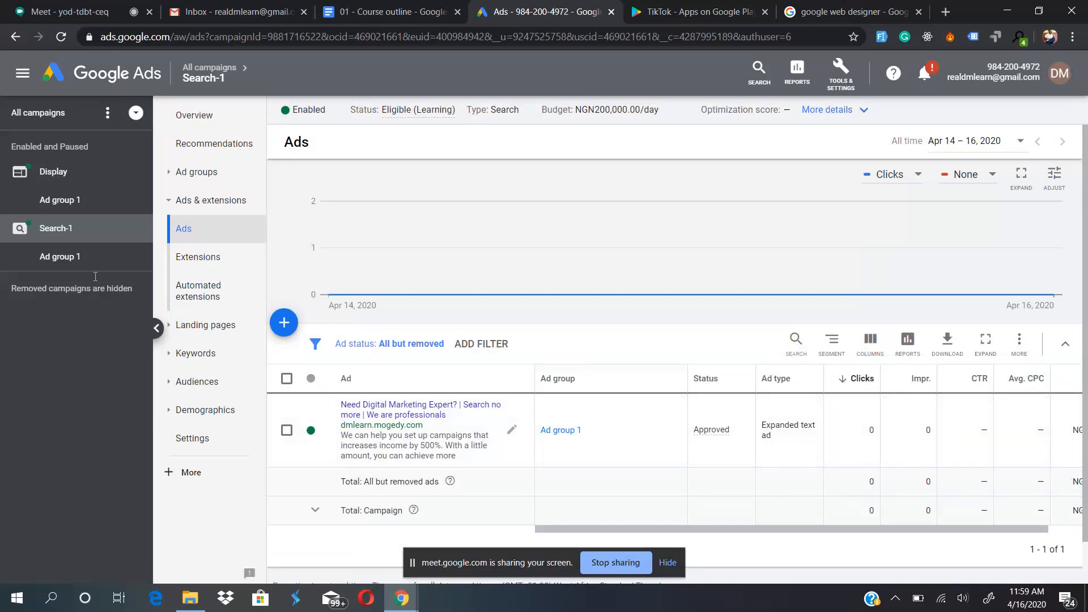
{"action": "left_click", "coordinate": [73, 171]}
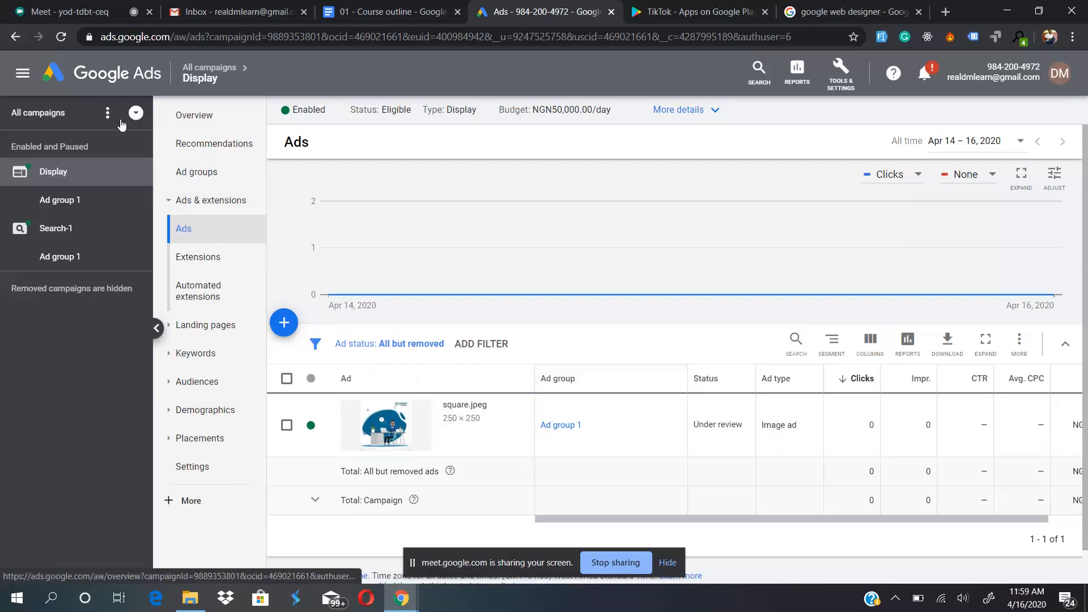
{"action": "left_click", "coordinate": [40, 114]}
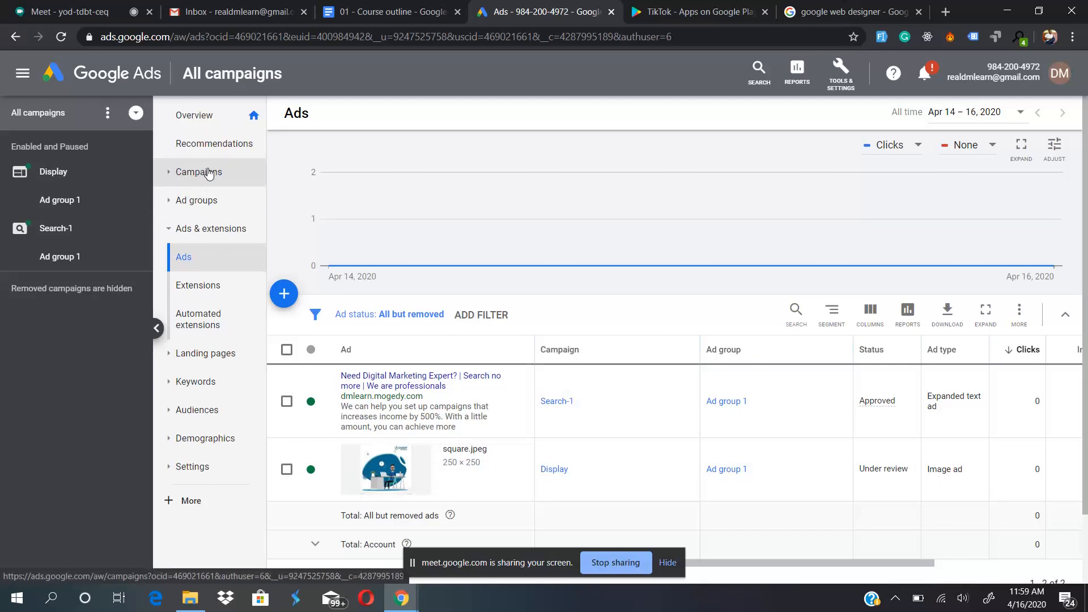
{"action": "left_click", "coordinate": [207, 173]}
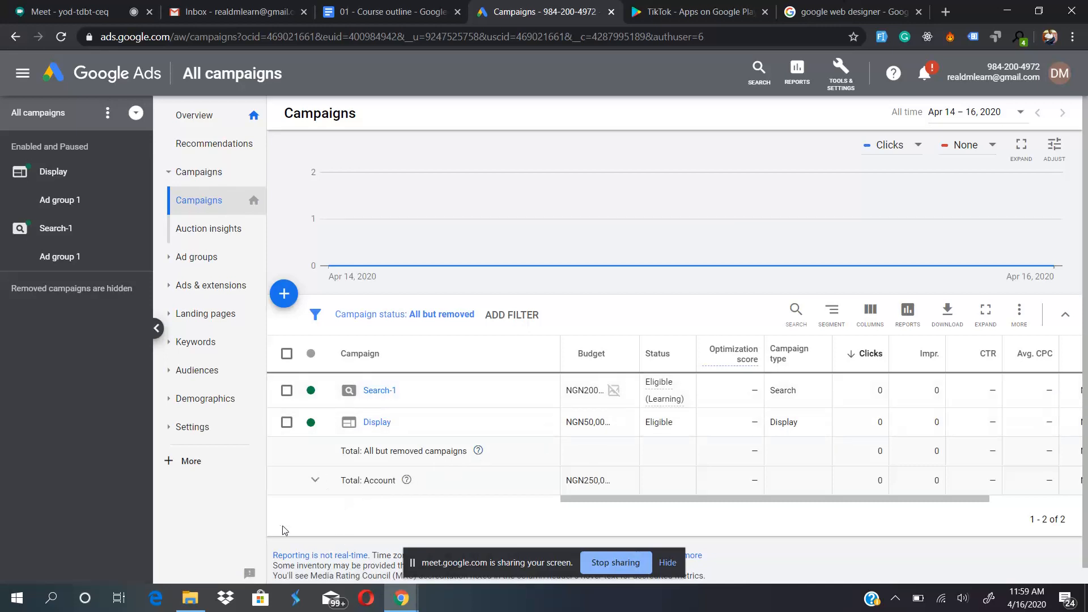
- Open the Display campaign from the campaigns list and look over the available tools and settings
{"action": "left_click", "coordinate": [373, 423]}
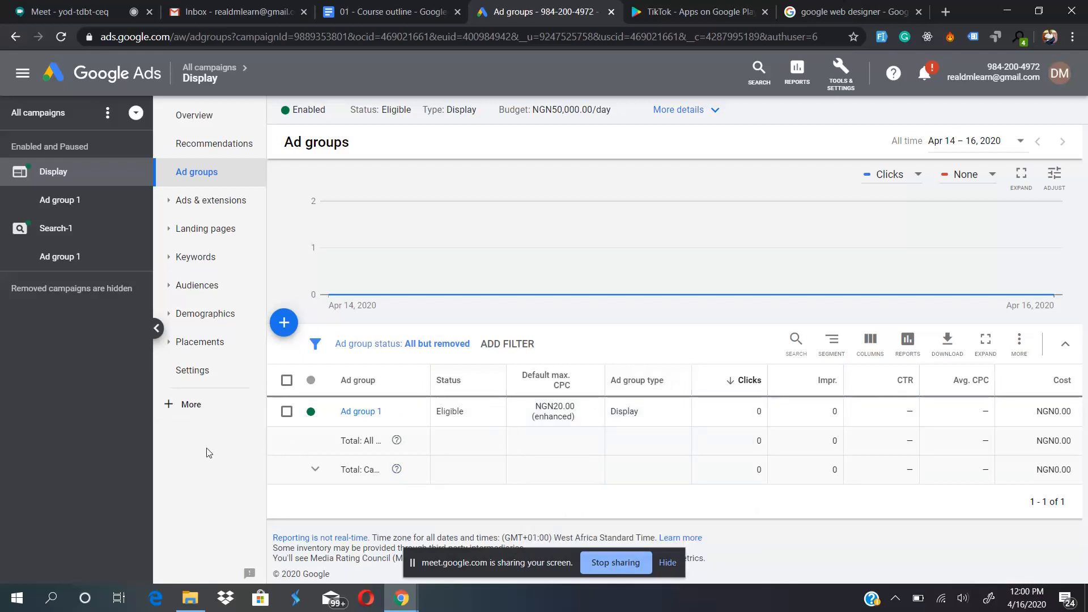
{"action": "left_click", "coordinate": [846, 75]}
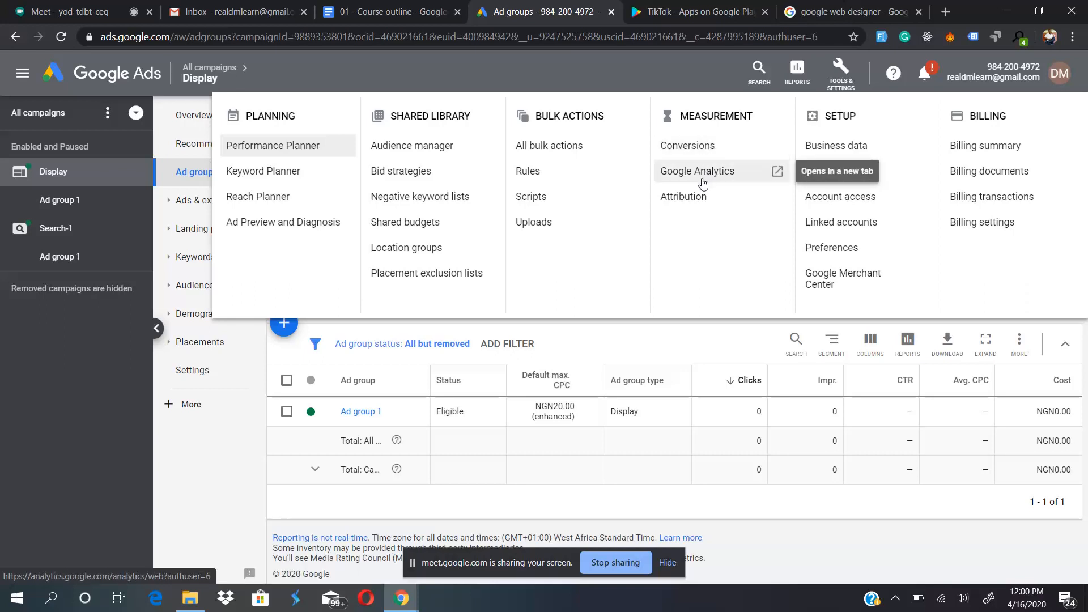
{"action": "left_click", "coordinate": [654, 73]}
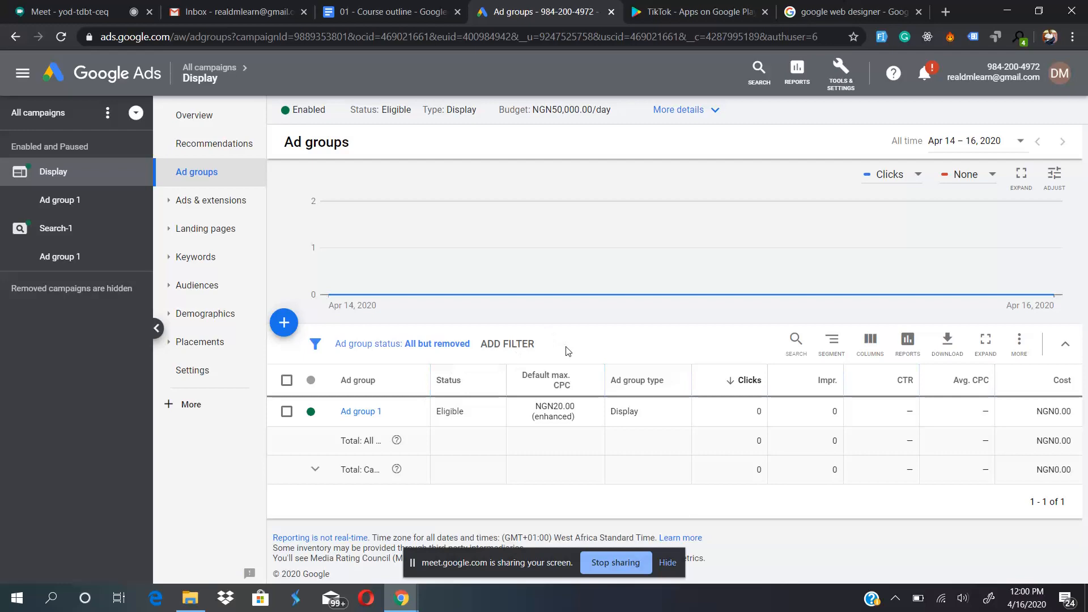
- Check the Gmail Ads entry in the 01 - Course outline document and return to Google Ads
{"action": "left_click", "coordinate": [391, 11]}
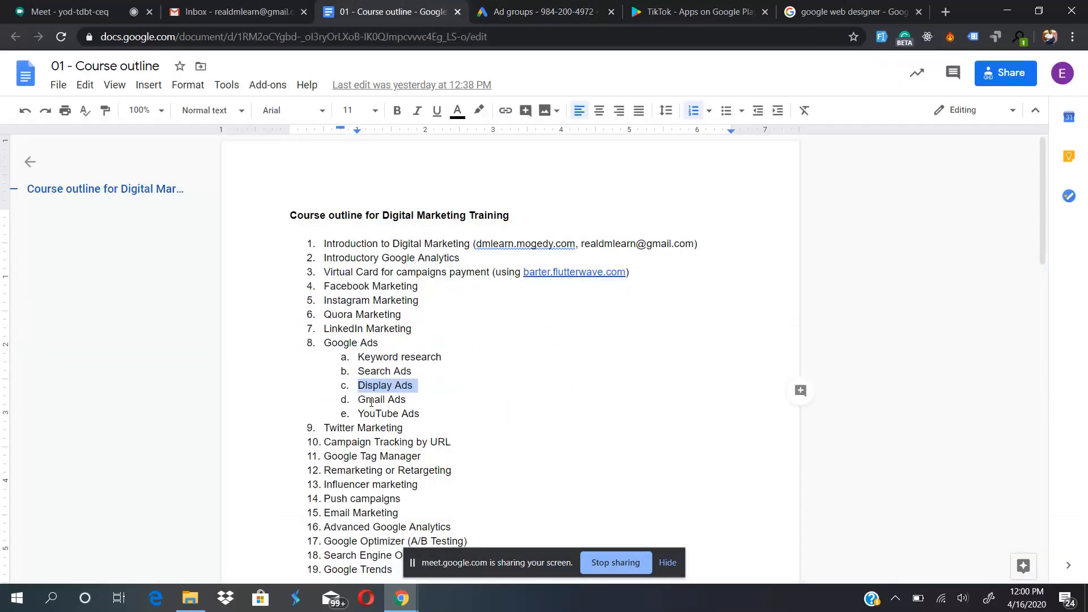
{"action": "left_click", "coordinate": [371, 402]}
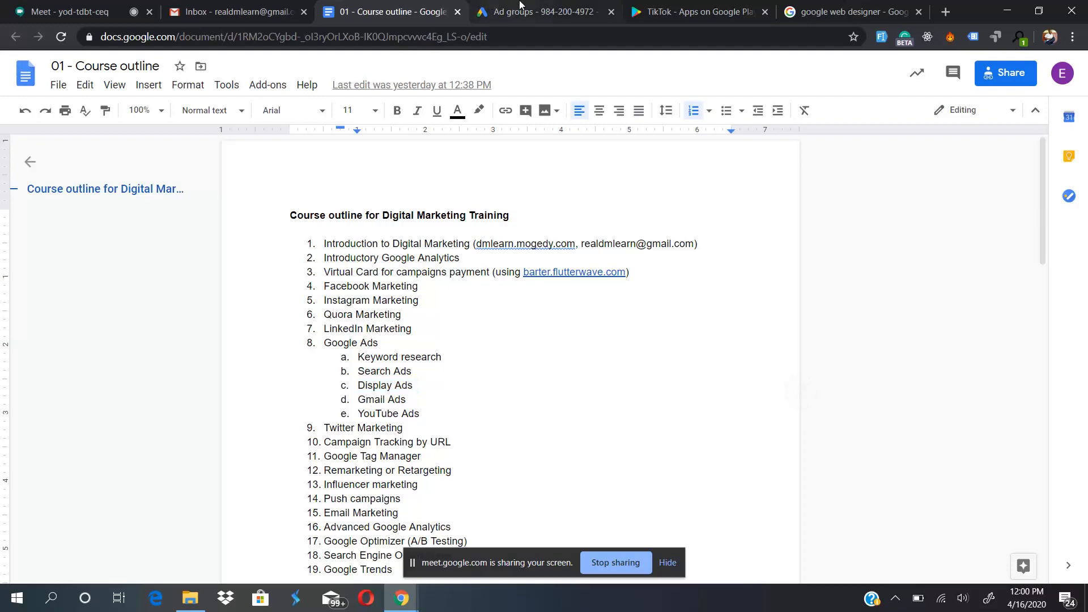
{"action": "left_click", "coordinate": [499, 11]}
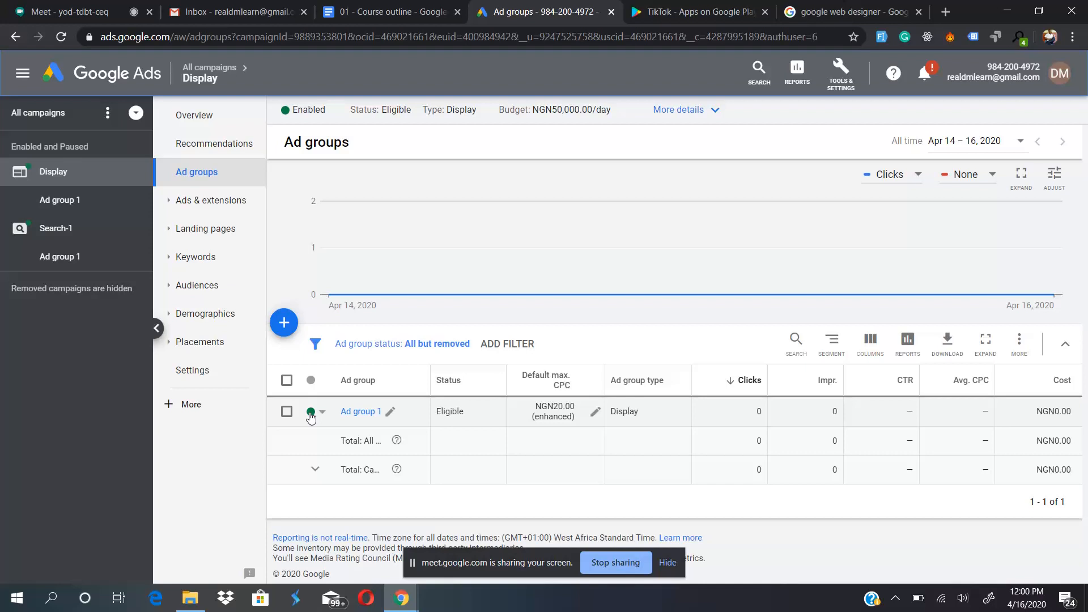
- Open the campaigns list for all campaigns and highlight the authuser parameter in the page address
{"action": "left_click", "coordinate": [34, 112]}
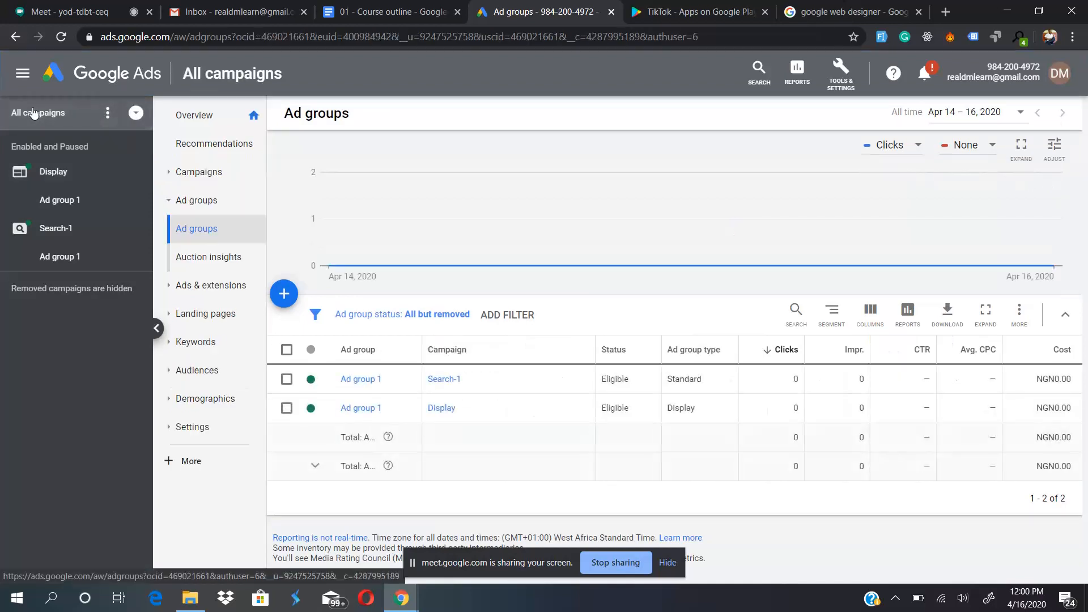
{"action": "left_click", "coordinate": [220, 176]}
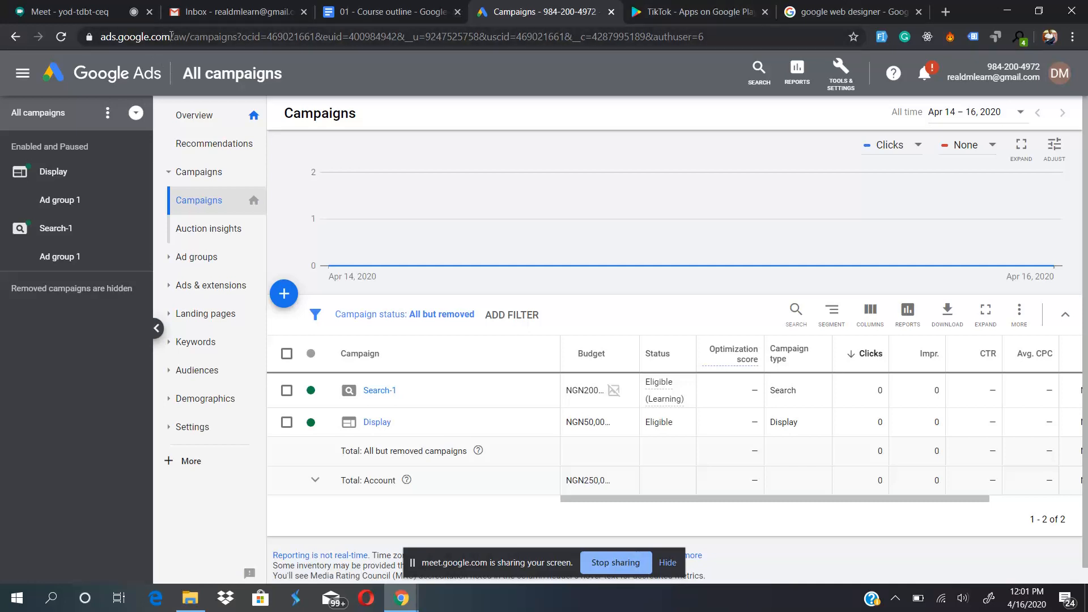
{"action": "left_click_drag", "start_coordinate": [171, 36], "coordinate": [865, 105]}
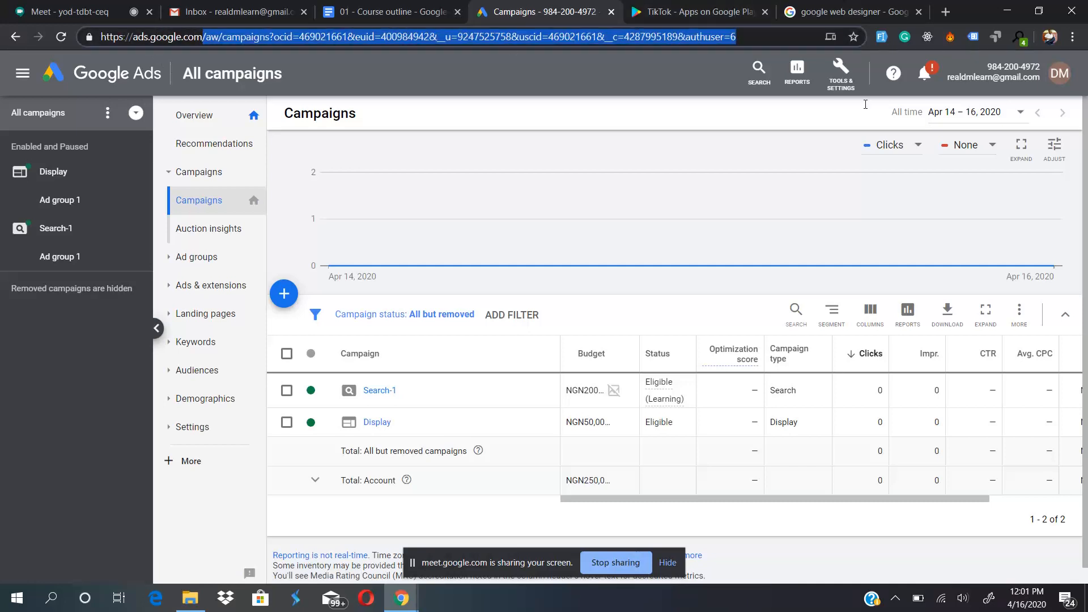
{"action": "left_click", "coordinate": [699, 42]}
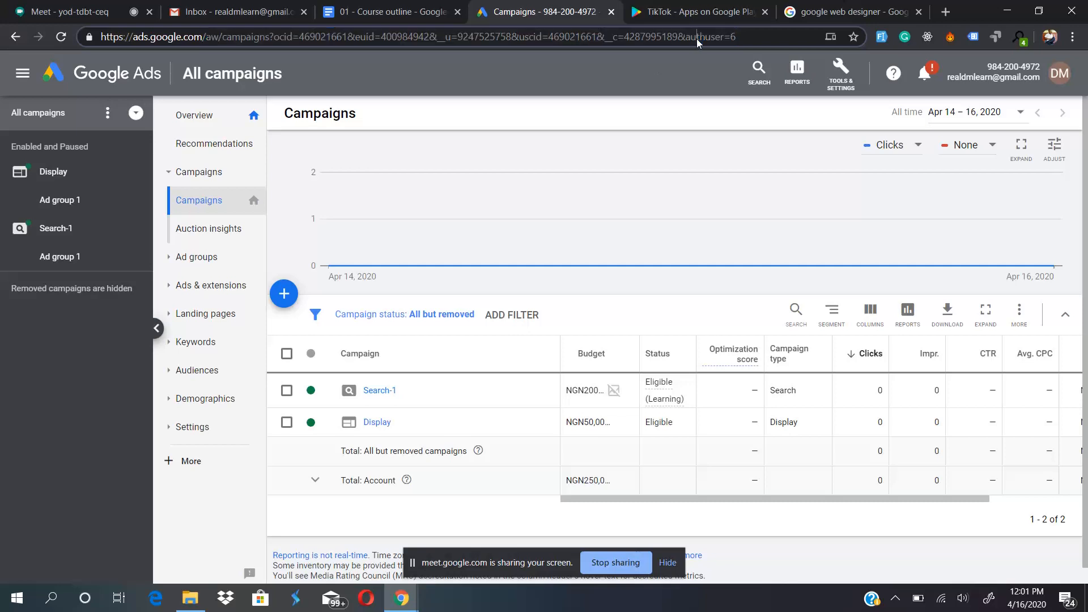
{"action": "left_click_drag", "start_coordinate": [737, 37], "coordinate": [687, 36]}
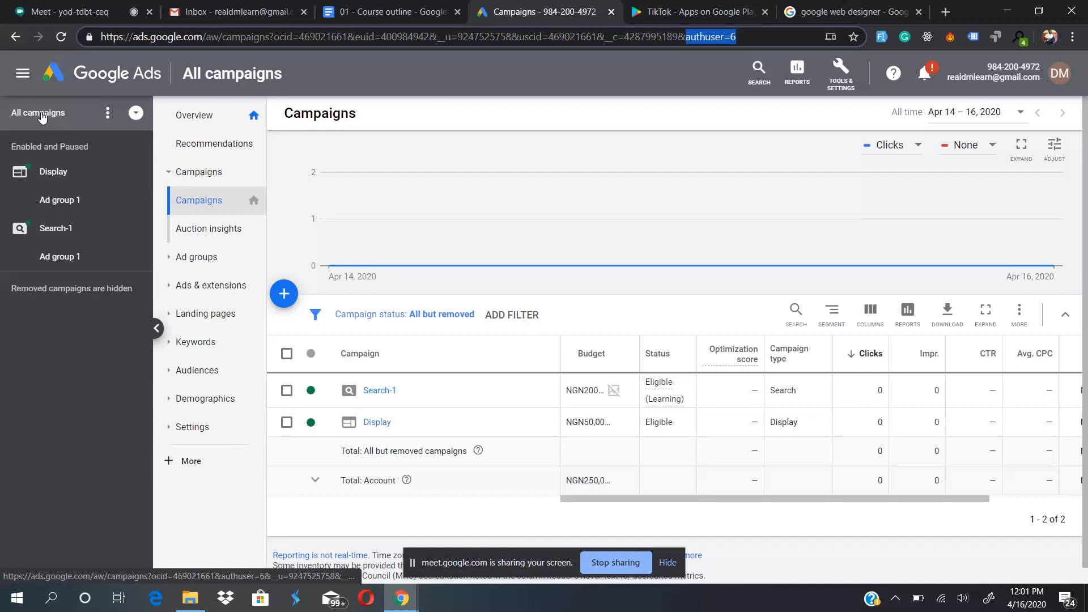
{"action": "left_click", "coordinate": [215, 203]}
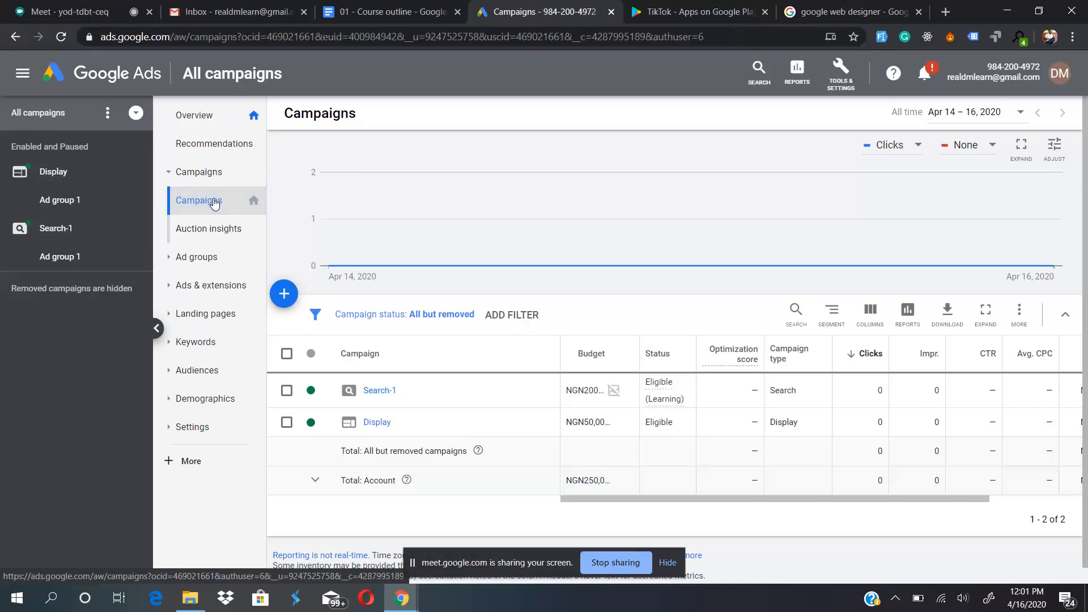
- Start a new campaign without a goal's guidance, using the Display type and the Gmail campaign subtype
{"action": "left_click", "coordinate": [285, 294]}
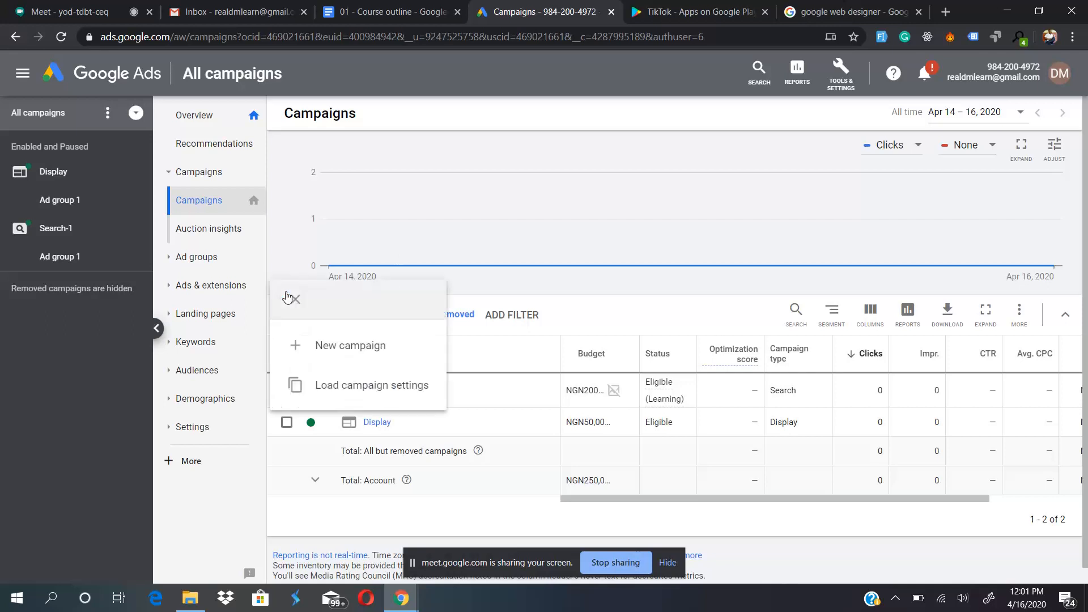
{"action": "left_click", "coordinate": [359, 351]}
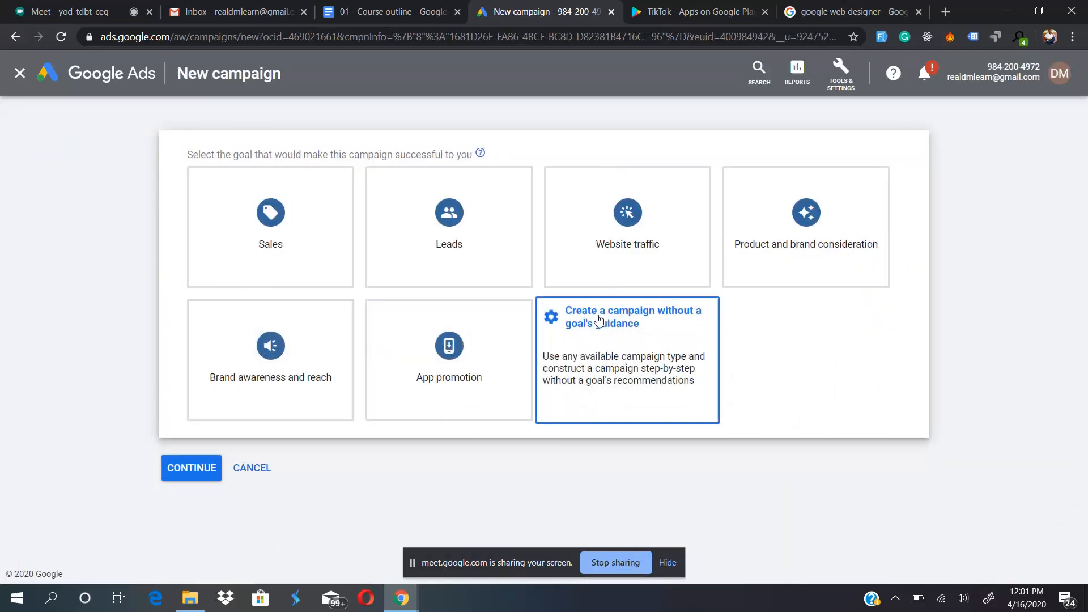
{"action": "left_click", "coordinate": [629, 365]}
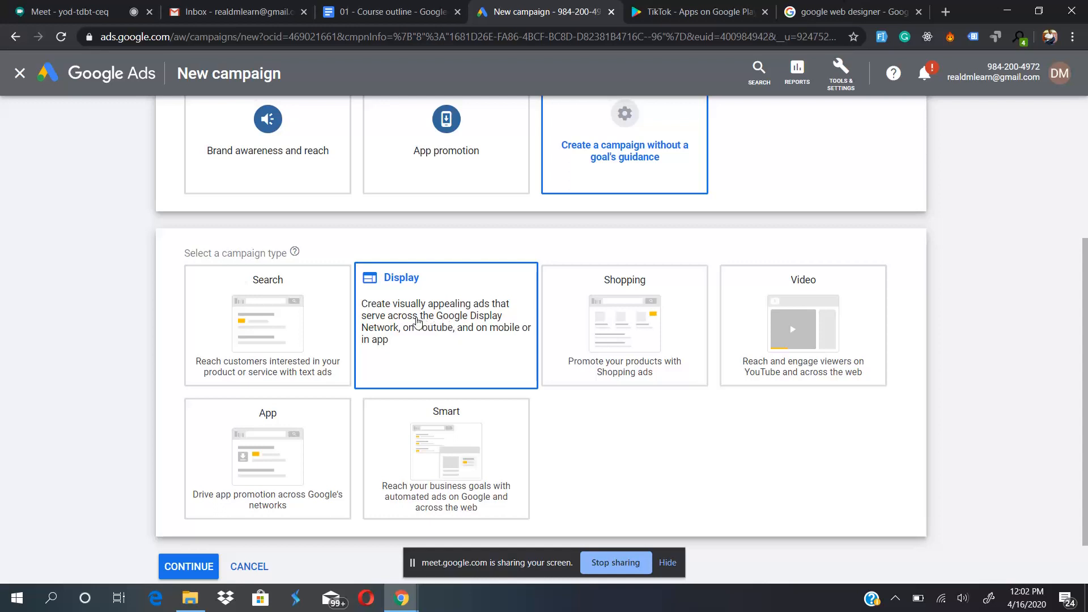
{"action": "left_click", "coordinate": [433, 328]}
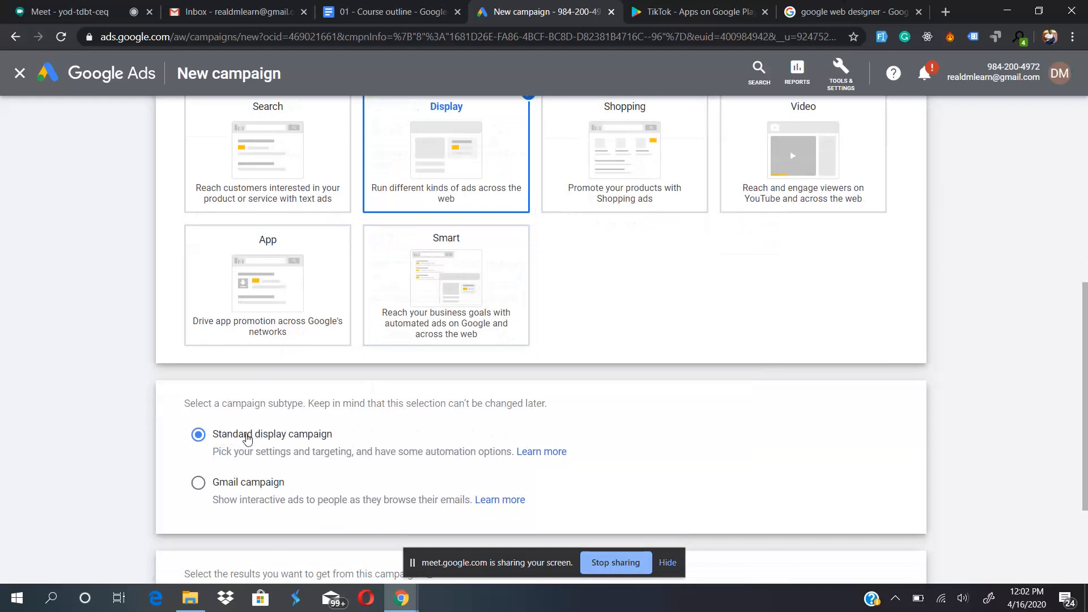
{"action": "left_click", "coordinate": [198, 483]}
{"action": "scroll", "coordinate": [263, 471], "scroll_direction": "down", "scroll_amount": 3}
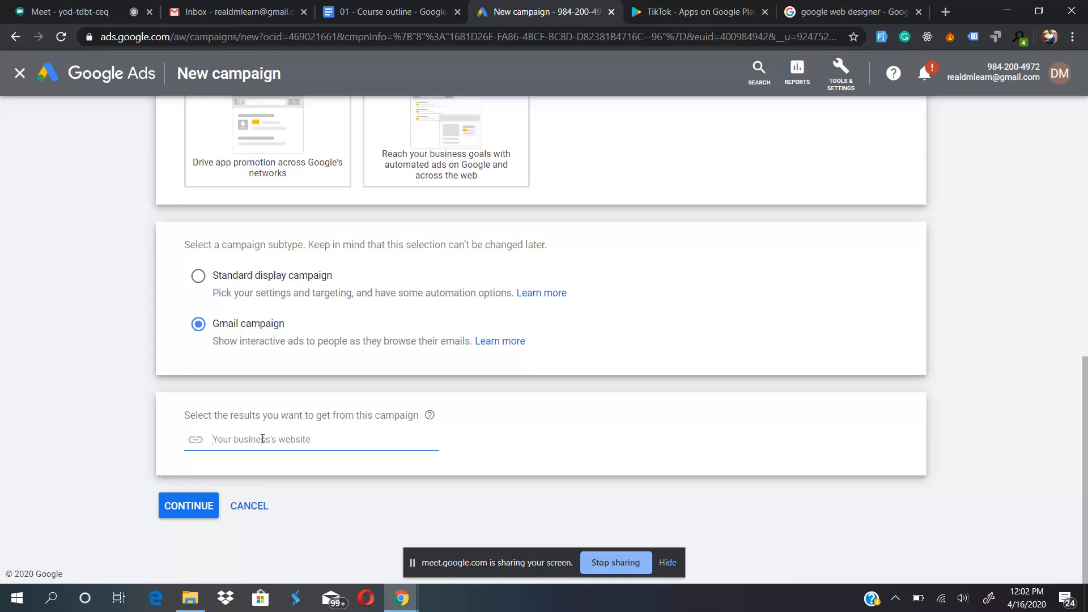
{"action": "type", "text": "https://dmlearn.mogedy.com"}
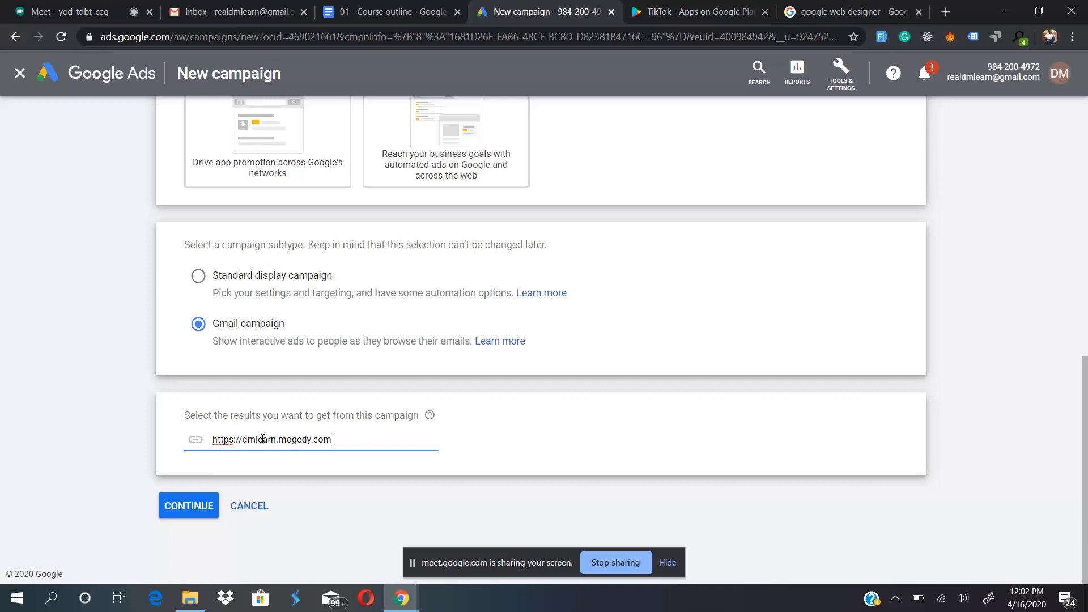
{"action": "left_click", "coordinate": [188, 504]}
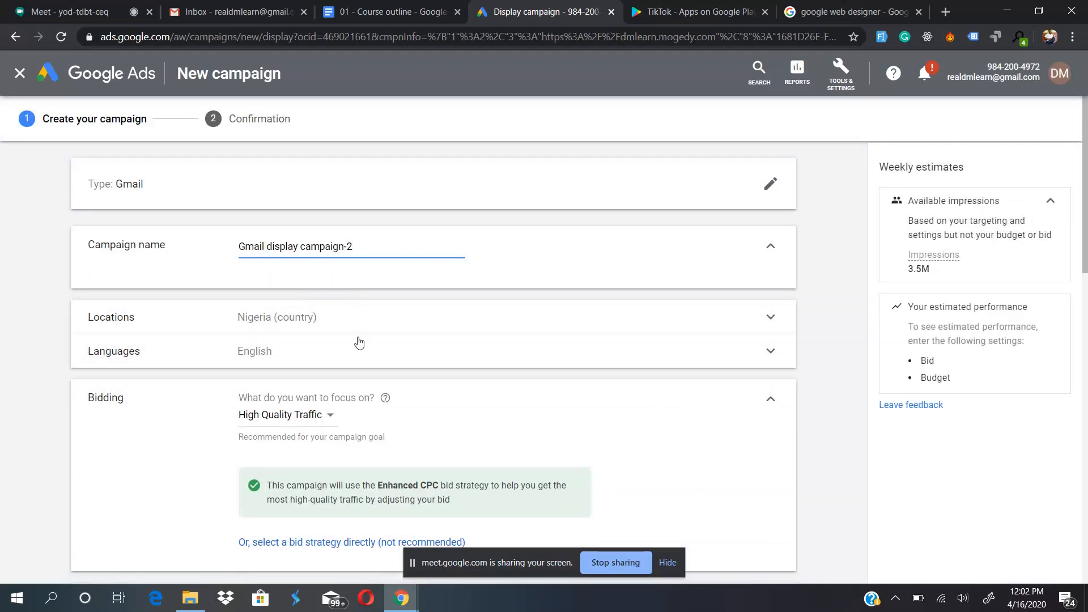
- Shorten the campaign name to Gmail
{"action": "left_click", "coordinate": [368, 248]}
{"action": "left_click_drag", "start_coordinate": [368, 247], "coordinate": [267, 245]}
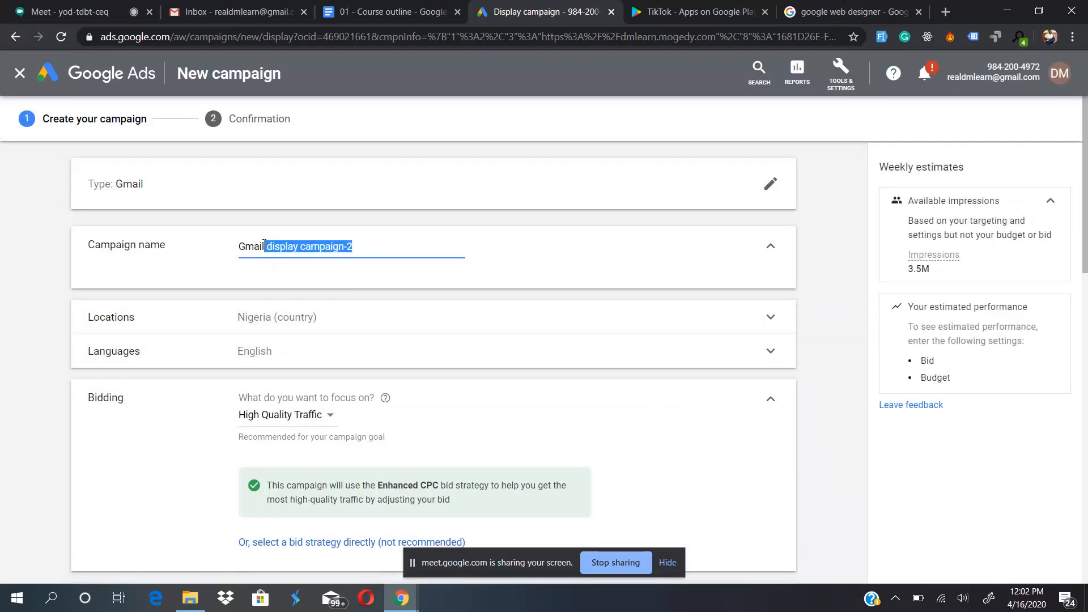
{"action": "key", "text": "BackSpace"}
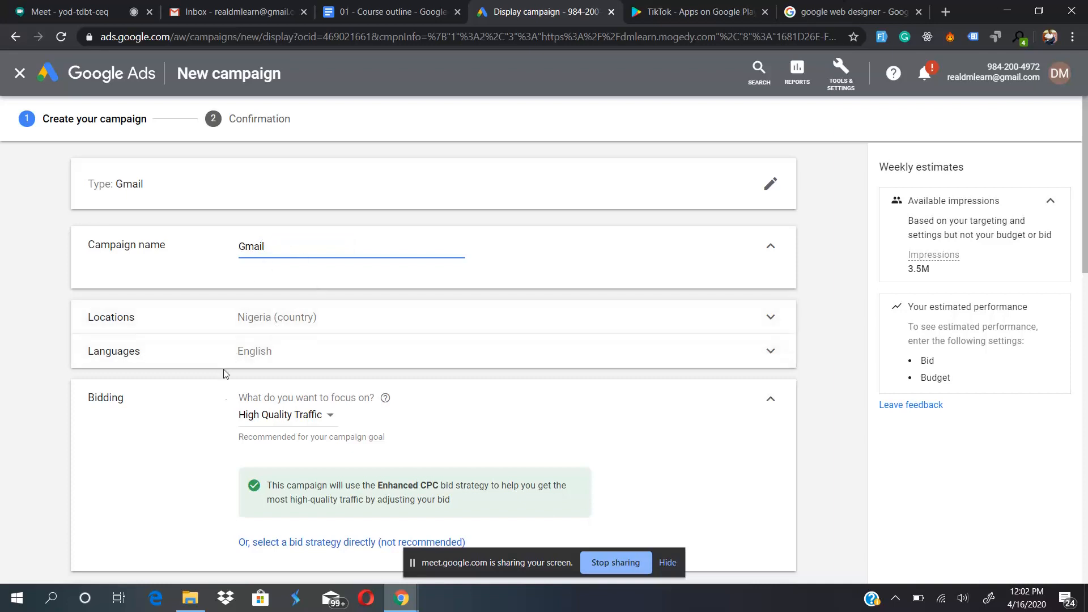
- Check the bidding focus options and switch to choosing the bid strategy directly, with Manual CPC
{"action": "scroll", "coordinate": [239, 383], "scroll_direction": "down", "scroll_amount": 2}
{"action": "left_click", "coordinate": [276, 331]}
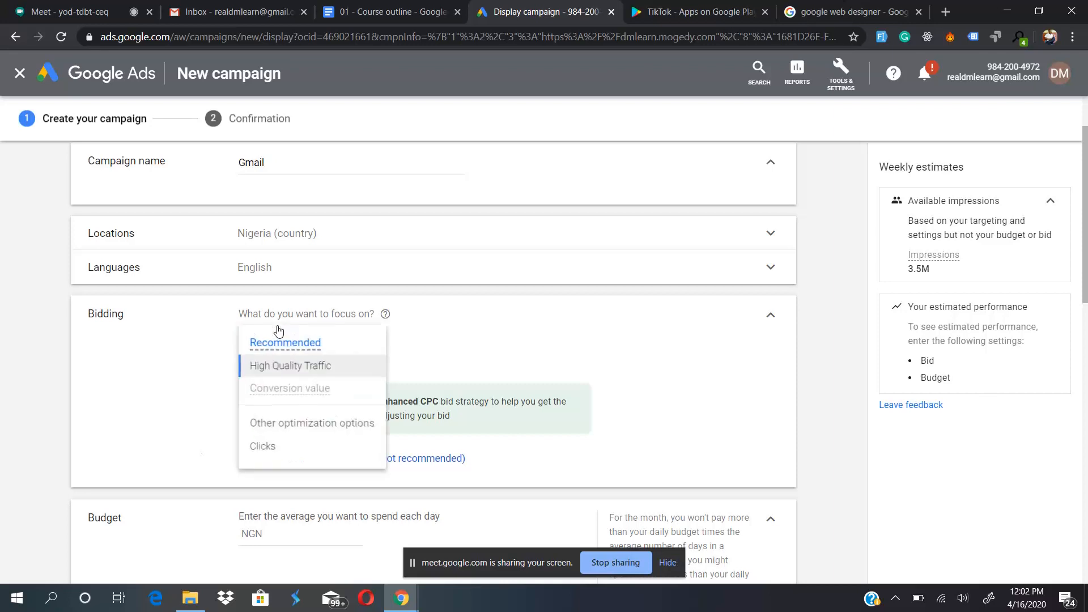
{"action": "left_click", "coordinate": [219, 385]}
{"action": "left_click", "coordinate": [342, 465]}
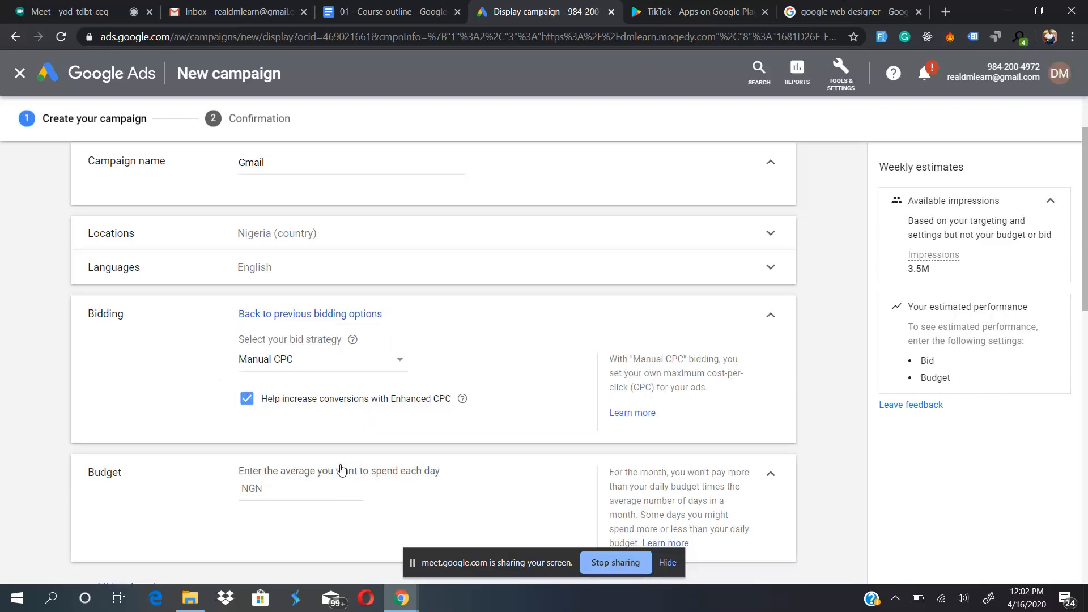
- Set the campaign's average daily budget to NGN 100,000
{"action": "scroll", "coordinate": [201, 421], "scroll_direction": "down", "scroll_amount": 1}
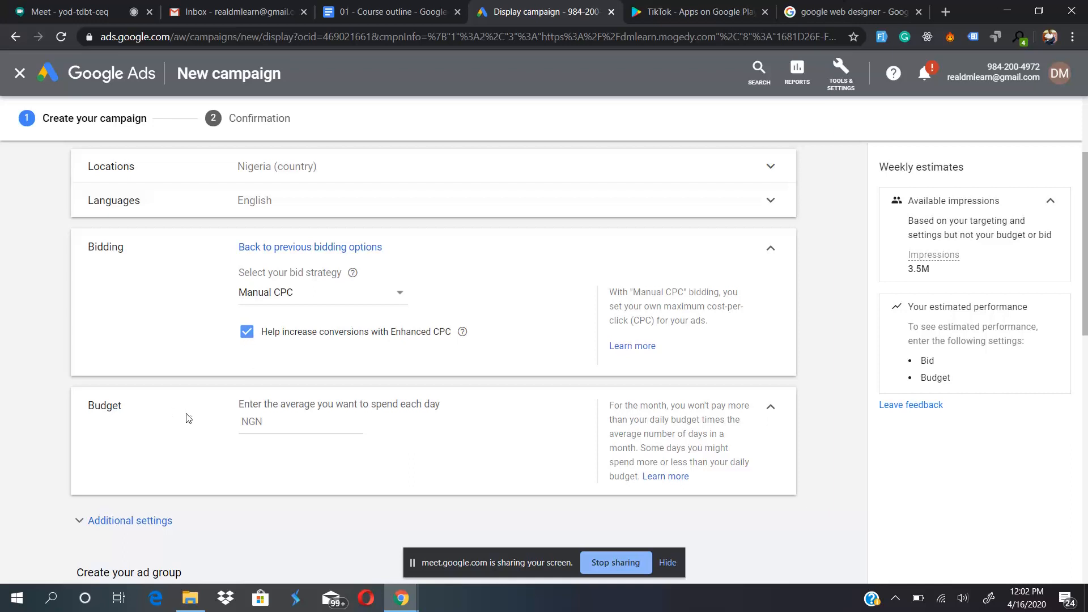
{"action": "scroll", "coordinate": [207, 374], "scroll_direction": "down", "scroll_amount": 2}
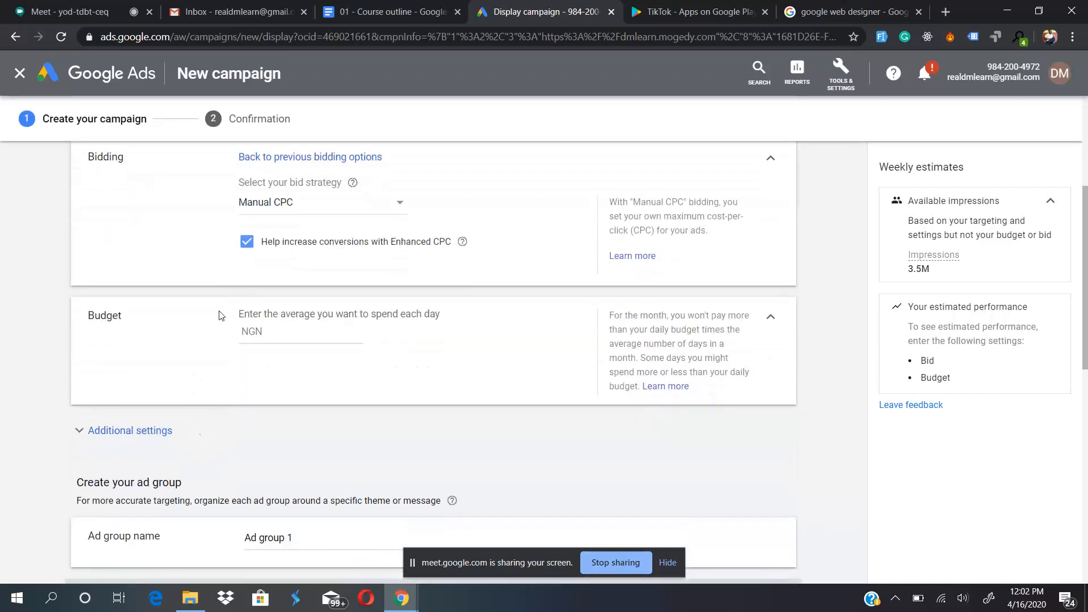
{"action": "left_click", "coordinate": [301, 330]}
{"action": "type", "text": "100,000"}
{"action": "left_click", "coordinate": [408, 379]}
- Expand the additional campaign settings and look them over, from ad rotation to conversions
{"action": "left_click", "coordinate": [105, 431]}
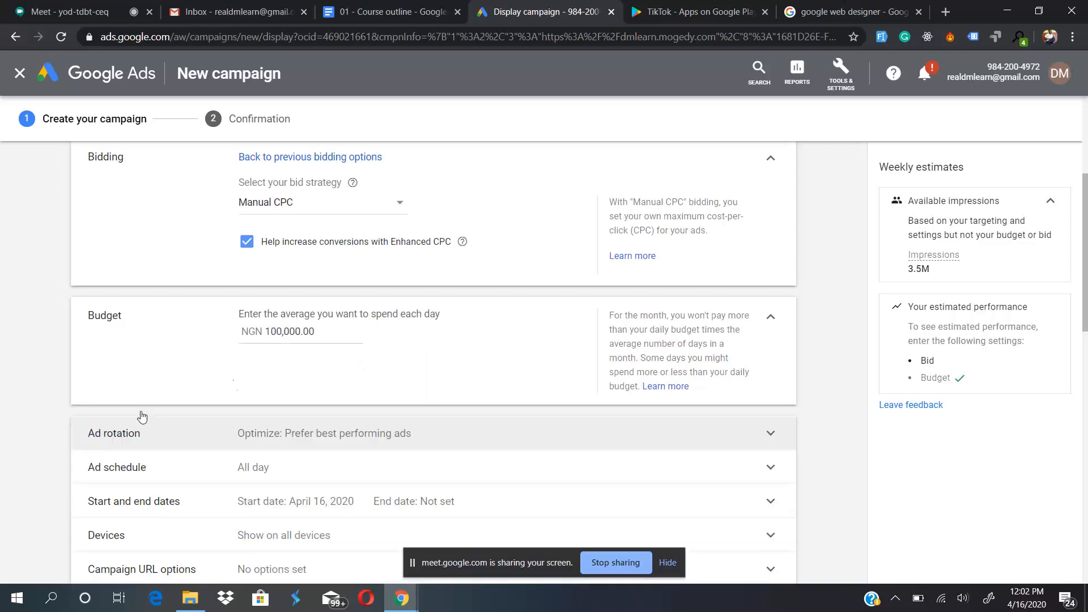
{"action": "scroll", "coordinate": [325, 387], "scroll_direction": "down", "scroll_amount": 1}
{"action": "scroll", "coordinate": [325, 387], "scroll_direction": "down", "scroll_amount": 2}
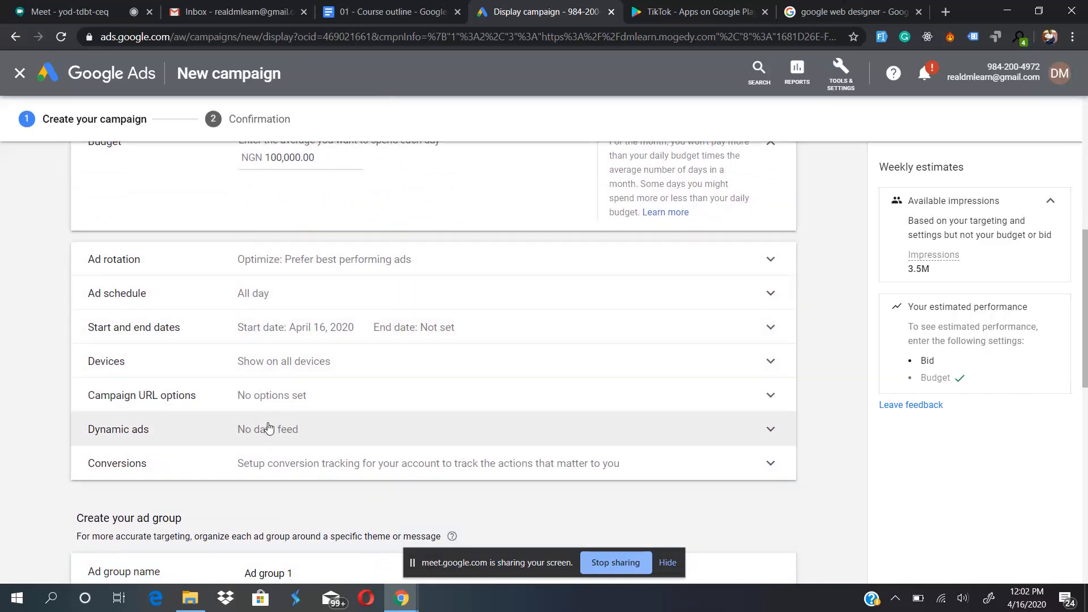
{"action": "scroll", "coordinate": [294, 465], "scroll_direction": "down", "scroll_amount": 5}
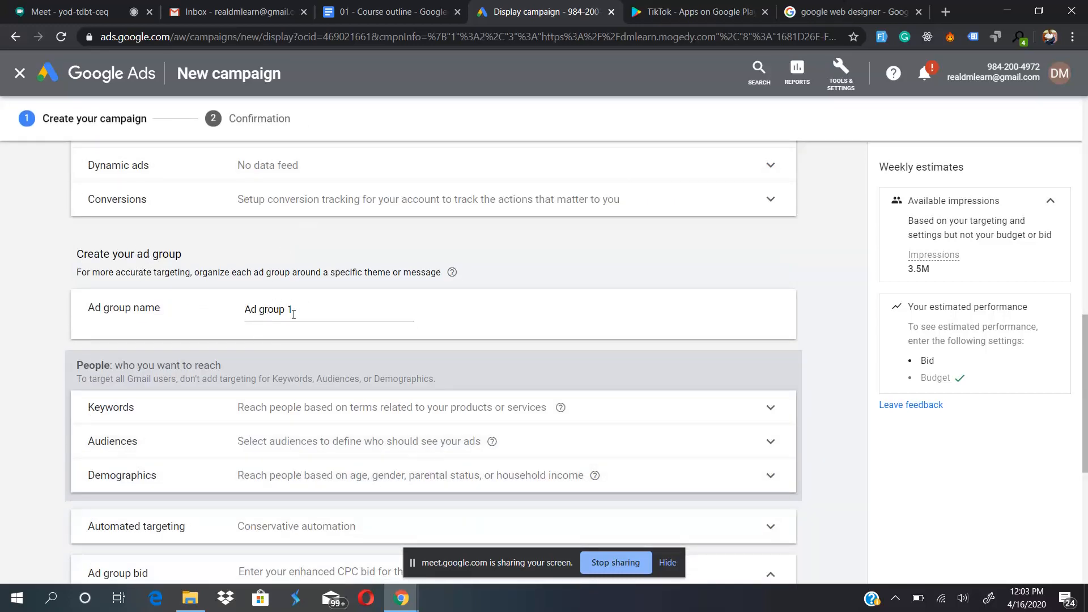
- Look at the ad group's name and keyword targeting options, and collapse the keywords section again
{"action": "left_click", "coordinate": [294, 314]}
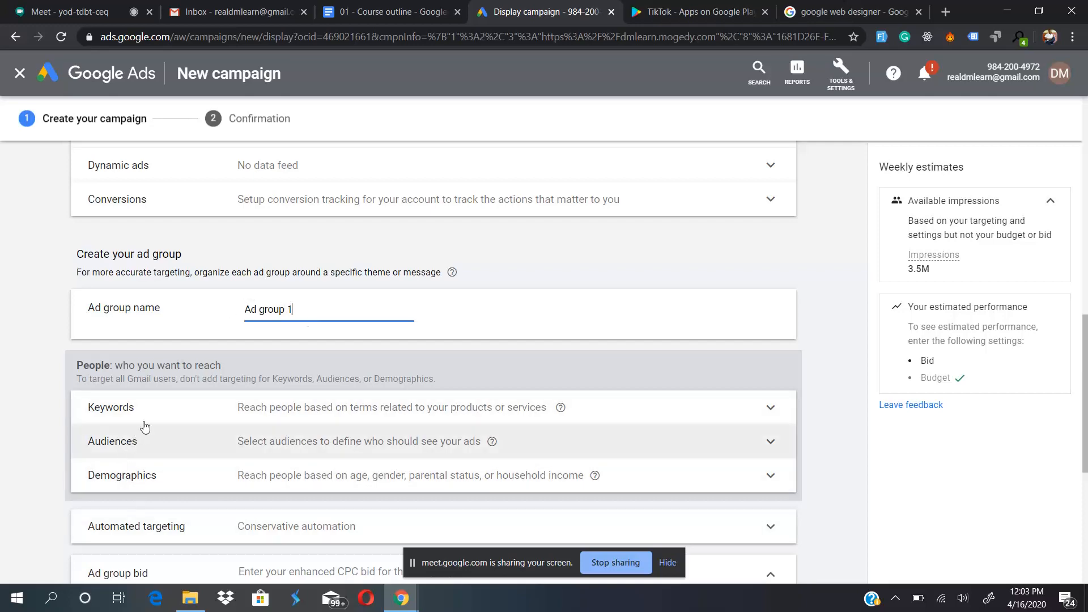
{"action": "left_click", "coordinate": [246, 406]}
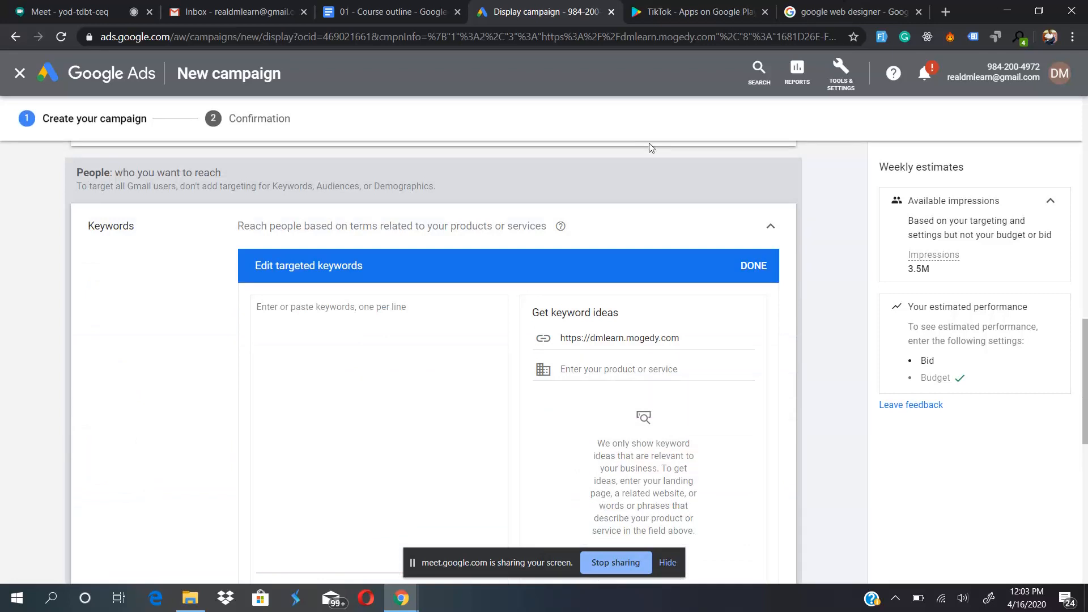
{"action": "left_click", "coordinate": [771, 225]}
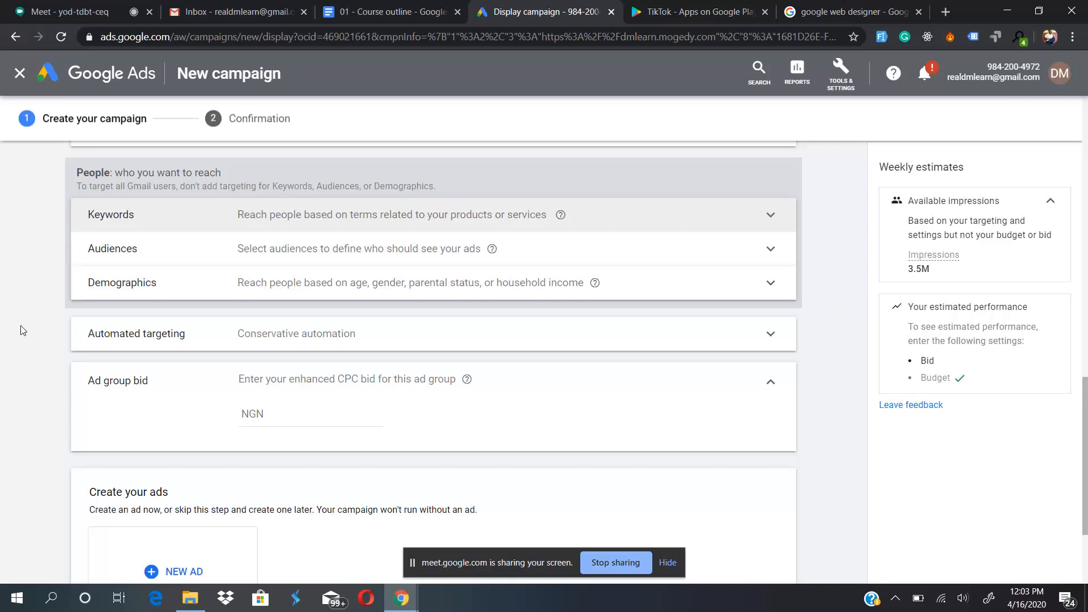
- Switch to the Gmail inbox and delete the two Quora Digest emails from the Social category
{"action": "left_click", "coordinate": [221, 5]}
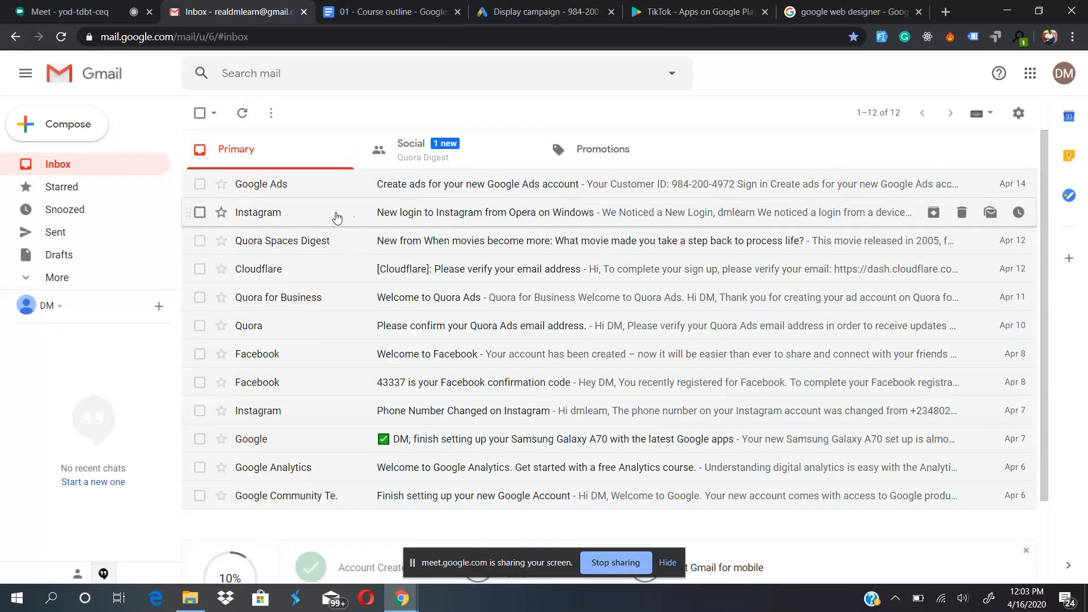
{"action": "left_click", "coordinate": [432, 152]}
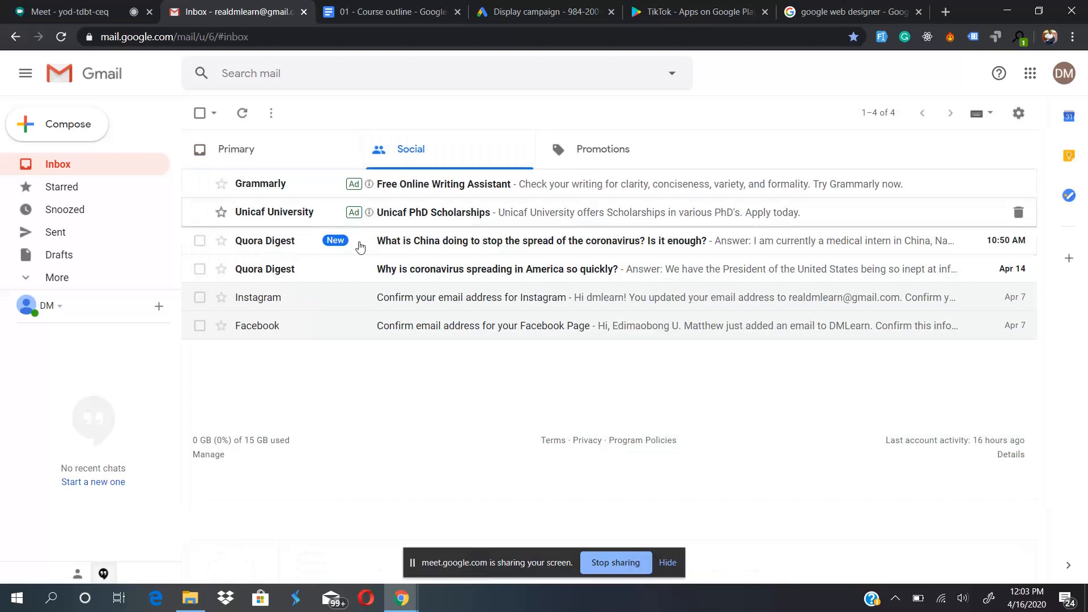
{"action": "left_click", "coordinate": [200, 269]}
{"action": "left_click", "coordinate": [199, 240]}
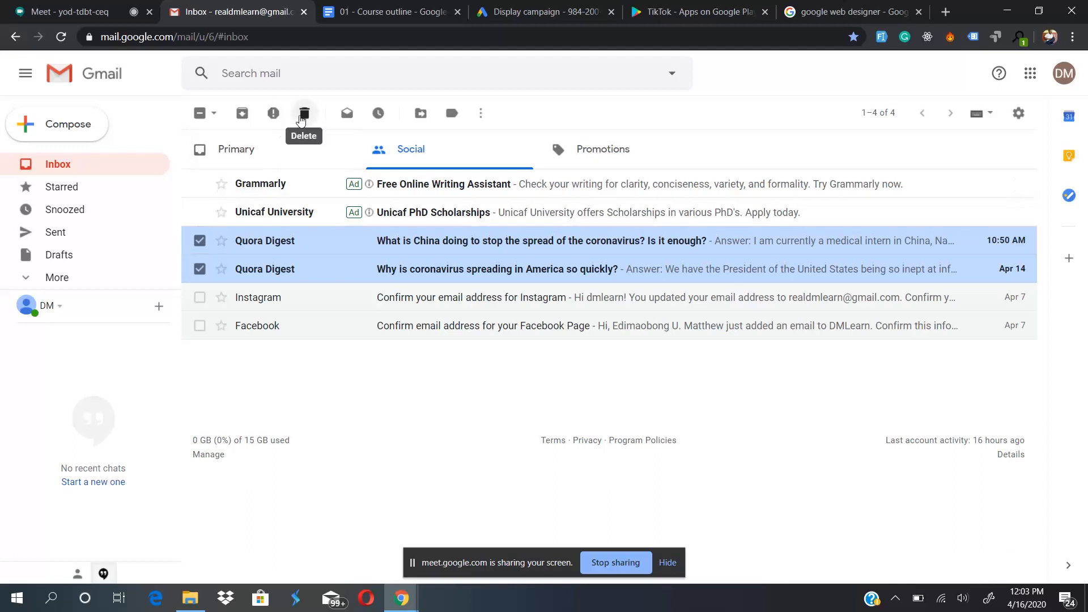
{"action": "left_click", "coordinate": [303, 116]}
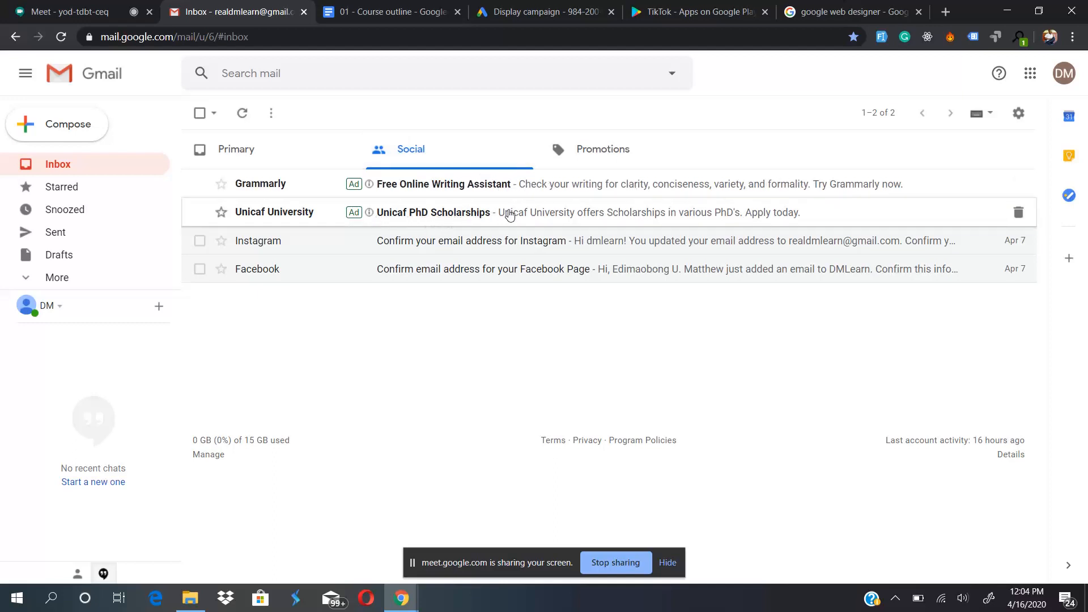
- View the ads in the Promotions category, return to Social and open the Grammarly ad to examine its full layout
{"action": "left_click", "coordinate": [565, 164]}
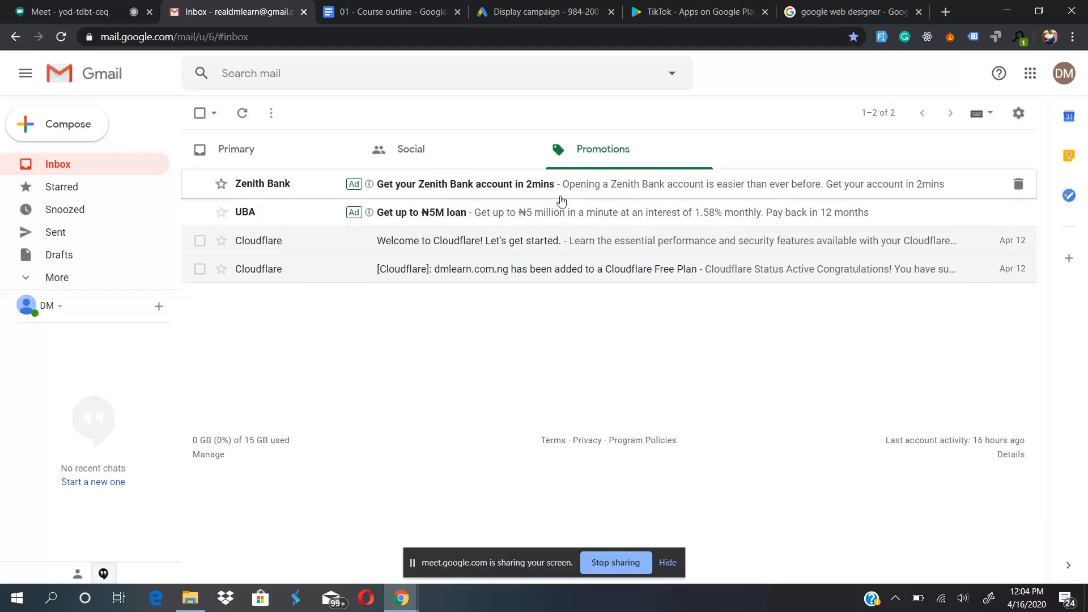
{"action": "left_click", "coordinate": [406, 162]}
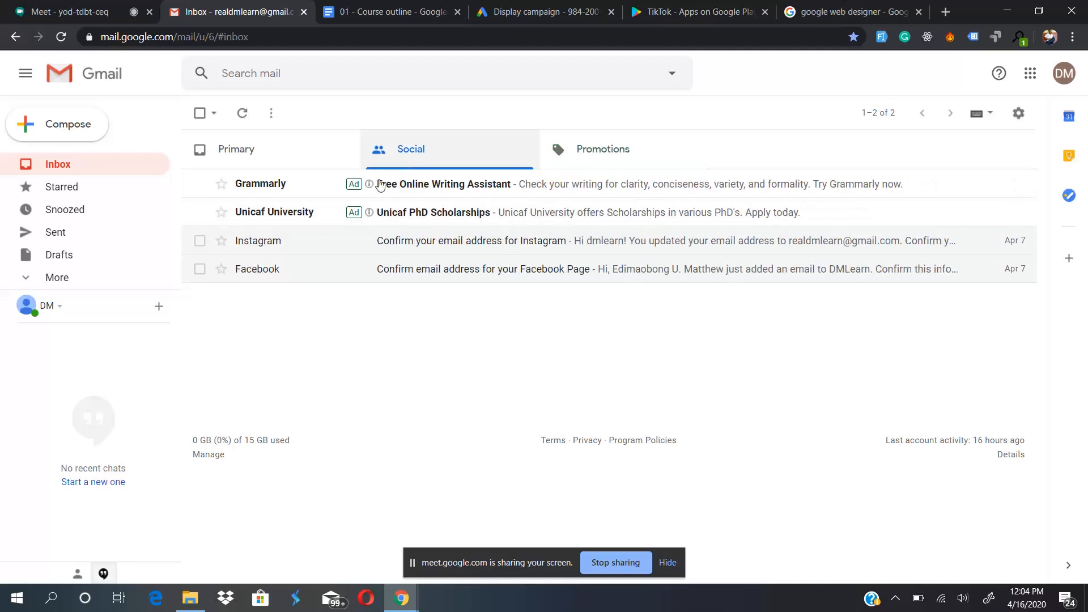
{"action": "left_click", "coordinate": [472, 191]}
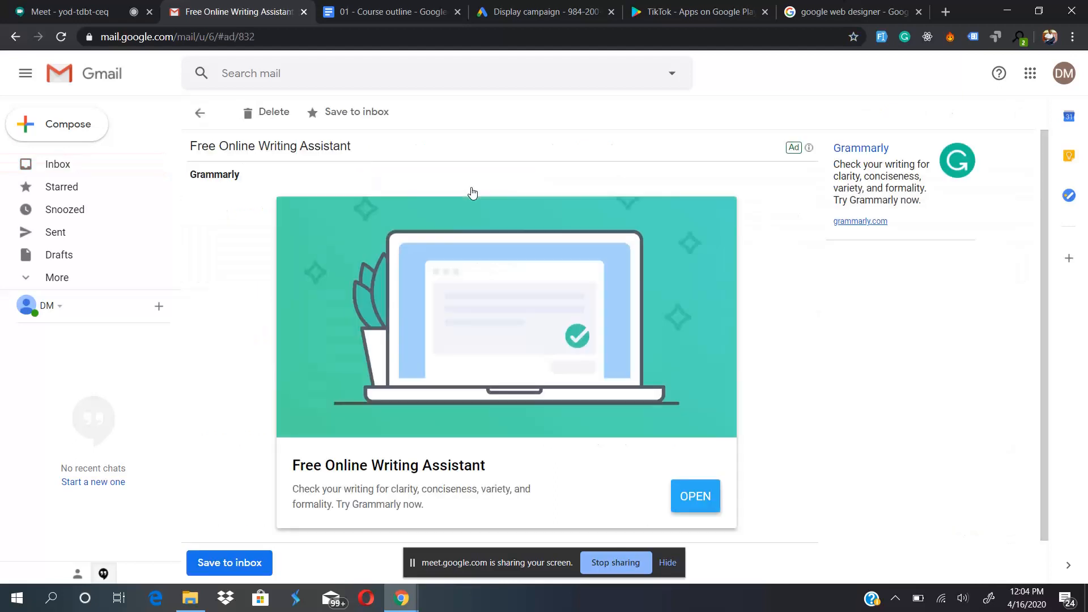
{"action": "scroll", "coordinate": [266, 435], "scroll_direction": "down", "scroll_amount": 1}
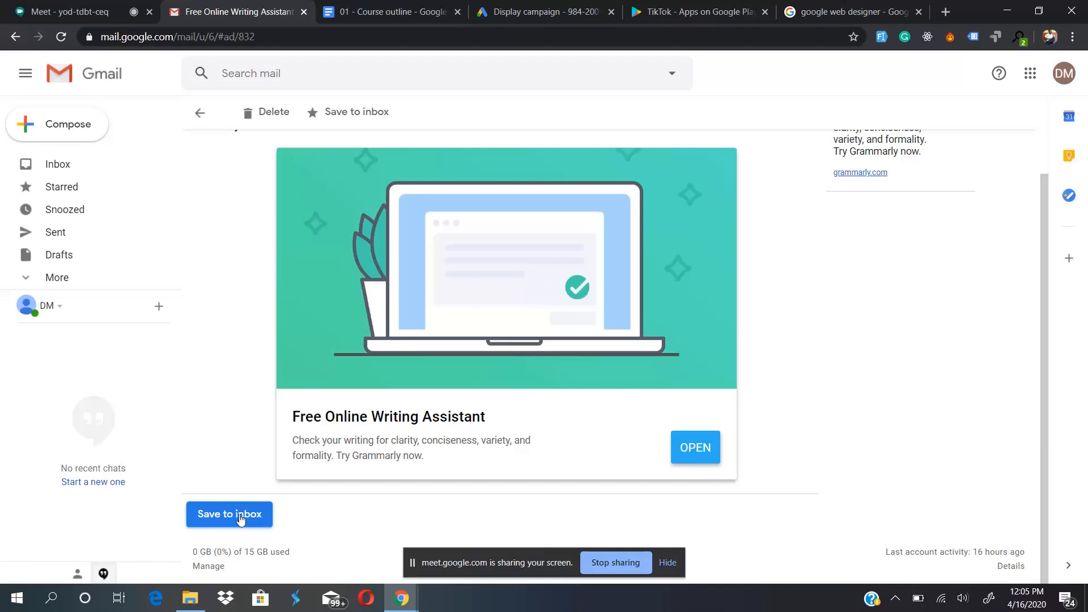
{"action": "scroll", "coordinate": [228, 468], "scroll_direction": "up", "scroll_amount": 1}
{"action": "scroll", "coordinate": [228, 468], "scroll_direction": "down", "scroll_amount": 1}
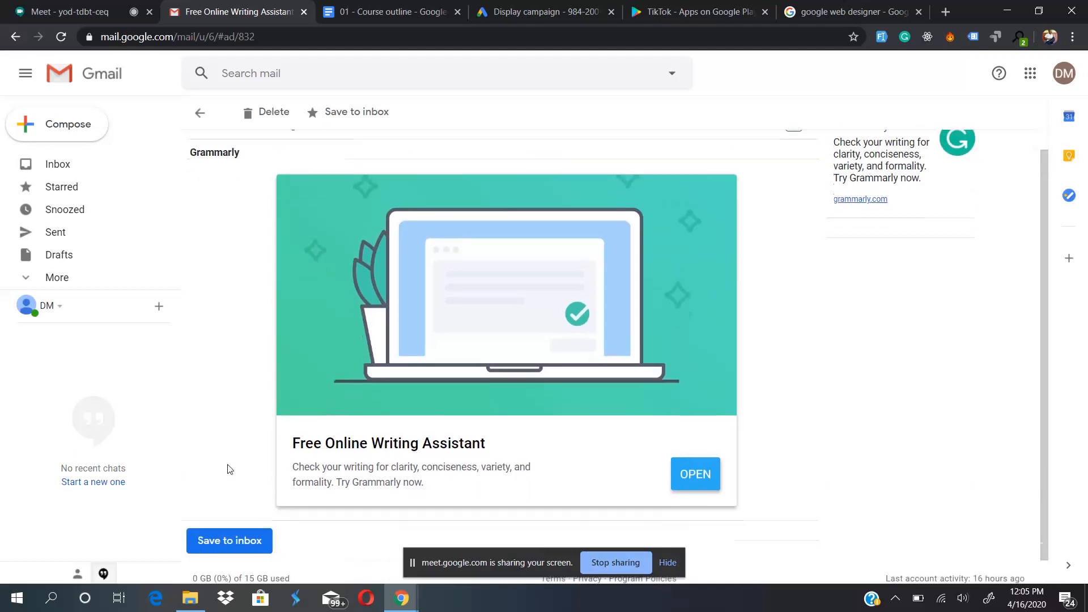
{"action": "scroll", "coordinate": [258, 341], "scroll_direction": "up", "scroll_amount": 1}
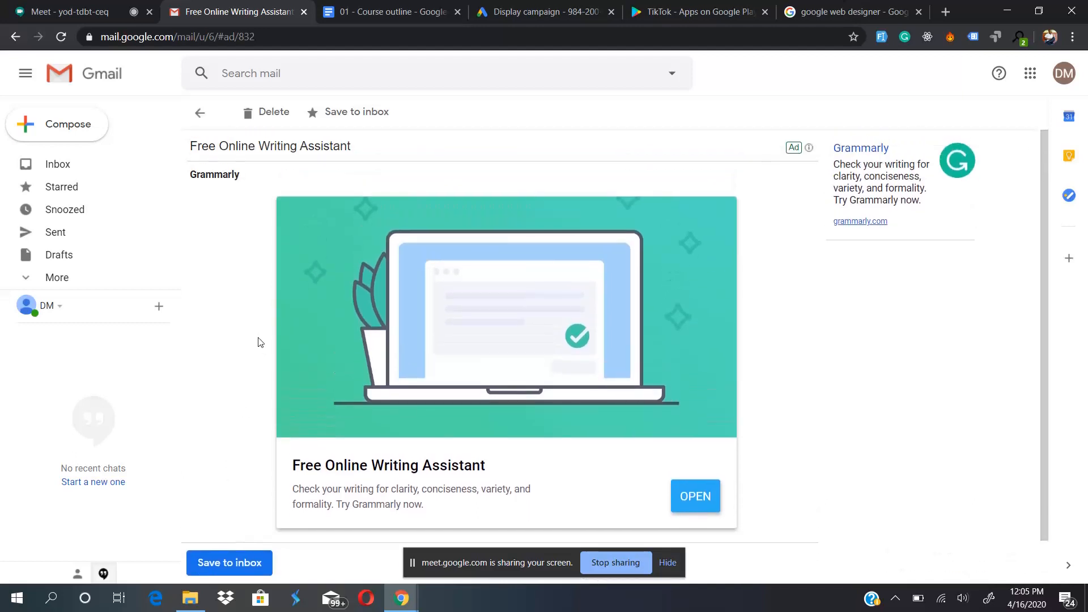
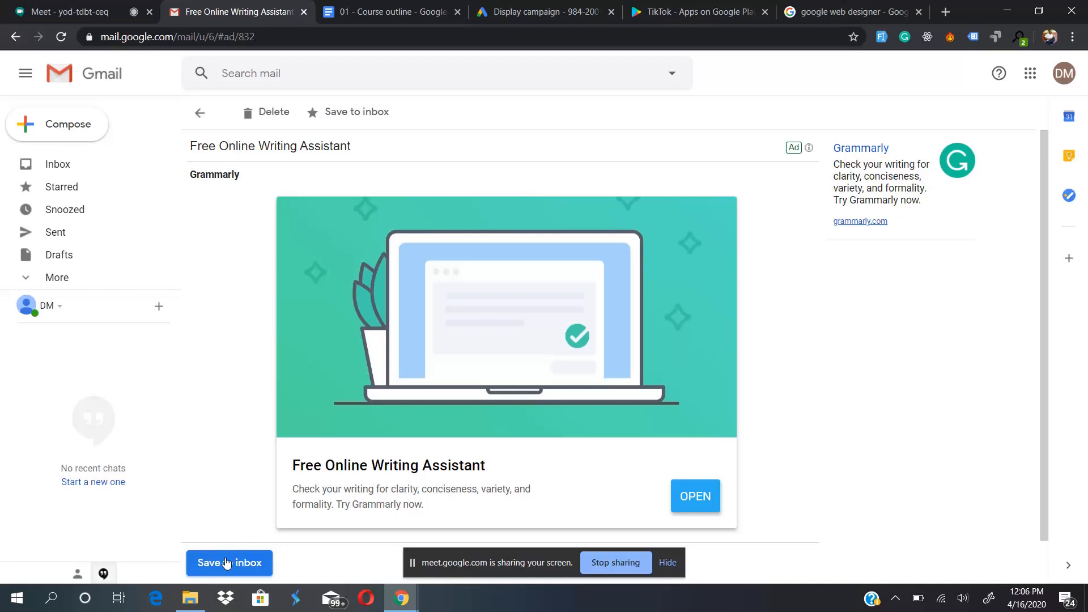
- Open the landing page of the Grammarly ad and compare it with the expanded ad in Gmail
{"action": "left_click", "coordinate": [545, 395]}
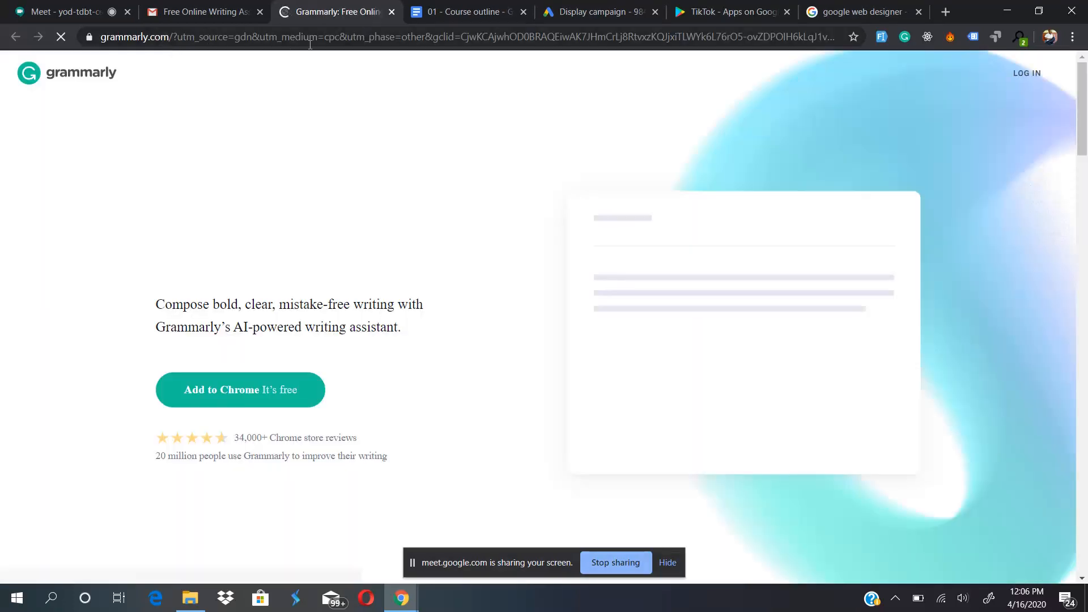
{"action": "left_click", "coordinate": [185, 12]}
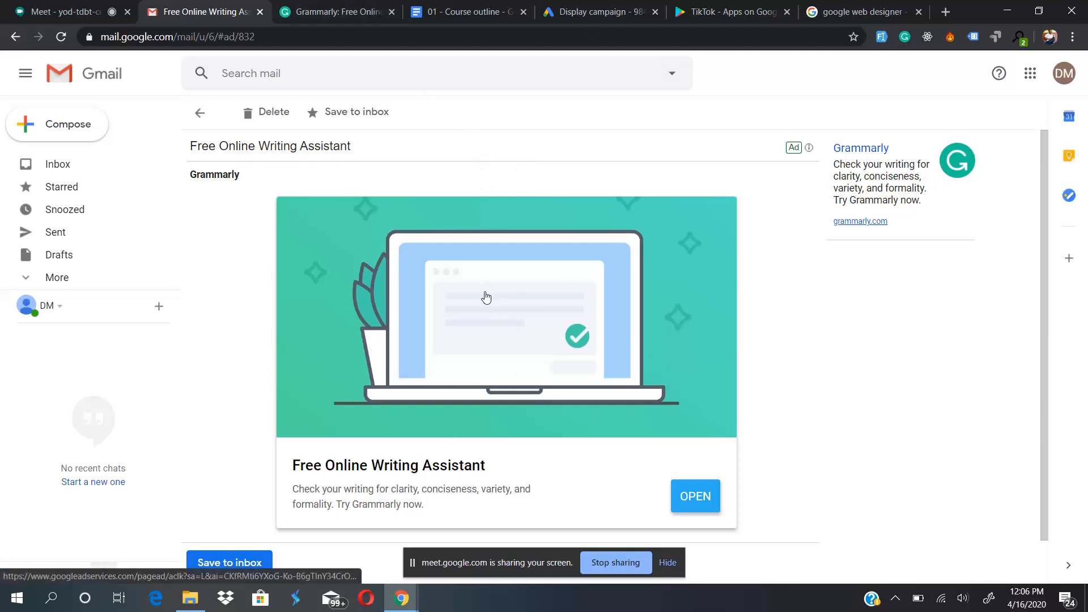
{"action": "left_click", "coordinate": [590, 11]}
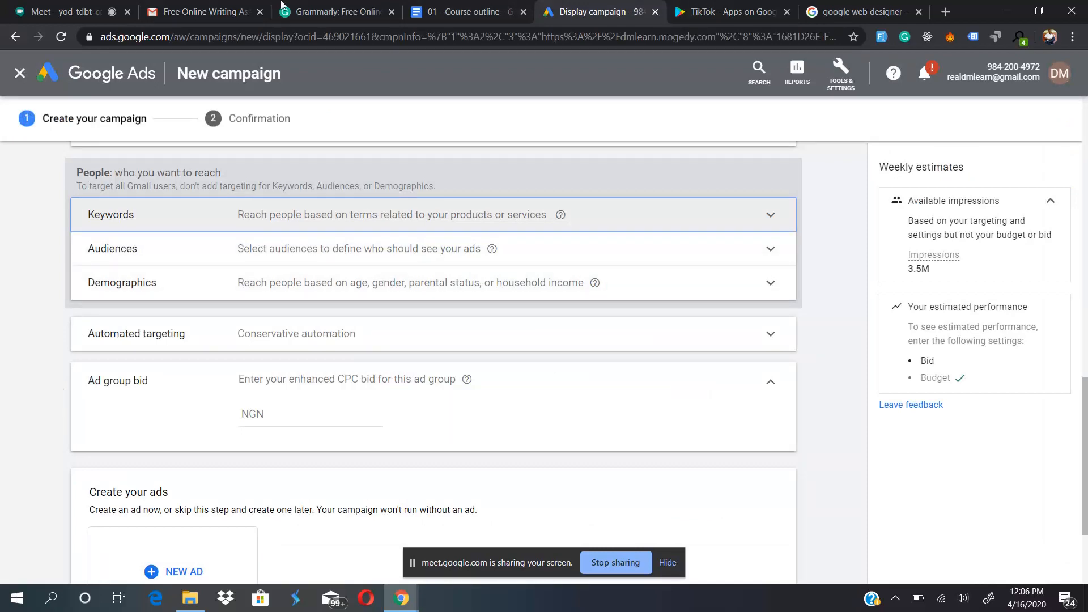
{"action": "left_click", "coordinate": [320, 4]}
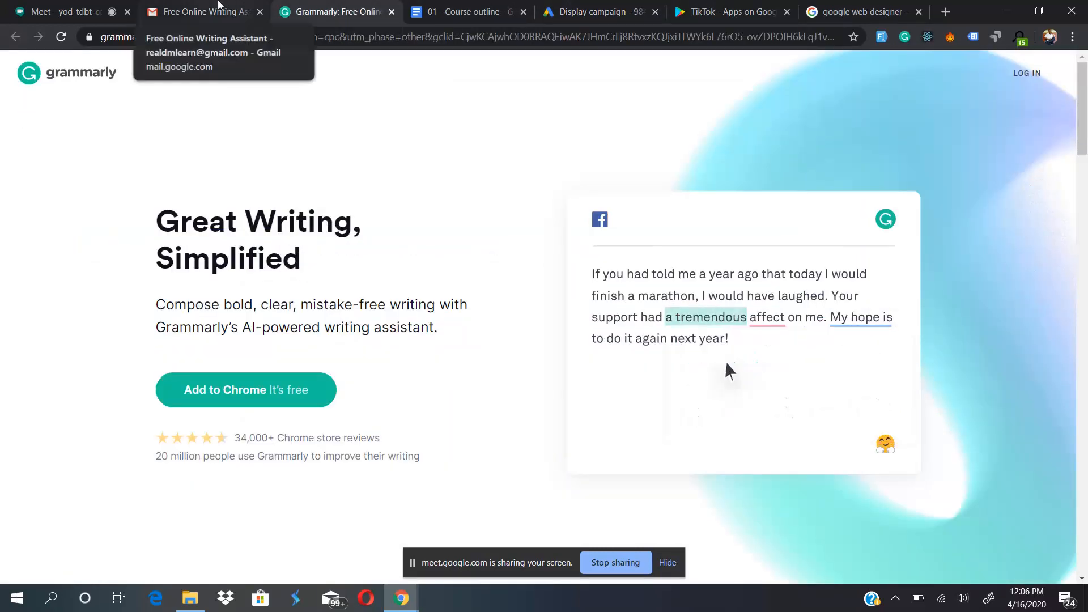
{"action": "left_click", "coordinate": [218, 4]}
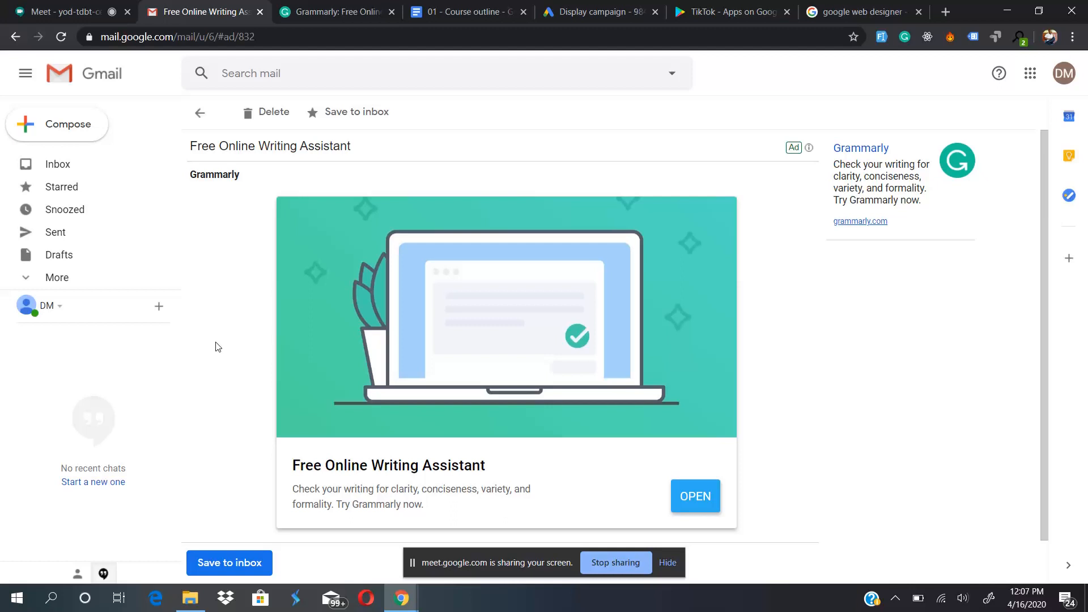
- Return to the Google Ads campaign setup, expand automated targeting and review its automation options
{"action": "left_click", "coordinate": [584, 7]}
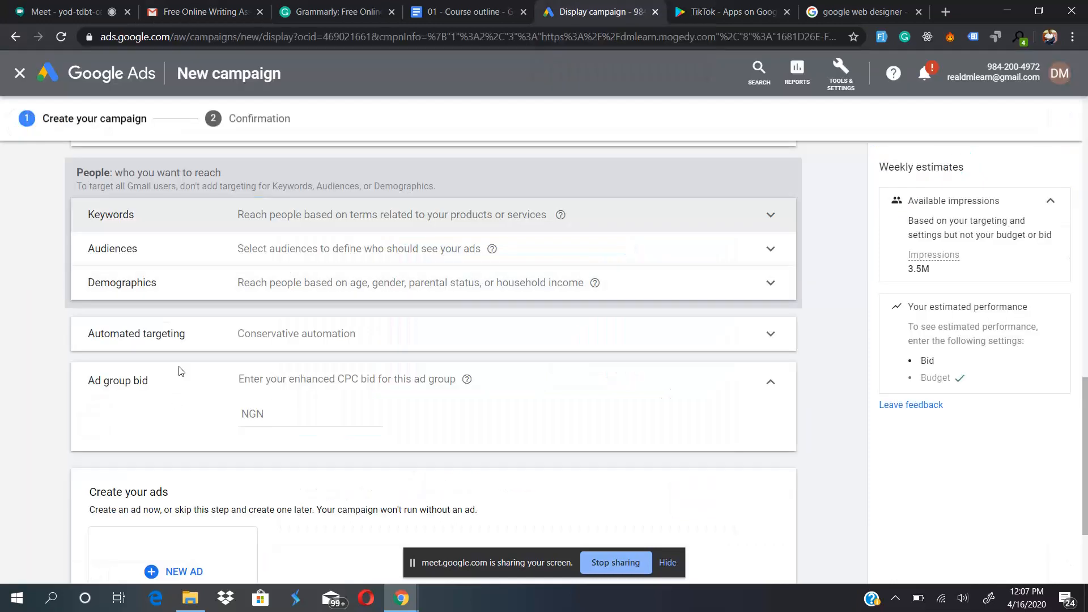
{"action": "left_click", "coordinate": [241, 333]}
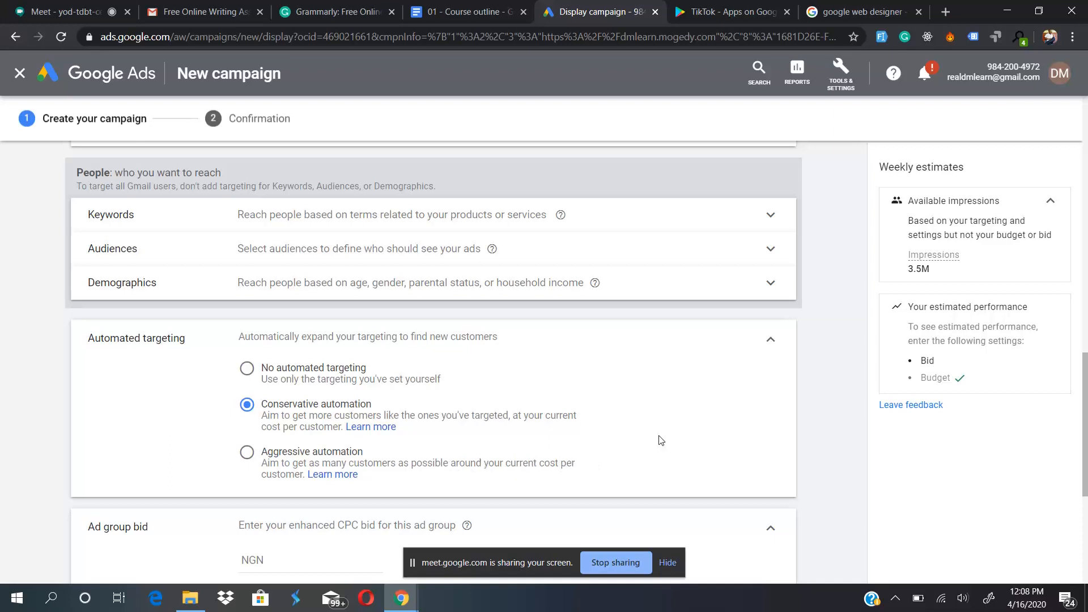
{"action": "scroll", "coordinate": [658, 440], "scroll_direction": "down", "scroll_amount": 2}
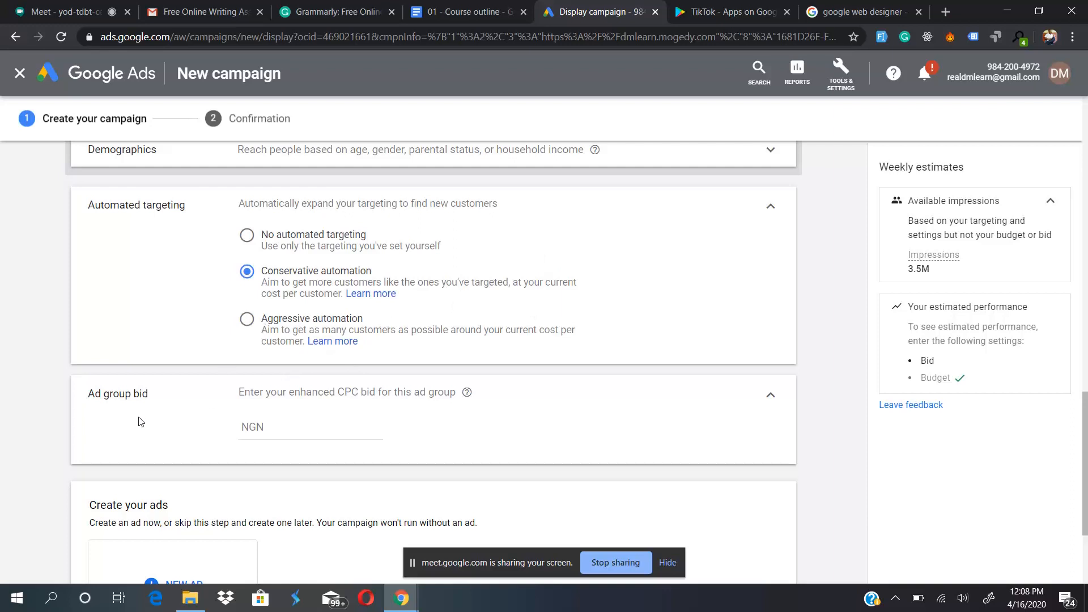
- Search Google in a new browser tab for the conversion of $0.05 to naira to guide the ad group bid
{"action": "left_click", "coordinate": [286, 425]}
{"action": "left_click", "coordinate": [944, 13]}
{"action": "type", "text": "conve"}
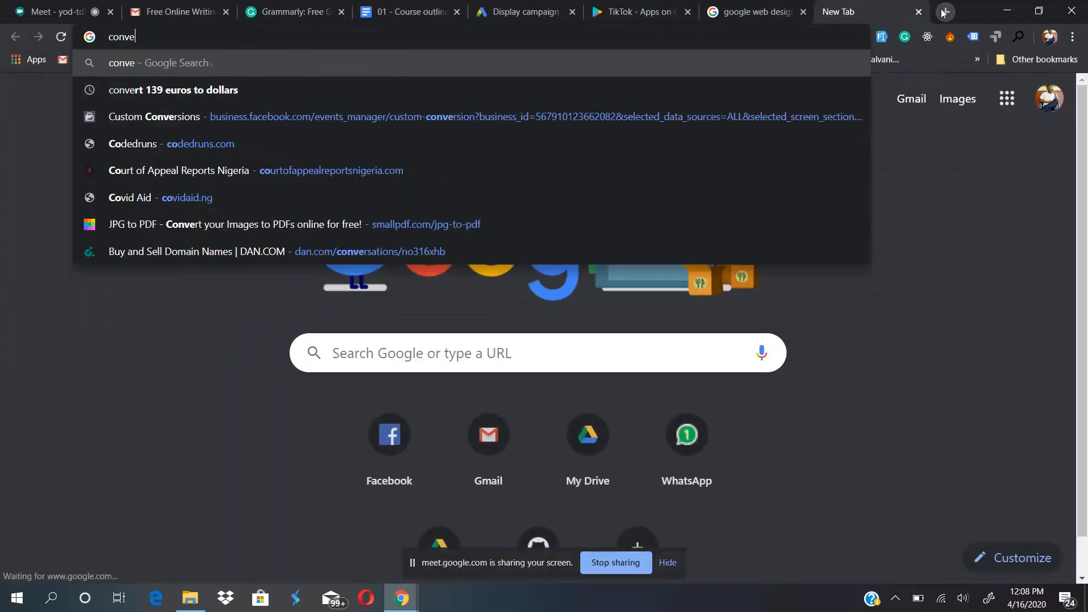
{"action": "type", "text": "rt $0.0"}
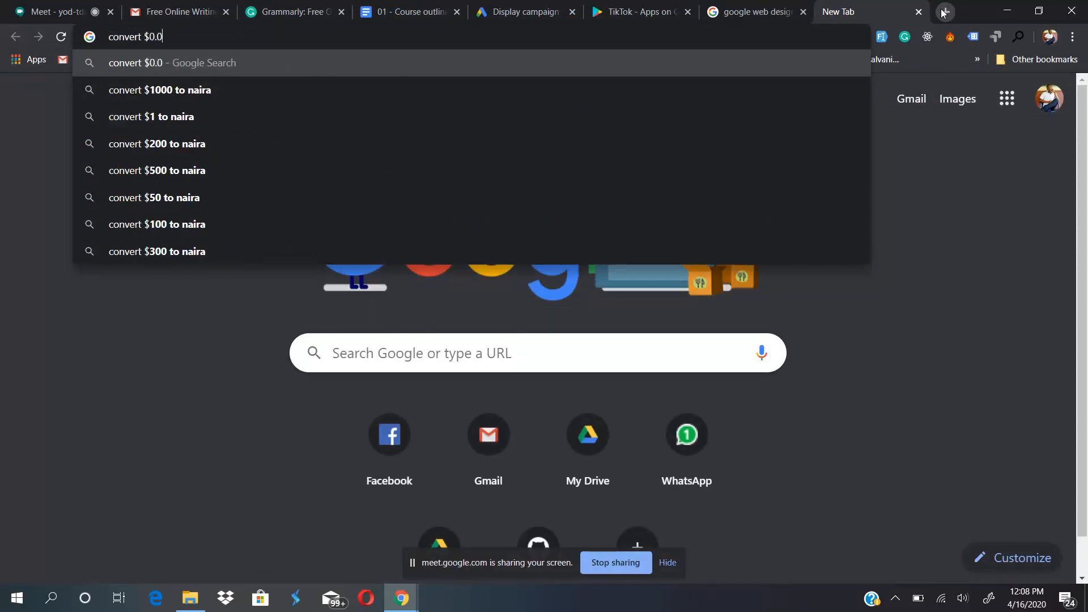
{"action": "type", "text": "5 to naira"}
{"action": "key", "text": "Return"}
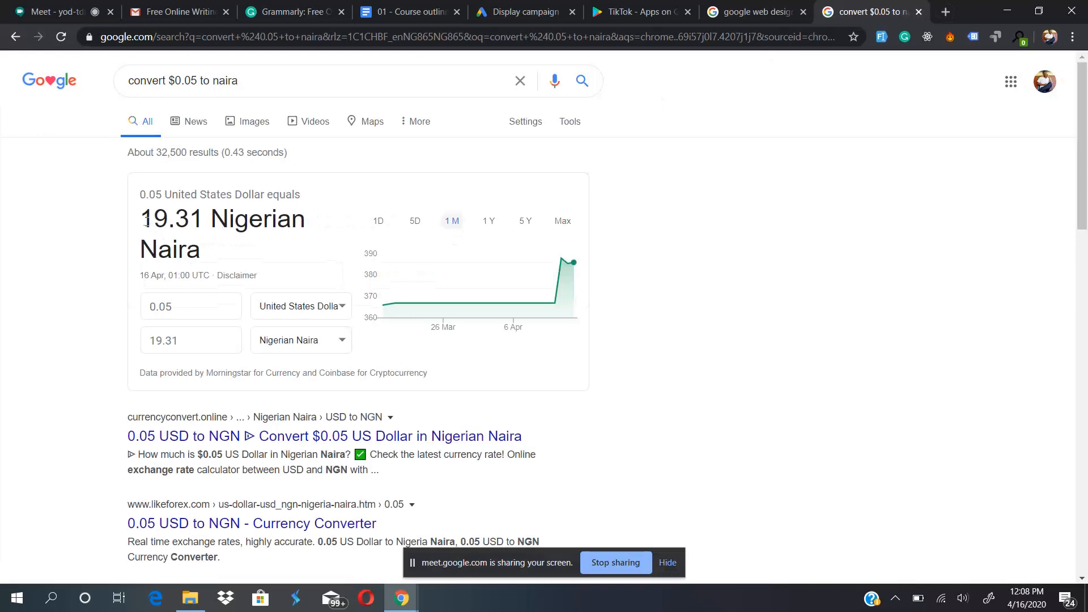
{"action": "left_click_drag", "start_coordinate": [144, 221], "coordinate": [196, 217]}
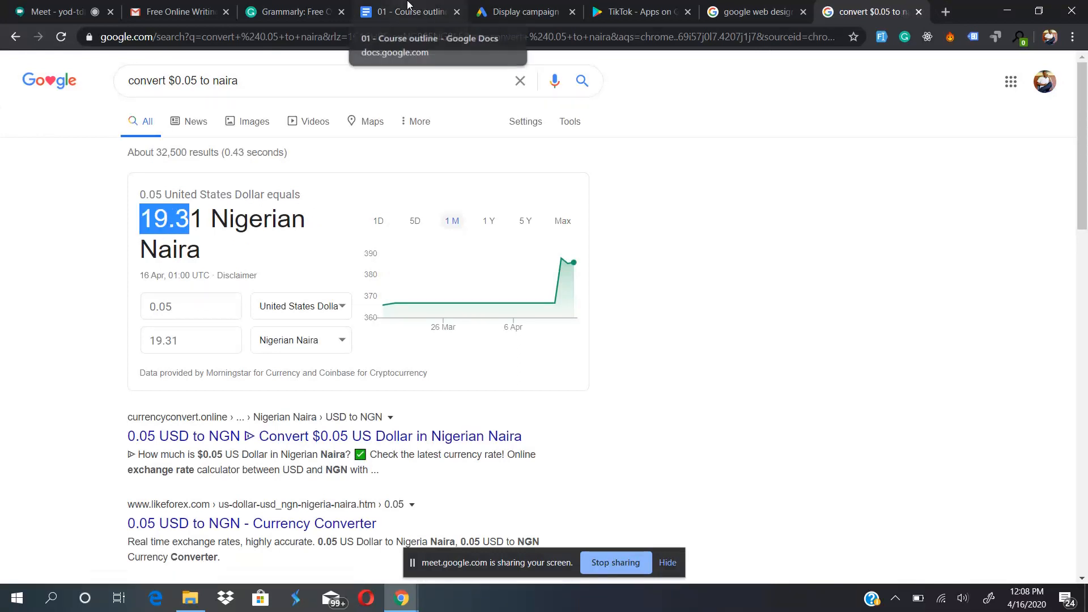
- Back in the campaign setup, set the ad group's enhanced CPC bid to NGN 10
{"action": "left_click", "coordinate": [516, 12]}
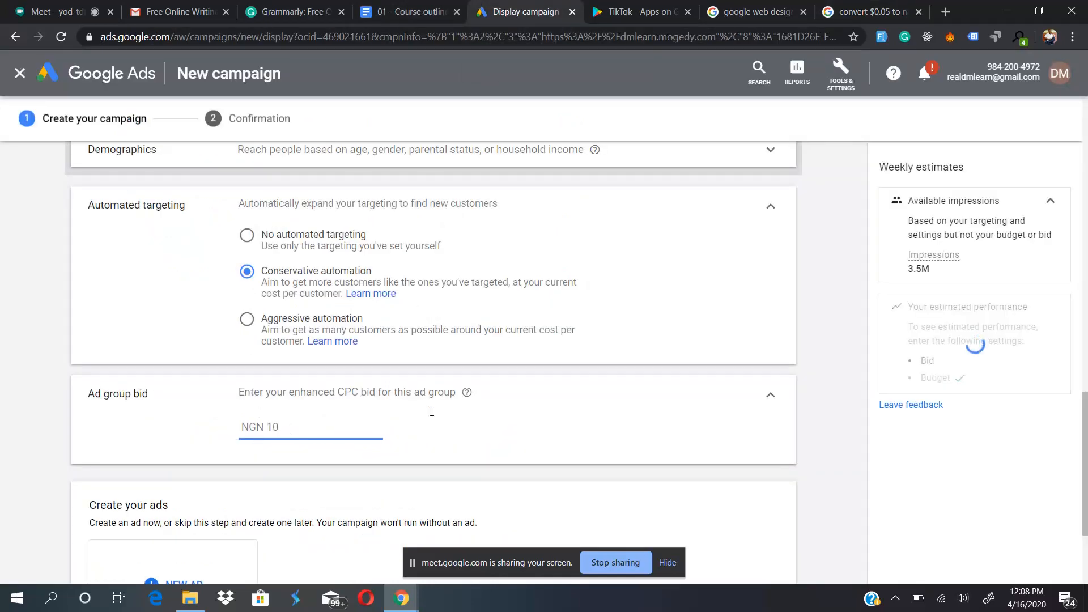
{"action": "left_click", "coordinate": [573, 422]}
{"action": "scroll", "coordinate": [573, 422], "scroll_direction": "down", "scroll_amount": 3}
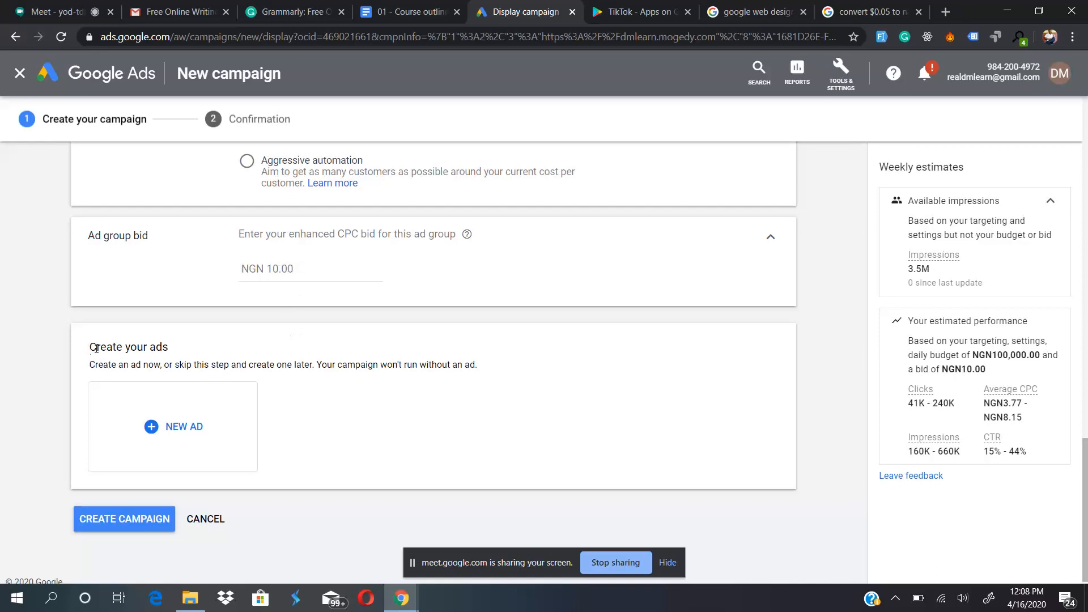
- Review the targeting and budget settings, start a new Gmail ad and look over its form fields
{"action": "scroll", "coordinate": [211, 244], "scroll_direction": "up", "scroll_amount": 8}
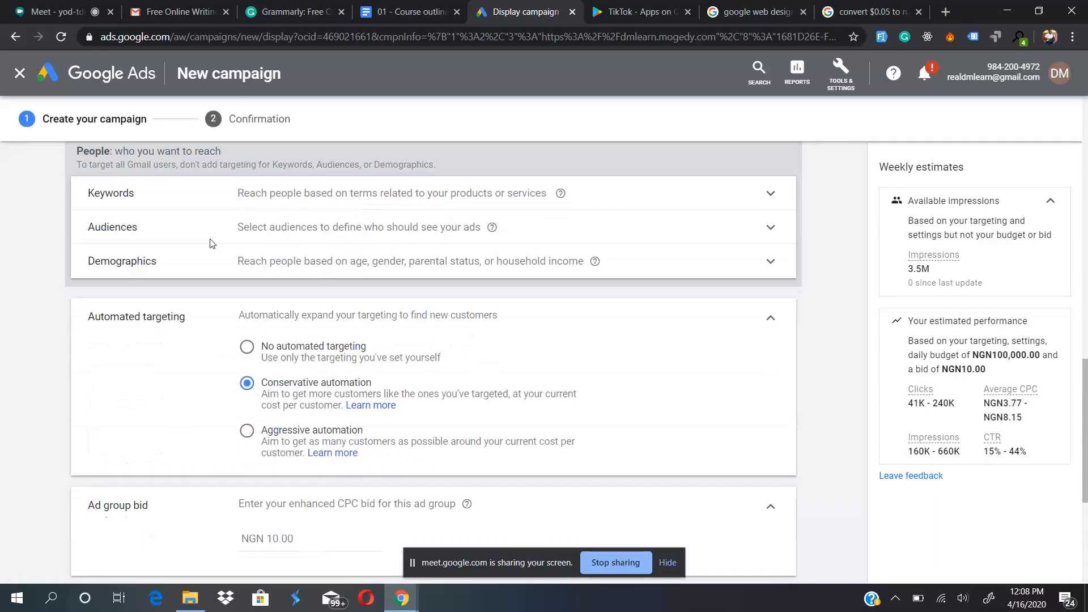
{"action": "scroll", "coordinate": [211, 244], "scroll_direction": "up", "scroll_amount": 8}
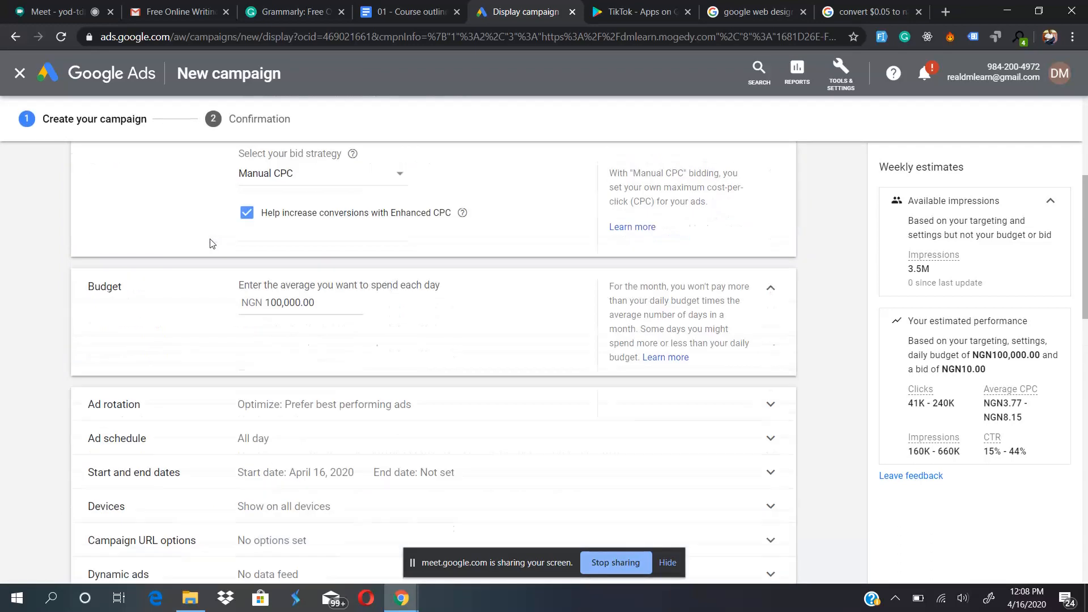
{"action": "scroll", "coordinate": [211, 244], "scroll_direction": "down", "scroll_amount": 15}
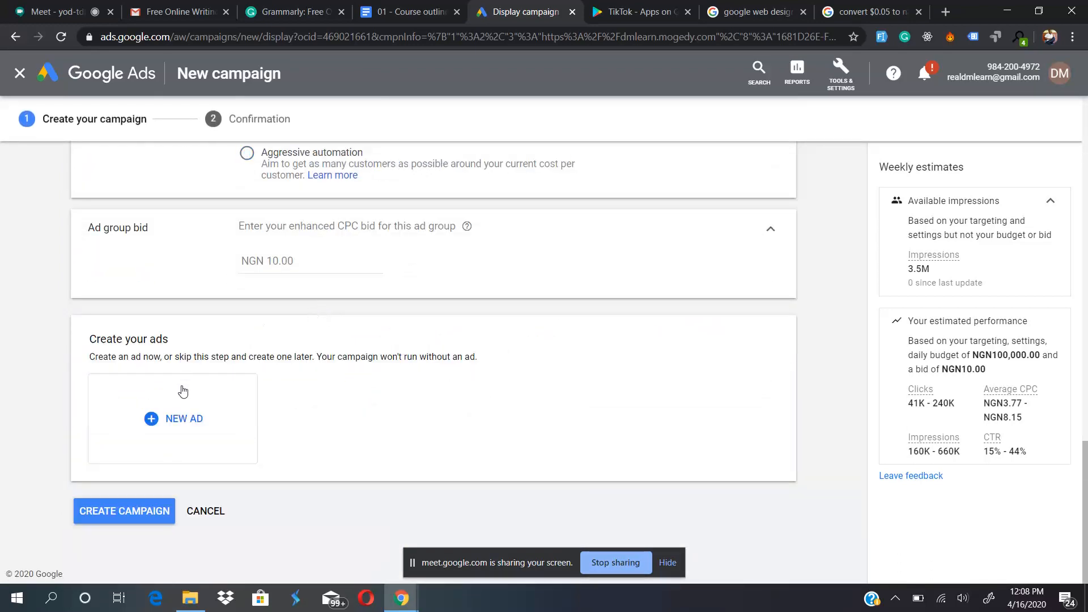
{"action": "left_click", "coordinate": [173, 426]}
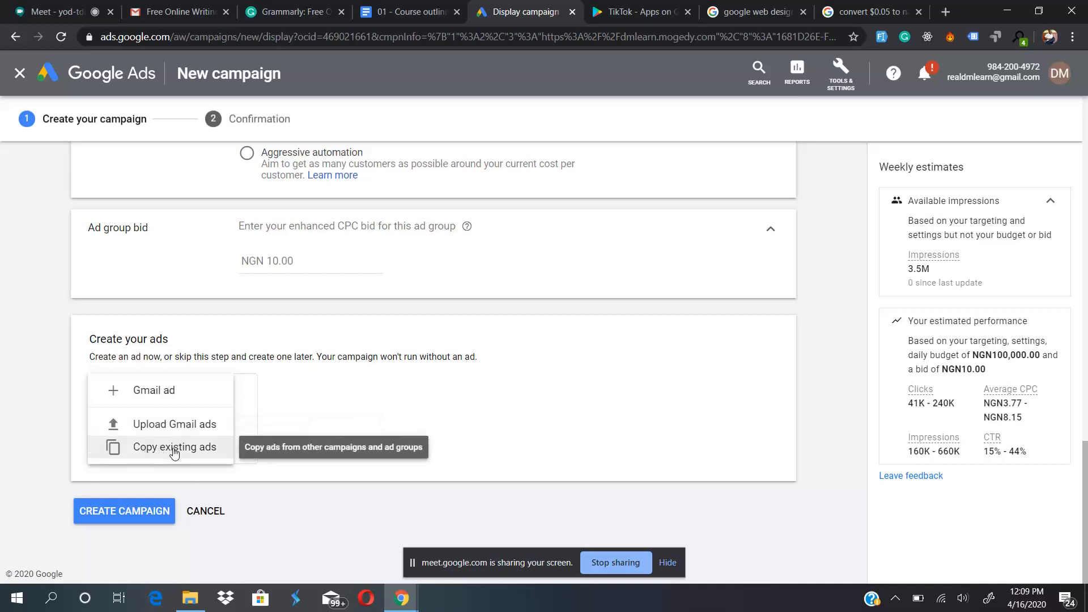
{"action": "left_click", "coordinate": [161, 396]}
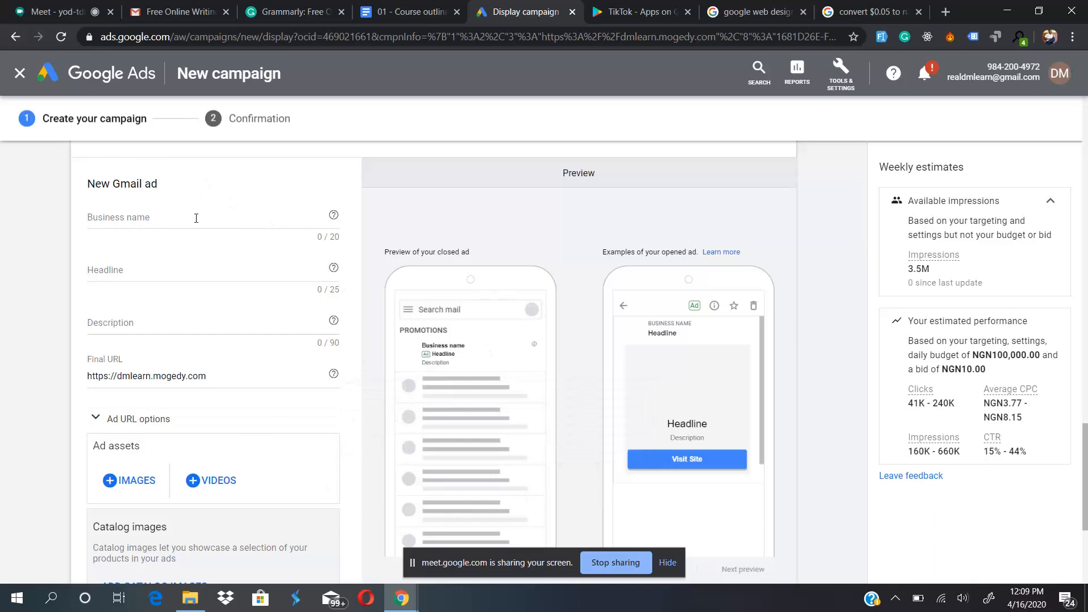
{"action": "scroll", "coordinate": [207, 440], "scroll_direction": "down", "scroll_amount": 2}
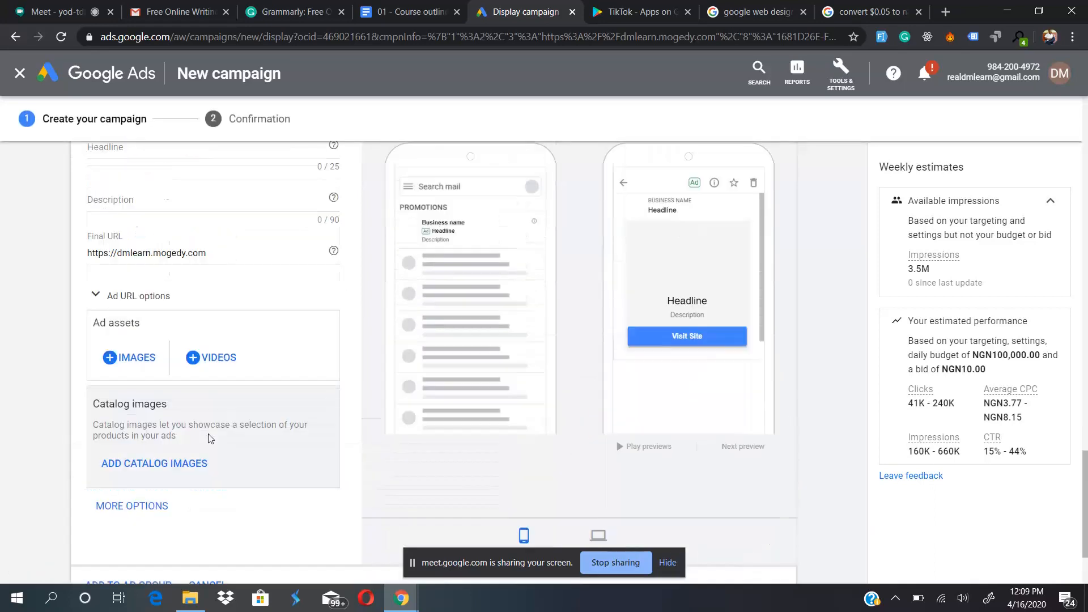
{"action": "scroll", "coordinate": [209, 438], "scroll_direction": "up", "scroll_amount": 2}
{"action": "scroll", "coordinate": [209, 438], "scroll_direction": "down", "scroll_amount": 4}
{"action": "scroll", "coordinate": [211, 437], "scroll_direction": "up", "scroll_amount": 5}
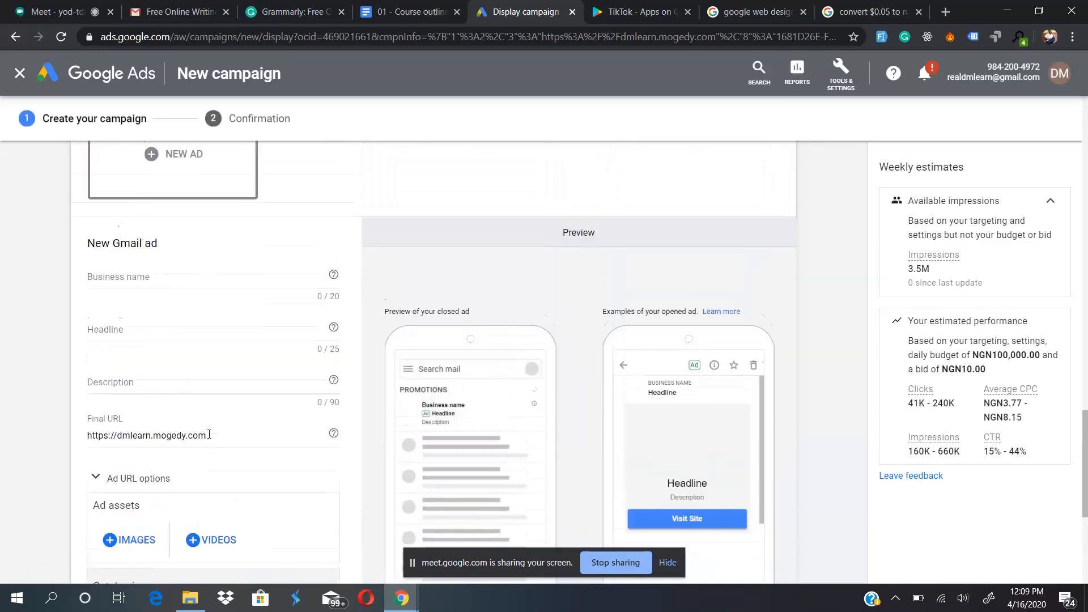
- Enter "DMLearn Services" as the business name of the new Gmail ad
{"action": "left_click", "coordinate": [191, 283]}
{"action": "type", "text": "D"}
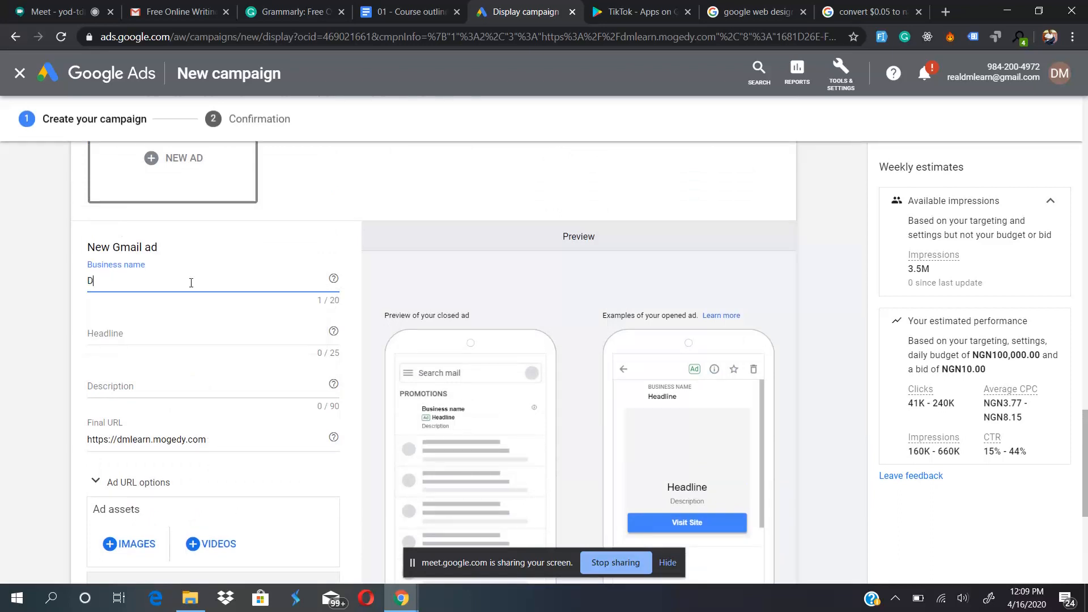
{"action": "type", "text": "MLearn Services"}
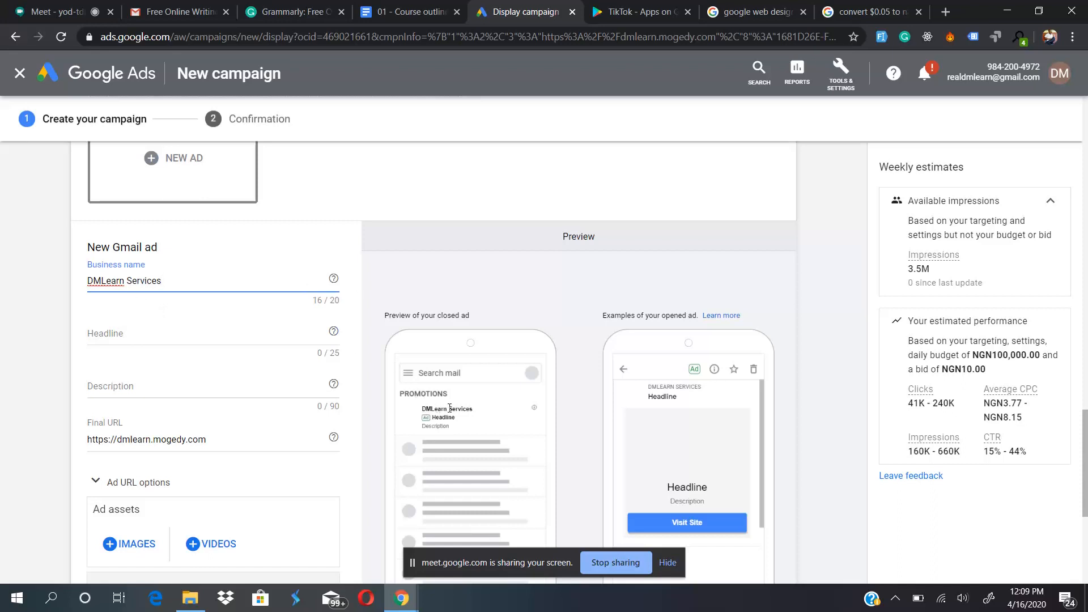
{"action": "left_click", "coordinate": [125, 330]}
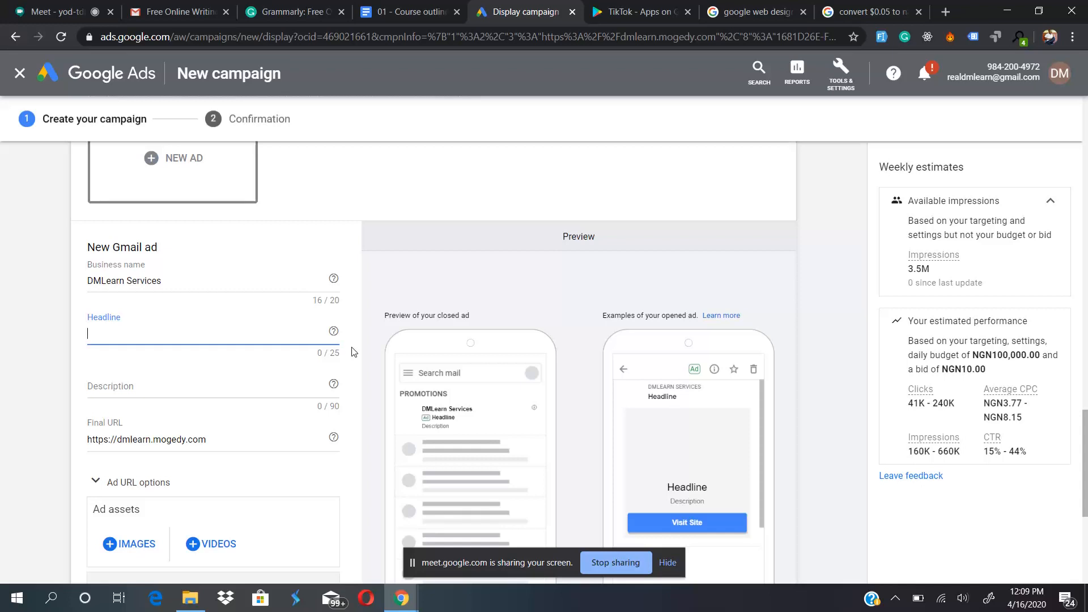
- Switch to the Gmail inbox and examine the ad headlines and descriptions in the Social and Promotions categories
{"action": "left_click", "coordinate": [198, 6]}
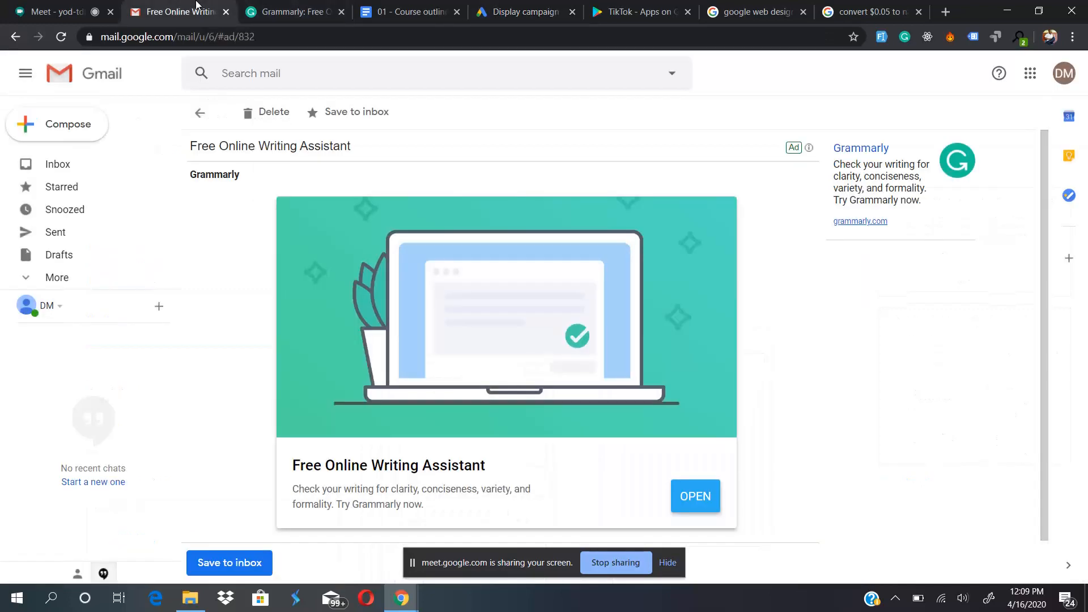
{"action": "left_click", "coordinate": [201, 112]}
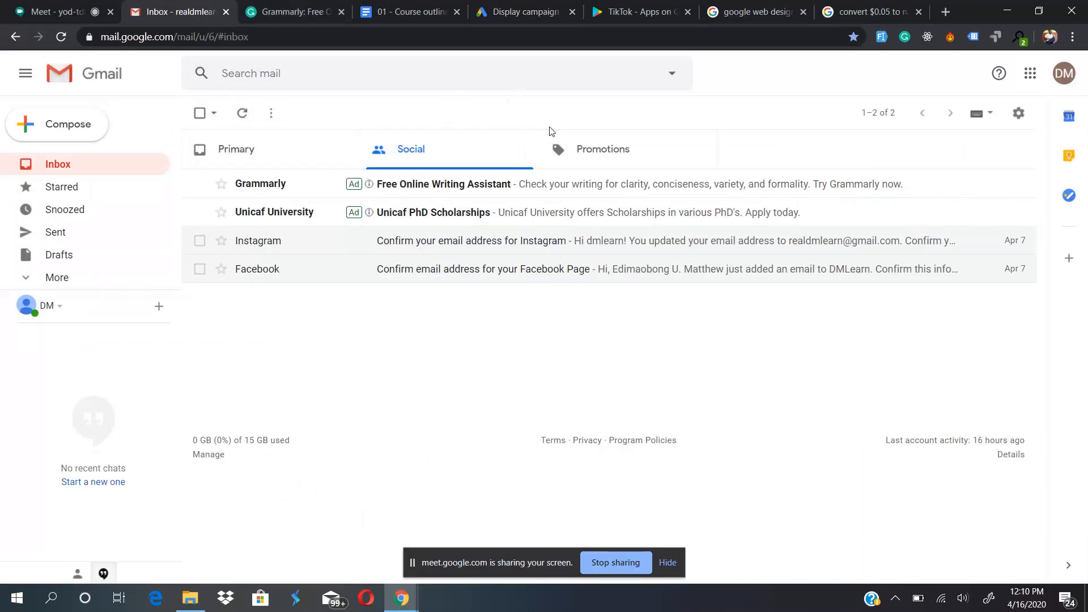
{"action": "left_click", "coordinate": [578, 150]}
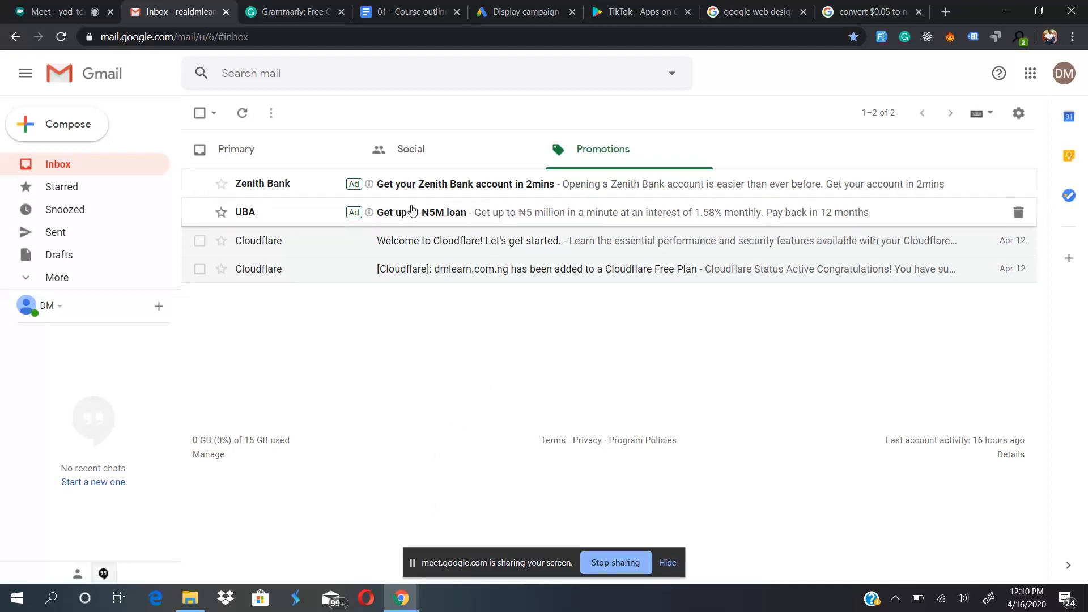
{"action": "left_click", "coordinate": [439, 162]}
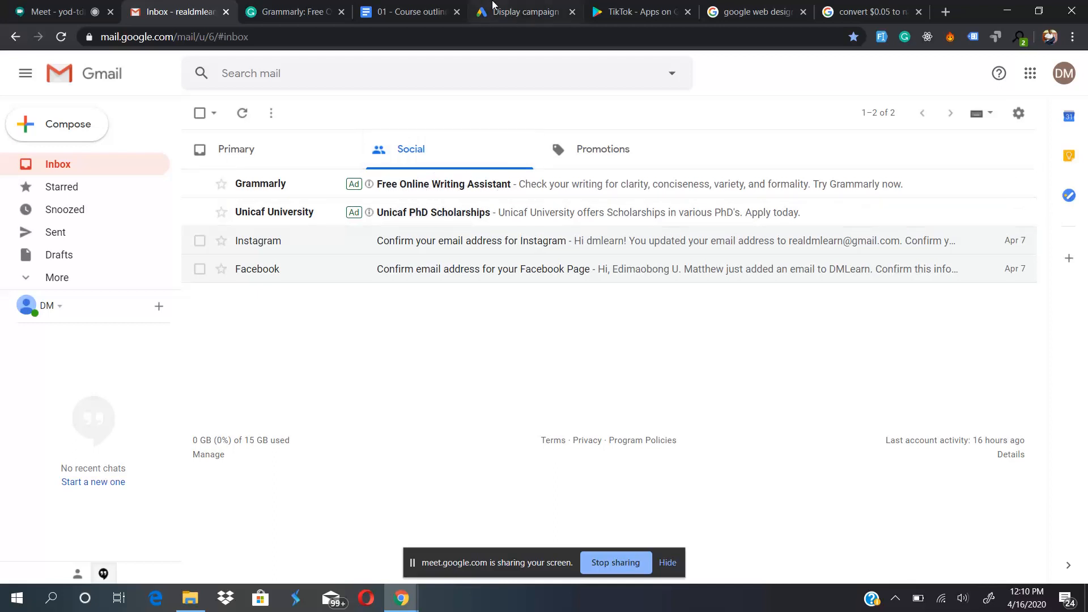
- Return to the Google Ads form and enter "Become a Digital Marketer" as the Gmail ad's headline, then select that text
{"action": "left_click", "coordinate": [510, 12]}
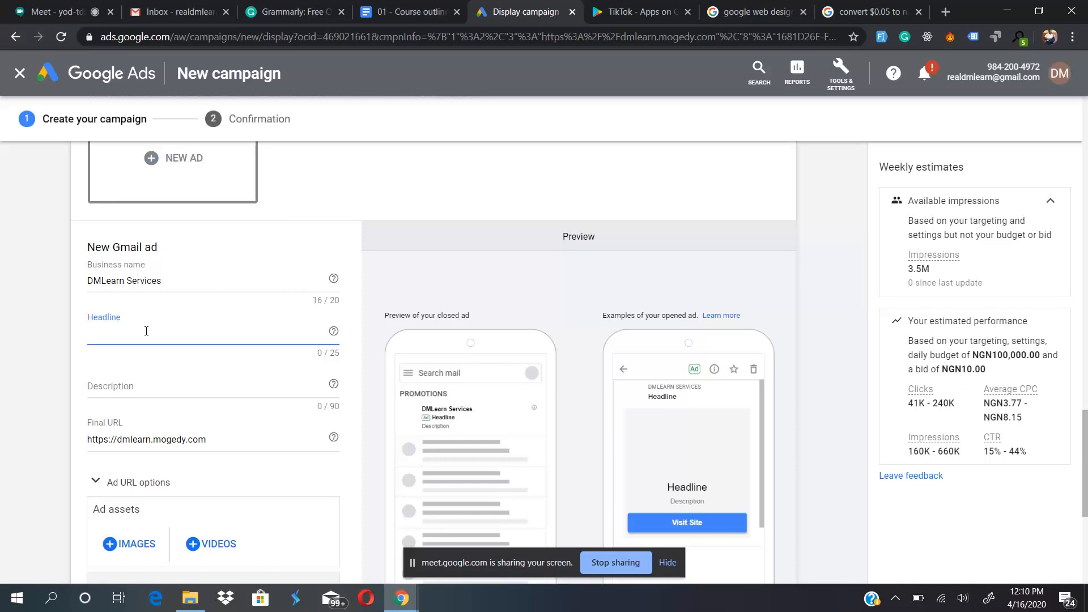
{"action": "type", "text": "earn"}
{"action": "key", "text": "BackSpace"}
{"action": "key", "text": "BackSpace"}
{"action": "key", "text": "BackSpace"}
{"action": "key", "text": "BackSpace"}
{"action": "key", "text": "BackSpace"}
{"action": "type", "text": "Beco"}
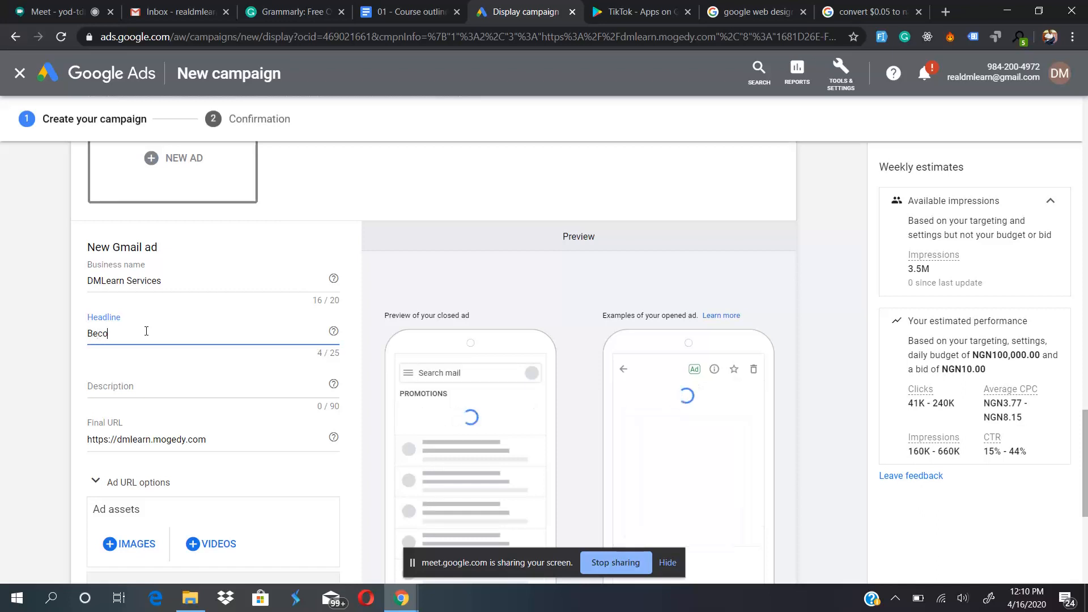
{"action": "type", "text": "me a Digital"}
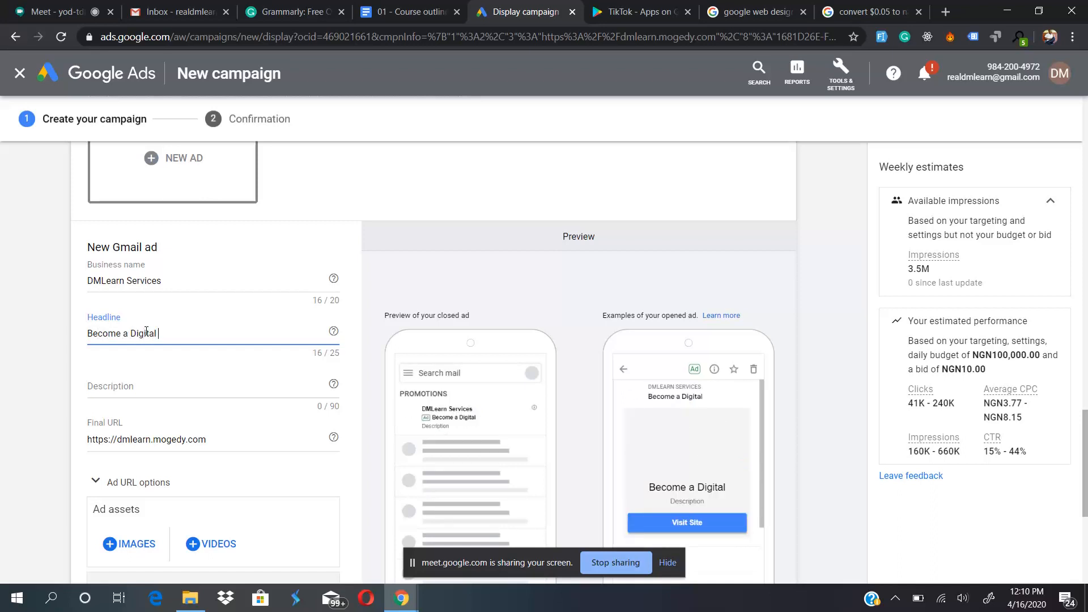
{"action": "type", "text": " Marke"}
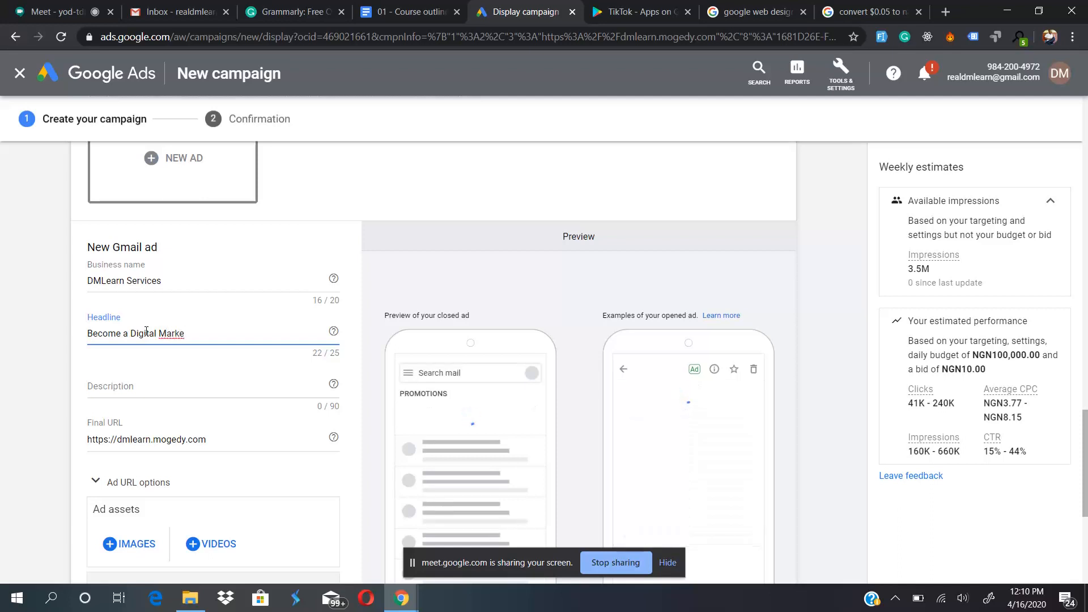
{"action": "type", "text": "ter"}
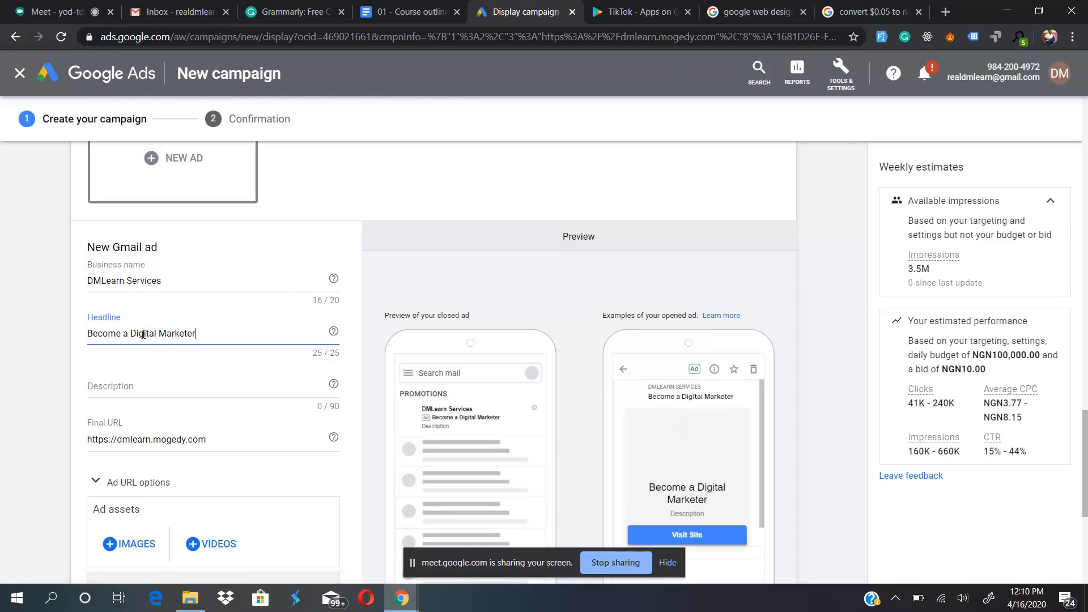
{"action": "left_click_drag", "start_coordinate": [213, 331], "coordinate": [62, 310]}
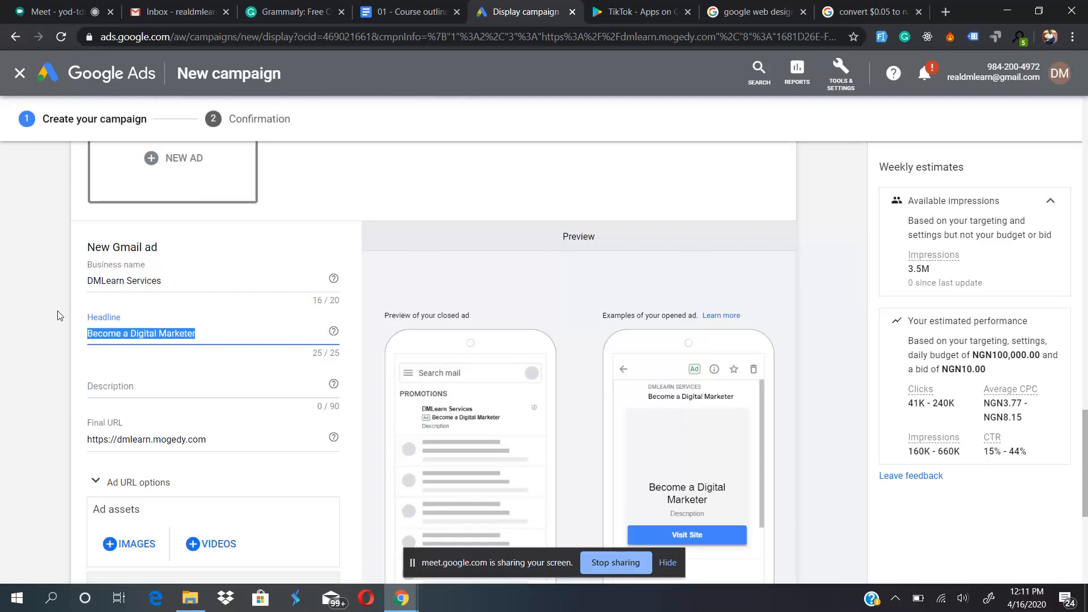
- Try "Digital Marketer in 2 weeks" as the Gmail ad's headline
{"action": "key", "text": "Right"}
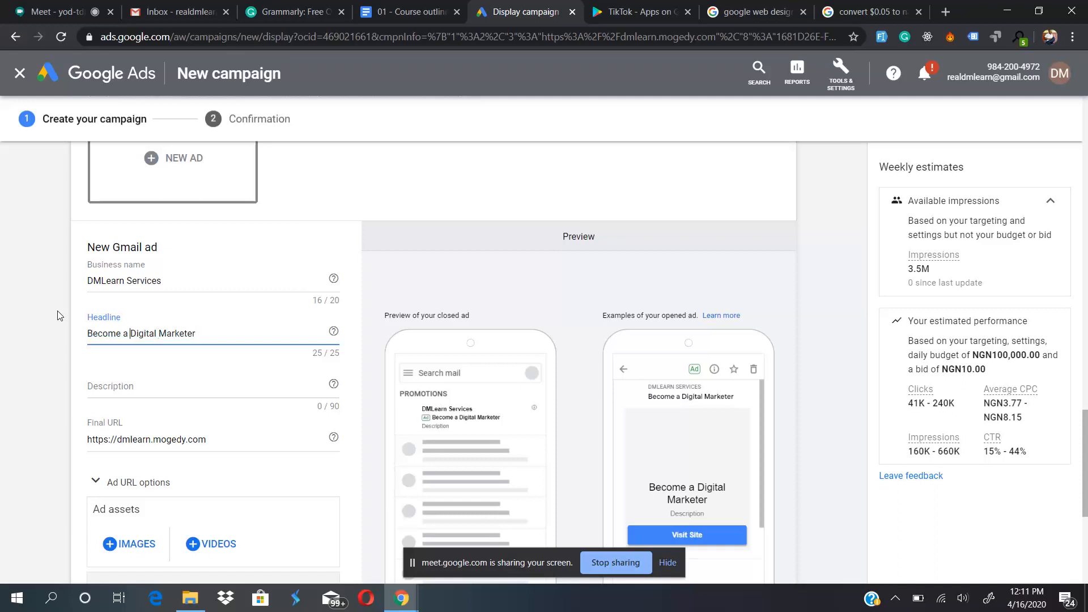
{"action": "key", "text": "BackSpace"}
{"action": "key", "text": "BackSpace"}
{"action": "key", "text": "BackSpace"}
{"action": "key", "text": "BackSpace"}
{"action": "key", "text": "BackSpace"}
{"action": "key", "text": "BackSpace"}
{"action": "key", "text": "BackSpace"}
{"action": "key", "text": "BackSpace"}
{"action": "key", "text": "BackSpace"}
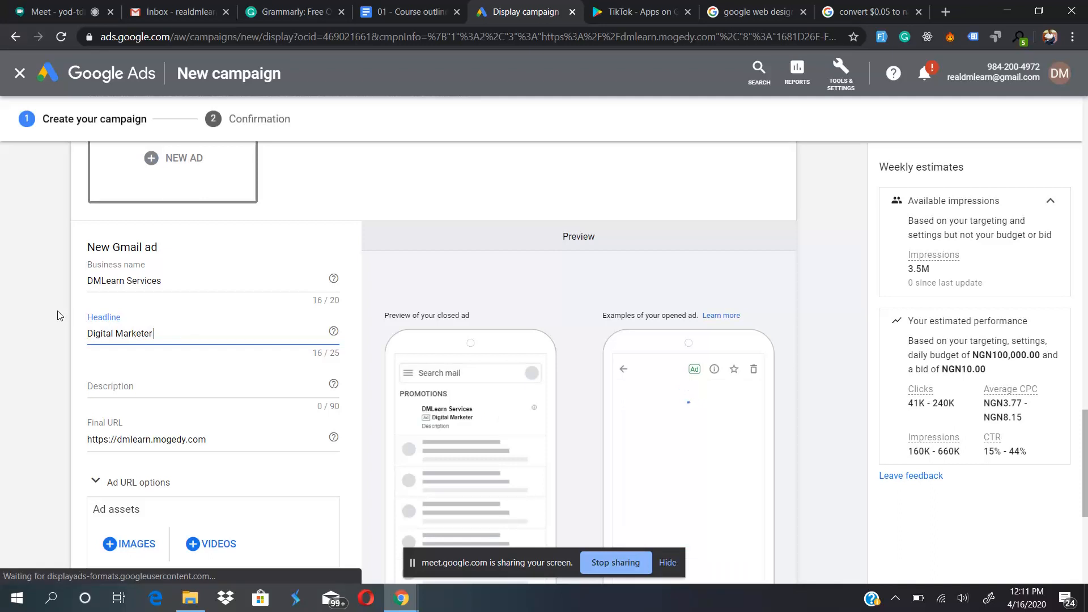
{"action": "type", "text": "in 2 weeks"}
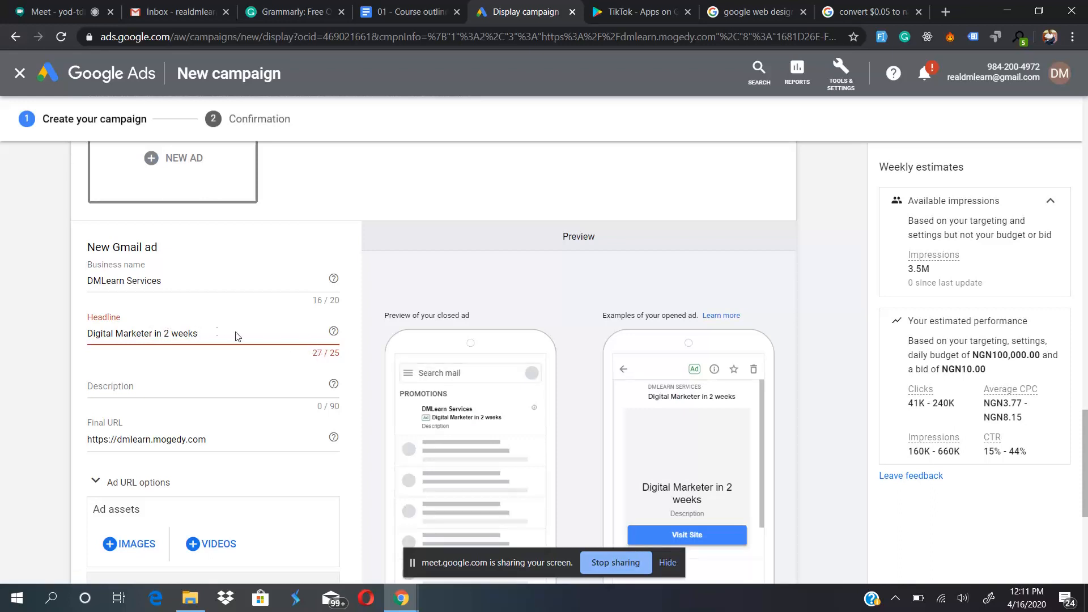
- Restore the Gmail ad's headline to "Become a Digital Marketer" and check it in the closed ad preview
{"action": "key", "text": "BackSpace"}
{"action": "key", "text": "BackSpace"}
{"action": "key", "text": "BackSpace"}
{"action": "key", "text": "BackSpace"}
{"action": "key", "text": "BackSpace"}
{"action": "key", "text": "BackSpace"}
{"action": "key", "text": "BackSpace"}
{"action": "key", "text": "BackSpace"}
{"action": "key", "text": "Home"}
{"action": "type", "text": "Become a"}
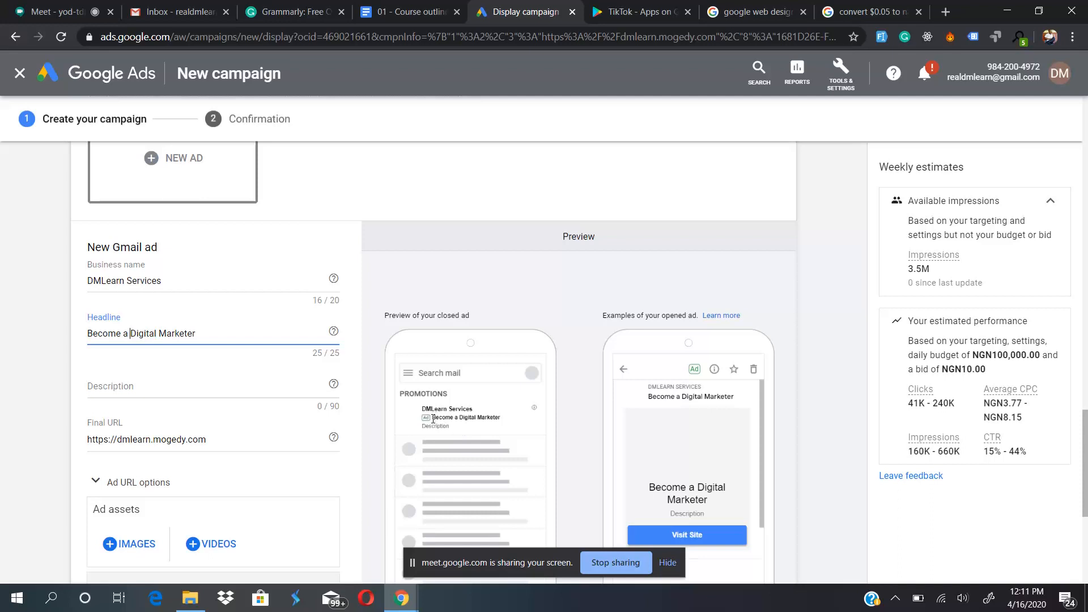
{"action": "left_click_drag", "start_coordinate": [432, 419], "coordinate": [460, 417]}
- Enter "Do you know that in just 2 weeks you can become an experienced Digital Marketer?" as the ad description
{"action": "left_click", "coordinate": [163, 380]}
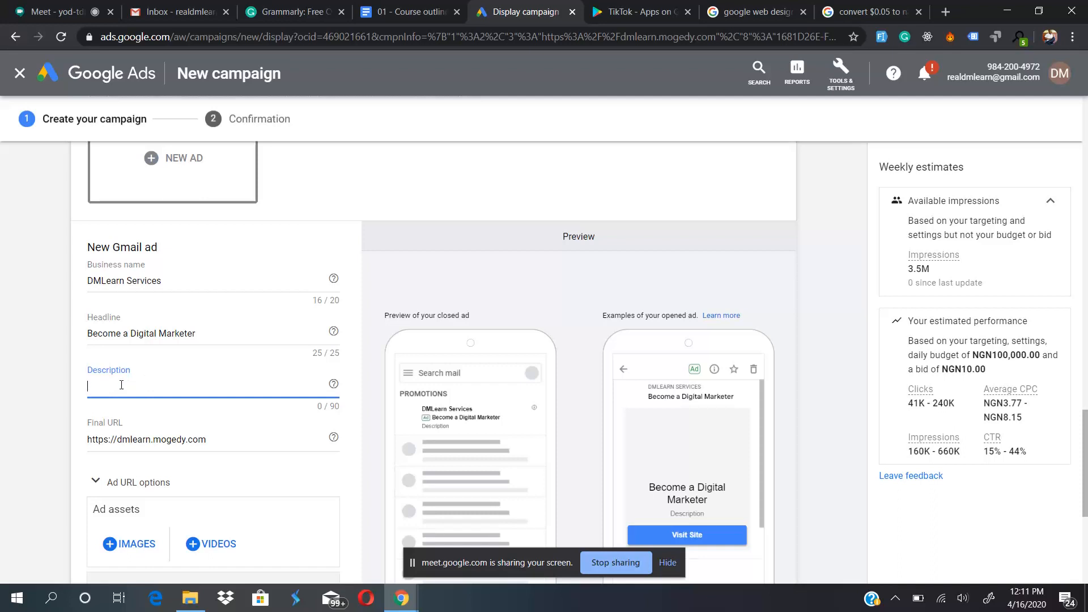
{"action": "type", "text": "Do you know that in just 2 weks you"}
{"action": "key", "text": "BackSpace"}
{"action": "key", "text": "BackSpace"}
{"action": "key", "text": "BackSpace"}
{"action": "key", "text": "BackSpace"}
{"action": "key", "text": "BackSpace"}
{"action": "key", "text": "BackSpace"}
{"action": "key", "text": "BackSpace"}
{"action": "key", "text": "BackSpace"}
{"action": "type", "text": "weeks you can "}
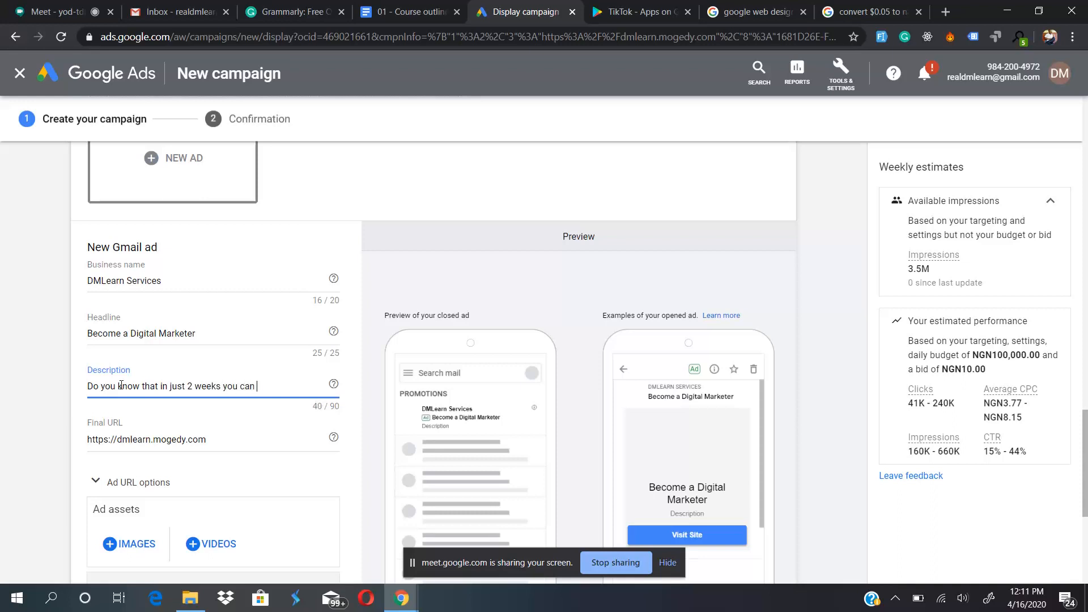
{"action": "type", "text": "become an experienced D"}
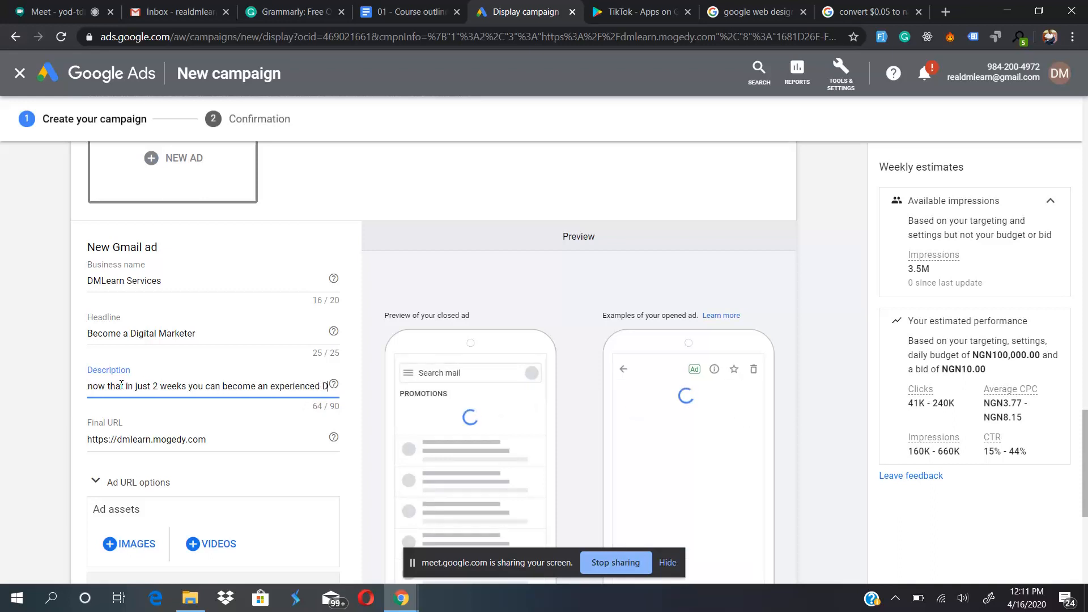
{"action": "type", "text": "ig"}
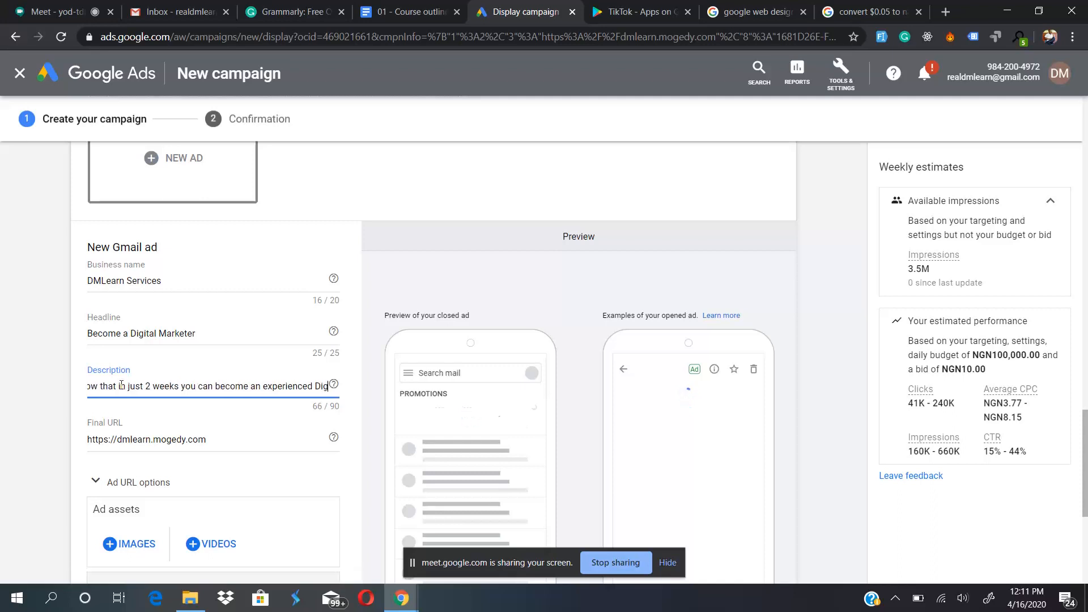
{"action": "type", "text": "ital Marke"}
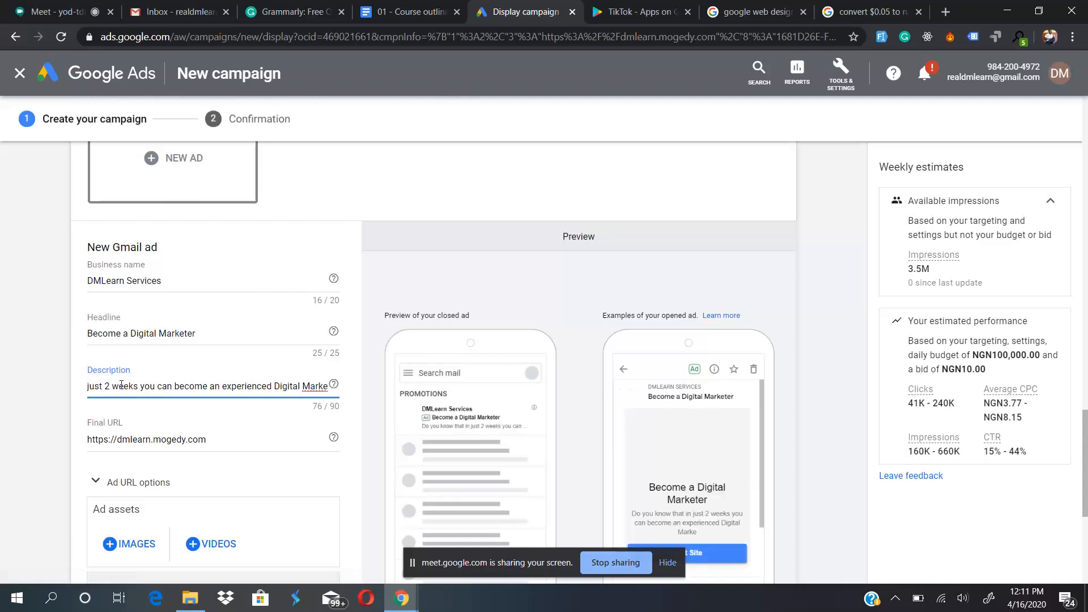
{"action": "type", "text": "ter?"}
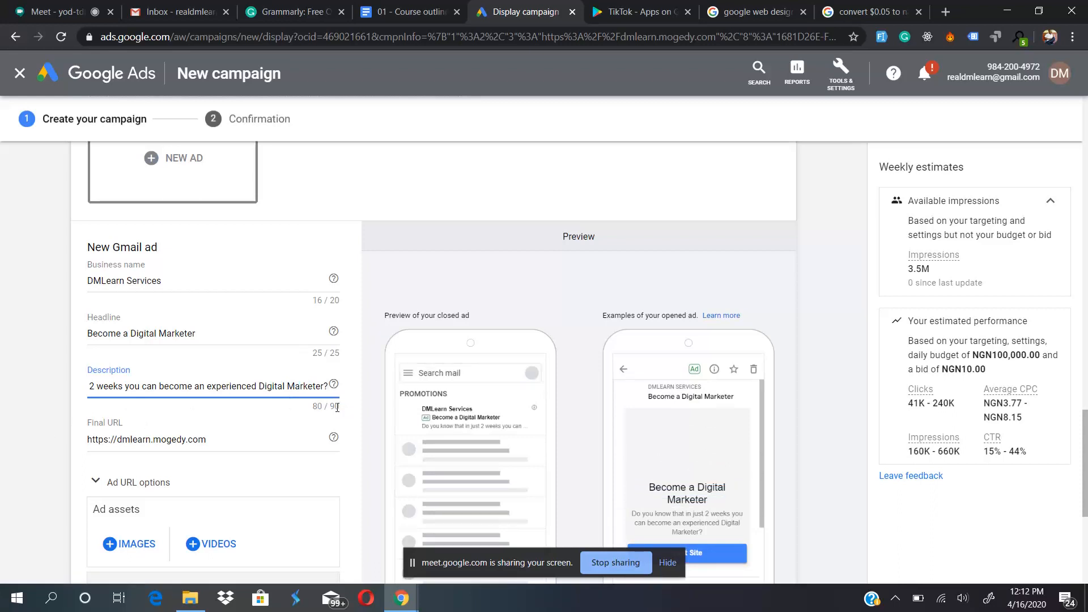
- Examine the phone preview of the Gmail ad and switch the preview to the computer layout
{"action": "scroll", "coordinate": [478, 409], "scroll_direction": "down", "scroll_amount": 1}
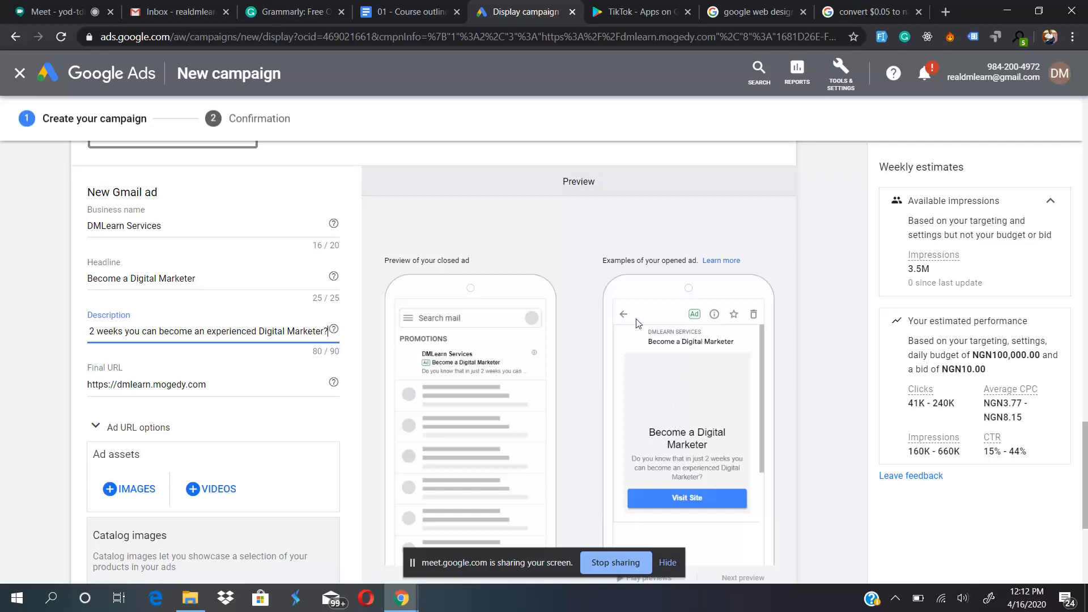
{"action": "scroll", "coordinate": [592, 347], "scroll_direction": "down", "scroll_amount": 3}
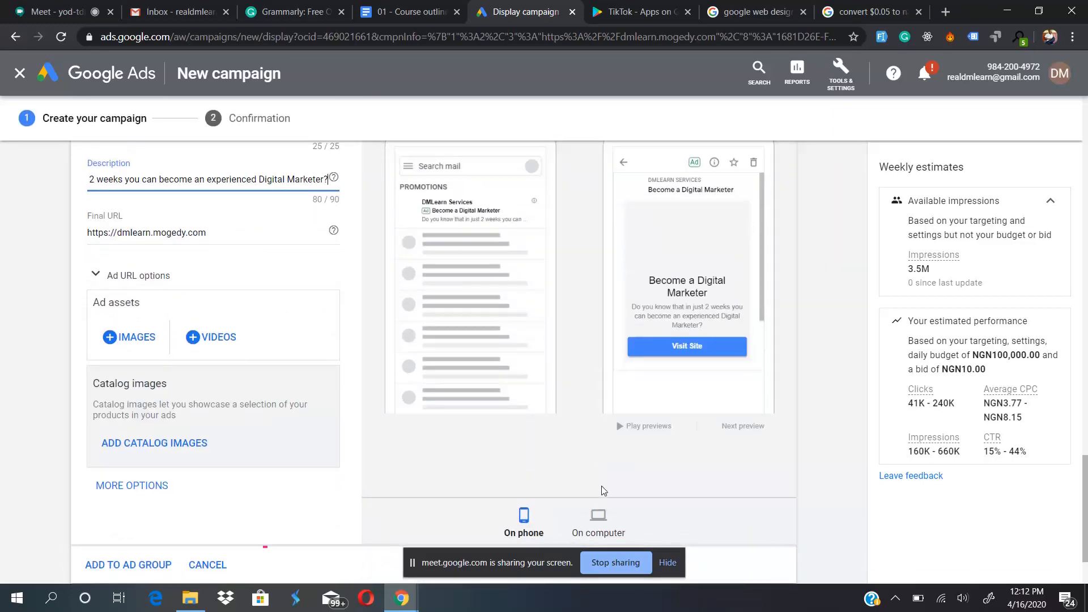
{"action": "left_click", "coordinate": [599, 516]}
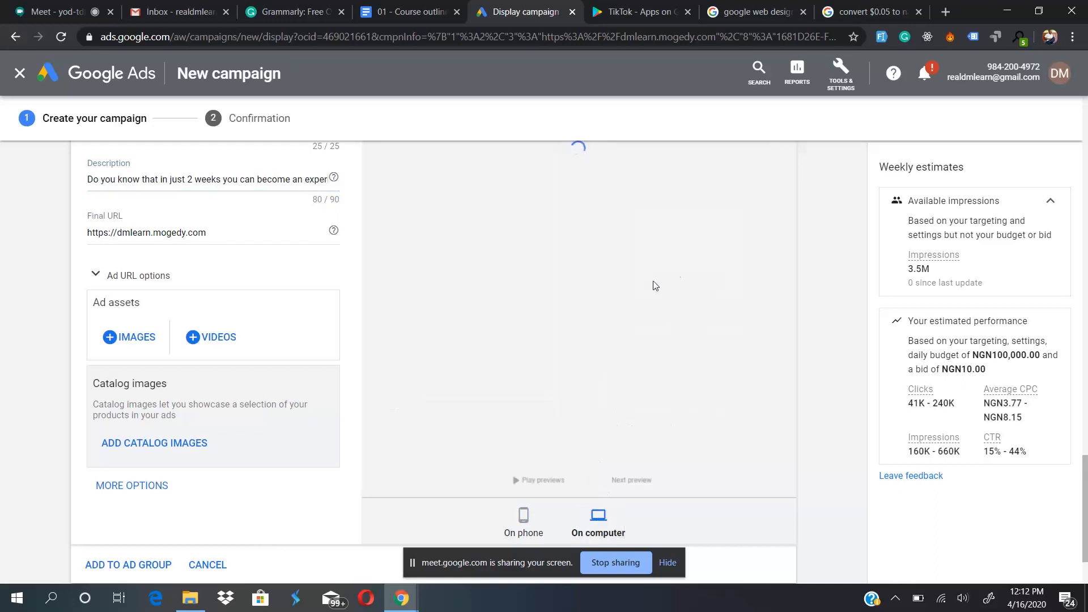
{"action": "scroll", "coordinate": [678, 278], "scroll_direction": "up", "scroll_amount": 2}
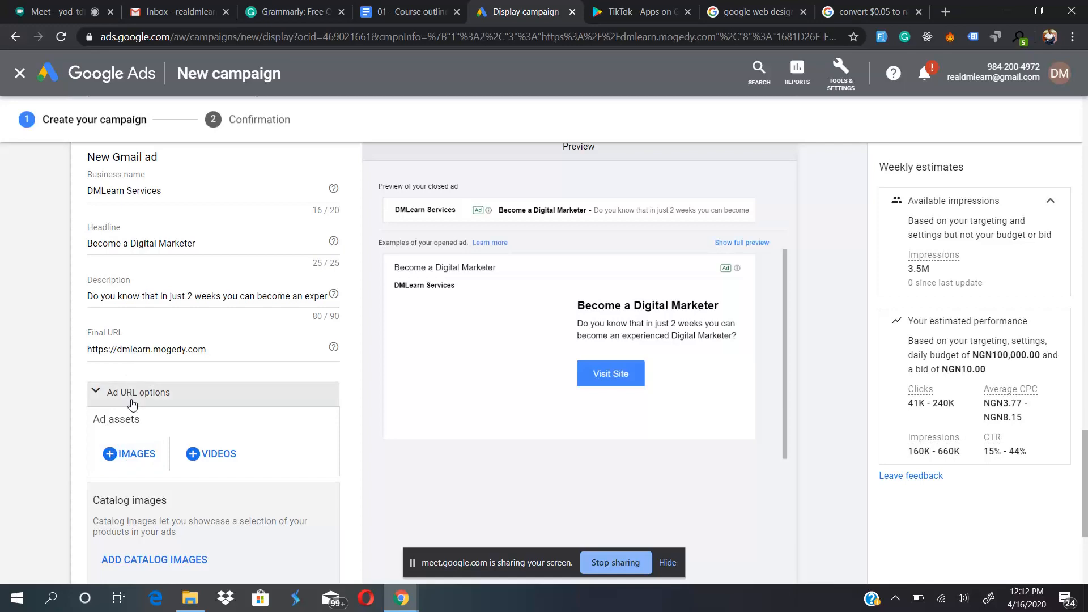
- Start adding images to the Gmail ad, look at the upload option and search the stock images for "digital marketing"
{"action": "left_click", "coordinate": [122, 456]}
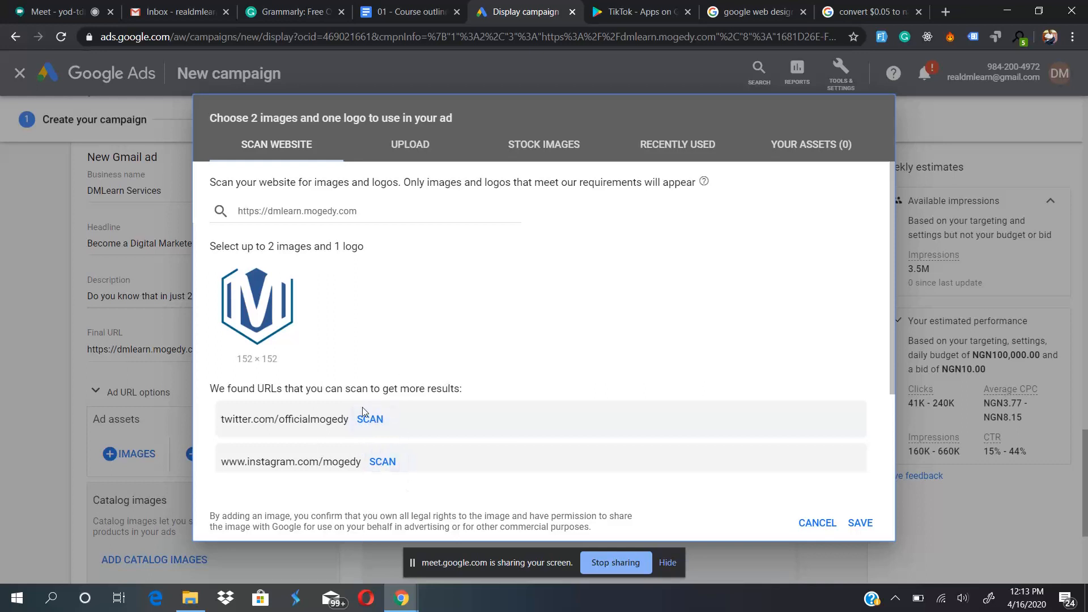
{"action": "left_click", "coordinate": [449, 144]}
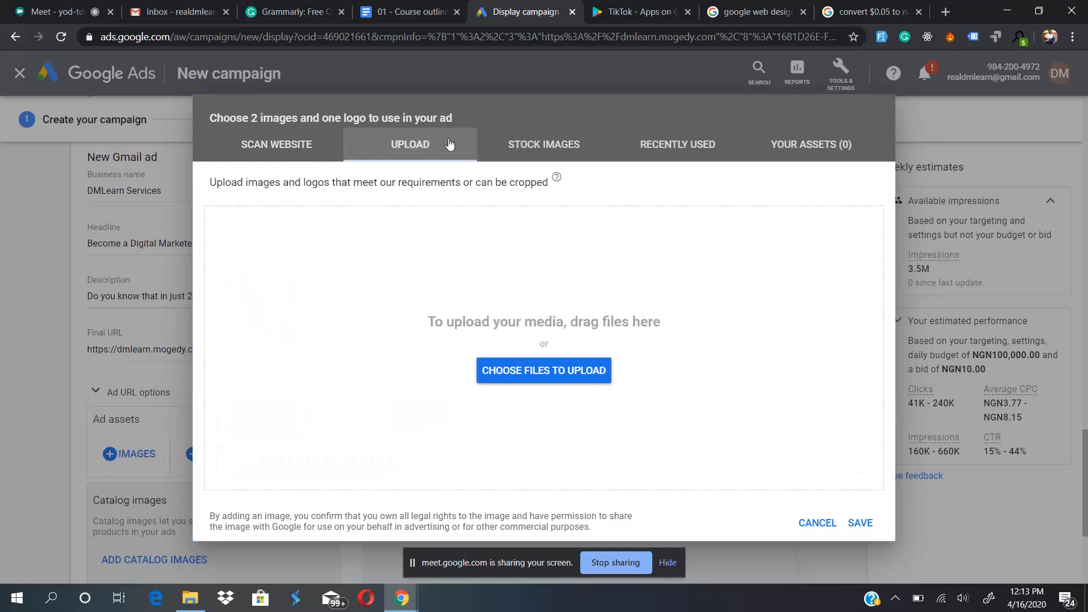
{"action": "left_click", "coordinate": [545, 159]}
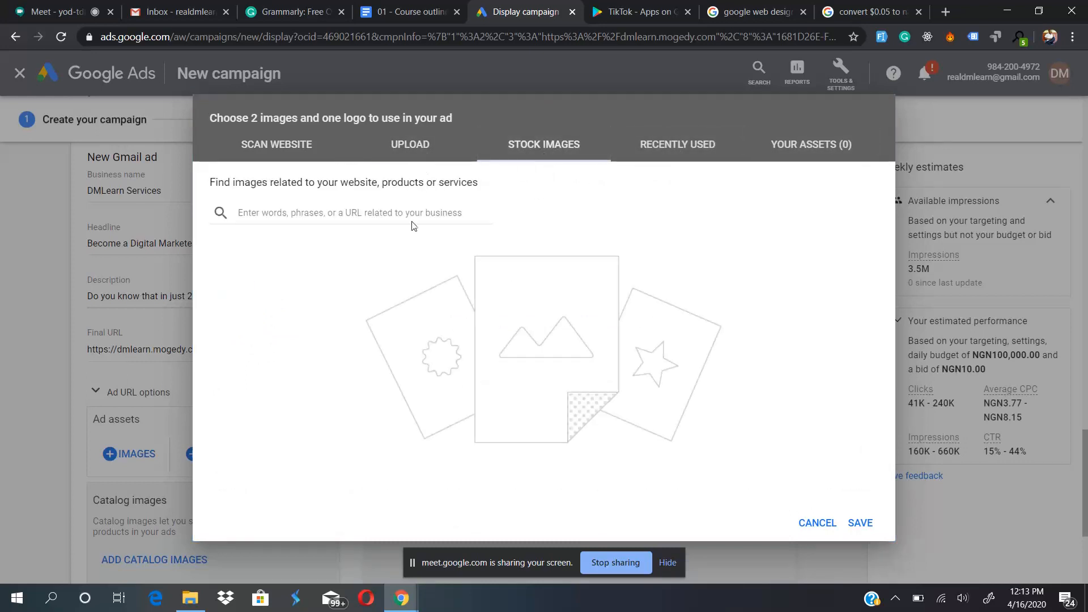
{"action": "left_click", "coordinate": [326, 211]}
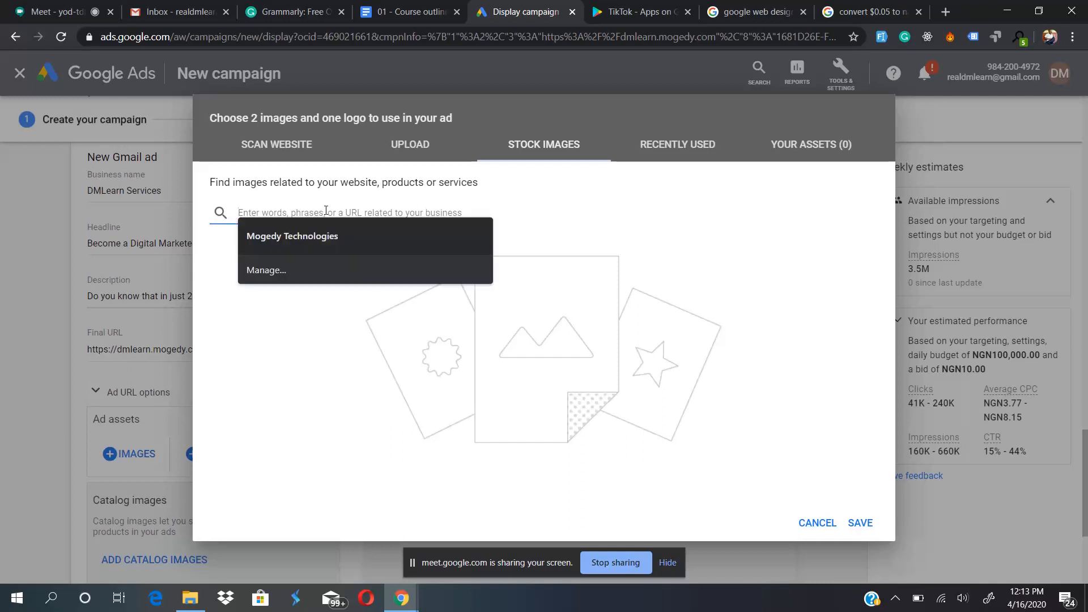
{"action": "type", "text": "digital marketing"}
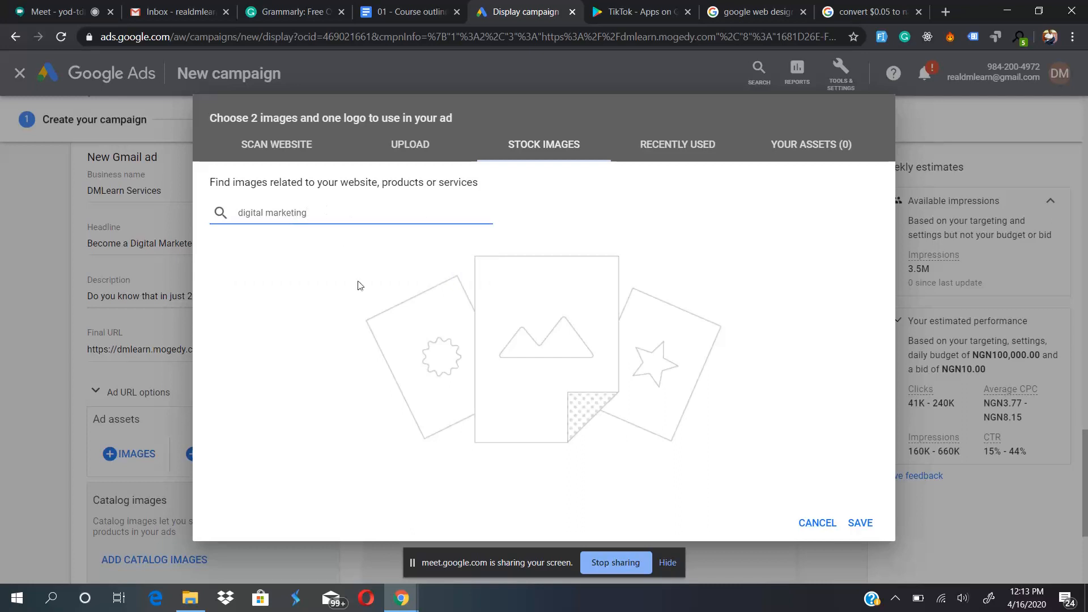
{"action": "key", "text": "Return"}
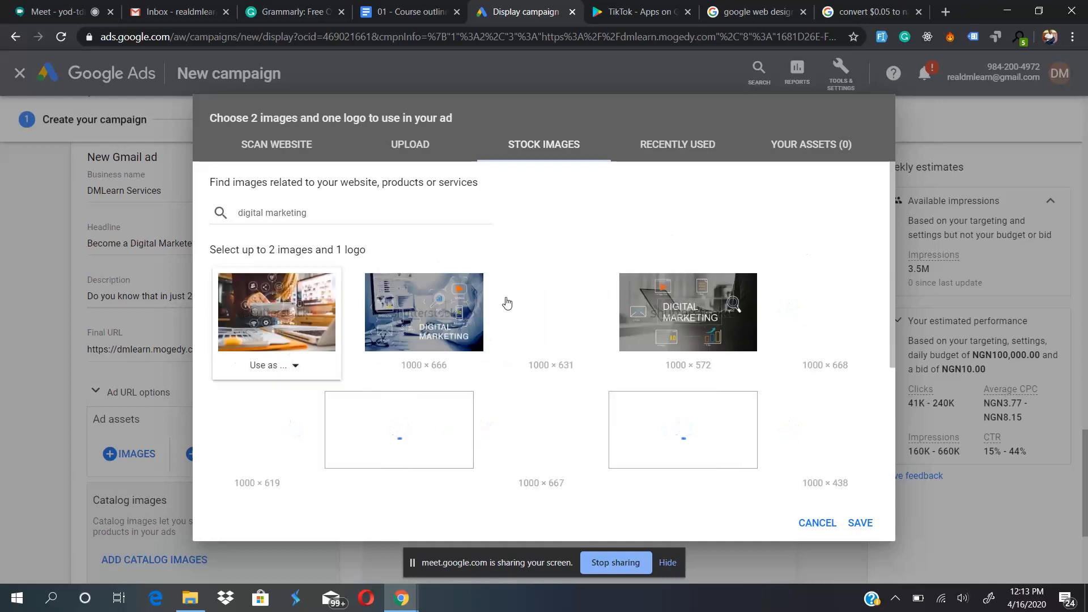
{"action": "mouse_move", "coordinate": [603, 456]}
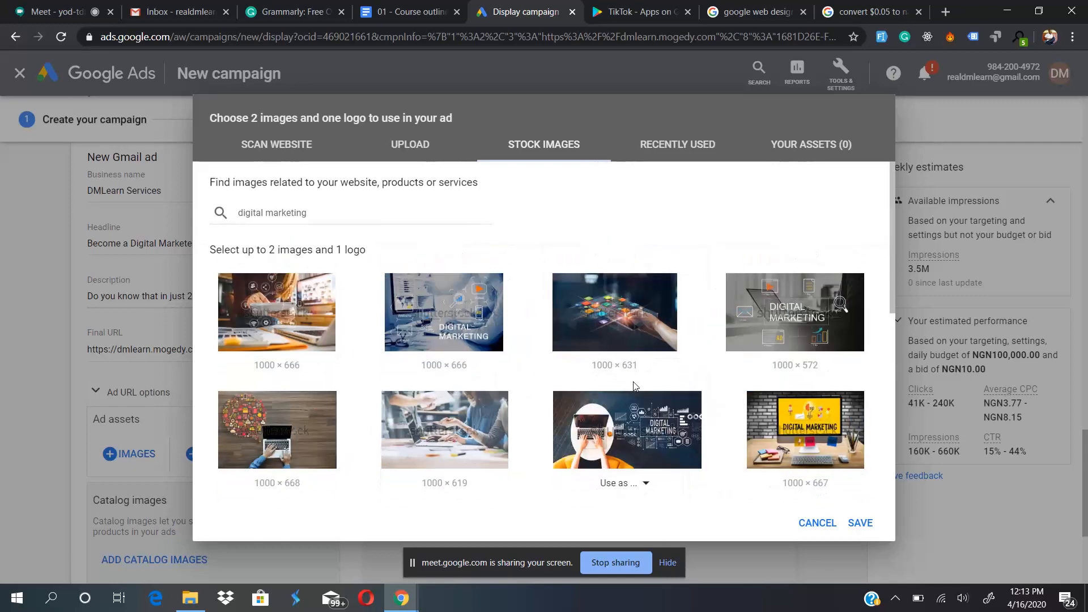
- Check the upload option again, return to the stock images and show the usage choices for the dark "Digital Marketing" laptop image
{"action": "left_click", "coordinate": [412, 162]}
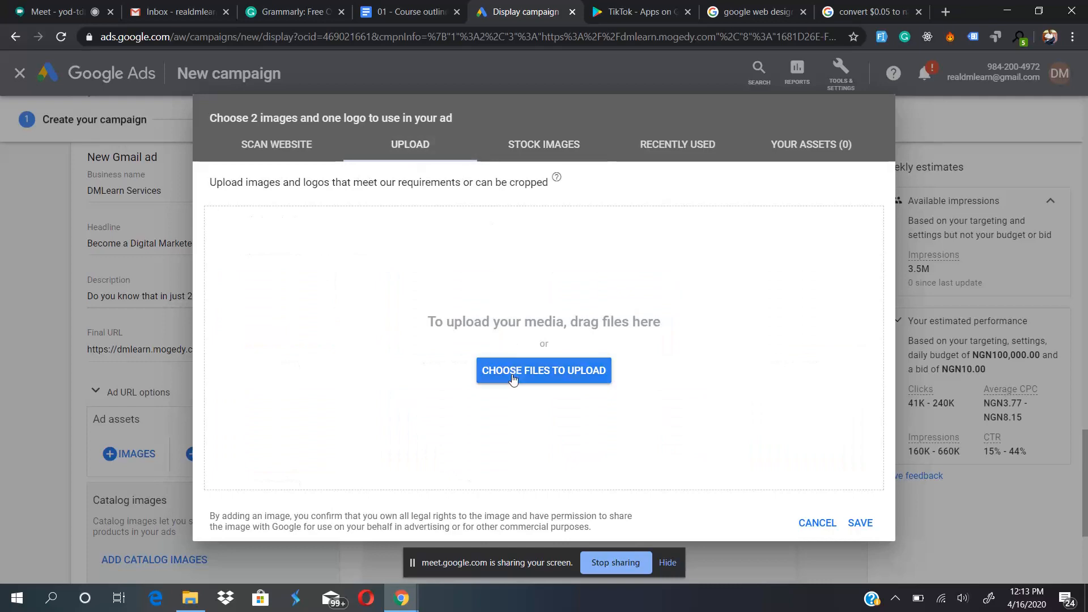
{"action": "left_click", "coordinate": [545, 143]}
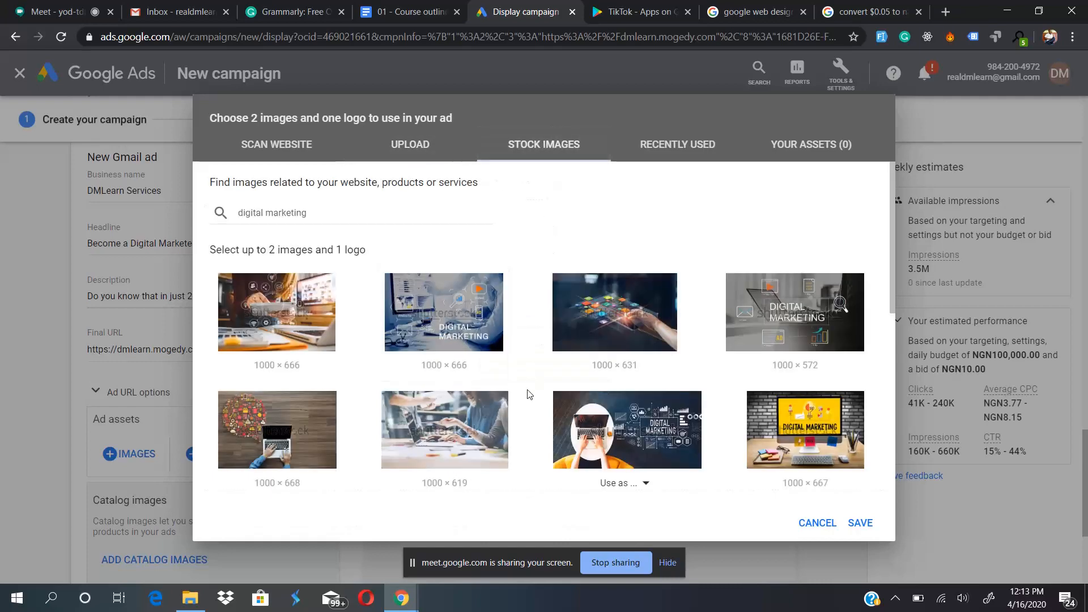
{"action": "scroll", "coordinate": [528, 394], "scroll_direction": "down", "scroll_amount": 2}
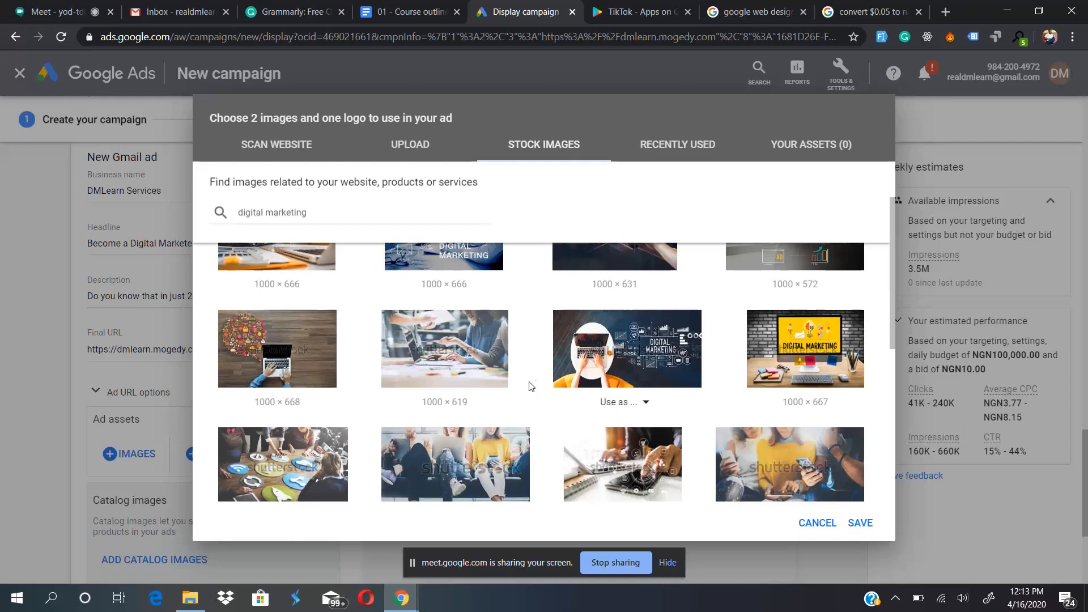
{"action": "left_click", "coordinate": [626, 365]}
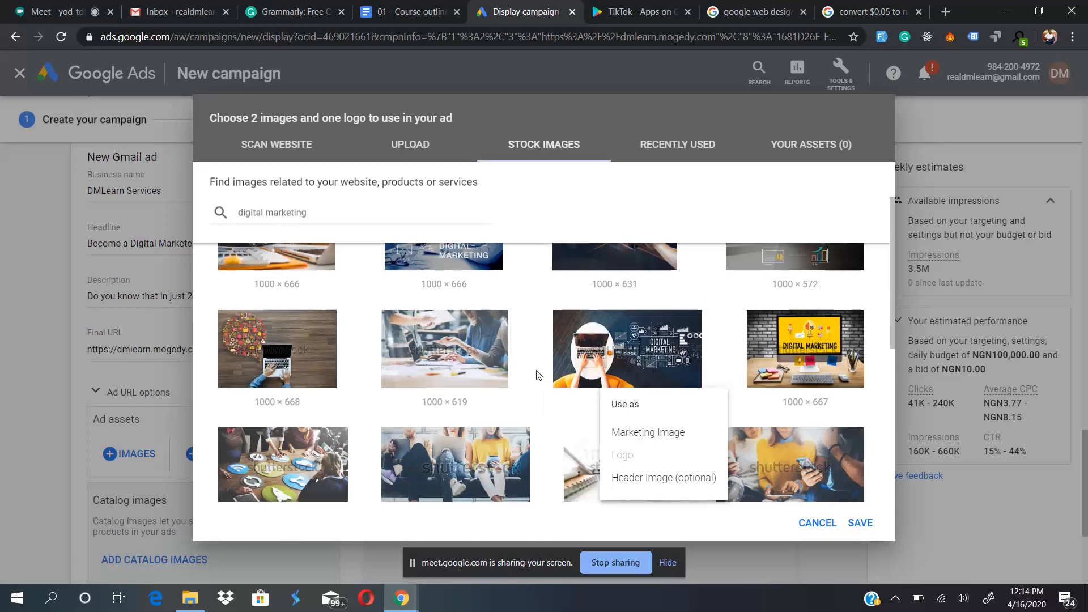
- Switch to Gmail, open the Grammarly ad to examine its image and layout, and return to the Google Ads image chooser
{"action": "left_click", "coordinate": [152, 5]}
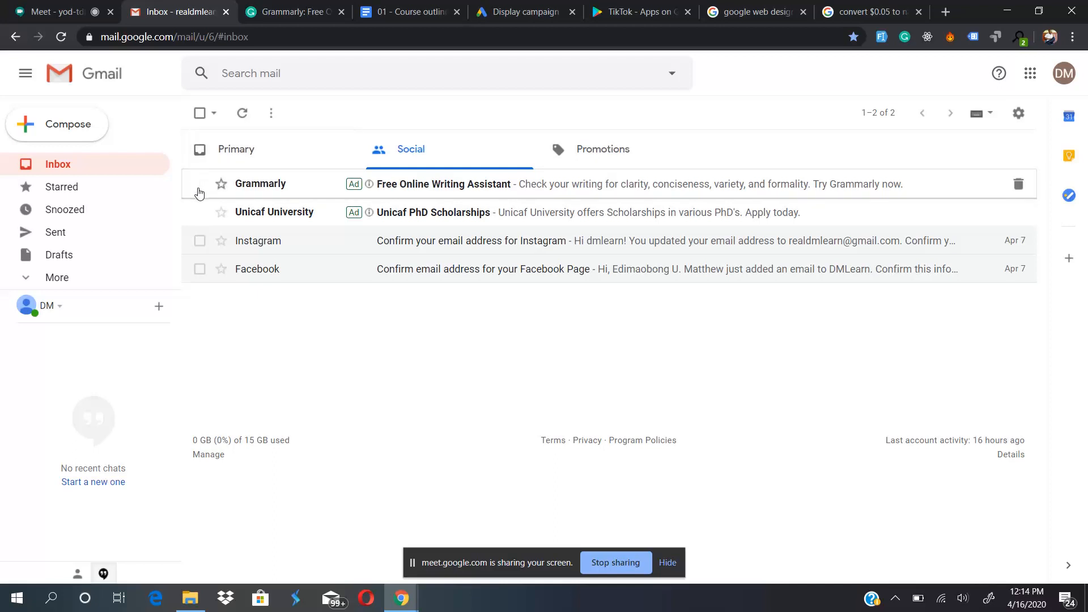
{"action": "left_click", "coordinate": [415, 196]}
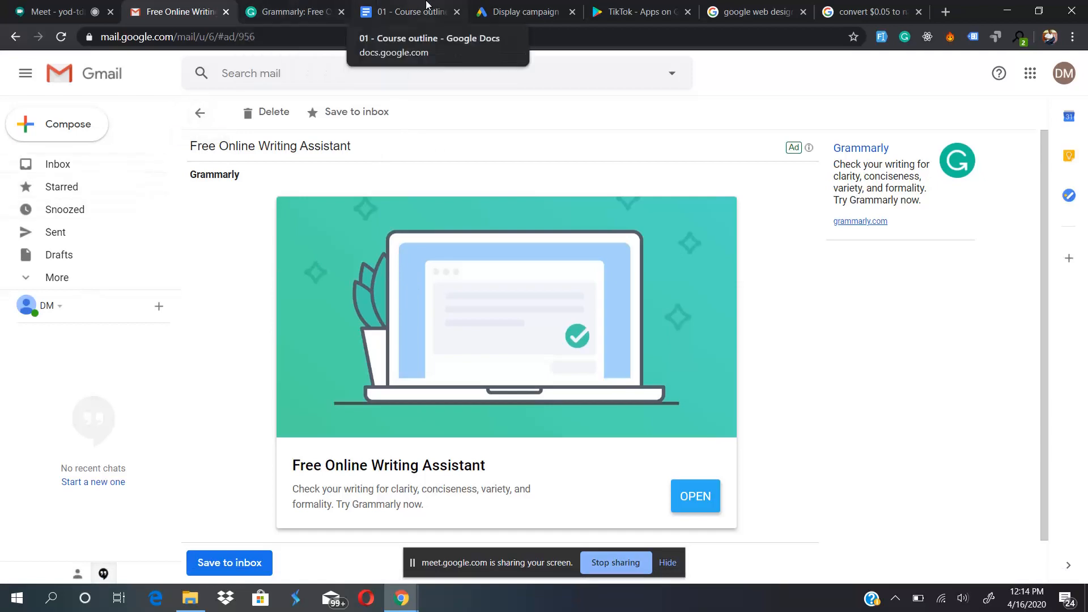
{"action": "left_click", "coordinate": [522, 11]}
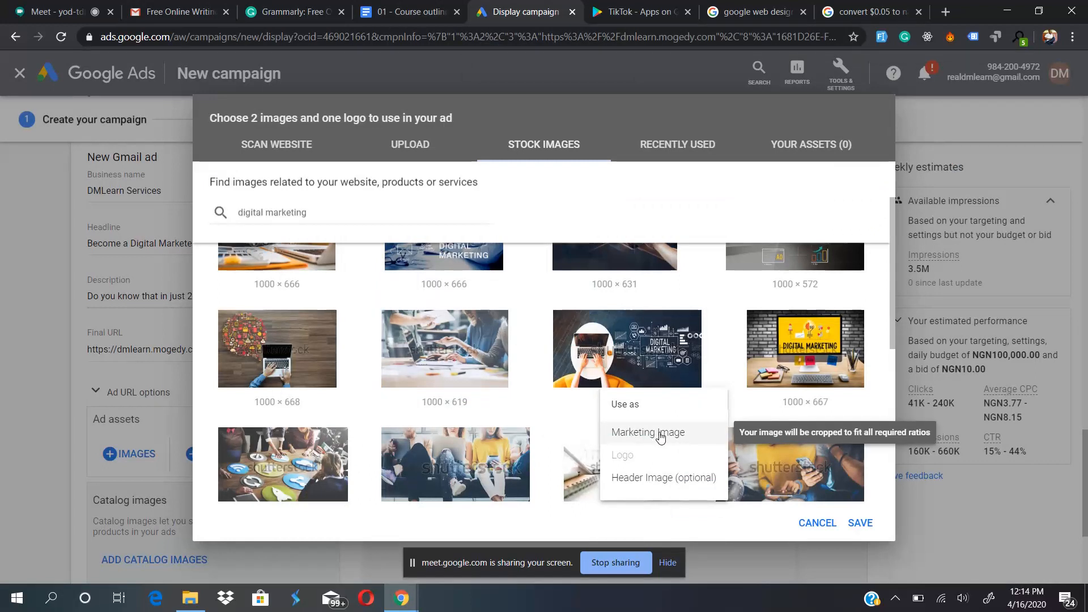
- Use the dark "Digital Marketing" laptop stock image as the Marketing Image with the landscape (1.91:1) crop, and save it to the ad
{"action": "left_click", "coordinate": [608, 383]}
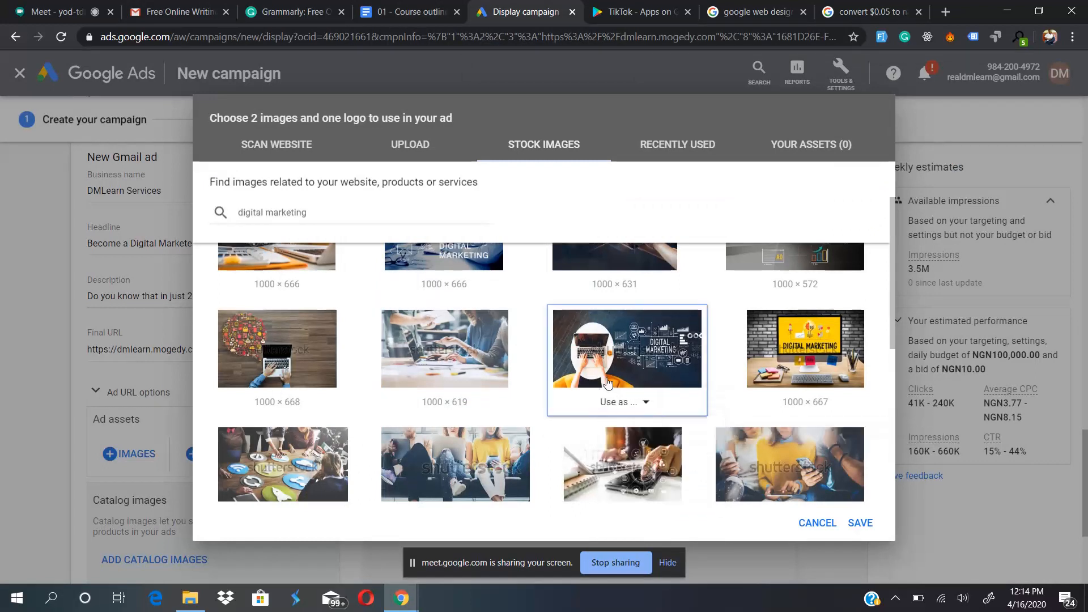
{"action": "left_click", "coordinate": [617, 402]}
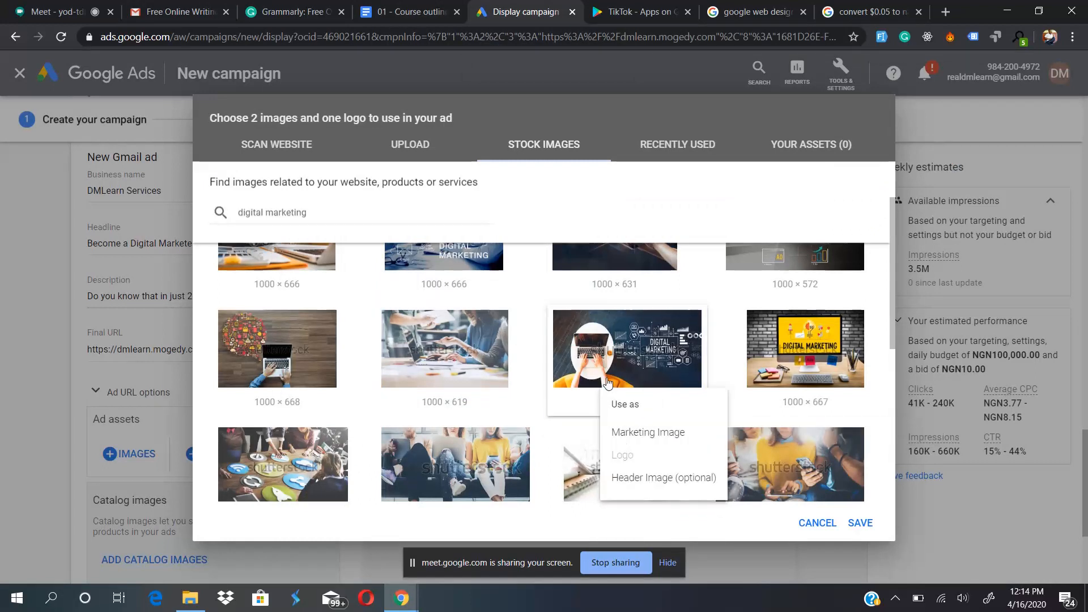
{"action": "left_click", "coordinate": [549, 433]}
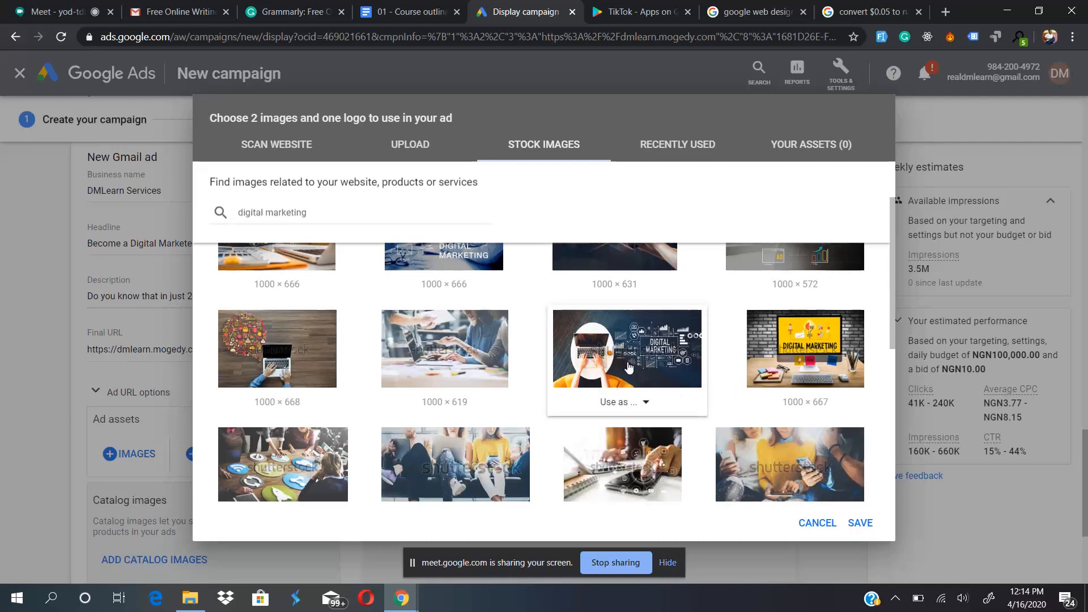
{"action": "left_click", "coordinate": [623, 402]}
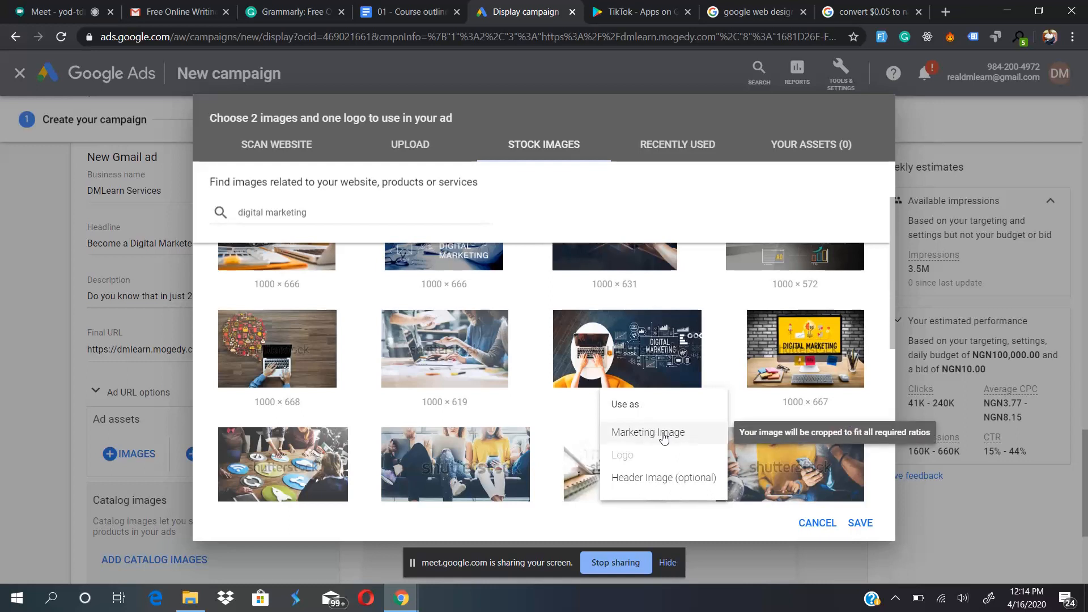
{"action": "left_click", "coordinate": [665, 434]}
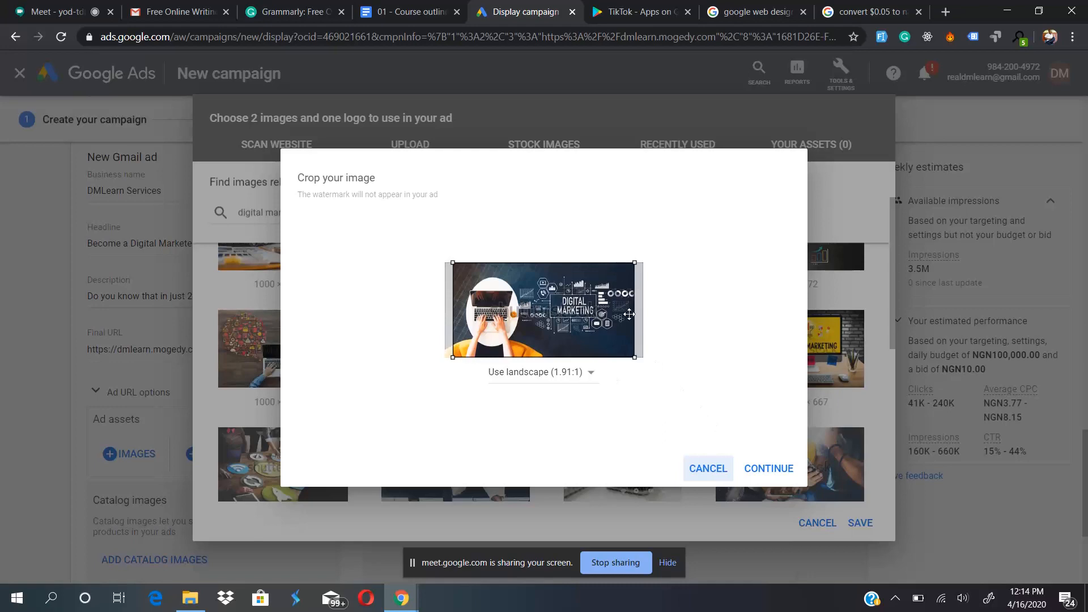
{"action": "left_click", "coordinate": [758, 469]}
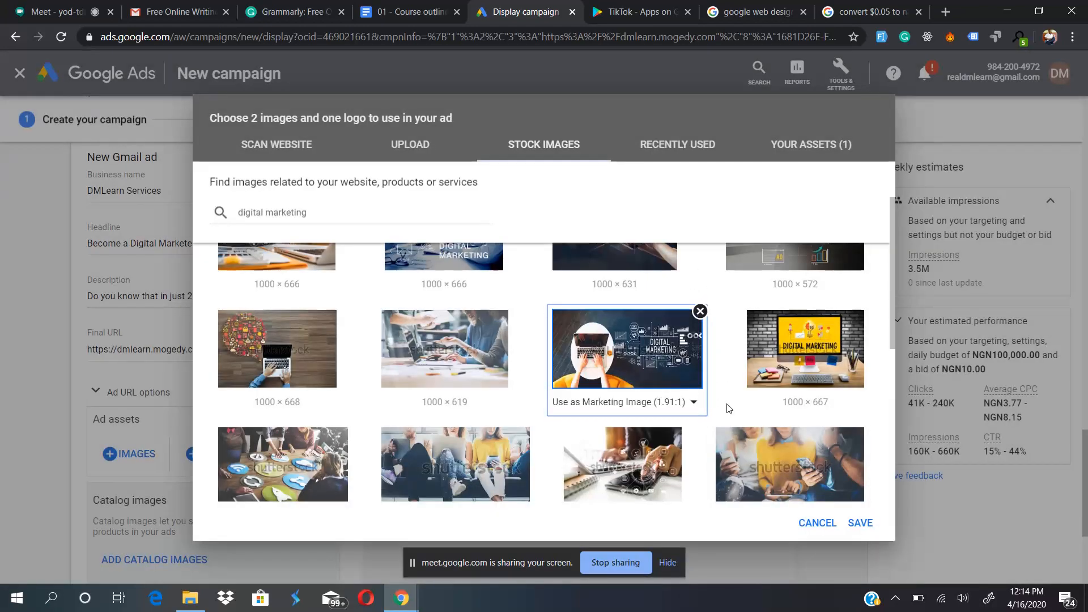
{"action": "mouse_move", "coordinate": [758, 407]}
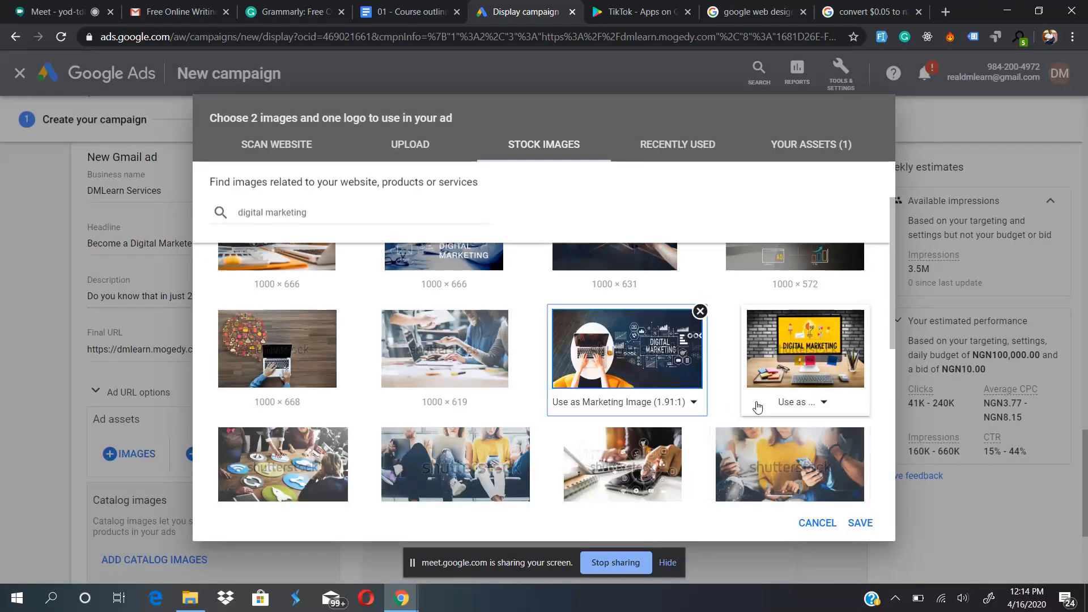
{"action": "left_click", "coordinate": [860, 524]}
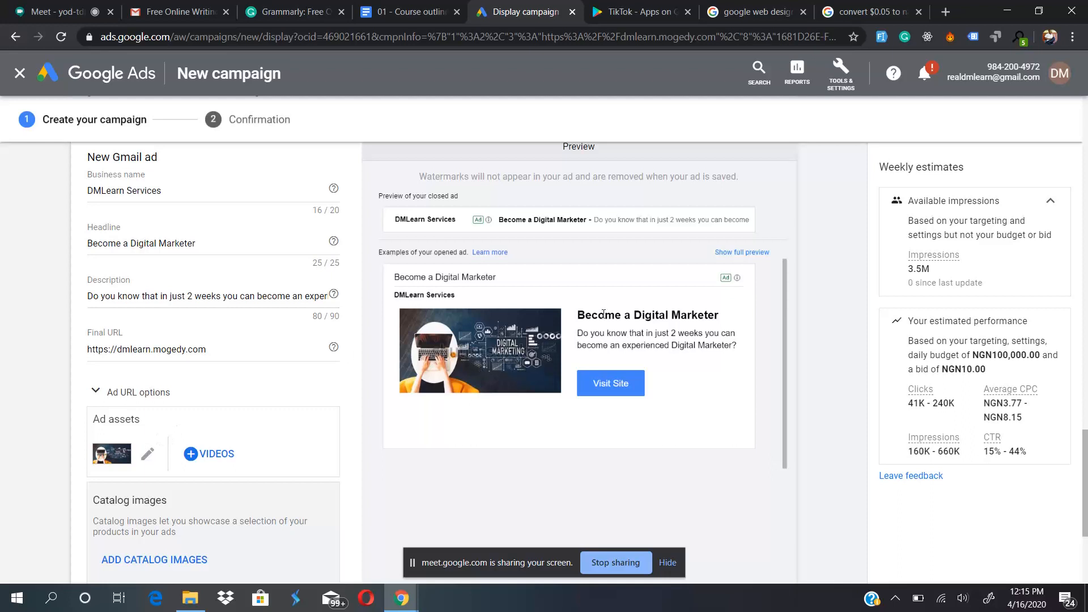
- Move the screen-sharing bar off the ad preview and examine the Gmail ad in its computer and phone layouts
{"action": "scroll", "coordinate": [603, 314], "scroll_direction": "down", "scroll_amount": 5}
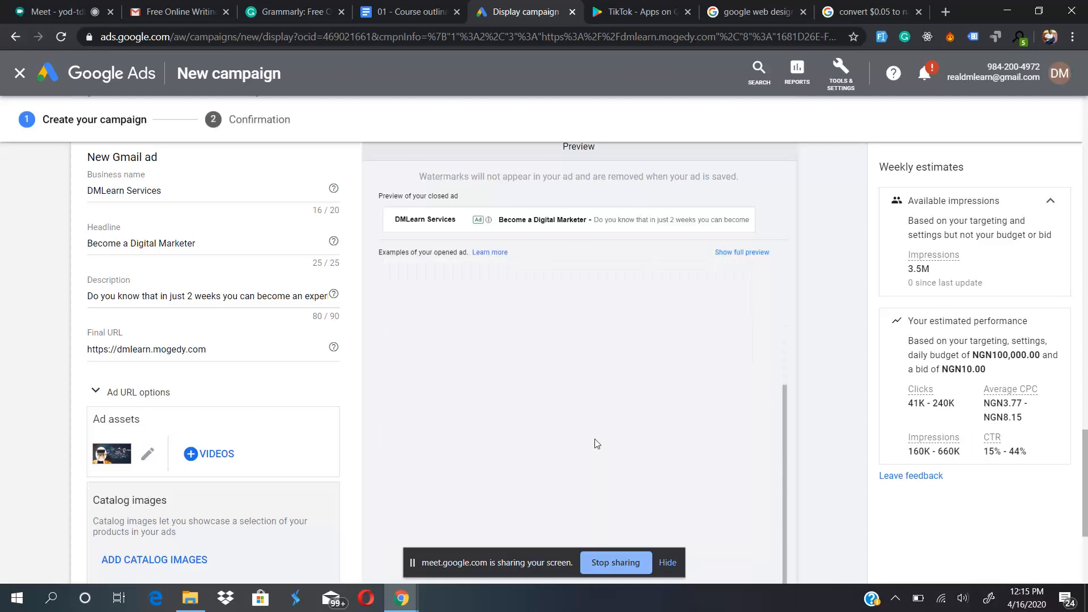
{"action": "scroll", "coordinate": [597, 444], "scroll_direction": "up", "scroll_amount": 5}
{"action": "scroll", "coordinate": [598, 443], "scroll_direction": "down", "scroll_amount": 5}
{"action": "left_click_drag", "start_coordinate": [488, 573], "coordinate": [847, 330]}
{"action": "scroll", "coordinate": [523, 387], "scroll_direction": "up", "scroll_amount": 5}
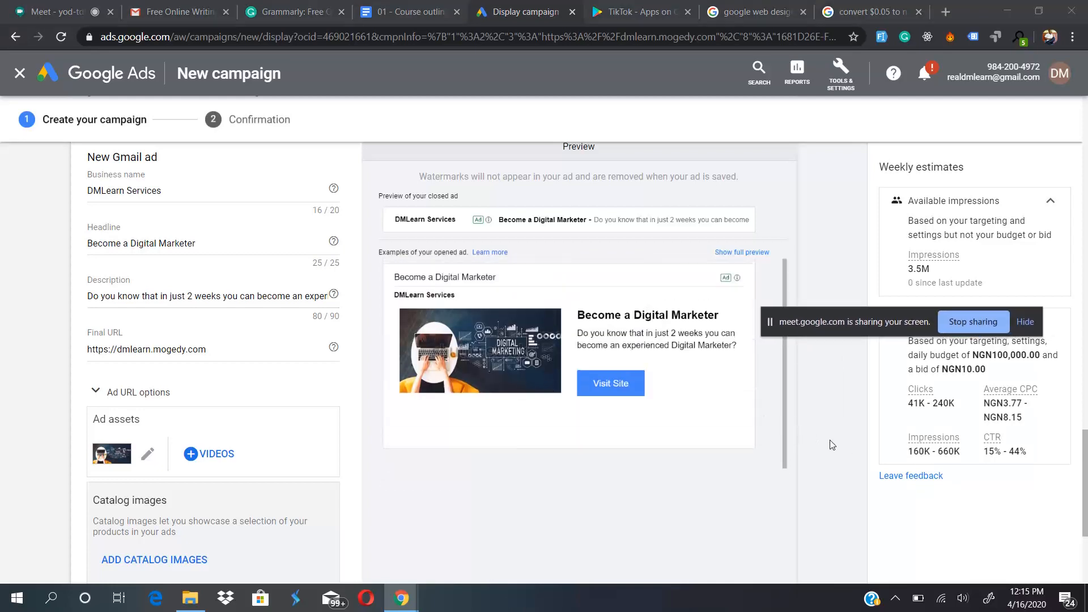
{"action": "scroll", "coordinate": [831, 445], "scroll_direction": "up", "scroll_amount": 2}
{"action": "scroll", "coordinate": [831, 445], "scroll_direction": "down", "scroll_amount": 7}
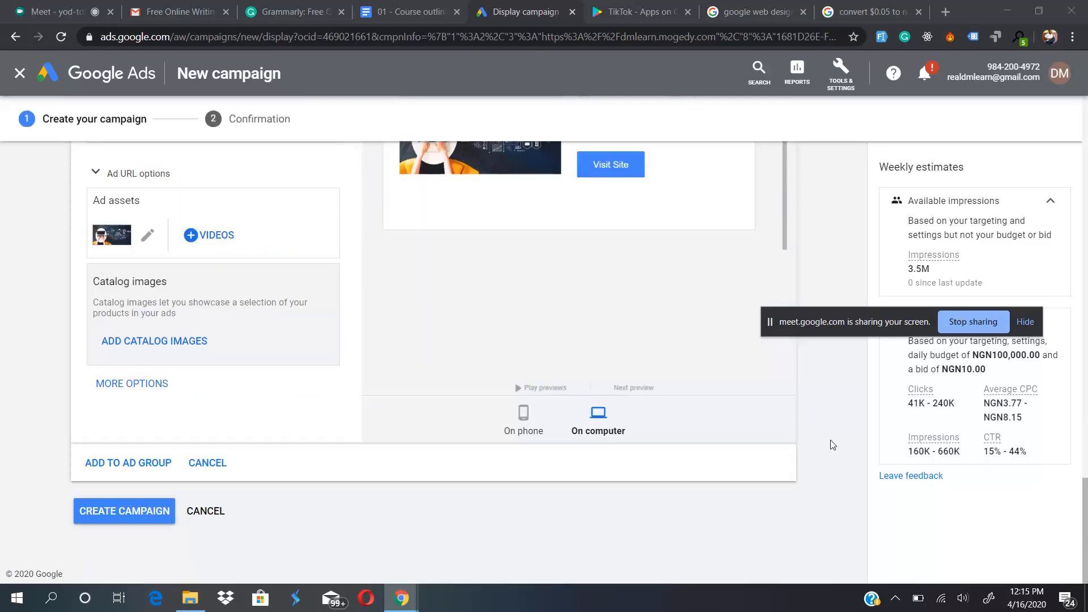
{"action": "left_click", "coordinate": [524, 415]}
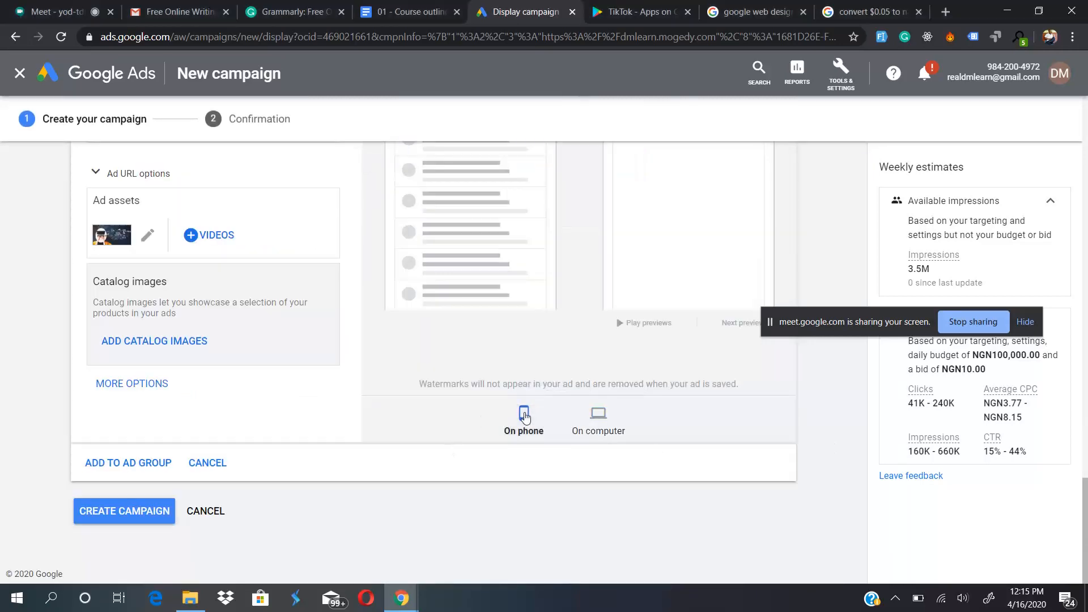
{"action": "scroll", "coordinate": [851, 445], "scroll_direction": "up", "scroll_amount": 4}
{"action": "scroll", "coordinate": [850, 445], "scroll_direction": "down", "scroll_amount": 2}
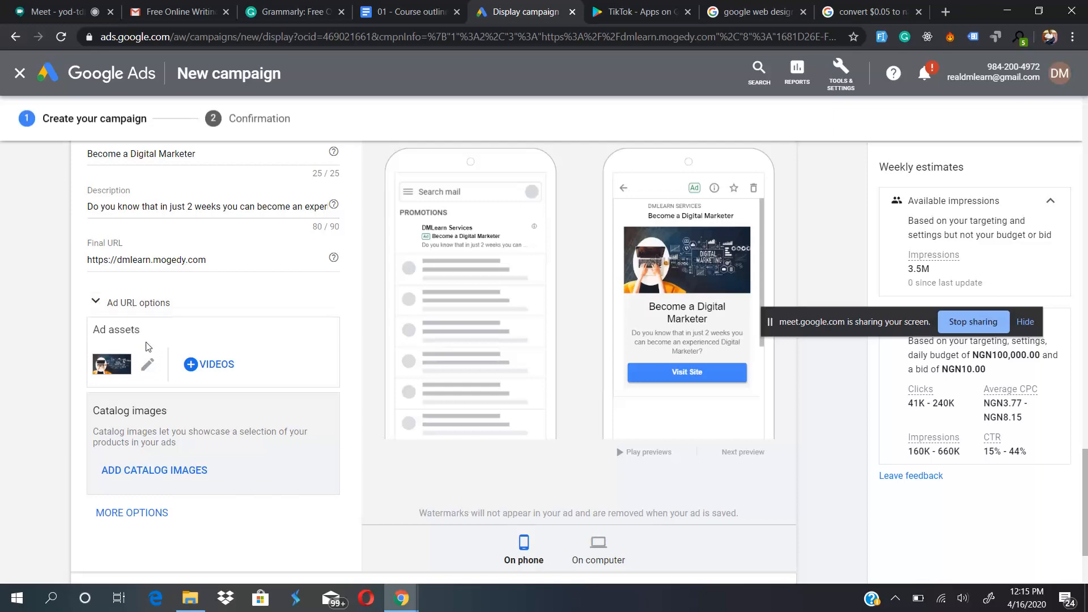
- Reopen the ad's image assets for editing and upload the blue DMLearn logo file from the computer
{"action": "left_click", "coordinate": [149, 365]}
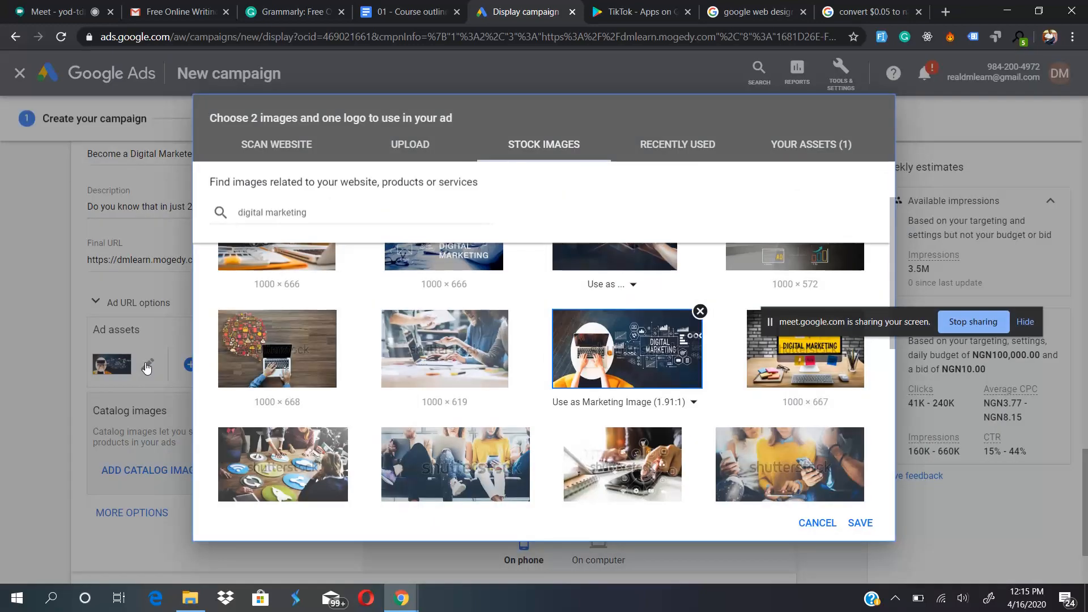
{"action": "left_click", "coordinate": [408, 149]}
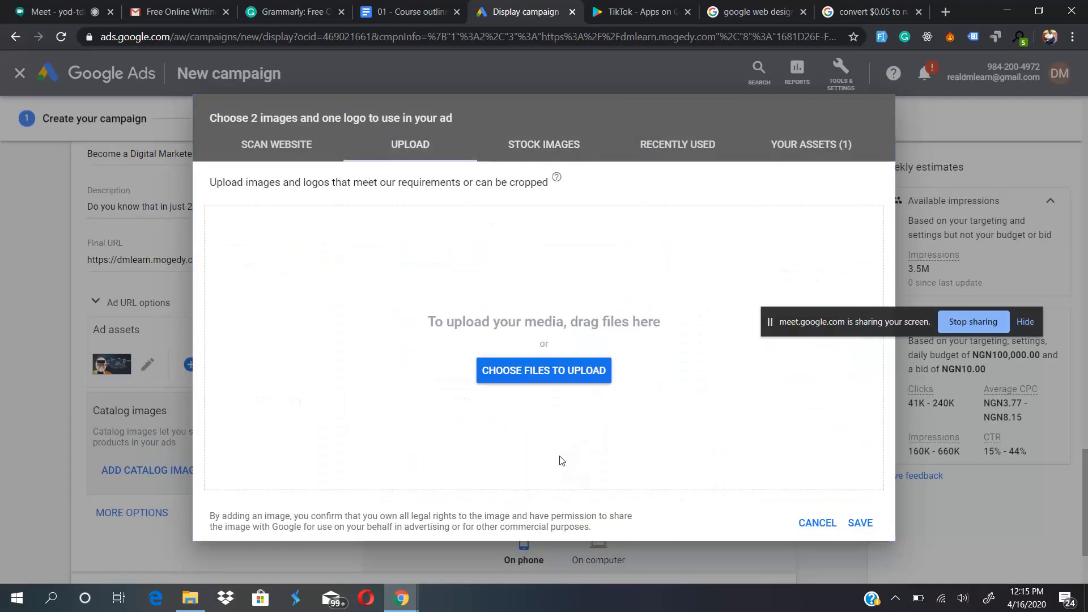
{"action": "left_click", "coordinate": [541, 370]}
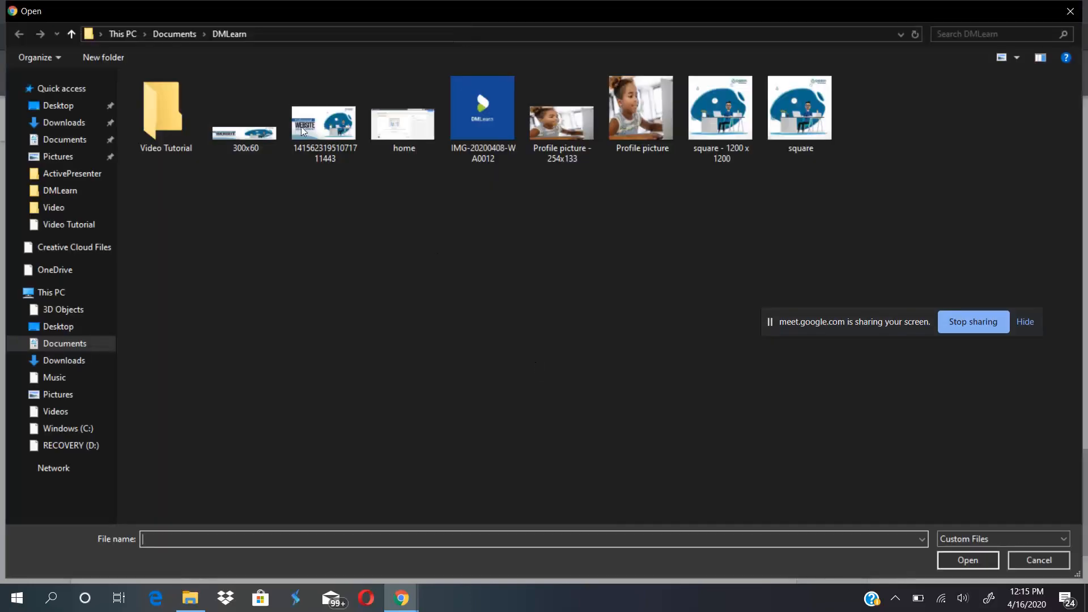
{"action": "double_click", "coordinate": [483, 110]}
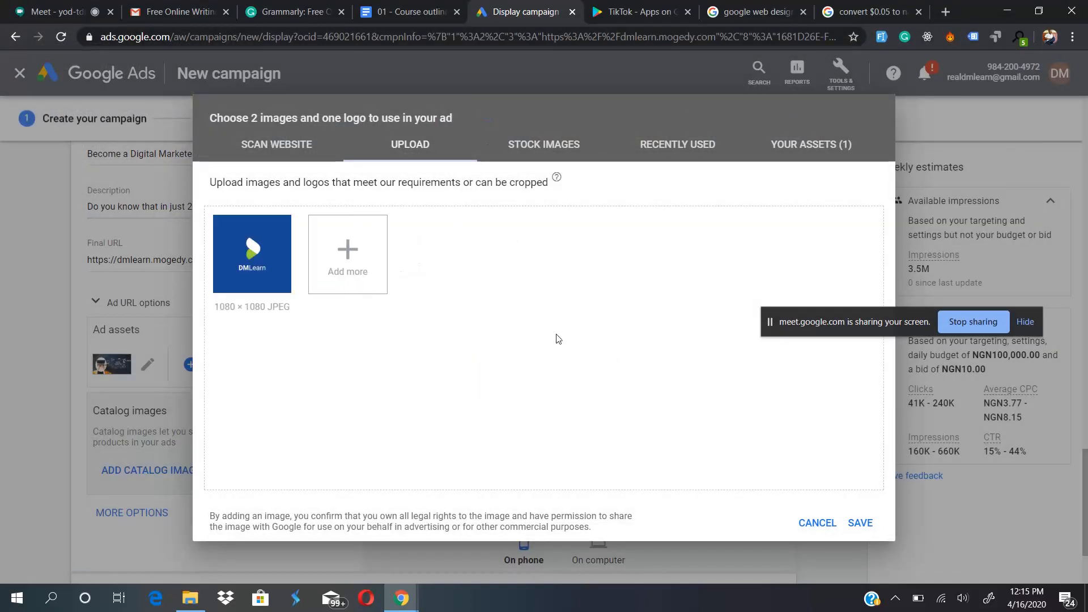
- Compare the usage choices of the uploaded DMLearn image with those of the selected stock image, and return to the uploads
{"action": "mouse_move", "coordinate": [244, 277]}
{"action": "left_click", "coordinate": [250, 306]}
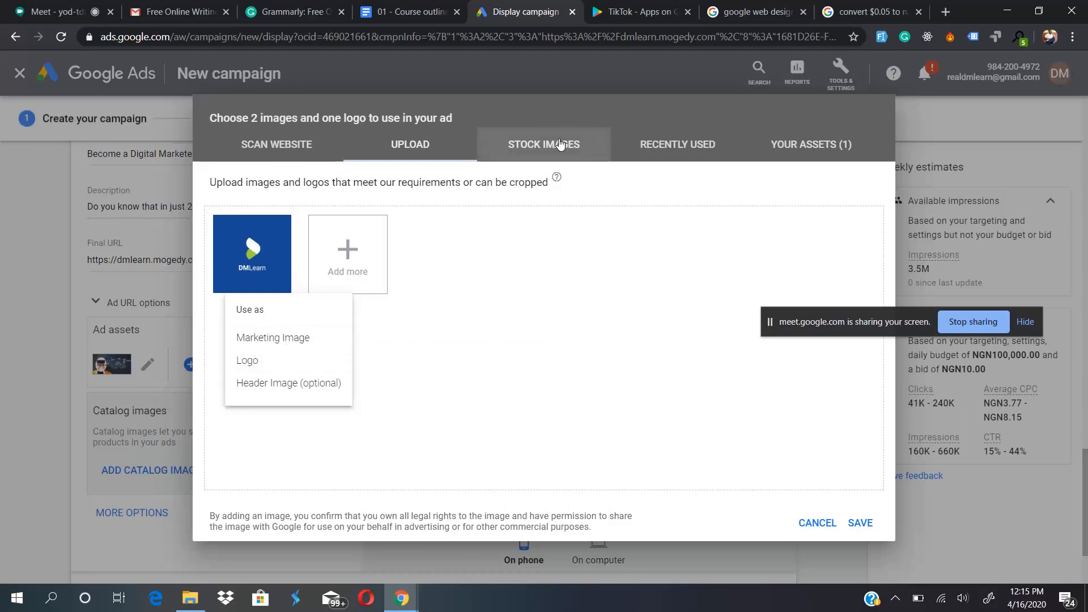
{"action": "left_click", "coordinate": [559, 145]}
{"action": "left_click", "coordinate": [649, 402]}
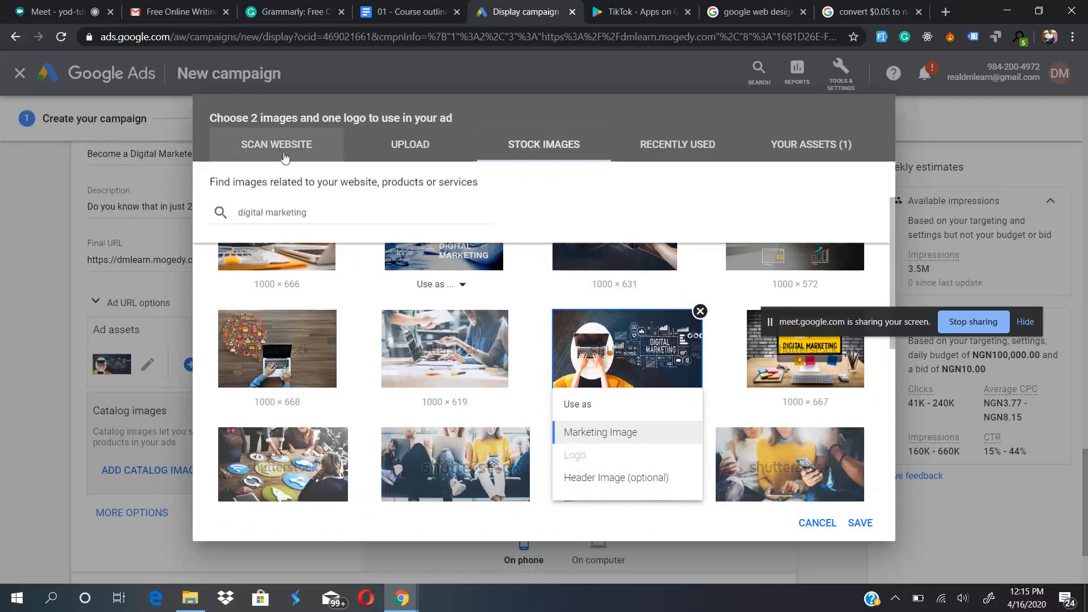
{"action": "left_click", "coordinate": [386, 140]}
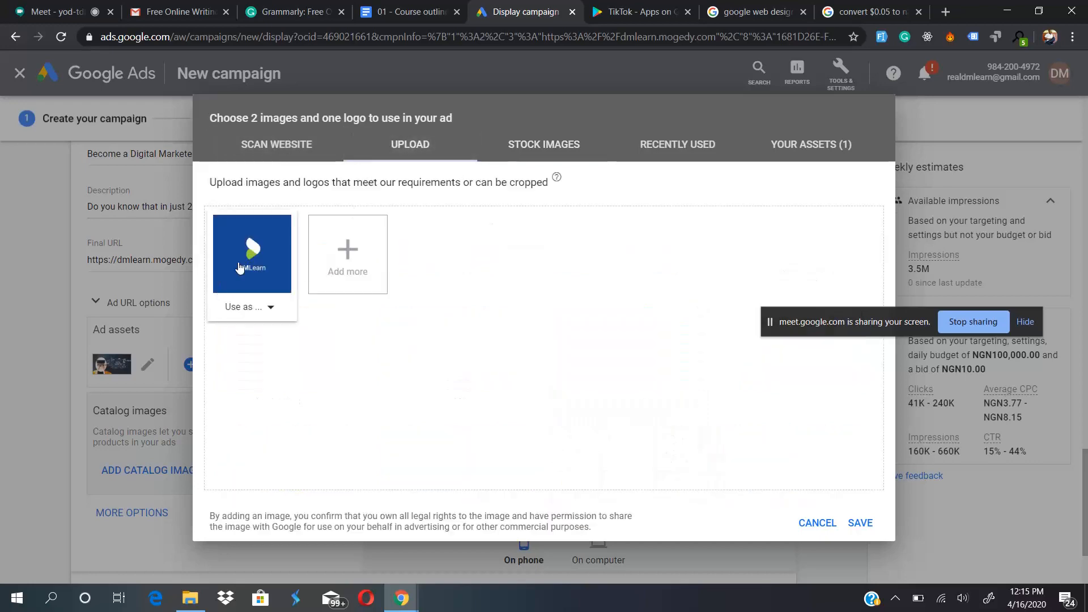
- Use the uploaded DMLearn image as the Logo with the full 1:1 crop, and save it to the ad
{"action": "left_click", "coordinate": [246, 309]}
{"action": "left_click", "coordinate": [255, 362]}
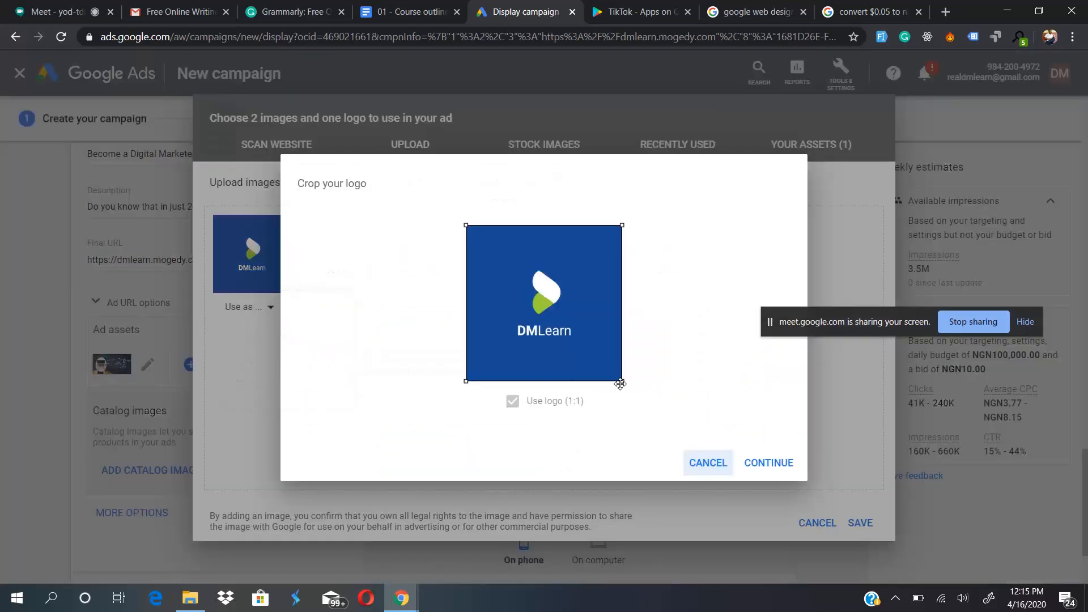
{"action": "left_click", "coordinate": [771, 463]}
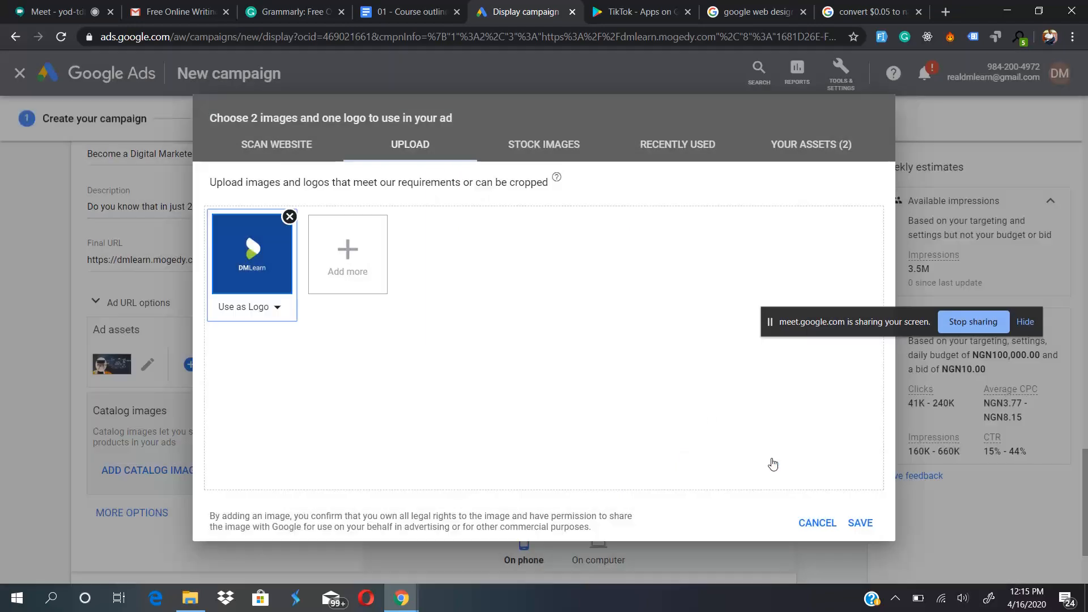
{"action": "left_click", "coordinate": [860, 522]}
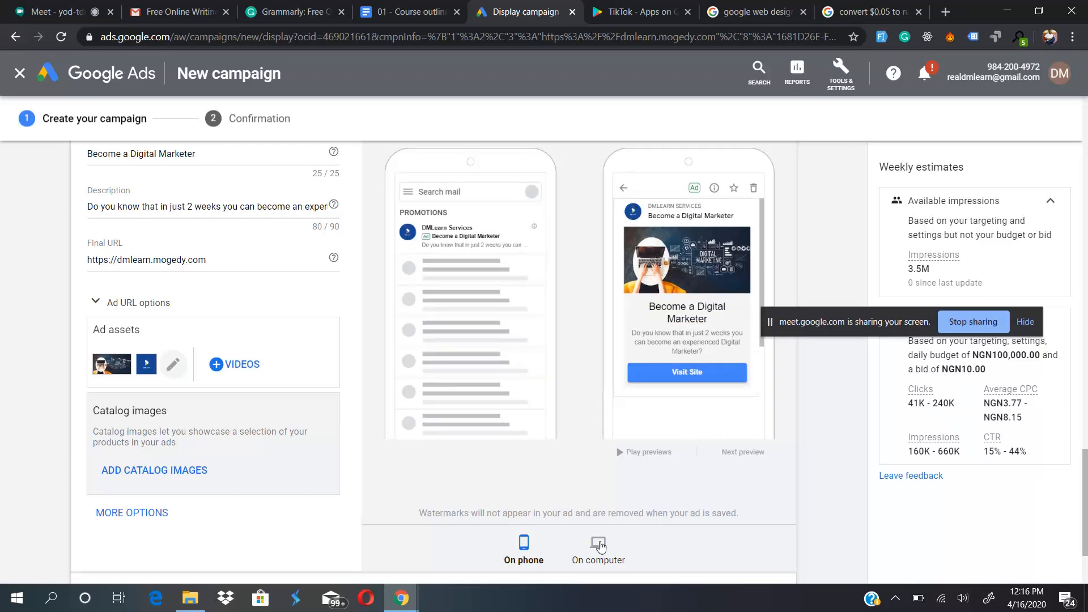
- Check how the Gmail ad with its logo looks in the computer preview and in the phone preview
{"action": "left_click", "coordinate": [600, 546]}
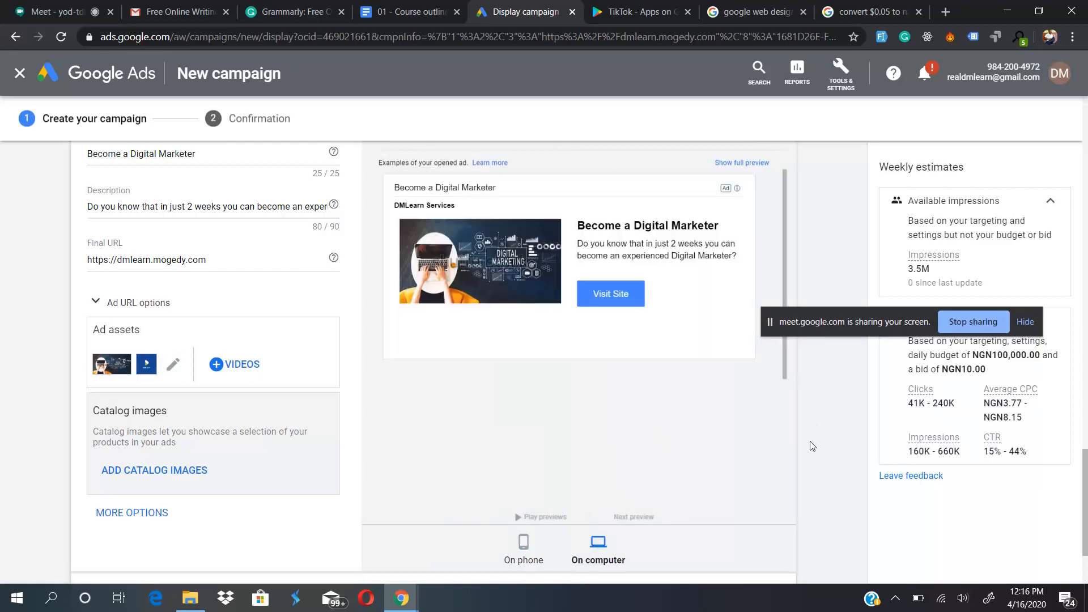
{"action": "scroll", "coordinate": [812, 446], "scroll_direction": "up", "scroll_amount": 2}
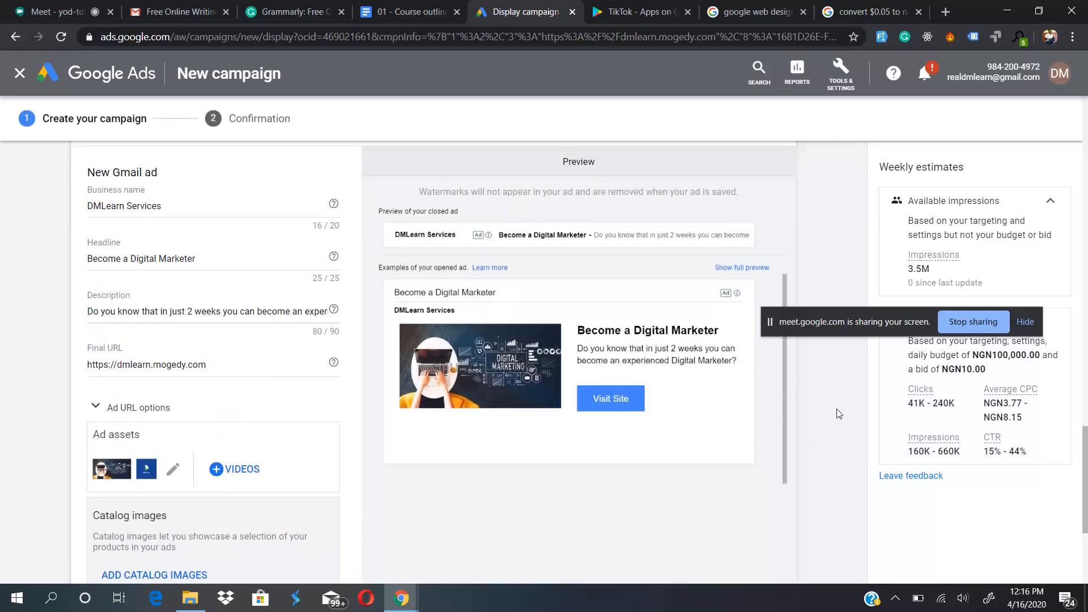
{"action": "scroll", "coordinate": [827, 424], "scroll_direction": "down", "scroll_amount": 2}
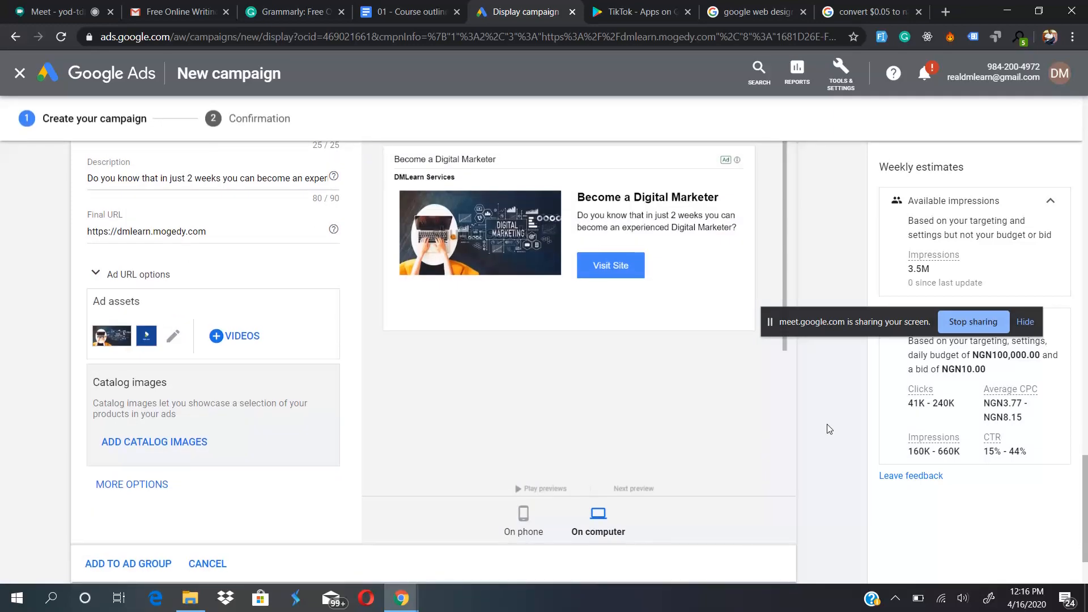
{"action": "left_click", "coordinate": [533, 519]}
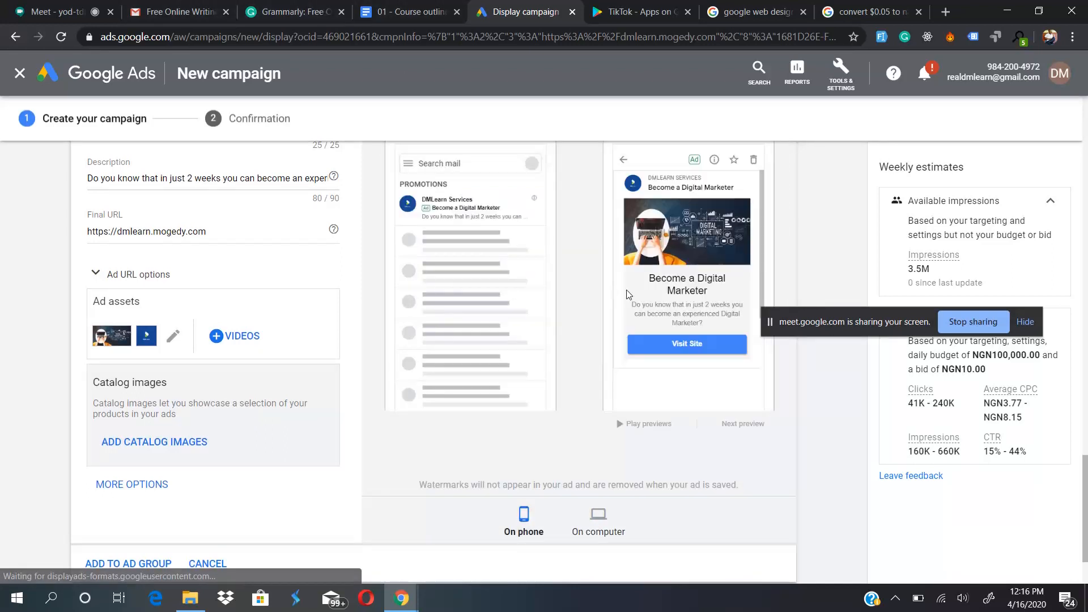
{"action": "scroll", "coordinate": [627, 294], "scroll_direction": "up", "scroll_amount": 2}
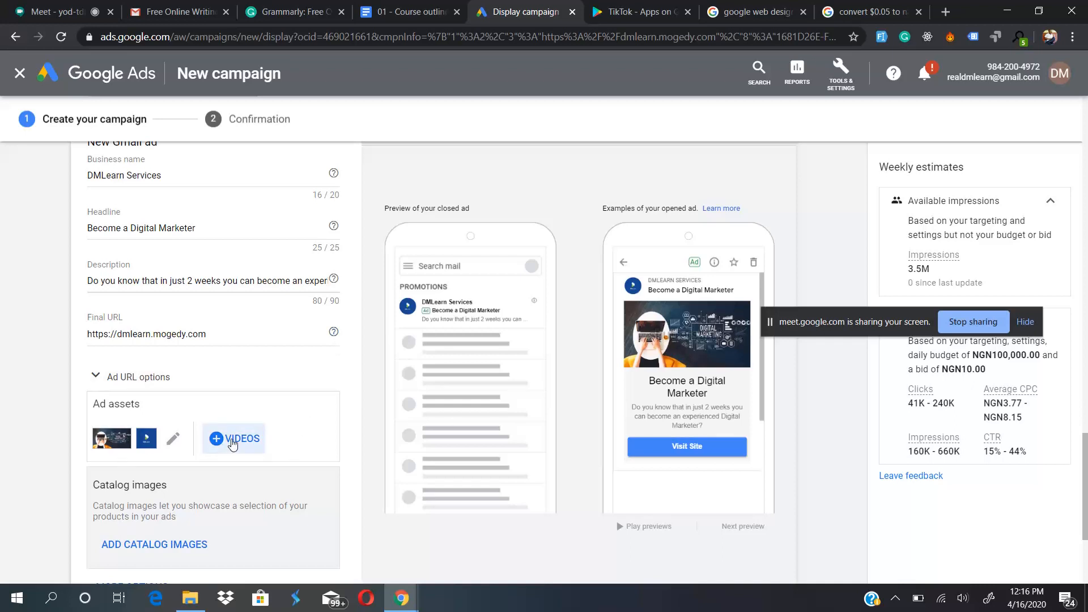
- Look at the YouTube video chooser and the catalog images' website scan and upload options, closing both without adding anything
{"action": "left_click", "coordinate": [232, 439]}
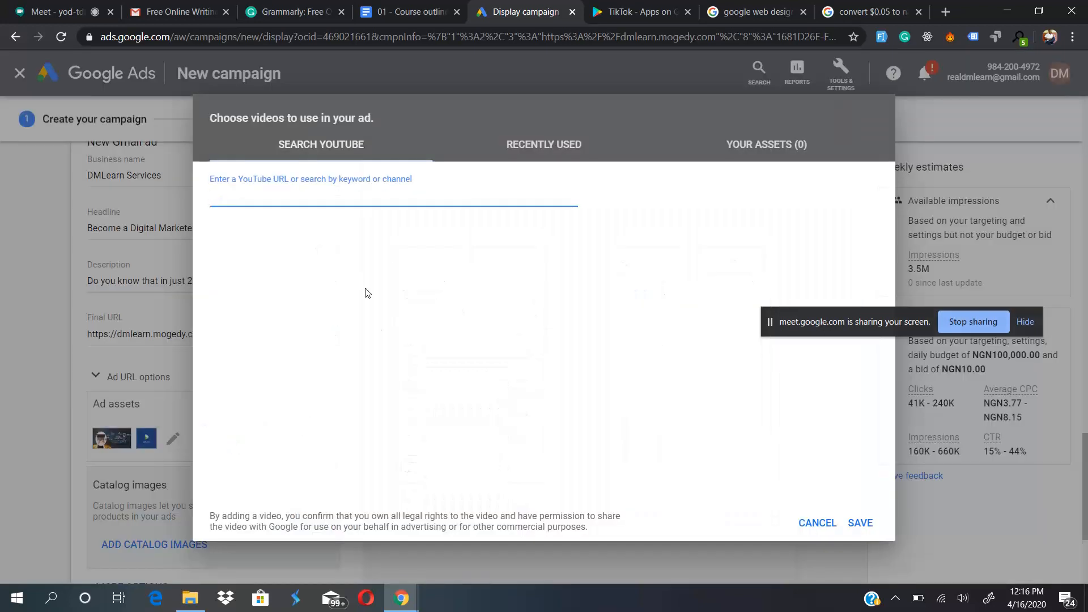
{"action": "left_click", "coordinate": [800, 522]}
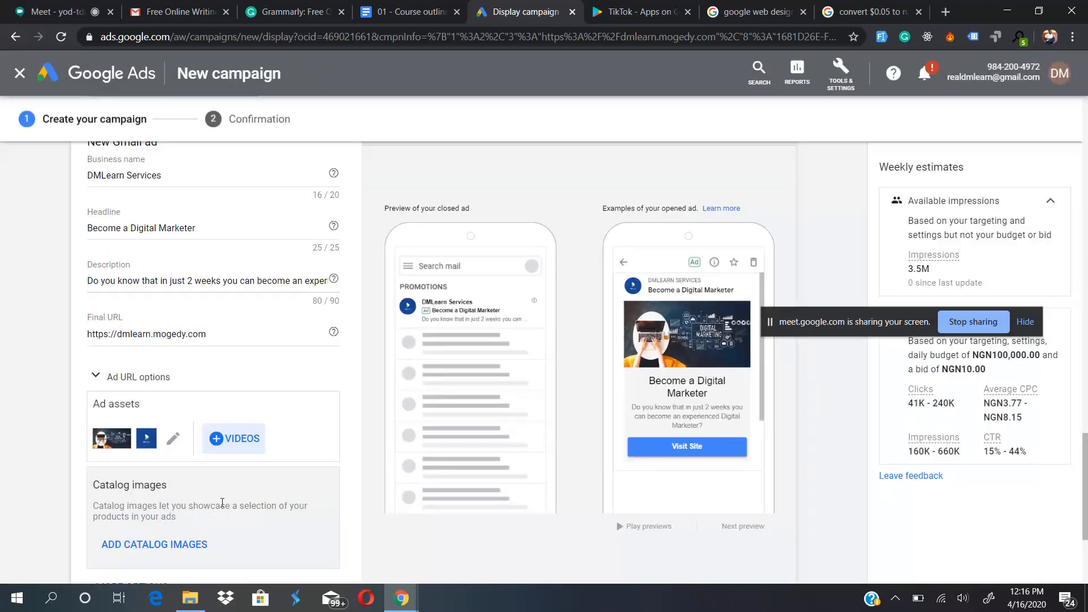
{"action": "scroll", "coordinate": [222, 503], "scroll_direction": "down", "scroll_amount": 2}
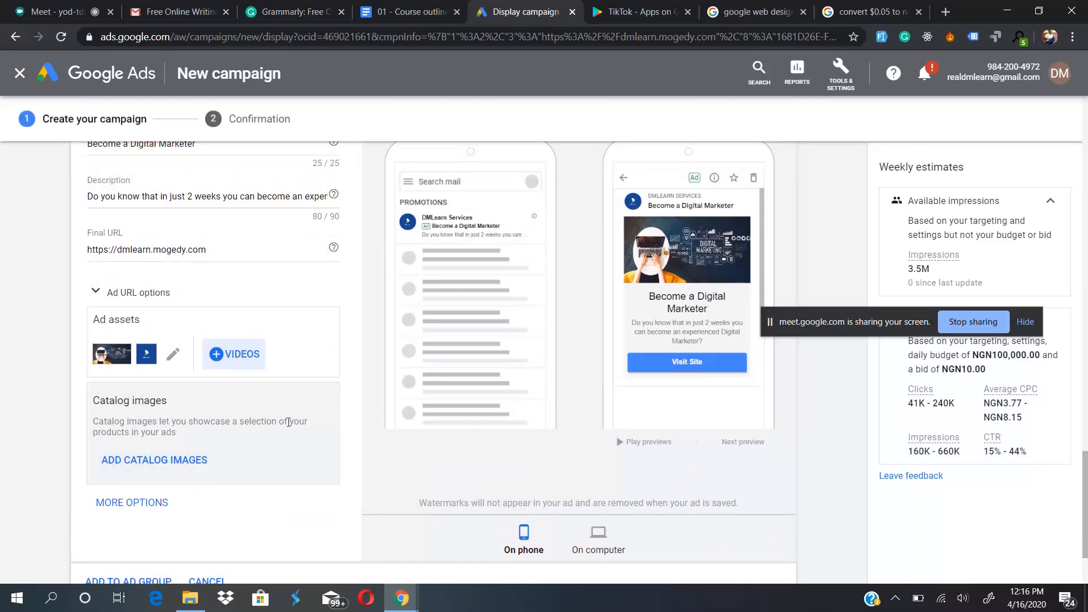
{"action": "left_click", "coordinate": [162, 461]}
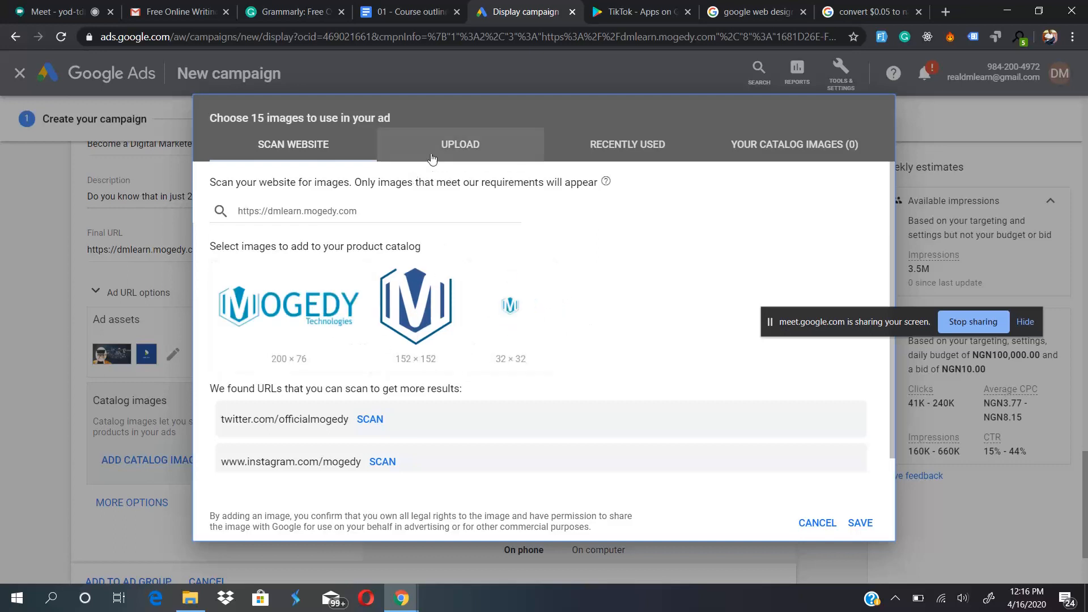
{"action": "left_click", "coordinate": [453, 146]}
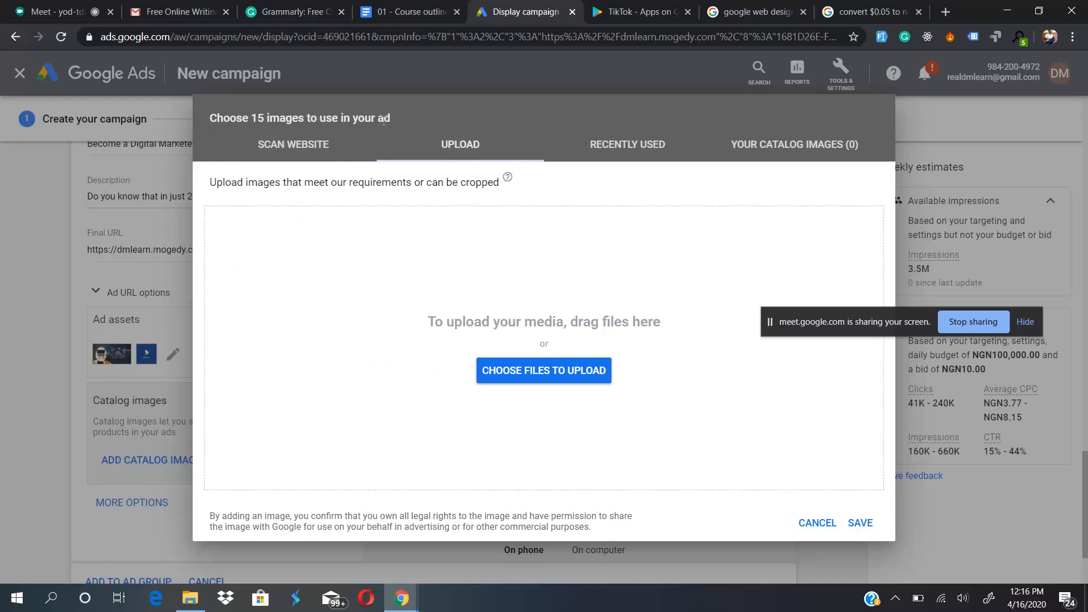
{"action": "left_click", "coordinate": [816, 523]}
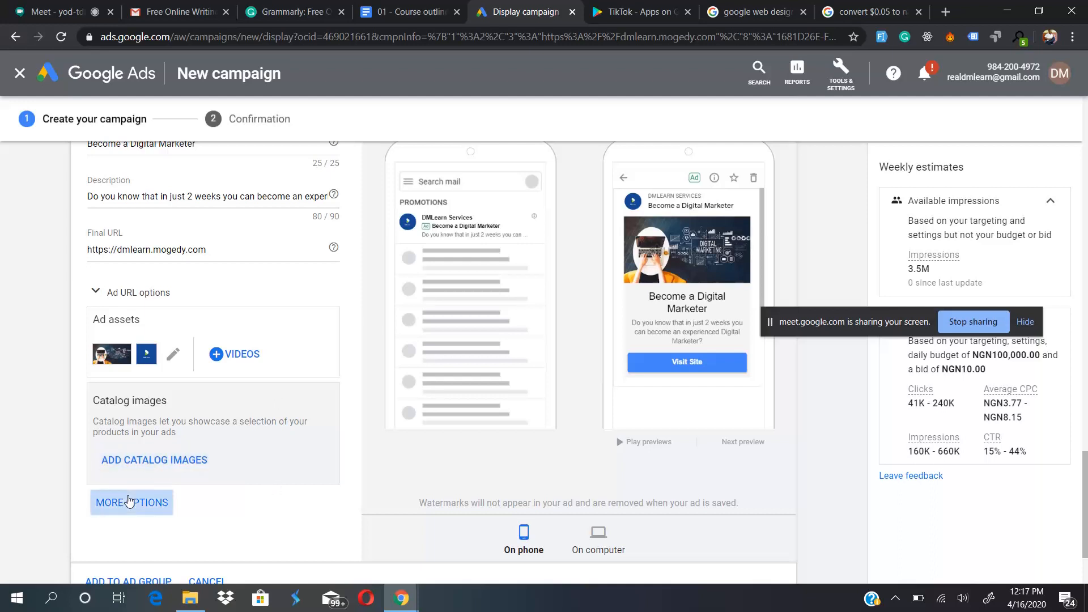
- Add a custom teaser to the Gmail ad and enter "Testing subject" as its subject line
{"action": "left_click", "coordinate": [130, 502]}
{"action": "scroll", "coordinate": [255, 425], "scroll_direction": "down", "scroll_amount": 1}
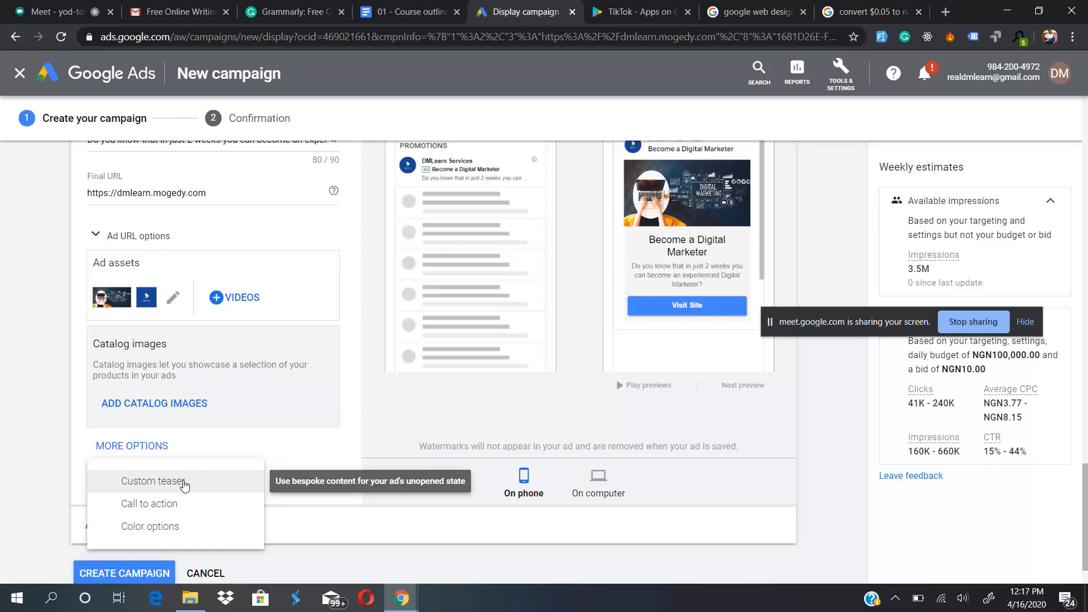
{"action": "left_click", "coordinate": [184, 485]}
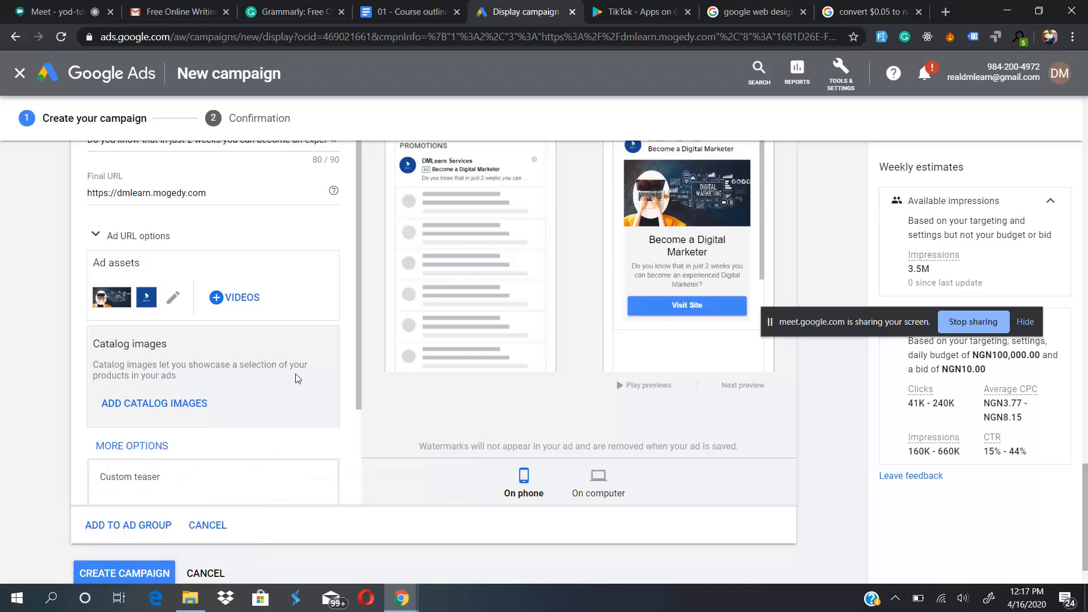
{"action": "scroll", "coordinate": [298, 377], "scroll_direction": "down", "scroll_amount": 1}
{"action": "scroll", "coordinate": [299, 377], "scroll_direction": "down", "scroll_amount": 2}
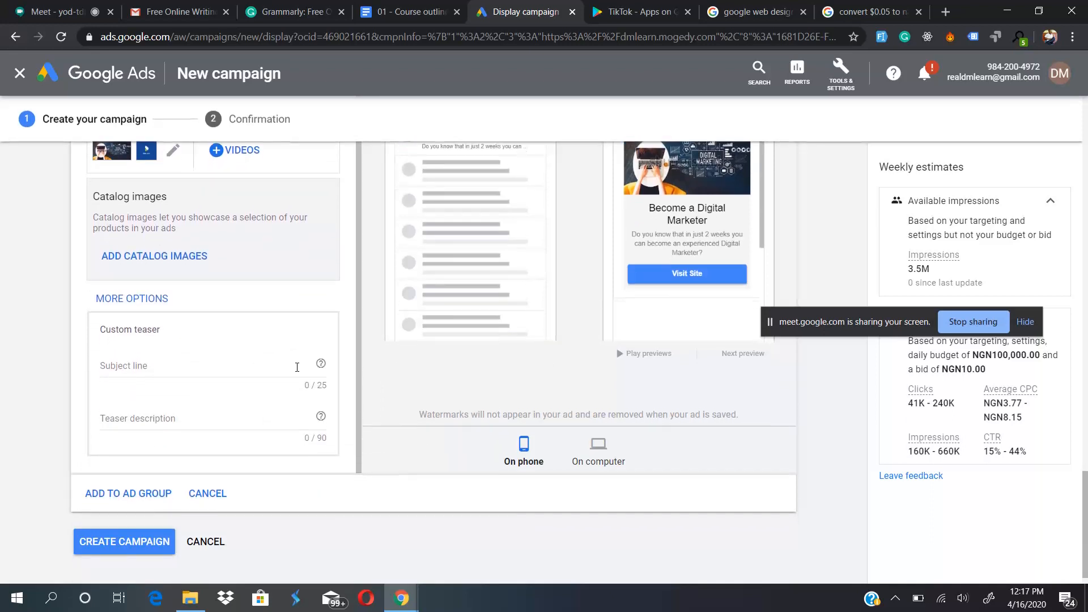
{"action": "scroll", "coordinate": [432, 289], "scroll_direction": "up", "scroll_amount": 2}
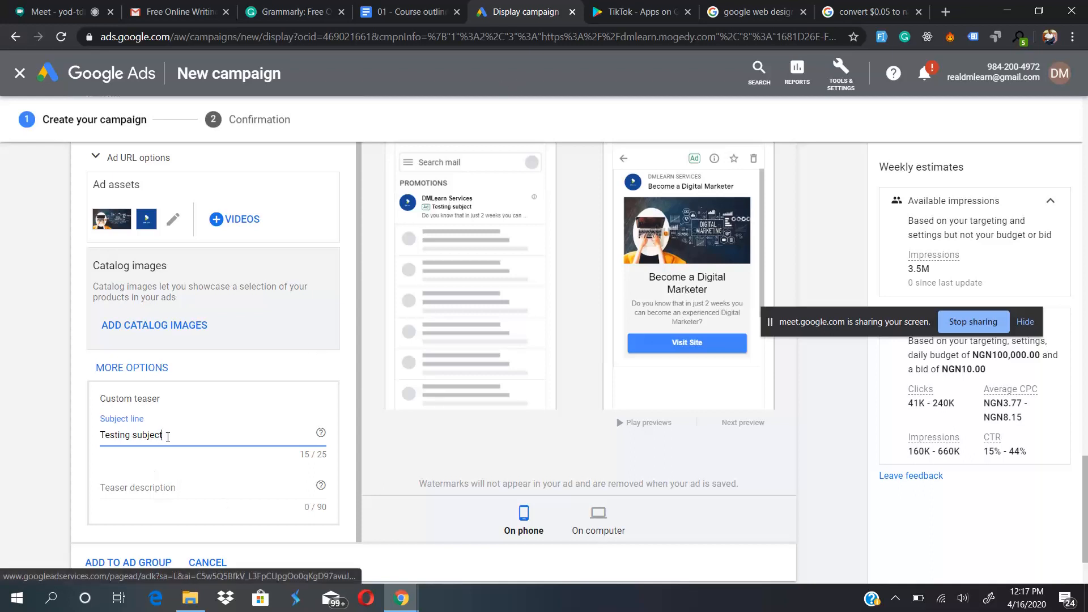
- Clear the teaser's subject line and remove the custom teaser from the Gmail ad
{"action": "triple_click", "coordinate": [176, 436]}
{"action": "key", "text": "BackSpace"}
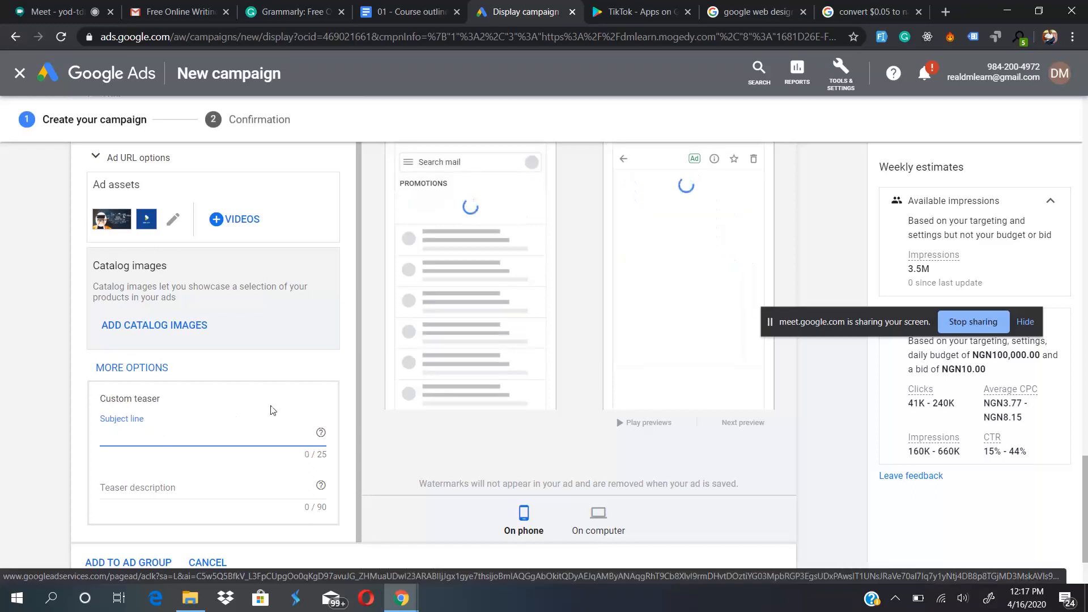
{"action": "left_click", "coordinate": [336, 378]}
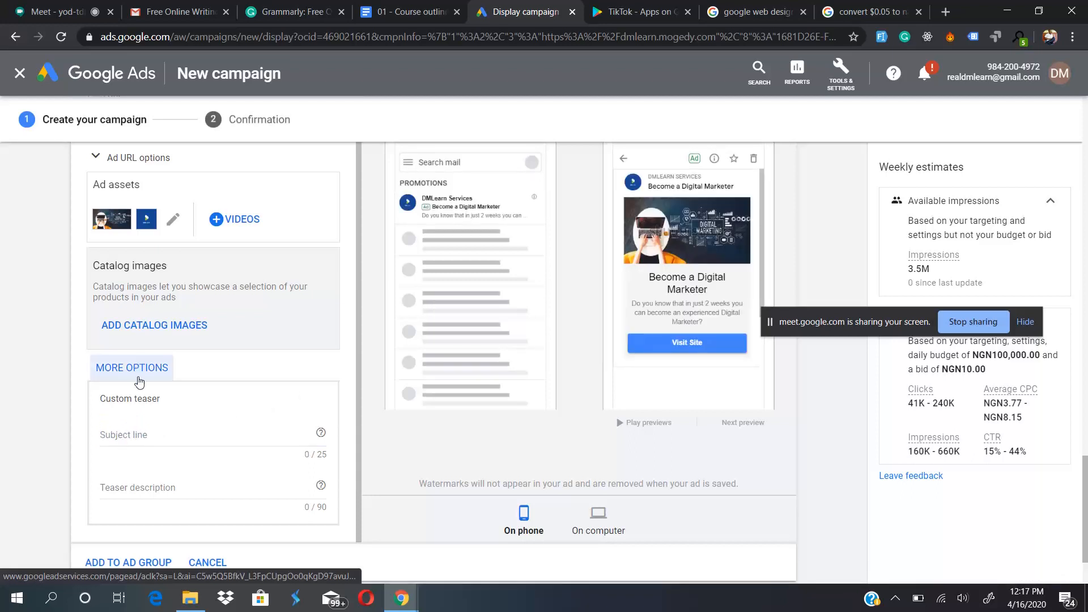
{"action": "left_click", "coordinate": [112, 370]}
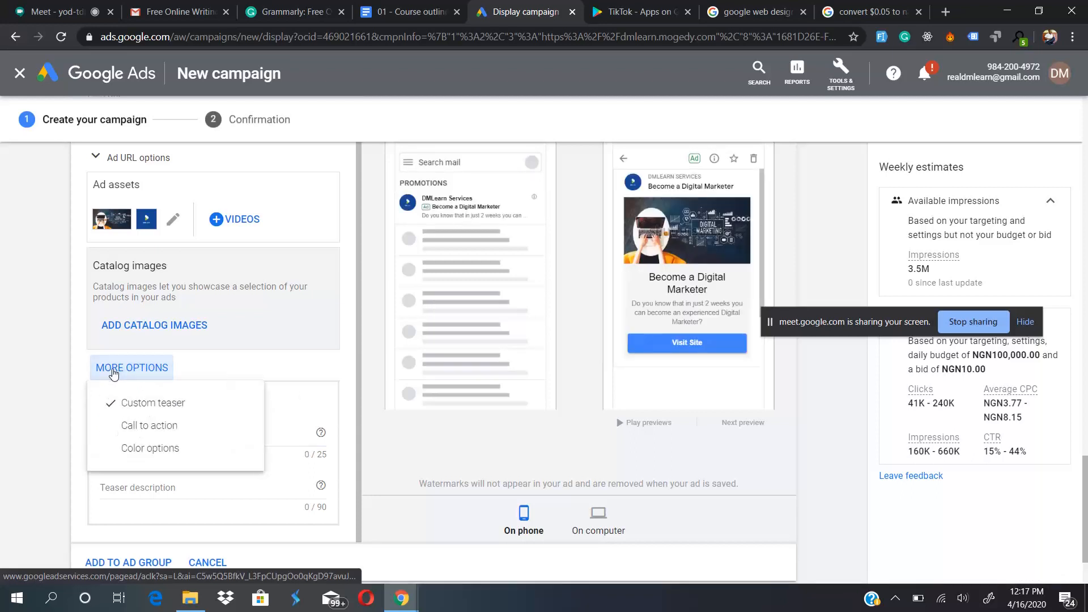
{"action": "left_click", "coordinate": [108, 403]}
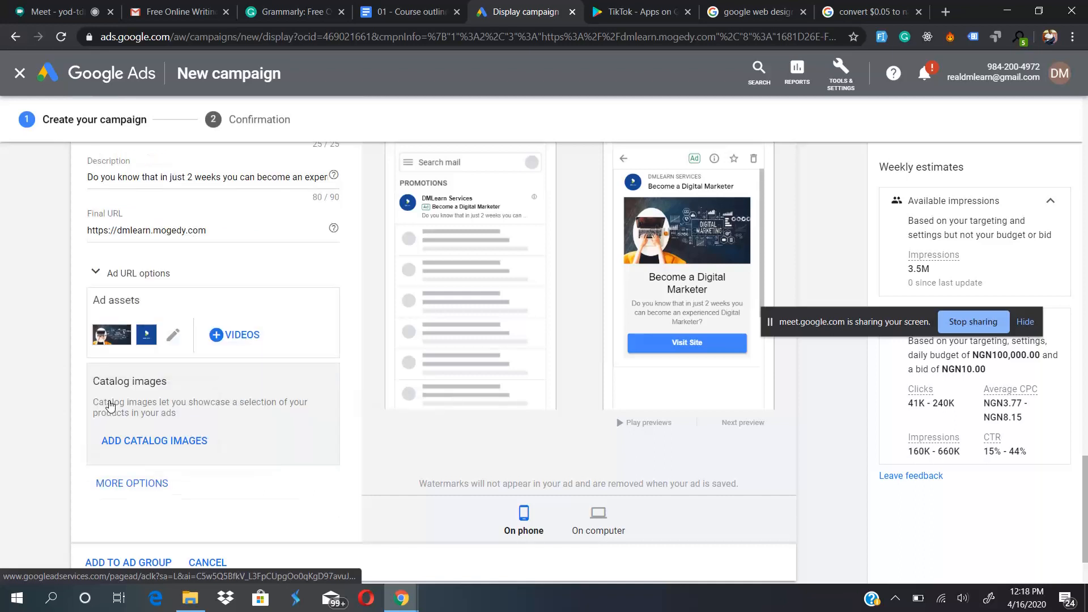
- Add a custom call to action to the Gmail ad and enter "Enroll now" as its text
{"action": "left_click", "coordinate": [132, 486]}
{"action": "scroll", "coordinate": [113, 527], "scroll_direction": "down", "scroll_amount": 2}
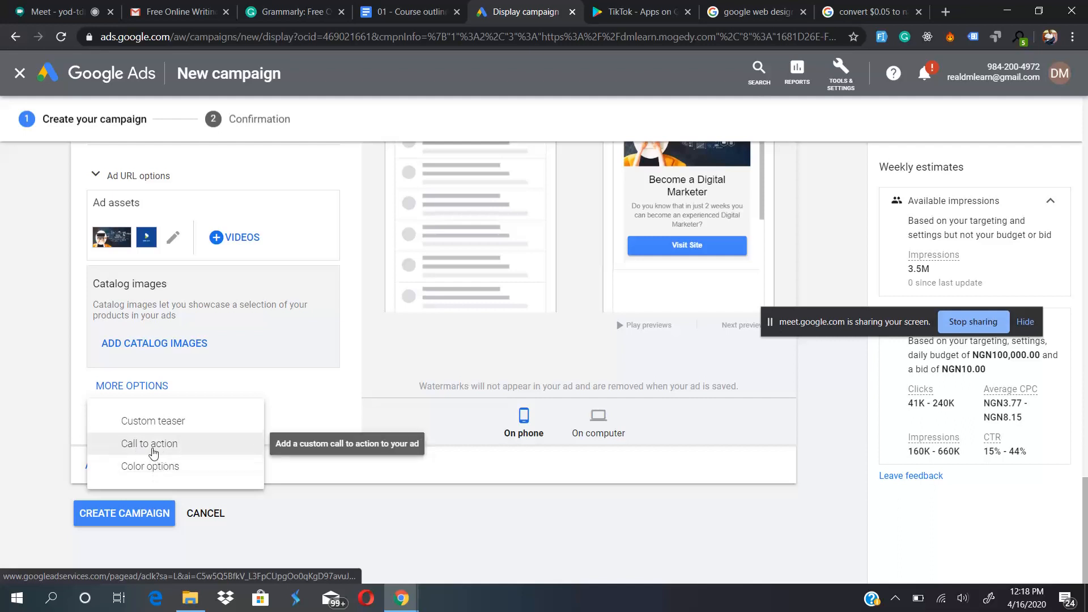
{"action": "left_click", "coordinate": [164, 443]}
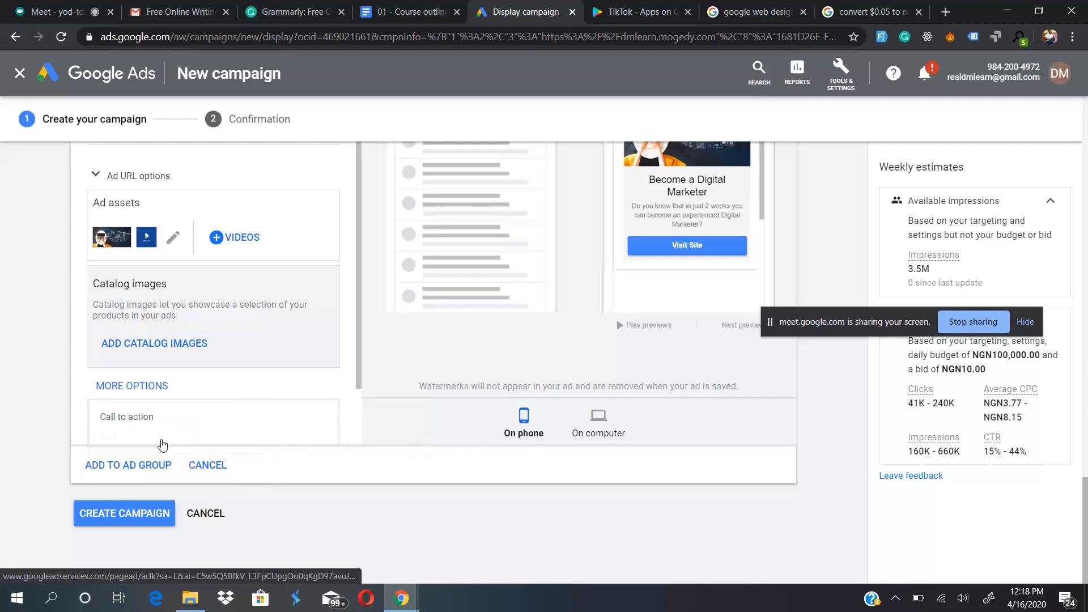
{"action": "scroll", "coordinate": [338, 321], "scroll_direction": "down", "scroll_amount": 3}
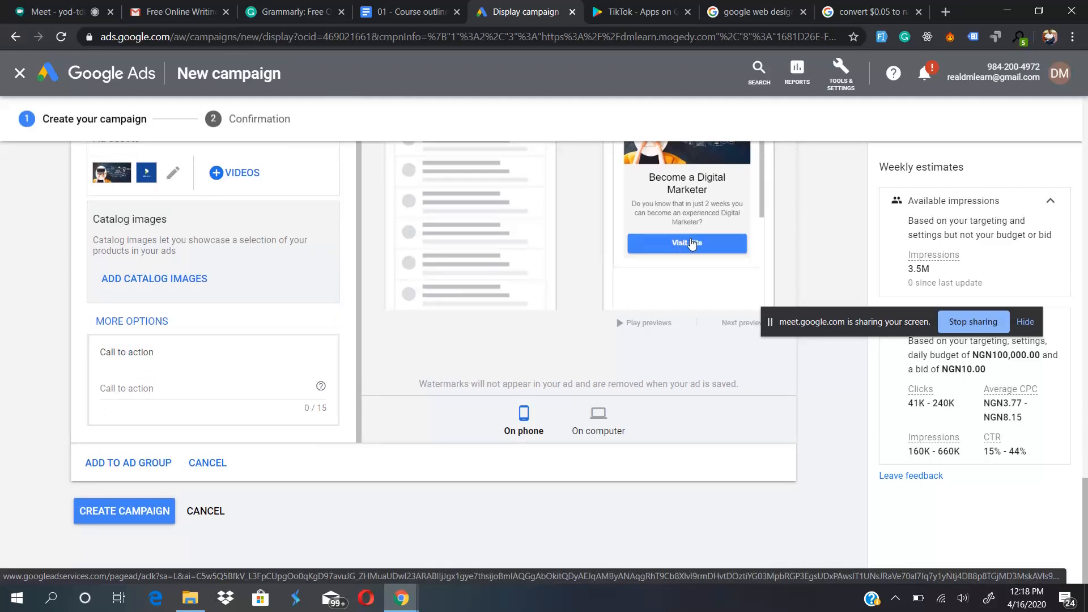
{"action": "left_click", "coordinate": [202, 388]}
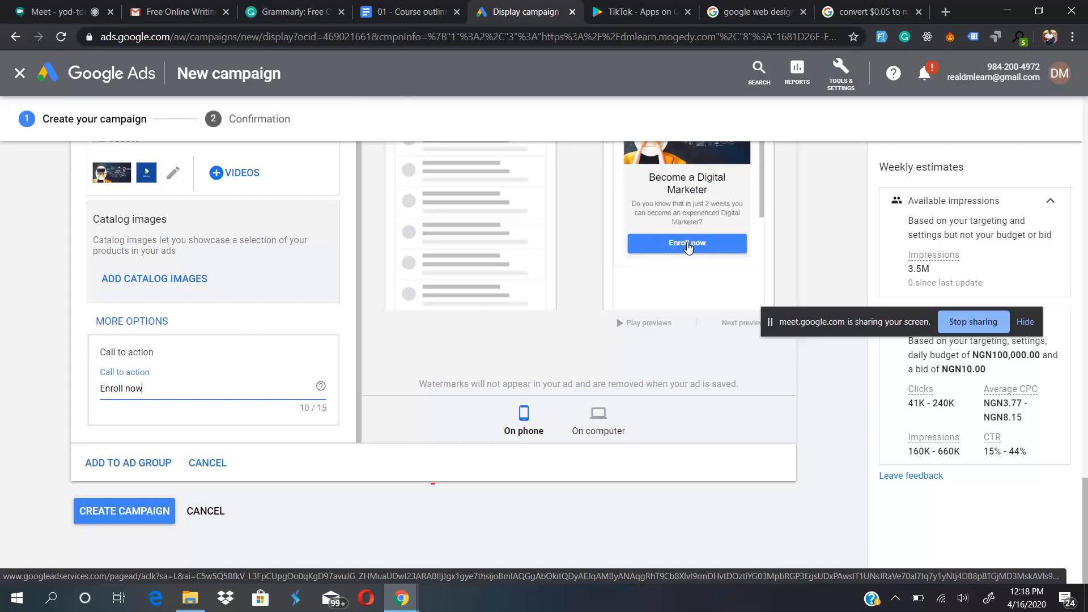
- Check how the new call to action looks in the computer preview and in the phone preview
{"action": "scroll", "coordinate": [602, 376], "scroll_direction": "up", "scroll_amount": 3}
{"action": "scroll", "coordinate": [577, 476], "scroll_direction": "down", "scroll_amount": 3}
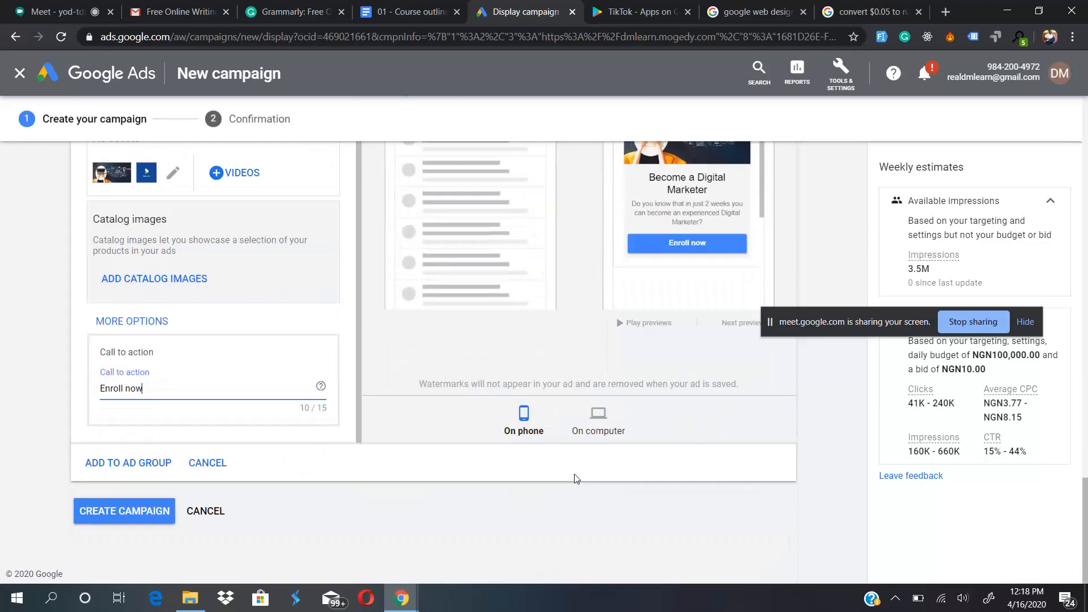
{"action": "left_click", "coordinate": [600, 416]}
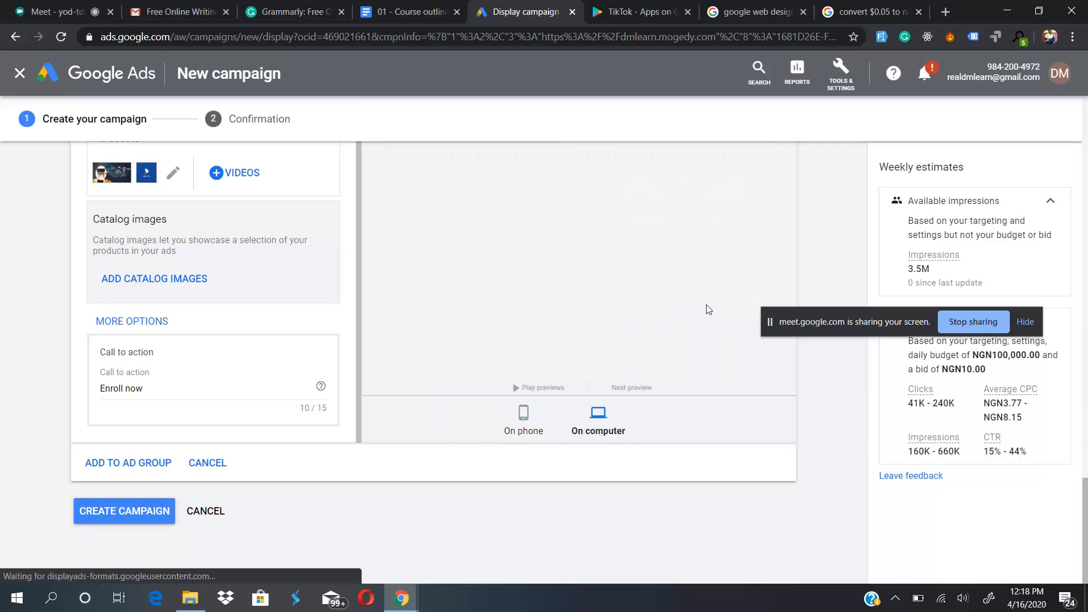
{"action": "scroll", "coordinate": [707, 308], "scroll_direction": "up", "scroll_amount": 4}
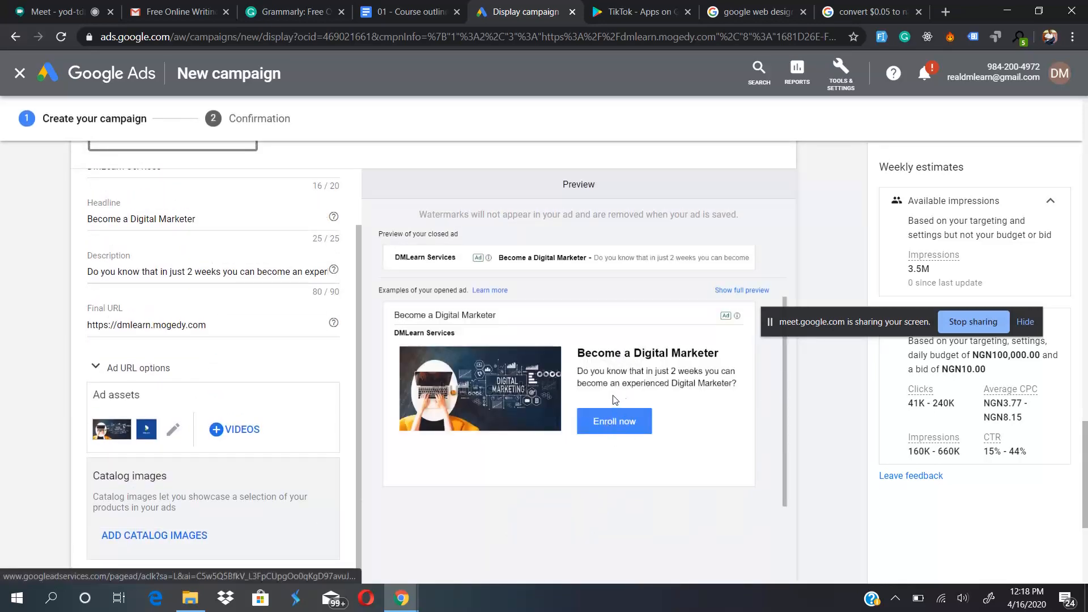
{"action": "scroll", "coordinate": [323, 476], "scroll_direction": "down", "scroll_amount": 2}
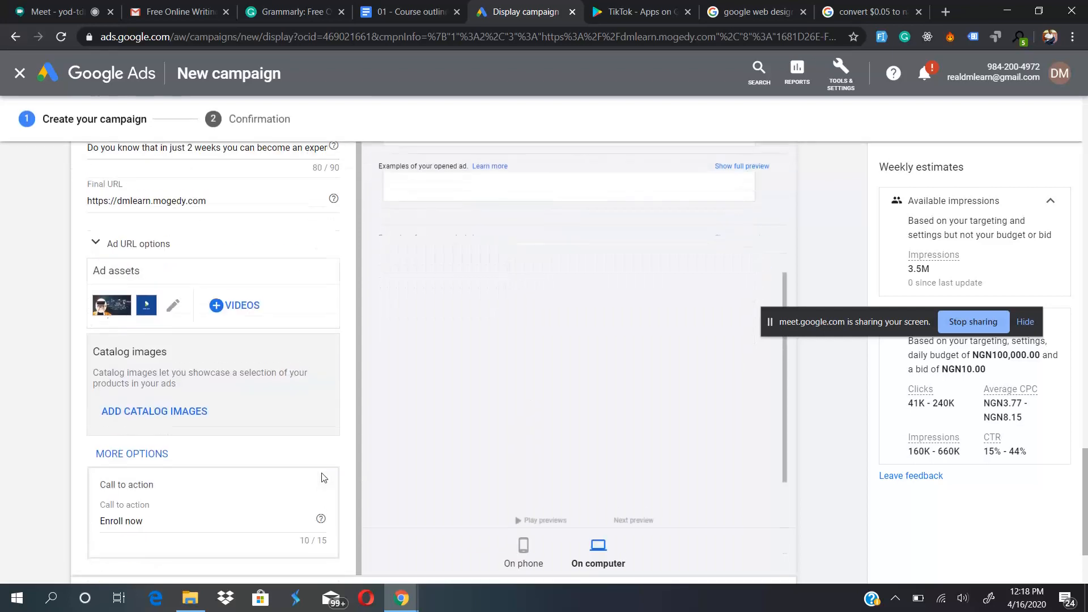
{"action": "left_click", "coordinate": [533, 555]}
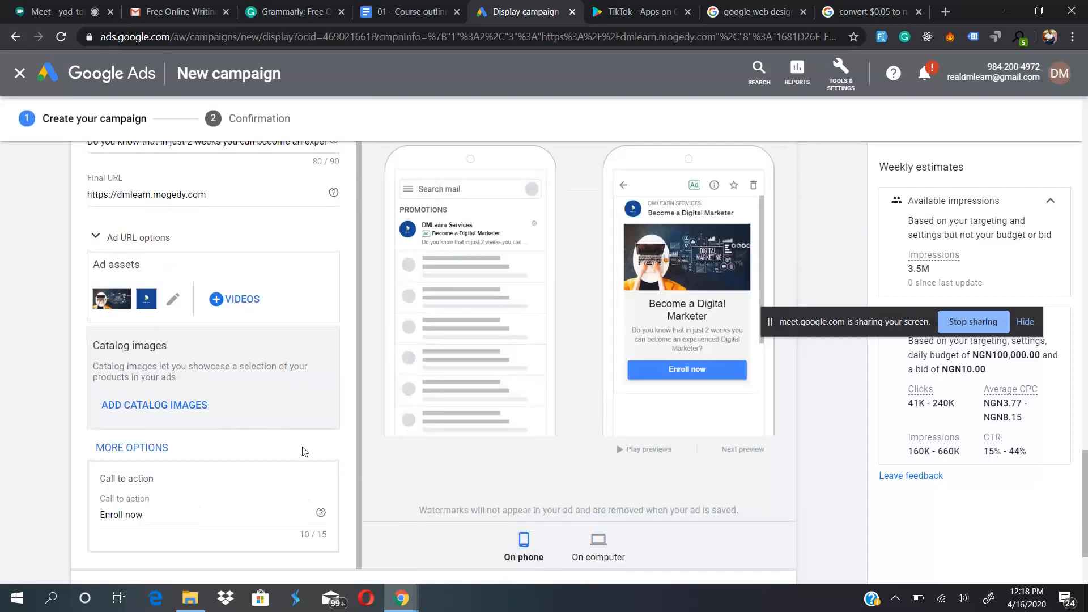
- Change the Gmail ad's call to action text to "Learn more"
{"action": "triple_click", "coordinate": [155, 508]}
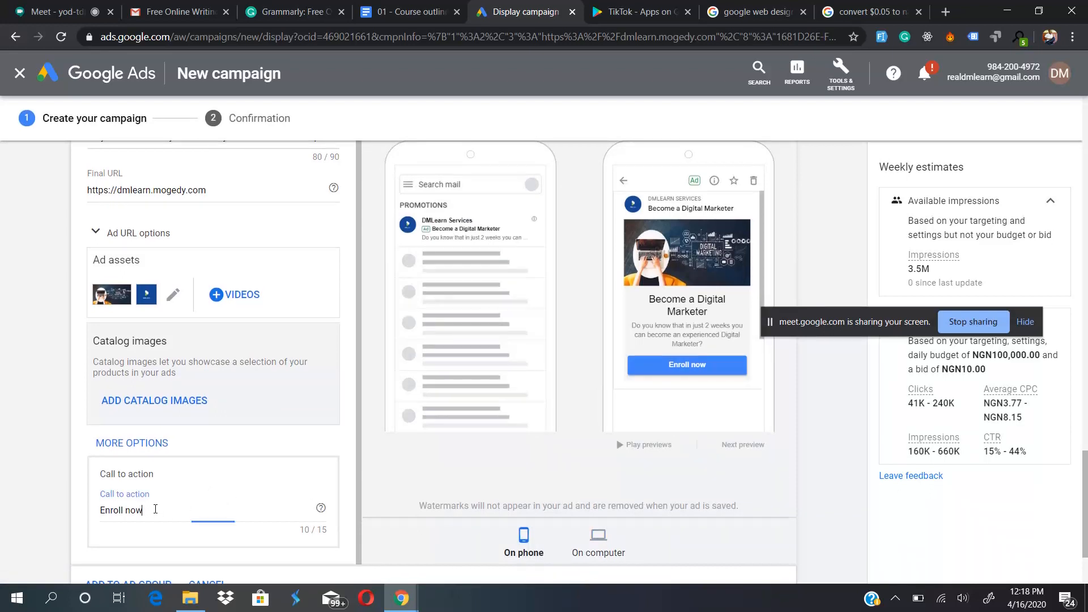
{"action": "key", "text": "BackSpace"}
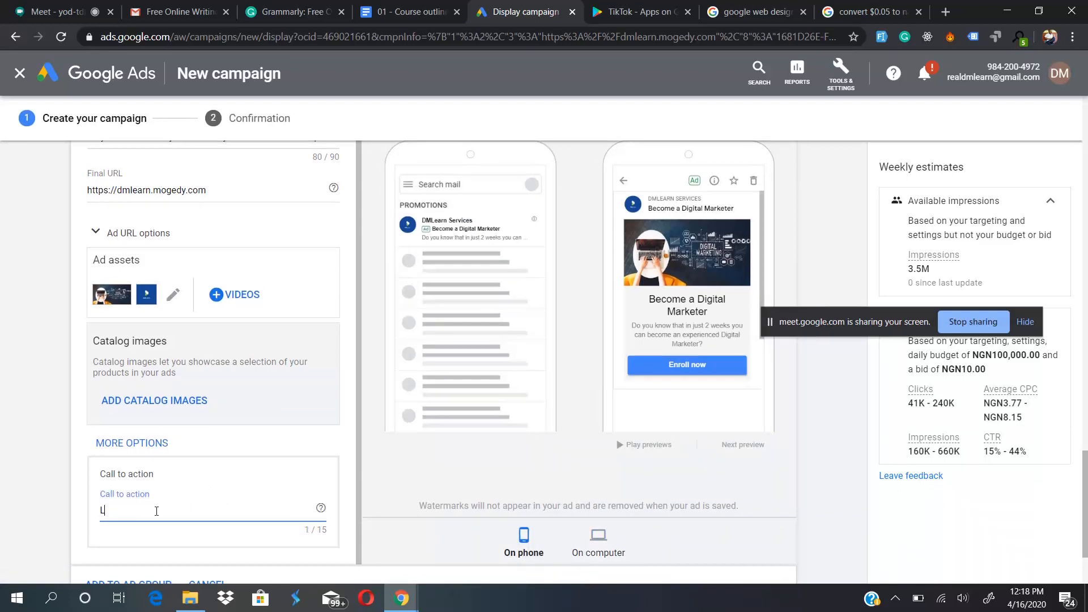
{"action": "type", "text": "LEarn m"}
{"action": "key", "text": "BackSpace"}
{"action": "key", "text": "BackSpace"}
{"action": "key", "text": "BackSpace"}
{"action": "key", "text": "BackSpace"}
{"action": "key", "text": "BackSpace"}
{"action": "key", "text": "BackSpace"}
{"action": "key", "text": "BackSpace"}
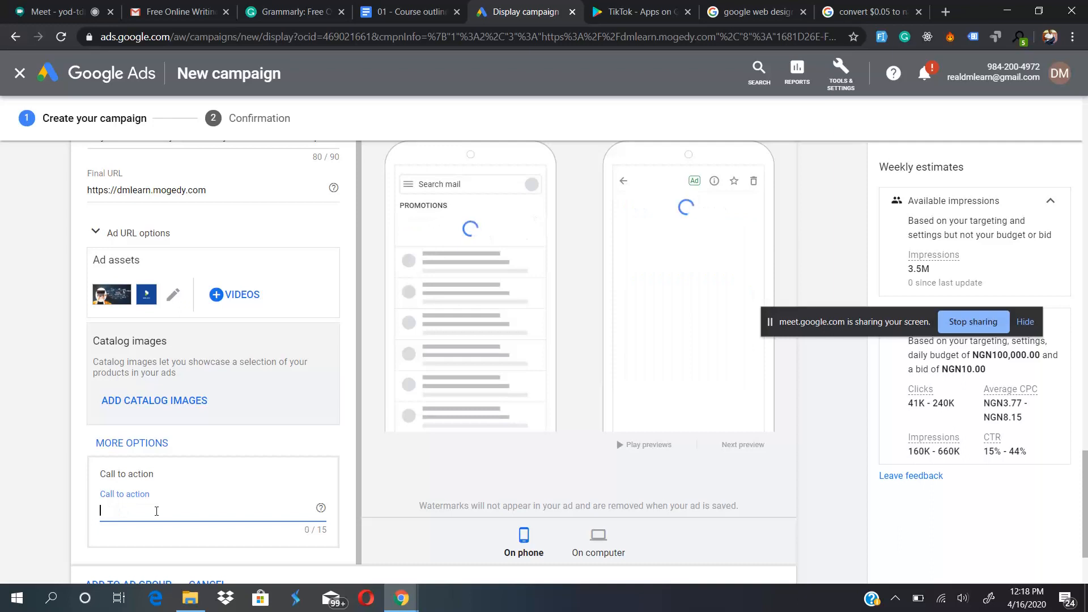
{"action": "type", "text": "Learn more"}
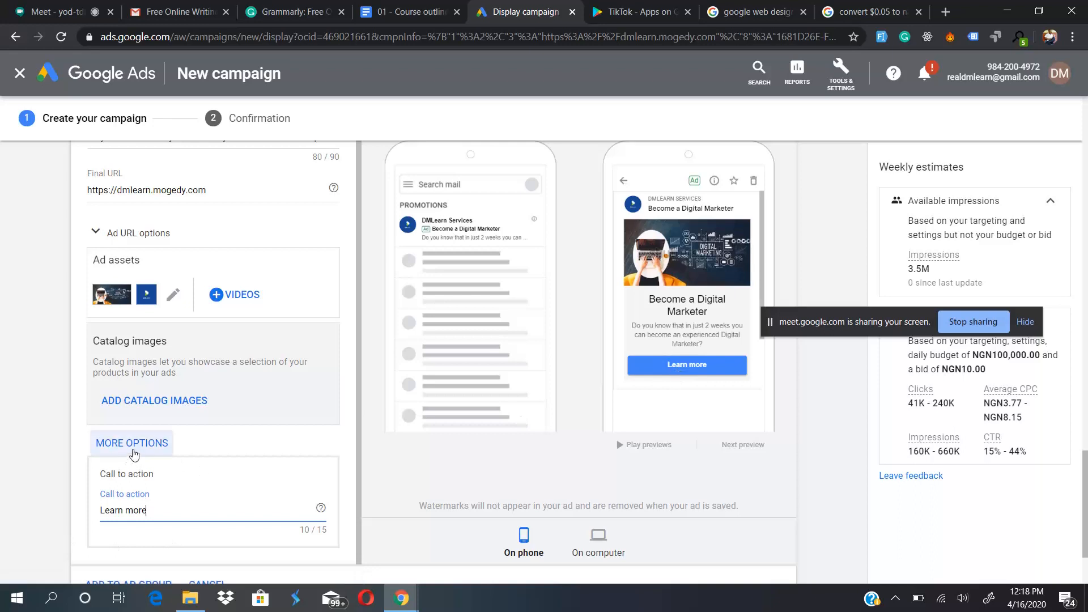
- Add the color options to the Gmail ad and start editing its accent color
{"action": "left_click", "coordinate": [133, 447]}
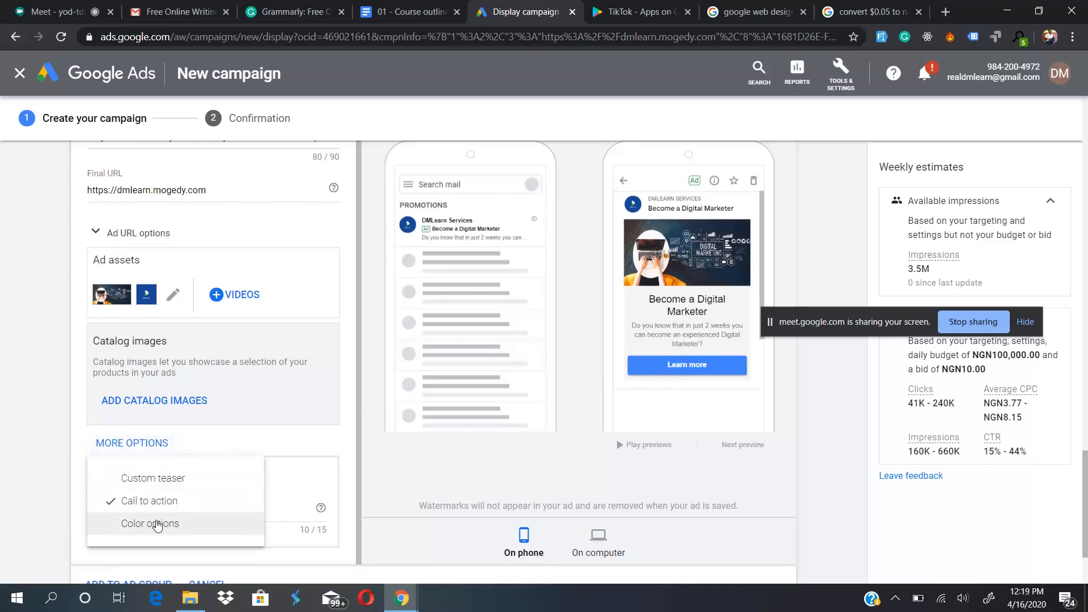
{"action": "left_click", "coordinate": [156, 524]}
{"action": "scroll", "coordinate": [215, 499], "scroll_direction": "down", "scroll_amount": 1}
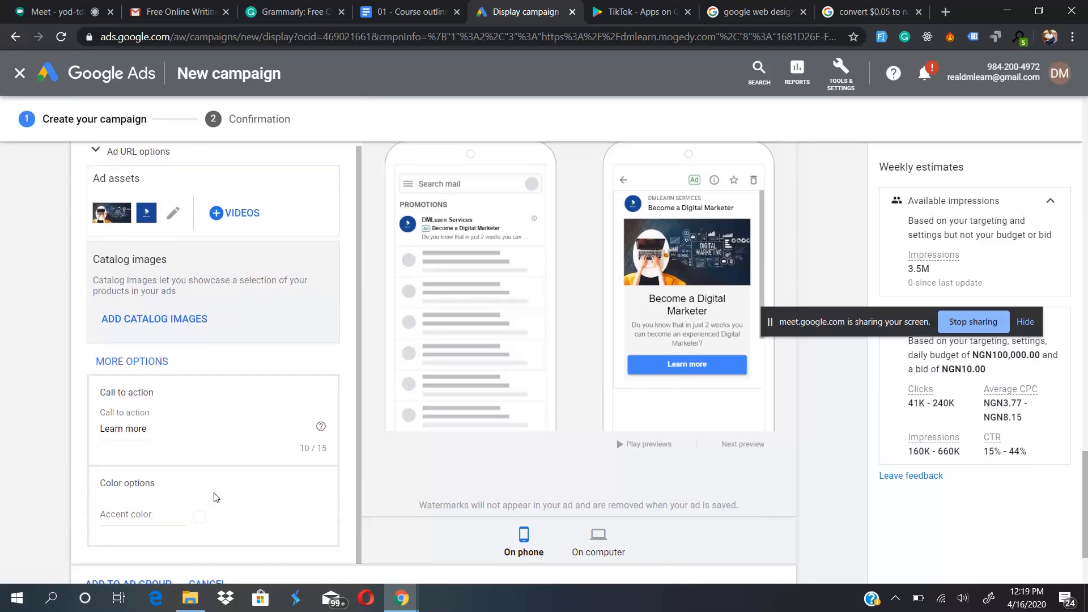
{"action": "scroll", "coordinate": [159, 429], "scroll_direction": "down", "scroll_amount": 2}
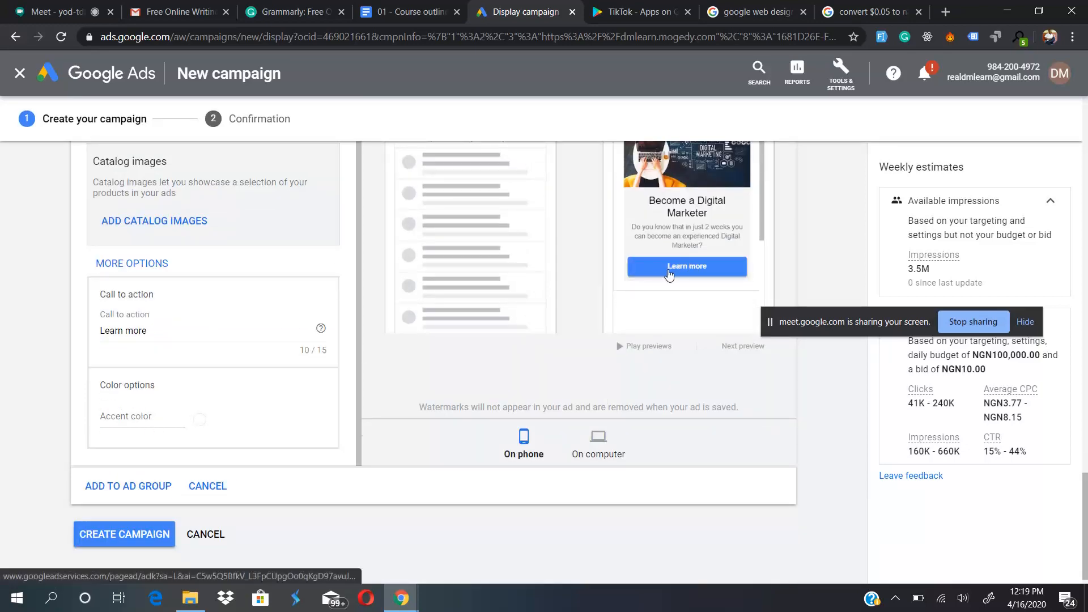
{"action": "scroll", "coordinate": [570, 331], "scroll_direction": "up", "scroll_amount": 10}
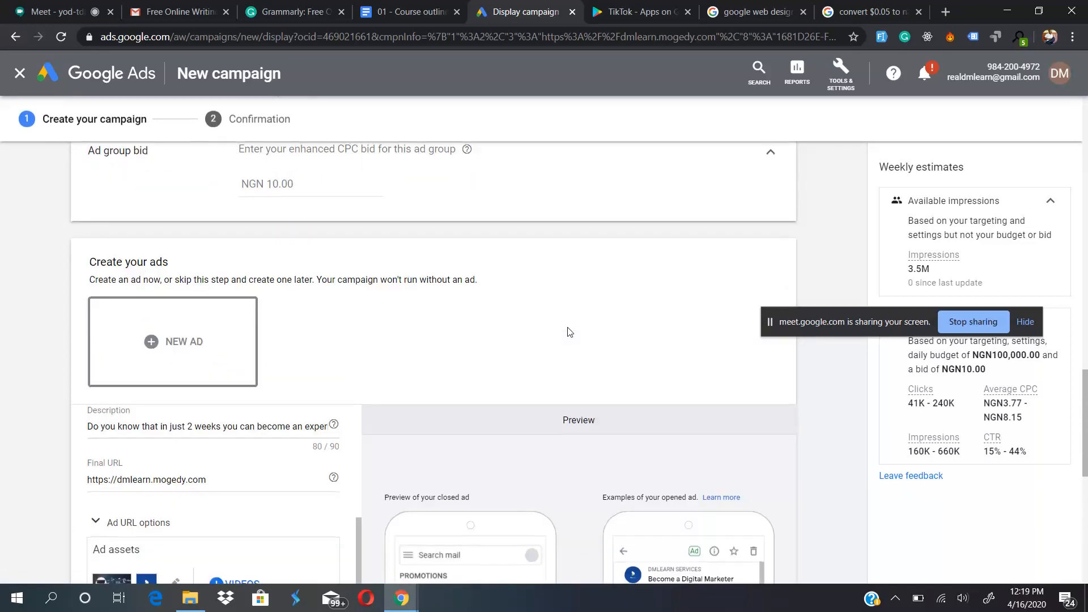
{"action": "scroll", "coordinate": [570, 332], "scroll_direction": "down", "scroll_amount": 4}
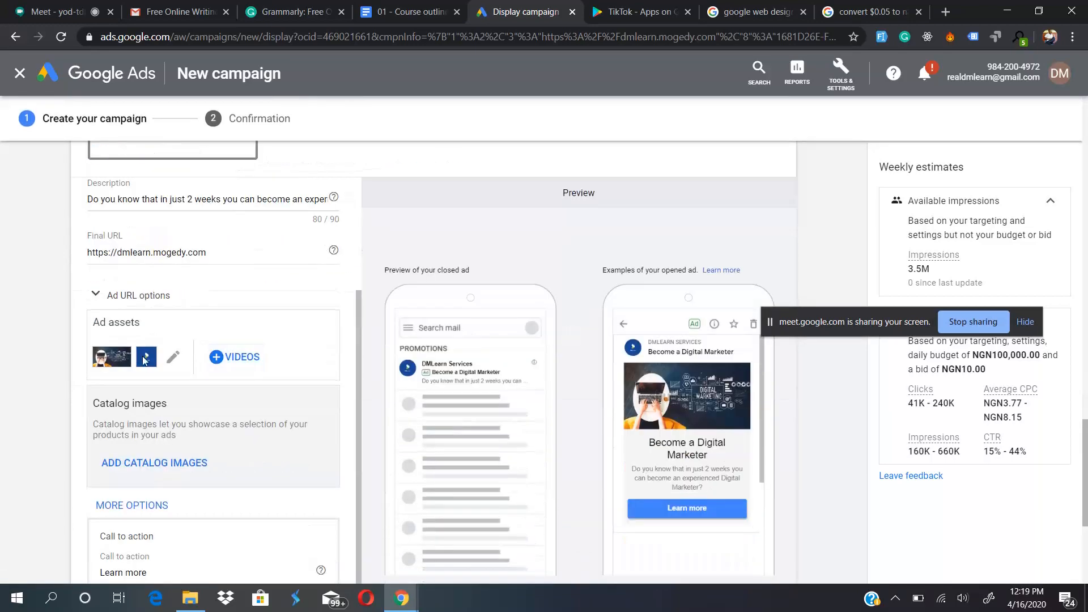
{"action": "scroll", "coordinate": [399, 385], "scroll_direction": "down", "scroll_amount": 3}
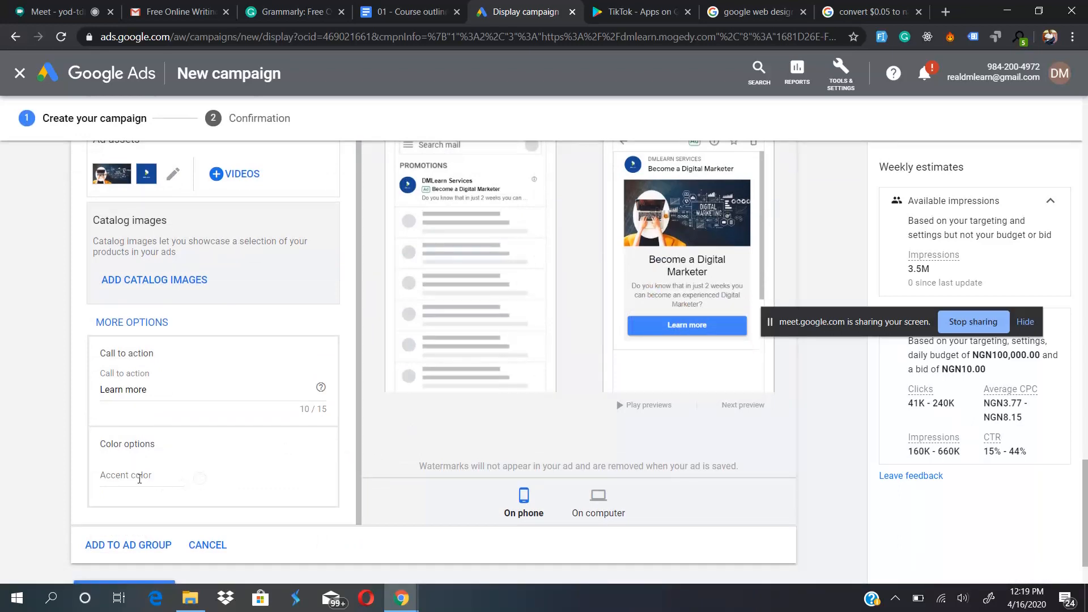
{"action": "left_click", "coordinate": [113, 477]}
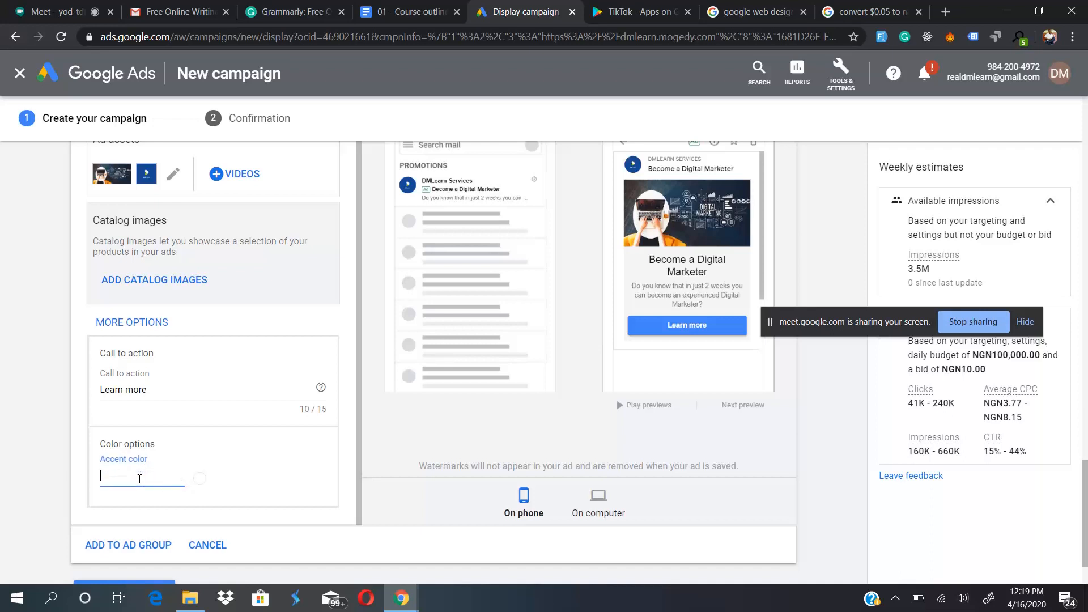
{"action": "left_click", "coordinate": [198, 481]}
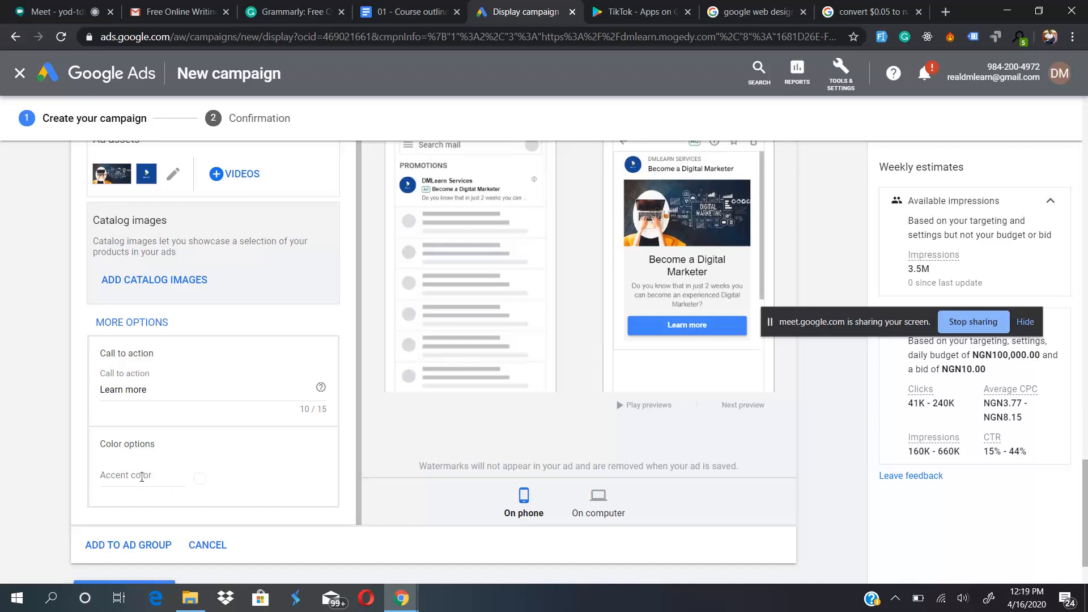
- Search Google for "color picker" in a new browser tab and copy the red hex code #eb4034
{"action": "left_click", "coordinate": [946, 12]}
{"action": "type", "text": "co"}
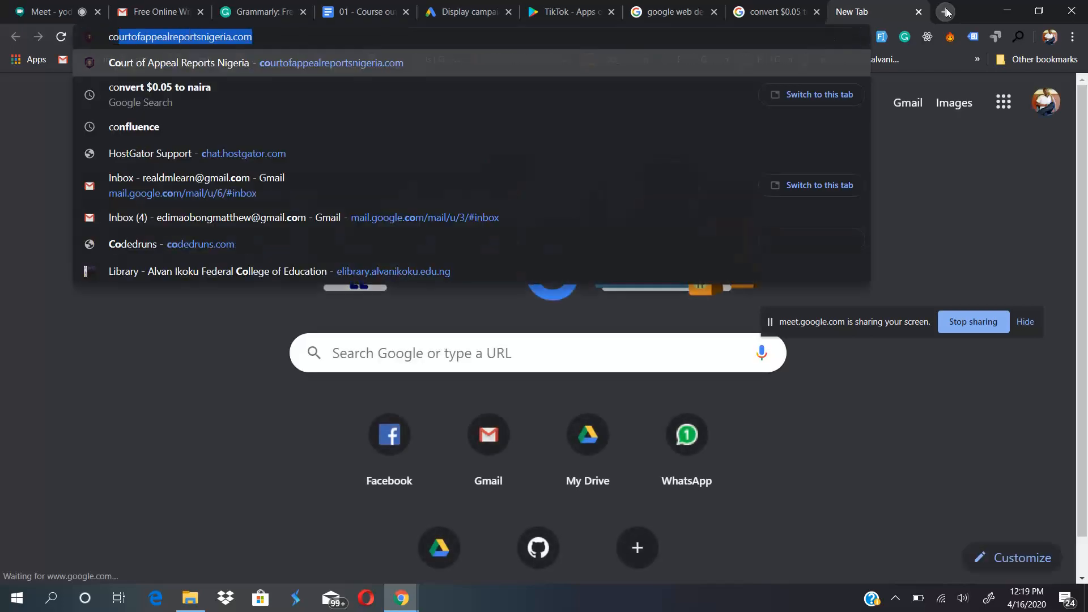
{"action": "type", "text": "lor picker"}
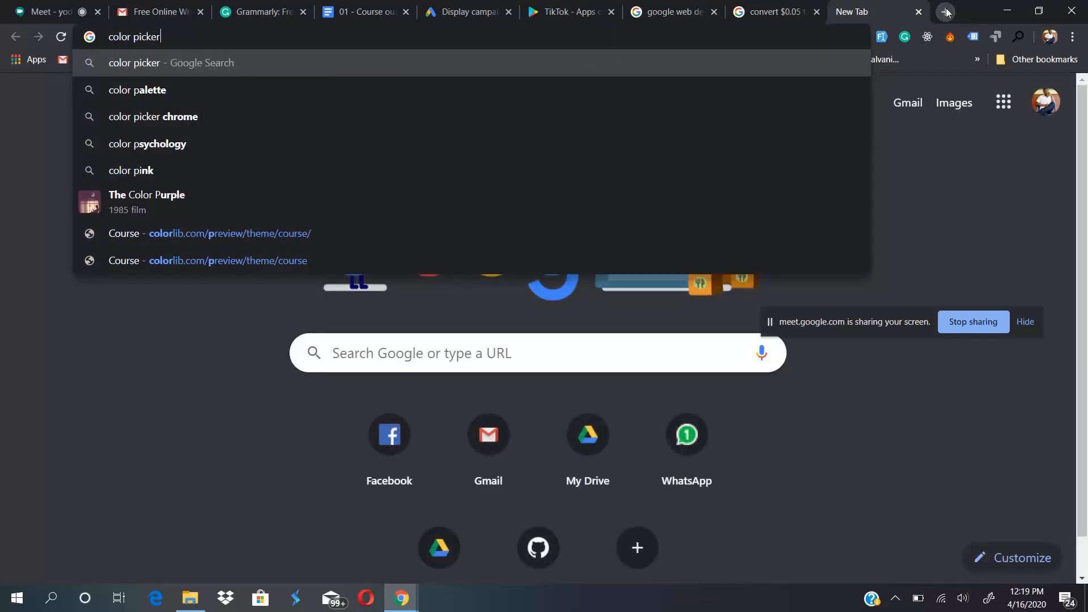
{"action": "key", "text": "Return"}
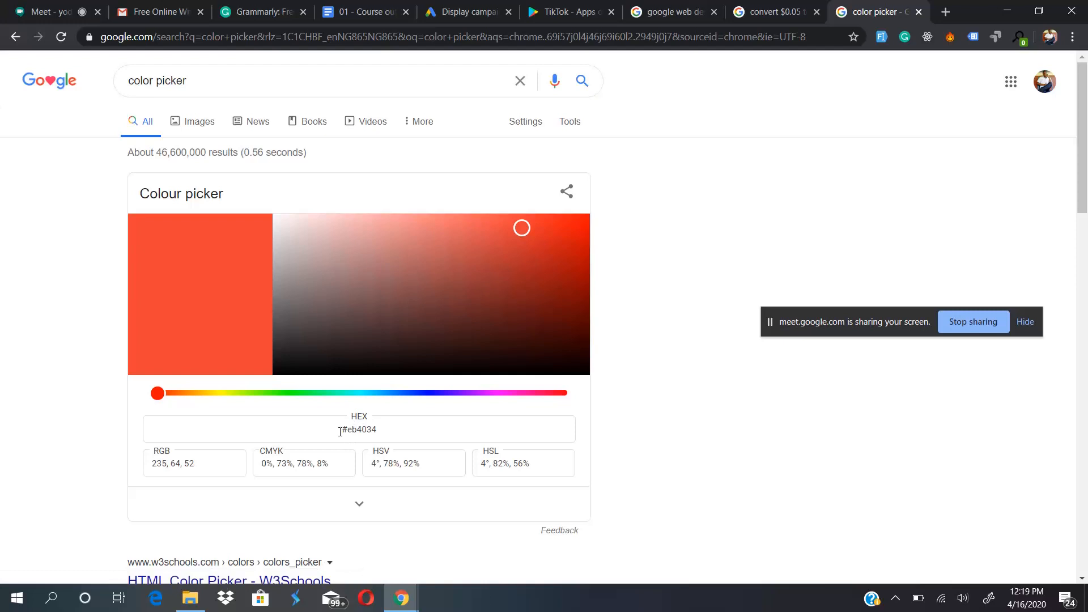
{"action": "left_click_drag", "start_coordinate": [378, 431], "coordinate": [346, 431]}
{"action": "key", "text": "ctrl+c"}
- Switch back to Google Ads and set the Gmail ad's accent color to #eb4034
{"action": "left_click", "coordinate": [470, 11]}
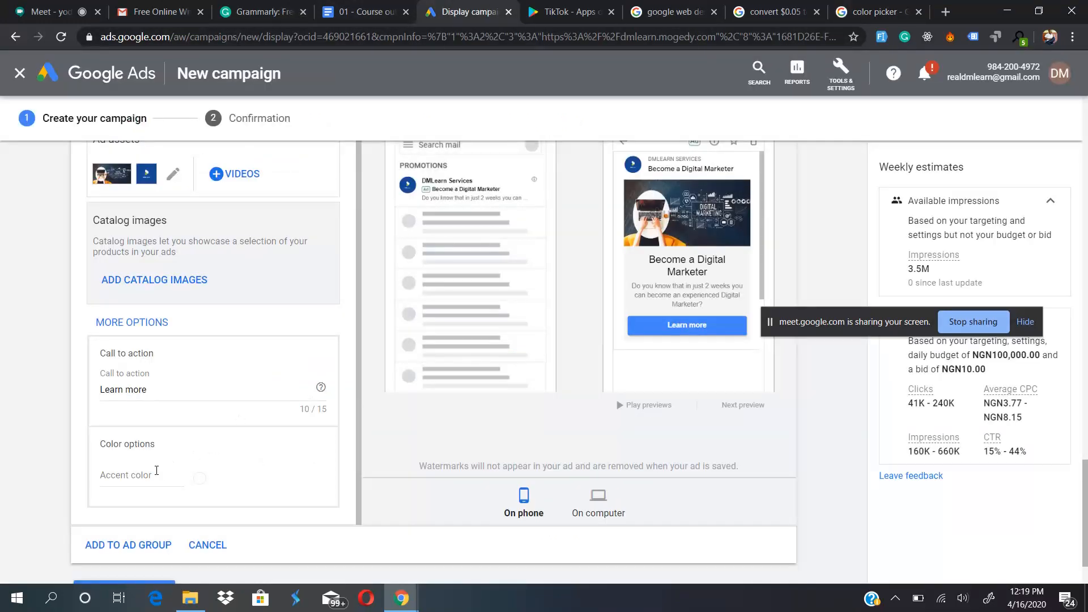
{"action": "left_click", "coordinate": [157, 470]}
{"action": "key", "text": "ctrl+v"}
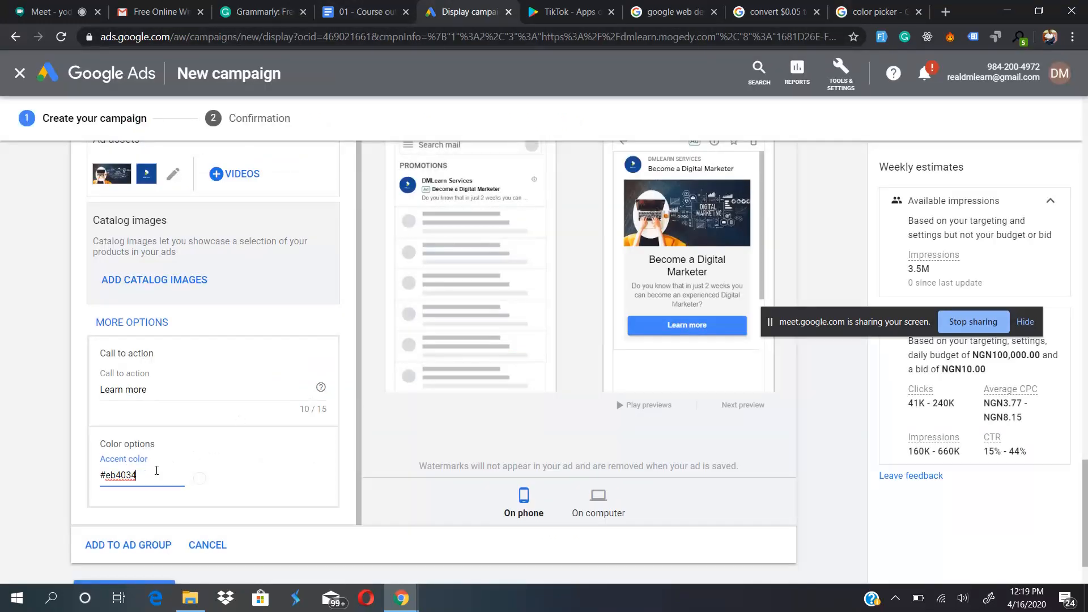
{"action": "left_click", "coordinate": [269, 459]}
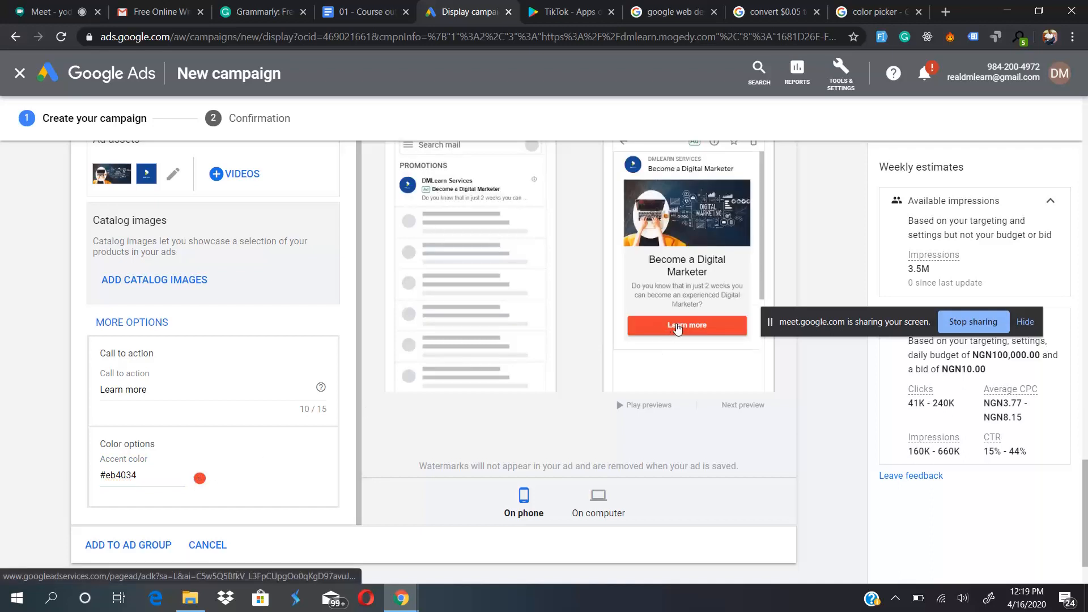
- Return to Google's colour picker, choose the light blue hue #34cdeb and copy its hex code
{"action": "left_click", "coordinate": [829, 17]}
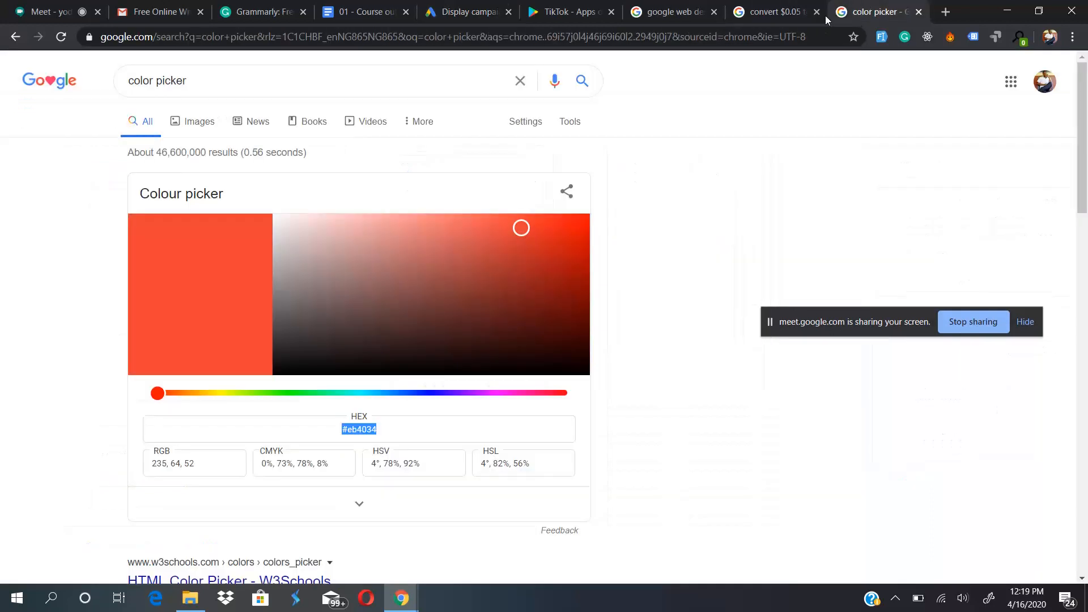
{"action": "left_click", "coordinate": [406, 394]}
{"action": "left_click", "coordinate": [376, 394]}
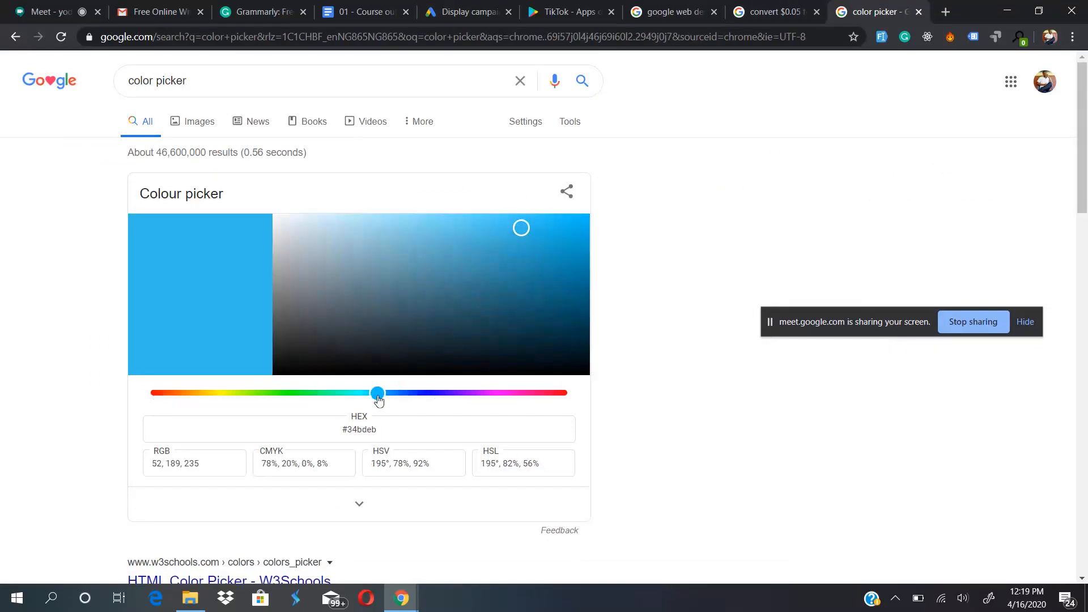
{"action": "left_click", "coordinate": [388, 394]}
{"action": "left_click_drag", "start_coordinate": [388, 395], "coordinate": [376, 396]}
{"action": "left_click_drag", "start_coordinate": [381, 395], "coordinate": [459, 396]}
{"action": "left_click_drag", "start_coordinate": [404, 399], "coordinate": [351, 430]}
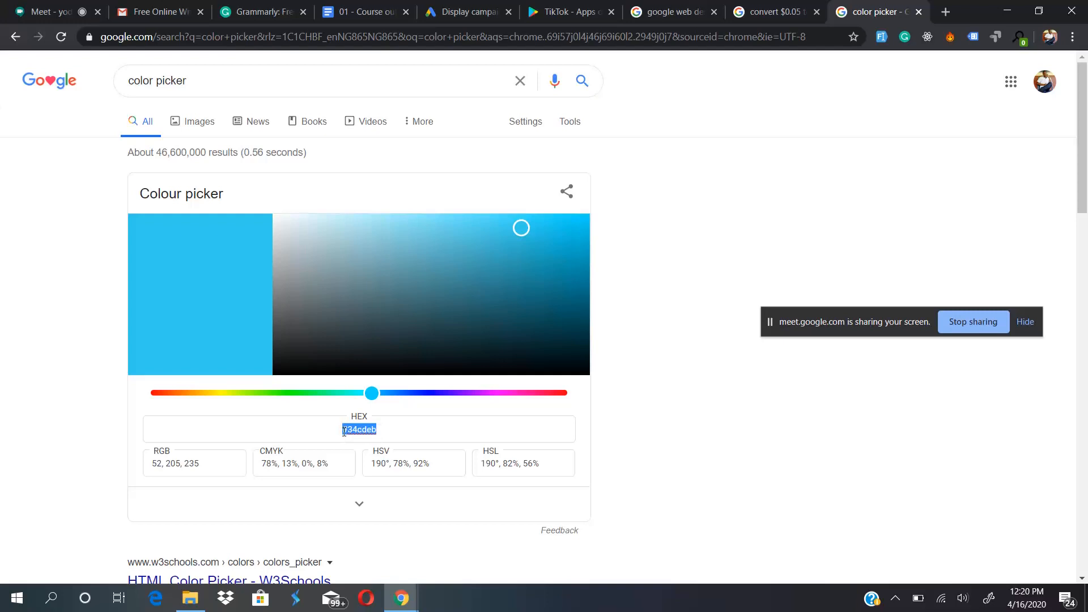
- Switch back to Google Ads and replace the Gmail ad's accent color with #34cdeb
{"action": "left_click", "coordinate": [374, 4]}
{"action": "left_click", "coordinate": [424, 5]}
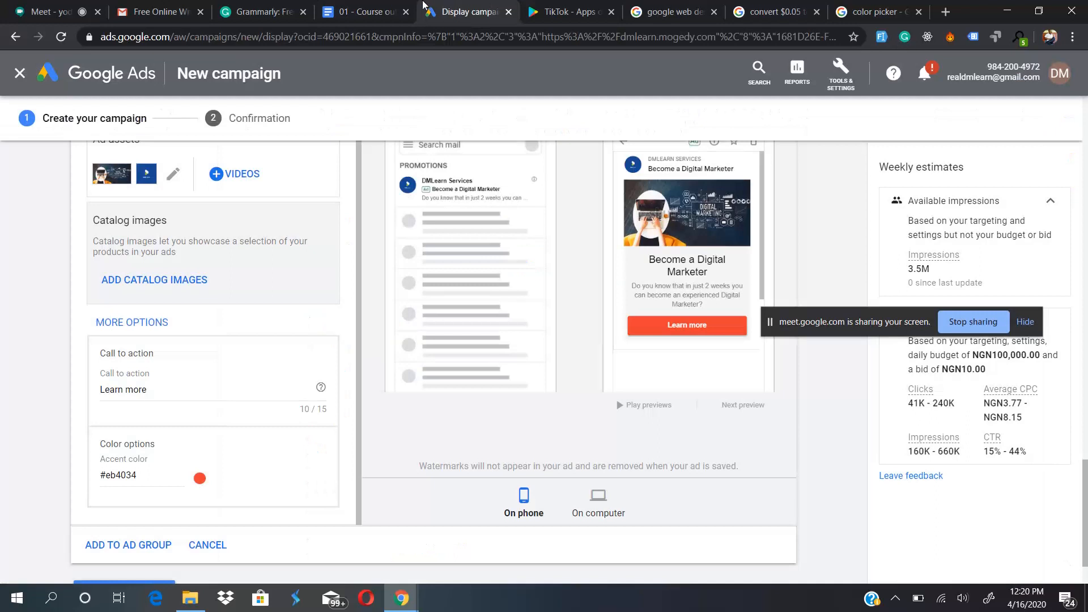
{"action": "triple_click", "coordinate": [154, 475]}
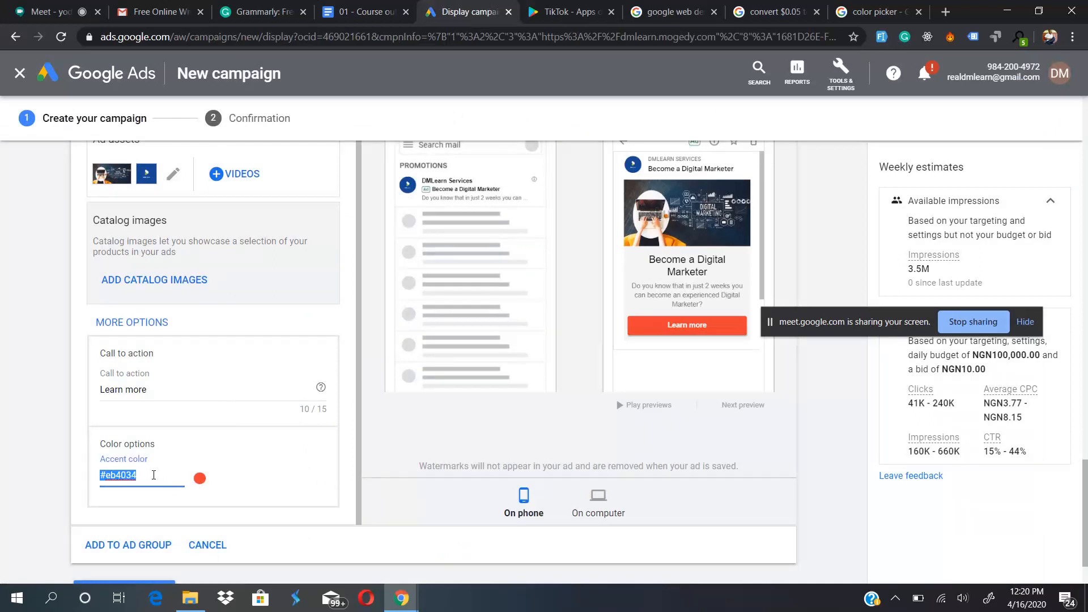
{"action": "type", "text": "#34cdeb"}
{"action": "left_click", "coordinate": [48, 468]}
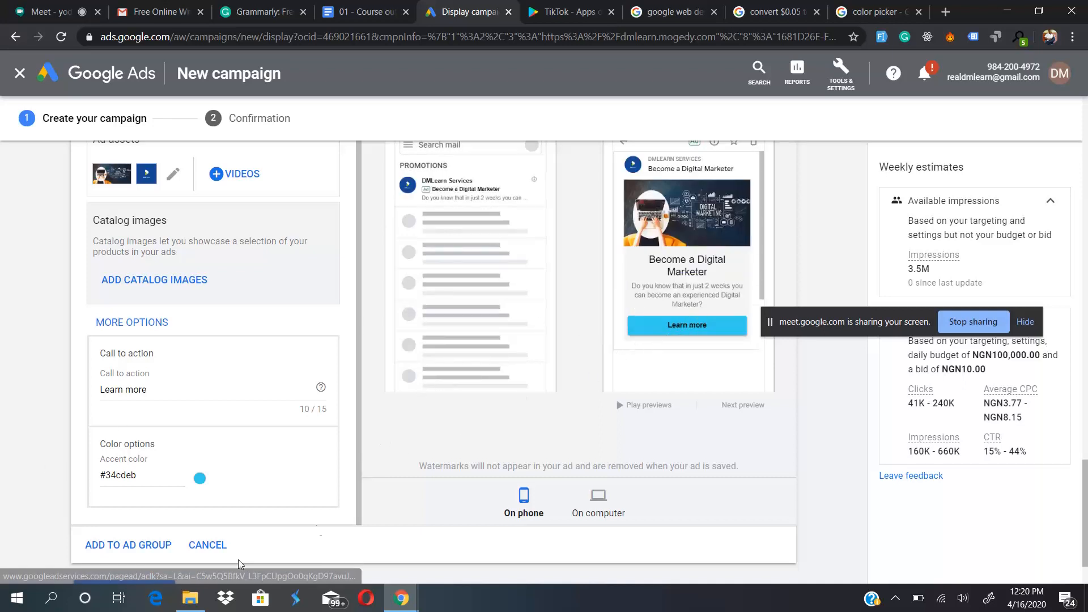
{"action": "scroll", "coordinate": [280, 468], "scroll_direction": "down", "scroll_amount": 2}
{"action": "scroll", "coordinate": [285, 464], "scroll_direction": "up", "scroll_amount": 3}
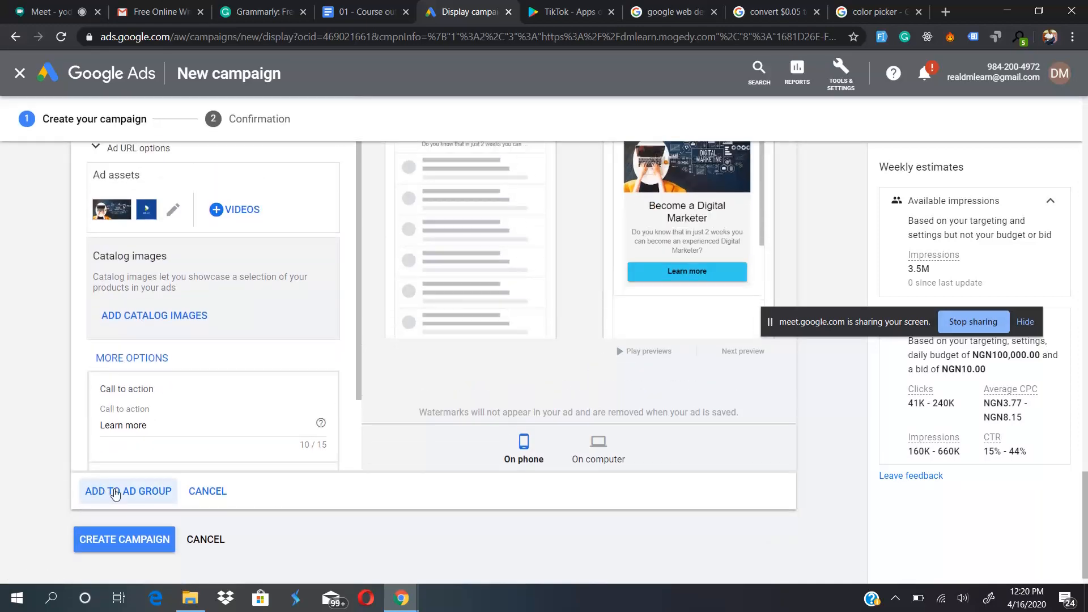
- Add the finished Gmail ad to its ad group and create the Gmail campaign
{"action": "left_click", "coordinate": [115, 492]}
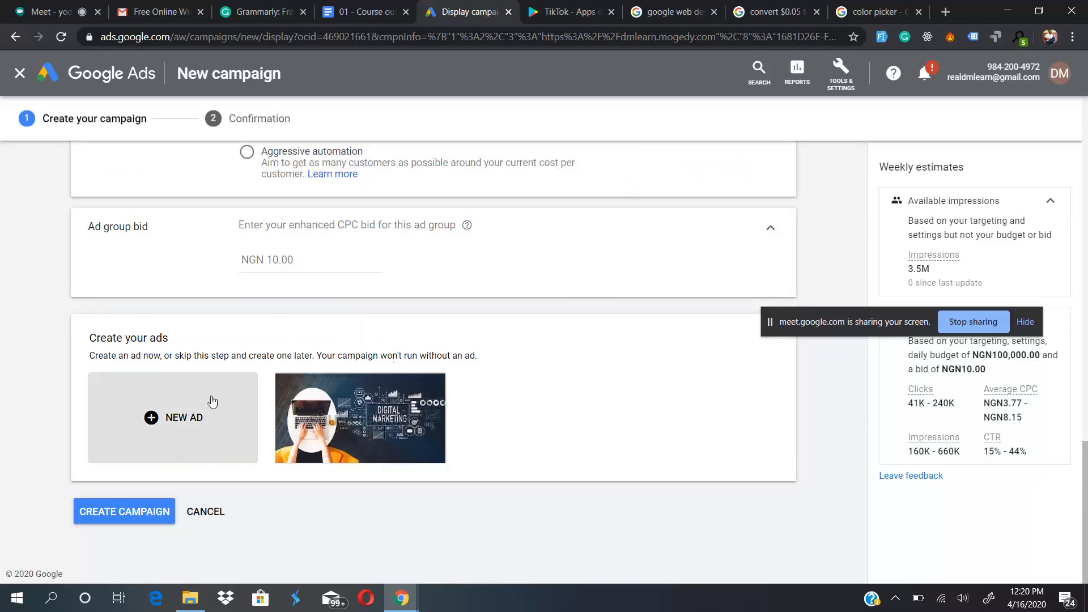
{"action": "scroll", "coordinate": [577, 388], "scroll_direction": "up", "scroll_amount": 2}
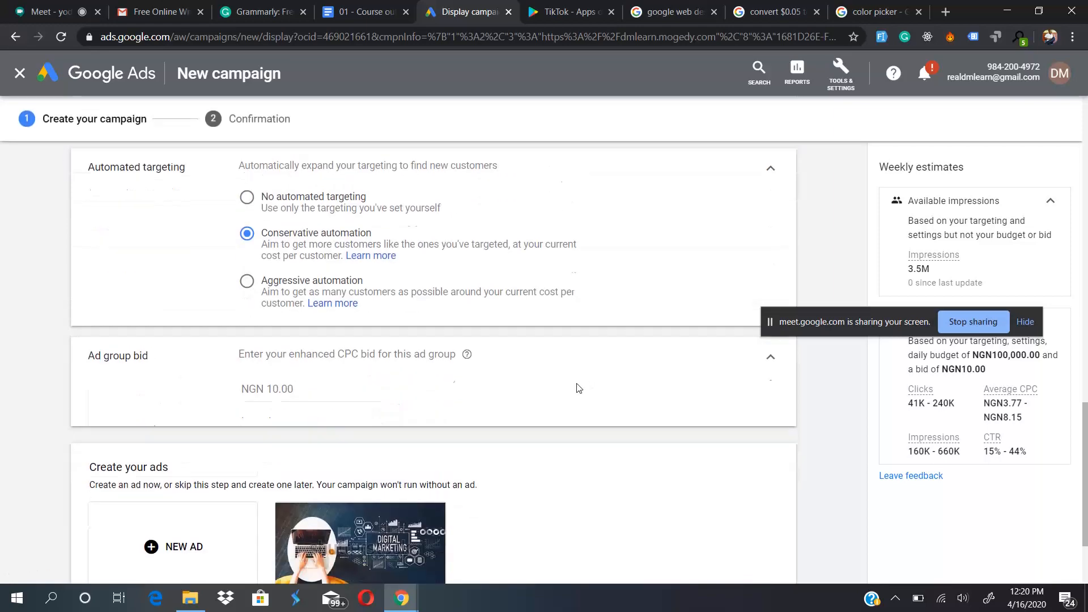
{"action": "scroll", "coordinate": [577, 388], "scroll_direction": "down", "scroll_amount": 2}
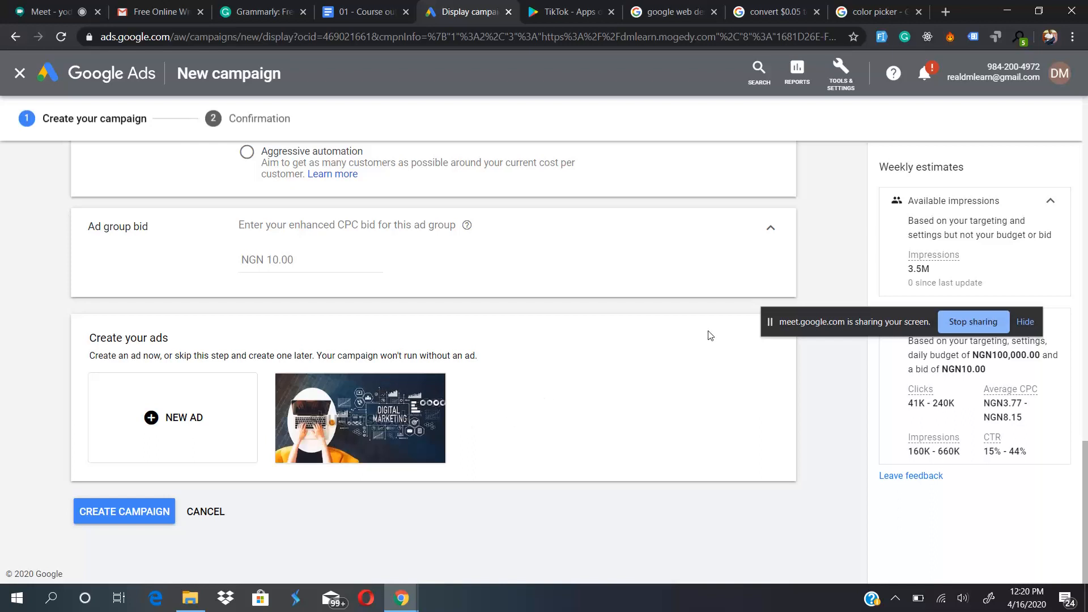
{"action": "left_click_drag", "start_coordinate": [850, 322], "coordinate": [533, 599]}
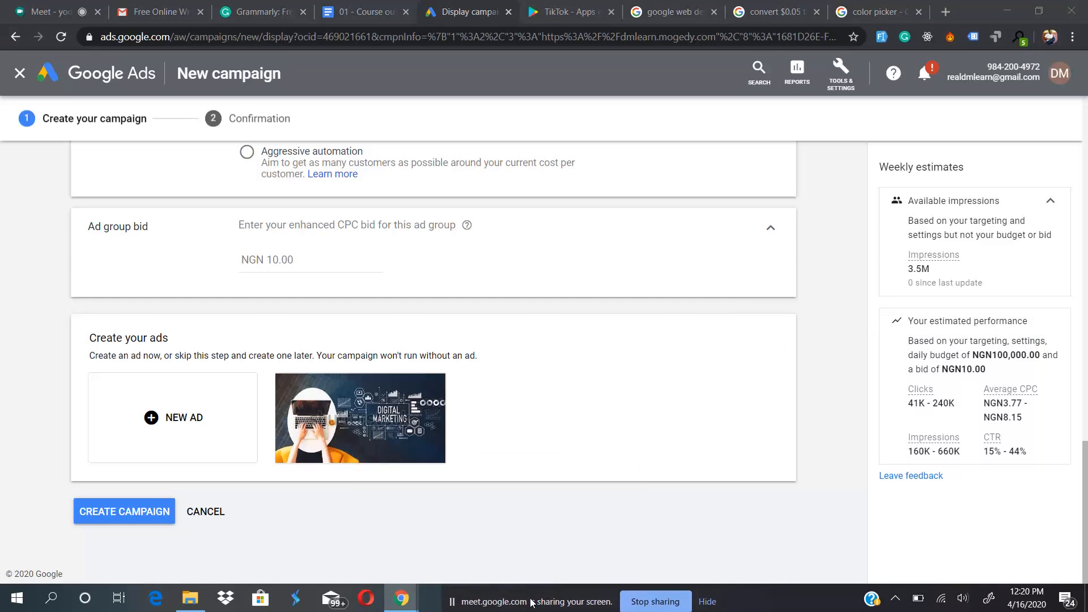
{"action": "left_click", "coordinate": [105, 513]}
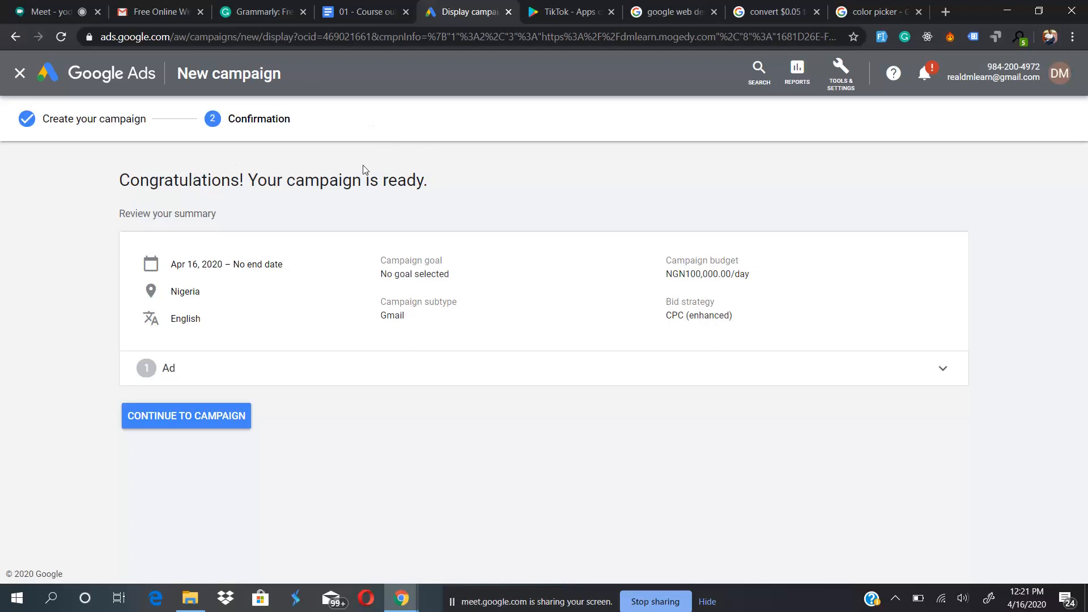
- Expand the ad summary on the confirmation page to review the ad group information, and continue to the campaign
{"action": "left_click", "coordinate": [319, 370]}
{"action": "scroll", "coordinate": [310, 431], "scroll_direction": "down", "scroll_amount": 3}
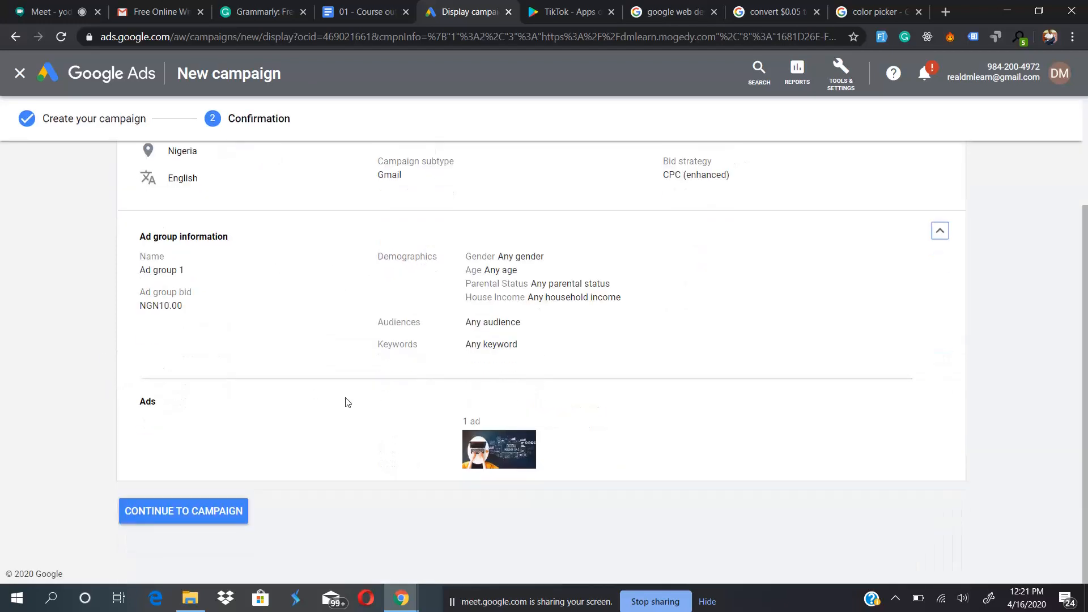
{"action": "left_click", "coordinate": [164, 514]}
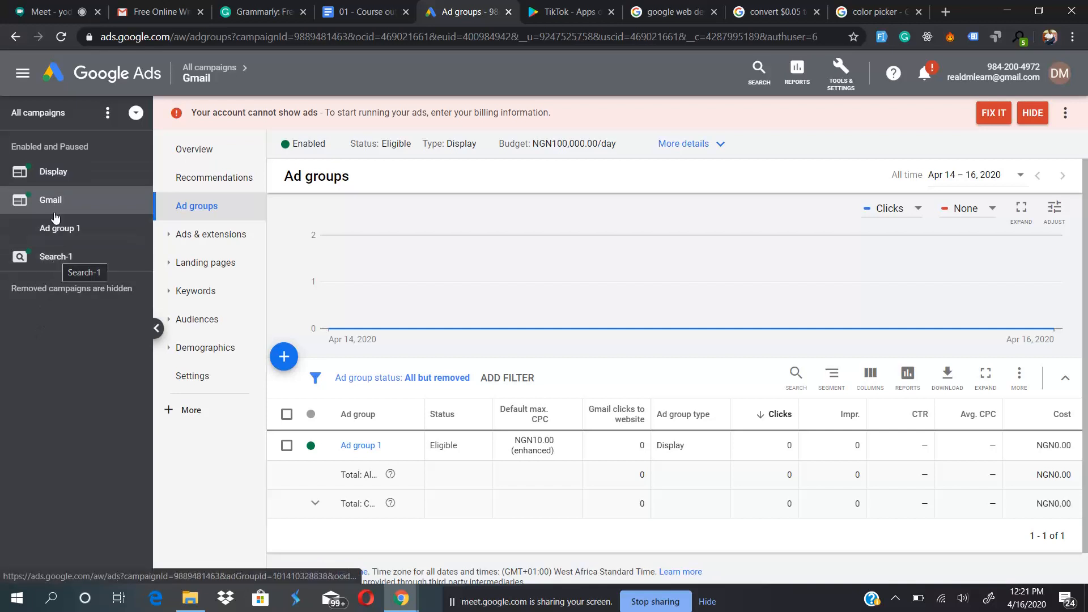
- Show the list of all campaigns and check the course outline document before returning to Google Ads
{"action": "left_click", "coordinate": [32, 113]}
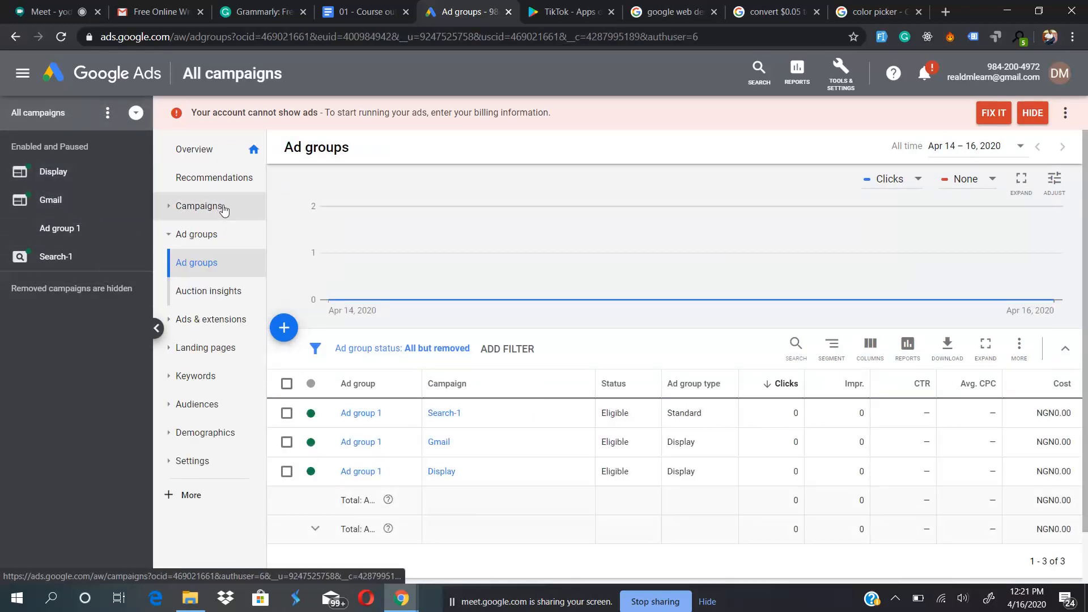
{"action": "left_click", "coordinate": [215, 211]}
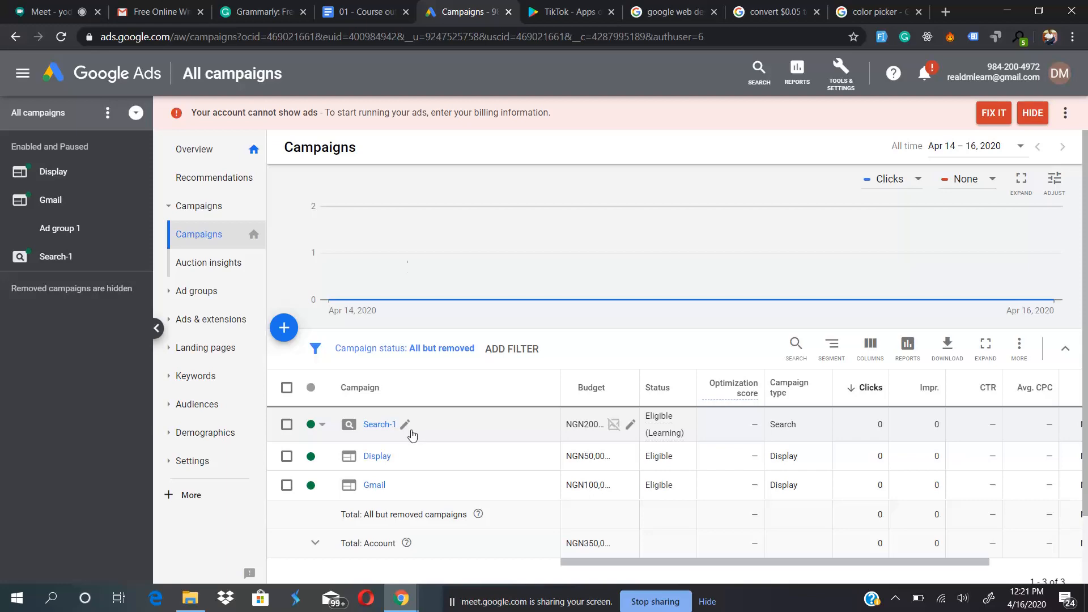
{"action": "left_click", "coordinate": [363, 12]}
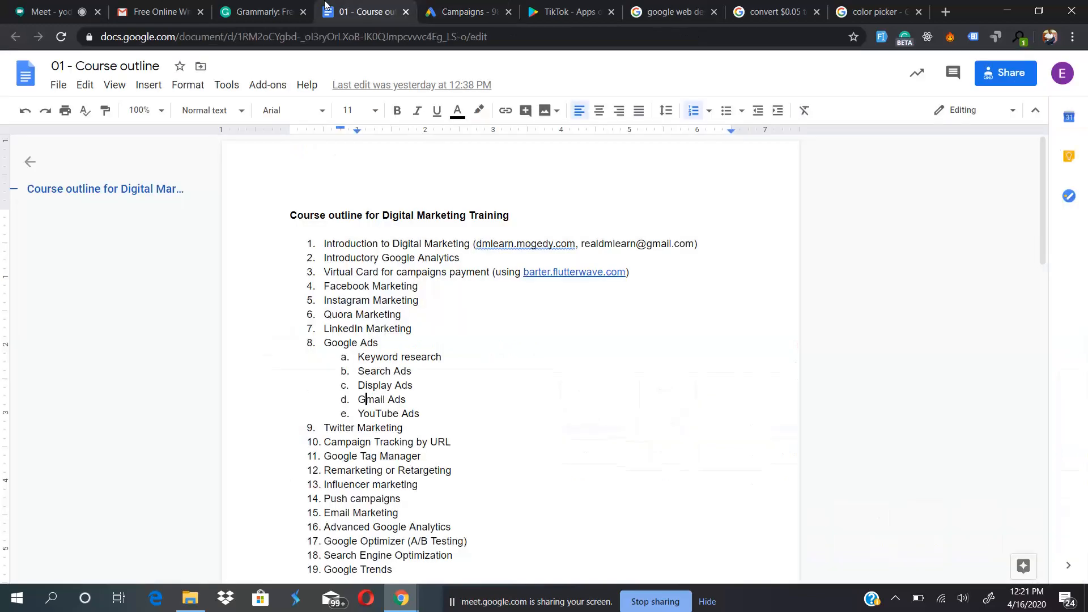
{"action": "left_click", "coordinate": [441, 5]}
- Look at the options for adding a campaign, and view the Gmail campaign before returning to the list of all campaigns
{"action": "left_click", "coordinate": [284, 328]}
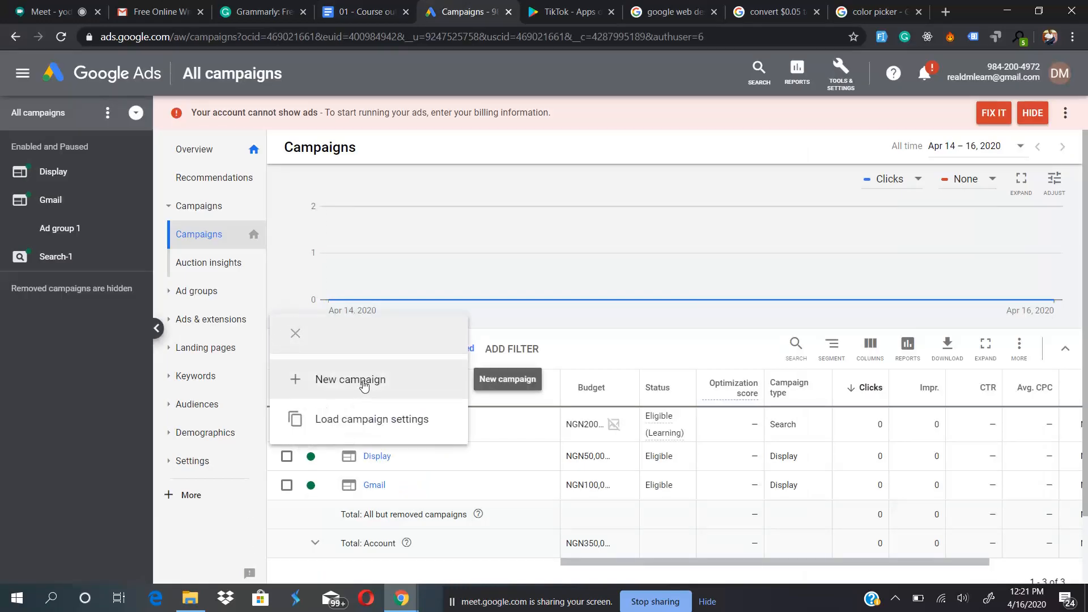
{"action": "left_click", "coordinate": [285, 279]}
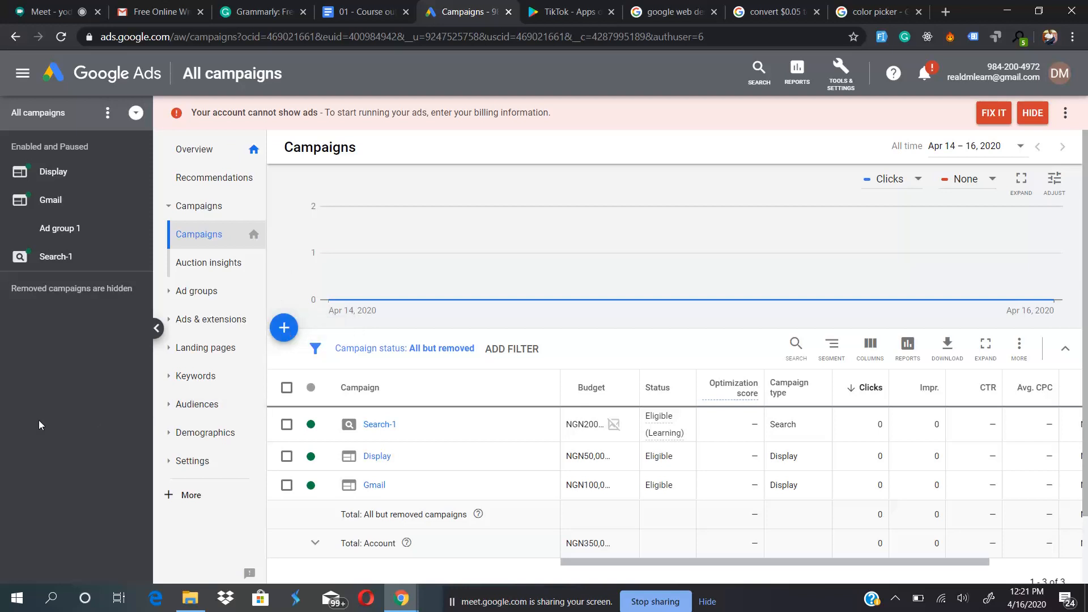
{"action": "left_click", "coordinate": [57, 209]}
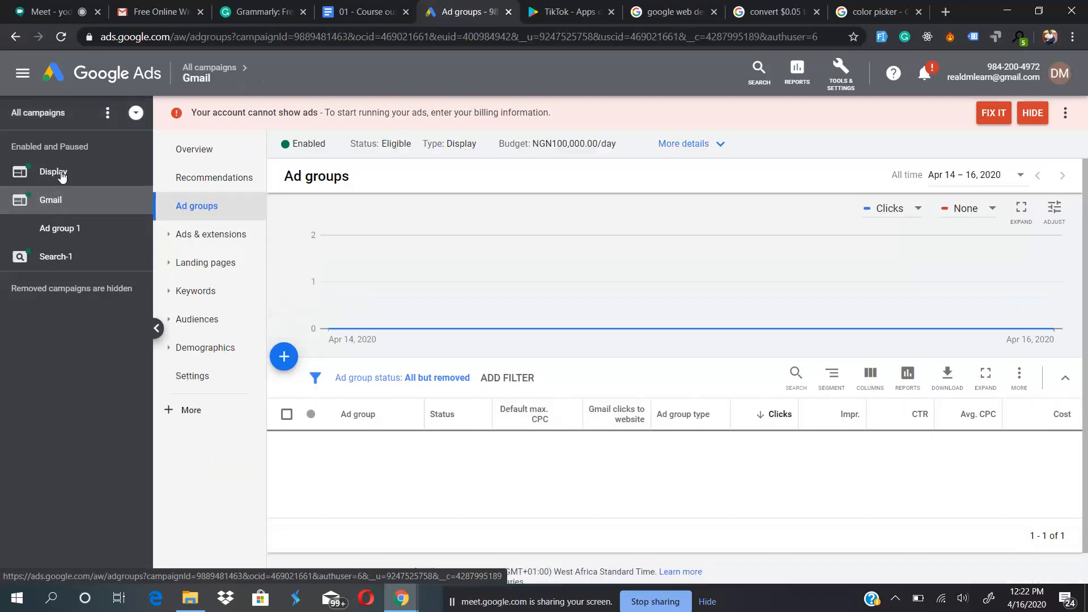
{"action": "left_click", "coordinate": [41, 117]}
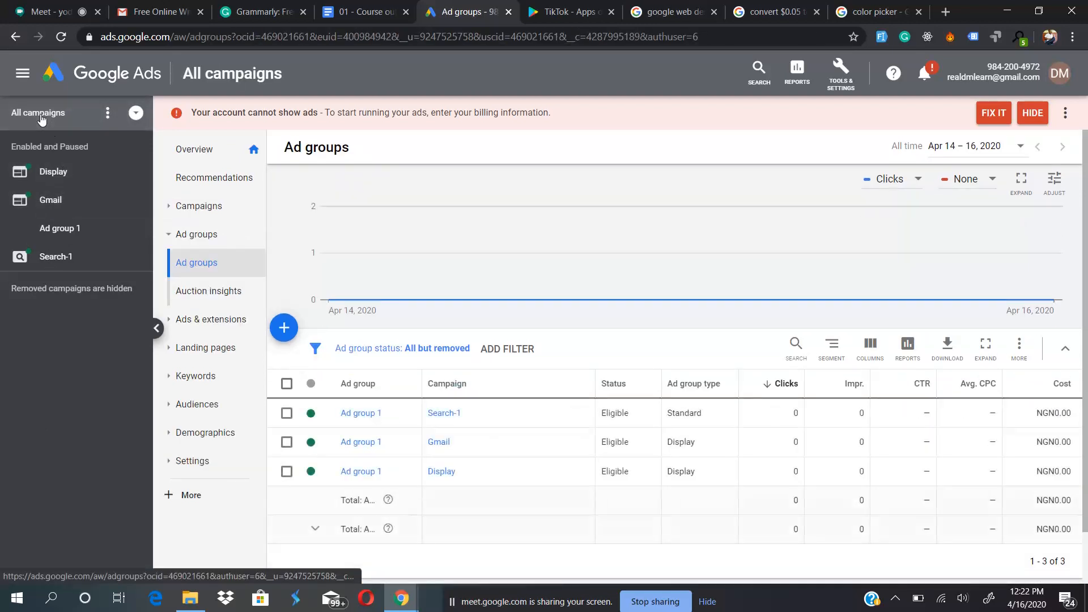
{"action": "left_click", "coordinate": [210, 206]}
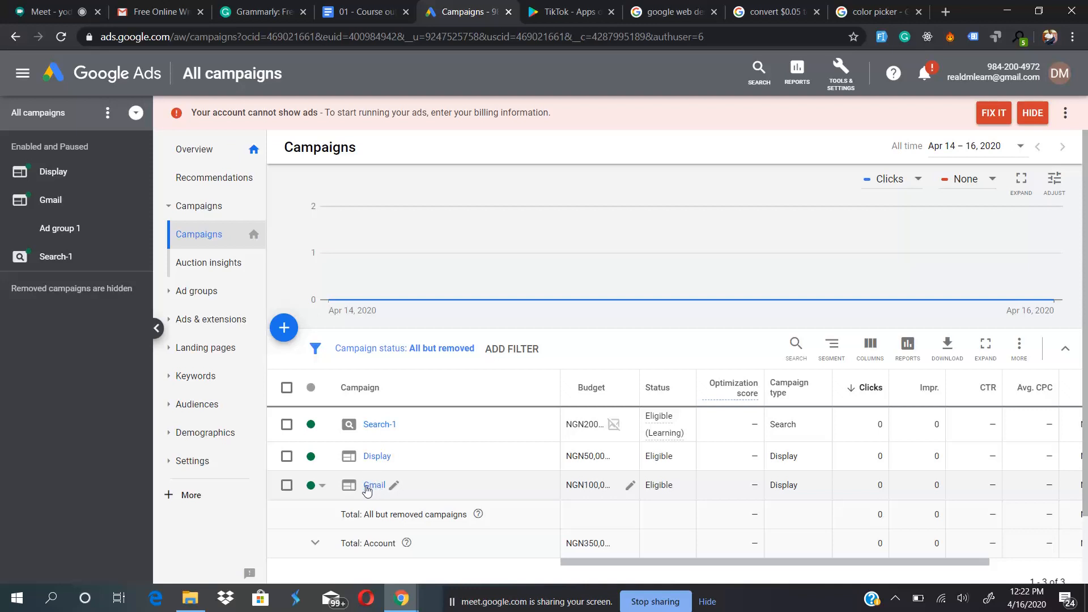
- Start a new ad group in the Gmail campaign and review its targeting, bid and ad creation sections
{"action": "left_click", "coordinate": [374, 489]}
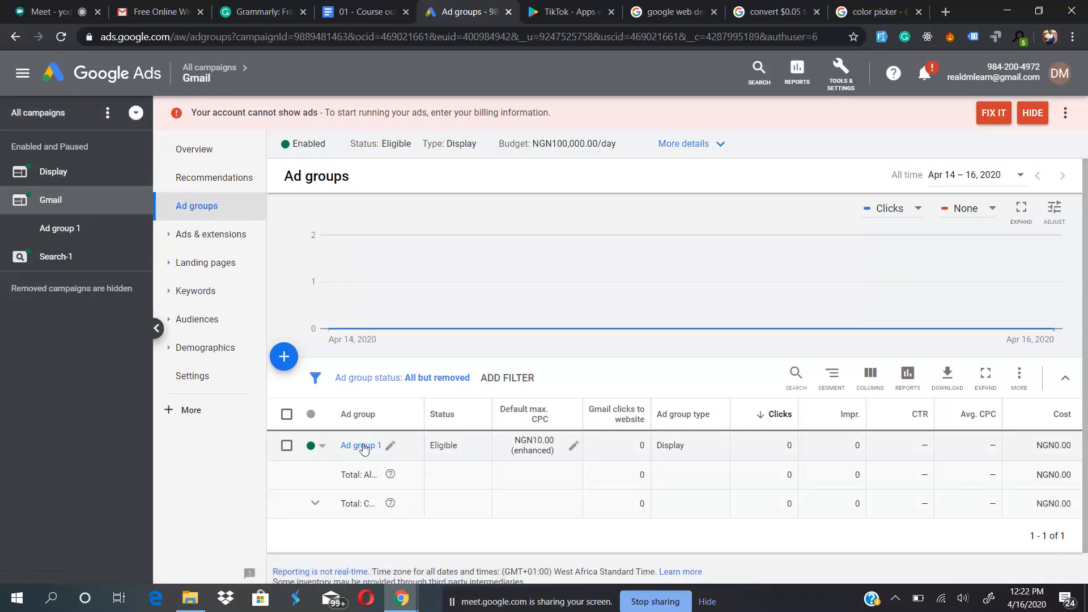
{"action": "left_click", "coordinate": [284, 357]}
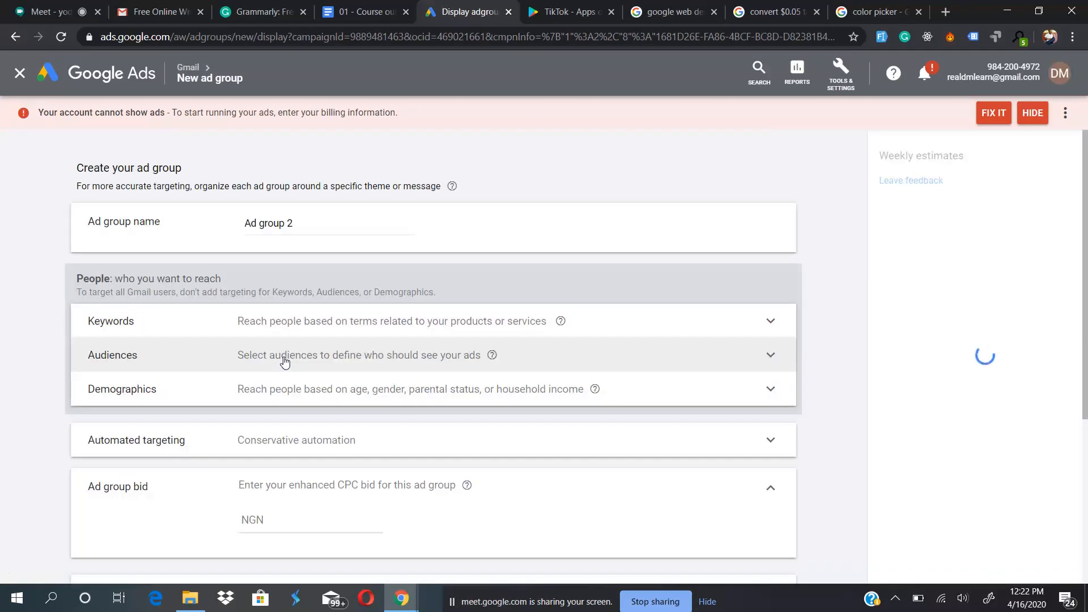
{"action": "scroll", "coordinate": [382, 454], "scroll_direction": "down", "scroll_amount": 2}
{"action": "scroll", "coordinate": [382, 454], "scroll_direction": "up", "scroll_amount": 2}
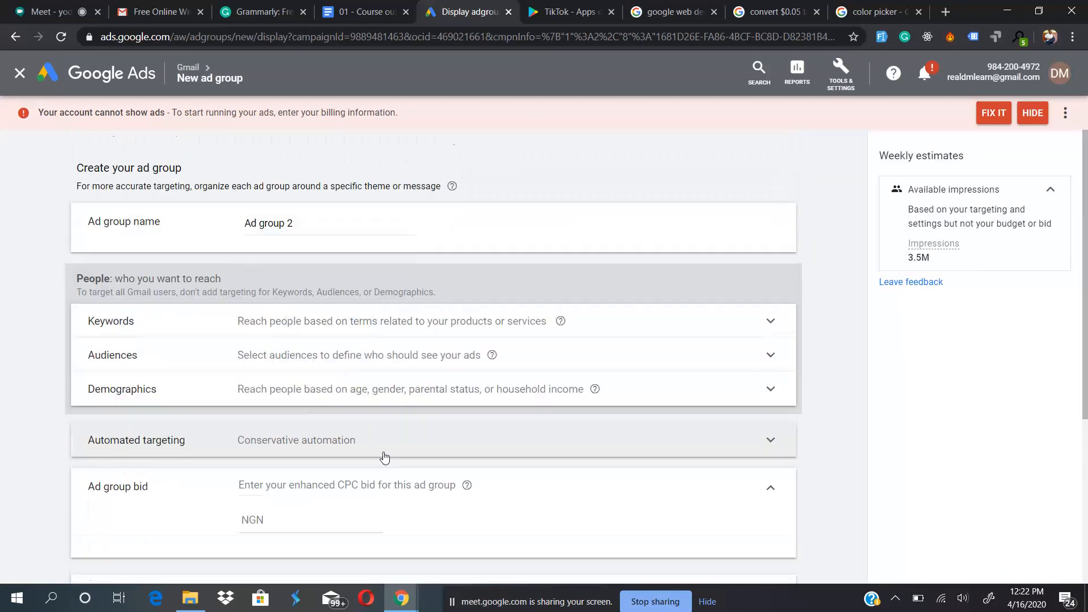
{"action": "scroll", "coordinate": [403, 447], "scroll_direction": "down", "scroll_amount": 3}
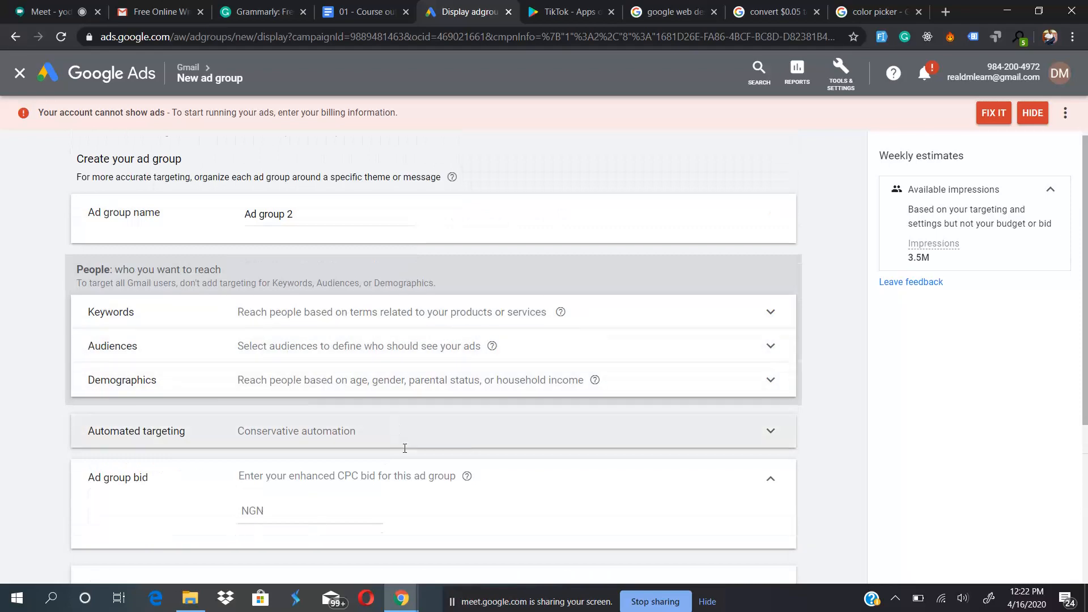
{"action": "scroll", "coordinate": [406, 452], "scroll_direction": "down", "scroll_amount": 1}
{"action": "scroll", "coordinate": [386, 456], "scroll_direction": "up", "scroll_amount": 2}
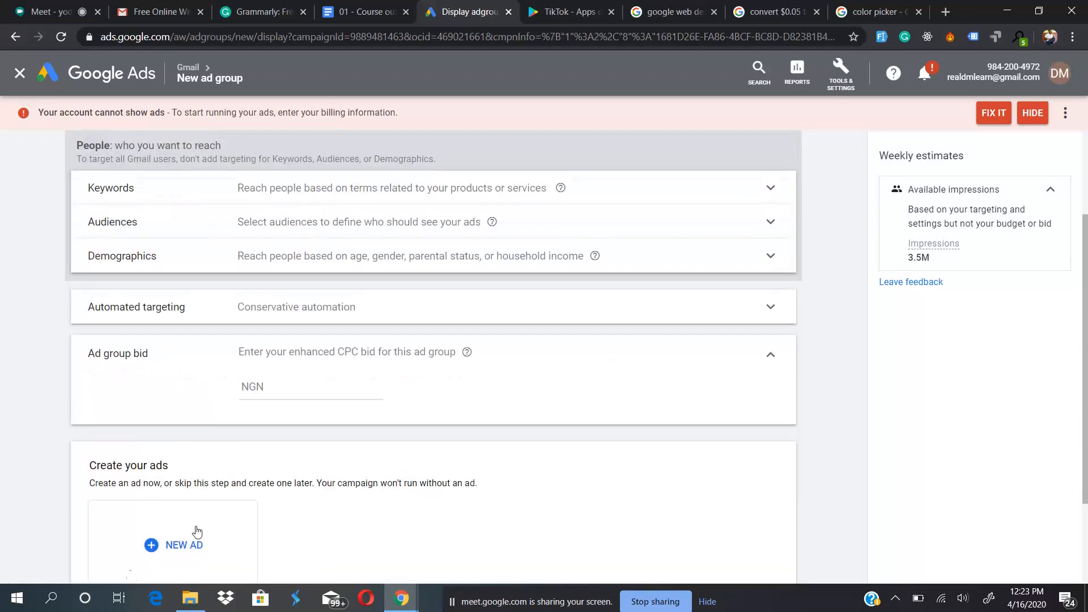
{"action": "scroll", "coordinate": [343, 456], "scroll_direction": "up", "scroll_amount": 2}
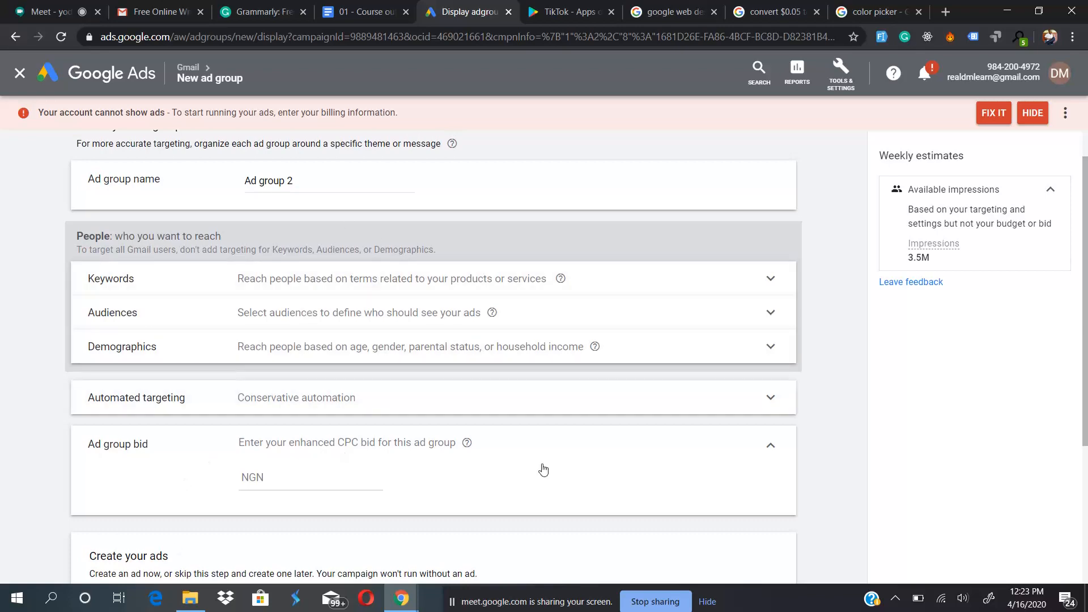
{"action": "scroll", "coordinate": [547, 501], "scroll_direction": "up", "scroll_amount": 1}
{"action": "scroll", "coordinate": [546, 502], "scroll_direction": "down", "scroll_amount": 5}
{"action": "scroll", "coordinate": [547, 501], "scroll_direction": "up", "scroll_amount": 5}
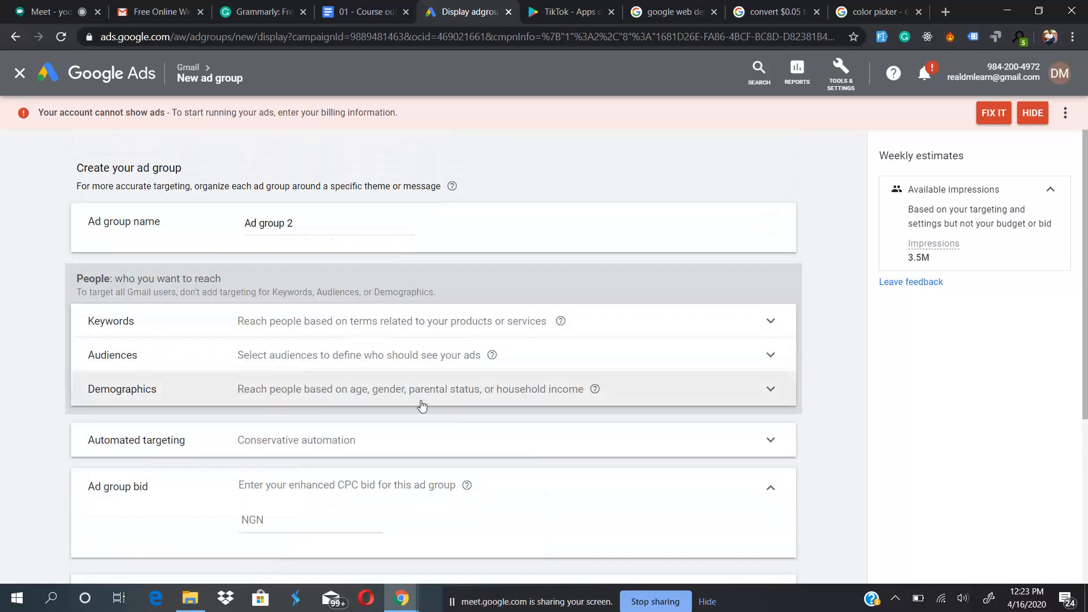
{"action": "scroll", "coordinate": [385, 521], "scroll_direction": "down", "scroll_amount": 1}
{"action": "scroll", "coordinate": [385, 521], "scroll_direction": "down", "scroll_amount": 3}
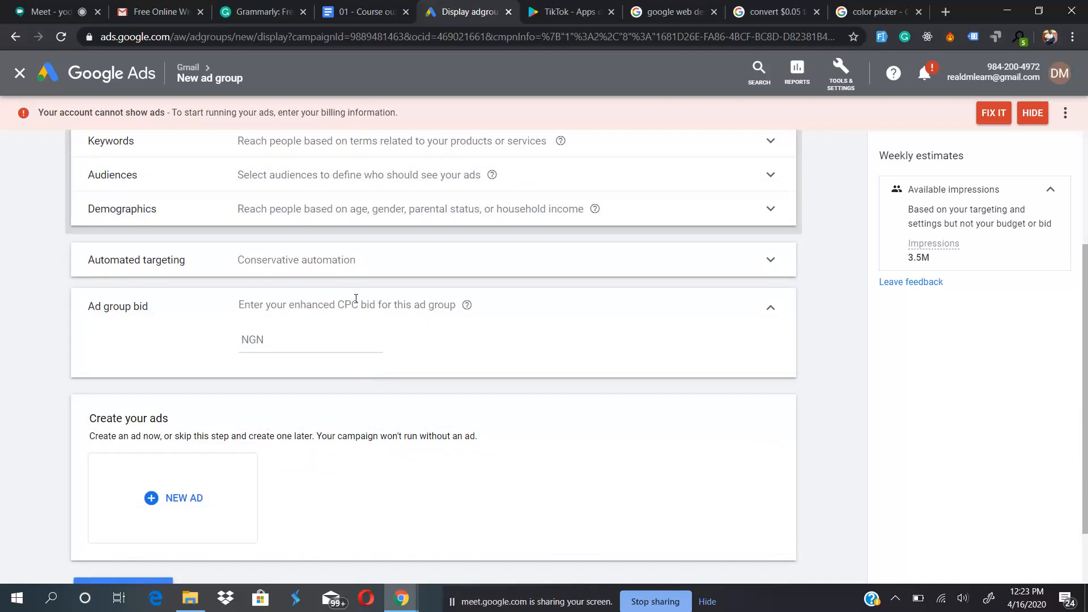
- Set the new ad group's enhanced CPC bid to NGN 20 and create the ad group without an ad
{"action": "scroll", "coordinate": [371, 267], "scroll_direction": "up", "scroll_amount": 1}
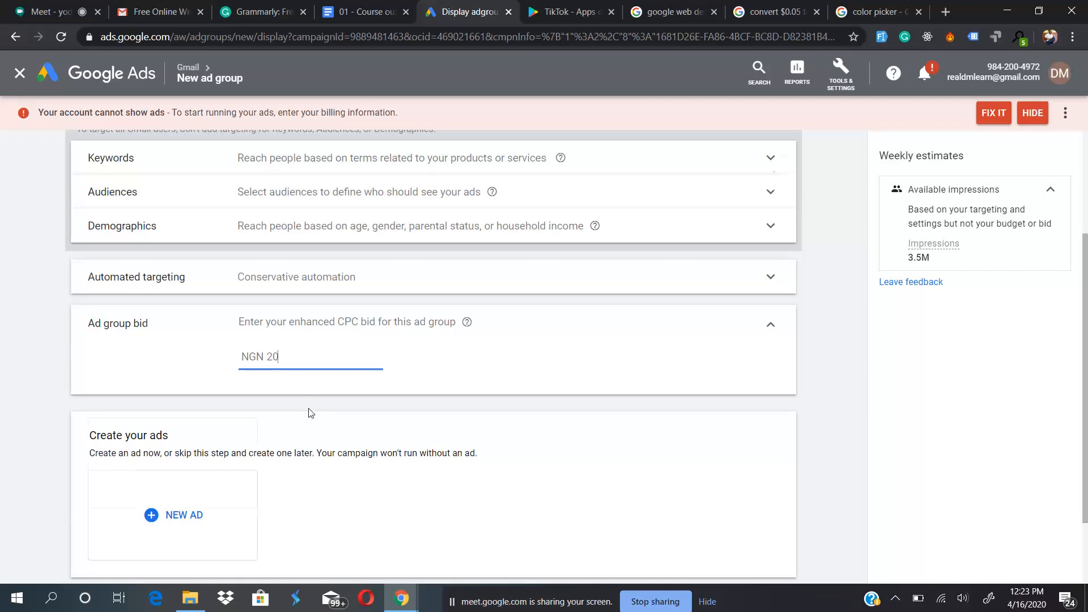
{"action": "scroll", "coordinate": [311, 413], "scroll_direction": "down", "scroll_amount": 2}
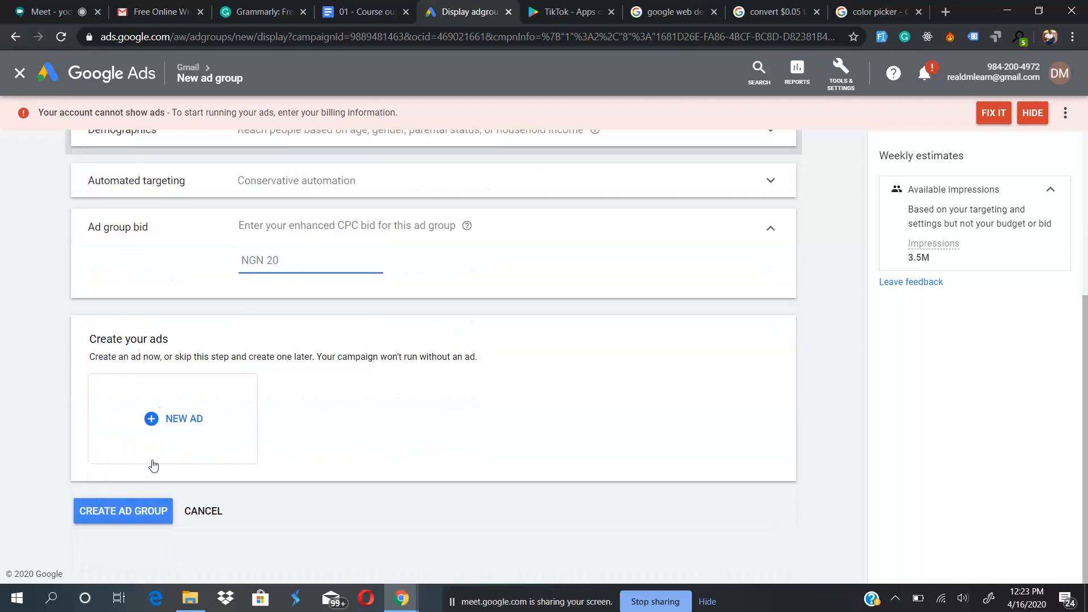
{"action": "left_click", "coordinate": [107, 516]}
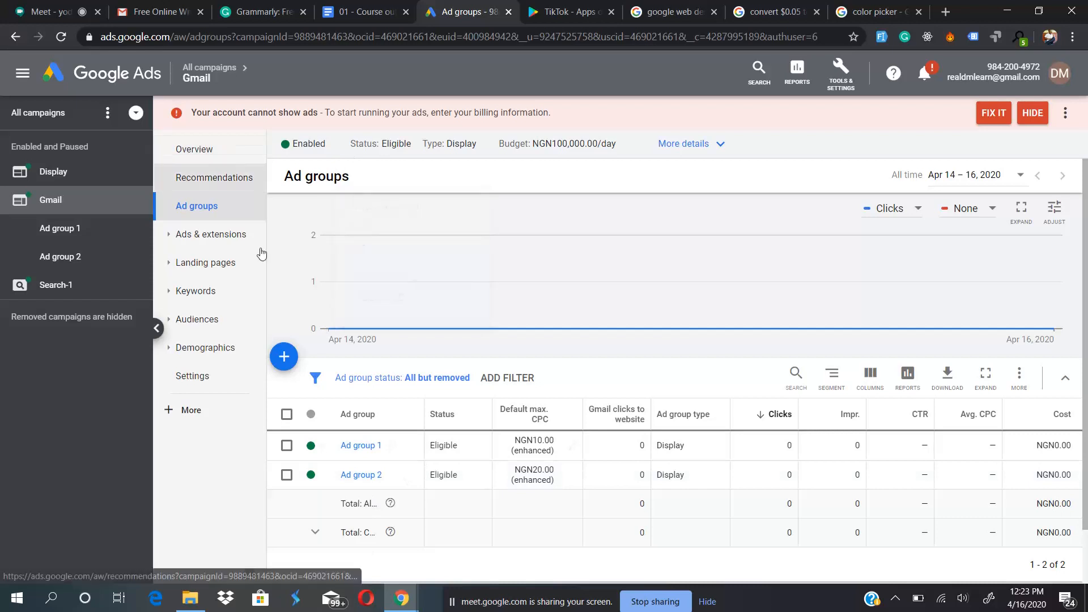
- Open Ad group 2 of the Gmail campaign from the campaign list and look at its options for adding an ad
{"action": "left_click", "coordinate": [58, 123]}
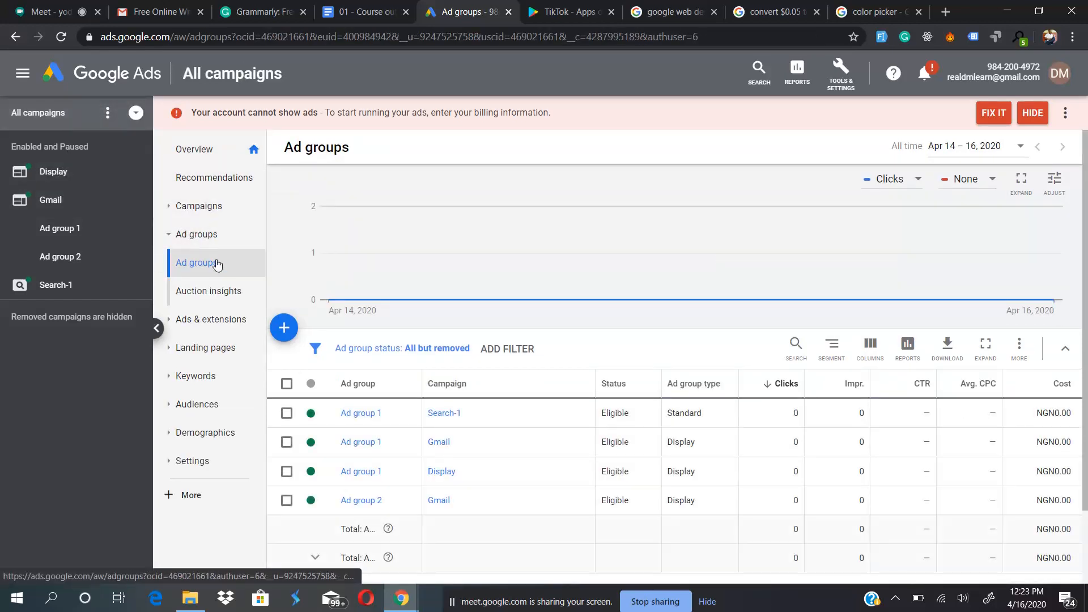
{"action": "left_click", "coordinate": [203, 211]}
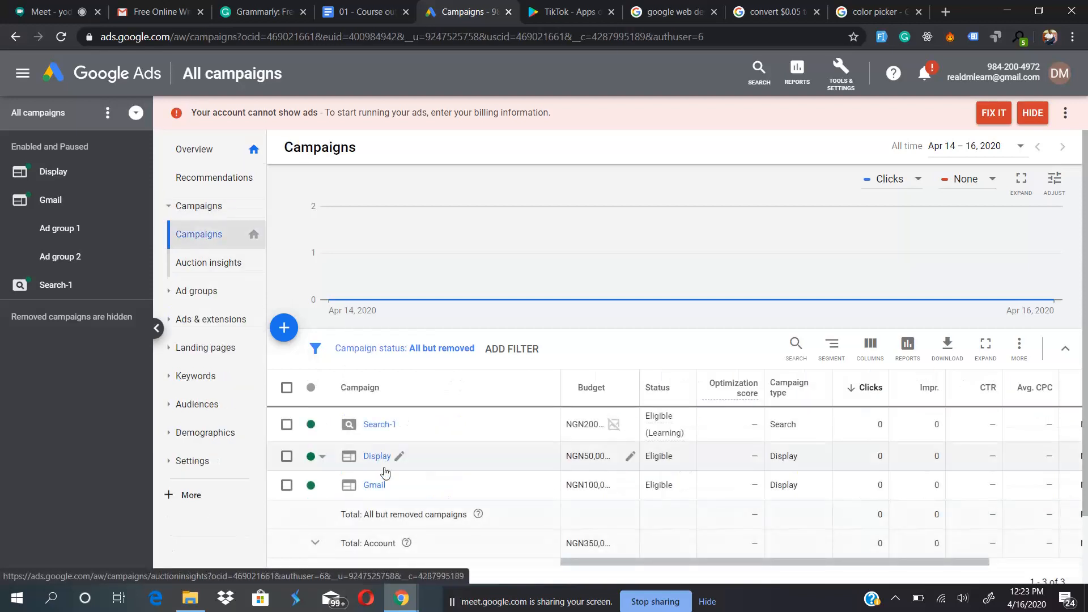
{"action": "left_click", "coordinate": [375, 486]}
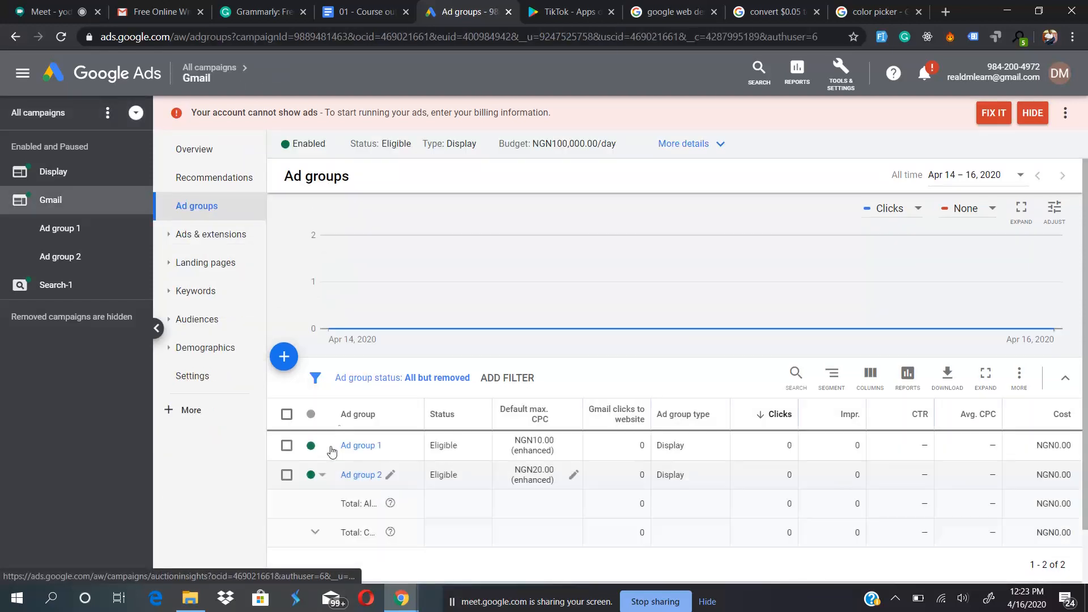
{"action": "left_click", "coordinate": [362, 475]}
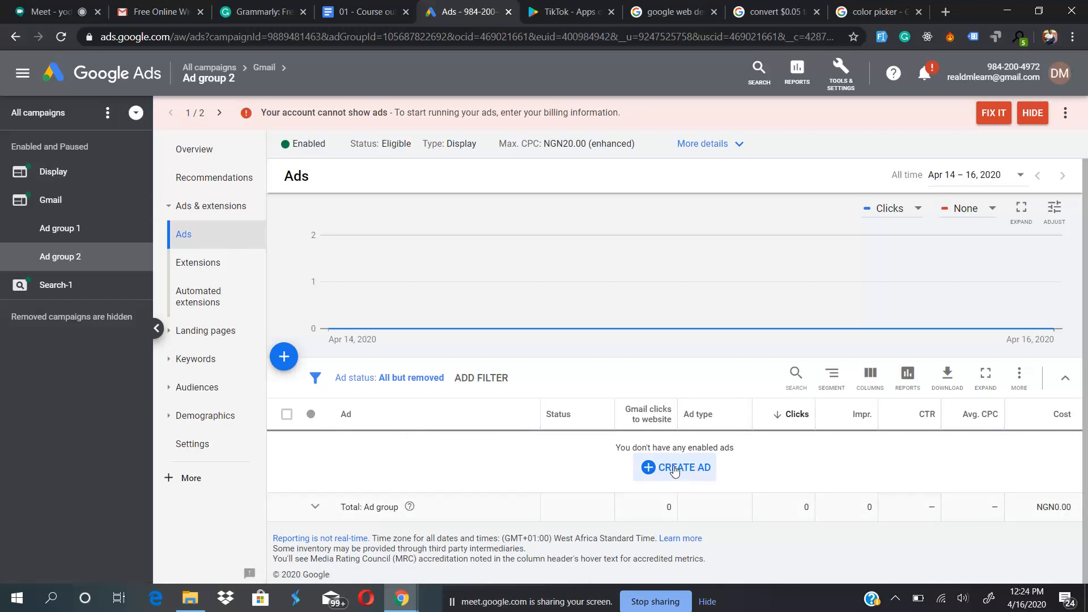
{"action": "left_click", "coordinate": [279, 353]}
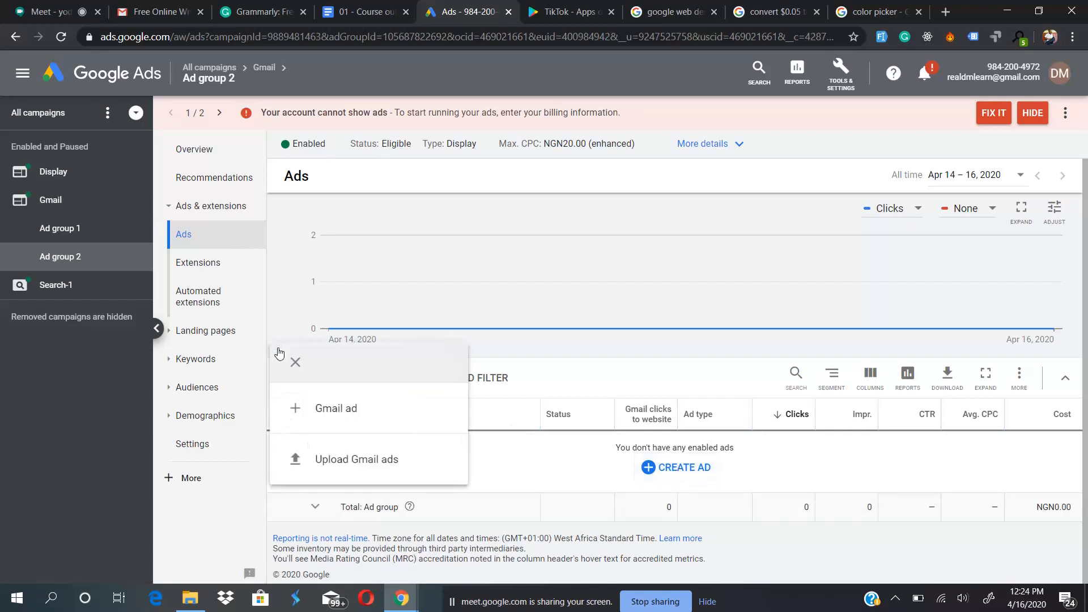
{"action": "left_click", "coordinate": [229, 510]}
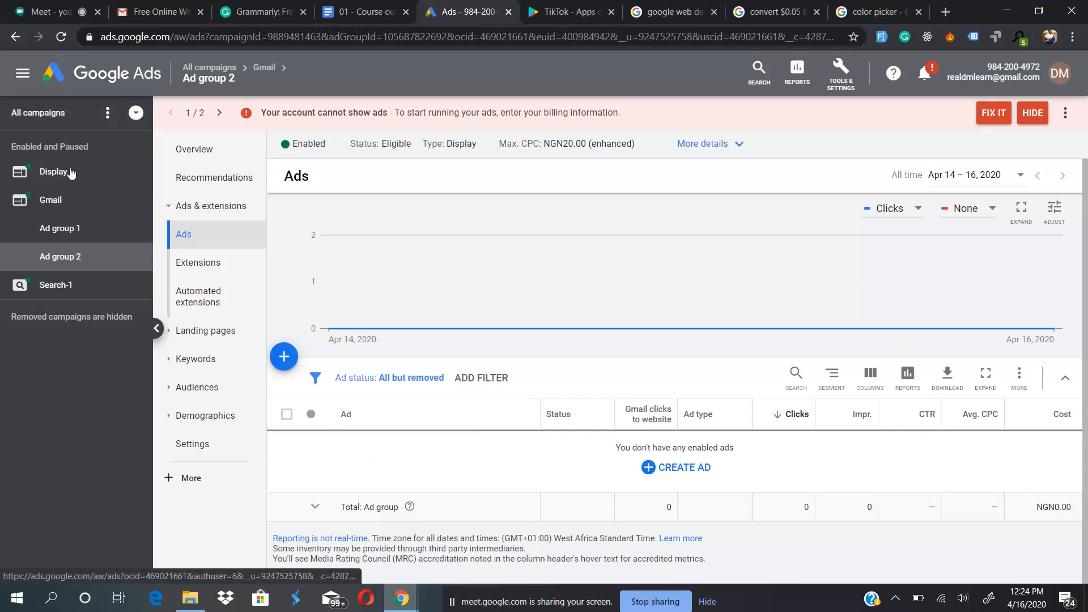
- List the ad groups across all campaigns and open the Gmail campaign's Ad group 1 to view its ads
{"action": "left_click", "coordinate": [48, 128]}
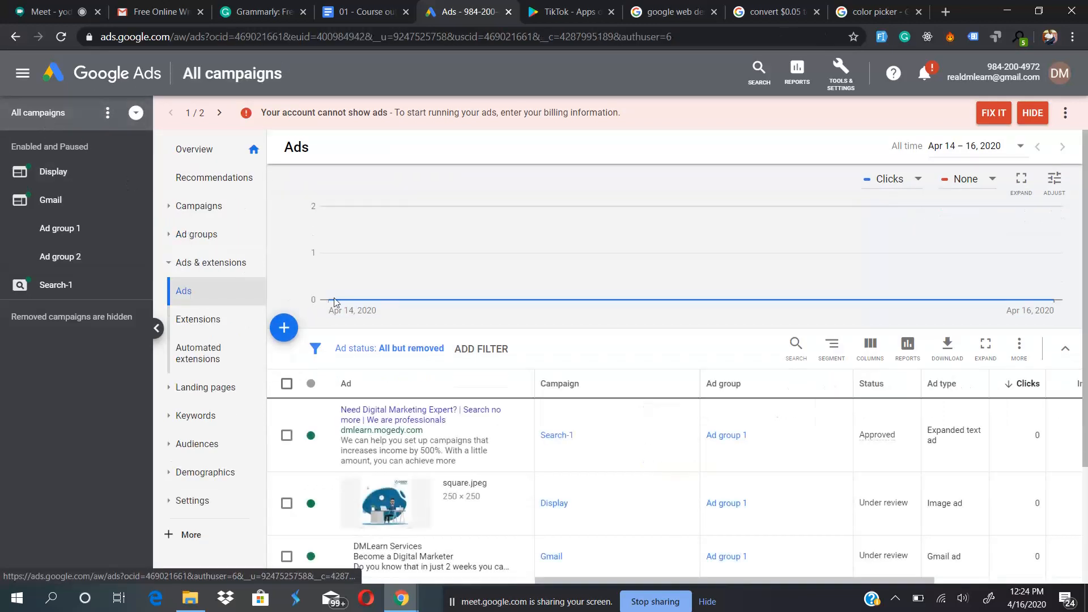
{"action": "left_click", "coordinate": [204, 235]}
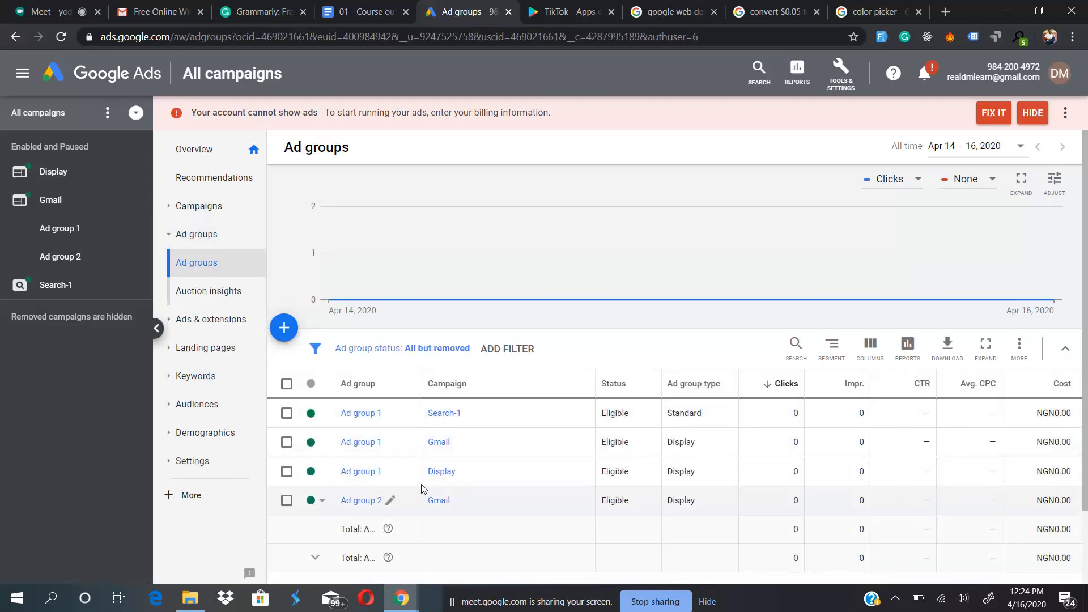
{"action": "left_click", "coordinate": [355, 447]}
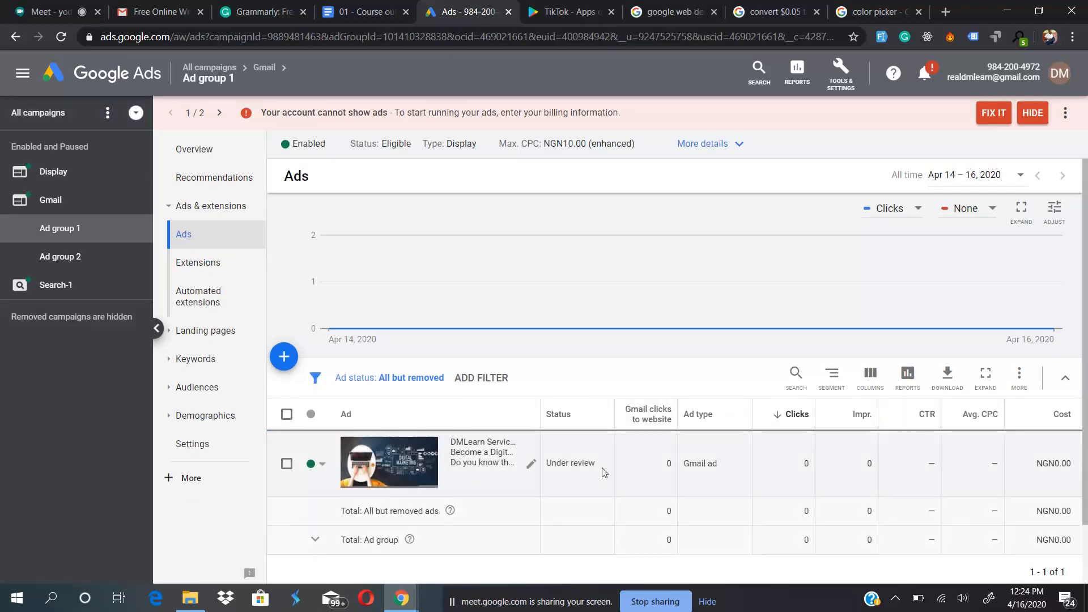
- Leave the Gmail ad group and list the campaigns across the whole account
{"action": "left_click", "coordinate": [284, 356]}
{"action": "left_click", "coordinate": [283, 261]}
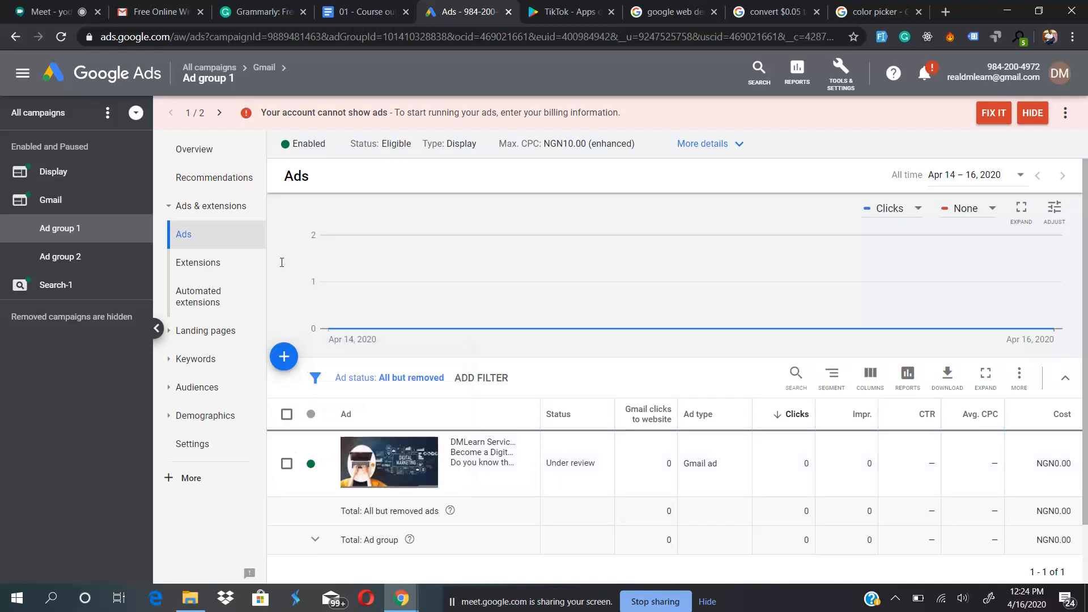
{"action": "left_click", "coordinate": [52, 116]}
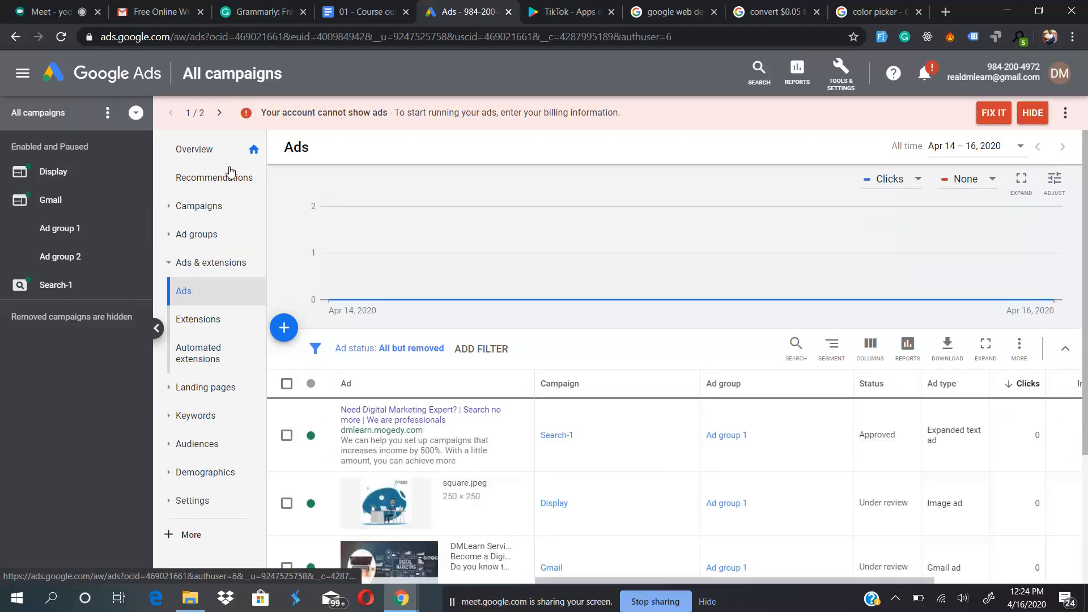
{"action": "left_click", "coordinate": [205, 209]}
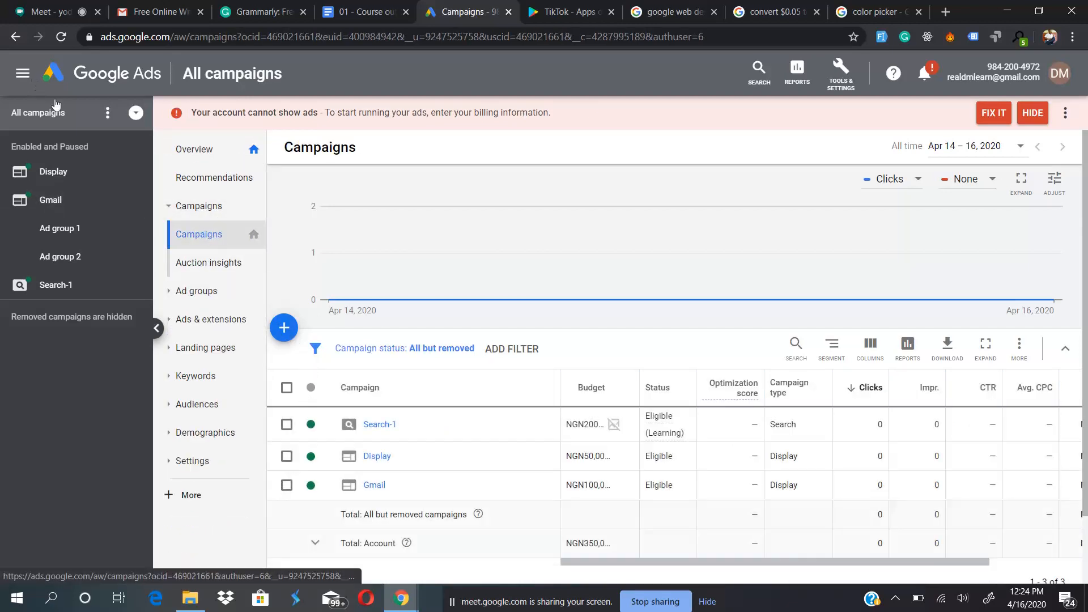
- Look at the goal choices for a new campaign and at the campaigns whose settings can be loaded
{"action": "left_click", "coordinate": [285, 329]}
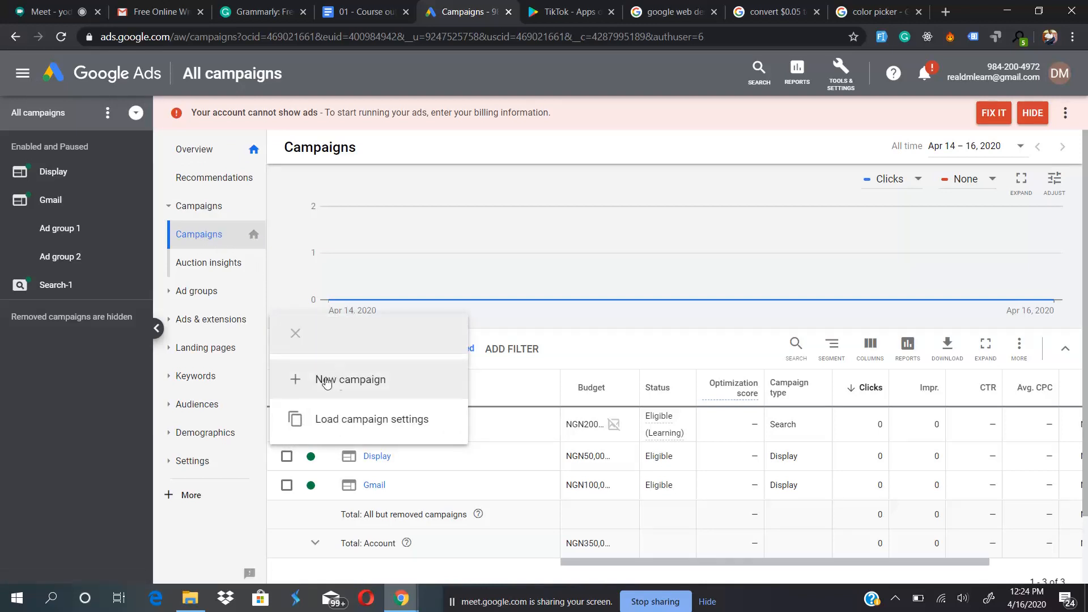
{"action": "left_click", "coordinate": [345, 380]}
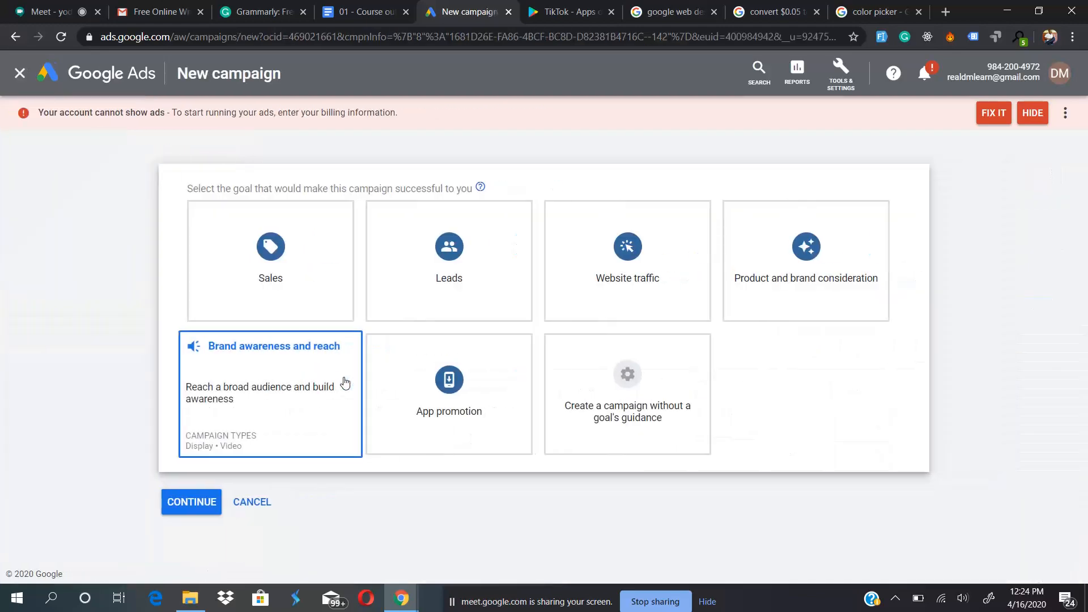
{"action": "left_click", "coordinate": [20, 74]}
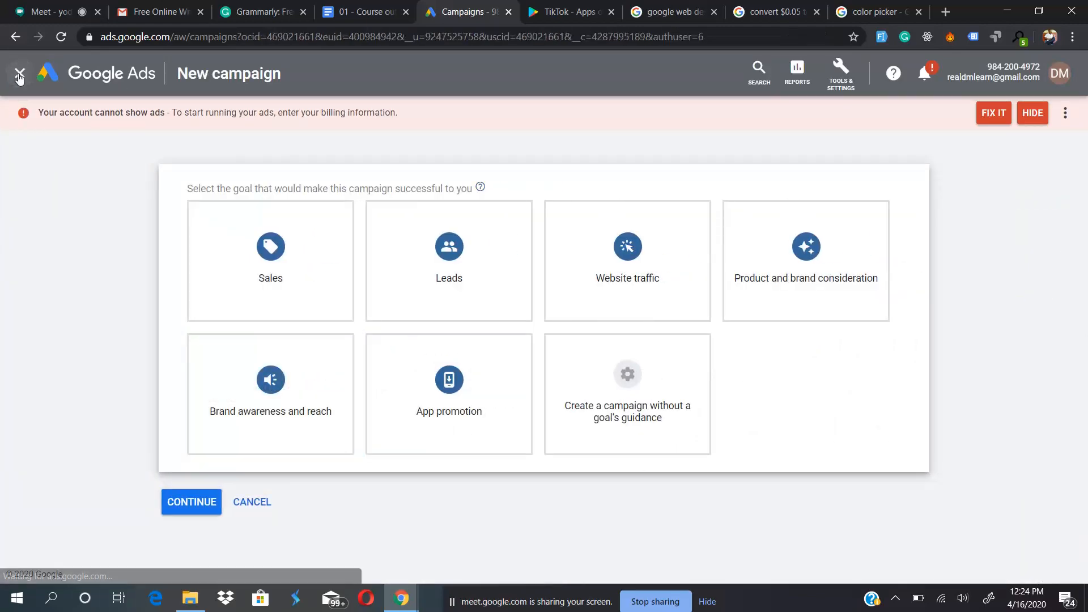
{"action": "left_click", "coordinate": [285, 330]}
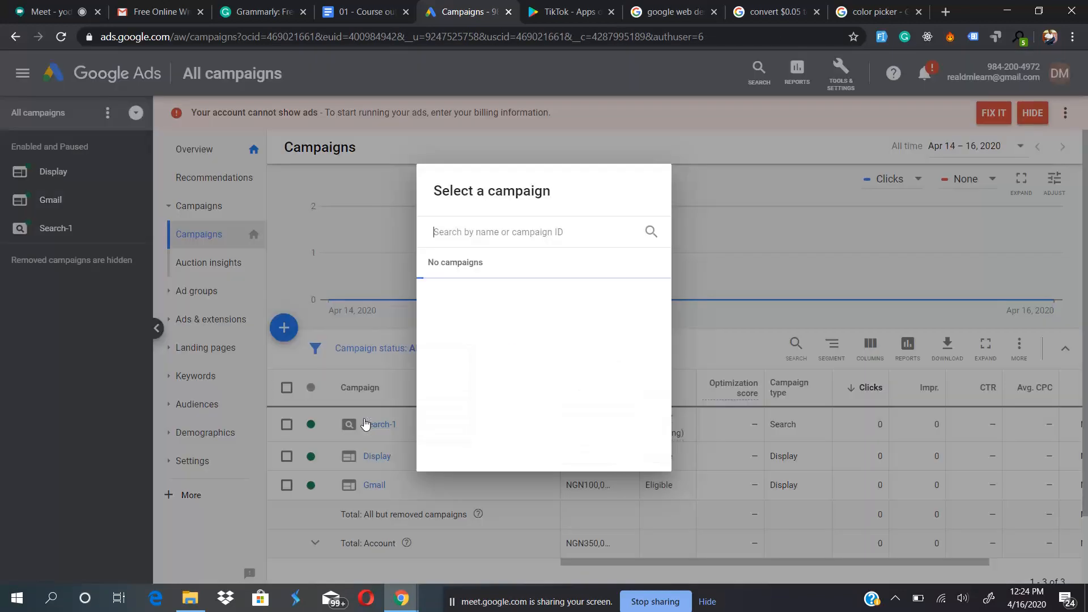
{"action": "left_click", "coordinate": [366, 425]}
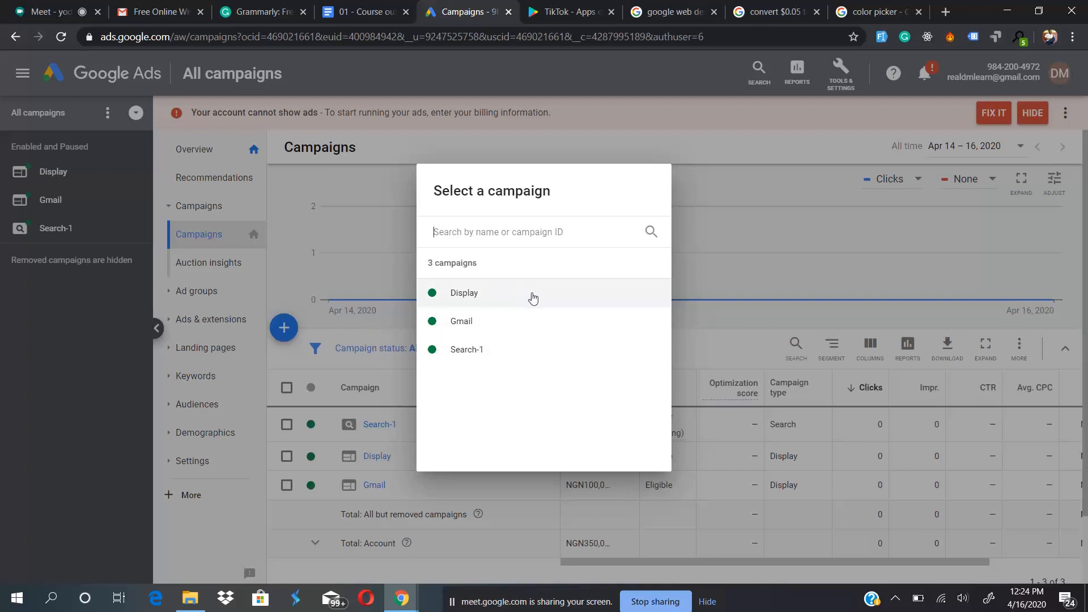
{"action": "left_click", "coordinate": [364, 385]}
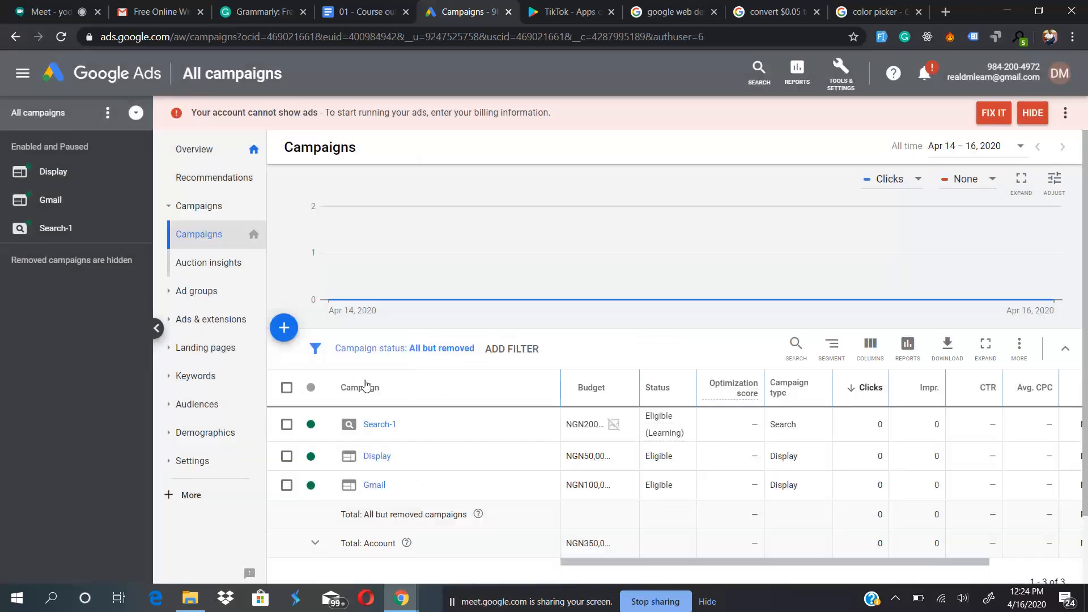
- Start a new campaign without a goal's guidance and select Video as the campaign type
{"action": "left_click", "coordinate": [280, 328]}
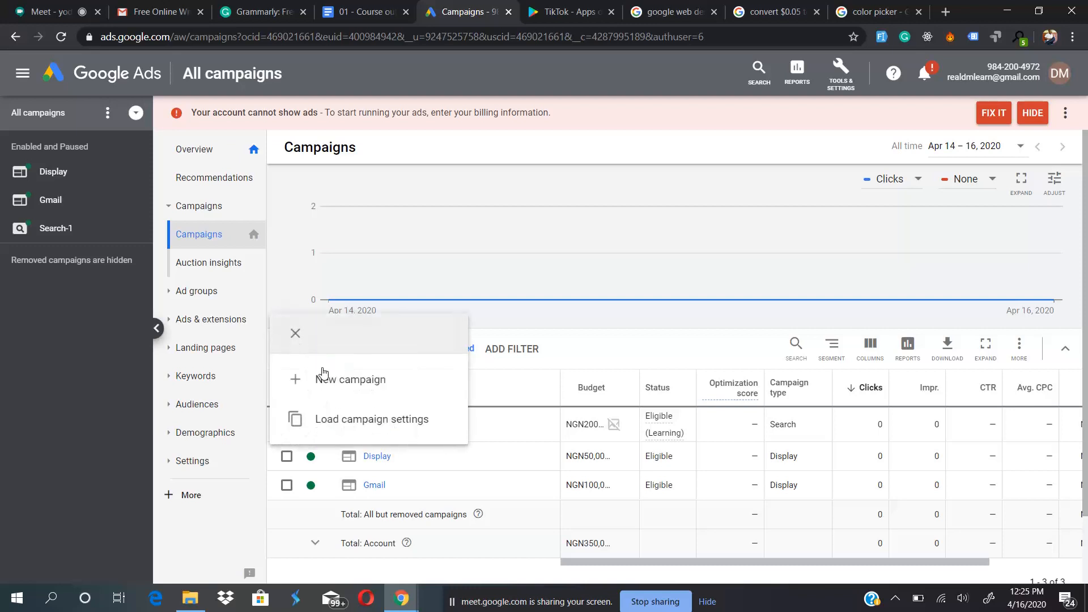
{"action": "left_click", "coordinate": [318, 378]}
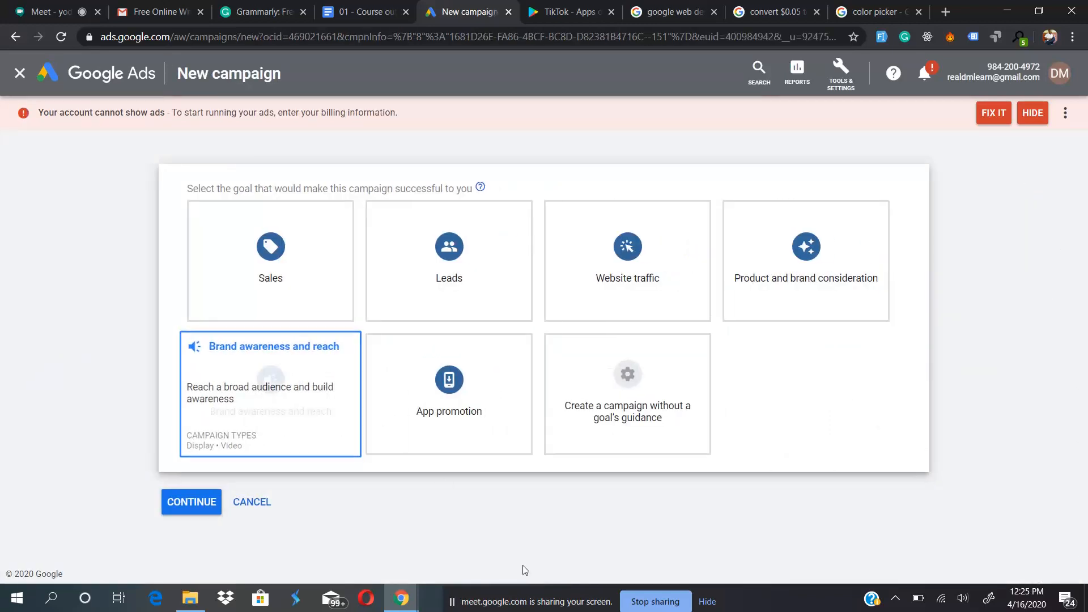
{"action": "left_click", "coordinate": [662, 389]}
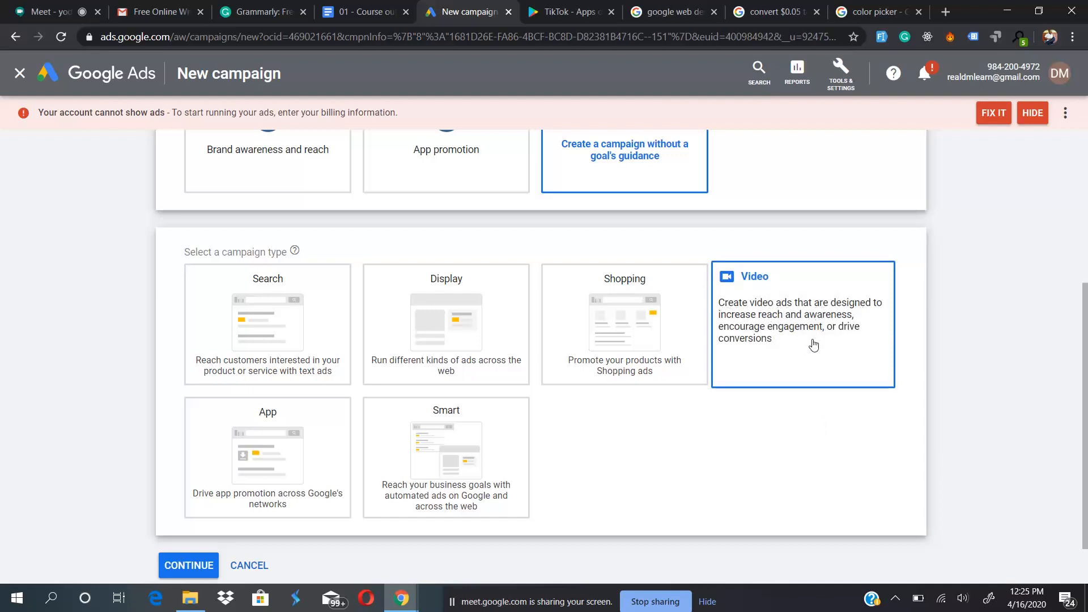
{"action": "left_click", "coordinate": [790, 338]}
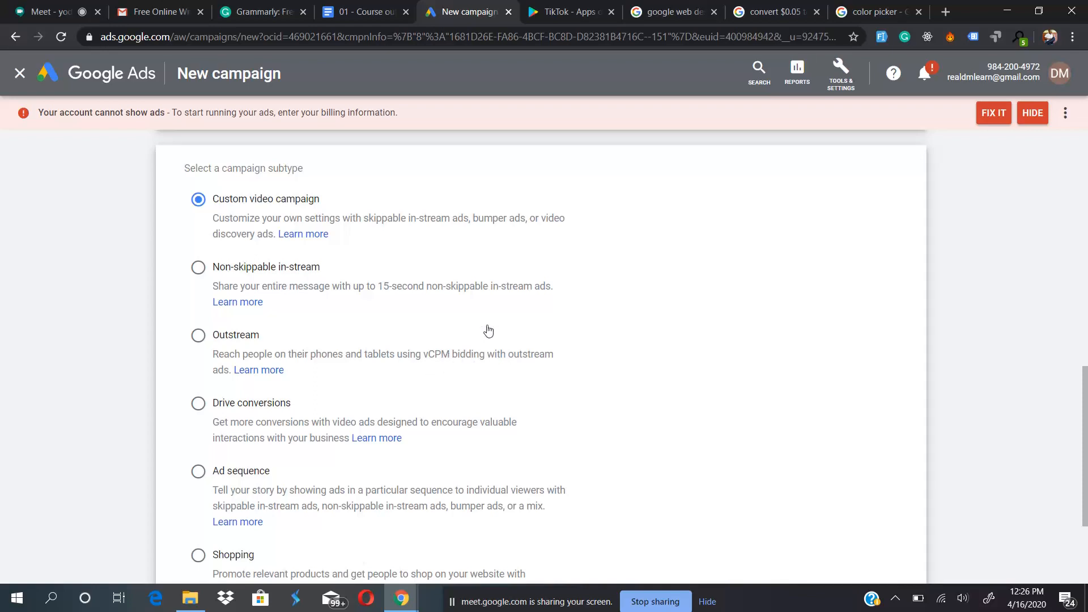
- Search Google for "vcpm" in a new browser tab, then return to the new campaign page
{"action": "left_click", "coordinate": [944, 15]}
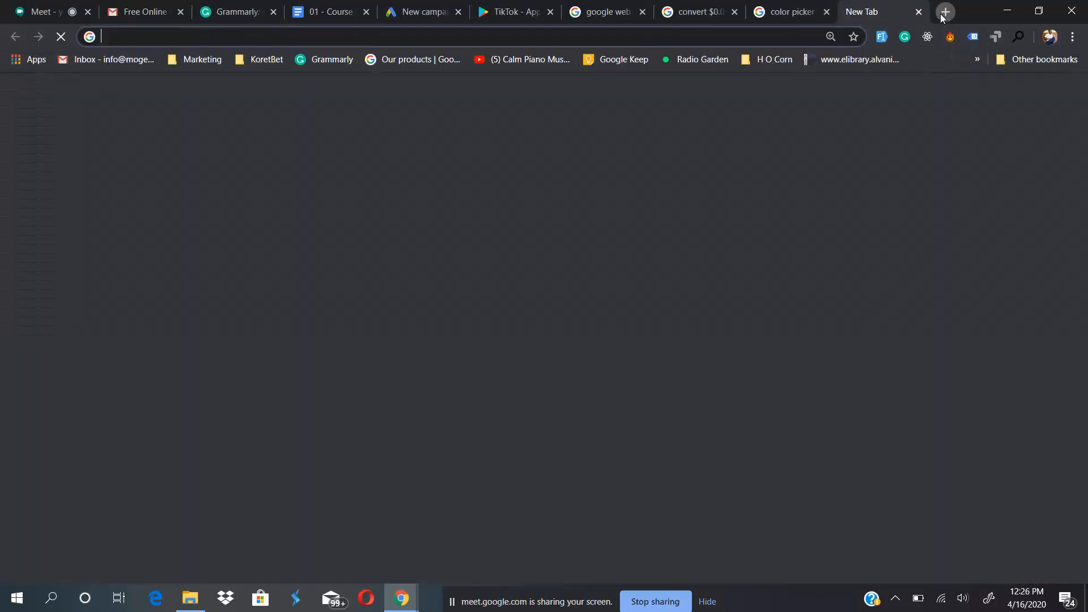
{"action": "type", "text": "vcpm"}
{"action": "key", "text": "Return"}
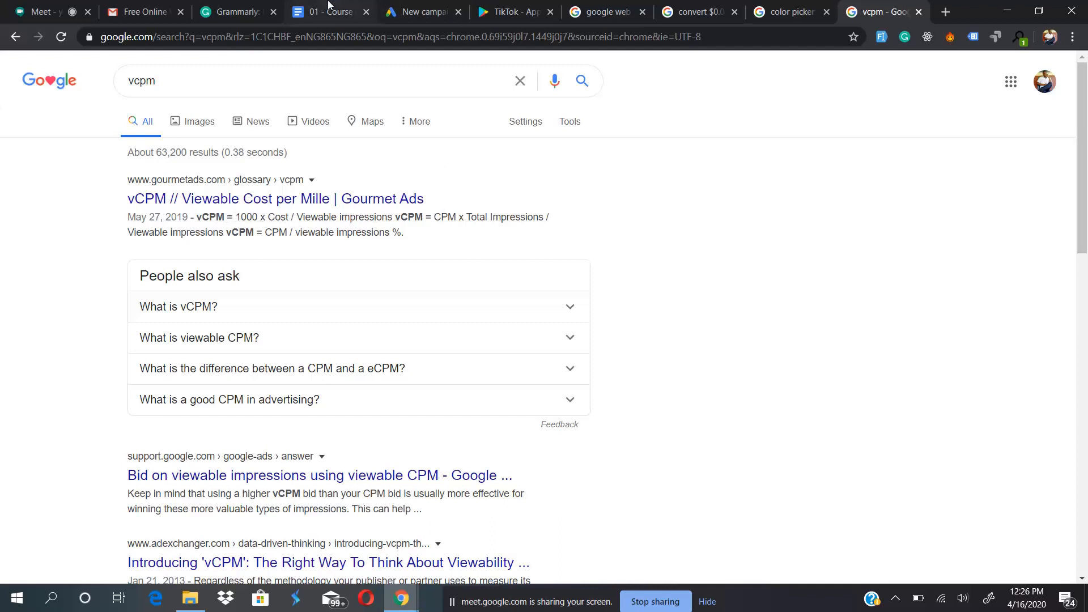
{"action": "left_click", "coordinate": [429, 6]}
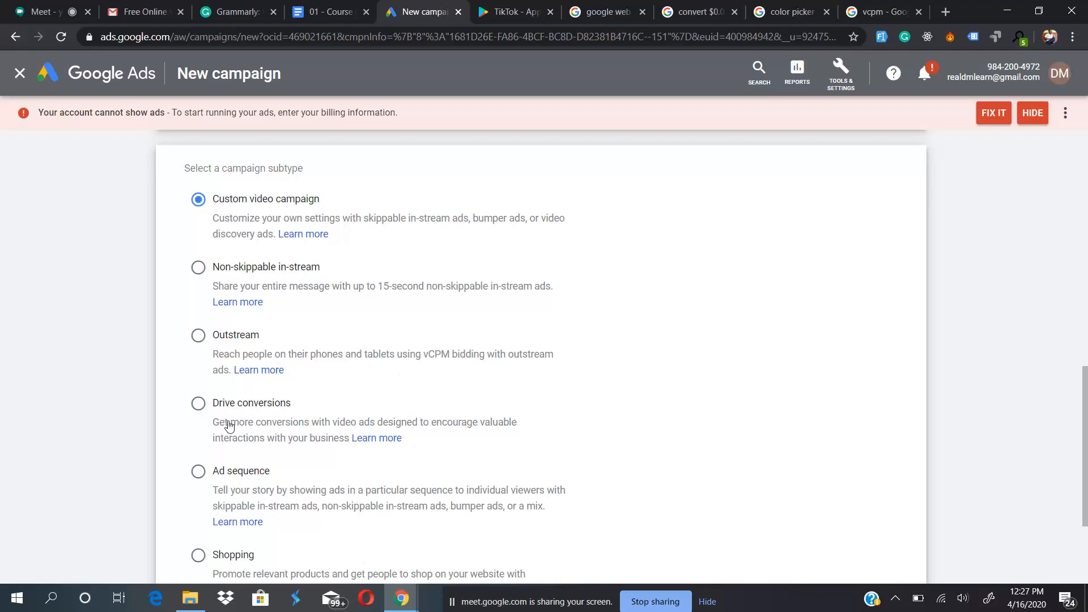
- Review the video campaign subtypes and continue with Custom video campaign
{"action": "scroll", "coordinate": [230, 426], "scroll_direction": "down", "scroll_amount": 3}
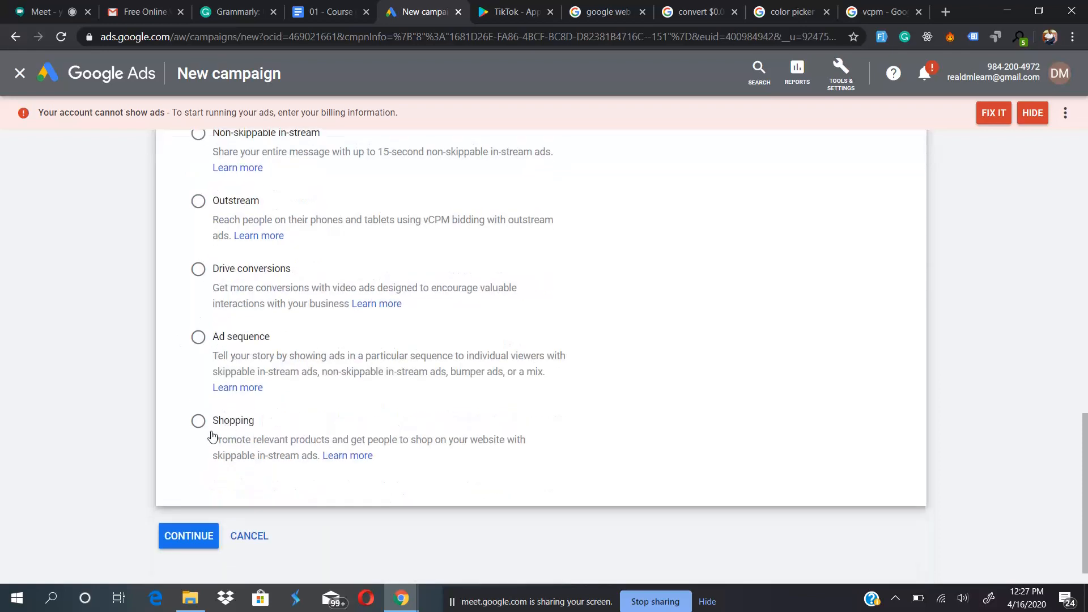
{"action": "scroll", "coordinate": [221, 426], "scroll_direction": "up", "scroll_amount": 3}
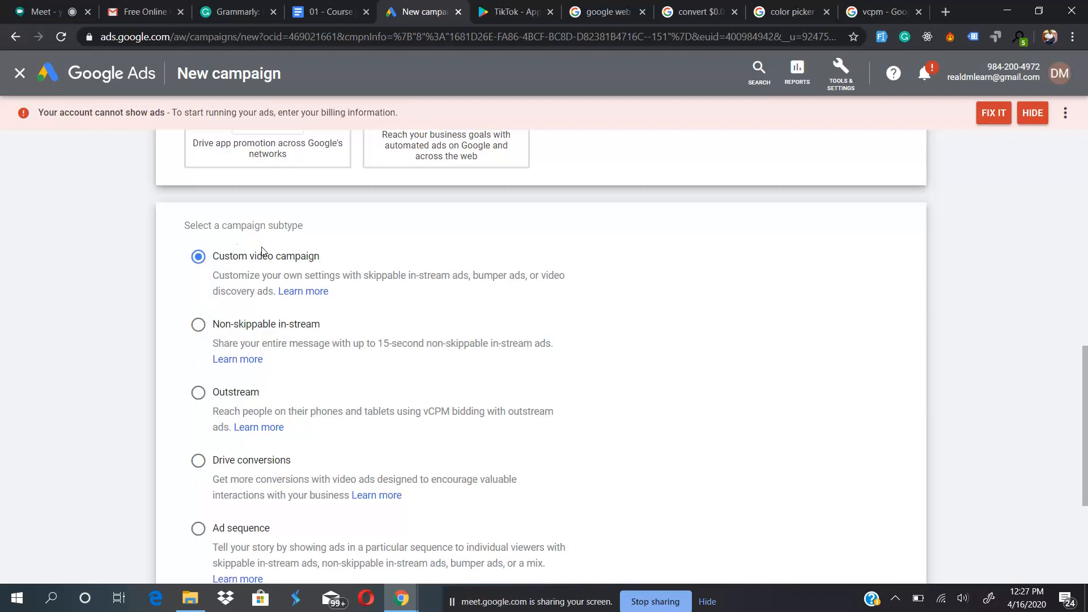
{"action": "scroll", "coordinate": [603, 448], "scroll_direction": "down", "scroll_amount": 1}
{"action": "scroll", "coordinate": [603, 448], "scroll_direction": "down", "scroll_amount": 3}
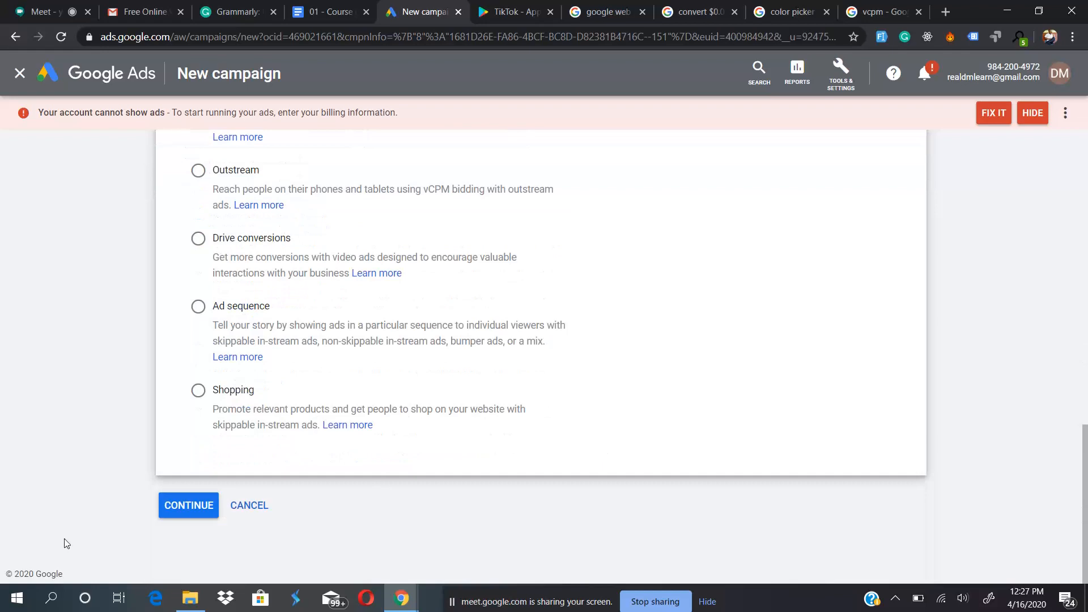
{"action": "scroll", "coordinate": [117, 372], "scroll_direction": "up", "scroll_amount": 5}
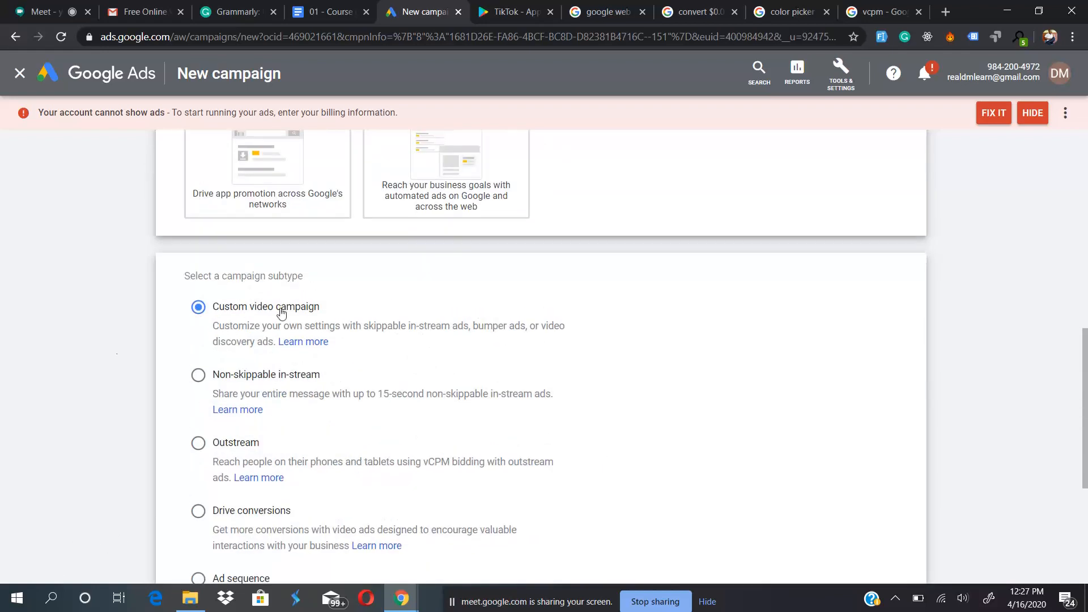
{"action": "scroll", "coordinate": [110, 471], "scroll_direction": "down", "scroll_amount": 5}
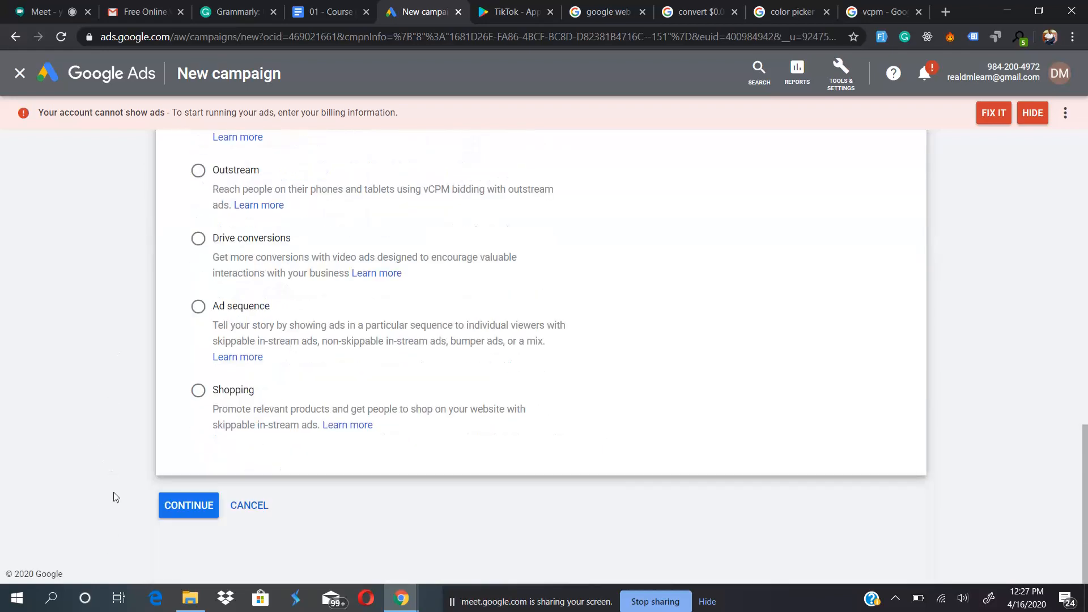
{"action": "left_click", "coordinate": [174, 513]}
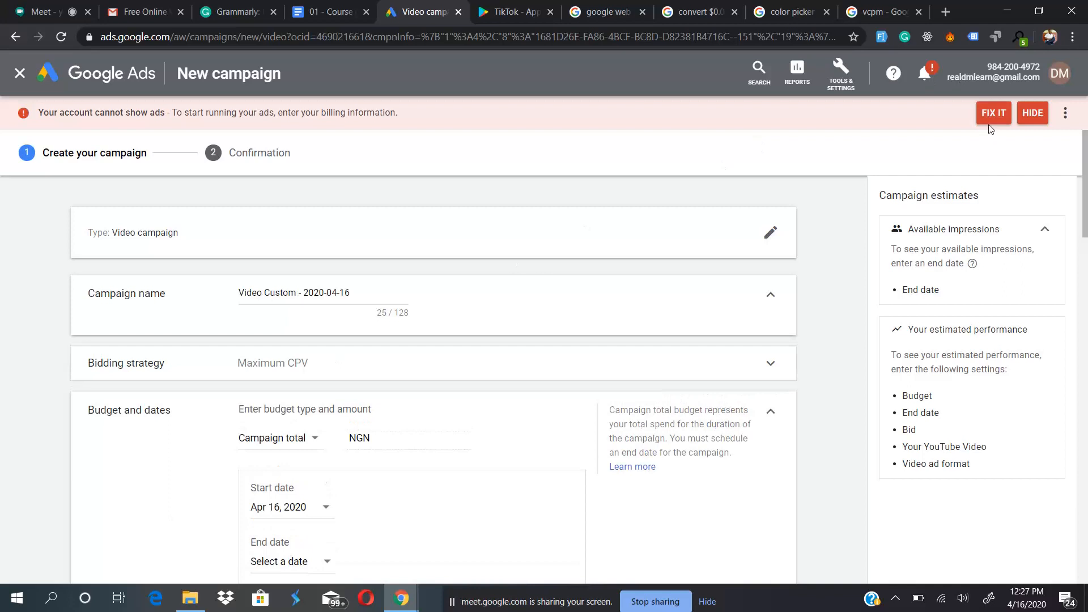
- Hide the billing alert and name the video campaign "YouTube"
{"action": "left_click", "coordinate": [1034, 113]}
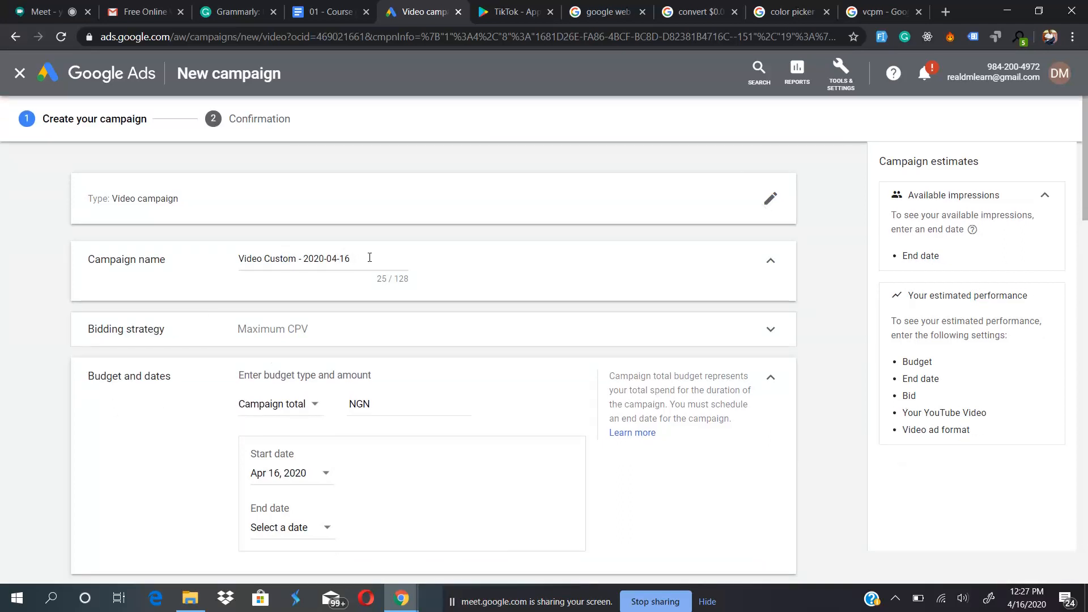
{"action": "left_click_drag", "start_coordinate": [369, 257], "coordinate": [179, 266]}
{"action": "type", "text": "YouTube"}
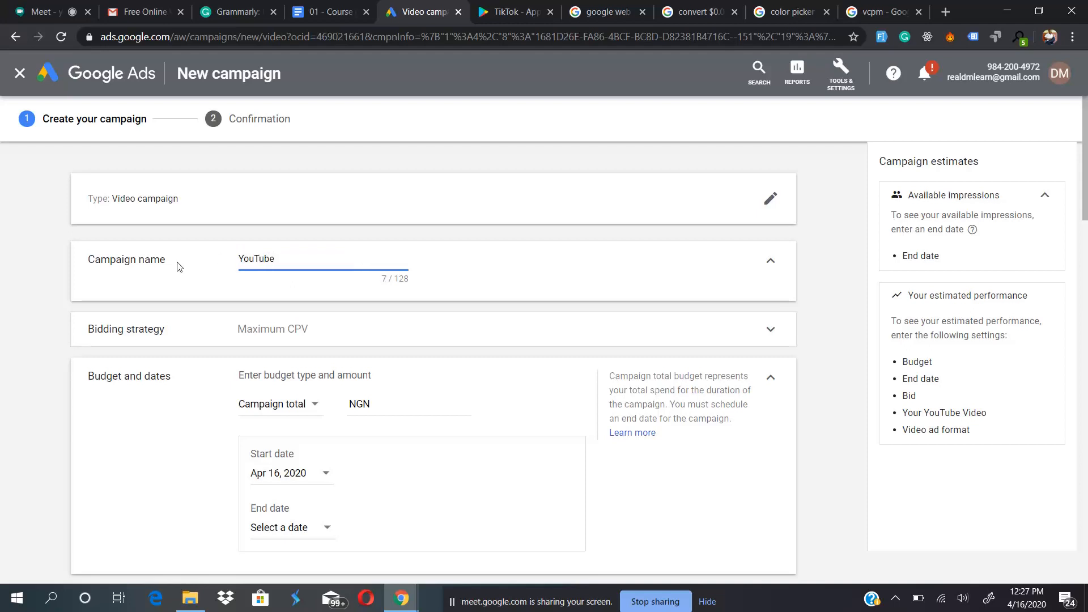
{"action": "mouse_move", "coordinate": [249, 258]}
{"action": "left_mouse_down"}
{"action": "mouse_move", "coordinate": [277, 258]}
{"action": "mouse_move", "coordinate": [237, 261]}
{"action": "mouse_move", "coordinate": [258, 257]}
{"action": "left_mouse_up"}
{"action": "left_click", "coordinate": [287, 260]}
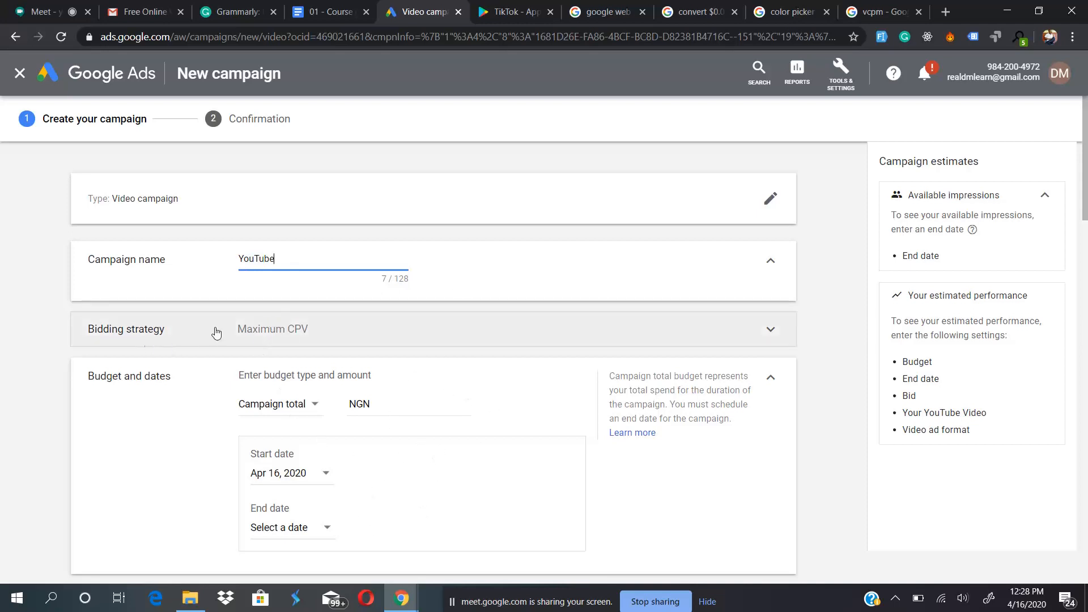
- Examine the bid strategy options for the video campaign, keeping Maximum CPV
{"action": "left_click", "coordinate": [355, 339]}
{"action": "mouse_move", "coordinate": [352, 330]}
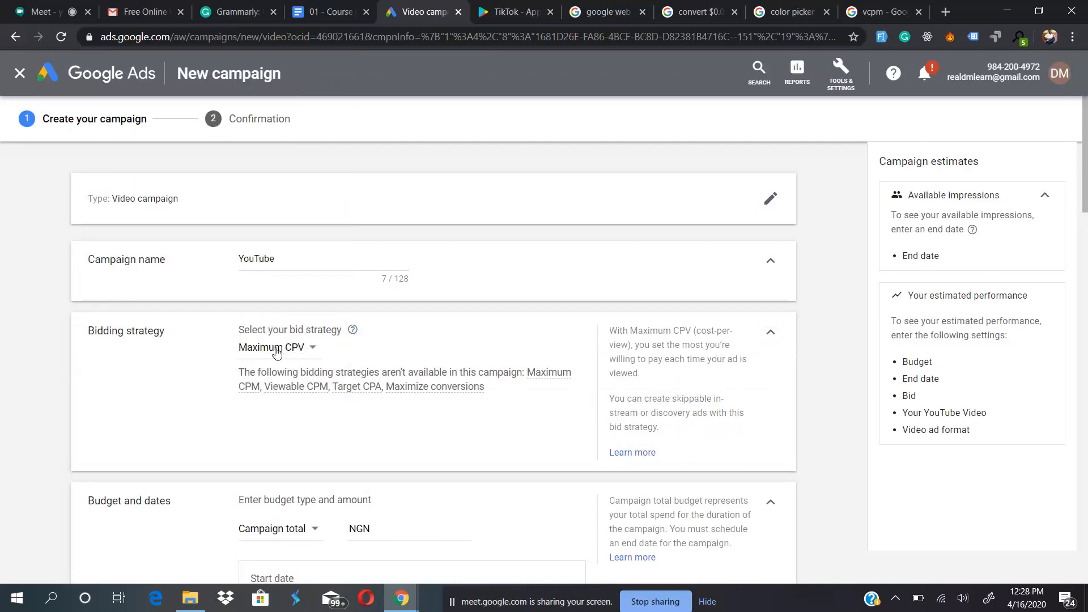
{"action": "left_click", "coordinate": [277, 349]}
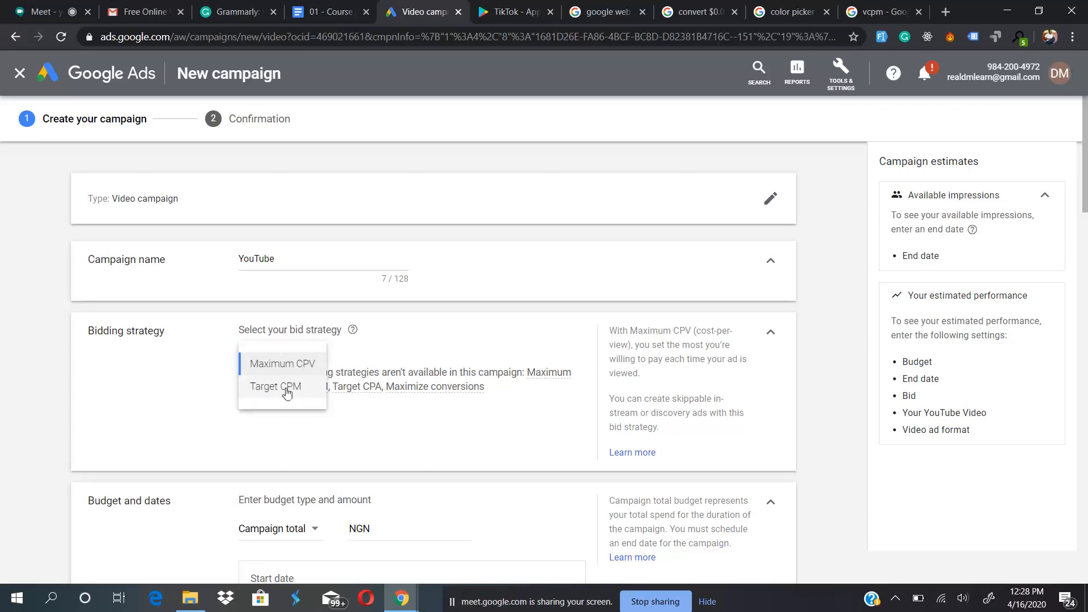
{"action": "left_click", "coordinate": [211, 390]}
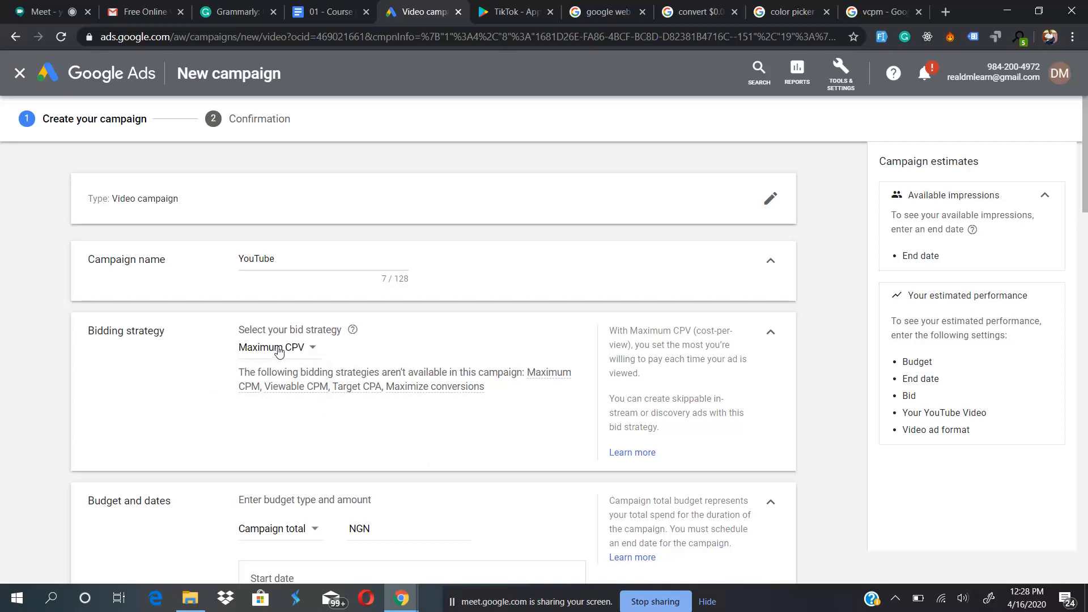
{"action": "left_click", "coordinate": [276, 350]}
{"action": "left_click", "coordinate": [180, 401]}
{"action": "left_click", "coordinate": [771, 331]}
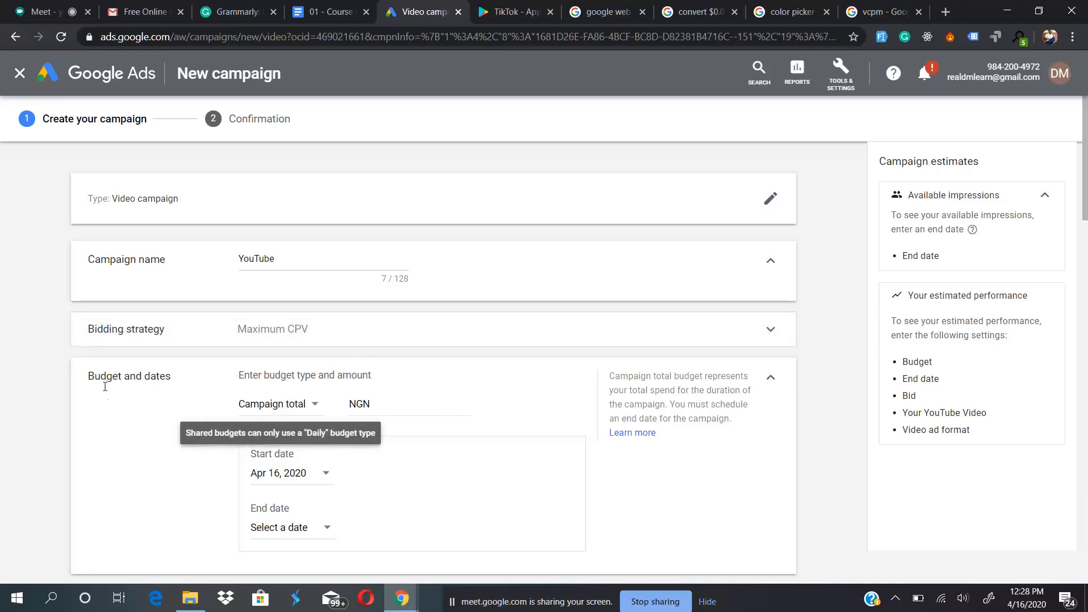
- Check the budget types, keep Campaign total and set the budget to NGN 500,000
{"action": "left_click", "coordinate": [290, 404]}
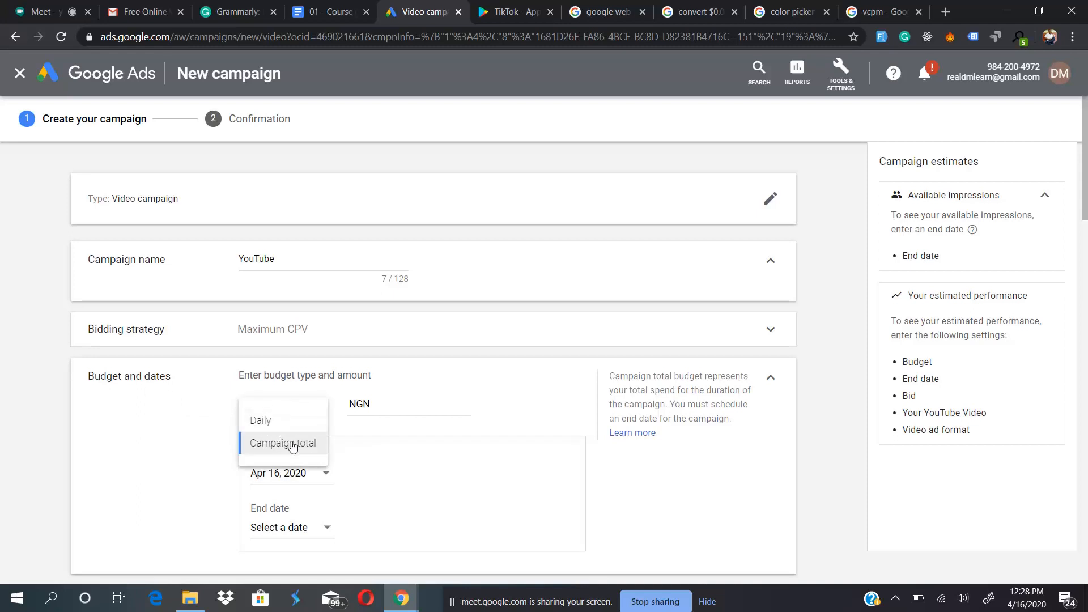
{"action": "left_click", "coordinate": [193, 449]}
{"action": "left_click", "coordinate": [411, 402]}
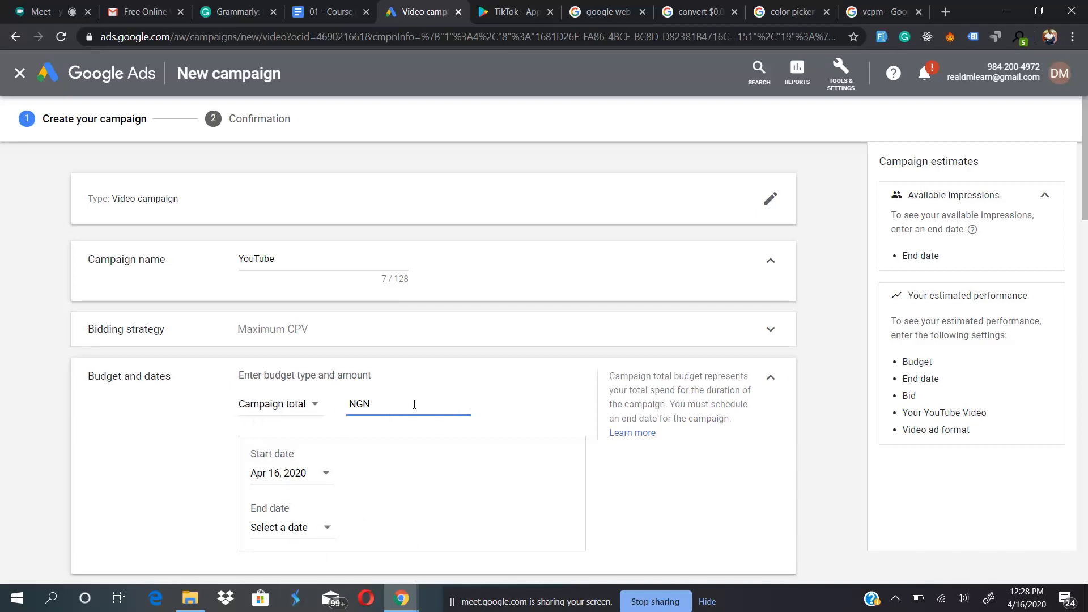
{"action": "left_click", "coordinate": [263, 407]}
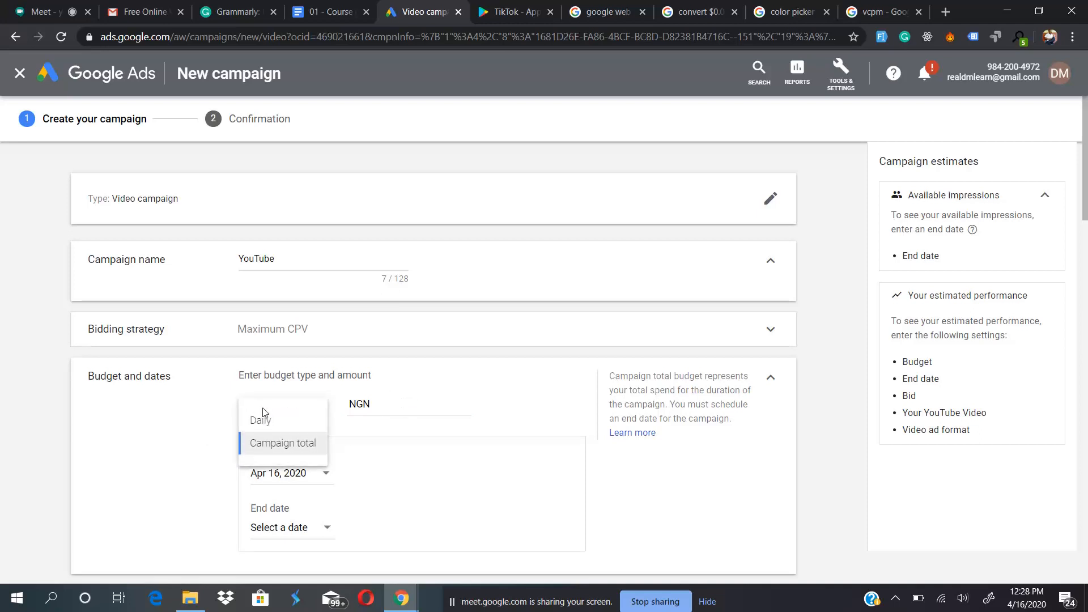
{"action": "left_click", "coordinate": [411, 402]}
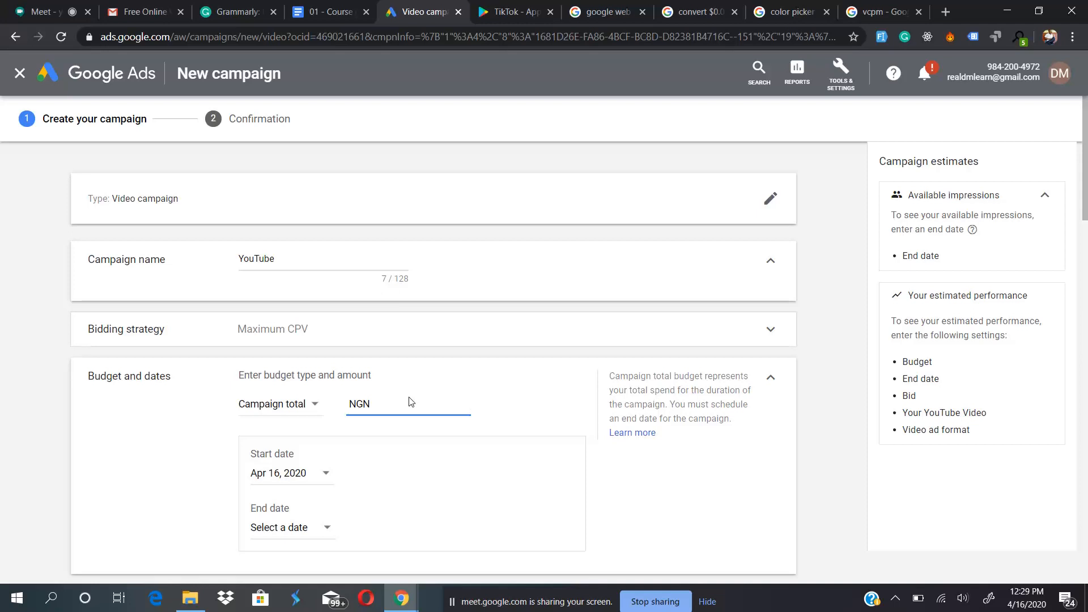
{"action": "type", "text": "500,000.00"}
- Set the campaign's end date to Apr 23, 2020
{"action": "scroll", "coordinate": [272, 476], "scroll_direction": "down", "scroll_amount": 1}
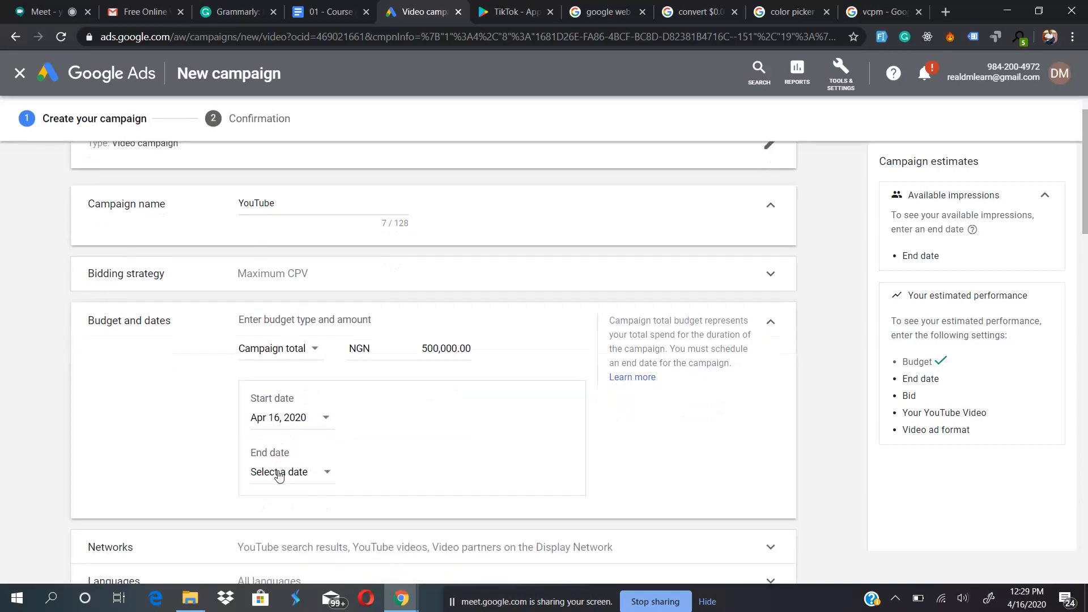
{"action": "left_click", "coordinate": [279, 473]}
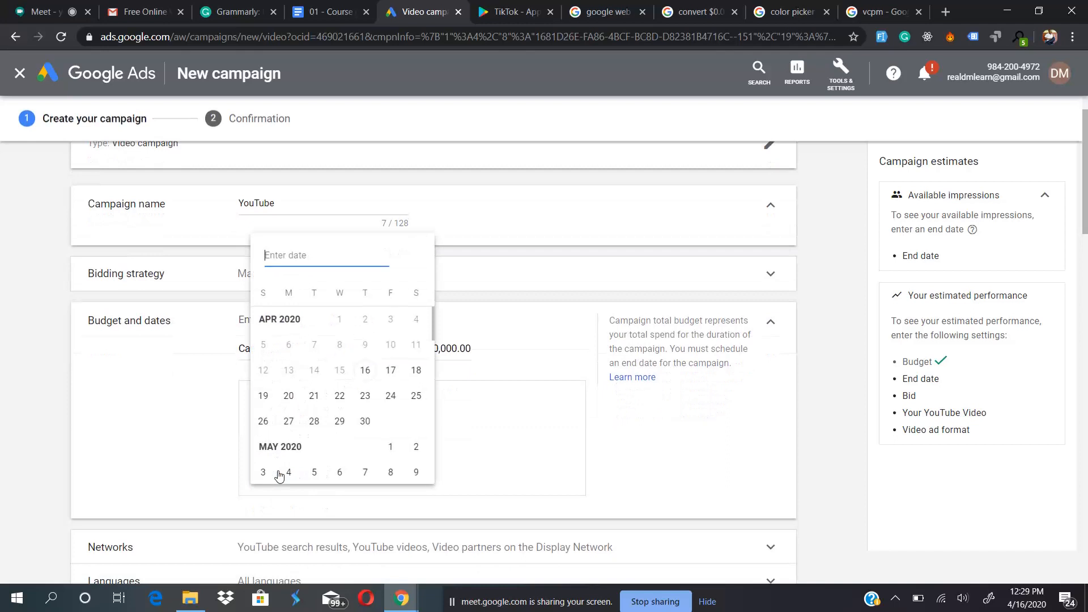
{"action": "left_click", "coordinate": [365, 396]}
{"action": "scroll", "coordinate": [379, 452], "scroll_direction": "down", "scroll_amount": 1}
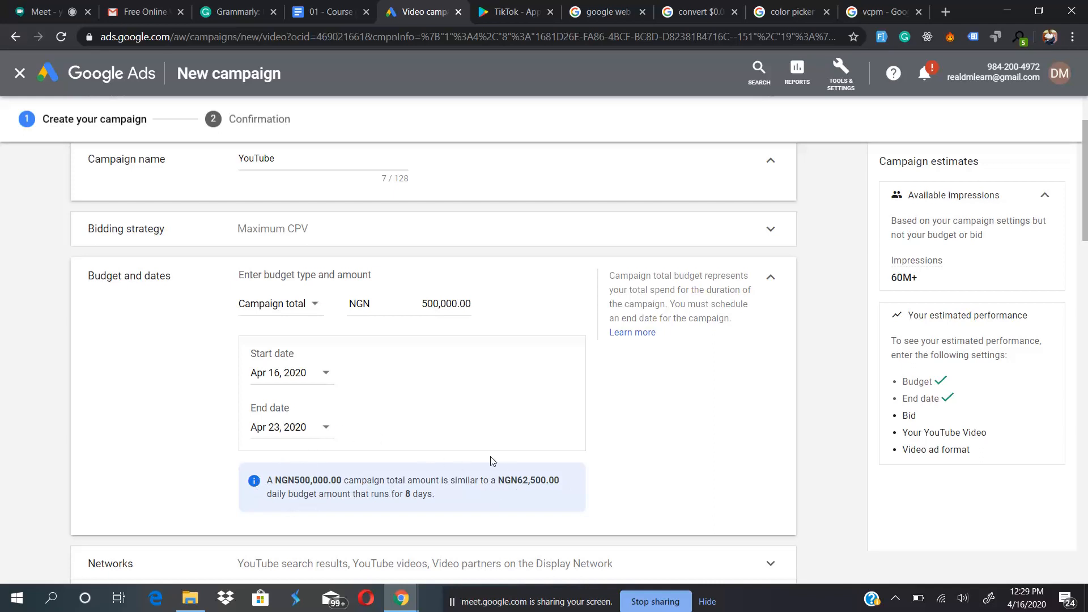
- Open the Networks settings of the video campaign
{"action": "scroll", "coordinate": [492, 460], "scroll_direction": "down", "scroll_amount": 3}
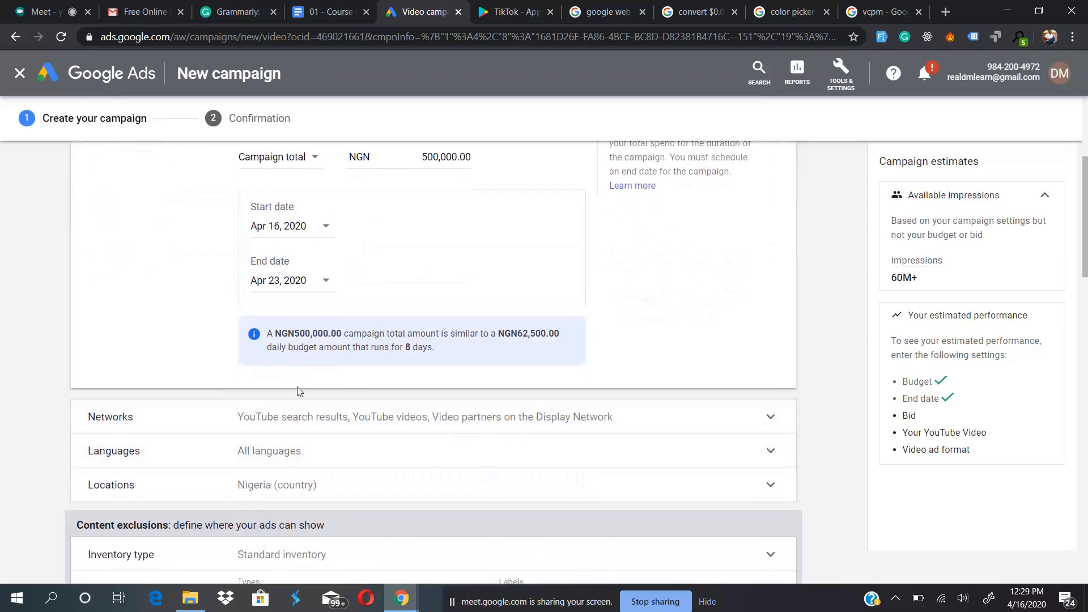
{"action": "scroll", "coordinate": [299, 391], "scroll_direction": "down", "scroll_amount": 2}
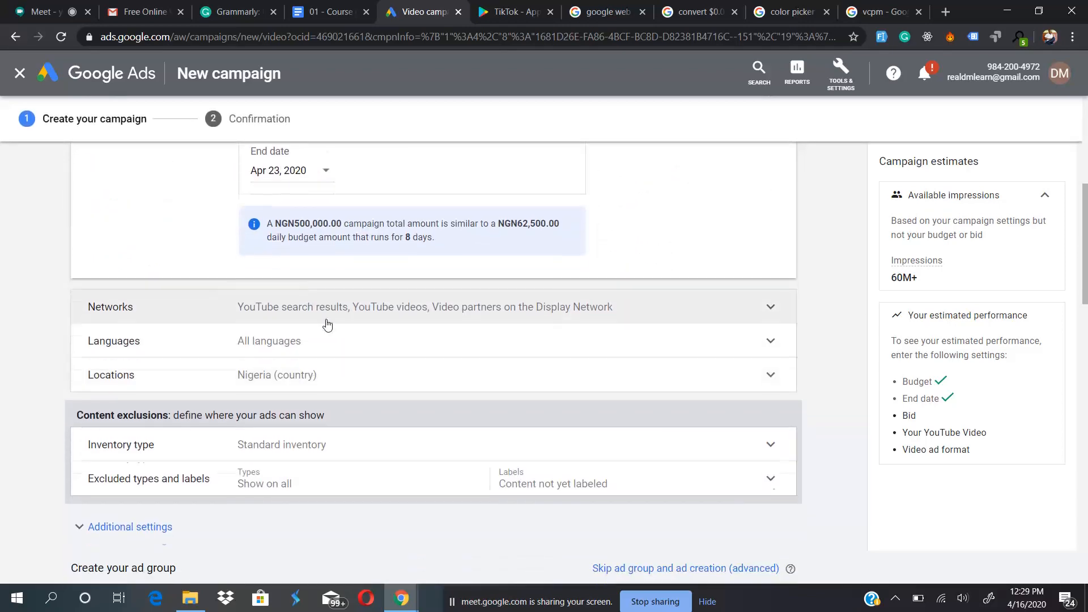
{"action": "scroll", "coordinate": [317, 324], "scroll_direction": "up", "scroll_amount": 3}
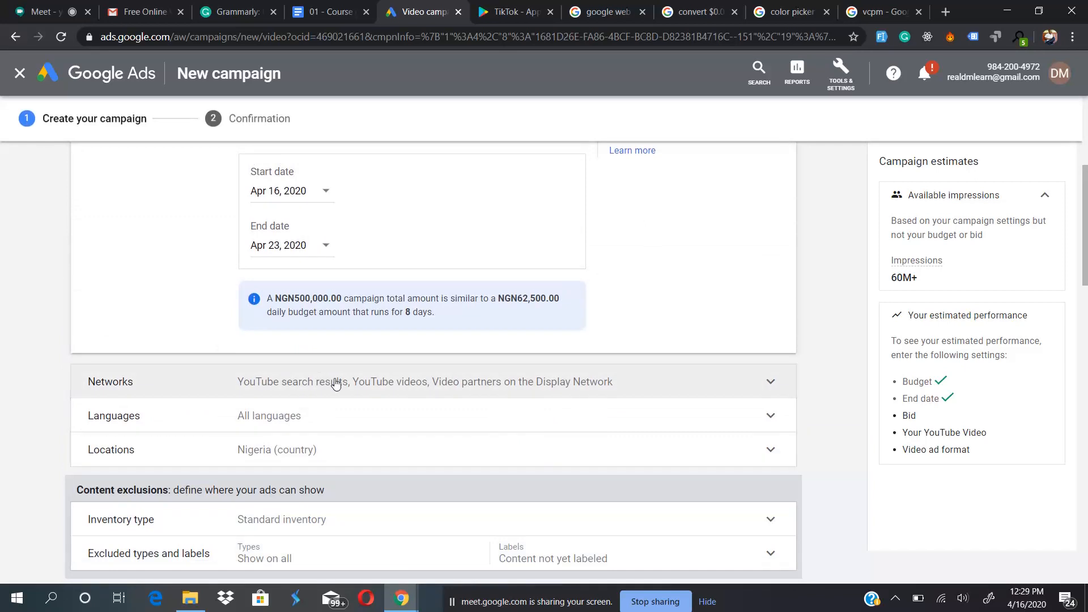
{"action": "left_click", "coordinate": [336, 384]}
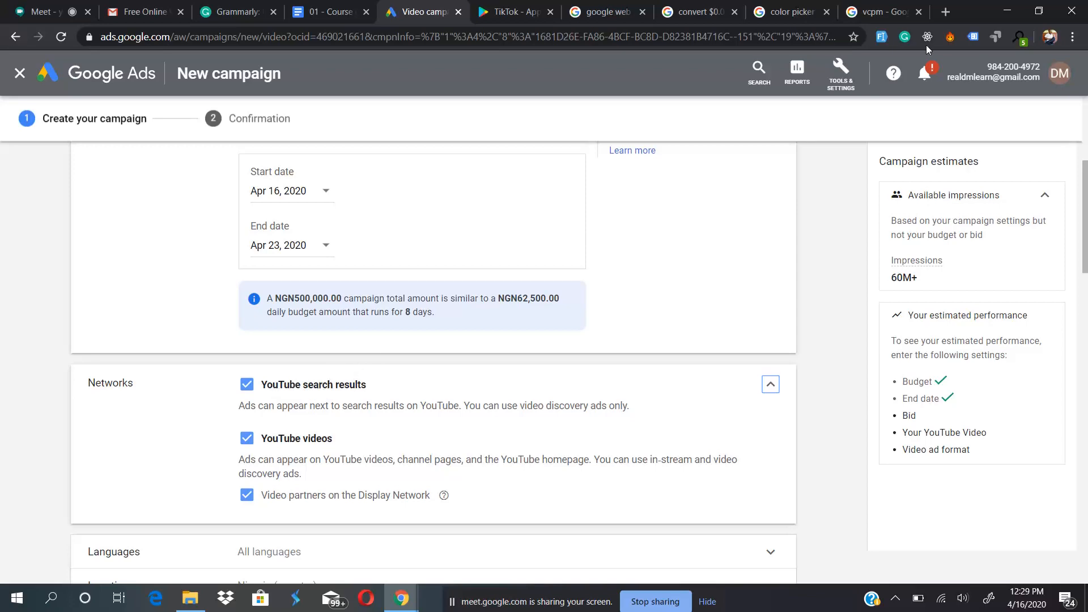
- Open YouTube in a new browser tab
{"action": "left_click", "coordinate": [945, 12]}
{"action": "type", "text": "youtu"}
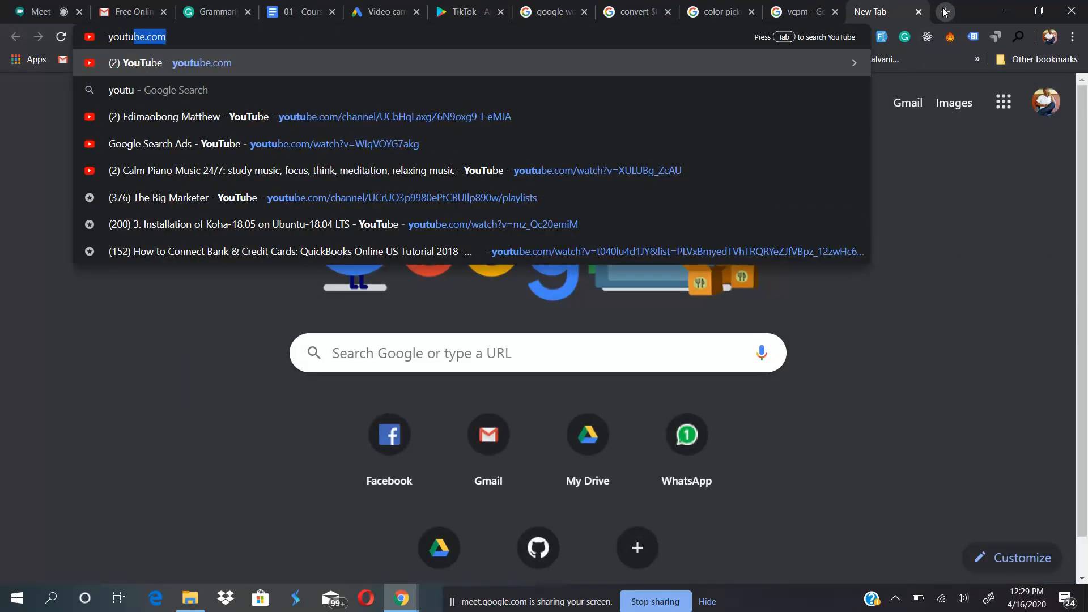
{"action": "key", "text": "Return"}
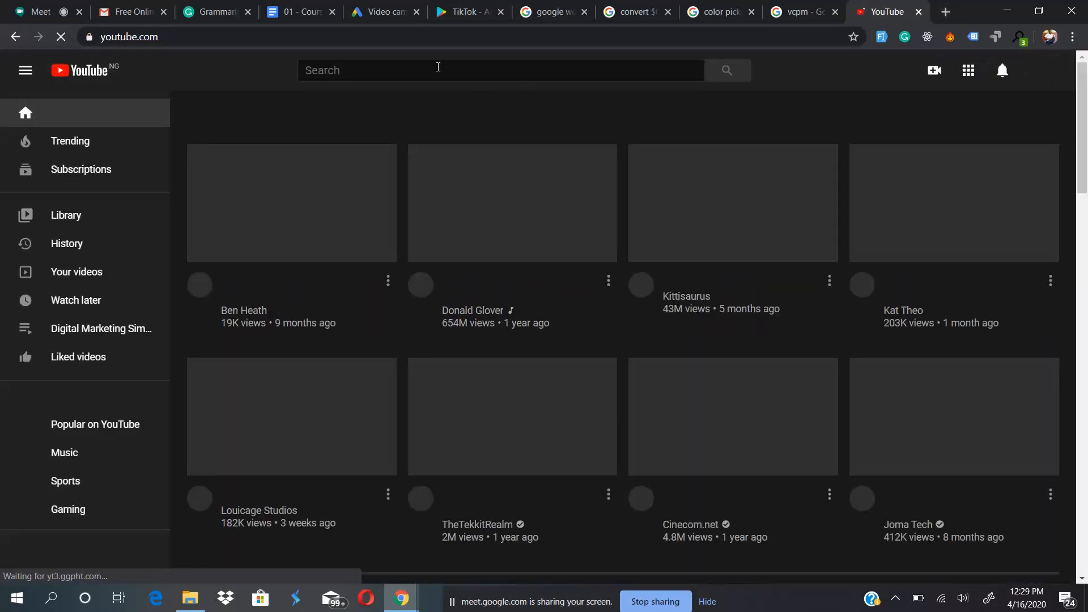
- Search YouTube for "how to tie gele" and look through the video results
{"action": "left_click", "coordinate": [438, 67]}
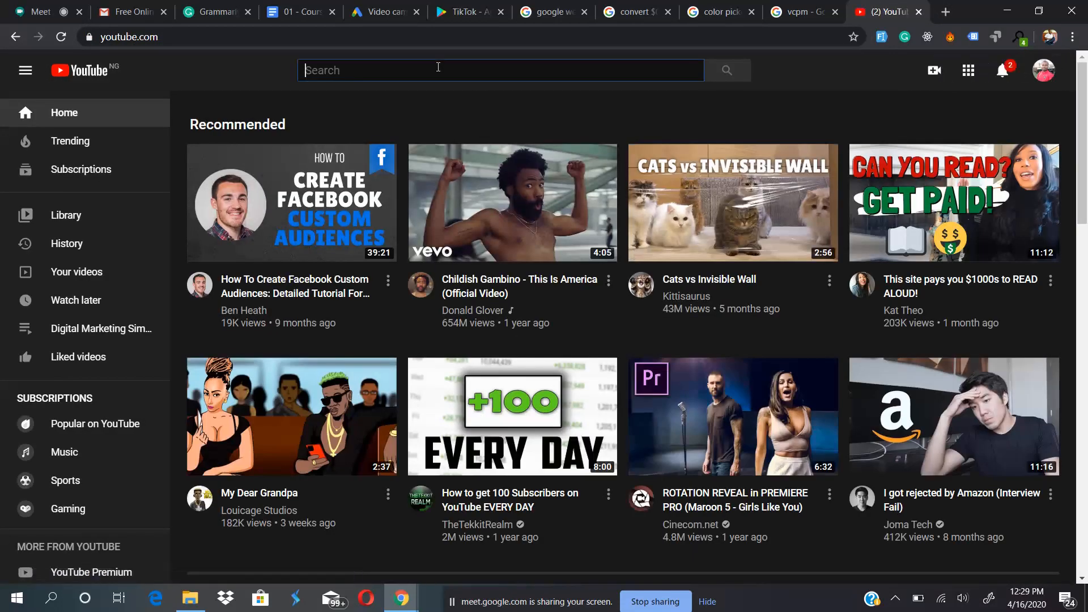
{"action": "type", "text": "how to "}
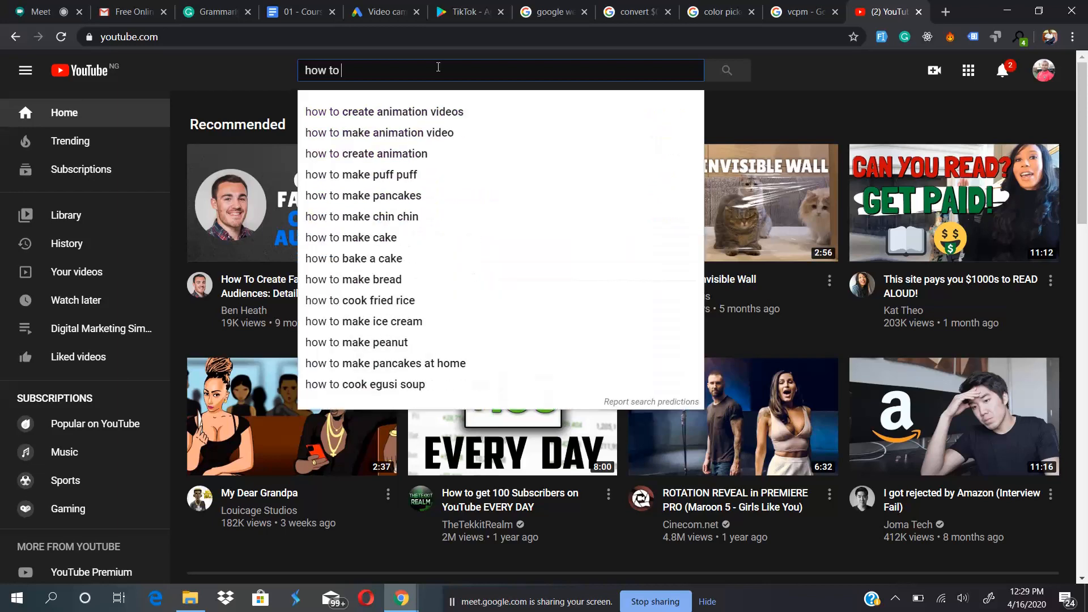
{"action": "type", "text": "tie"}
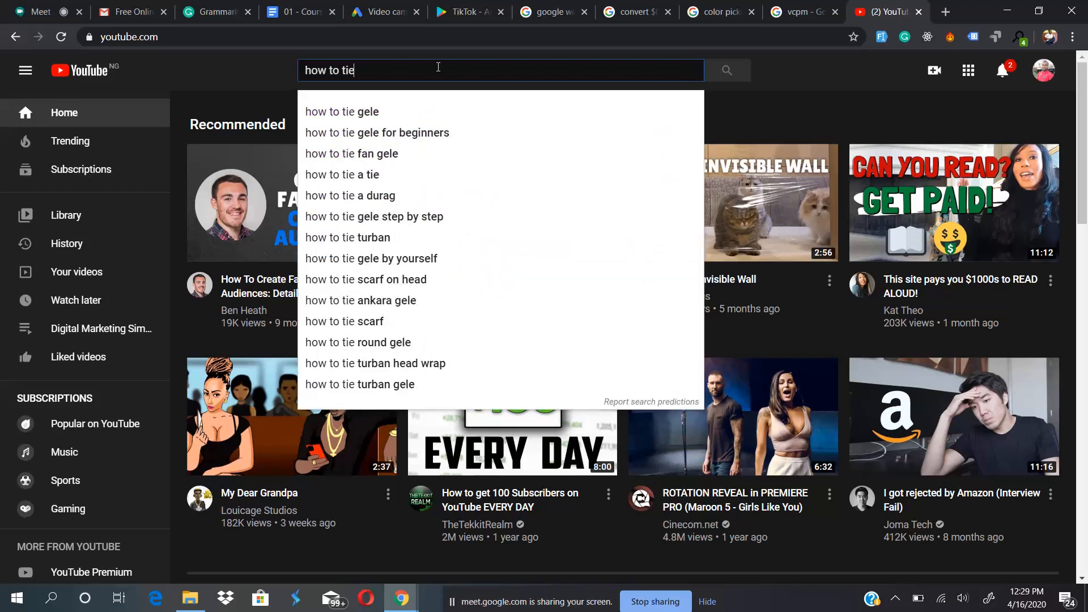
{"action": "left_click", "coordinate": [399, 110]}
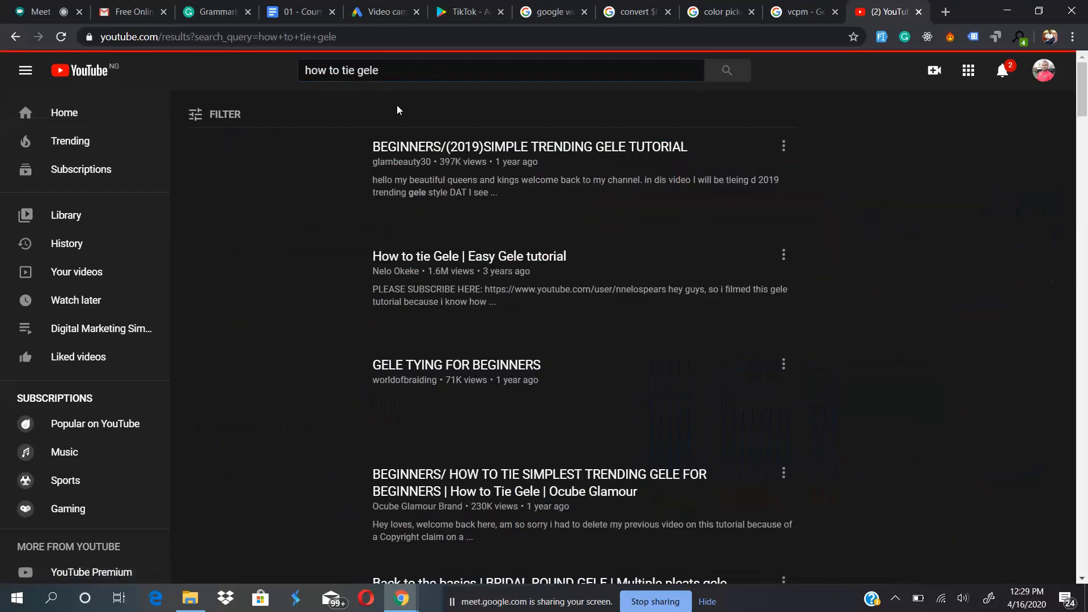
{"action": "scroll", "coordinate": [858, 287], "scroll_direction": "down", "scroll_amount": 12}
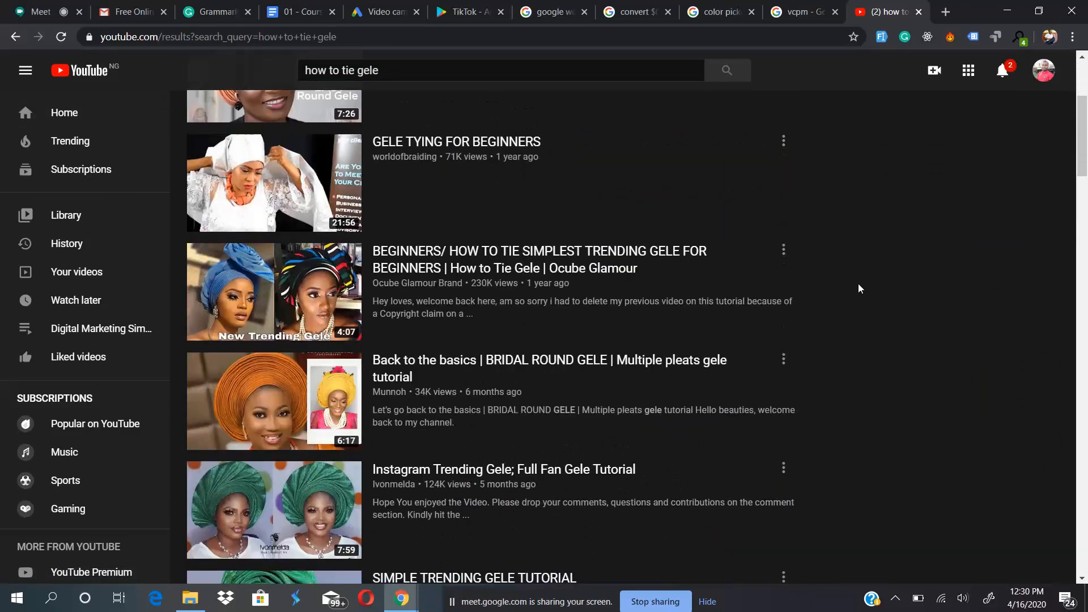
{"action": "scroll", "coordinate": [858, 289], "scroll_direction": "down", "scroll_amount": 5}
{"action": "scroll", "coordinate": [858, 288], "scroll_direction": "up", "scroll_amount": 5}
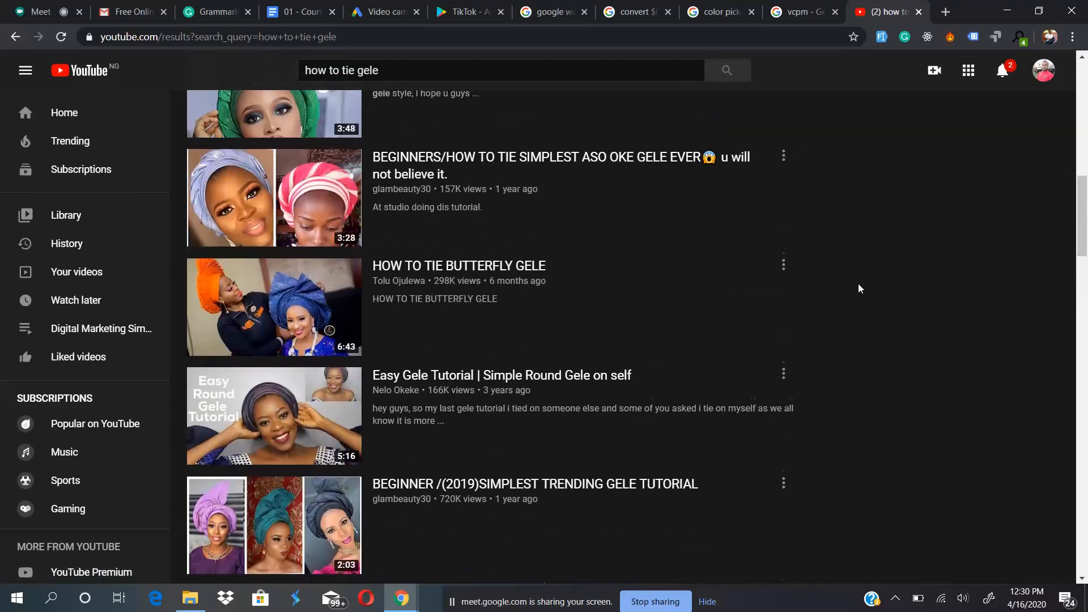
{"action": "scroll", "coordinate": [858, 289], "scroll_direction": "down", "scroll_amount": 12}
{"action": "scroll", "coordinate": [858, 284], "scroll_direction": "up", "scroll_amount": 20}
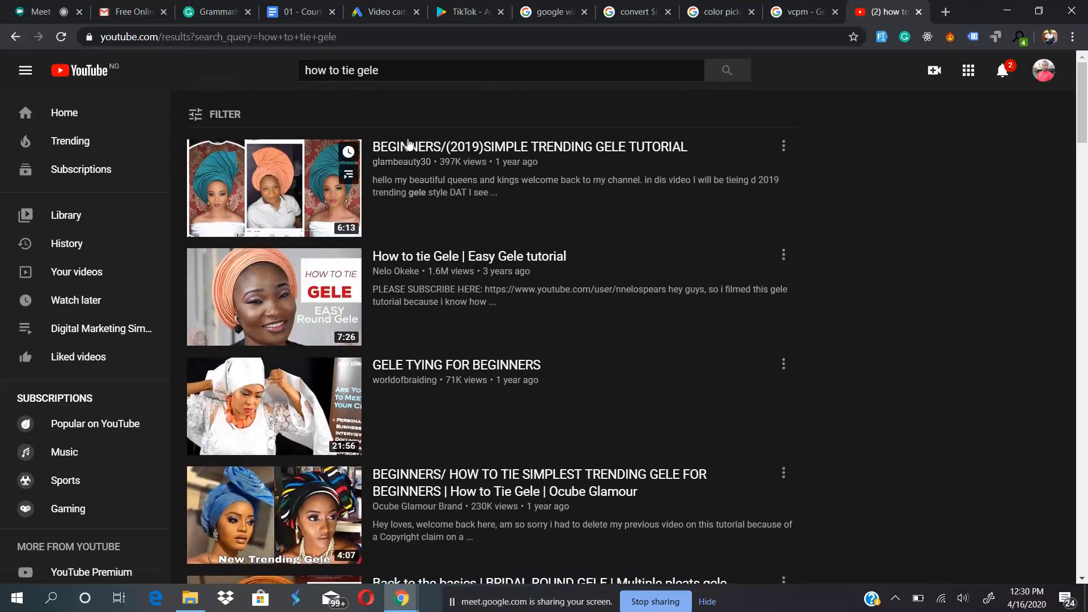
- Search YouTube for "iphone" and look through the video results
{"action": "triple_click", "coordinate": [423, 63]}
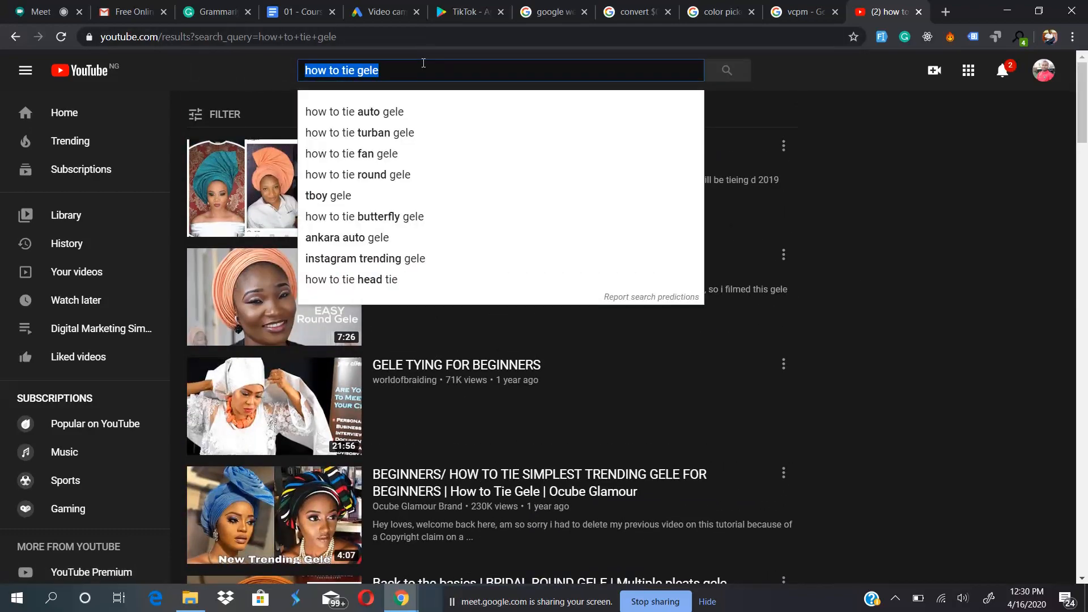
{"action": "type", "text": "iphone"}
{"action": "key", "text": "Return"}
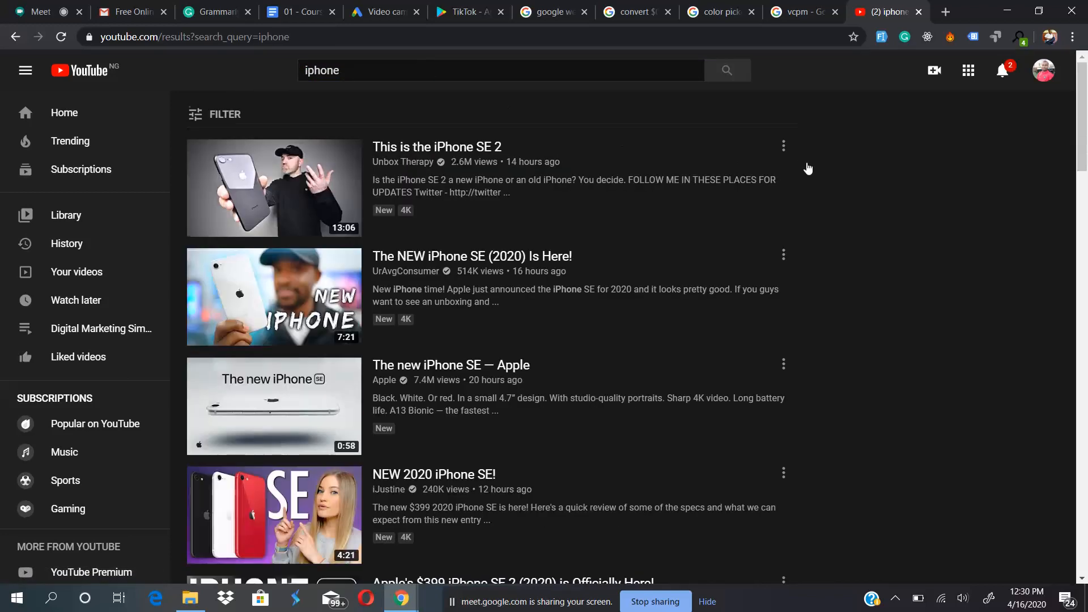
{"action": "scroll", "coordinate": [807, 166], "scroll_direction": "down", "scroll_amount": 4}
{"action": "scroll", "coordinate": [807, 164], "scroll_direction": "down", "scroll_amount": 7}
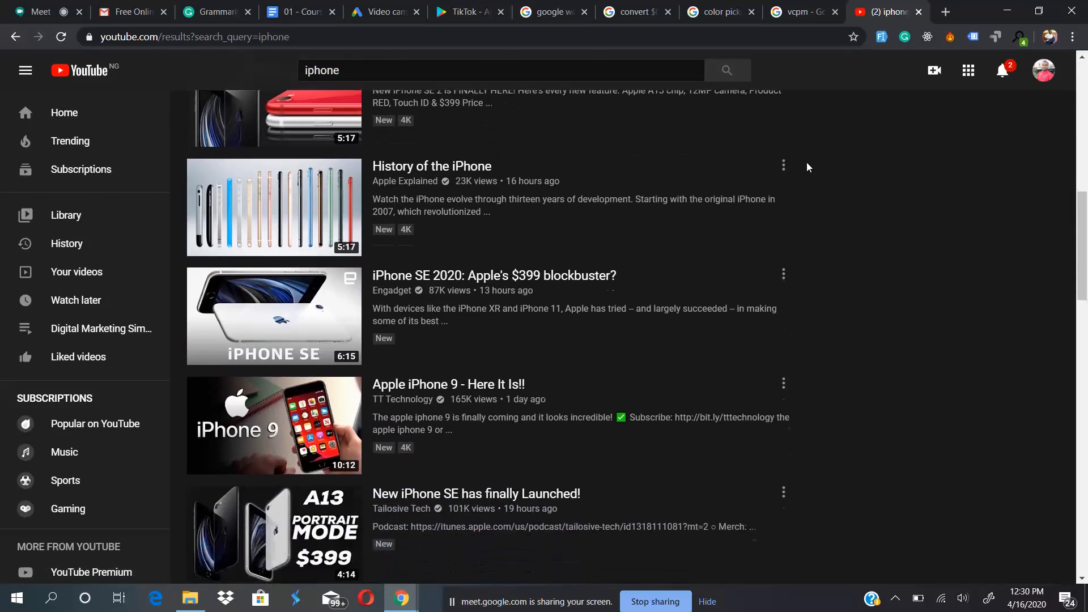
{"action": "scroll", "coordinate": [865, 163], "scroll_direction": "down", "scroll_amount": 7}
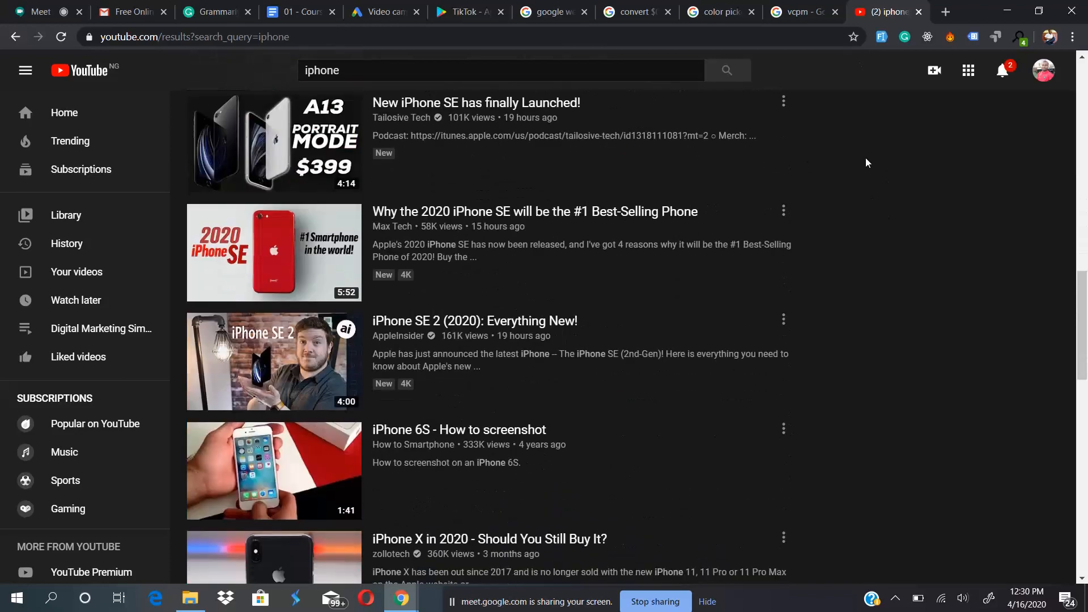
{"action": "scroll", "coordinate": [865, 162], "scroll_direction": "up", "scroll_amount": 4}
{"action": "scroll", "coordinate": [865, 163], "scroll_direction": "up", "scroll_amount": 4}
- Return to the Google Ads campaign and review the network placements, highlighting "channel pages" in the YouTube videos description
{"action": "left_click", "coordinate": [383, 11]}
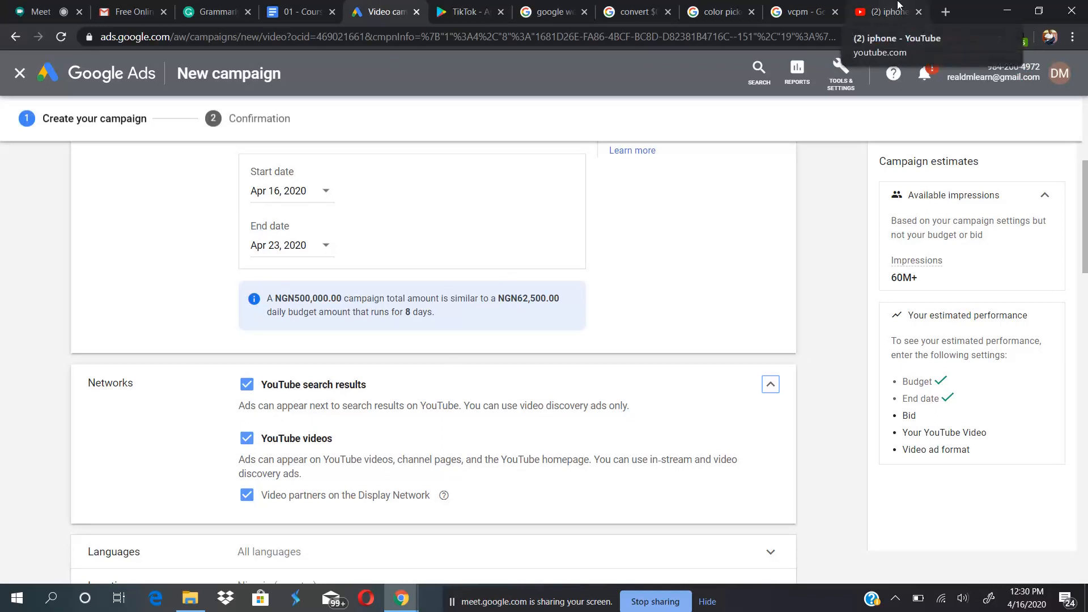
{"action": "left_click", "coordinate": [853, 381]}
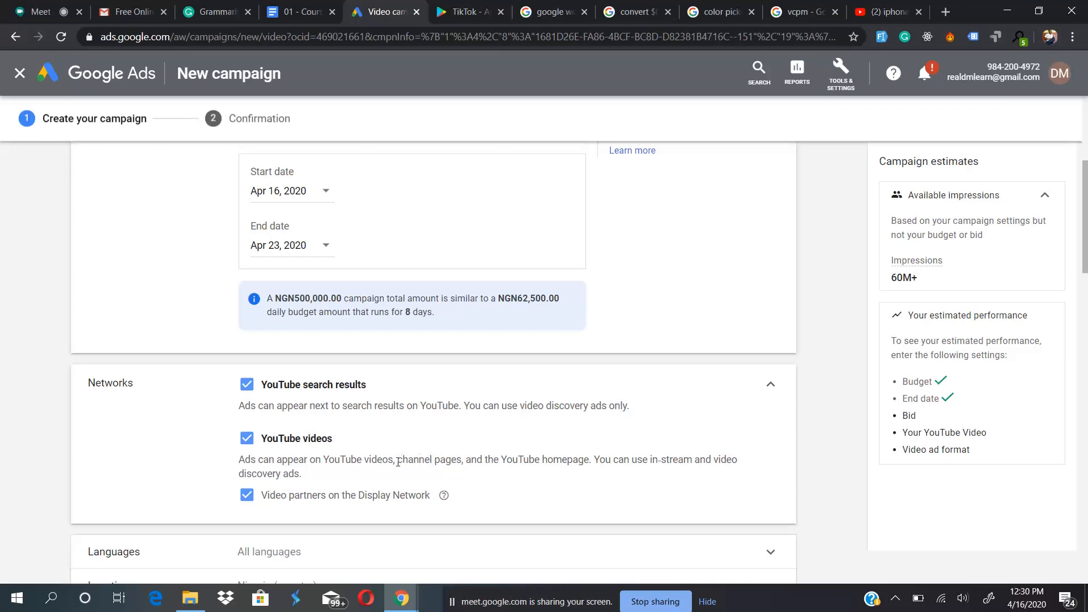
{"action": "left_click_drag", "start_coordinate": [398, 462], "coordinate": [460, 461]}
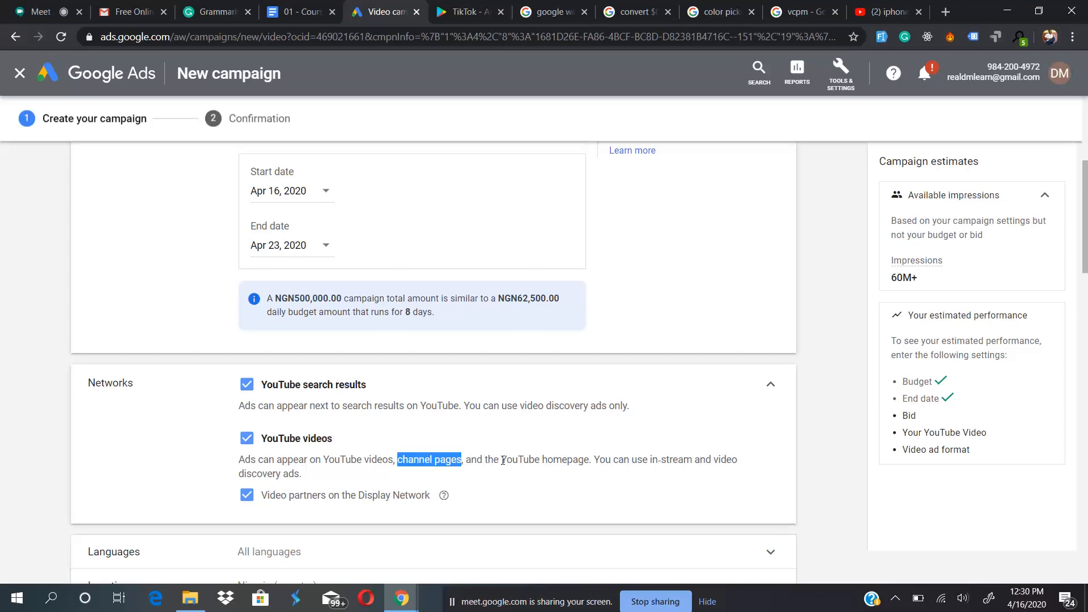
{"action": "scroll", "coordinate": [309, 391], "scroll_direction": "up", "scroll_amount": 4}
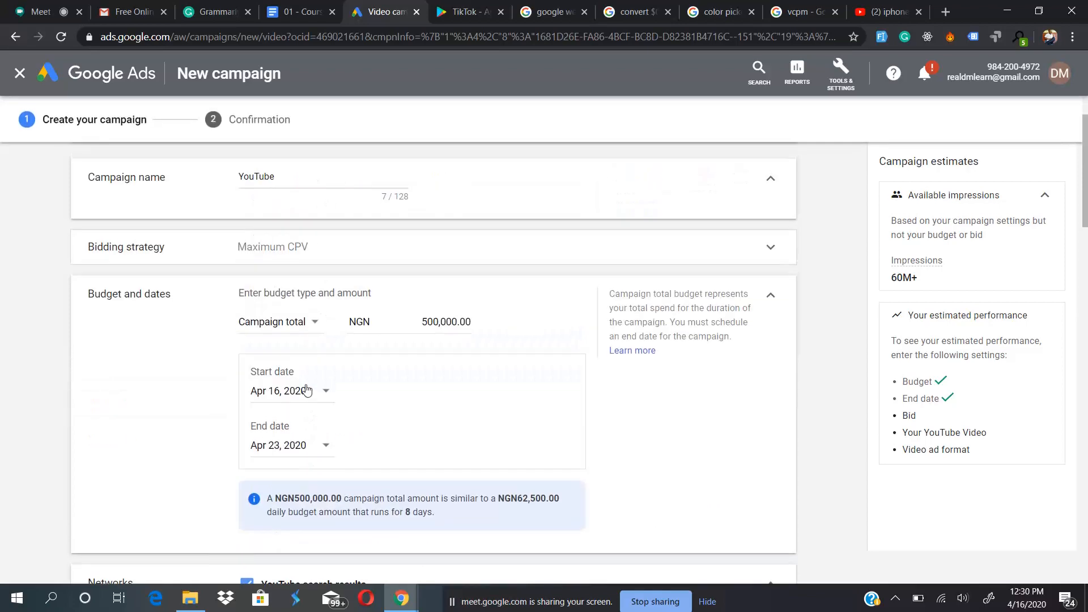
{"action": "scroll", "coordinate": [335, 279], "scroll_direction": "down", "scroll_amount": 4}
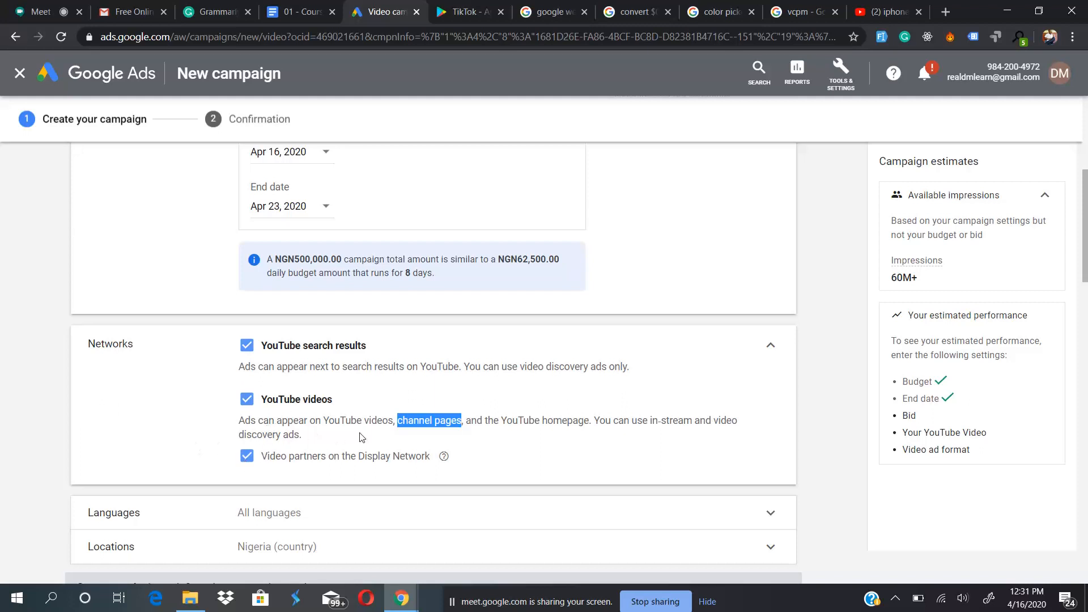
- Read the explanation of video partners and exclude Video partners on the Display Network from the campaign's networks
{"action": "mouse_move", "coordinate": [444, 458]}
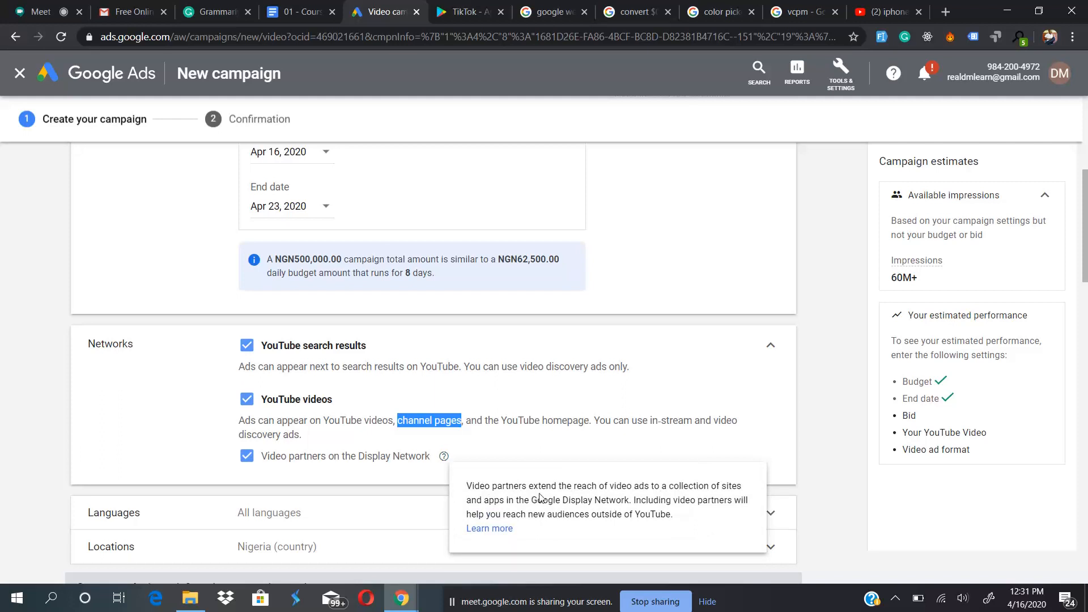
{"action": "left_click", "coordinate": [558, 391]}
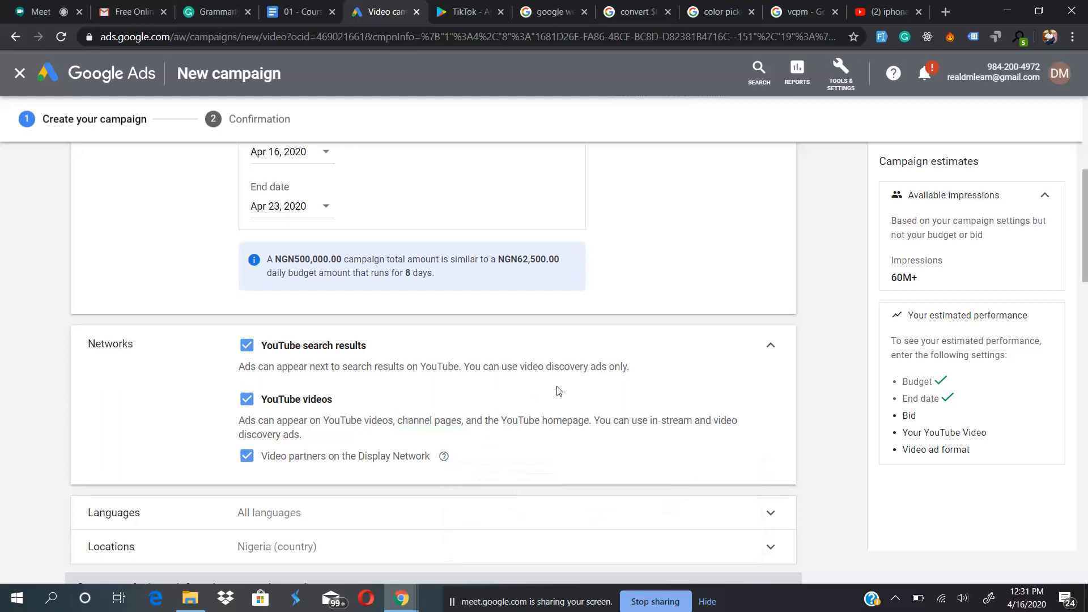
{"action": "left_click", "coordinate": [246, 458]}
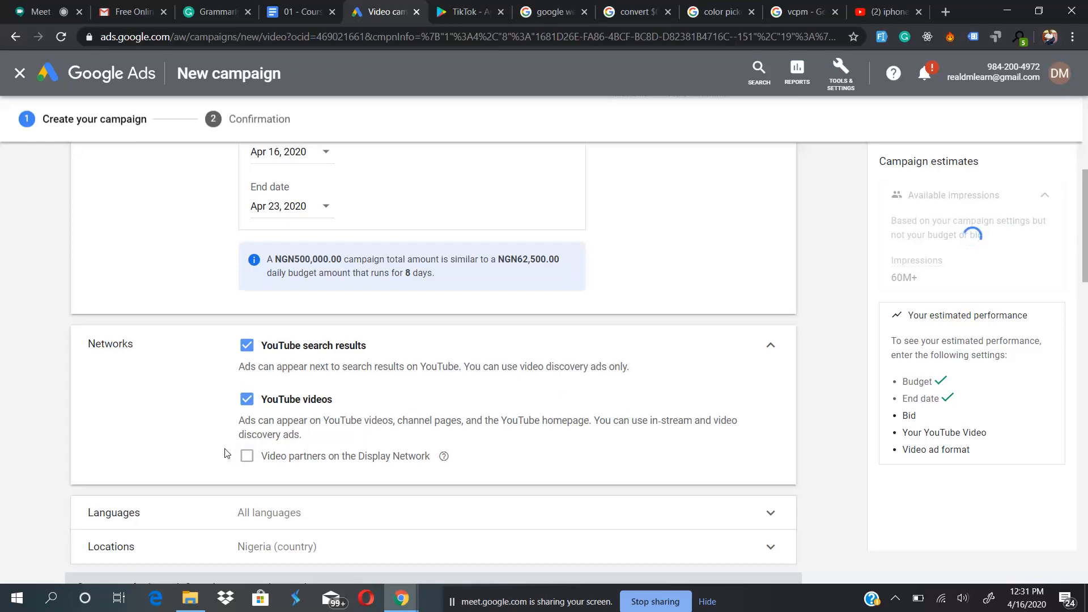
- Set the campaign's target language to English
{"action": "scroll", "coordinate": [191, 446], "scroll_direction": "down", "scroll_amount": 4}
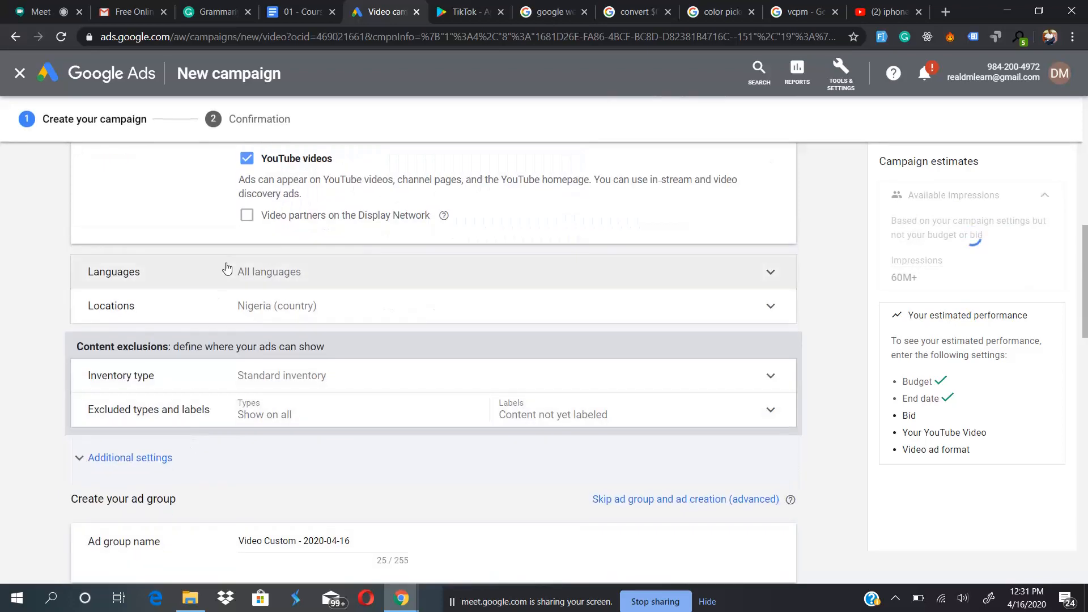
{"action": "left_click", "coordinate": [311, 264]}
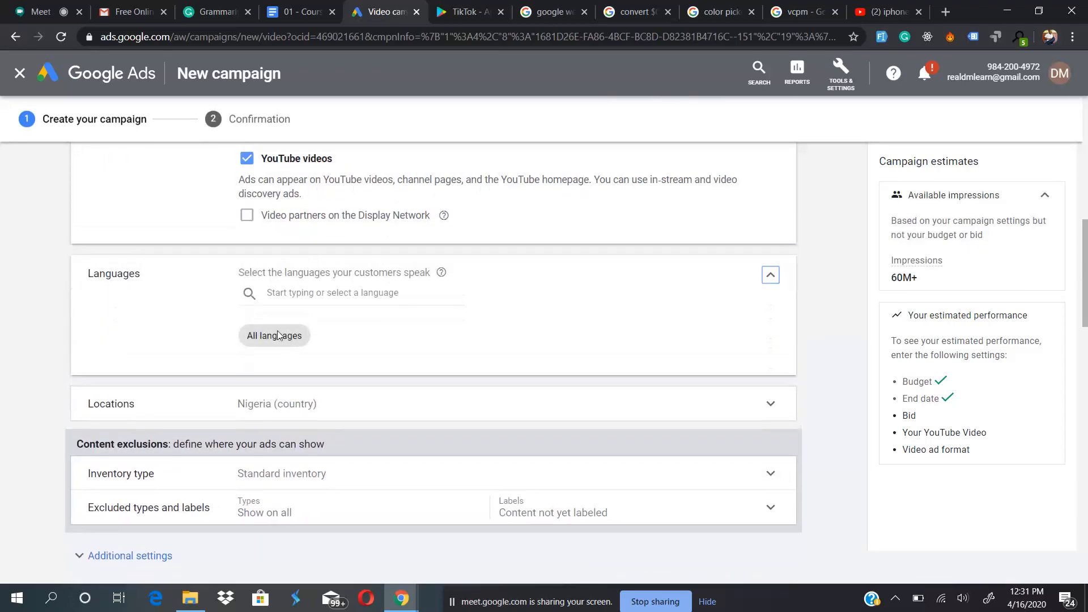
{"action": "left_click", "coordinate": [333, 290]}
{"action": "type", "text": "engl"}
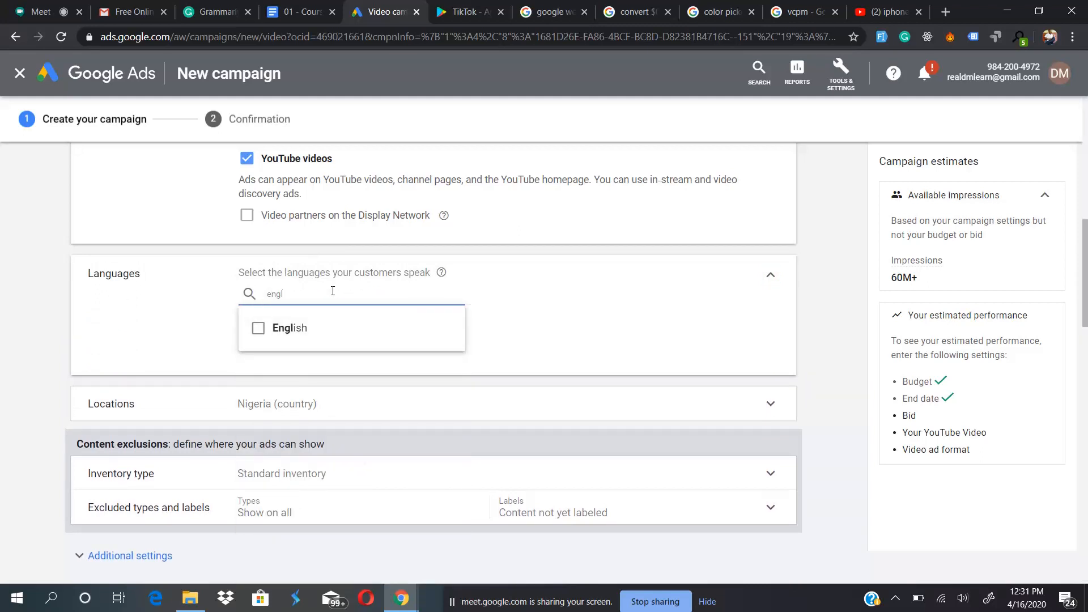
{"action": "left_click", "coordinate": [296, 324]}
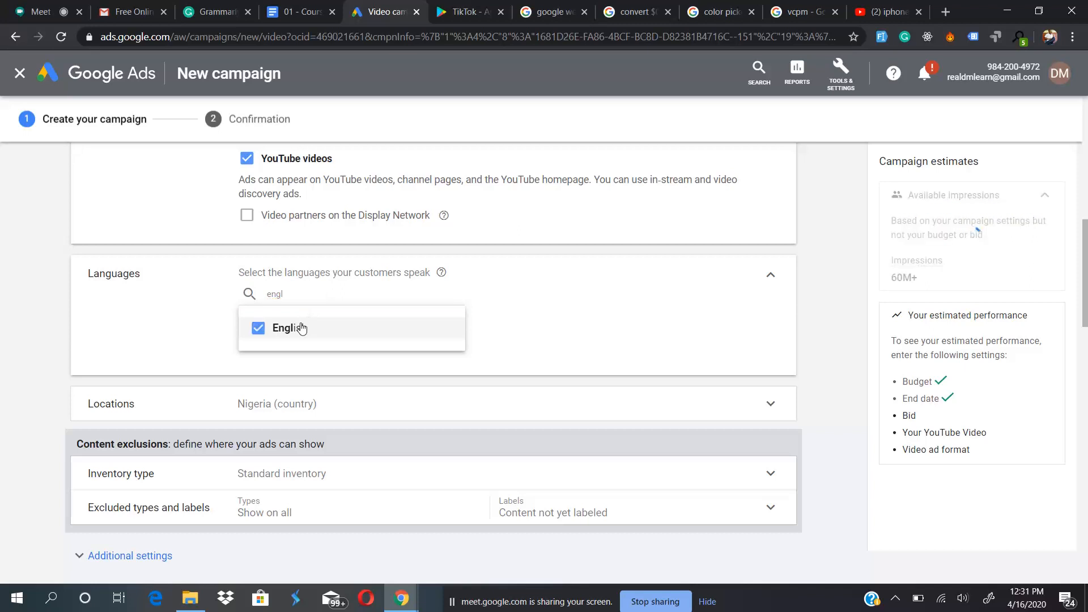
{"action": "left_click", "coordinate": [162, 352]}
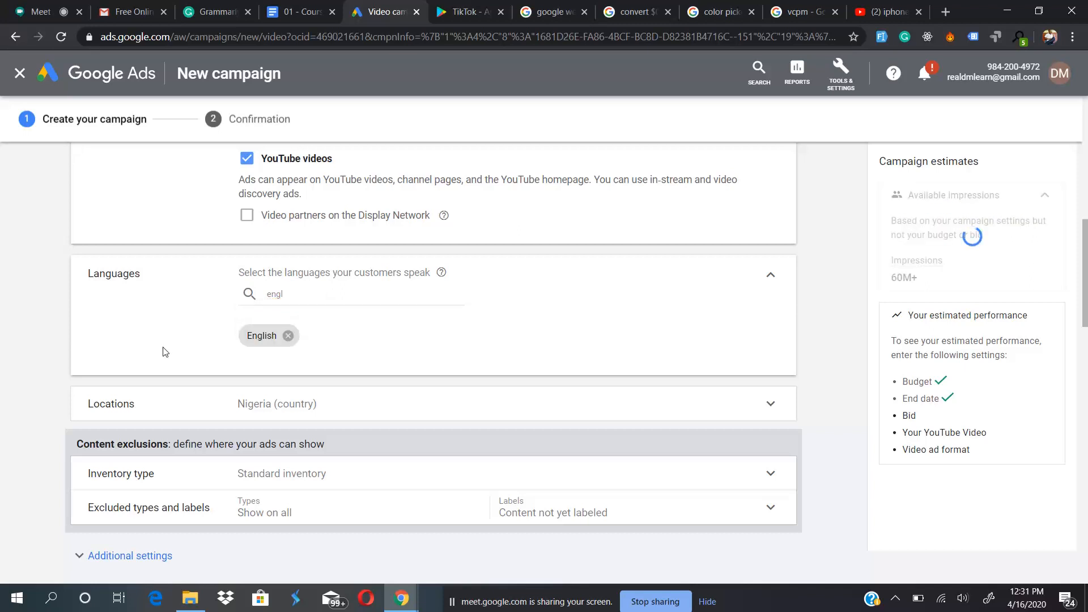
- Review the campaign's location targeting options, keeping Nigeria
{"action": "scroll", "coordinate": [229, 376], "scroll_direction": "down", "scroll_amount": 1}
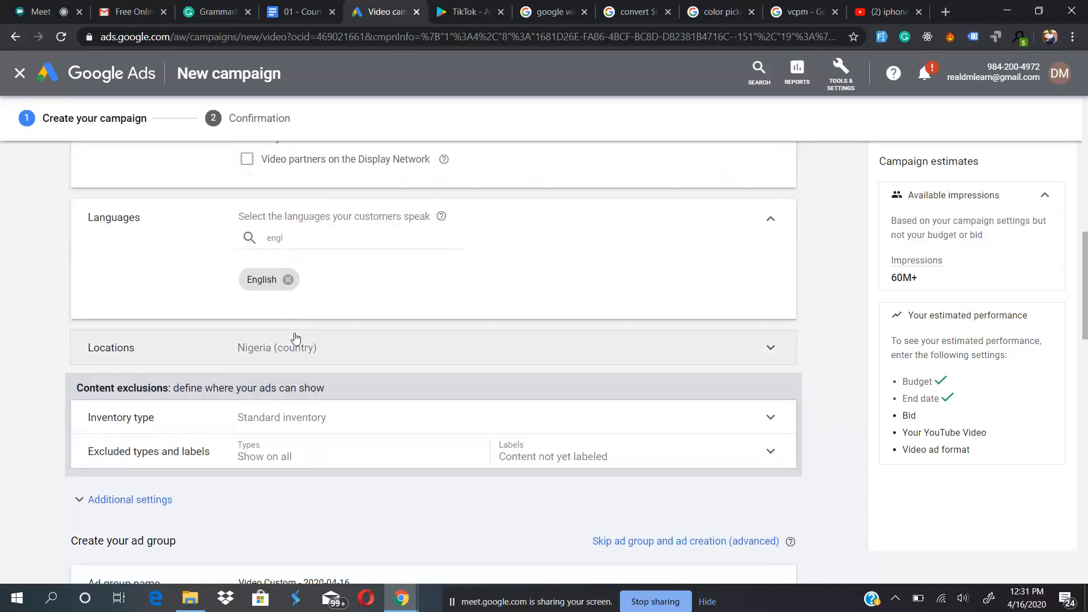
{"action": "left_click", "coordinate": [292, 340]}
{"action": "scroll", "coordinate": [253, 386], "scroll_direction": "down", "scroll_amount": 2}
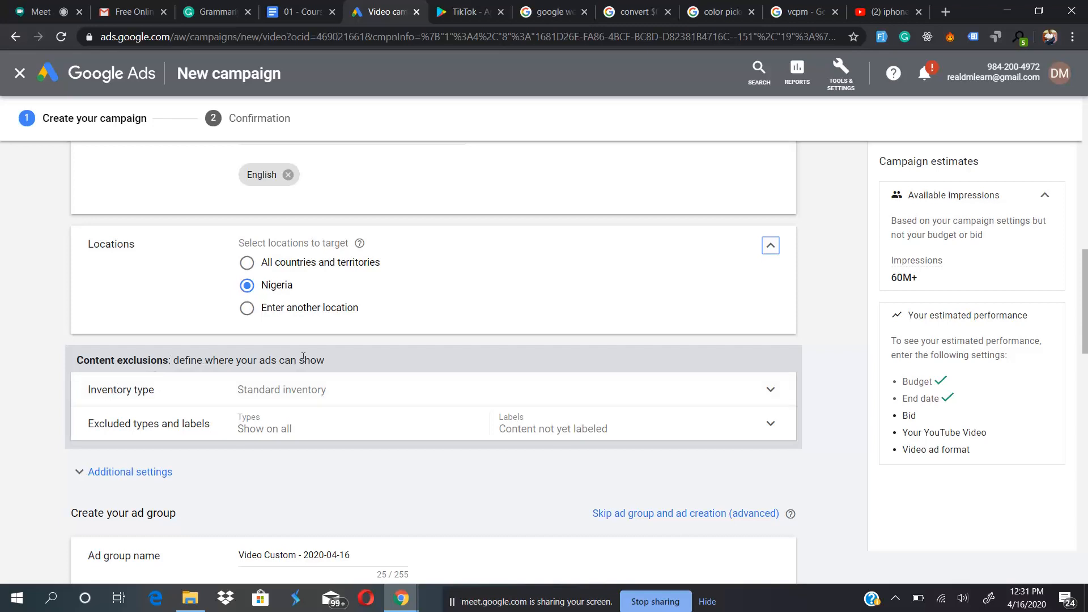
- Open the inventory type settings under content exclusions and examine the Expanded, Standard and Limited options
{"action": "left_click", "coordinate": [162, 389]}
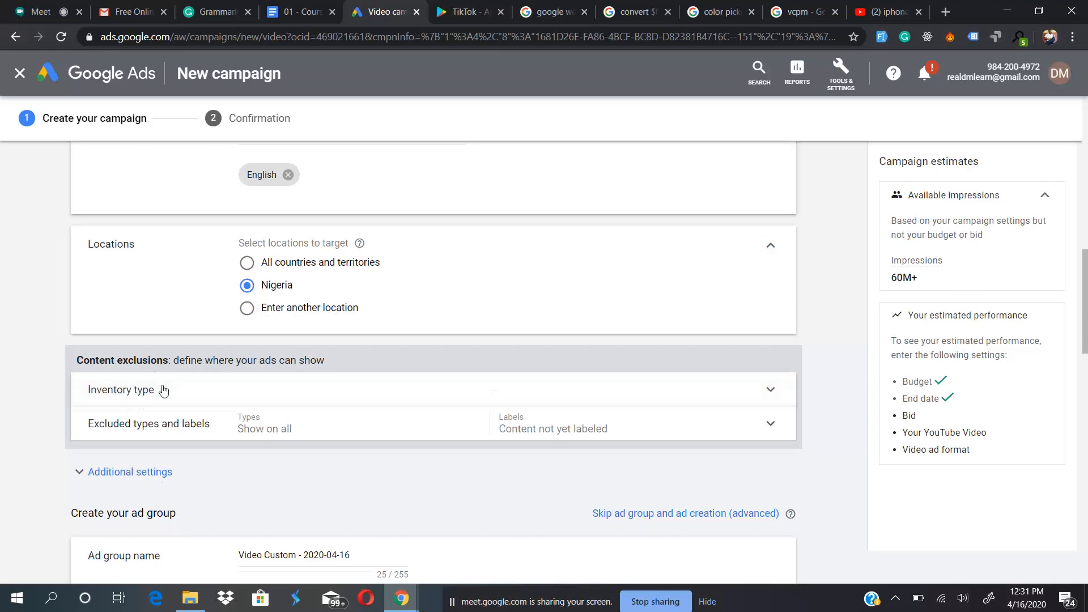
{"action": "scroll", "coordinate": [174, 458], "scroll_direction": "down", "scroll_amount": 3}
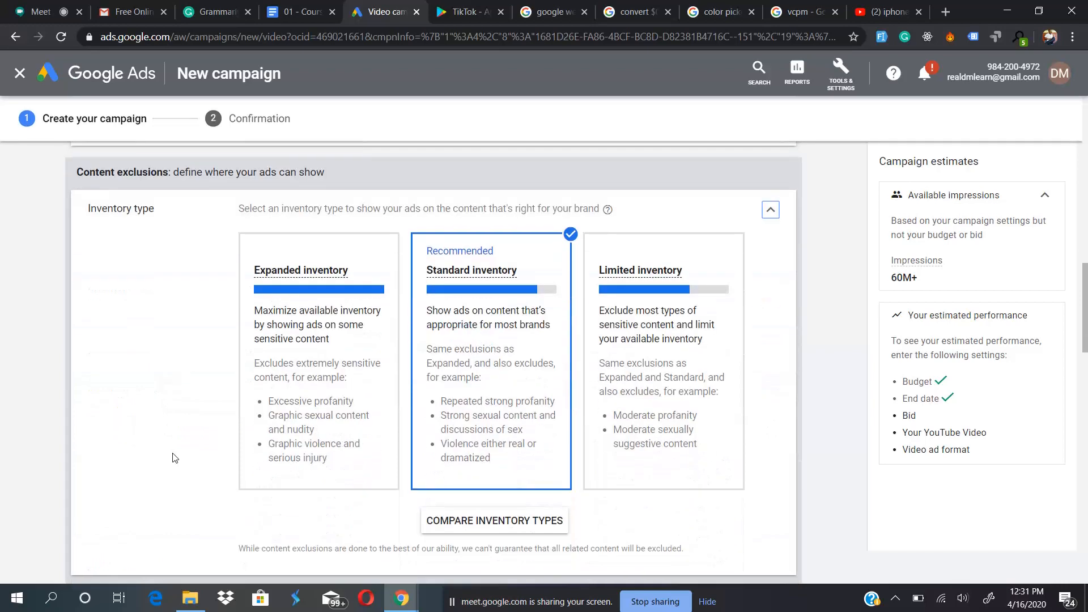
{"action": "scroll", "coordinate": [176, 384], "scroll_direction": "up", "scroll_amount": 1}
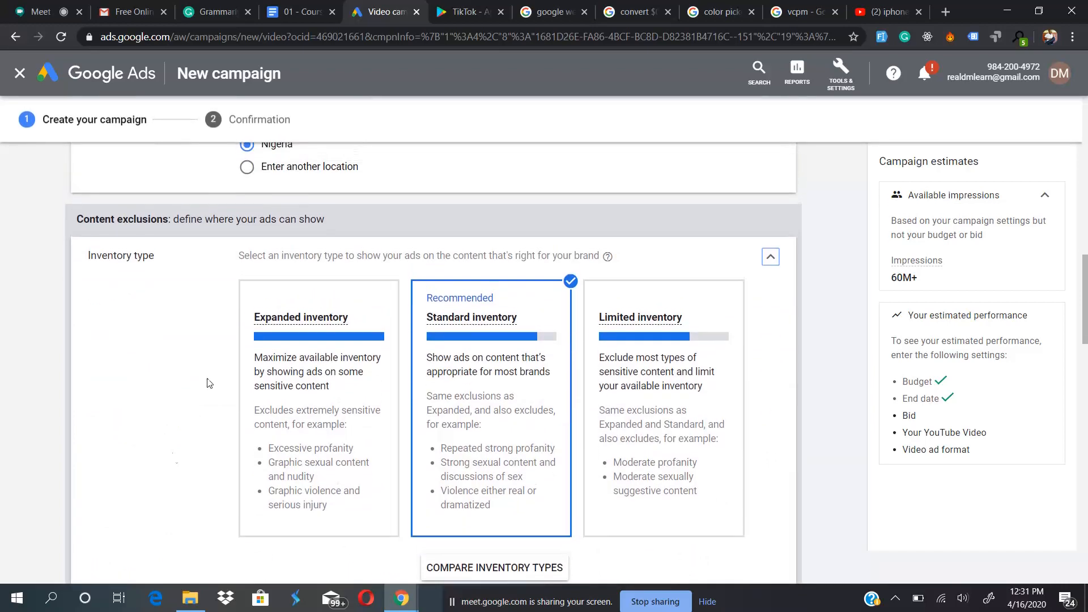
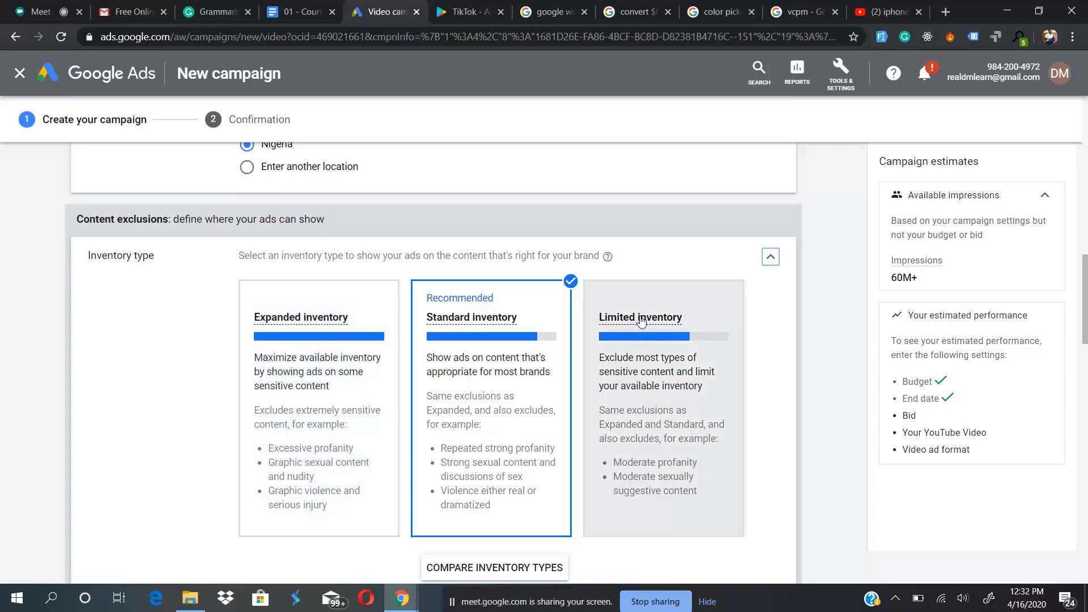
- Finish reviewing the inventory types, keeping Standard inventory, and open the excluded types and labels settings
{"action": "mouse_move", "coordinate": [645, 320]}
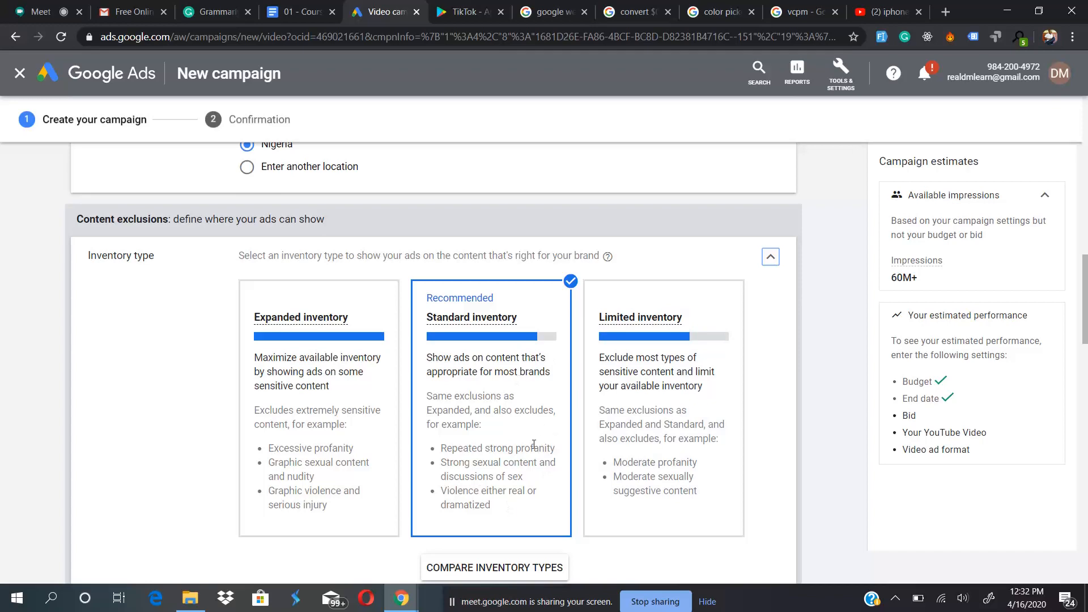
{"action": "scroll", "coordinate": [533, 444], "scroll_direction": "down", "scroll_amount": 3}
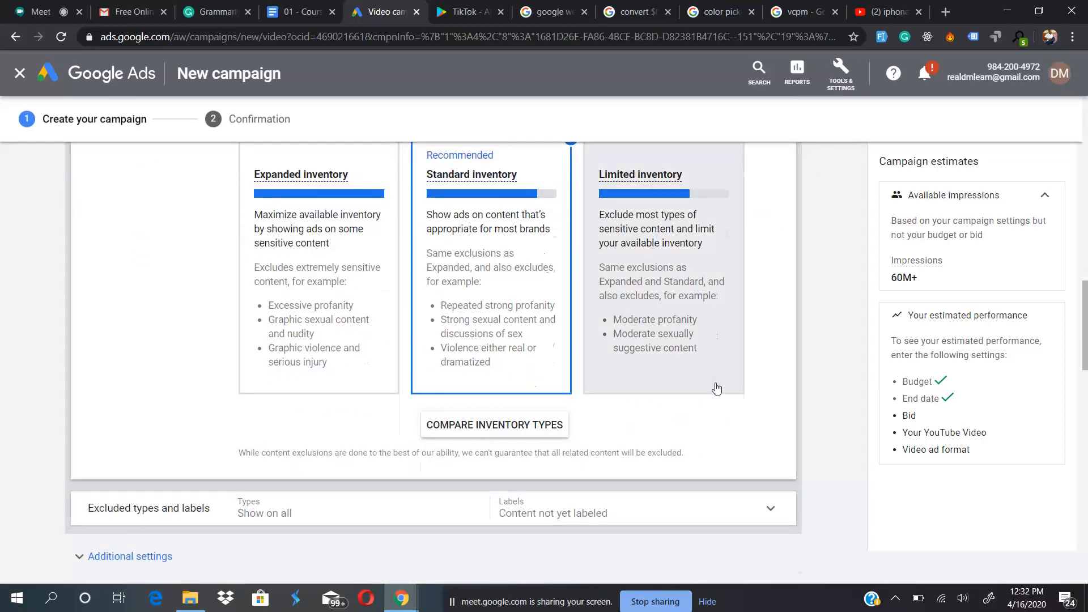
{"action": "scroll", "coordinate": [716, 388], "scroll_direction": "up", "scroll_amount": 3}
{"action": "left_click", "coordinate": [769, 246]}
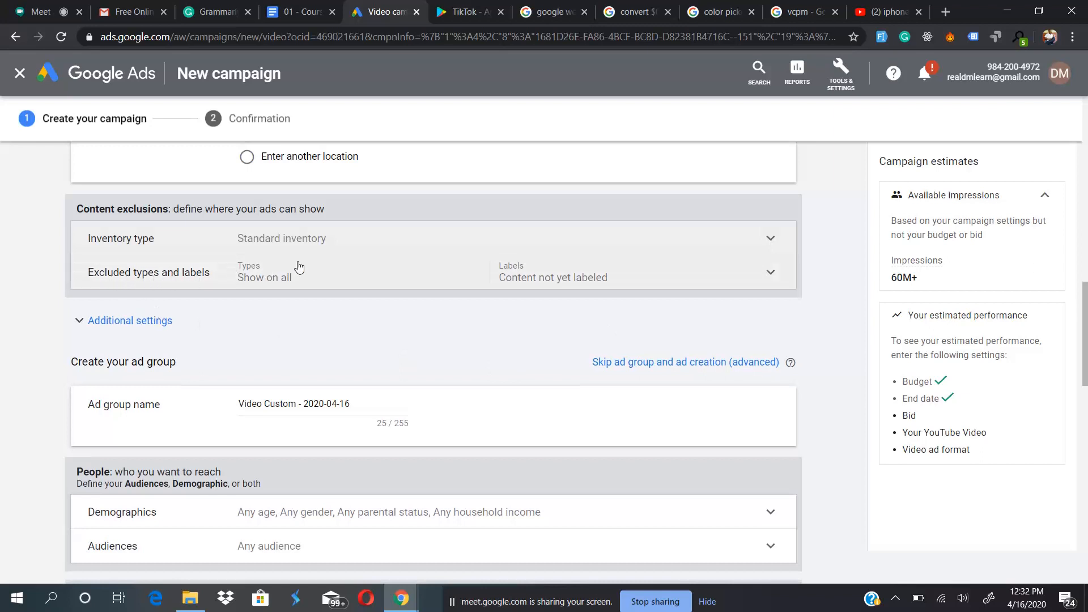
{"action": "left_click", "coordinate": [340, 275]}
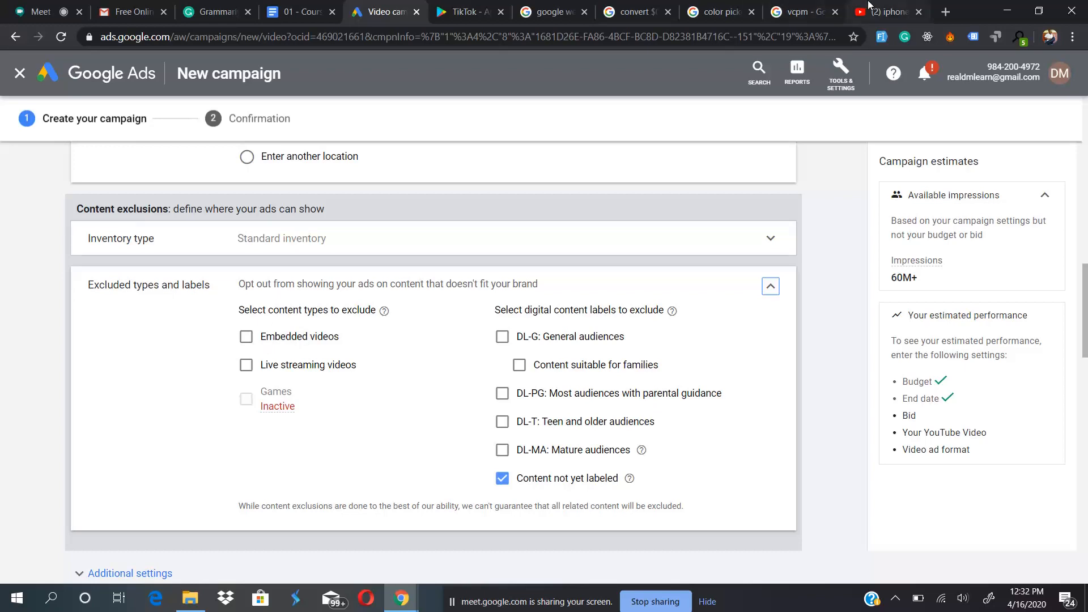
- Switch to YouTube, open the "This is the iPhone SE 2" video, skip its ads and pause playback
{"action": "left_click", "coordinate": [887, 11]}
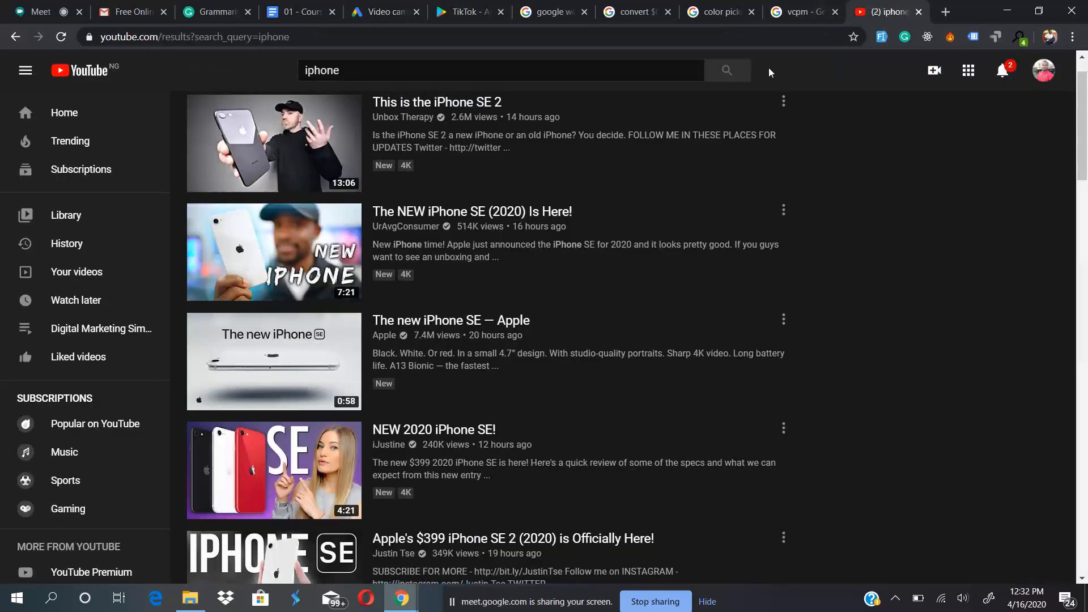
{"action": "left_click", "coordinate": [263, 149]}
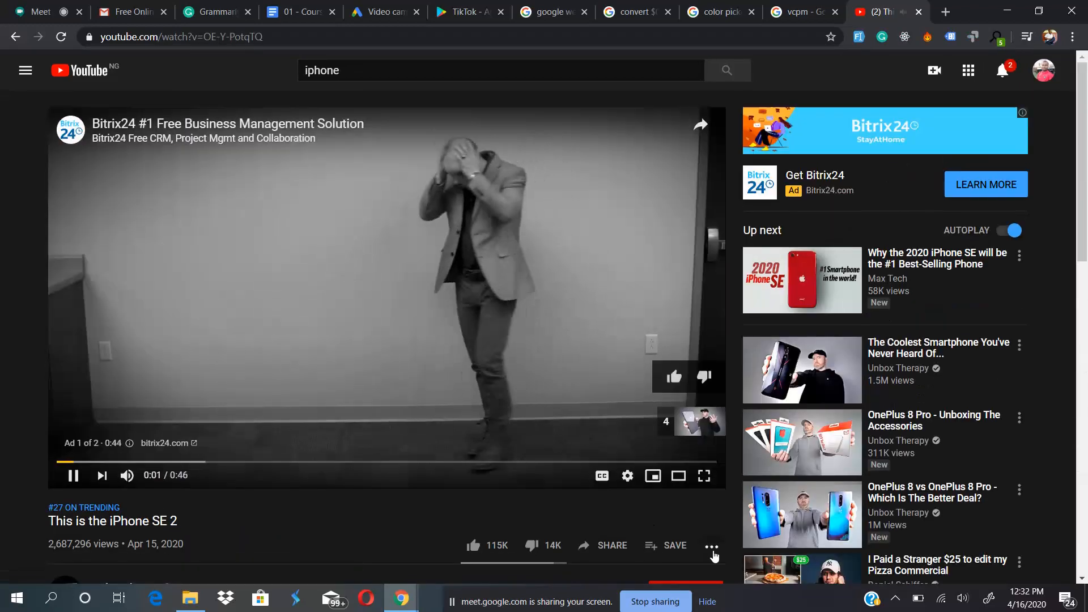
{"action": "left_click", "coordinate": [712, 546]}
{"action": "left_click", "coordinate": [383, 341]}
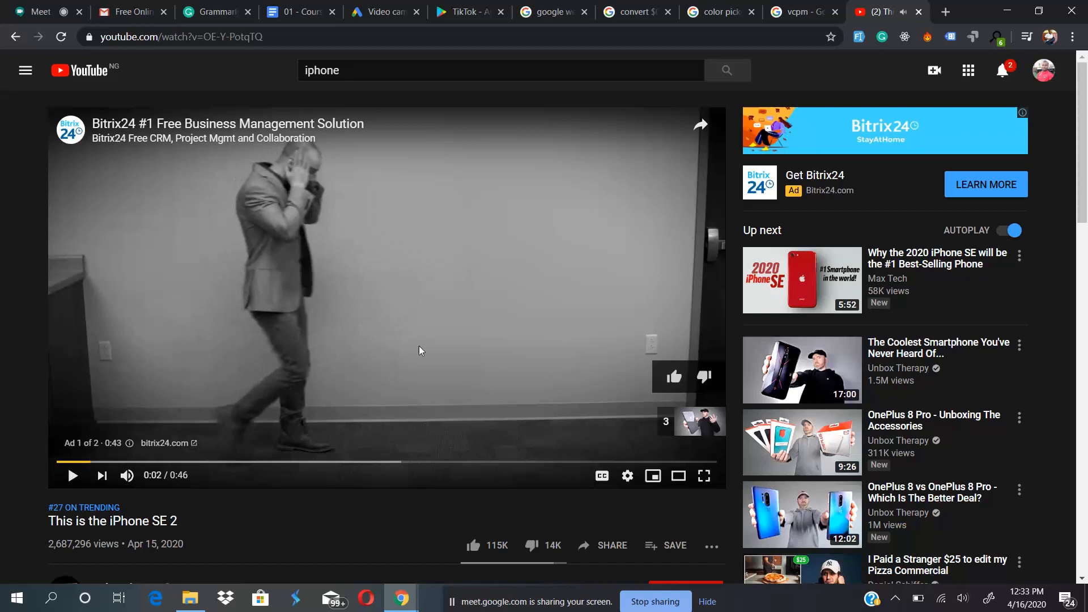
{"action": "left_click", "coordinate": [343, 252]}
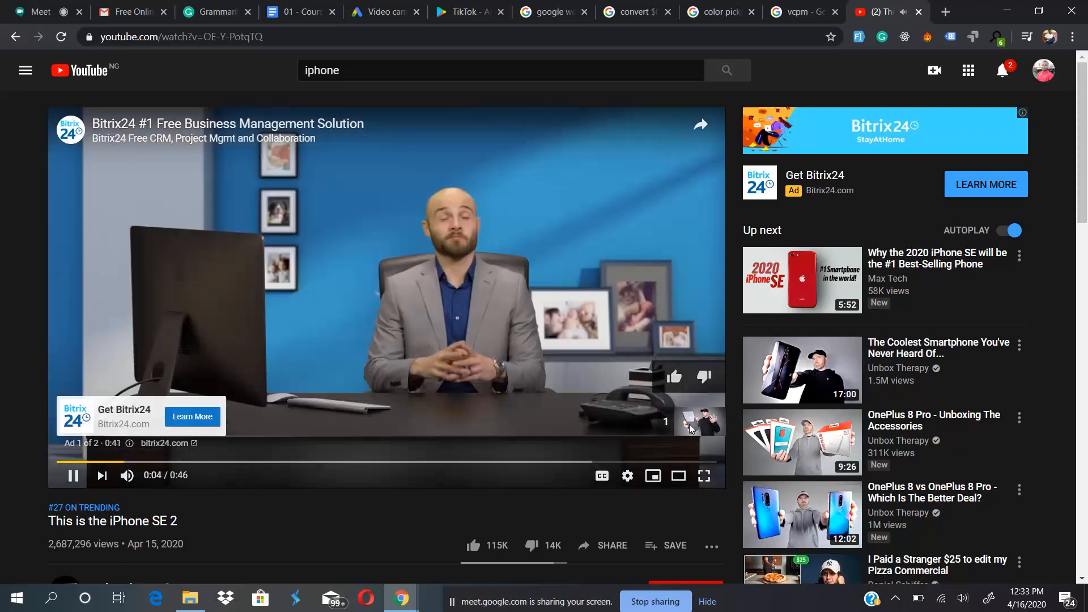
{"action": "left_click", "coordinate": [682, 425]}
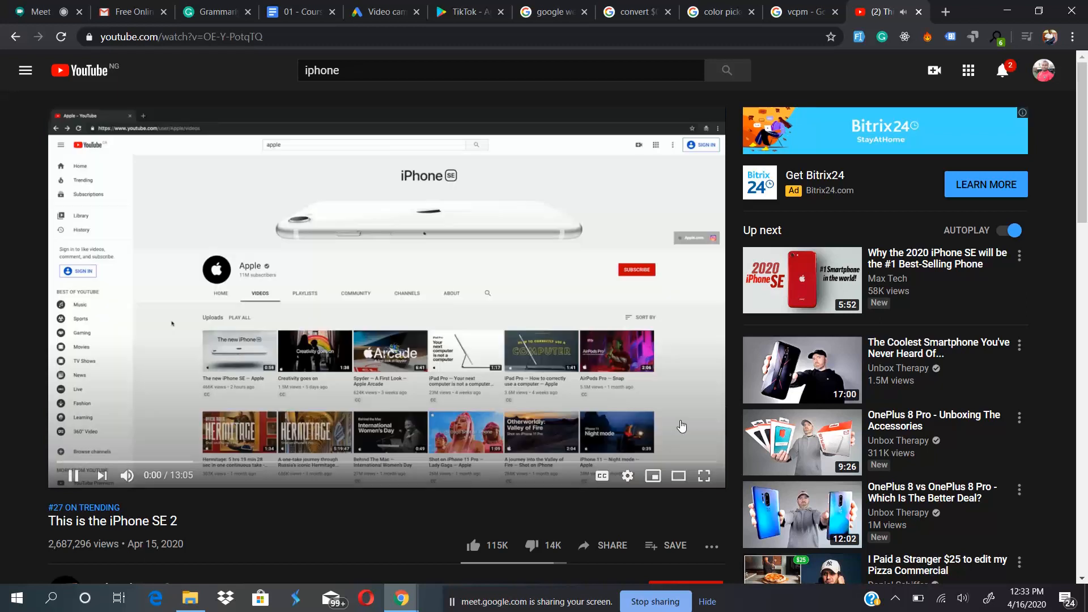
{"action": "left_click", "coordinate": [381, 281]}
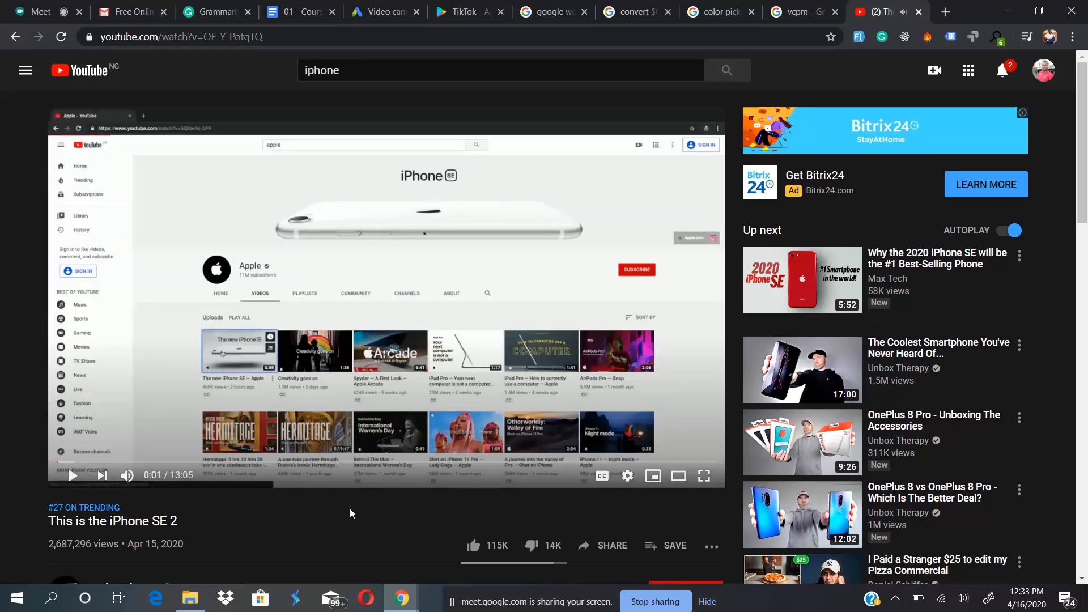
- Look through the YouTube video's page, its extra options and its web address for a way to embed it
{"action": "left_click_drag", "start_coordinate": [349, 508], "coordinate": [385, 271]}
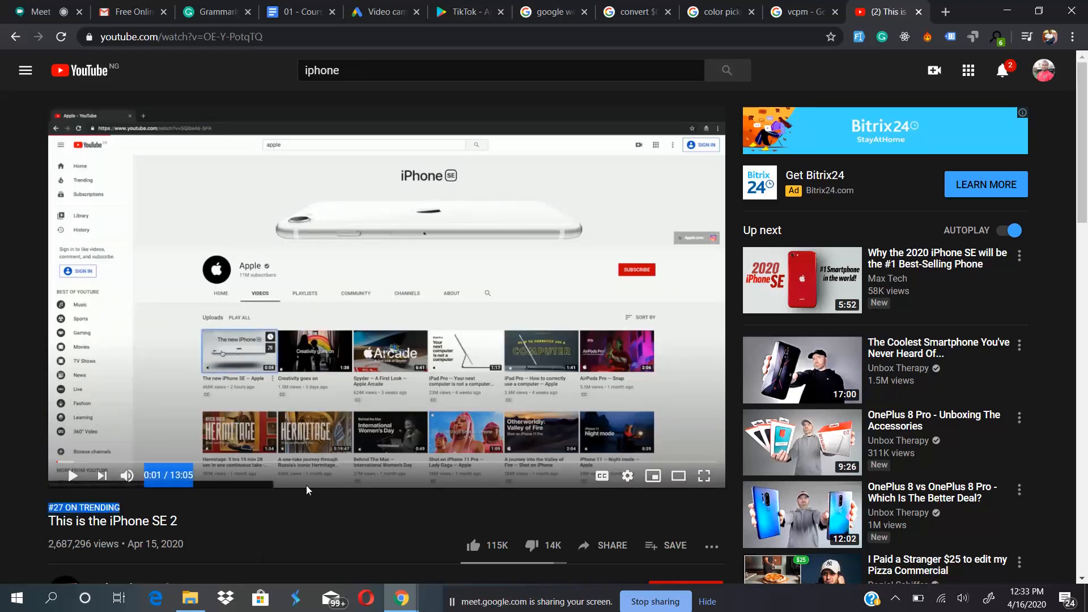
{"action": "left_click", "coordinate": [327, 521]}
{"action": "scroll", "coordinate": [328, 522], "scroll_direction": "down", "scroll_amount": 3}
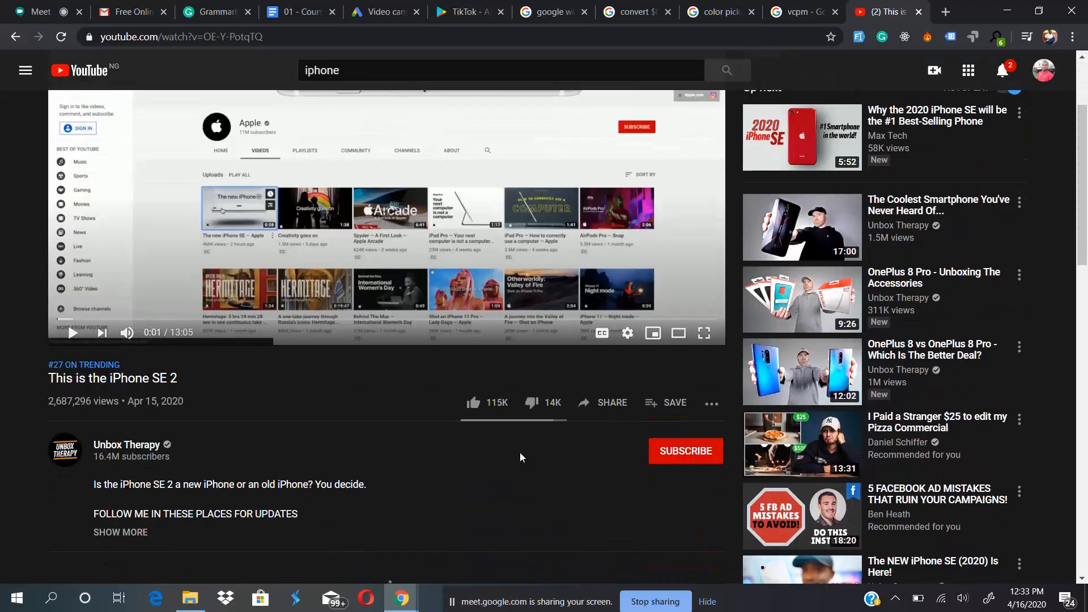
{"action": "left_click", "coordinate": [712, 404]}
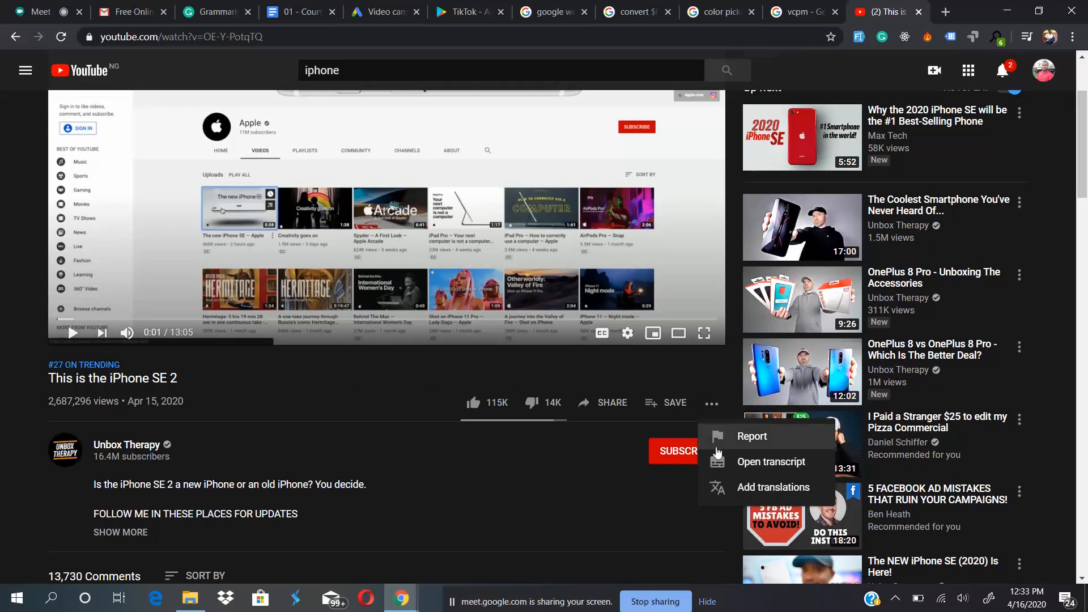
{"action": "left_click", "coordinate": [560, 481]}
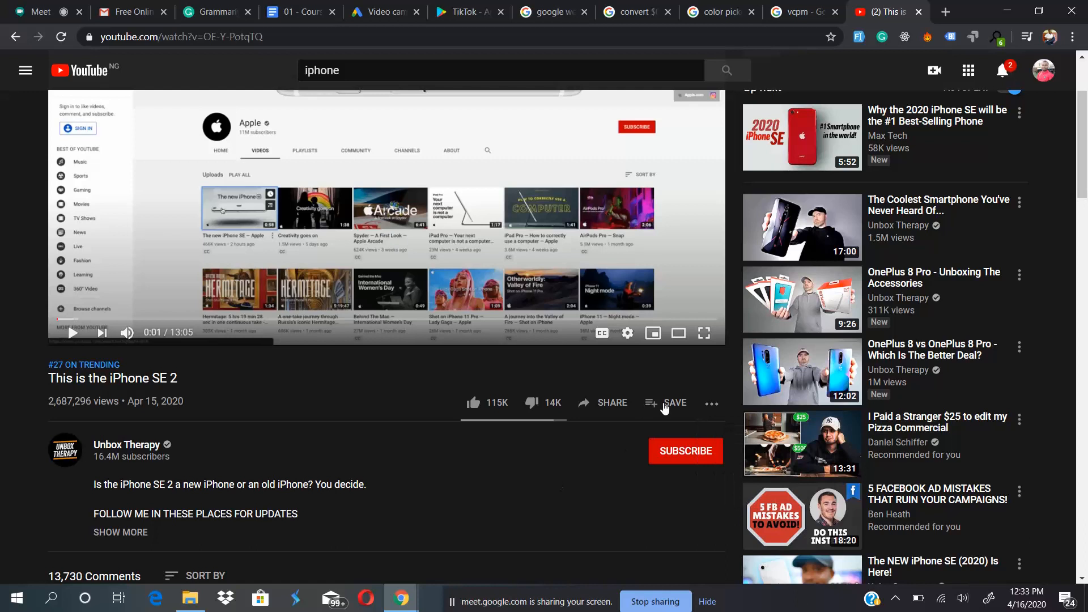
{"action": "scroll", "coordinate": [617, 449], "scroll_direction": "down", "scroll_amount": 1}
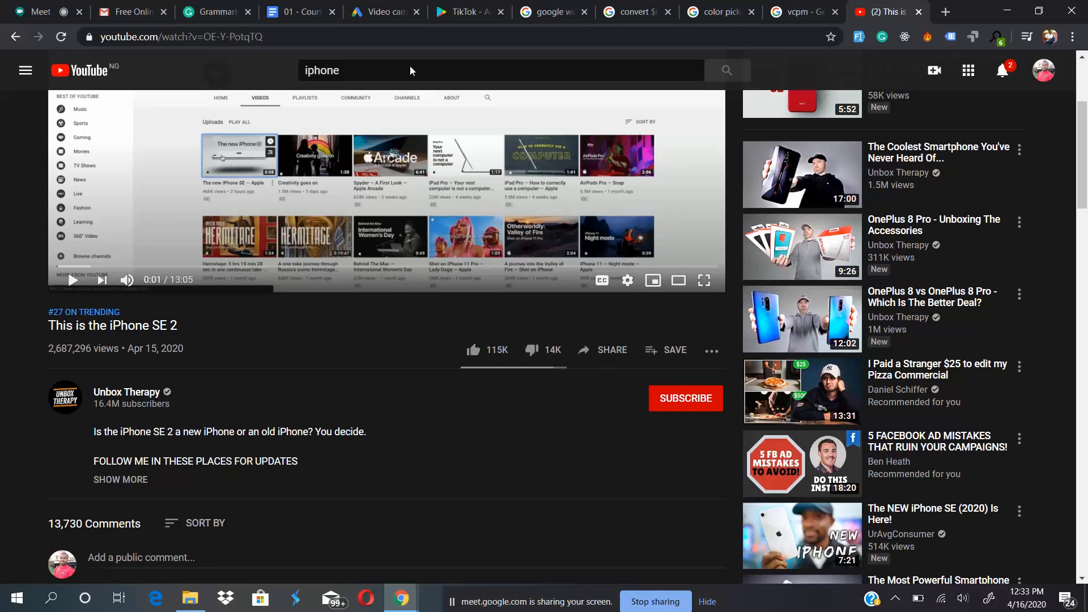
{"action": "left_click", "coordinate": [365, 37]}
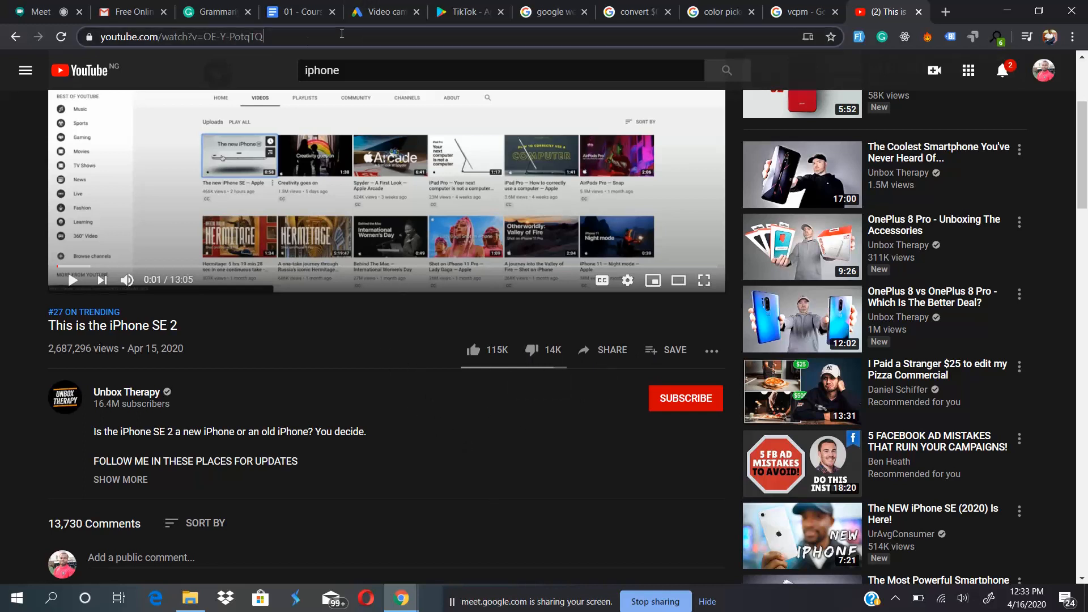
{"action": "left_click", "coordinate": [264, 70]}
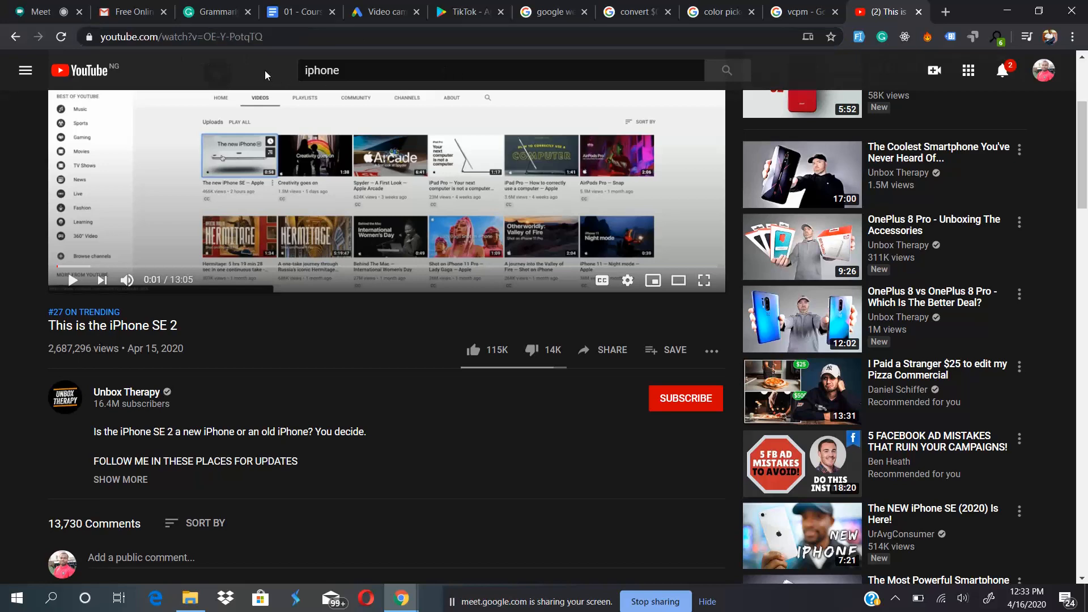
- Switch back to the Google Ads campaign and review the excluded content types and labels, leaving Embedded videos unexcluded
{"action": "left_click", "coordinate": [393, 5]}
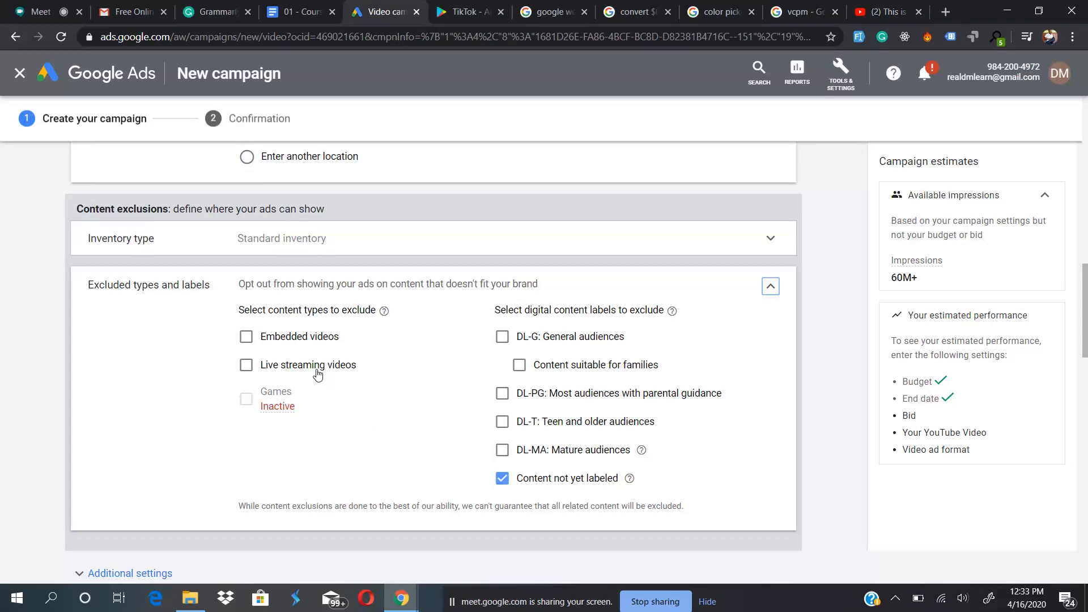
{"action": "left_click", "coordinate": [287, 339]}
{"action": "left_click", "coordinate": [282, 337]}
{"action": "scroll", "coordinate": [382, 440], "scroll_direction": "down", "scroll_amount": 3}
{"action": "scroll", "coordinate": [381, 440], "scroll_direction": "up", "scroll_amount": 2}
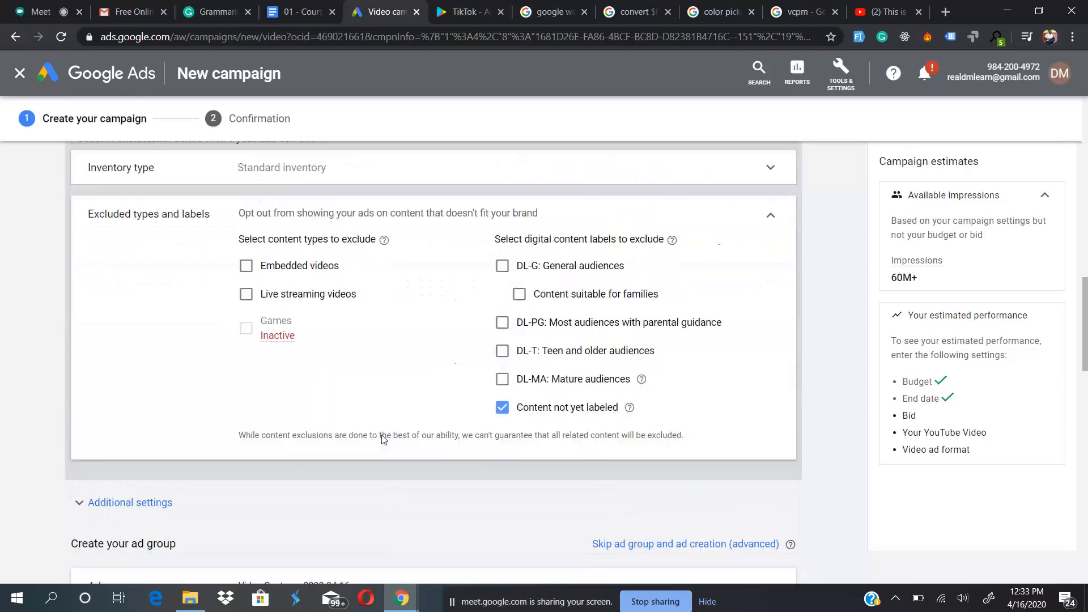
{"action": "left_click", "coordinate": [770, 232]}
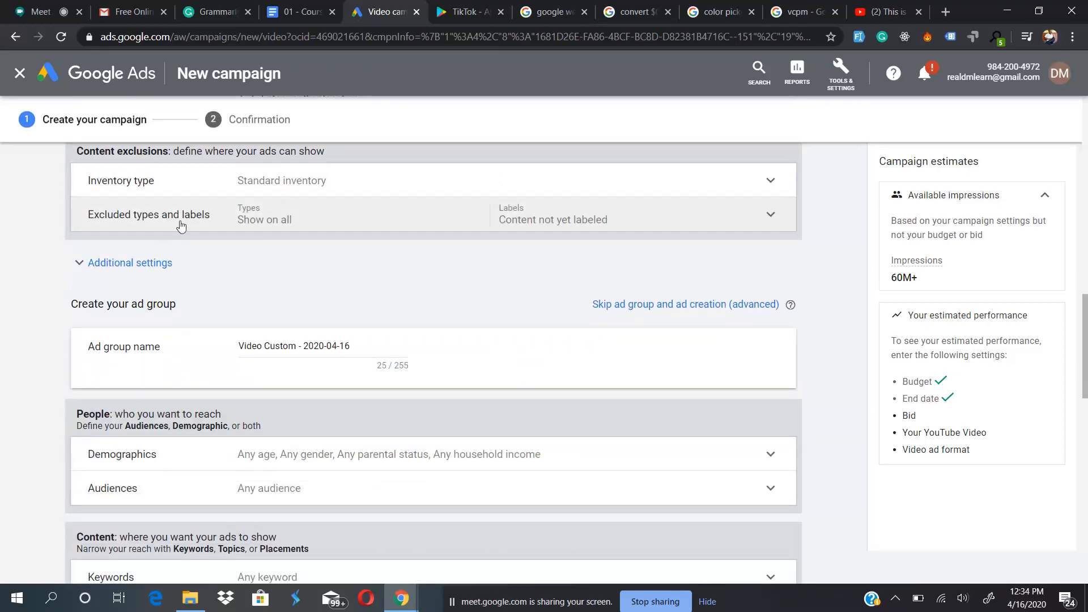
- Expand the campaign's additional settings and review the device targeting options, keeping all eligible devices
{"action": "left_click", "coordinate": [106, 265]}
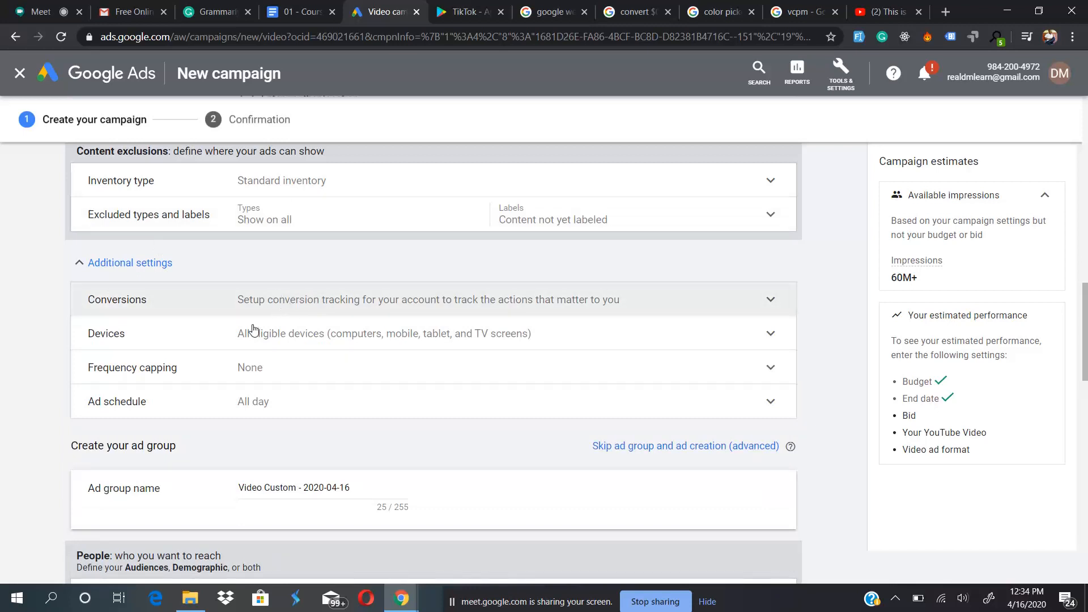
{"action": "left_click", "coordinate": [411, 342]}
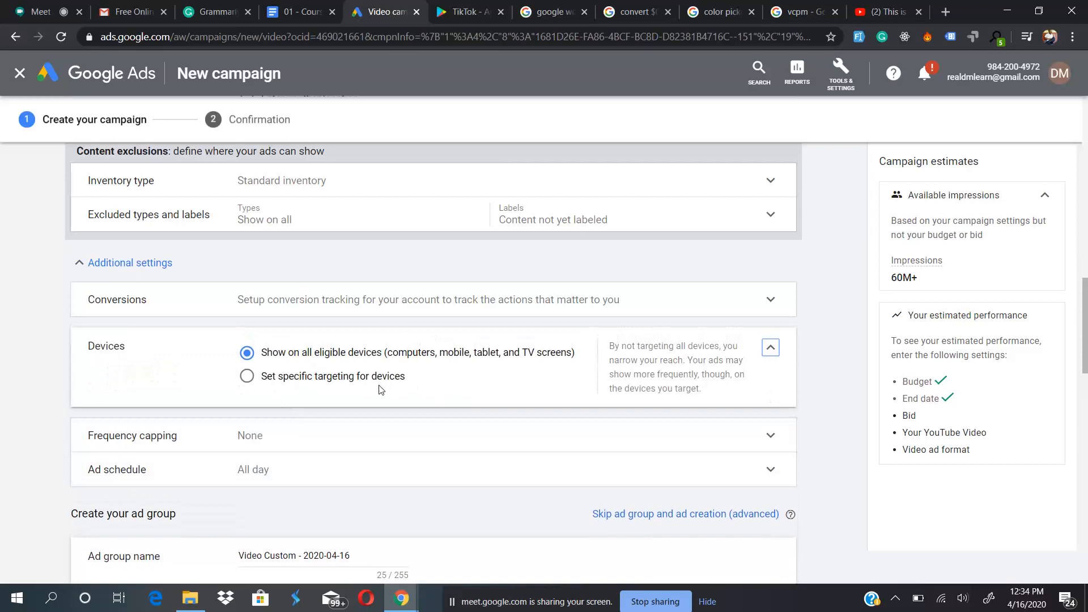
{"action": "scroll", "coordinate": [318, 411], "scroll_direction": "down", "scroll_amount": 1}
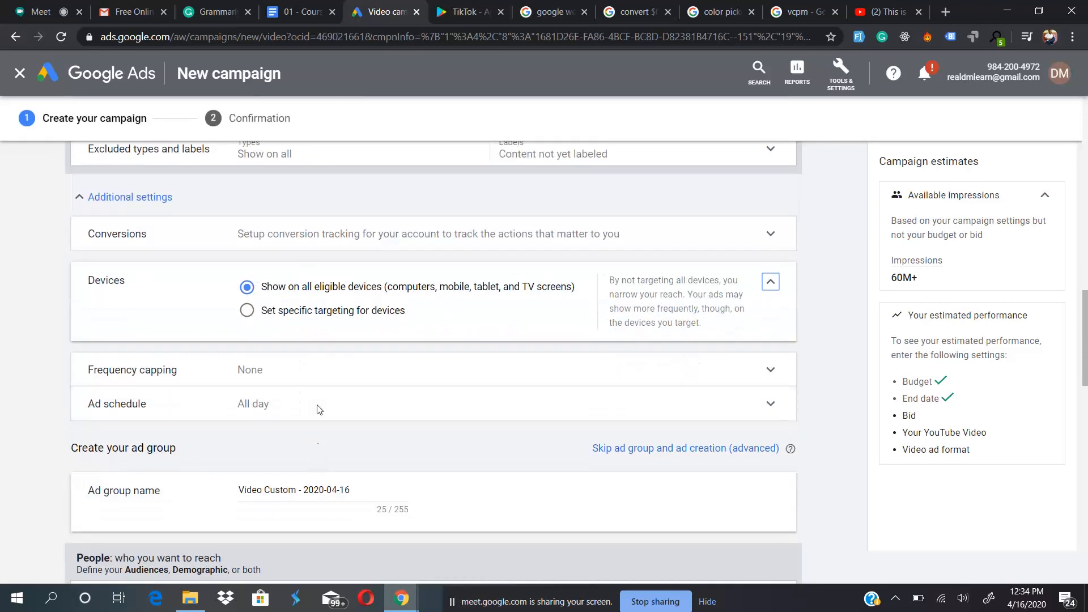
- Examine the impression and view frequency cap options under frequency capping, leaving both caps off
{"action": "left_click", "coordinate": [352, 379]}
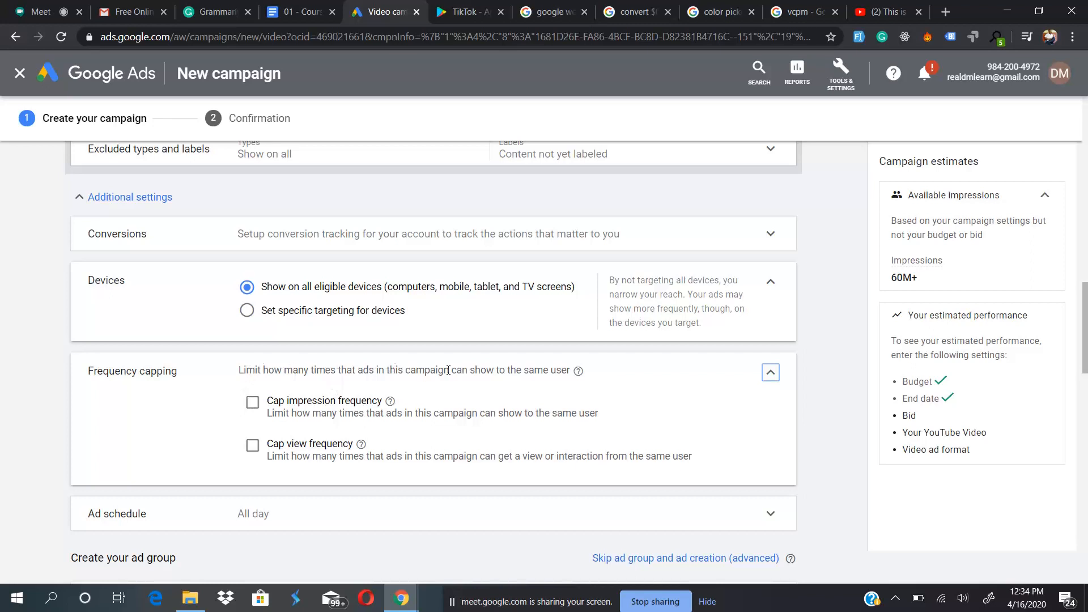
{"action": "left_click", "coordinate": [251, 402]}
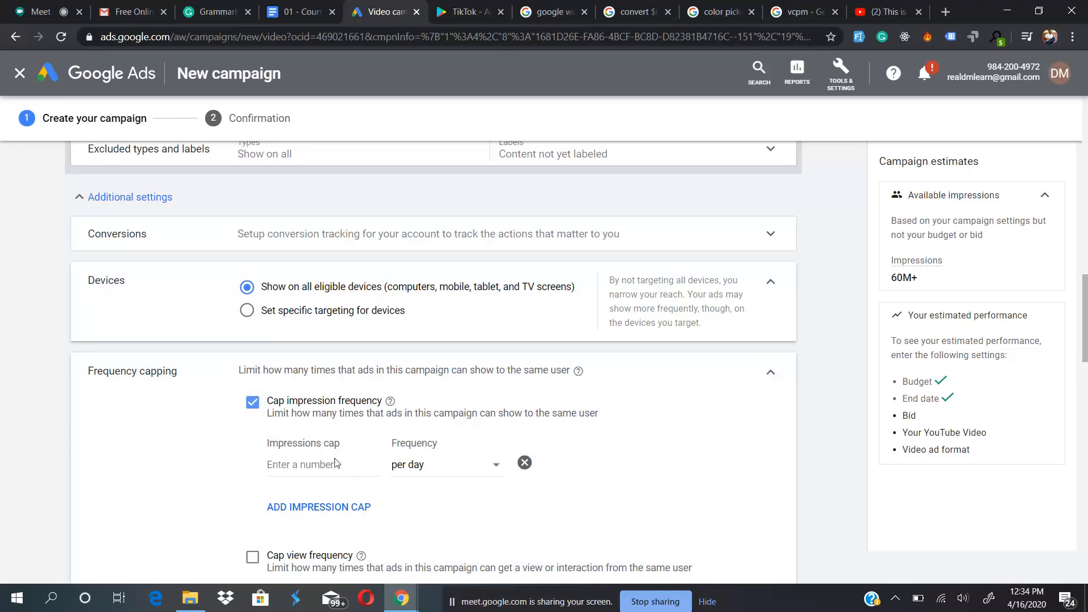
{"action": "left_click", "coordinate": [252, 402]}
{"action": "left_click", "coordinate": [253, 447]}
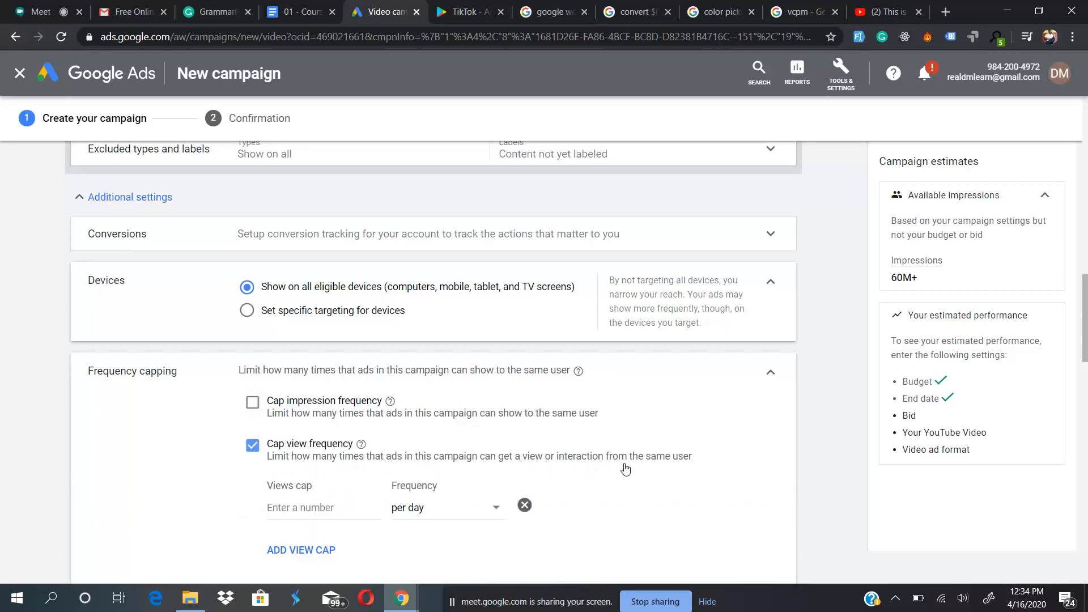
{"action": "left_click", "coordinate": [250, 446]}
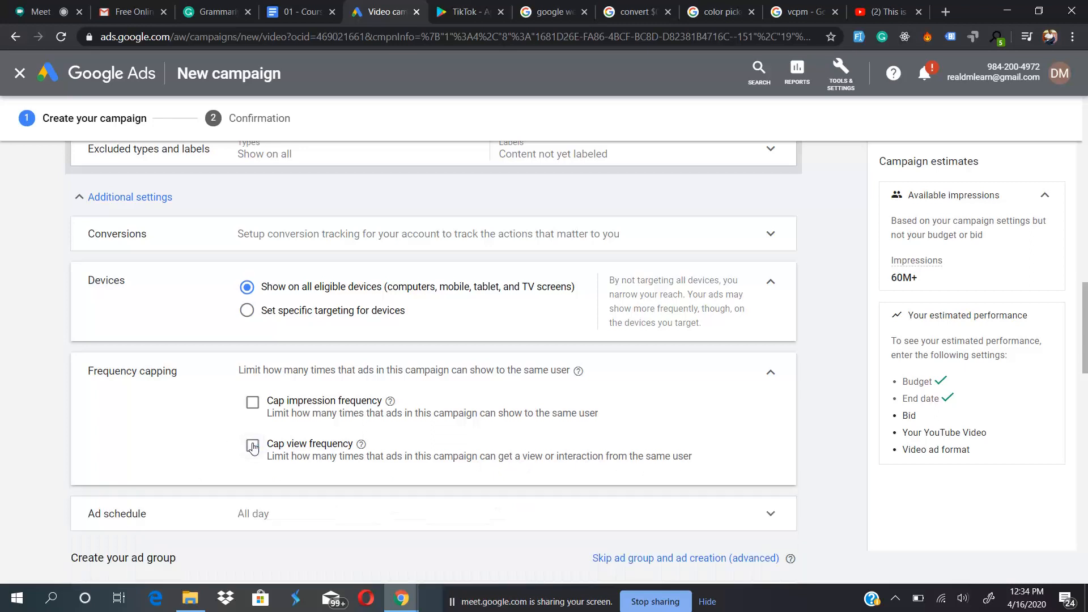
{"action": "left_click", "coordinate": [774, 373]}
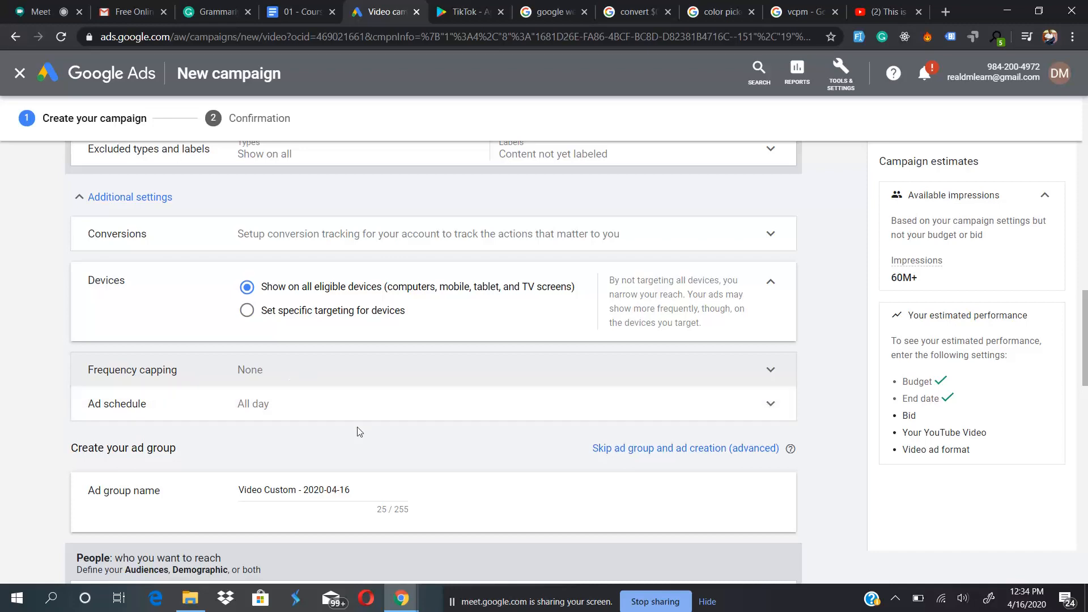
- Review the day and time options of the ad schedule, keeping it at all day
{"action": "scroll", "coordinate": [361, 432], "scroll_direction": "down", "scroll_amount": 1}
{"action": "left_click", "coordinate": [369, 332]}
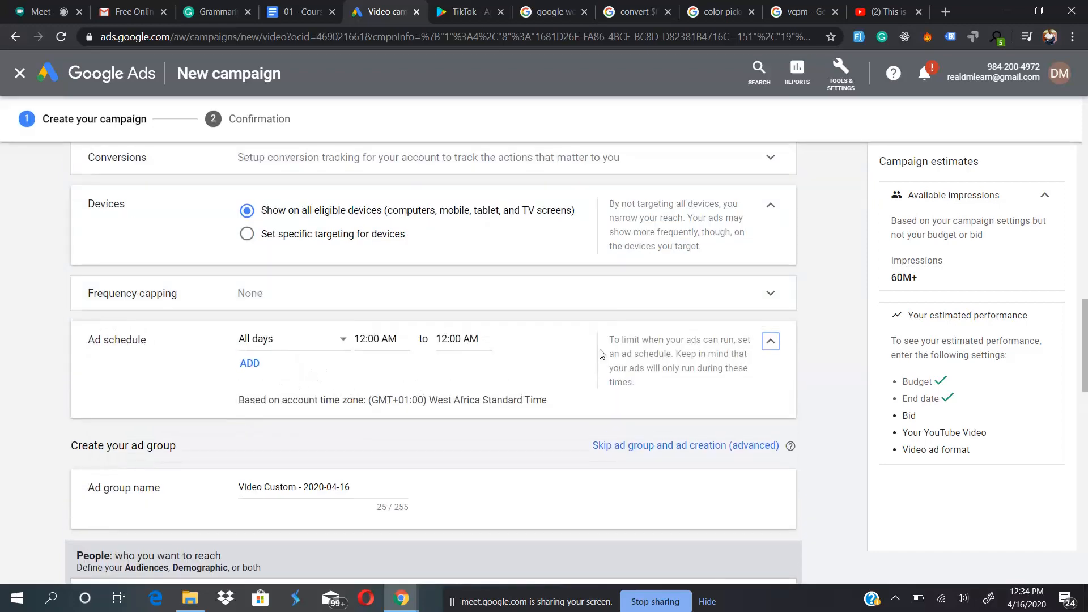
{"action": "left_click", "coordinate": [771, 341]}
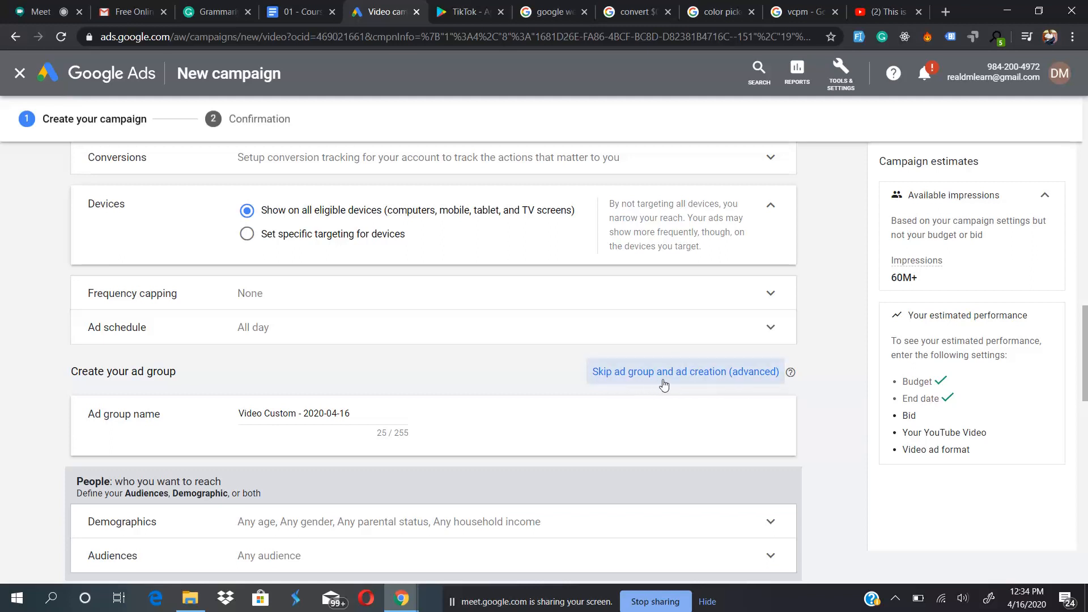
- Select the whole ad group name in the ad group creation section
{"action": "scroll", "coordinate": [218, 437], "scroll_direction": "down", "scroll_amount": 1}
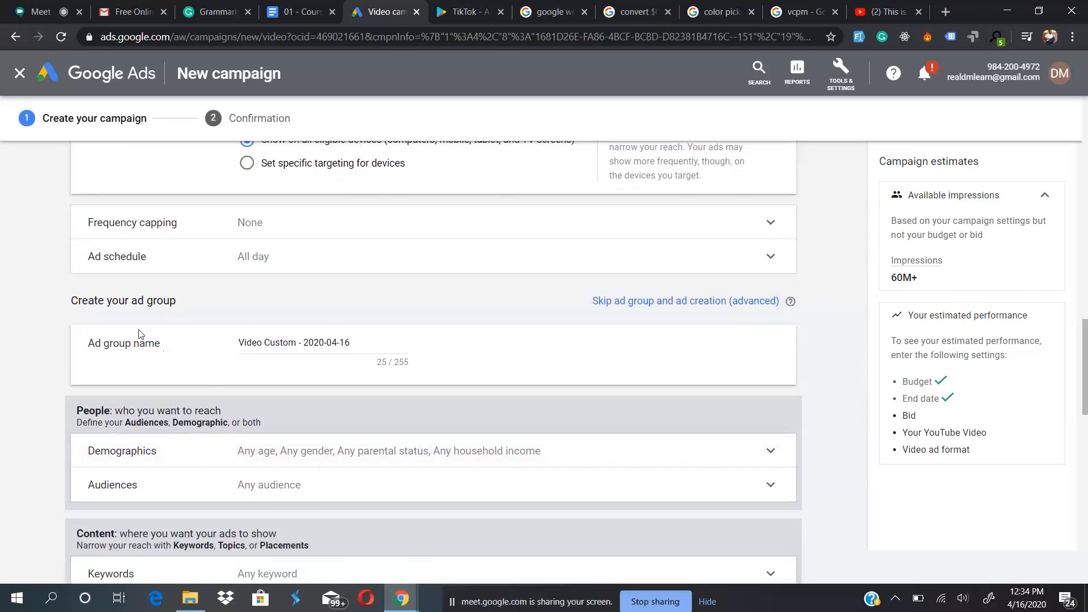
{"action": "left_click", "coordinate": [294, 344]}
{"action": "left_click_drag", "start_coordinate": [239, 340], "coordinate": [391, 336]}
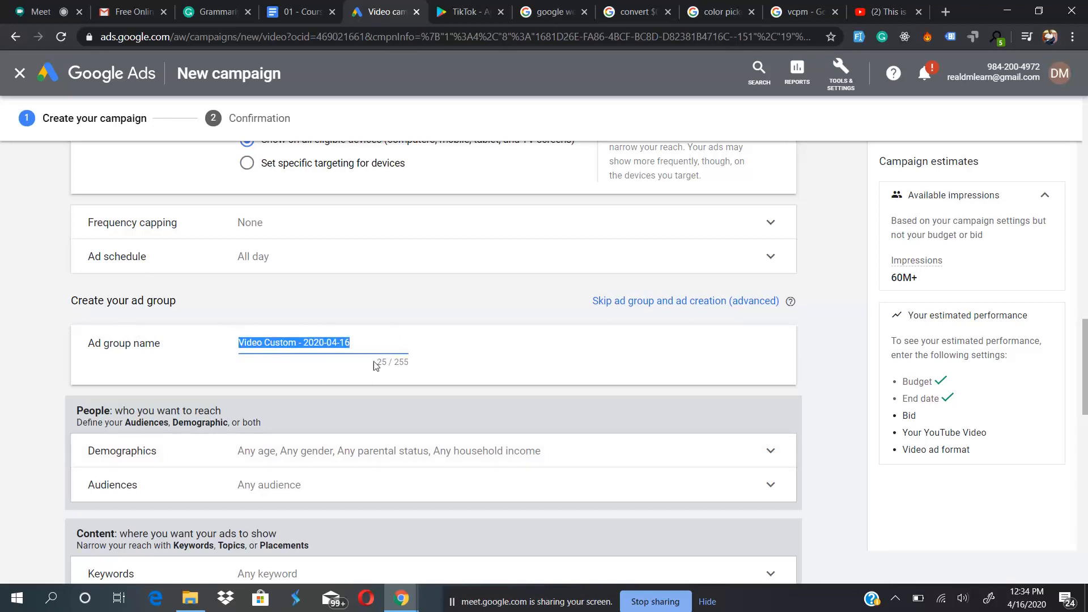
- Review the ad group's demographic targeting options for gender, age, parental status and household income, leaving all of them selected
{"action": "scroll", "coordinate": [310, 369], "scroll_direction": "down", "scroll_amount": 1}
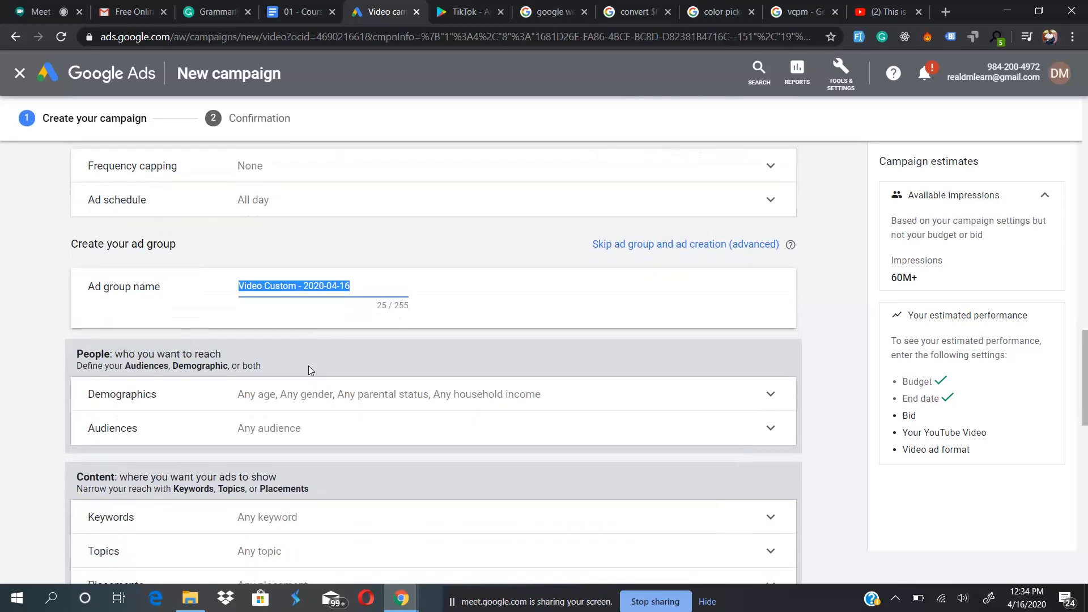
{"action": "scroll", "coordinate": [291, 350], "scroll_direction": "down", "scroll_amount": 1}
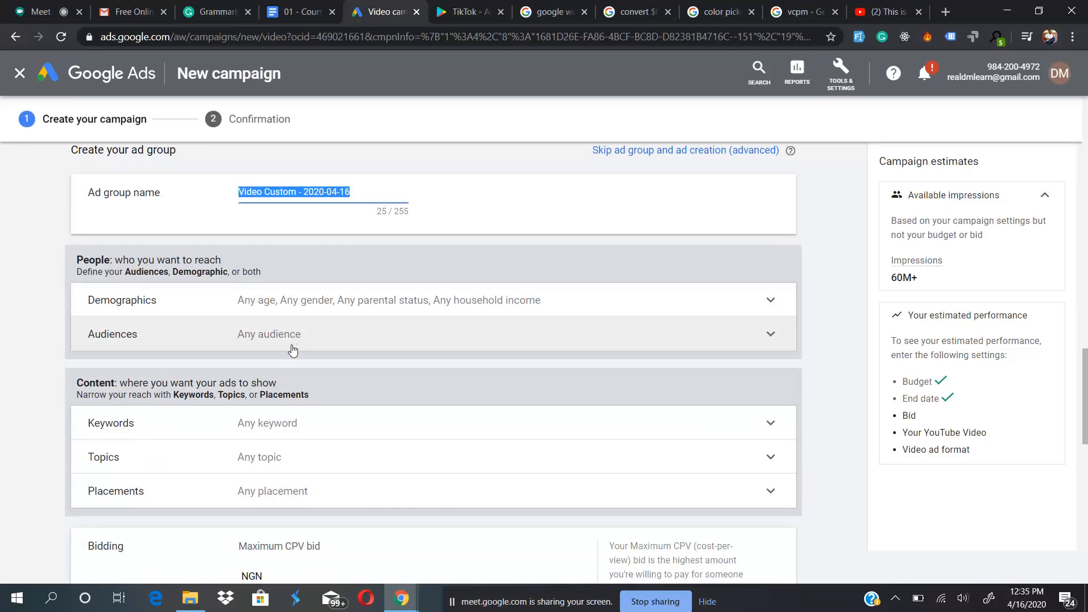
{"action": "left_click", "coordinate": [351, 298]}
{"action": "scroll", "coordinate": [286, 440], "scroll_direction": "down", "scroll_amount": 2}
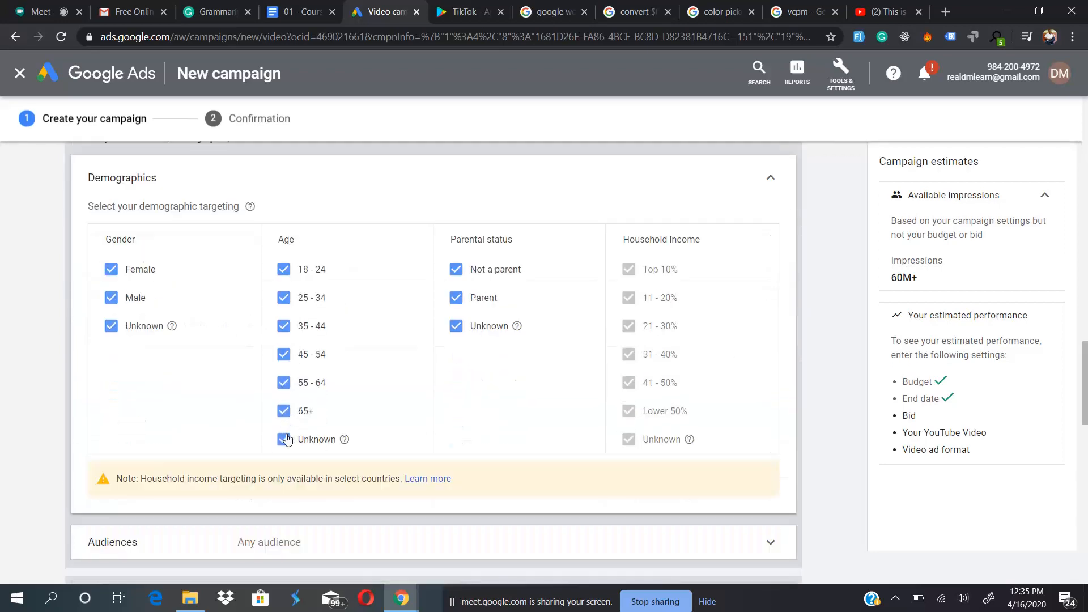
{"action": "left_click", "coordinate": [771, 178]}
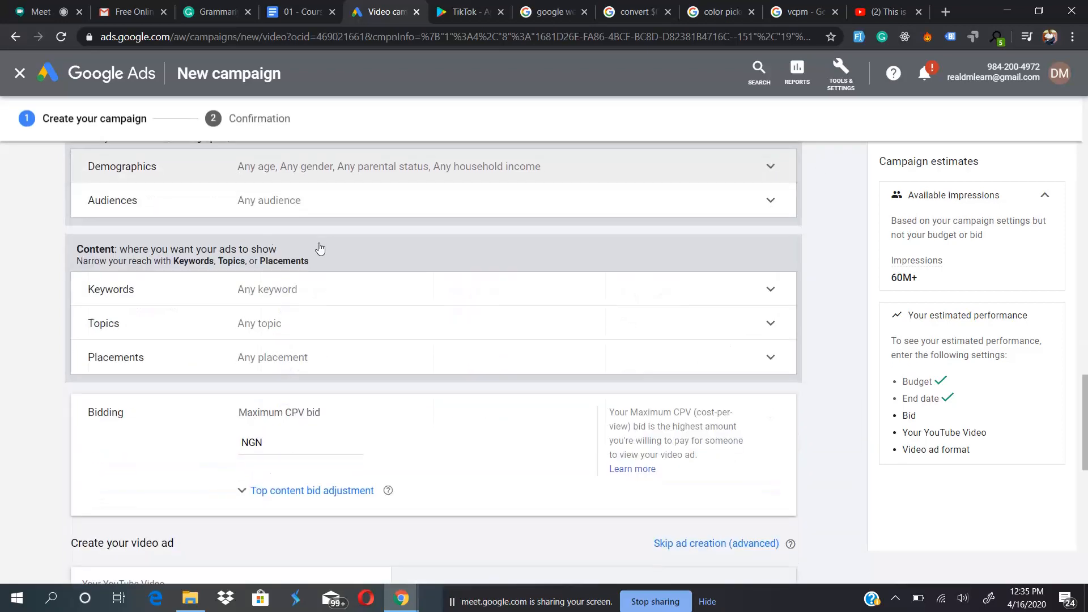
- Review the audience categories available for browsing in the ad group's audience targeting, leaving it at any audience
{"action": "left_click", "coordinate": [322, 204]}
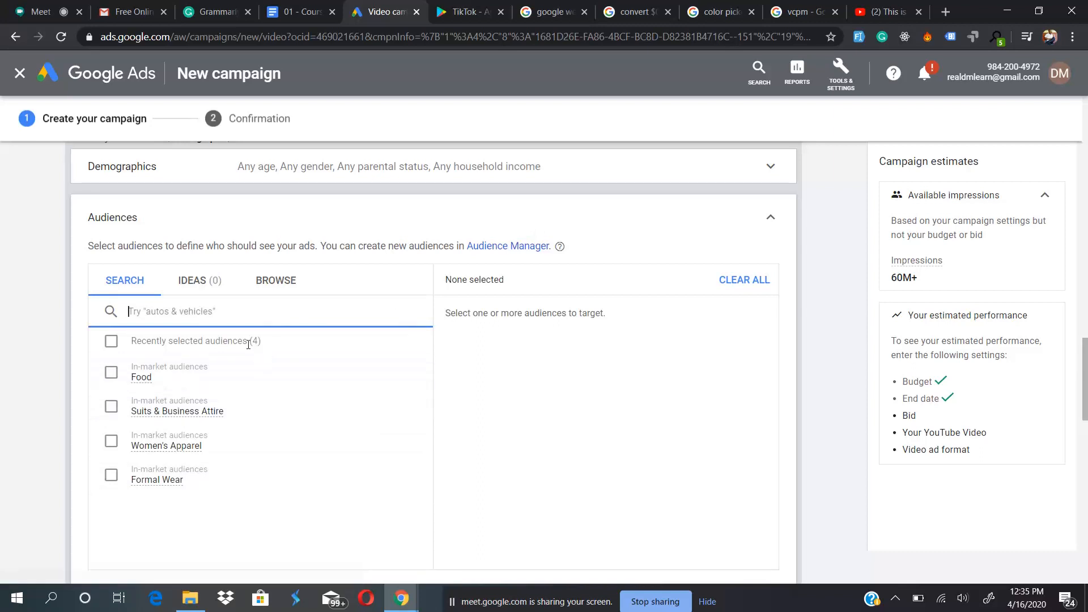
{"action": "left_click", "coordinate": [270, 284]}
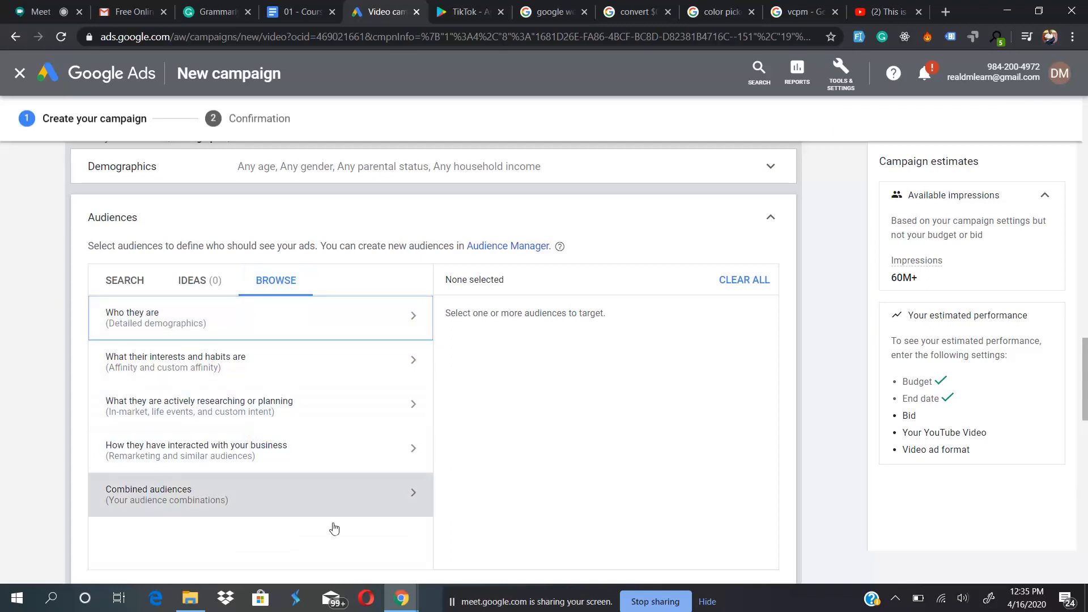
{"action": "left_click", "coordinate": [770, 218]}
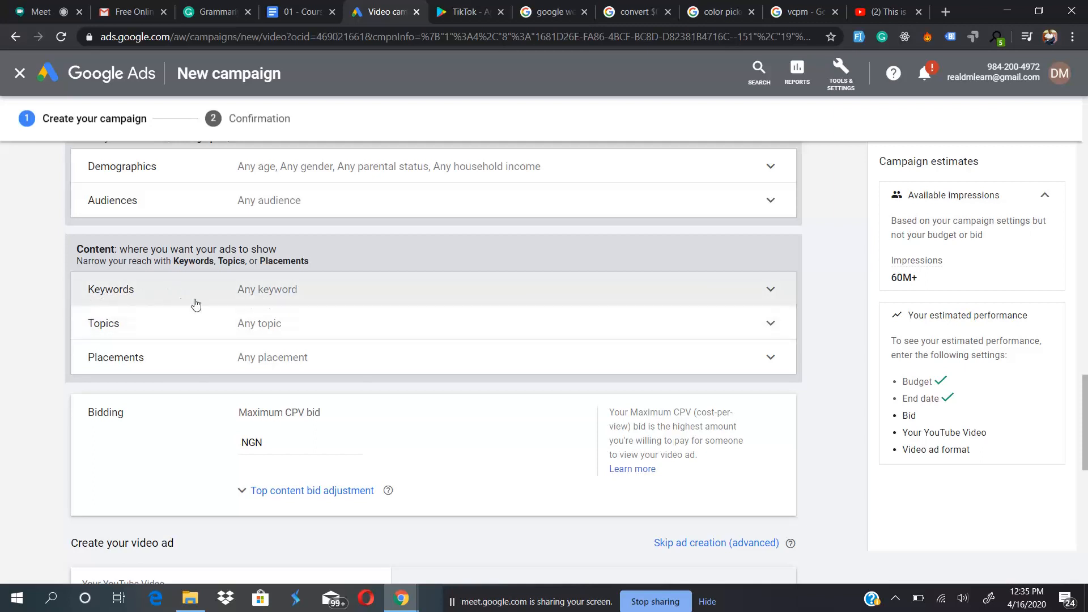
- Examine the placement targeting types for the ad group, including the YouTube channels category
{"action": "left_click", "coordinate": [352, 356]}
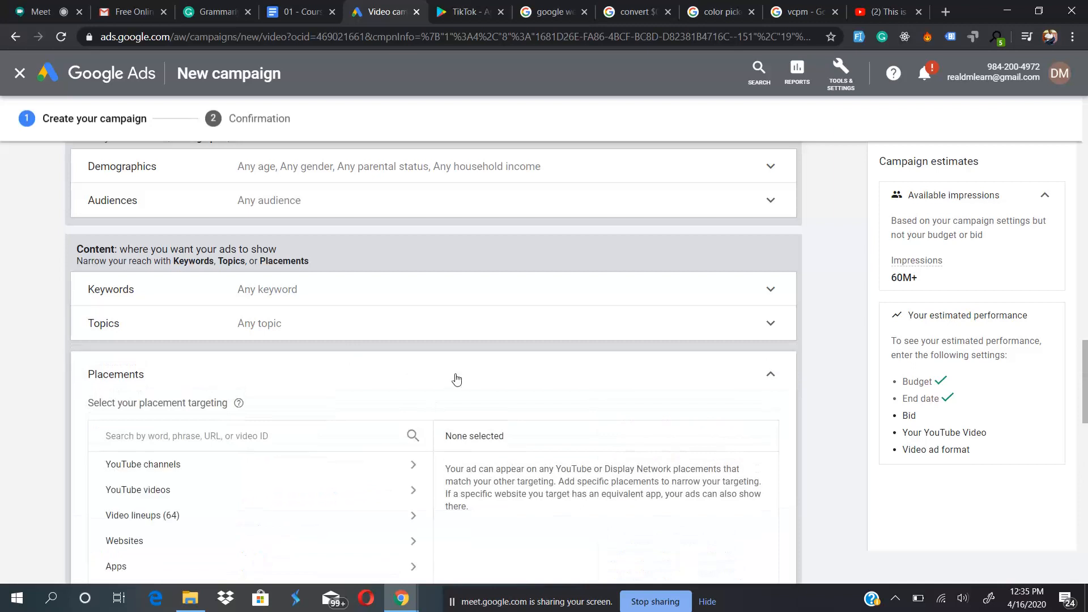
{"action": "scroll", "coordinate": [456, 351], "scroll_direction": "down", "scroll_amount": 3}
{"action": "scroll", "coordinate": [457, 371], "scroll_direction": "down", "scroll_amount": 1}
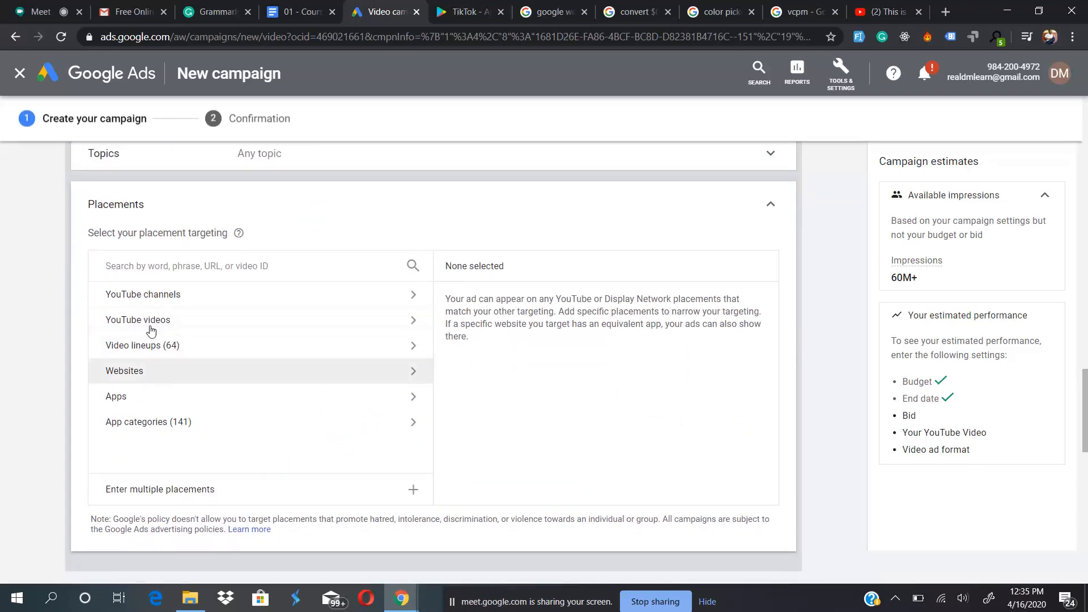
{"action": "left_click", "coordinate": [245, 296]}
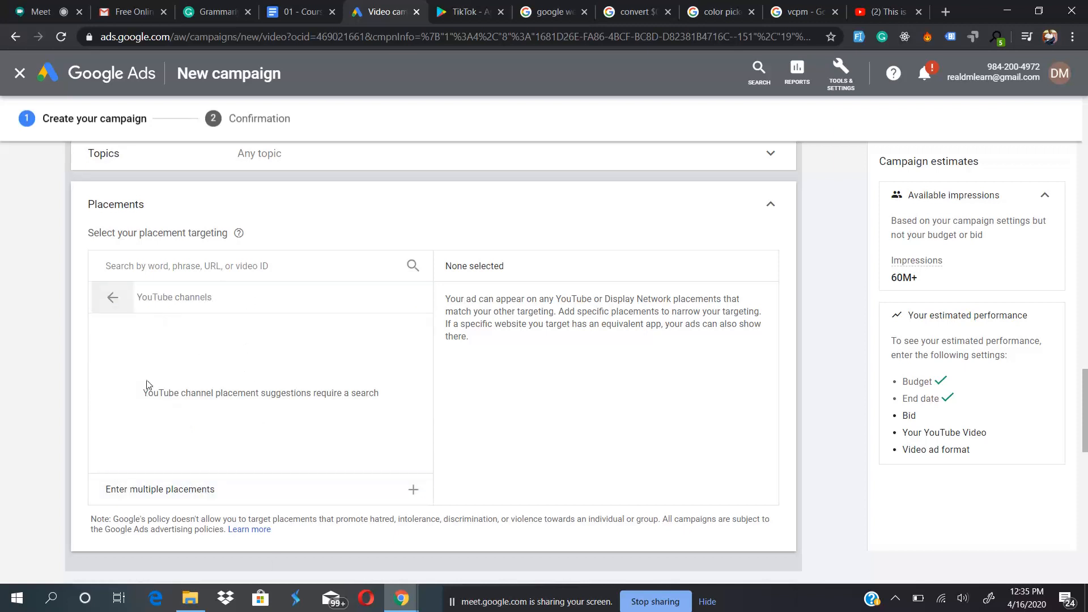
{"action": "left_click", "coordinate": [109, 296]}
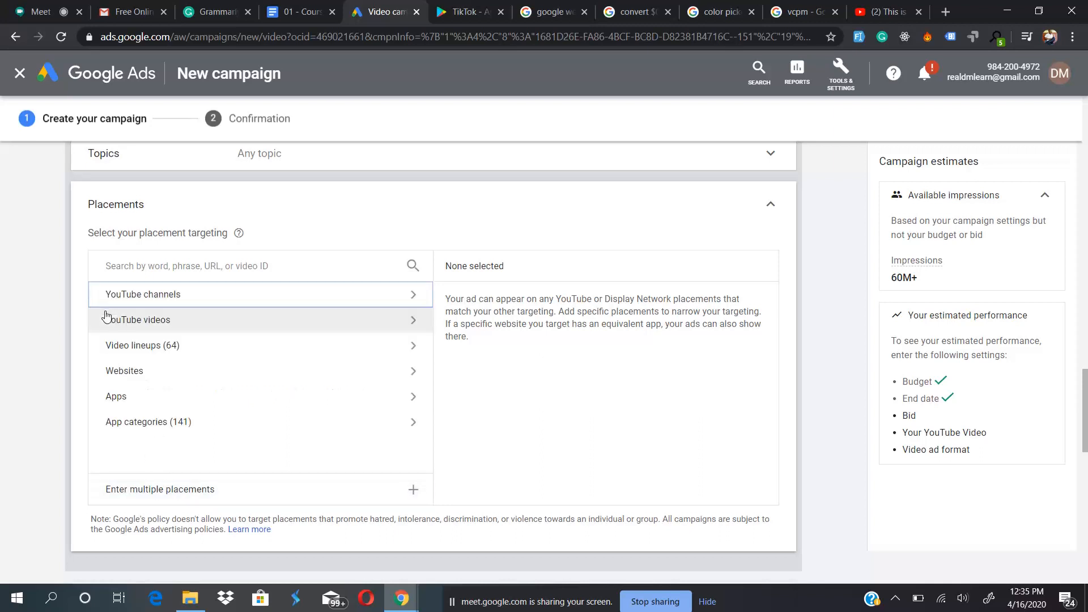
- Look through the list of video lineups in the placement targeting and close the placements section without selecting any
{"action": "left_click", "coordinate": [193, 346]}
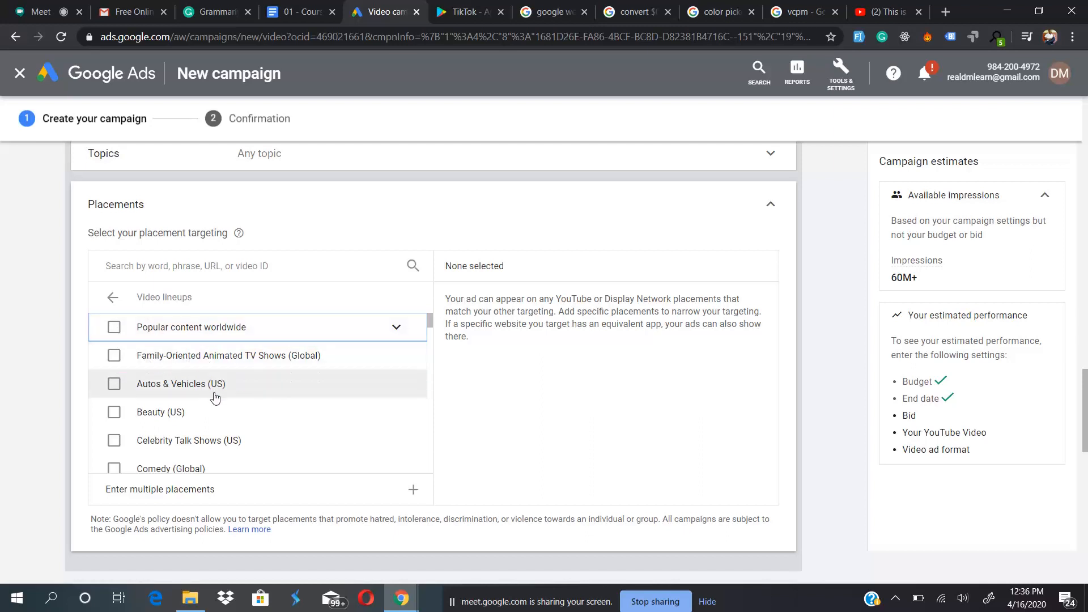
{"action": "scroll", "coordinate": [212, 388], "scroll_direction": "down", "scroll_amount": 5}
{"action": "scroll", "coordinate": [214, 398], "scroll_direction": "up", "scroll_amount": 3}
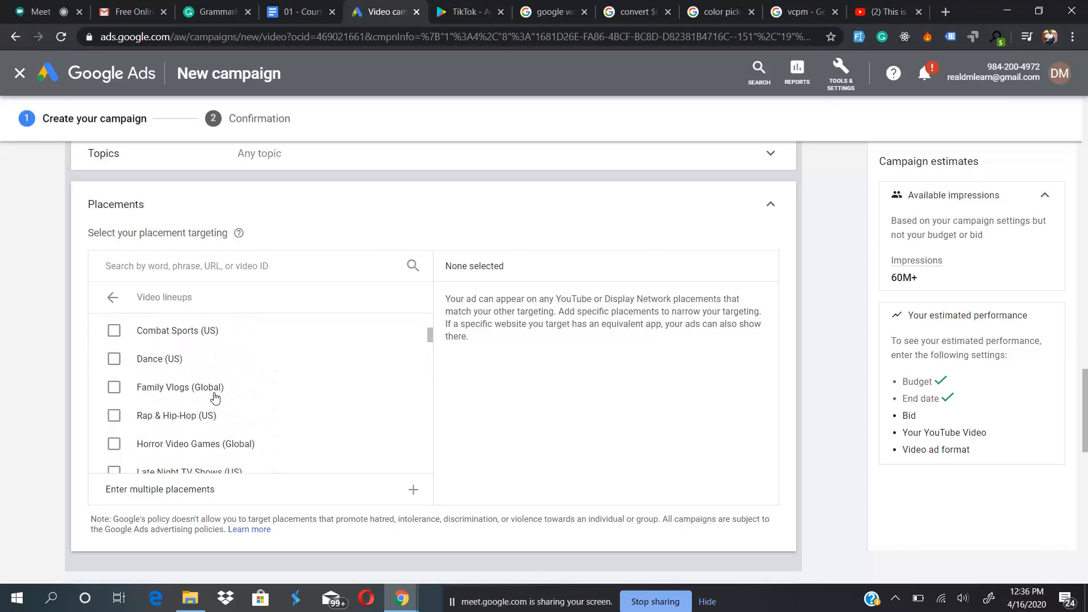
{"action": "scroll", "coordinate": [214, 398], "scroll_direction": "up", "scroll_amount": 1}
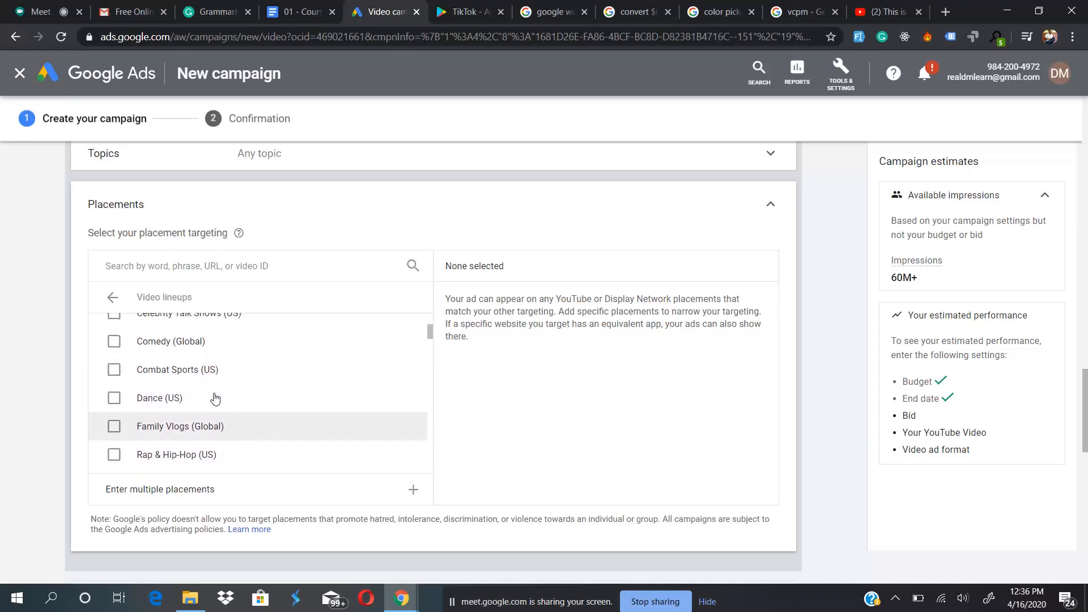
{"action": "scroll", "coordinate": [199, 390], "scroll_direction": "down", "scroll_amount": 5}
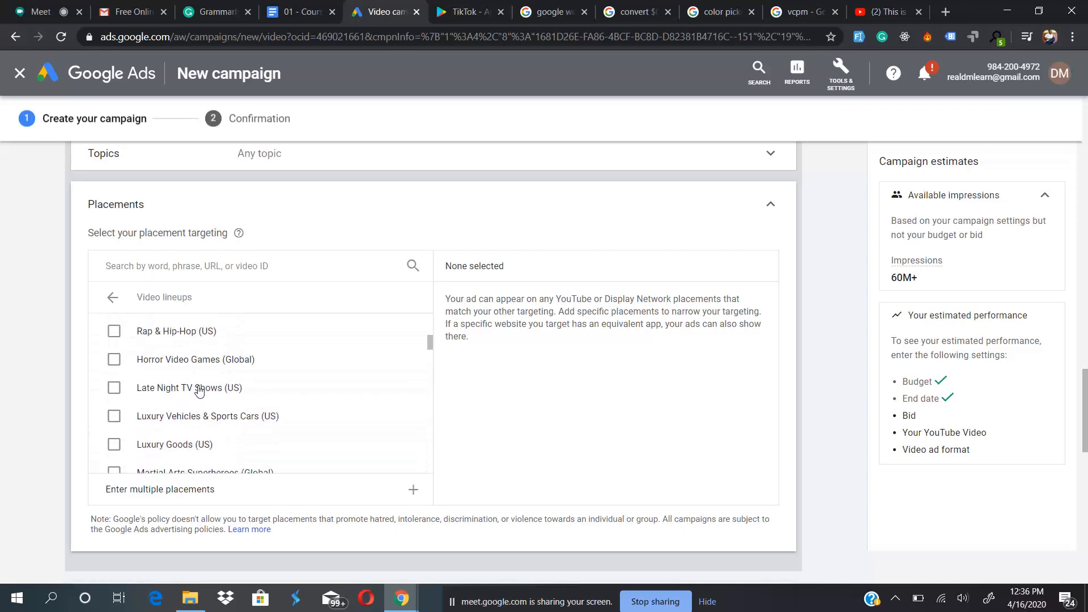
{"action": "scroll", "coordinate": [242, 378], "scroll_direction": "down", "scroll_amount": 1}
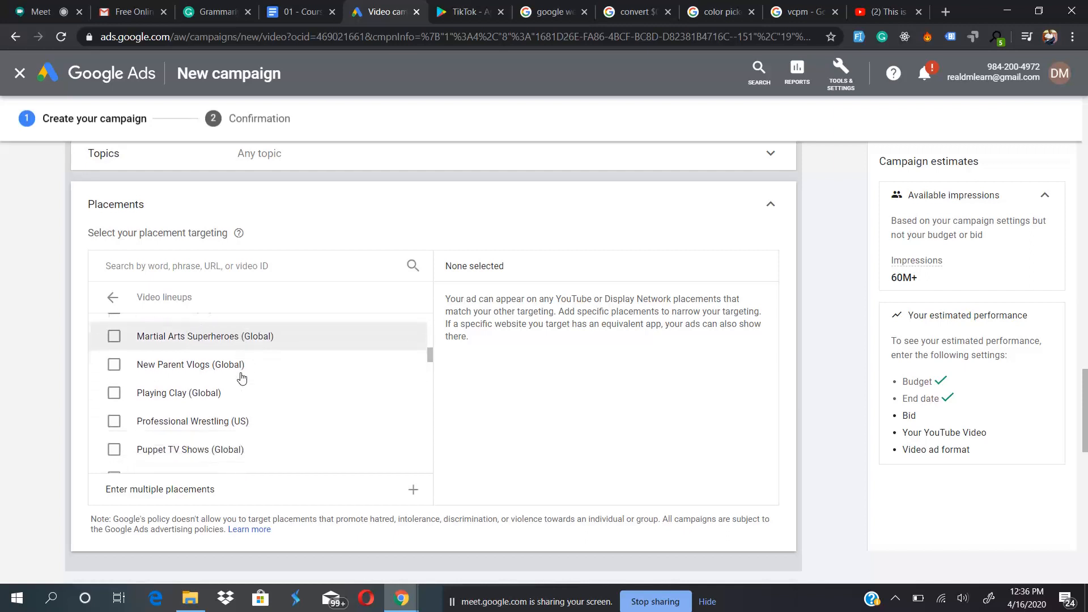
{"action": "scroll", "coordinate": [231, 389], "scroll_direction": "down", "scroll_amount": 3}
{"action": "scroll", "coordinate": [231, 391], "scroll_direction": "down", "scroll_amount": 8}
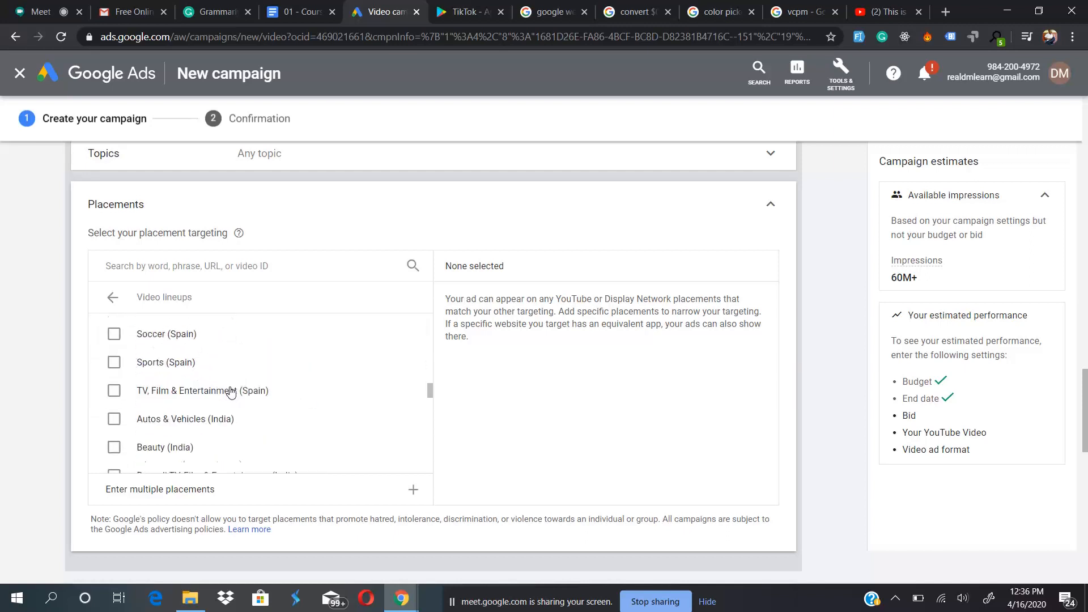
{"action": "scroll", "coordinate": [231, 391], "scroll_direction": "up", "scroll_amount": 2}
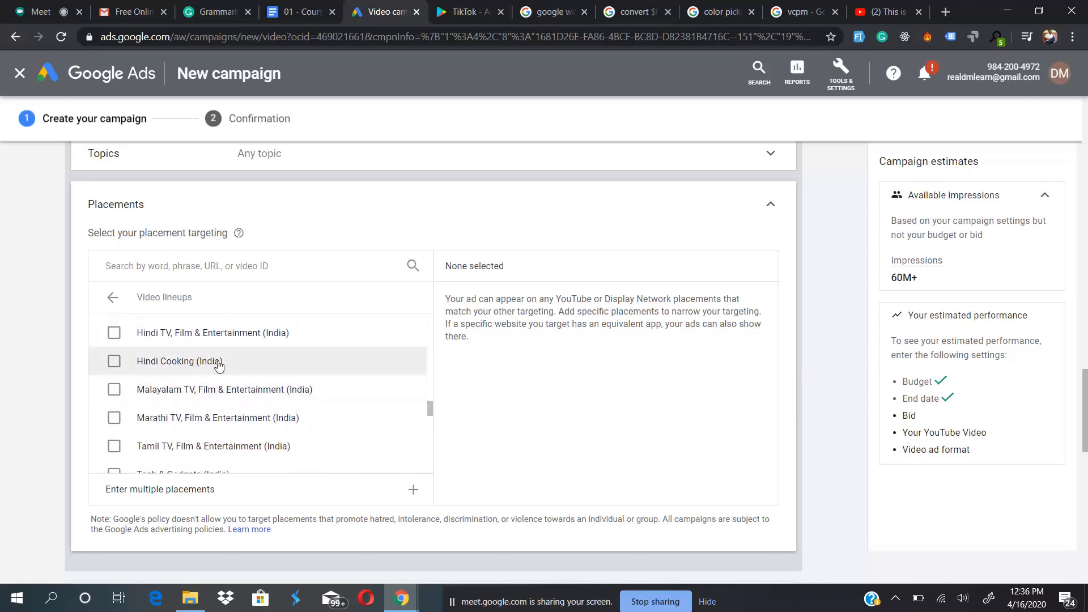
{"action": "scroll", "coordinate": [221, 368], "scroll_direction": "down", "scroll_amount": 8}
{"action": "scroll", "coordinate": [219, 369], "scroll_direction": "up", "scroll_amount": 2}
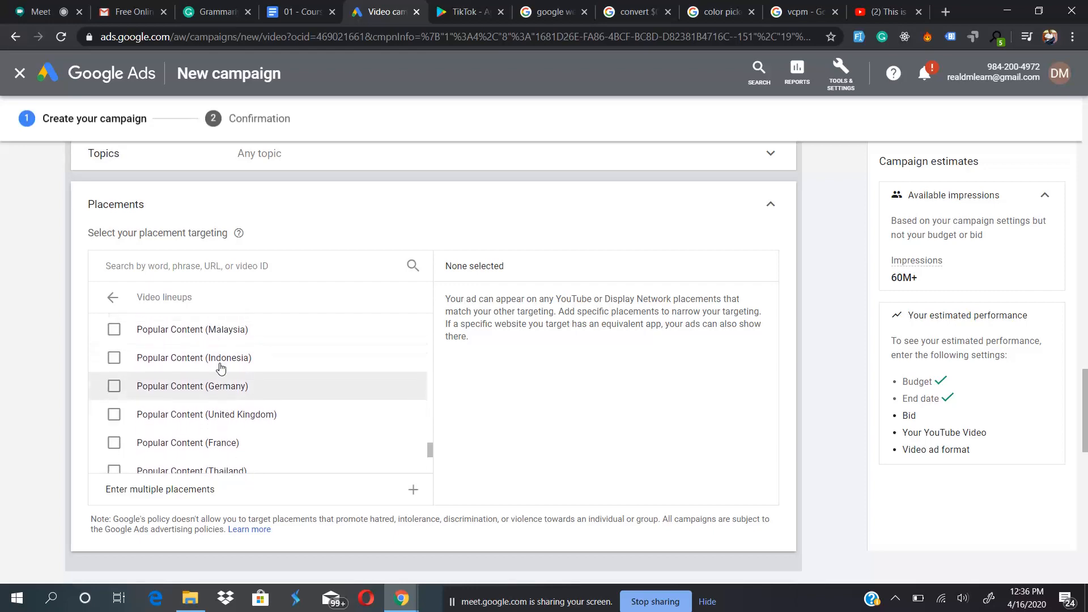
{"action": "scroll", "coordinate": [219, 369], "scroll_direction": "down", "scroll_amount": 9}
{"action": "scroll", "coordinate": [516, 363], "scroll_direction": "up", "scroll_amount": 4}
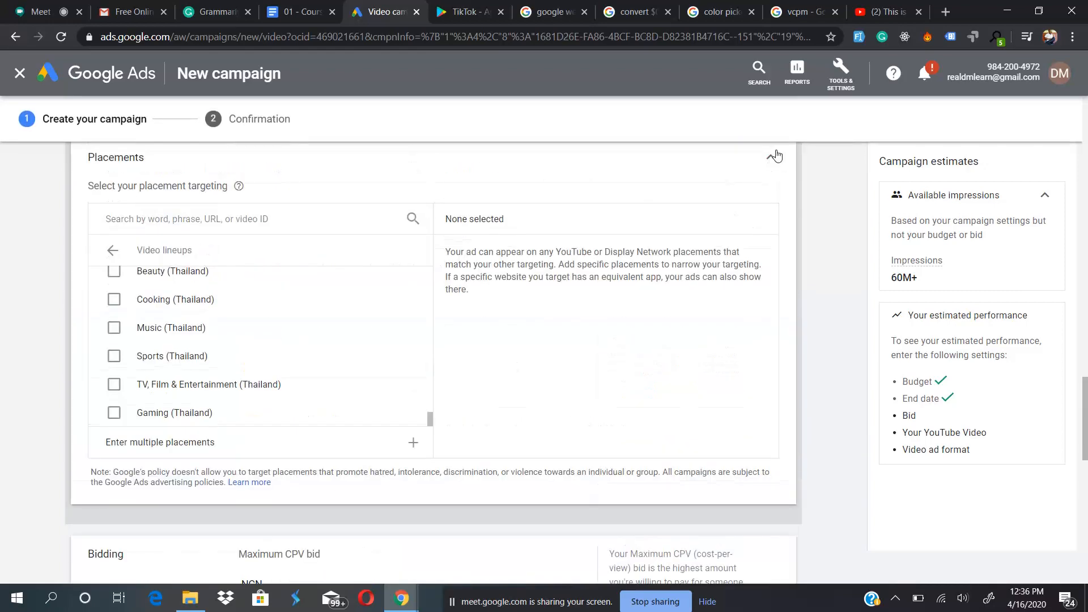
{"action": "left_click", "coordinate": [776, 156]}
- Examine the Maximum CPV bid setting in the ad group's bidding section, highlighting the CPV label
{"action": "scroll", "coordinate": [418, 236], "scroll_direction": "up", "scroll_amount": 1}
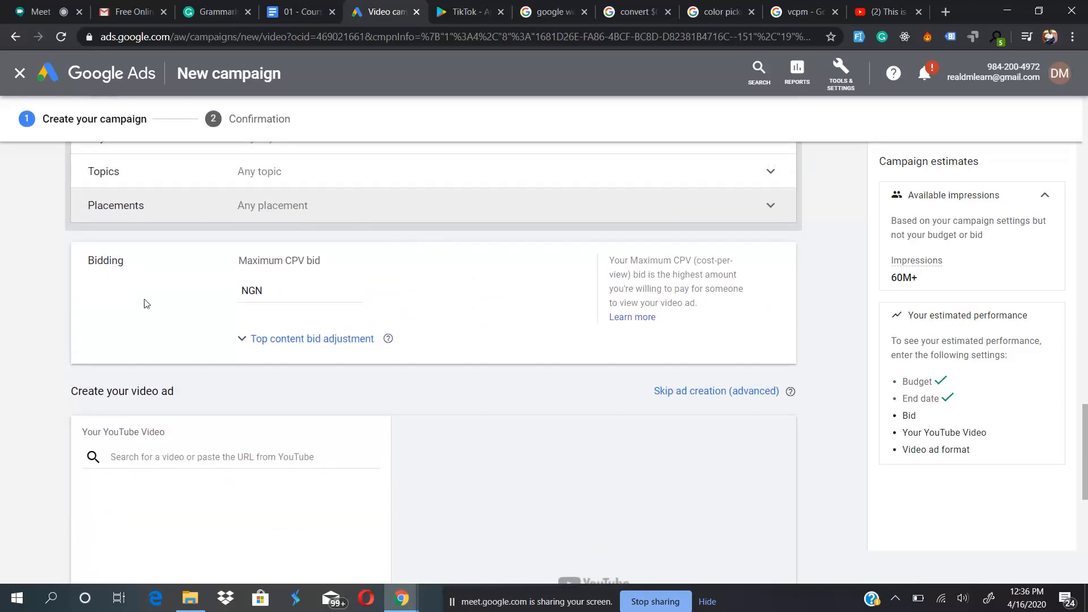
{"action": "scroll", "coordinate": [146, 303], "scroll_direction": "up", "scroll_amount": 5}
{"action": "scroll", "coordinate": [146, 303], "scroll_direction": "down", "scroll_amount": 4}
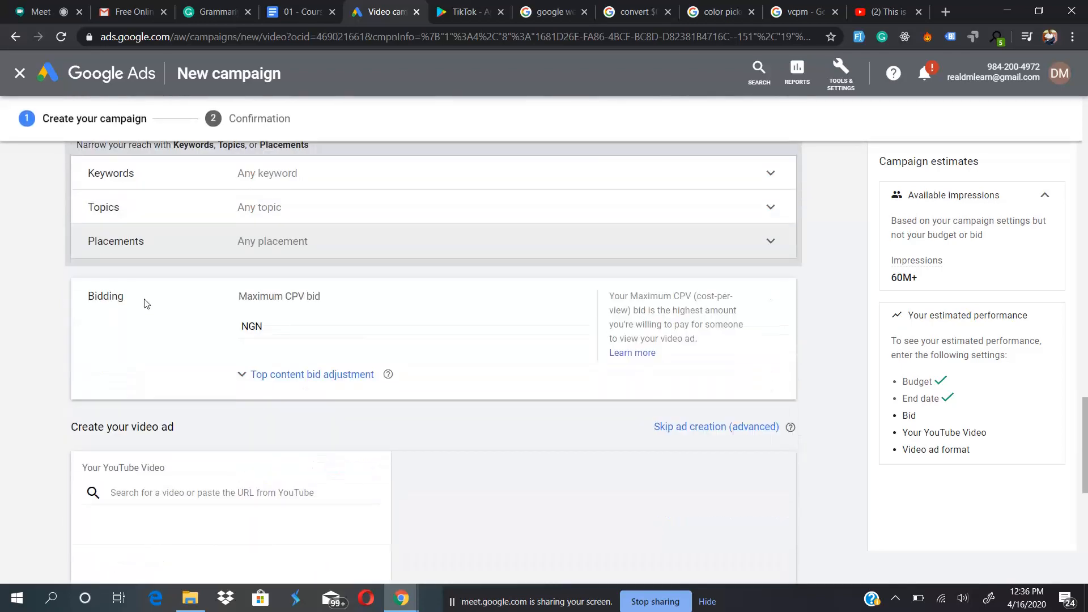
{"action": "left_click", "coordinate": [294, 325]}
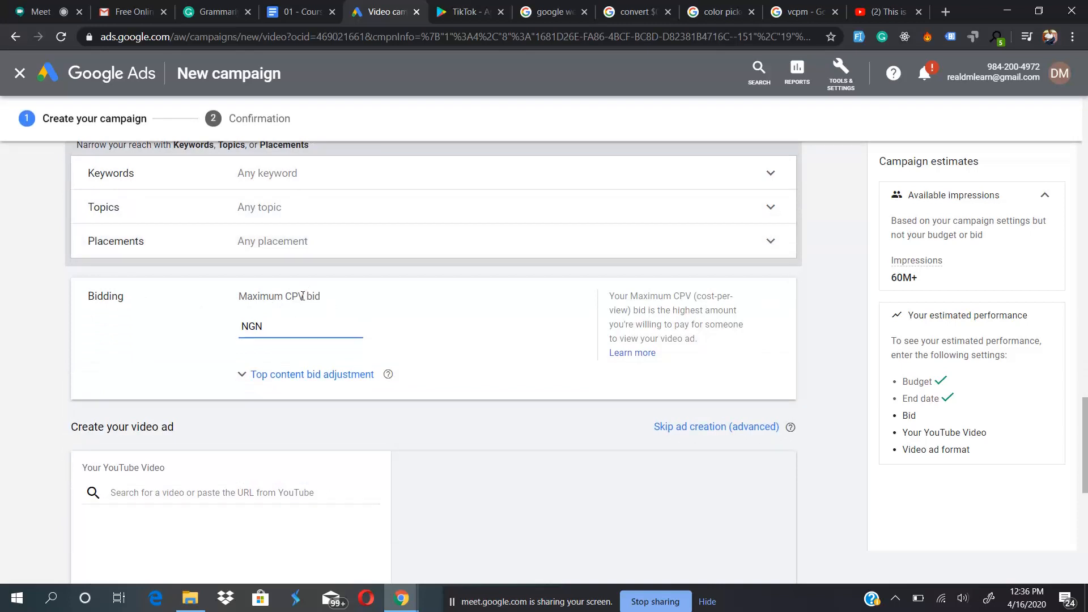
{"action": "left_click_drag", "start_coordinate": [303, 296], "coordinate": [288, 296]}
{"action": "left_click", "coordinate": [288, 296]}
{"action": "left_click_drag", "start_coordinate": [288, 296], "coordinate": [308, 296]}
{"action": "left_click", "coordinate": [283, 323]}
- Check the bid strategies available in the campaign's bidding strategy section, keeping Maximum CPV
{"action": "scroll", "coordinate": [376, 296], "scroll_direction": "up", "scroll_amount": 18}
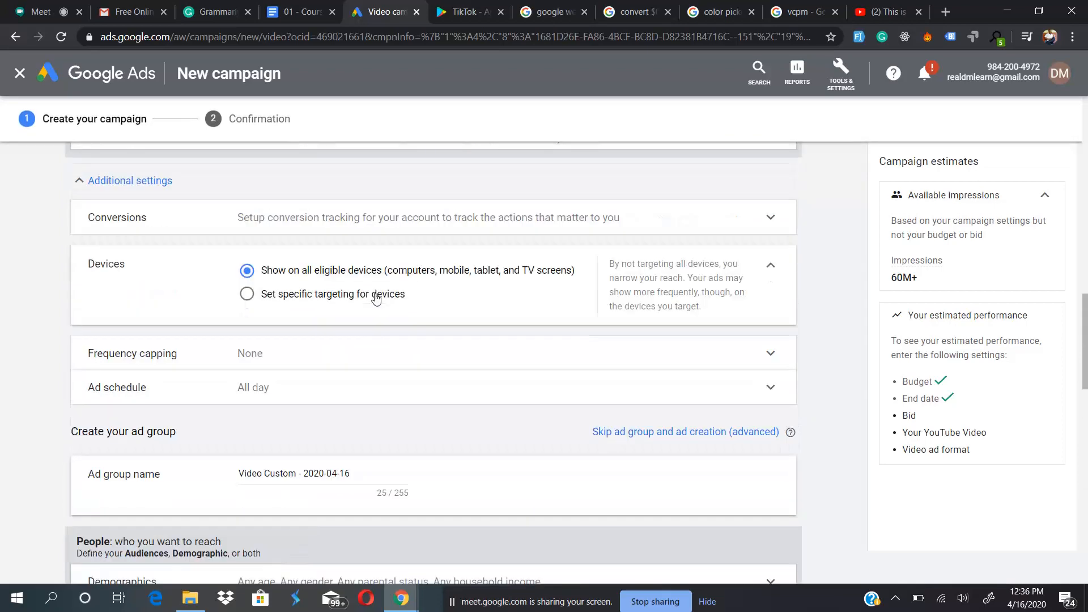
{"action": "scroll", "coordinate": [376, 294], "scroll_direction": "up", "scroll_amount": 6}
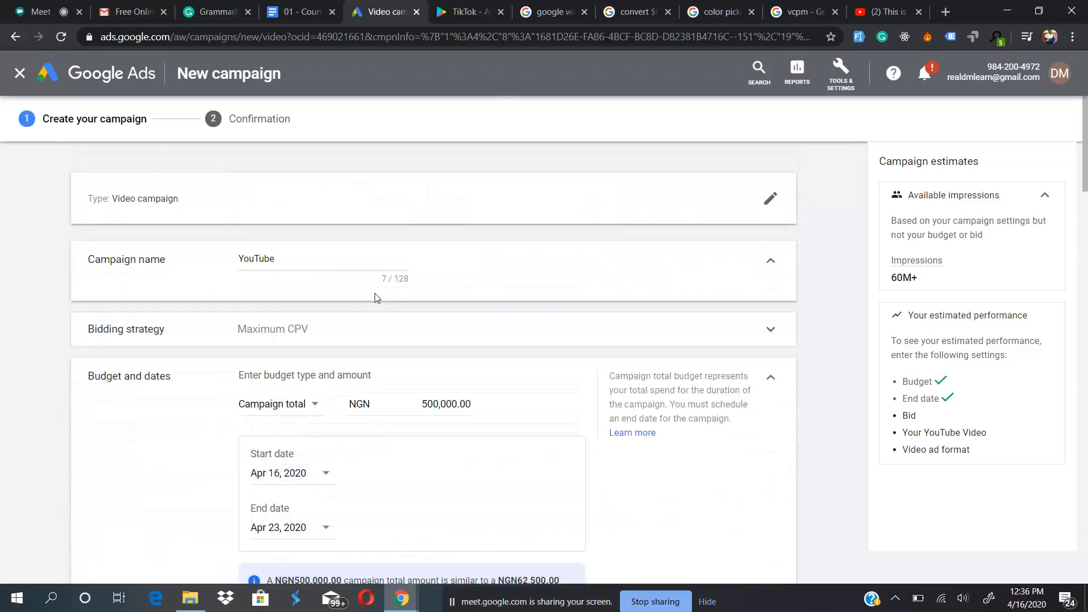
{"action": "scroll", "coordinate": [376, 297], "scroll_direction": "down", "scroll_amount": 2}
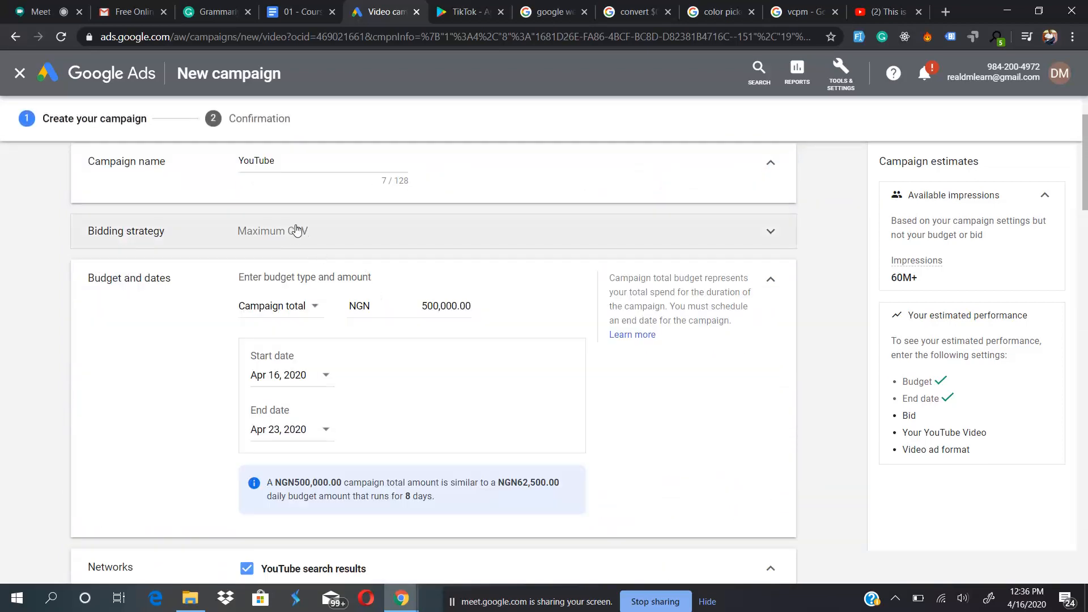
{"action": "left_click", "coordinate": [316, 236]}
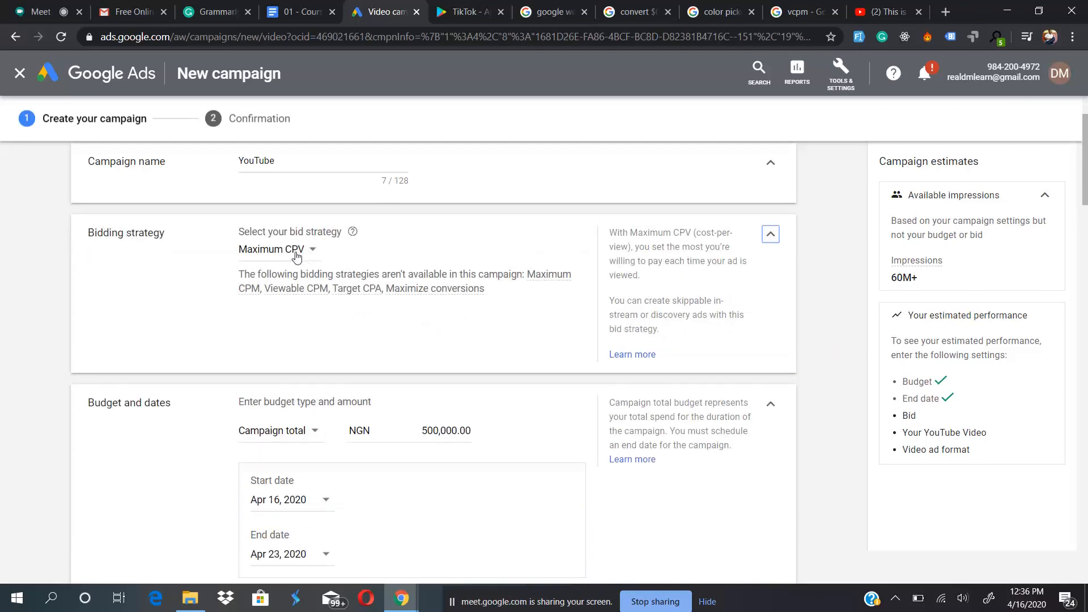
{"action": "left_click", "coordinate": [293, 253]}
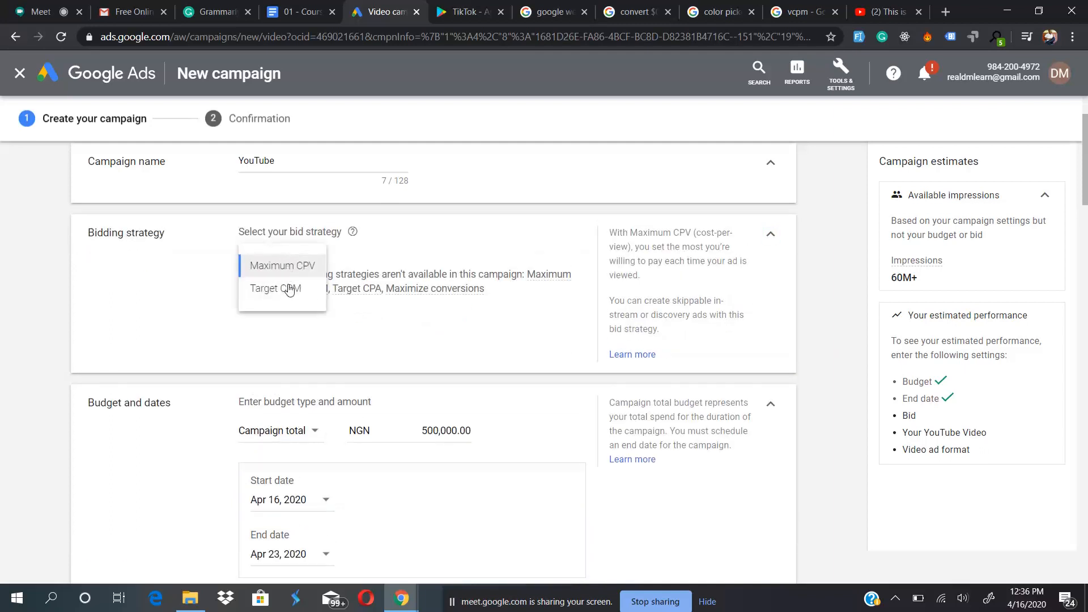
{"action": "left_click", "coordinate": [472, 242]}
{"action": "left_click", "coordinate": [770, 235]}
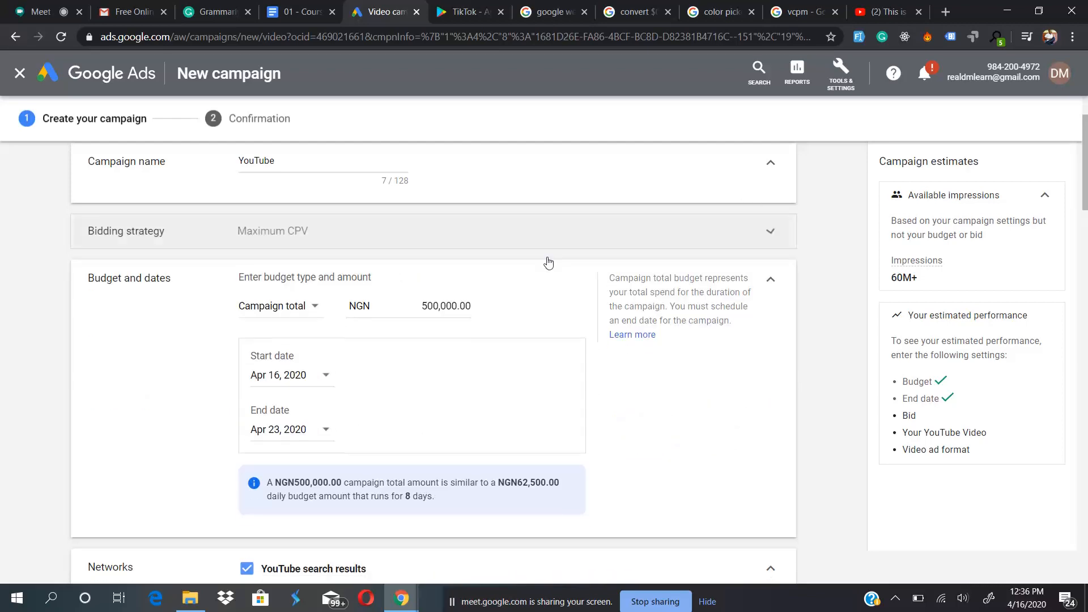
- Expand the top content bid adjustment in the ad group's bidding section and set it to 2%
{"action": "scroll", "coordinate": [386, 340], "scroll_direction": "down", "scroll_amount": 2}
{"action": "scroll", "coordinate": [386, 340], "scroll_direction": "down", "scroll_amount": 15}
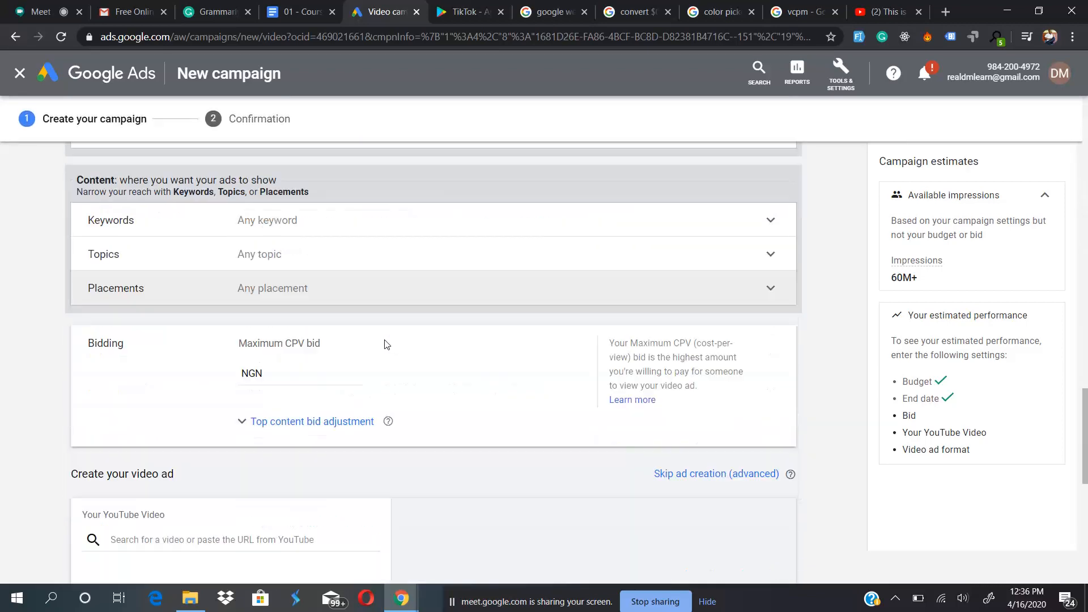
{"action": "scroll", "coordinate": [387, 345], "scroll_direction": "down", "scroll_amount": 1}
{"action": "left_click", "coordinate": [325, 361]}
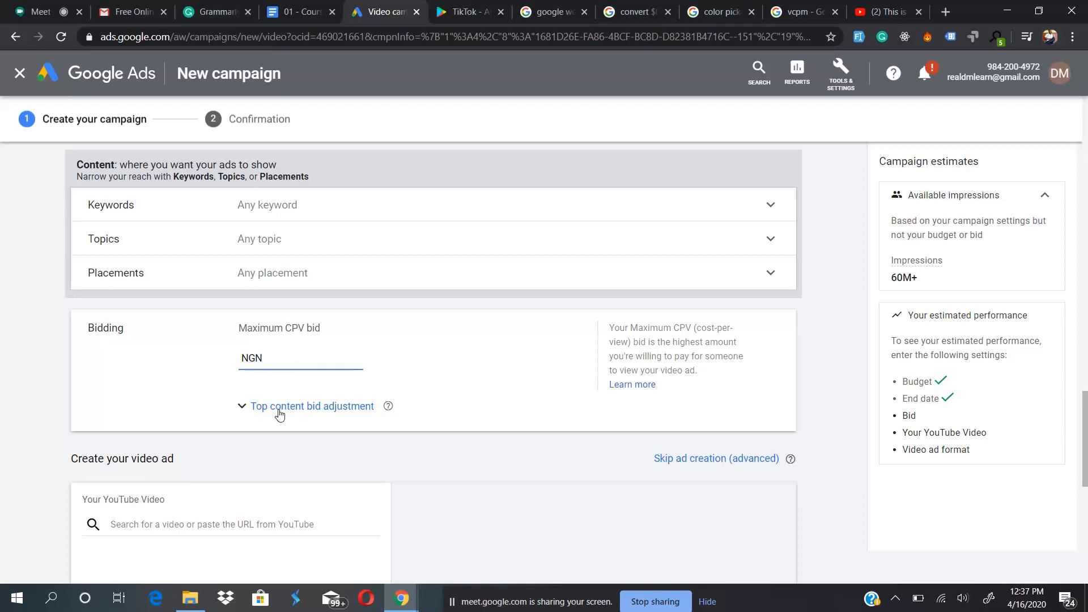
{"action": "left_click", "coordinate": [299, 414]}
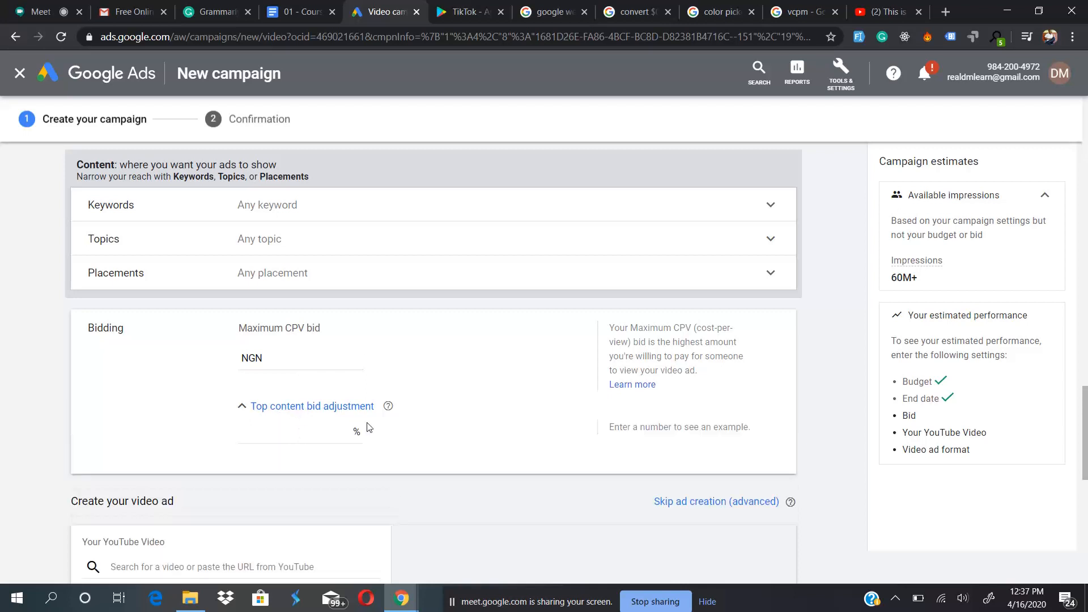
{"action": "mouse_move", "coordinate": [388, 407]}
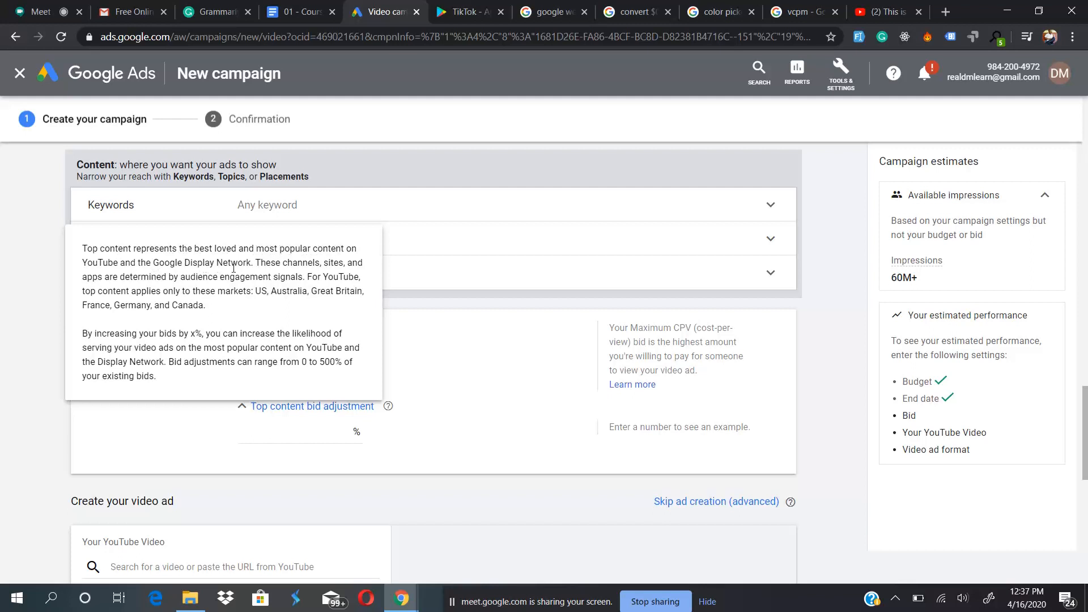
{"action": "left_click", "coordinate": [271, 434]}
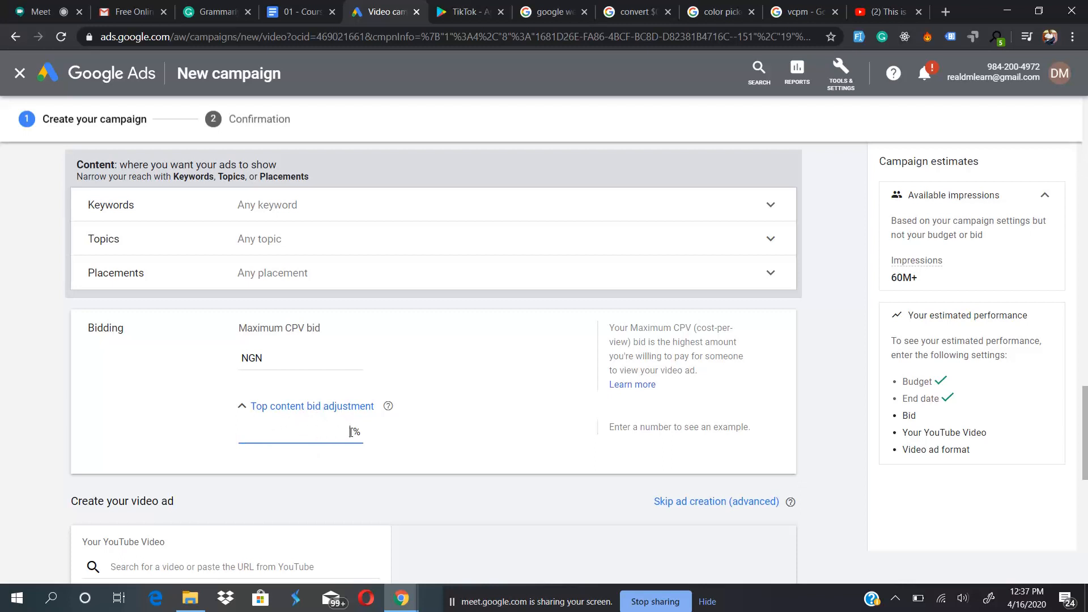
{"action": "type", "text": "2"}
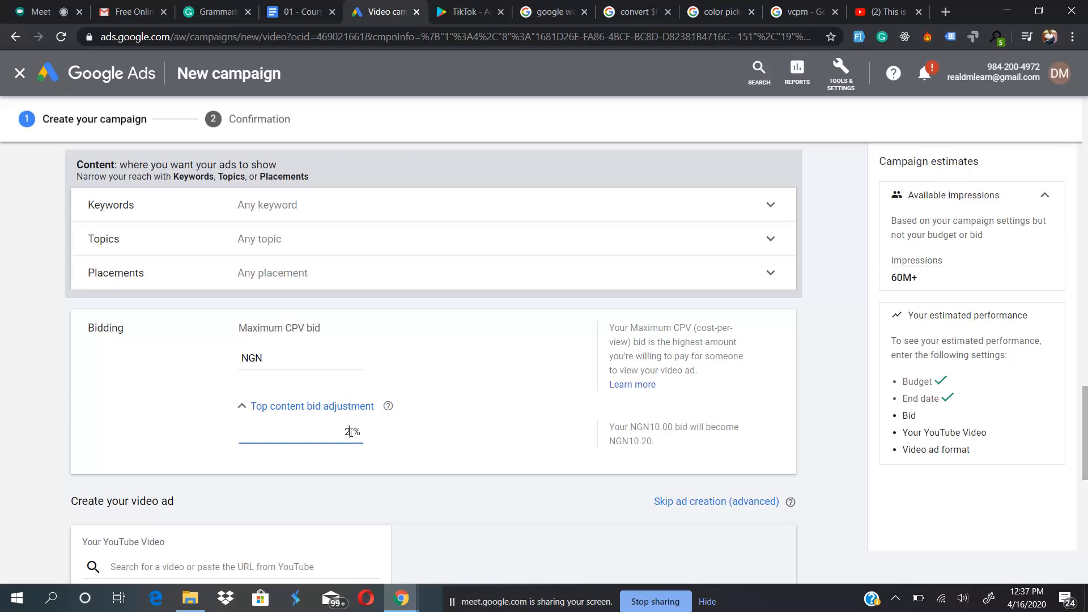
- Set the ad group's maximum CPV bid to NGN 50.00 and select the top content bid adjustment value
{"action": "left_click", "coordinate": [296, 363]}
{"action": "type", "text": "50"}
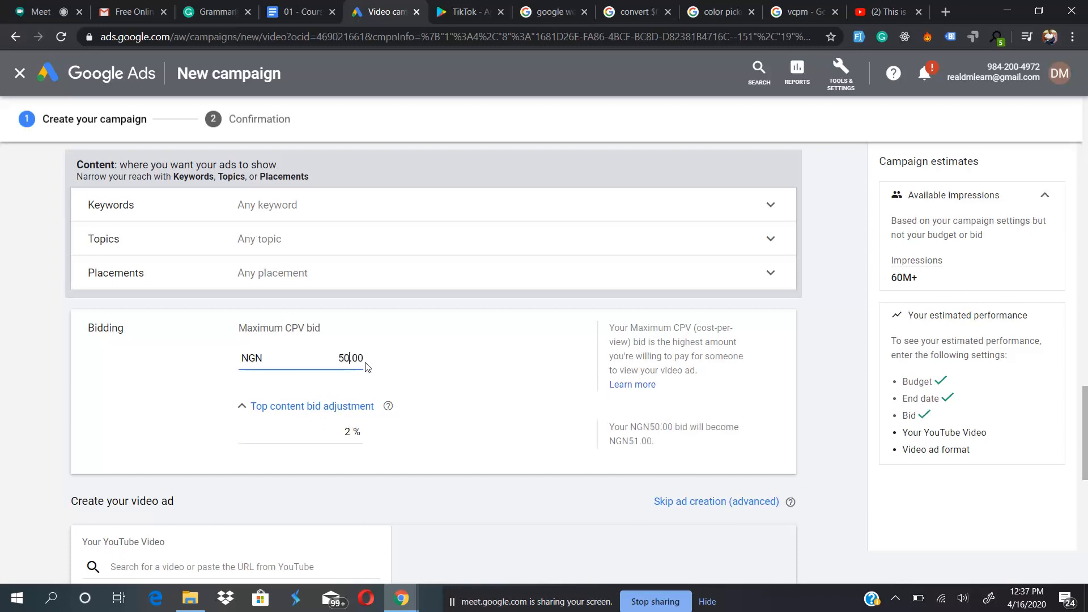
{"action": "double_click", "coordinate": [347, 433]}
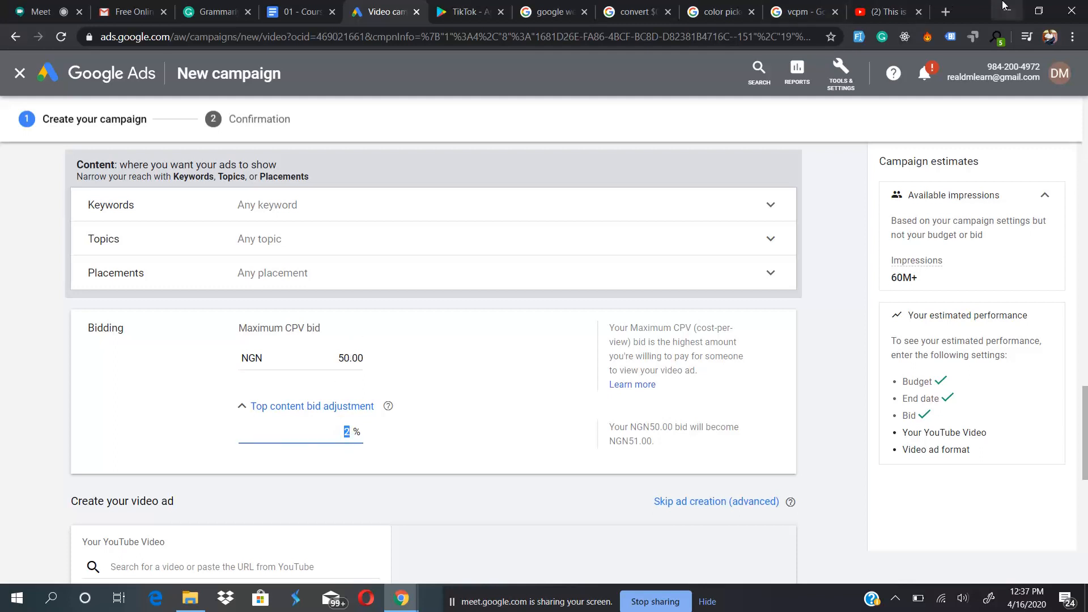
- Calculate 2% of 50 with a Google search in a new browser tab, and return to the Google Ads campaign
{"action": "left_click", "coordinate": [946, 11]}
{"action": "type", "text": "2% of 50"}
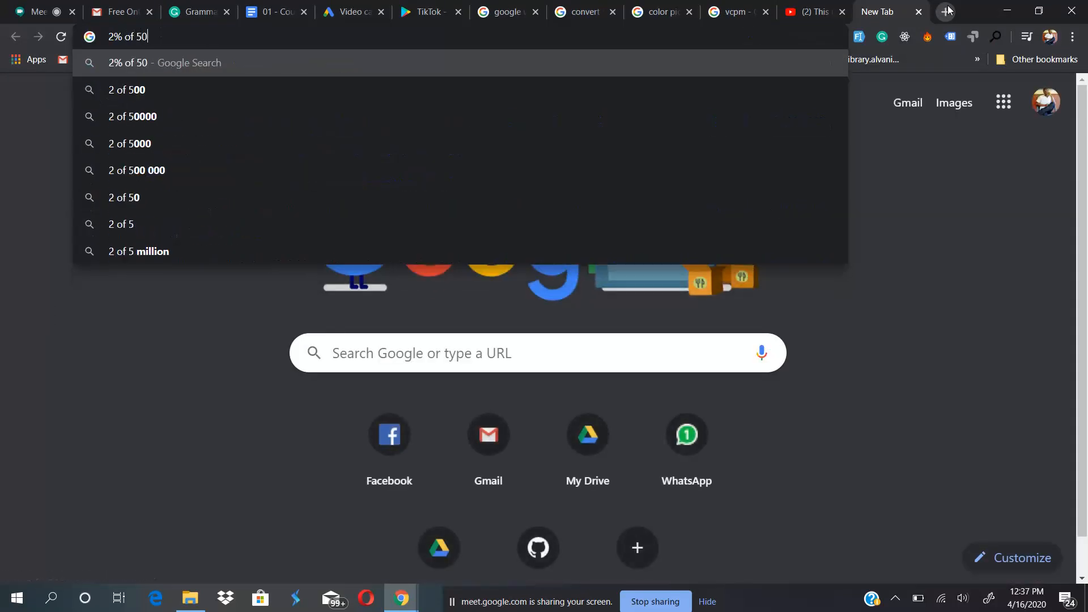
{"action": "key", "text": "Return"}
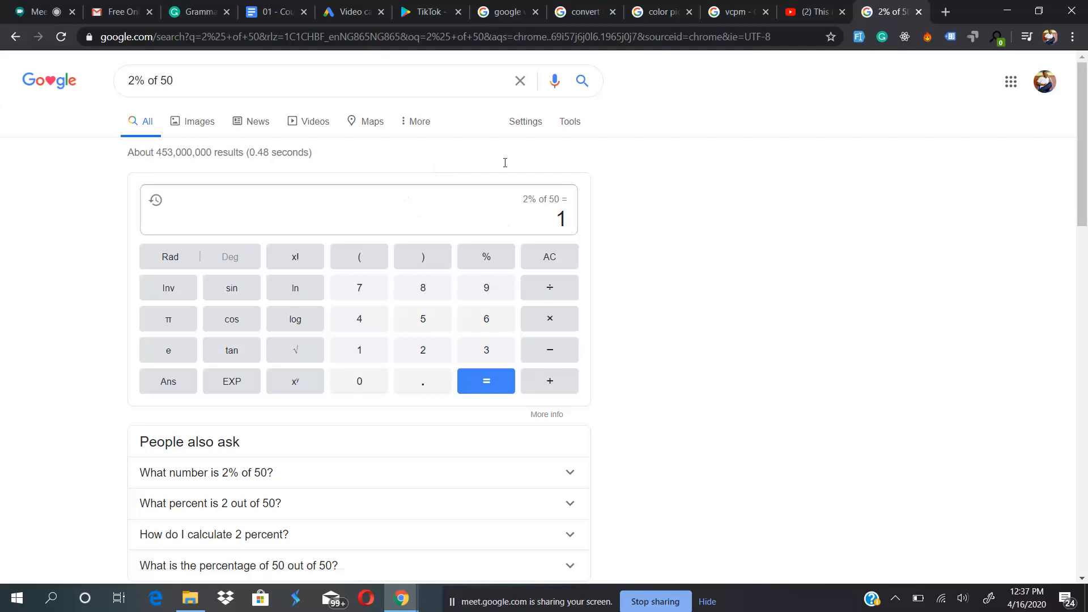
{"action": "left_click", "coordinate": [351, 10]}
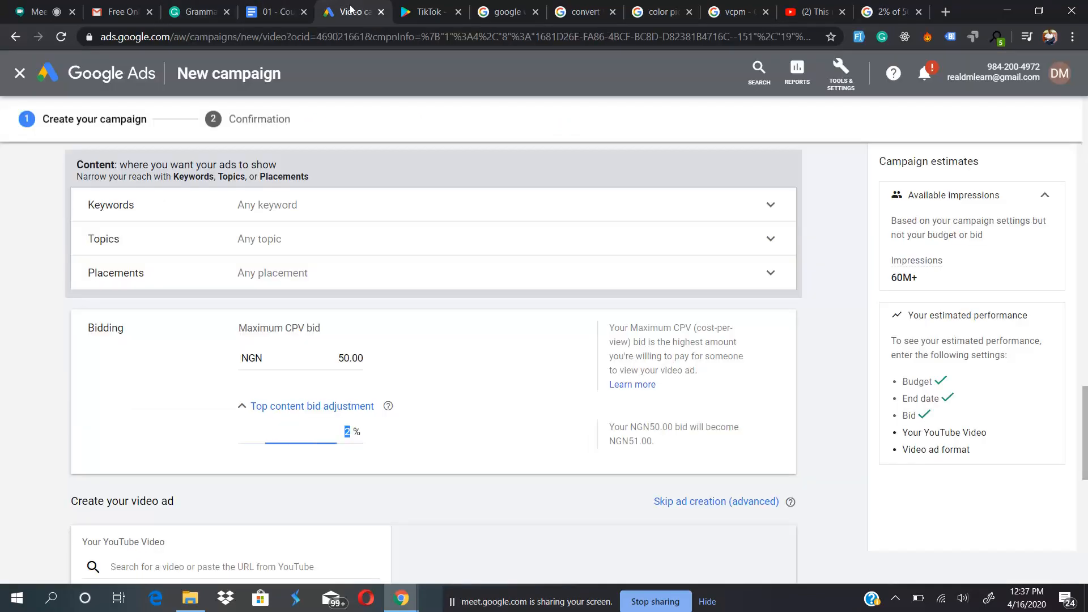
- Review the bidding section's top content bid adjustment and the video ad creation section below it
{"action": "left_click", "coordinate": [413, 460]}
{"action": "scroll", "coordinate": [413, 460], "scroll_direction": "down", "scroll_amount": 3}
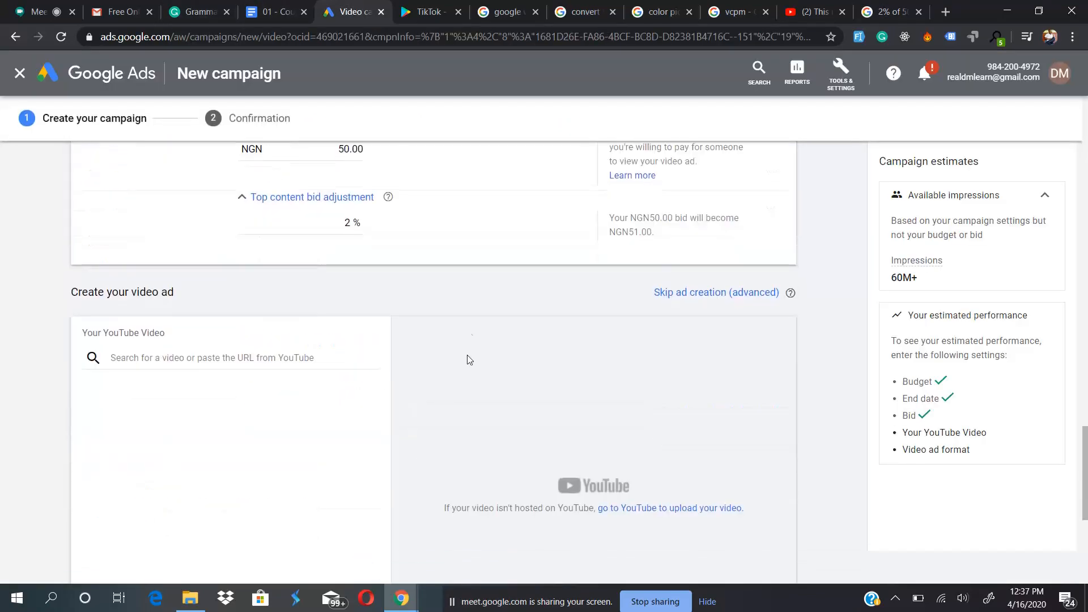
{"action": "scroll", "coordinate": [600, 283], "scroll_direction": "up", "scroll_amount": 3}
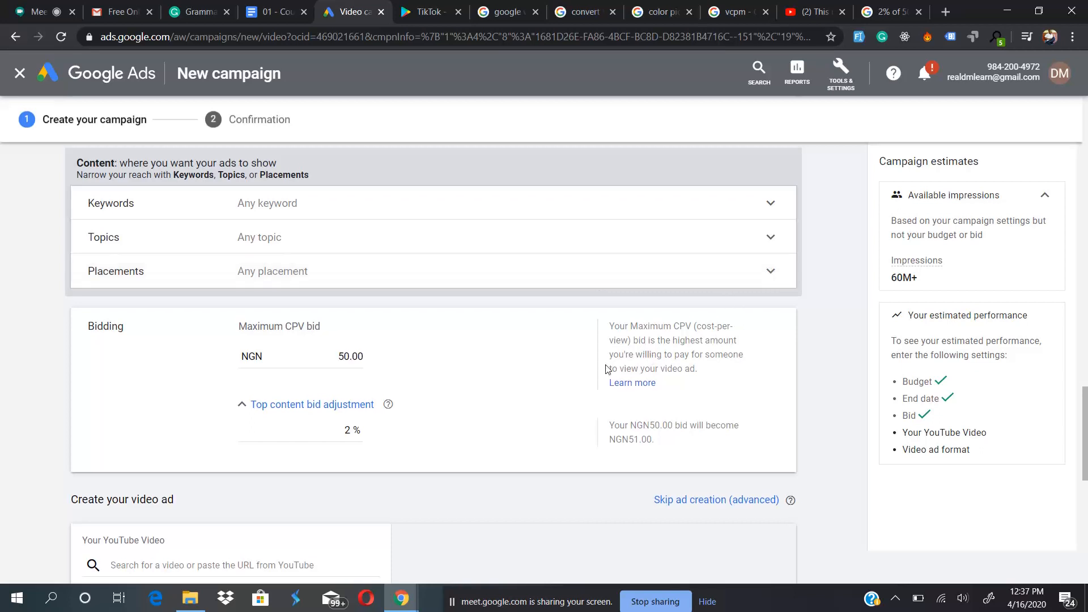
{"action": "scroll", "coordinate": [460, 466], "scroll_direction": "down", "scroll_amount": 4}
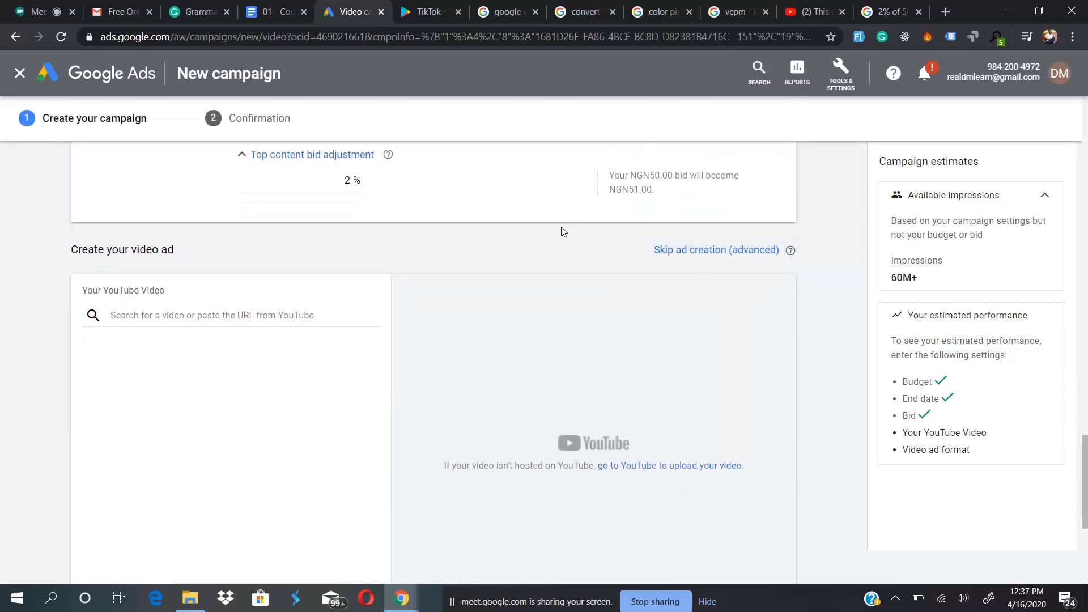
{"action": "scroll", "coordinate": [563, 232], "scroll_direction": "up", "scroll_amount": 3}
{"action": "scroll", "coordinate": [563, 232], "scroll_direction": "down", "scroll_amount": 2}
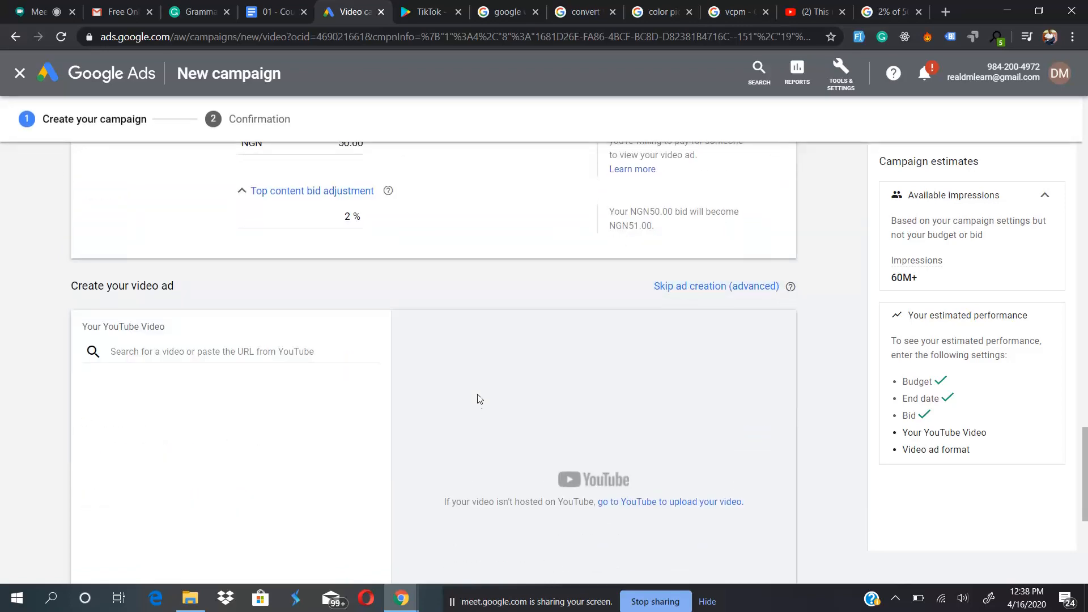
{"action": "scroll", "coordinate": [479, 399], "scroll_direction": "down", "scroll_amount": 1}
{"action": "scroll", "coordinate": [479, 399], "scroll_direction": "down", "scroll_amount": 2}
- Try finding the ad's video by searching YouTube for "google search ads", browse the results and clear the search
{"action": "scroll", "coordinate": [479, 397], "scroll_direction": "up", "scroll_amount": 1}
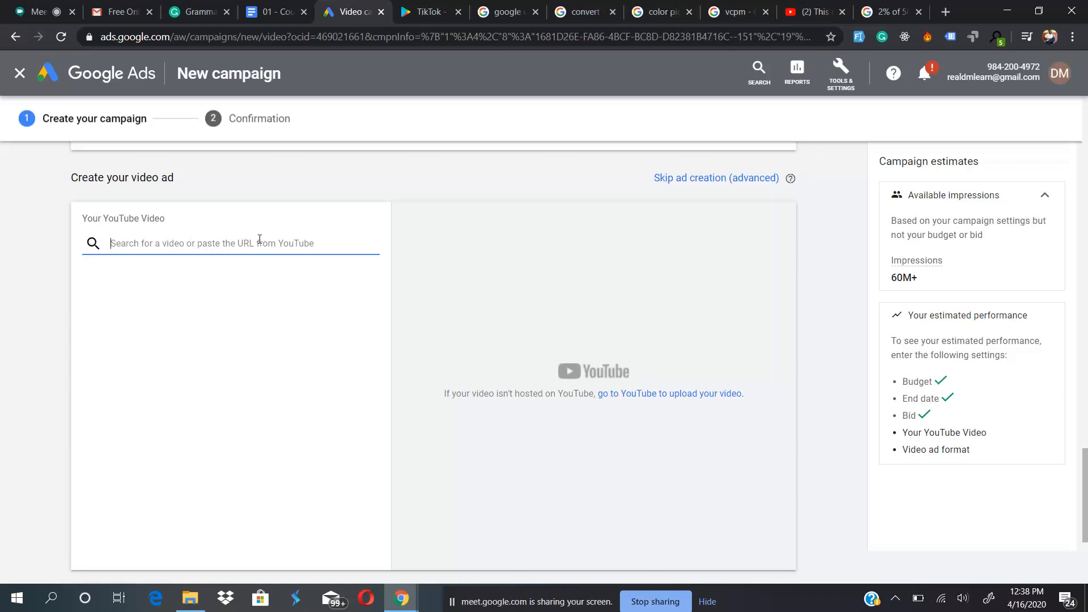
{"action": "type", "text": "google"}
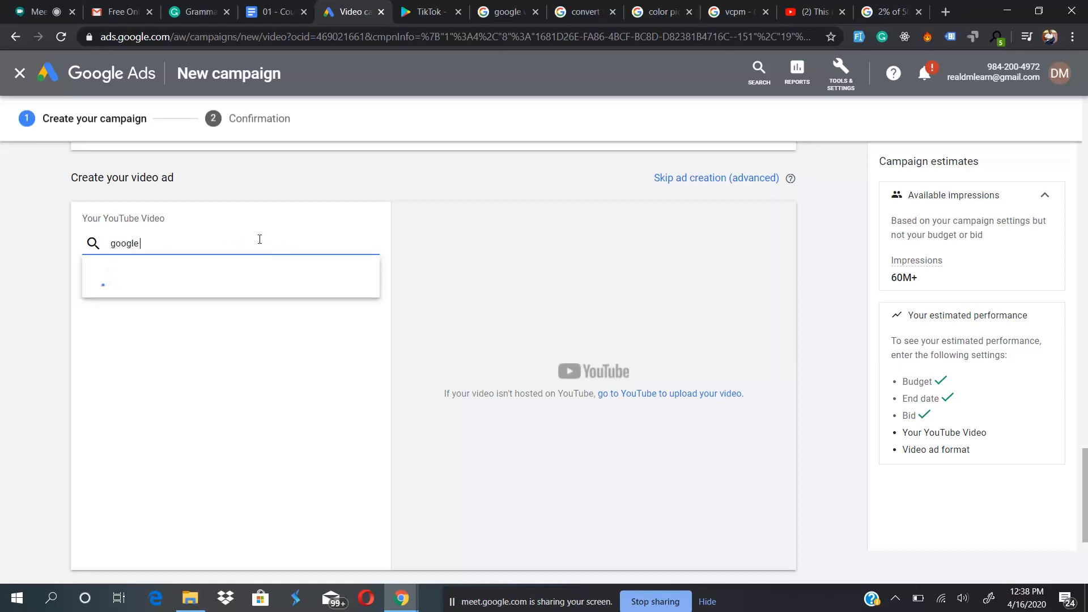
{"action": "type", "text": " search ads"}
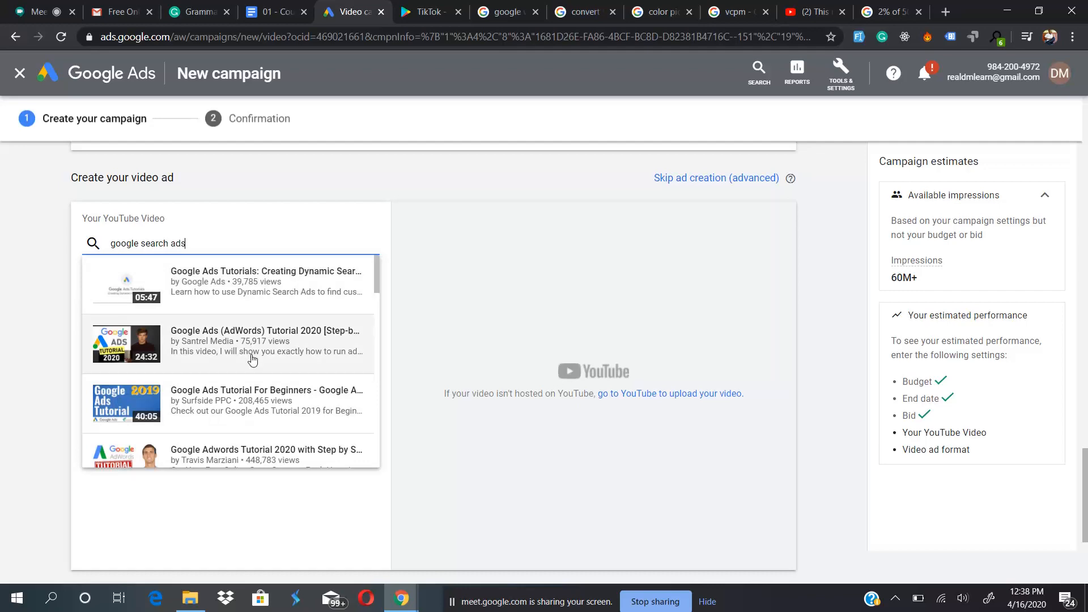
{"action": "scroll", "coordinate": [253, 358], "scroll_direction": "down", "scroll_amount": 1}
{"action": "scroll", "coordinate": [253, 358], "scroll_direction": "down", "scroll_amount": 8}
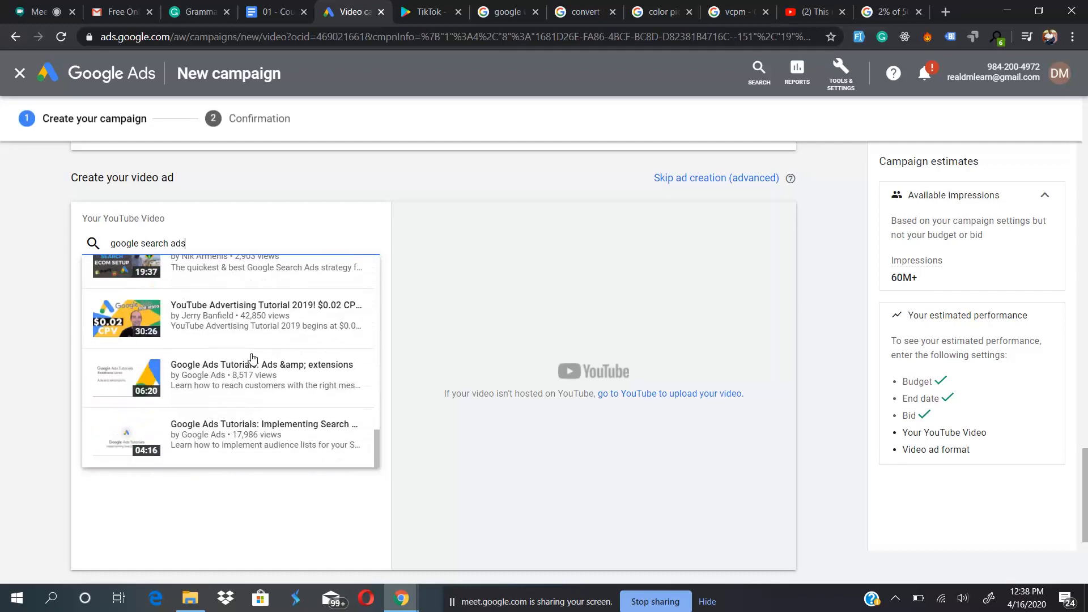
{"action": "scroll", "coordinate": [253, 358], "scroll_direction": "up", "scroll_amount": 5}
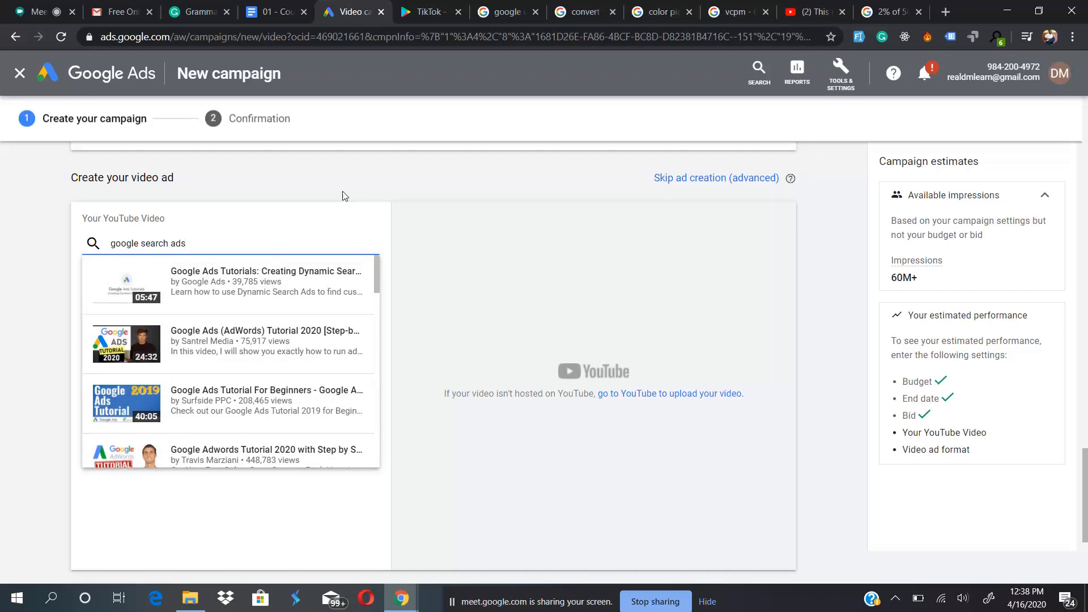
{"action": "key", "text": "BackSpace"}
{"action": "key", "text": "BackSpace"}
{"action": "key", "text": "BackSpace"}
{"action": "key", "text": "BackSpace"}
{"action": "key", "text": "BackSpace"}
{"action": "key", "text": "BackSpace"}
{"action": "key", "text": "BackSpace"}
{"action": "key", "text": "BackSpace"}
{"action": "key", "text": "BackSpace"}
{"action": "key", "text": "BackSpace"}
{"action": "key", "text": "BackSpace"}
{"action": "key", "text": "BackSpace"}
{"action": "key", "text": "BackSpace"}
{"action": "key", "text": "BackSpace"}
{"action": "key", "text": "BackSpace"}
{"action": "key", "text": "BackSpace"}
{"action": "key", "text": "BackSpace"}
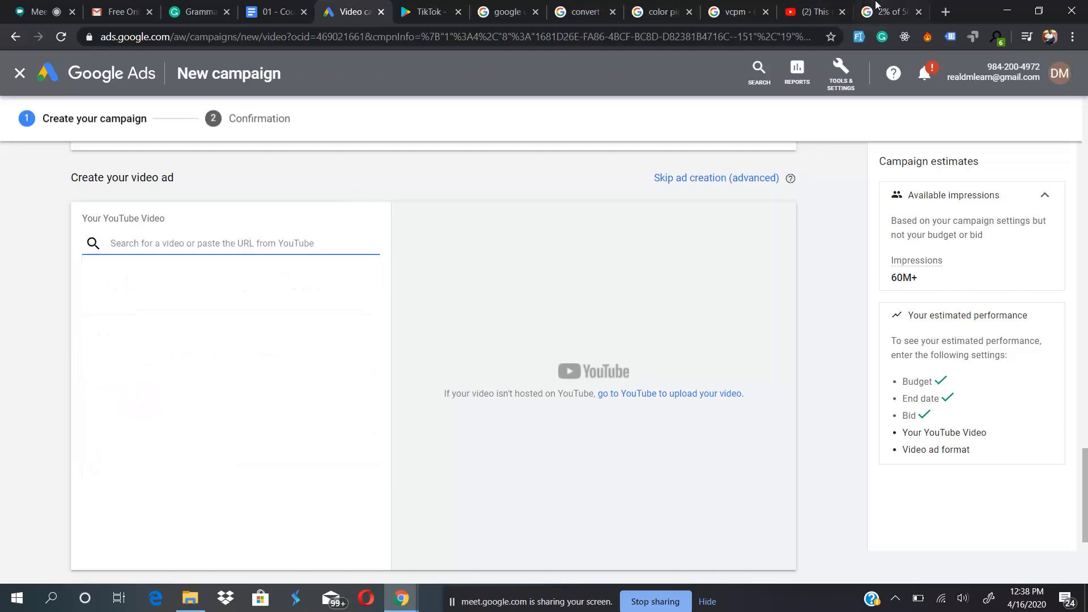
- Open the "Google Search Ads" video from your own YouTube channel and use its URL as the campaign's ad video
{"action": "left_click", "coordinate": [816, 12]}
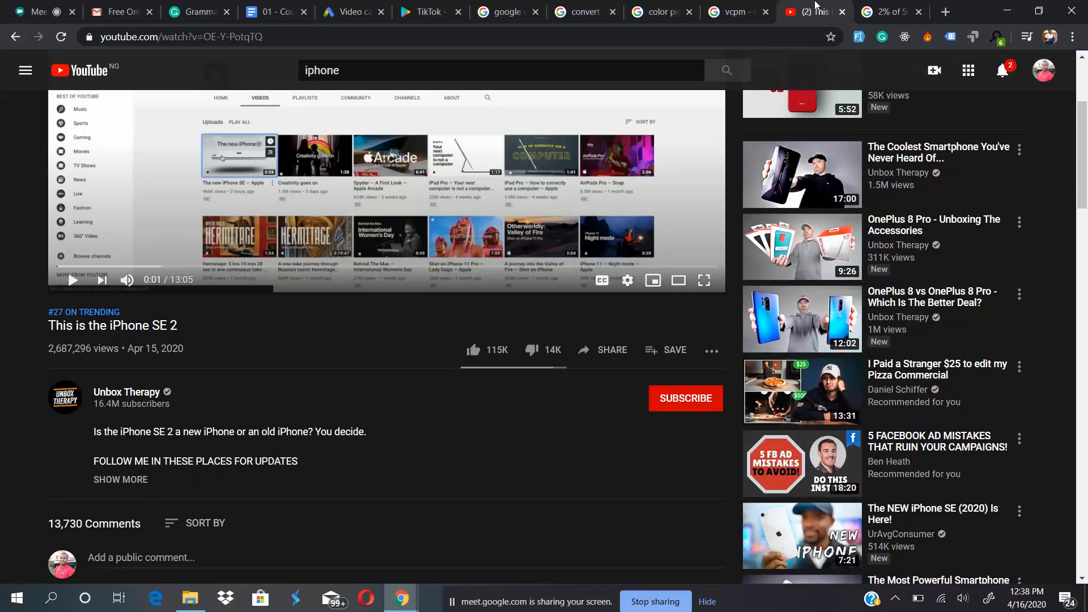
{"action": "left_click", "coordinate": [1037, 73]}
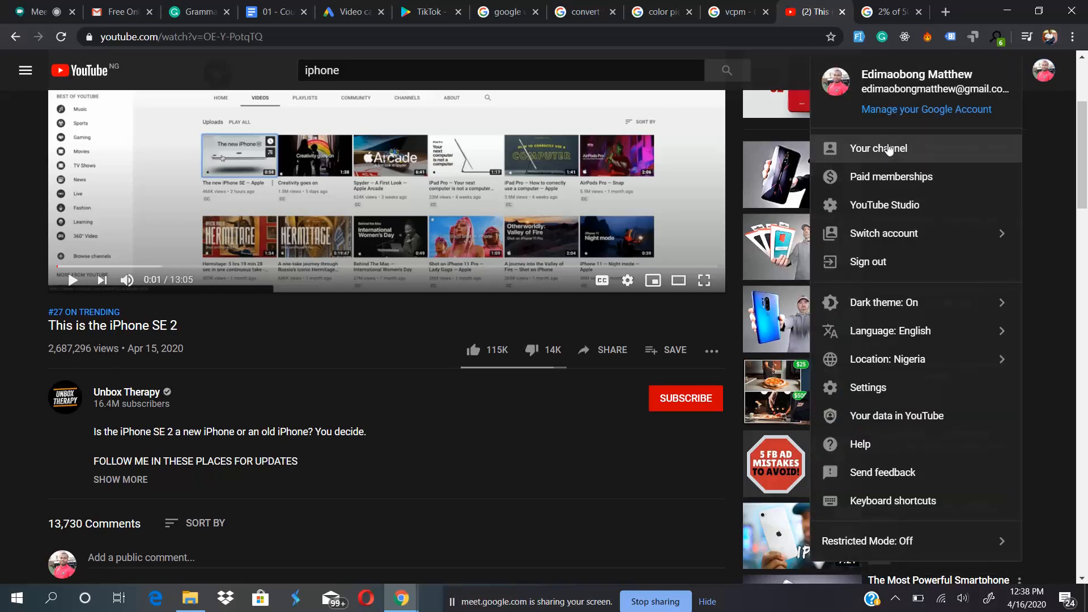
{"action": "left_click", "coordinate": [888, 149]}
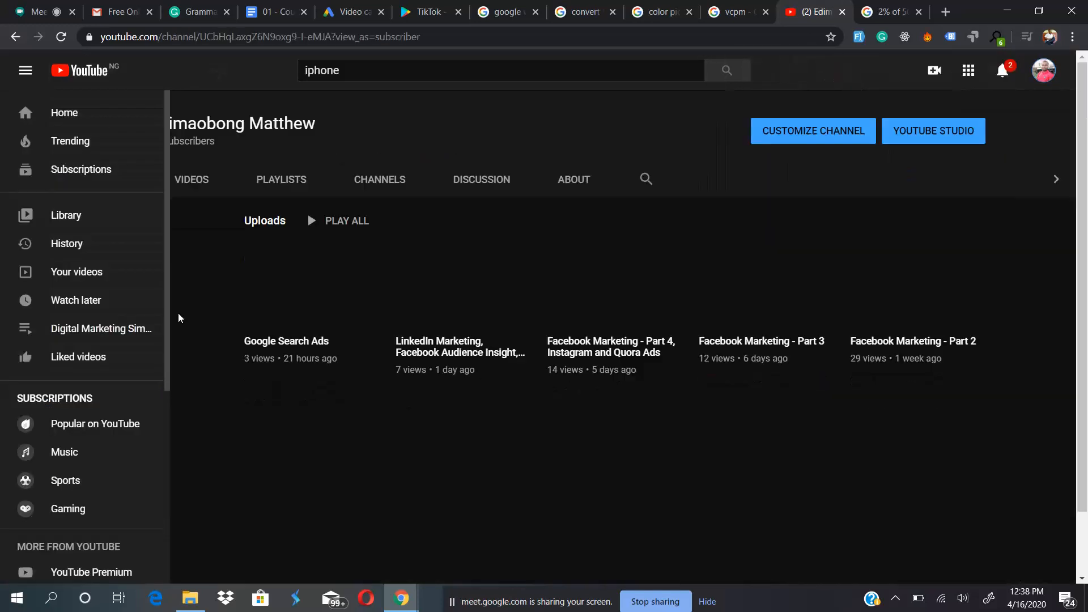
{"action": "left_click", "coordinate": [306, 290]}
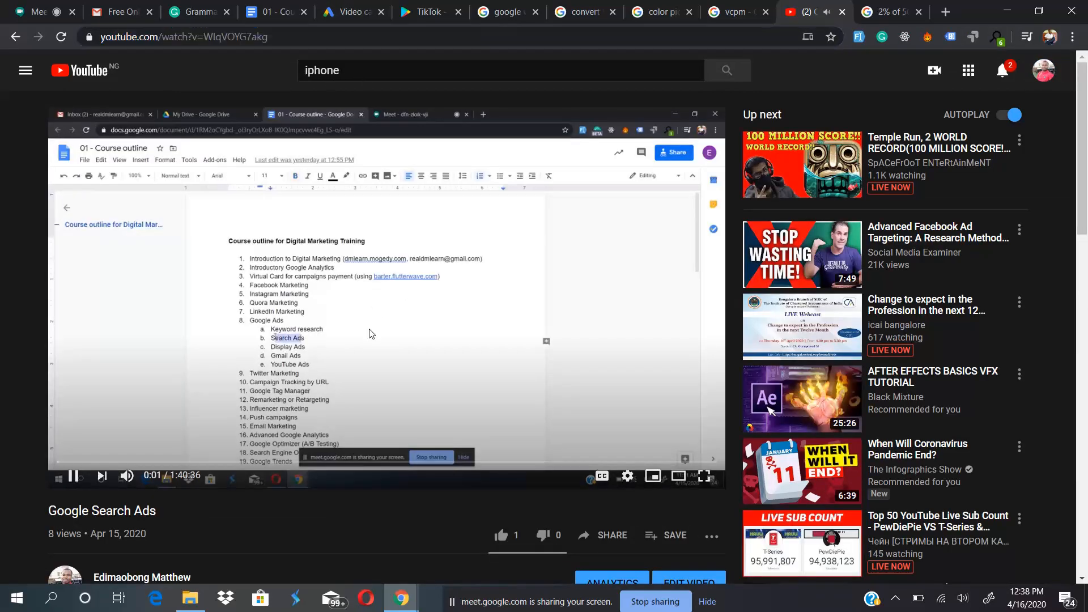
{"action": "left_click", "coordinate": [349, 11]}
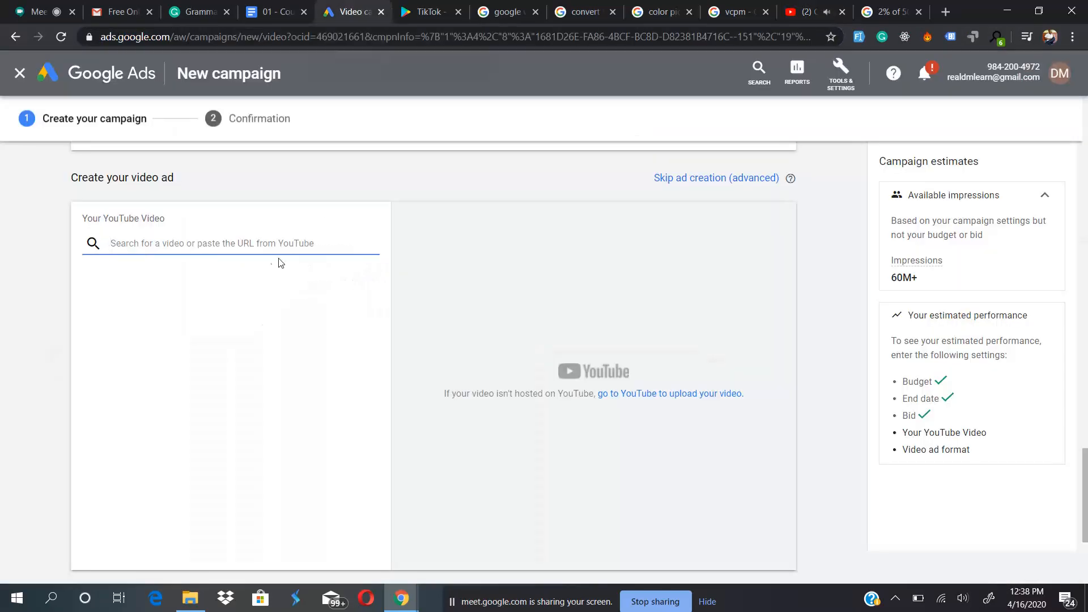
{"action": "type", "text": "https://www.youtube.com/watch?v=WlqVOYG7akg"}
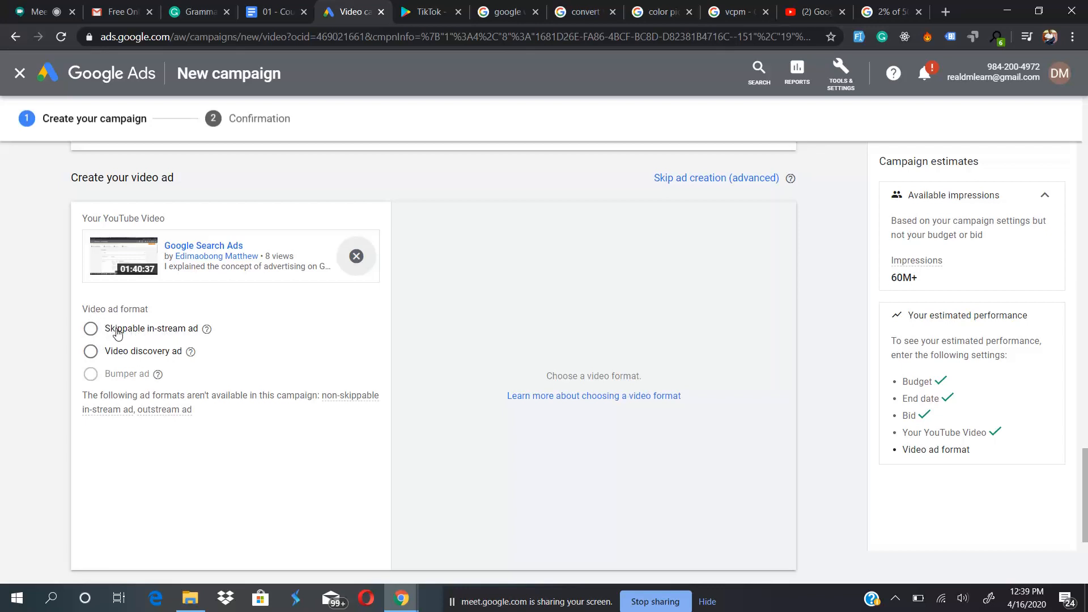
- Compare the skippable in-stream and video discovery ad formats with their previews, and review the in-stream ad's remaining settings
{"action": "mouse_move", "coordinate": [209, 330]}
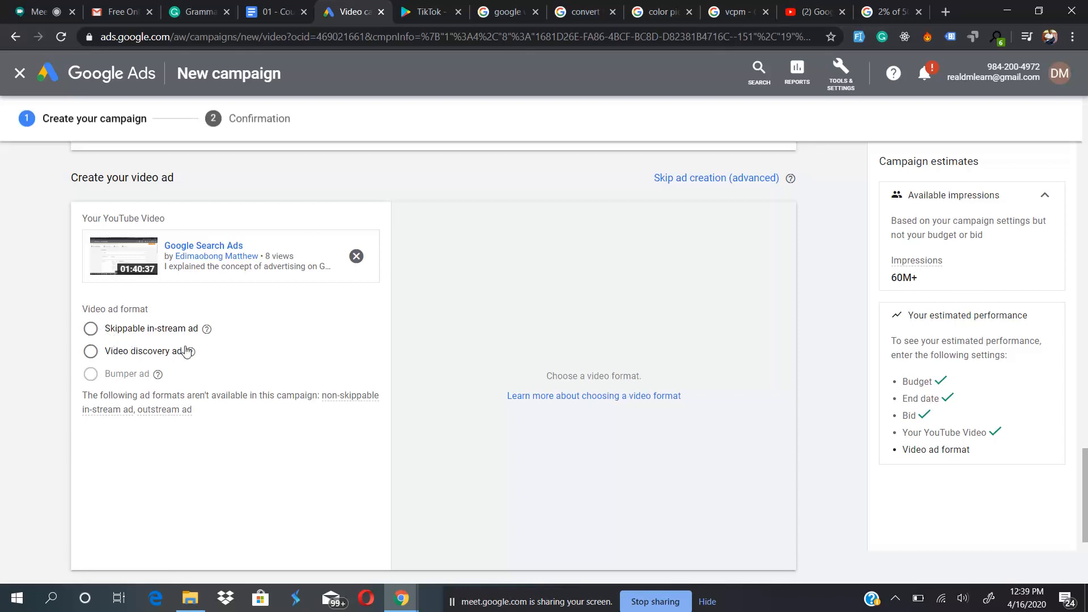
{"action": "mouse_move", "coordinate": [191, 352]}
{"action": "left_click", "coordinate": [91, 329]}
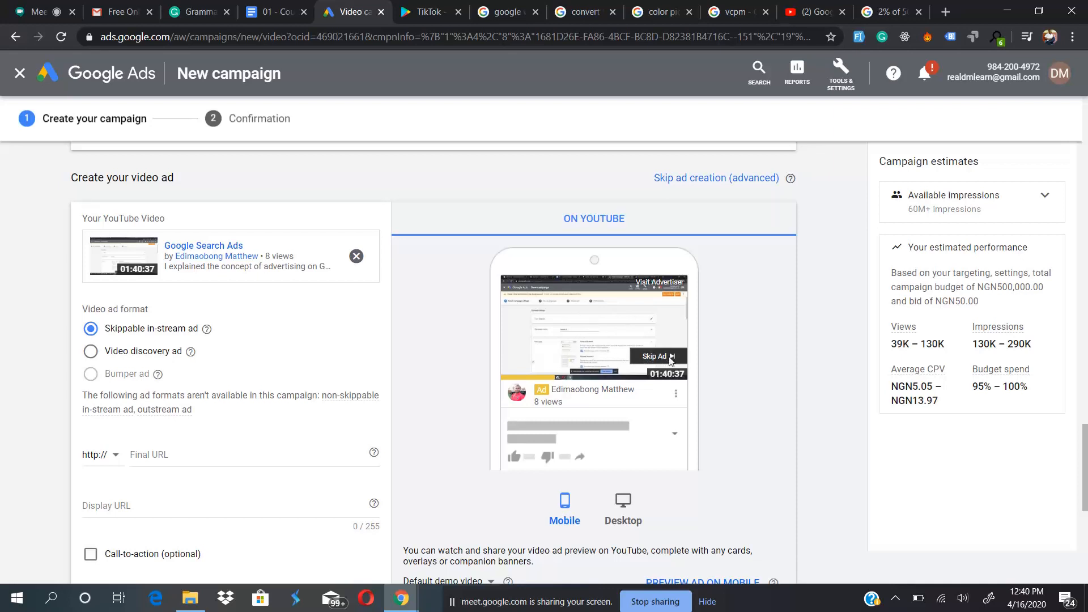
{"action": "left_click", "coordinate": [90, 353]}
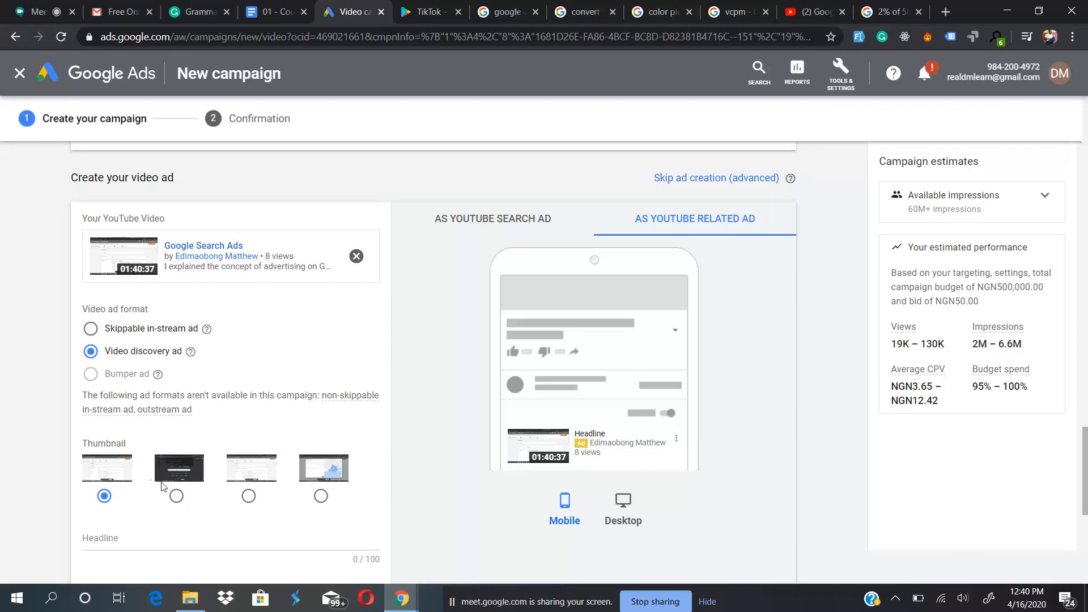
{"action": "left_click", "coordinate": [91, 331]}
{"action": "scroll", "coordinate": [235, 416], "scroll_direction": "down", "scroll_amount": 3}
{"action": "scroll", "coordinate": [237, 417], "scroll_direction": "down", "scroll_amount": 3}
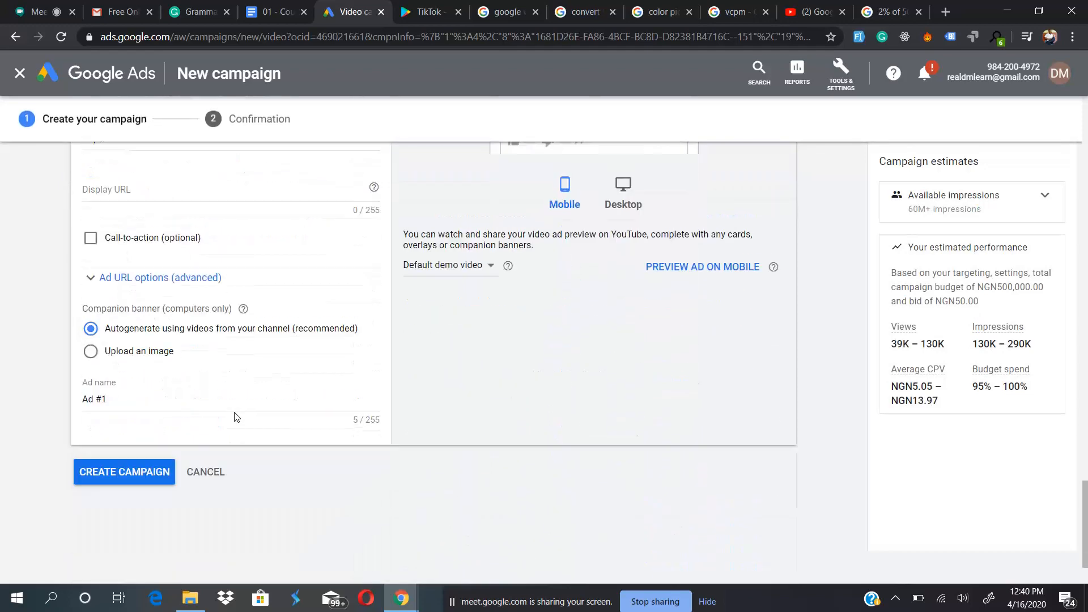
{"action": "scroll", "coordinate": [233, 418], "scroll_direction": "up", "scroll_amount": 5}
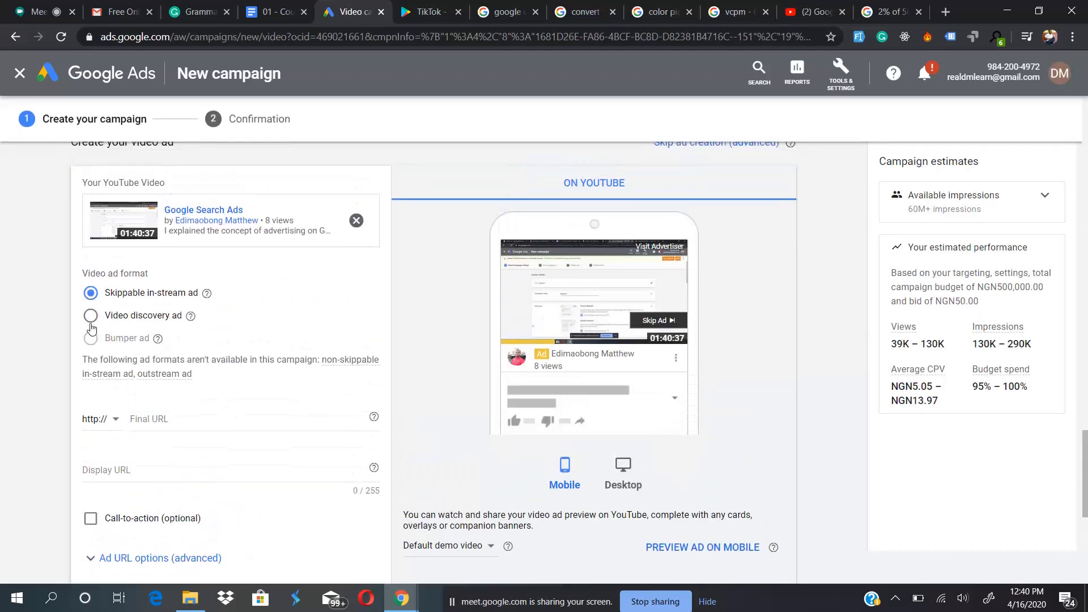
- Switch the ad to the video discovery format and preview each of the four thumbnails, ending on the first one
{"action": "left_click", "coordinate": [90, 323]}
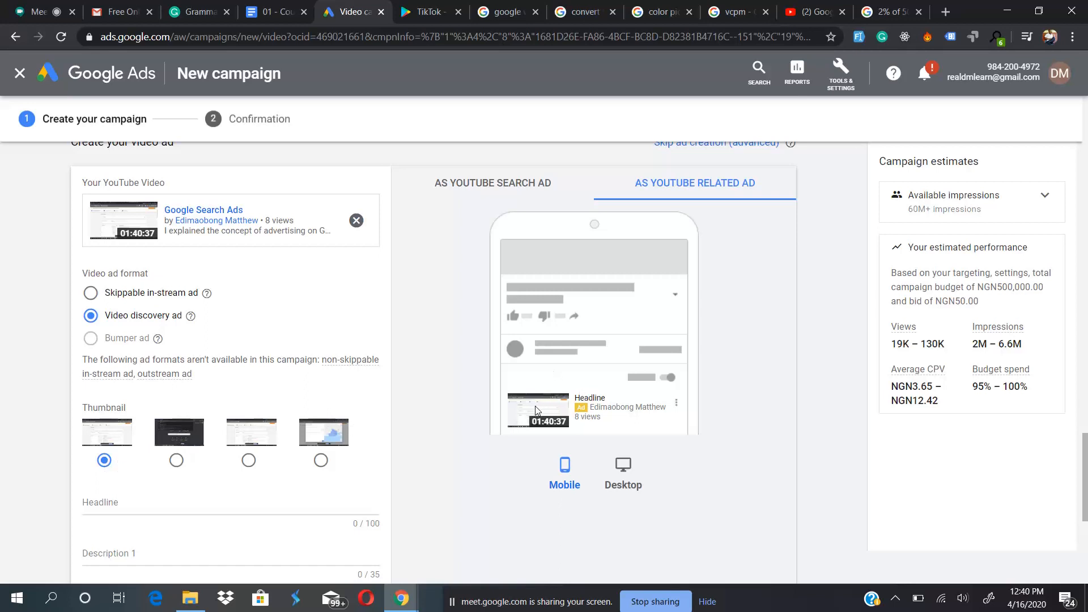
{"action": "left_click", "coordinate": [176, 460]}
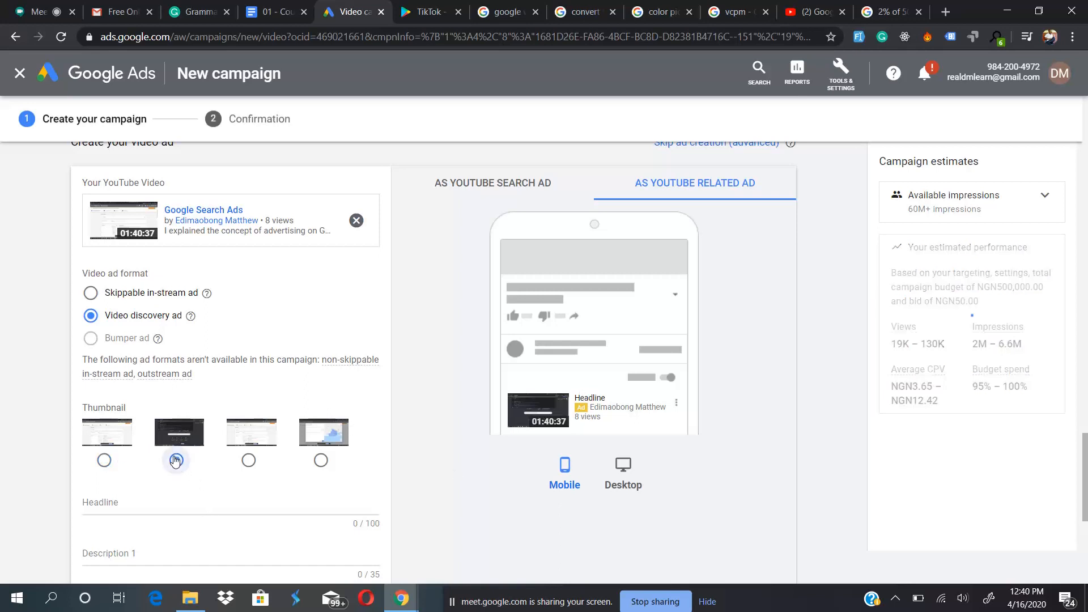
{"action": "left_click", "coordinate": [253, 462]}
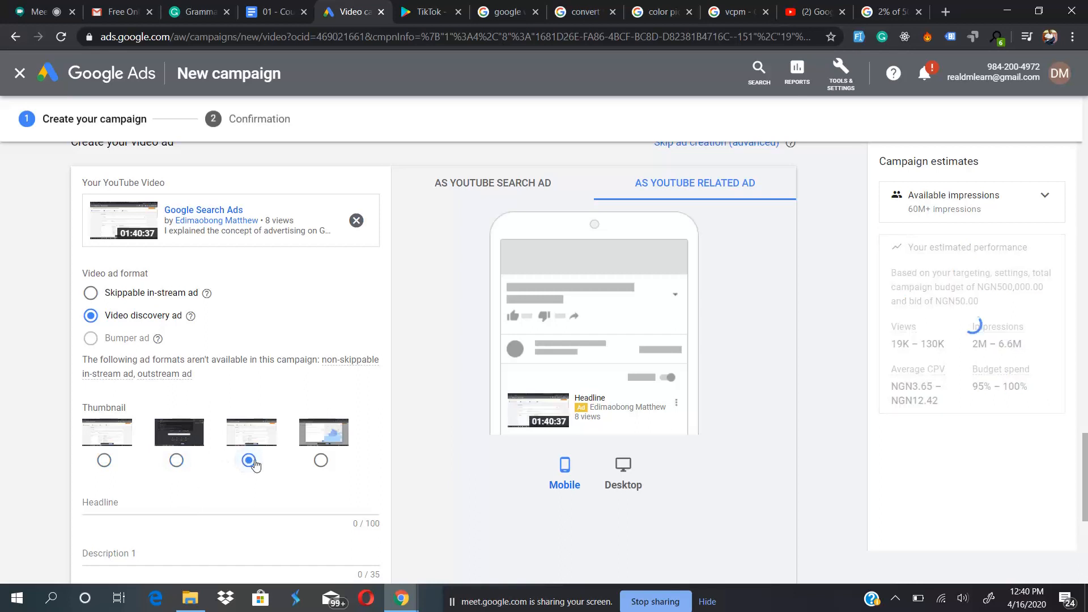
{"action": "left_click", "coordinate": [320, 462]}
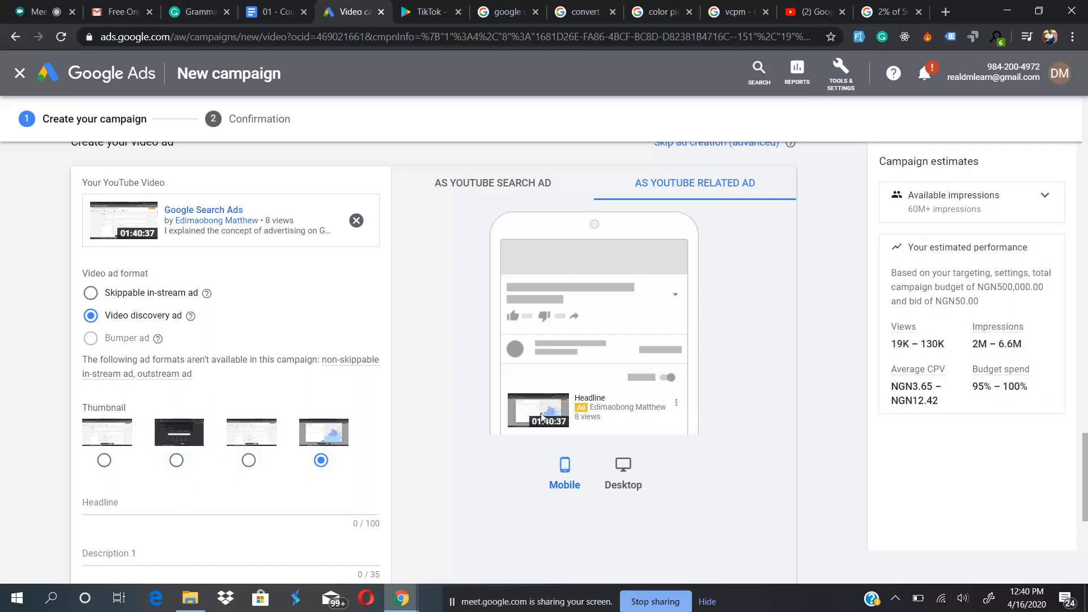
{"action": "left_click", "coordinate": [102, 460]}
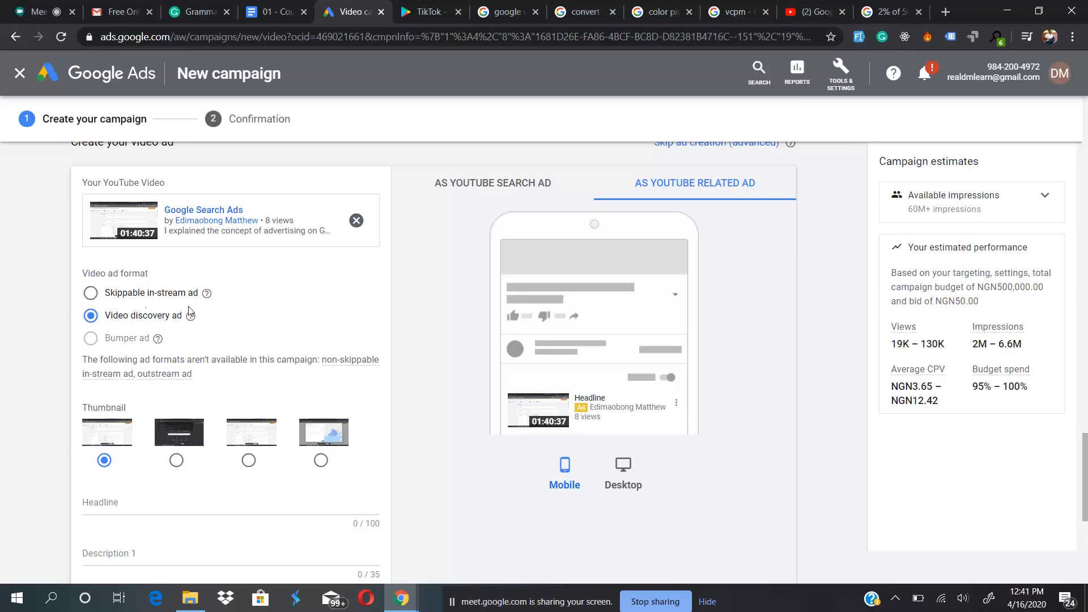
{"action": "left_click", "coordinate": [119, 296]}
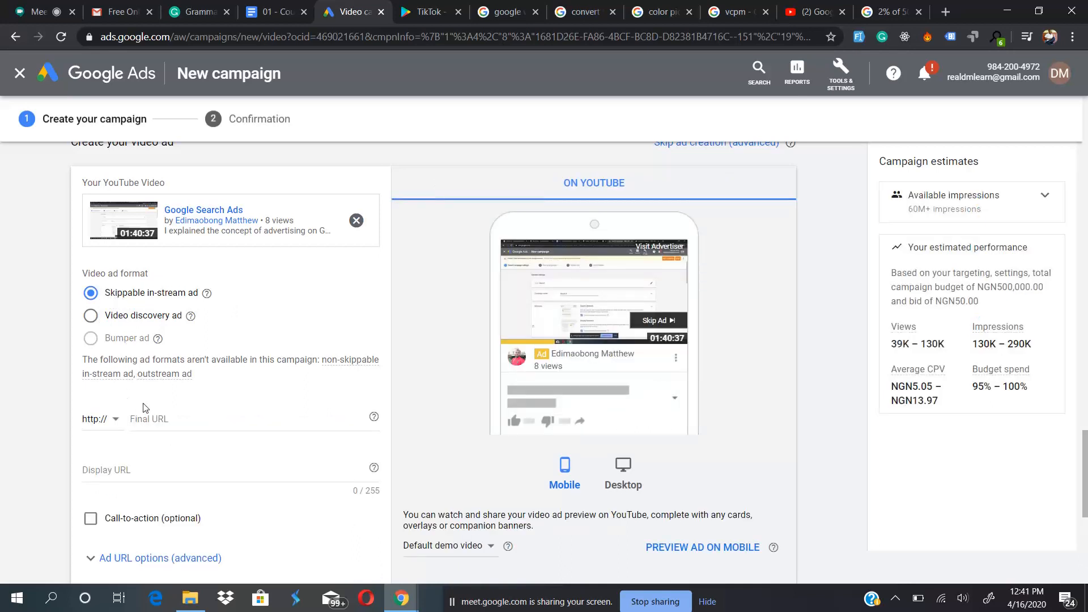
{"action": "left_click", "coordinate": [111, 419]}
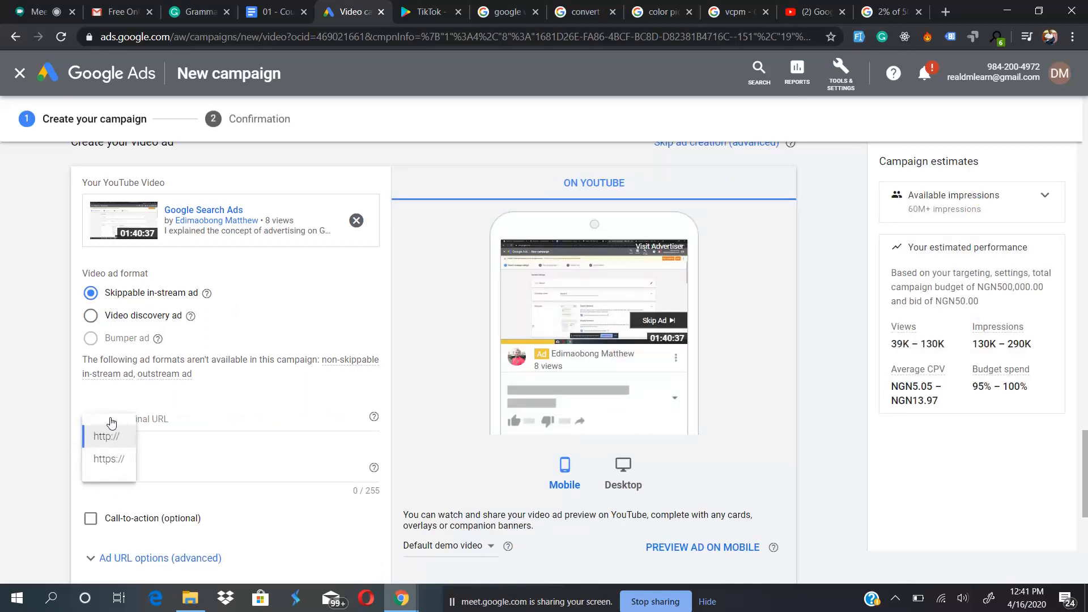
{"action": "left_click", "coordinate": [110, 463]}
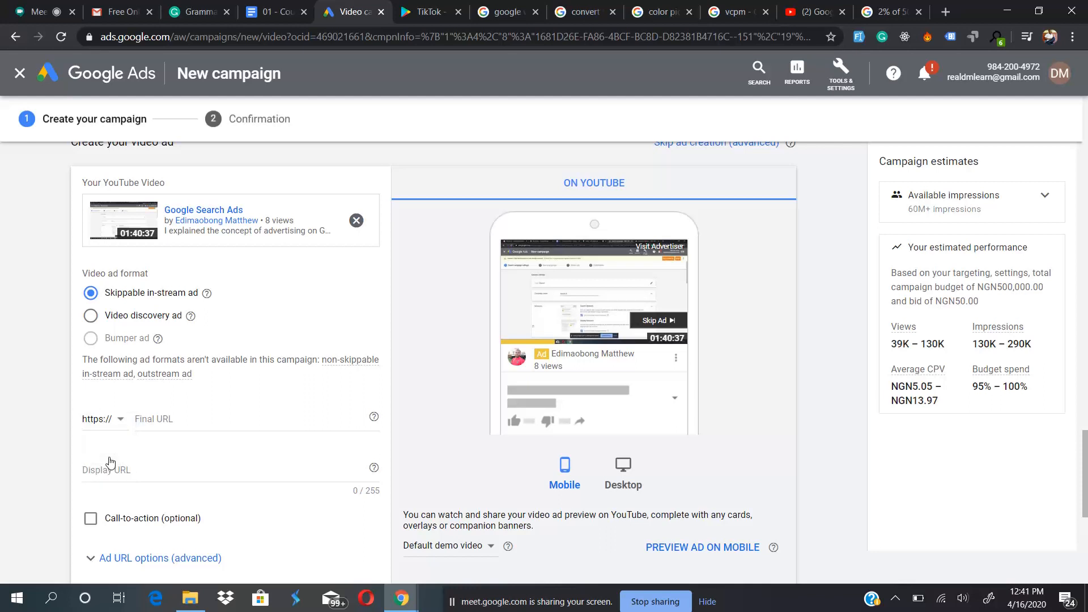
{"action": "left_click", "coordinate": [166, 421]}
{"action": "type", "text": "dmlearn.m"}
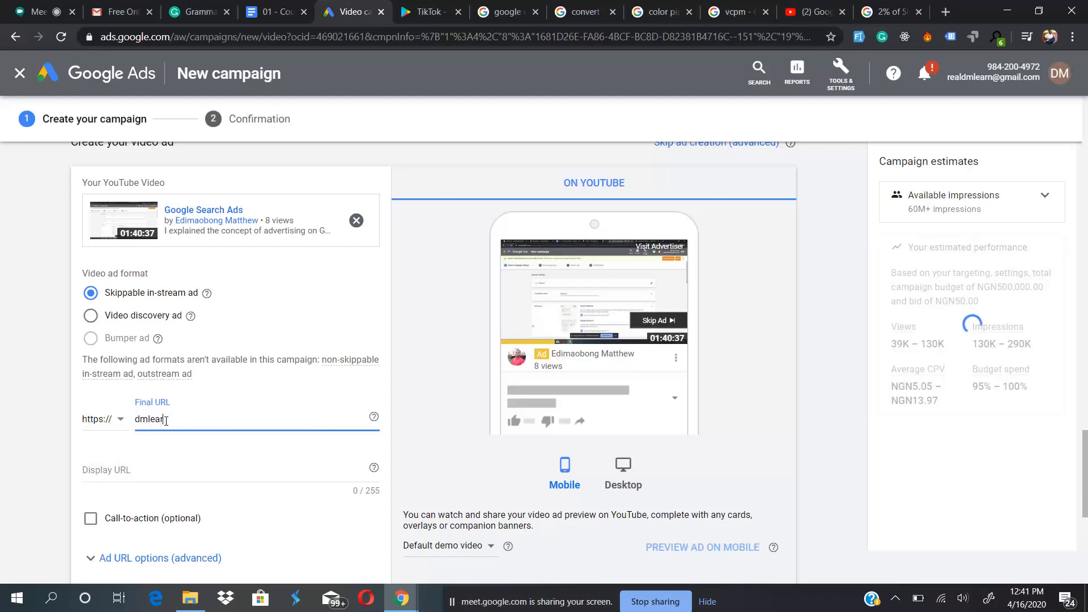
{"action": "type", "text": "ogedy.com"}
{"action": "left_click", "coordinate": [179, 470]}
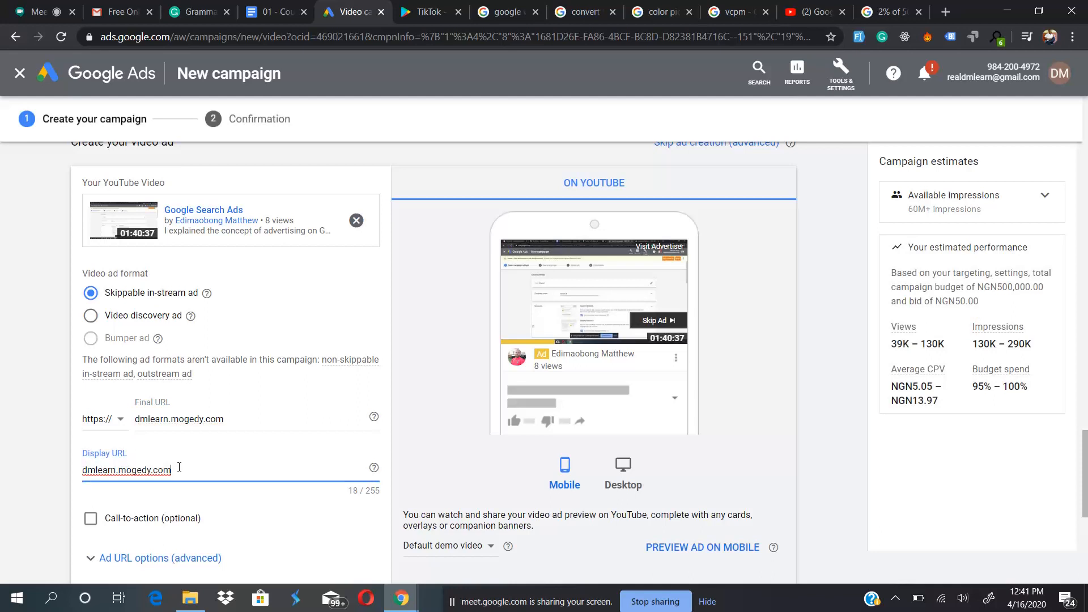
{"action": "left_click", "coordinate": [62, 469]}
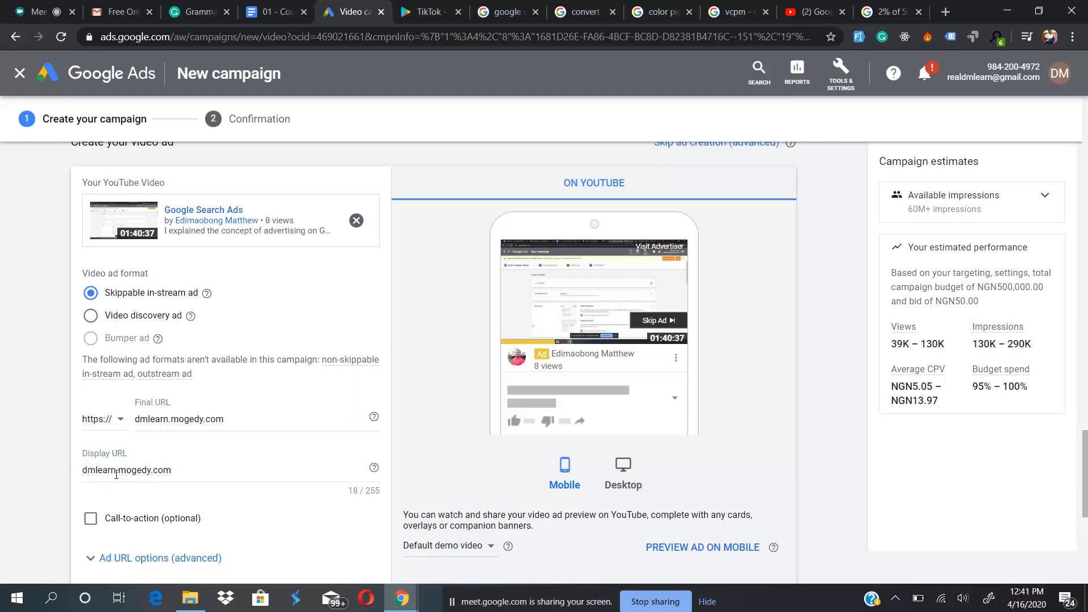
{"action": "mouse_move", "coordinate": [180, 470]}
{"action": "left_mouse_down"}
{"action": "mouse_move", "coordinate": [95, 470]}
{"action": "mouse_move", "coordinate": [185, 470]}
{"action": "left_mouse_up"}
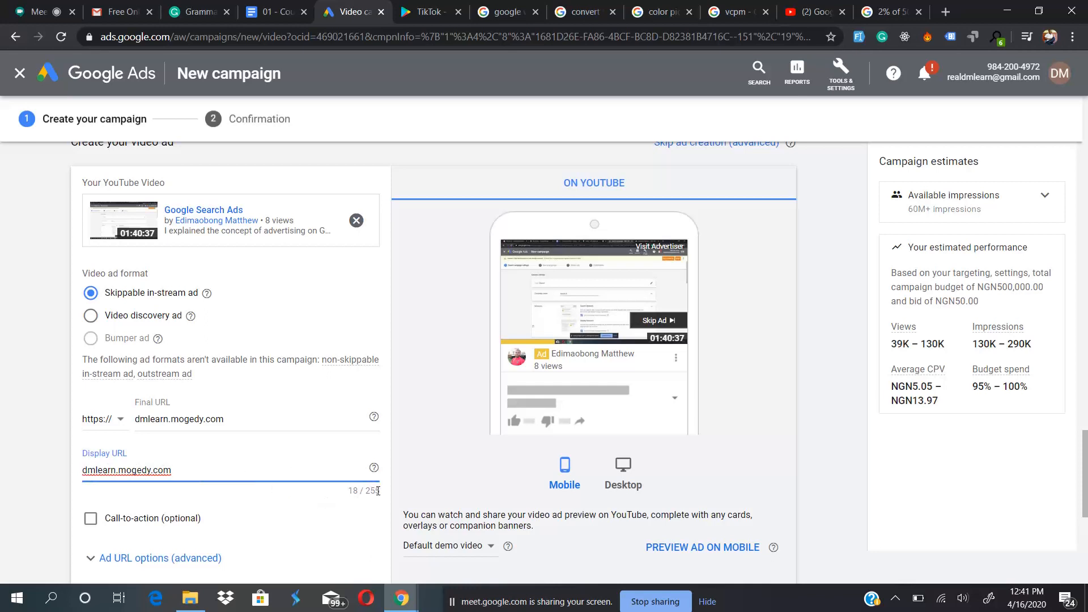
{"action": "left_click_drag", "start_coordinate": [380, 491], "coordinate": [361, 491]}
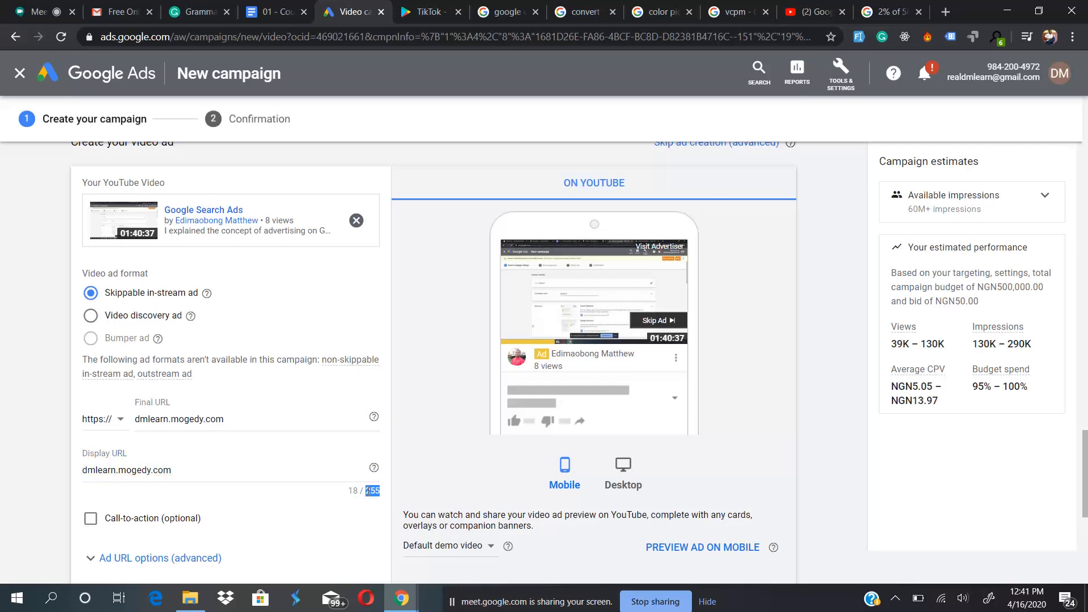
{"action": "scroll", "coordinate": [305, 499], "scroll_direction": "down", "scroll_amount": 2}
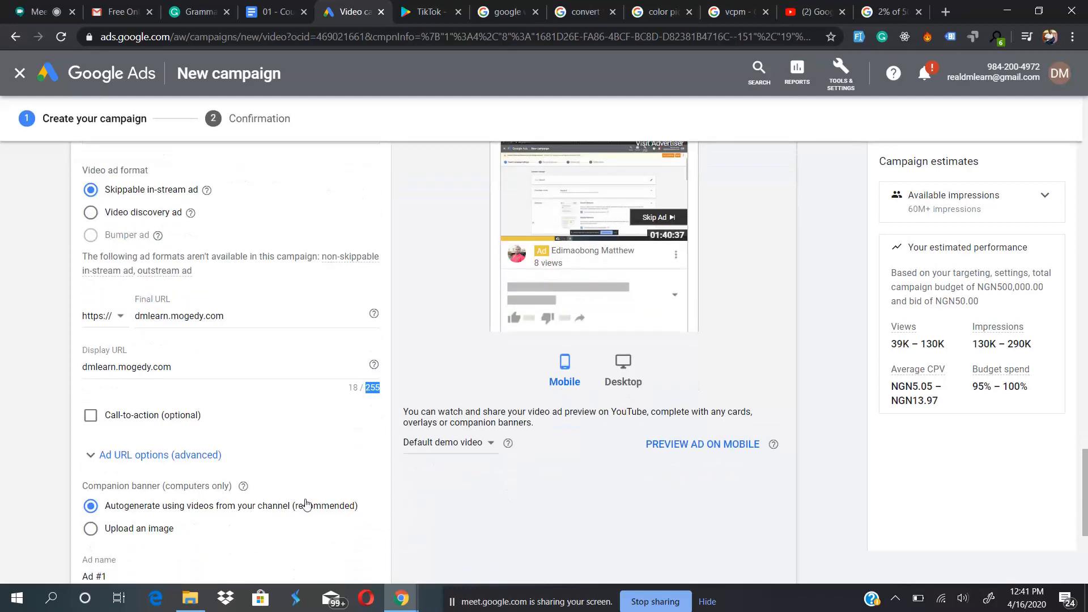
{"action": "left_click", "coordinate": [303, 430]}
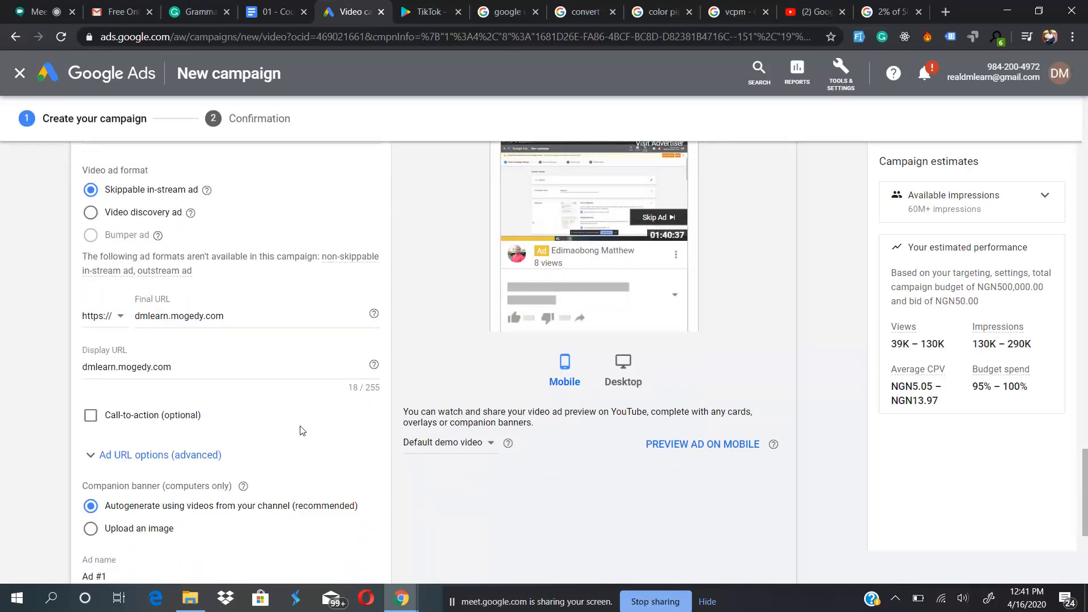
- Enable the ad's optional call-to-action and set its text to "See me"
{"action": "left_click", "coordinate": [131, 420]}
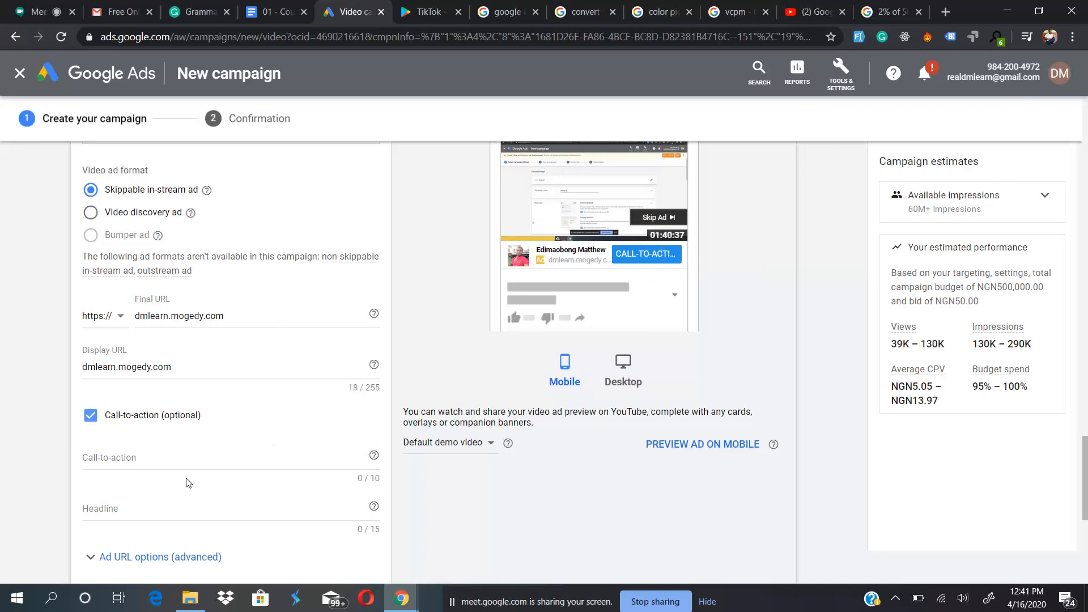
{"action": "left_click", "coordinate": [164, 454]}
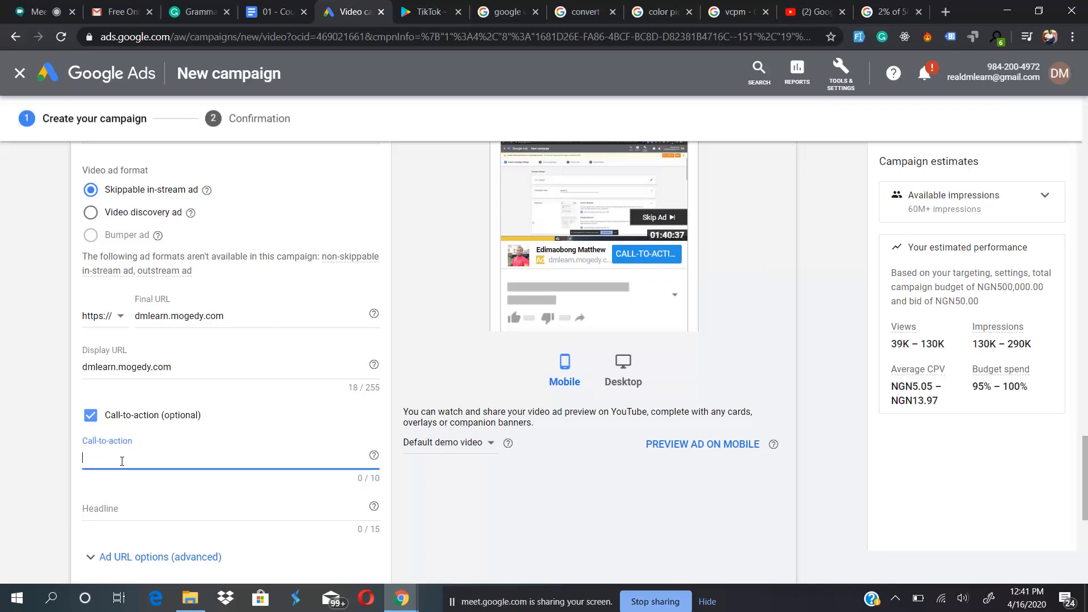
{"action": "type", "text": "See me"}
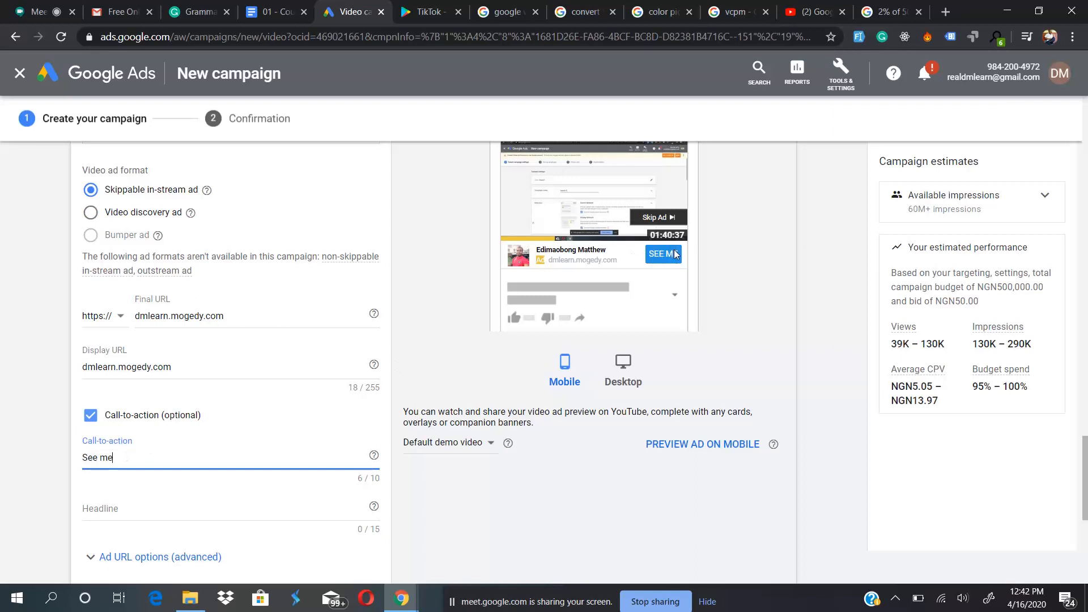
- Try several headline texts for the call-to-action, including "Testing the headline", and shorten it to "Testing this"
{"action": "left_click", "coordinate": [140, 506]}
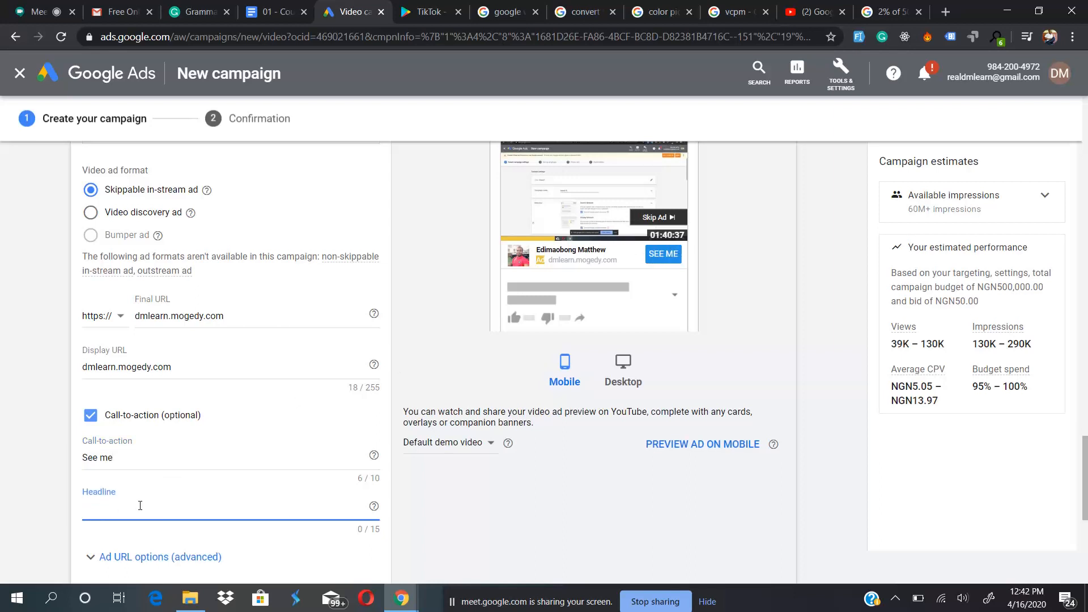
{"action": "type", "text": "Testi"}
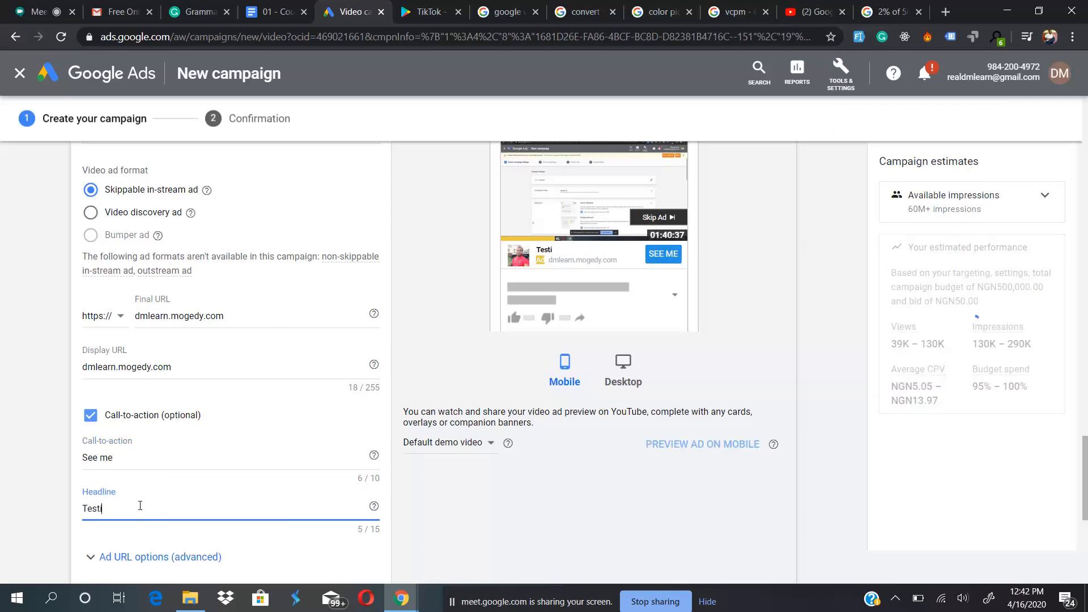
{"action": "type", "text": "ngjnihegiutehdjneirjt"}
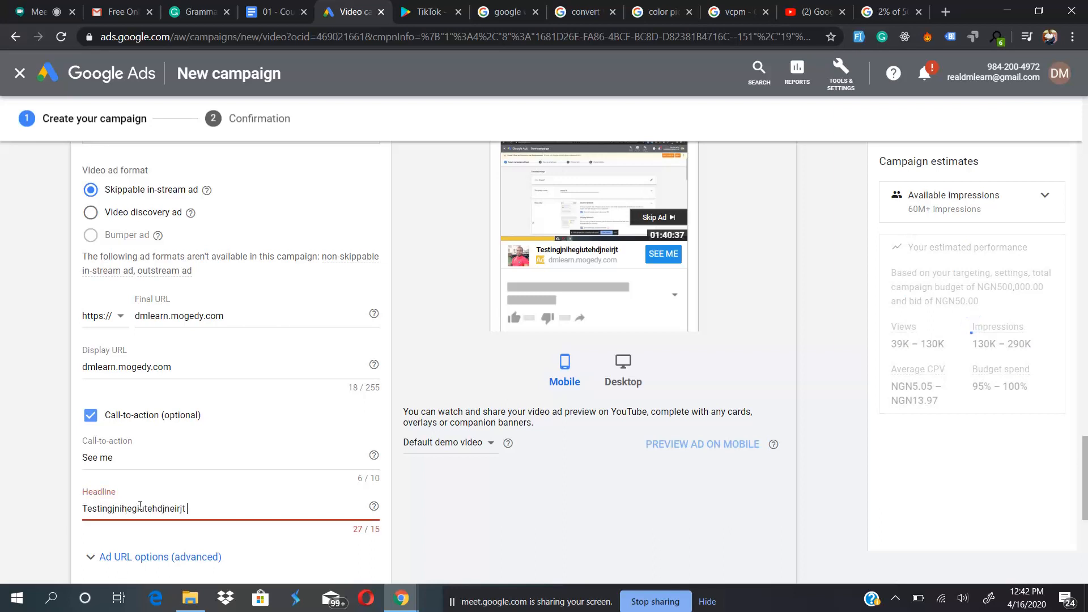
{"action": "key", "text": "ctrl+a"}
{"action": "key", "text": "BackSpace"}
{"action": "type", "text": "Testing the"}
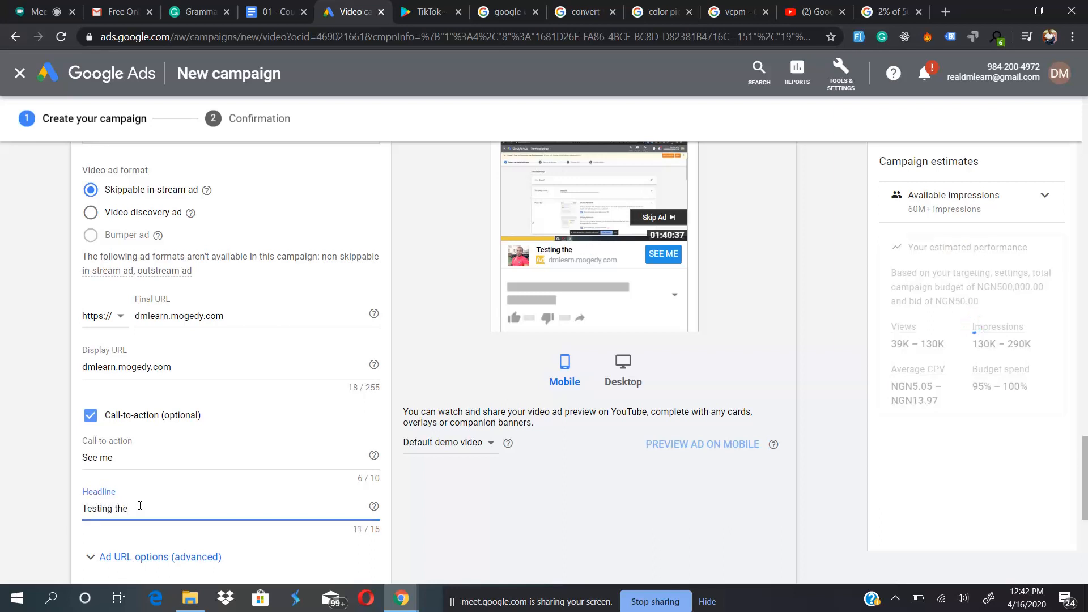
{"action": "type", "text": " headline"}
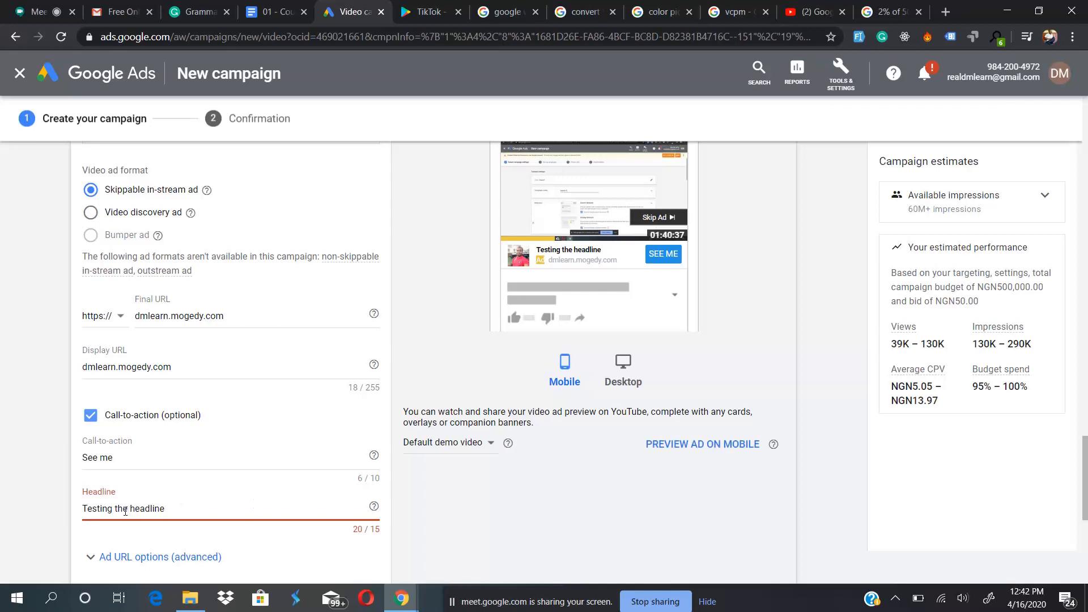
{"action": "left_click", "coordinate": [125, 512], "text": "shift"}
{"action": "key", "text": "BackSpace"}
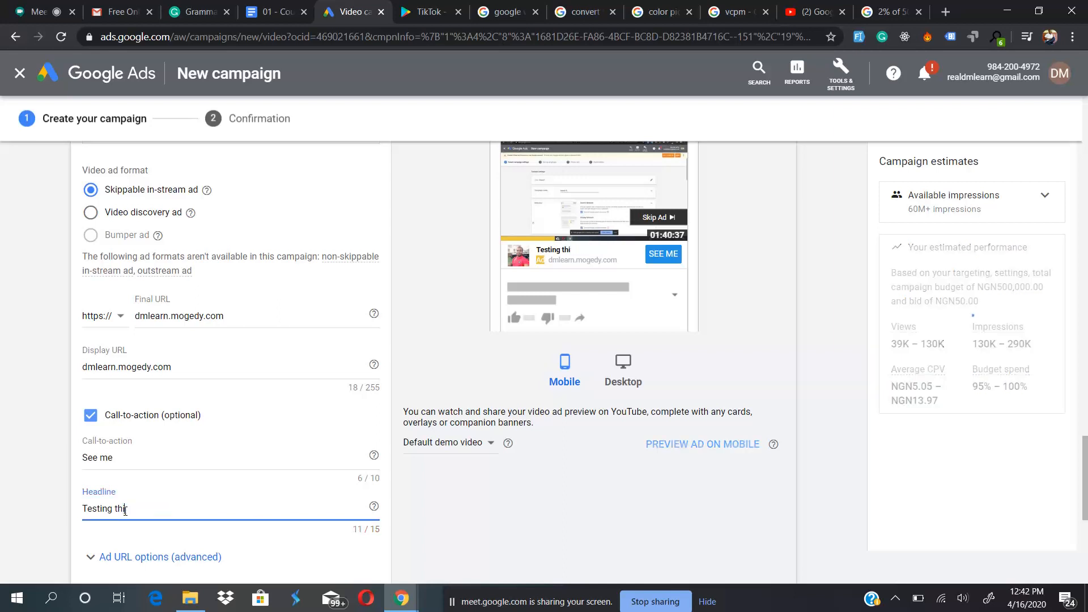
{"action": "type", "text": "is"}
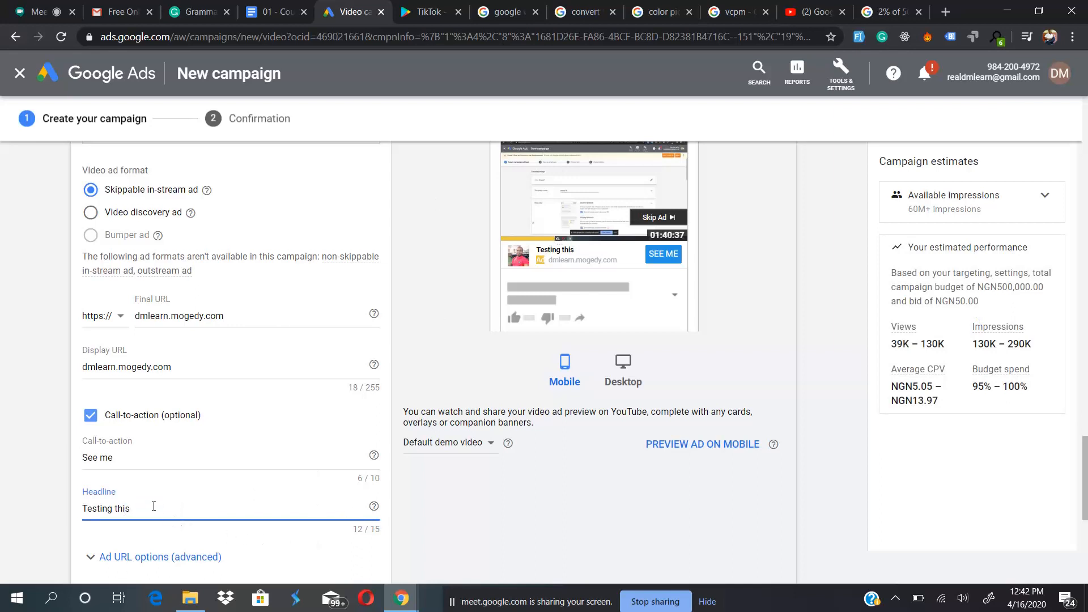
- Clear the headline and the call-to-action text, and turn the optional call-to-action off
{"action": "left_click_drag", "start_coordinate": [170, 513], "coordinate": [51, 510]}
{"action": "key", "text": "BackSpace"}
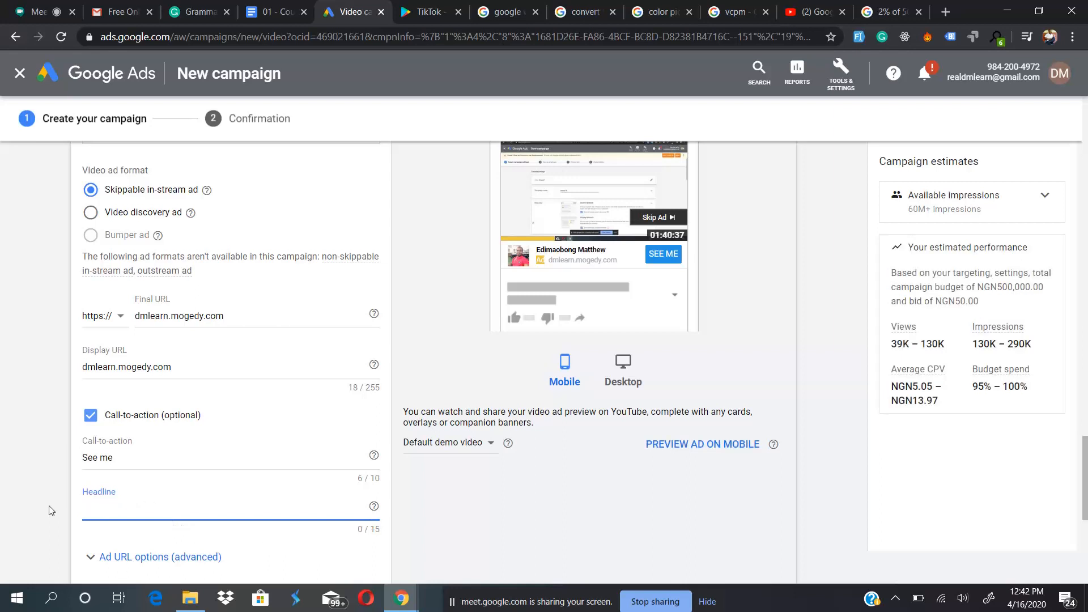
{"action": "left_click_drag", "start_coordinate": [138, 454], "coordinate": [50, 465]}
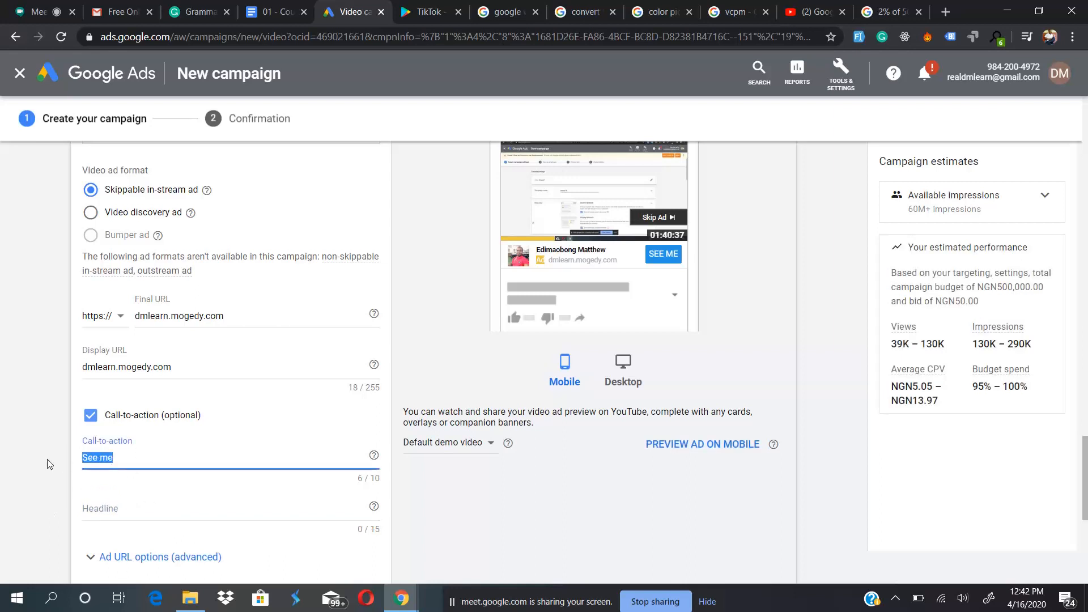
{"action": "key", "text": "BackSpace"}
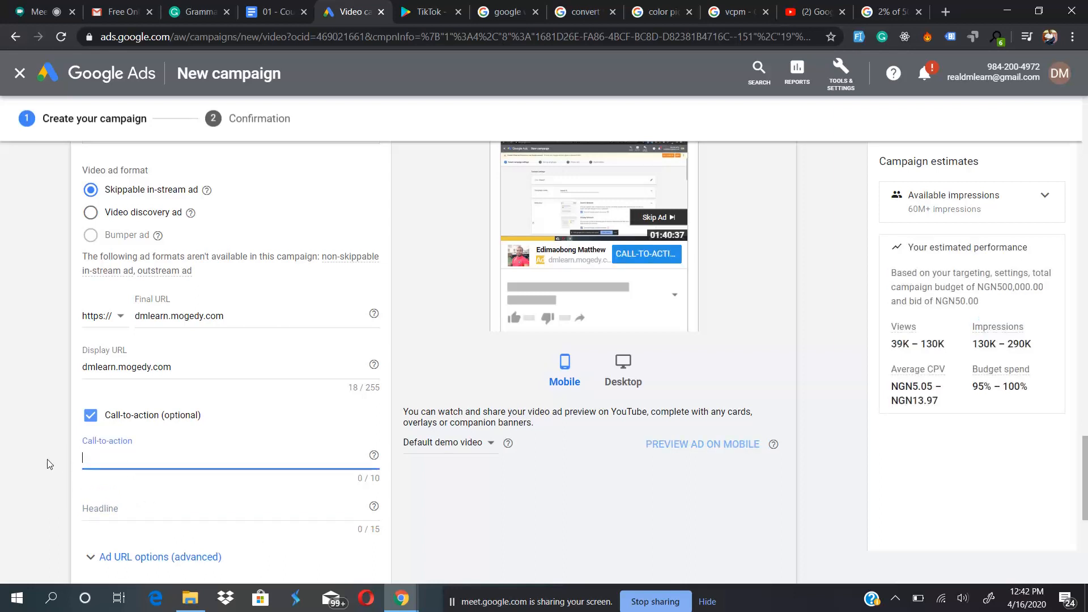
{"action": "left_click", "coordinate": [90, 417]}
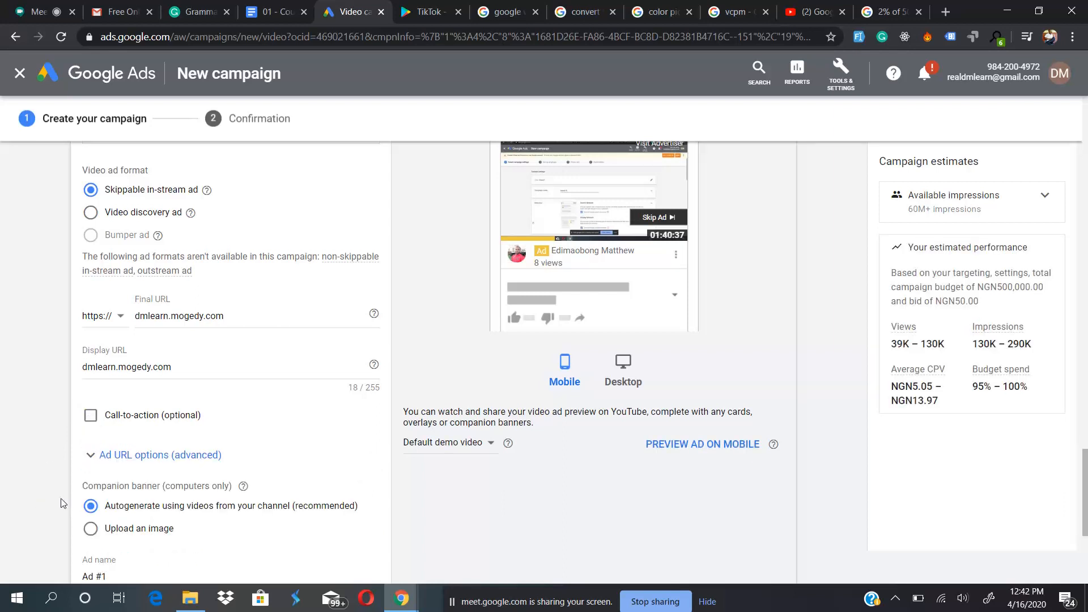
- Set the companion banner to an uploaded image and choose the 300x60 file from the DMLearn folder
{"action": "scroll", "coordinate": [62, 504], "scroll_direction": "down", "scroll_amount": 1}
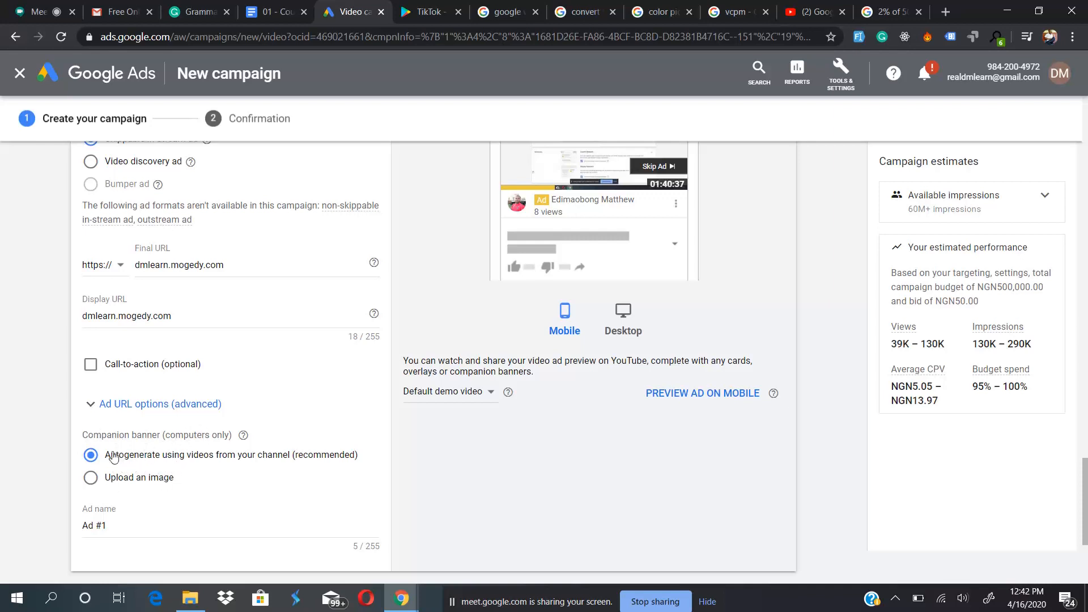
{"action": "scroll", "coordinate": [115, 460], "scroll_direction": "up", "scroll_amount": 1}
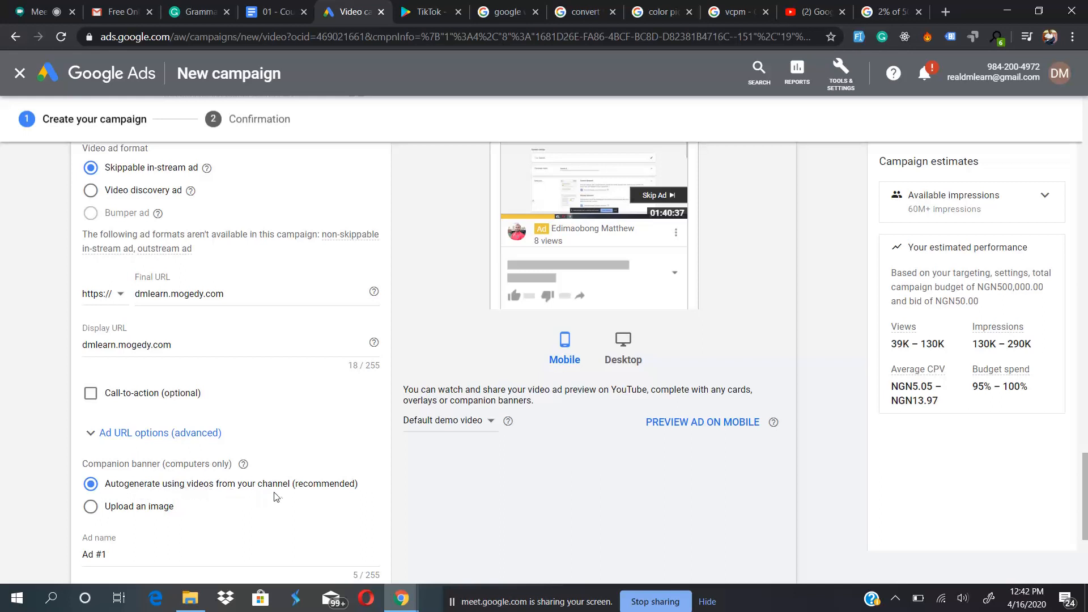
{"action": "scroll", "coordinate": [292, 496], "scroll_direction": "up", "scroll_amount": 1}
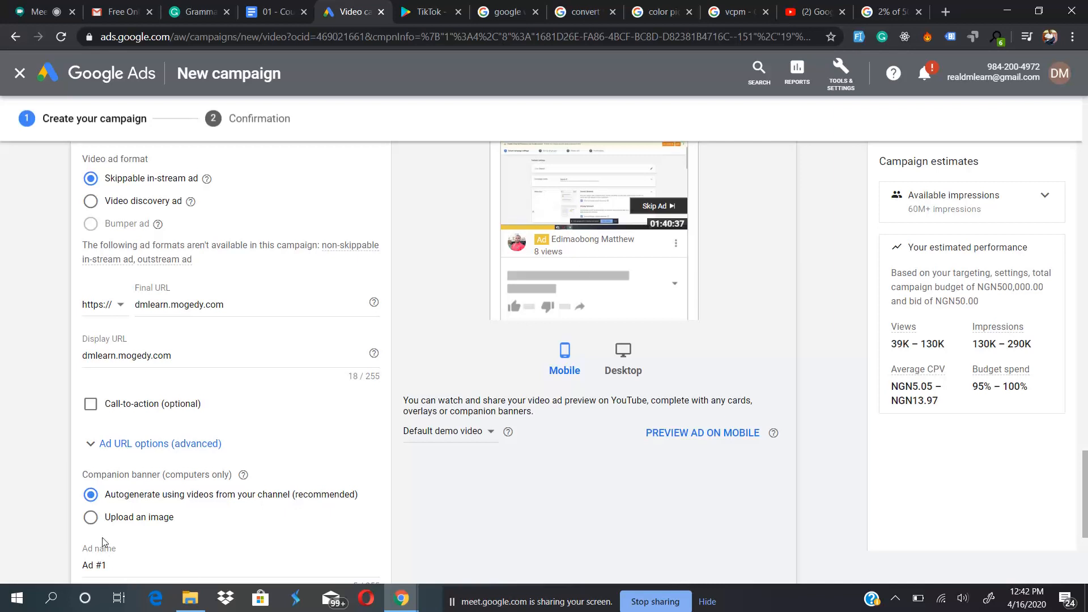
{"action": "left_click", "coordinate": [91, 518]}
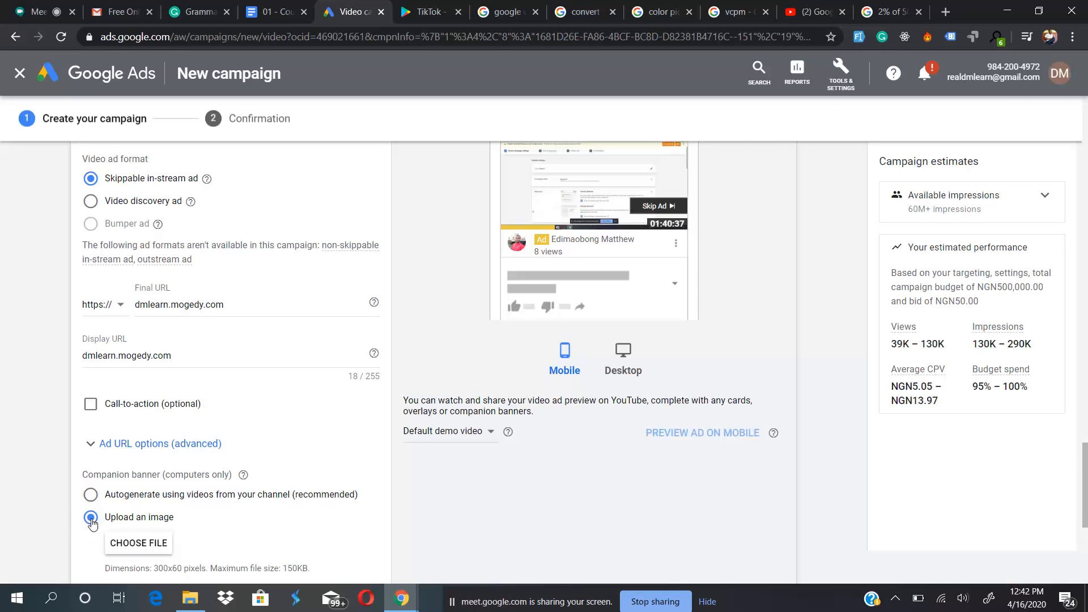
{"action": "scroll", "coordinate": [158, 518], "scroll_direction": "down", "scroll_amount": 3}
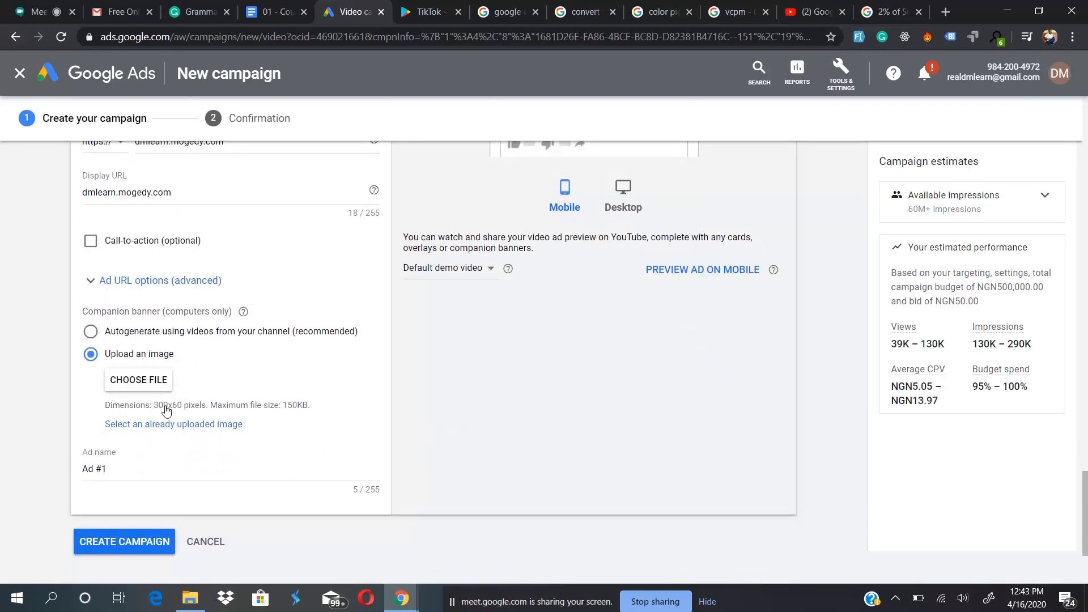
{"action": "scroll", "coordinate": [230, 408], "scroll_direction": "up", "scroll_amount": 1}
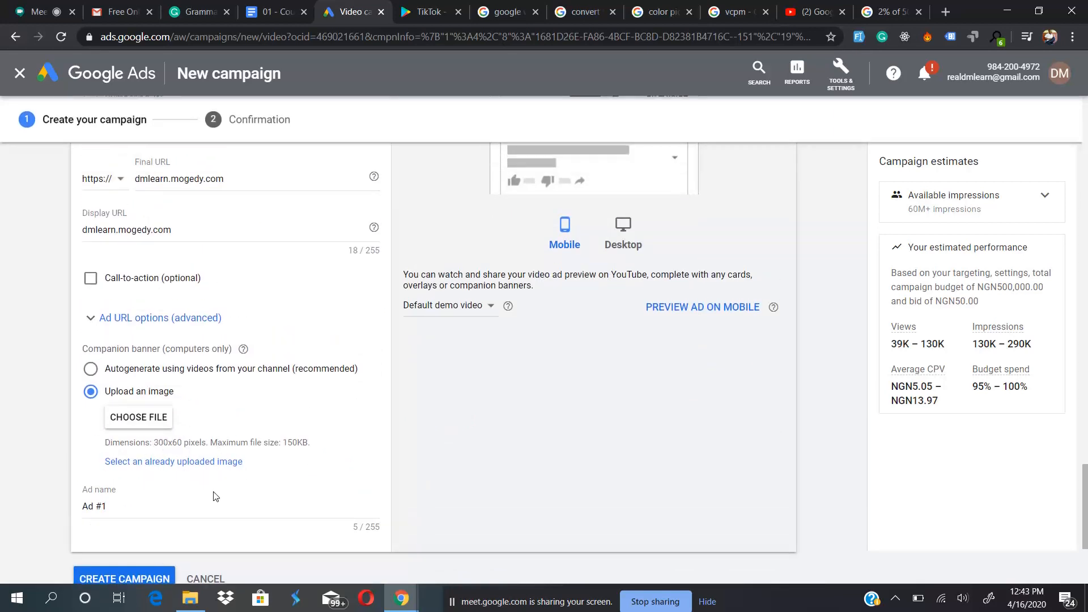
{"action": "scroll", "coordinate": [232, 453], "scroll_direction": "up", "scroll_amount": 3}
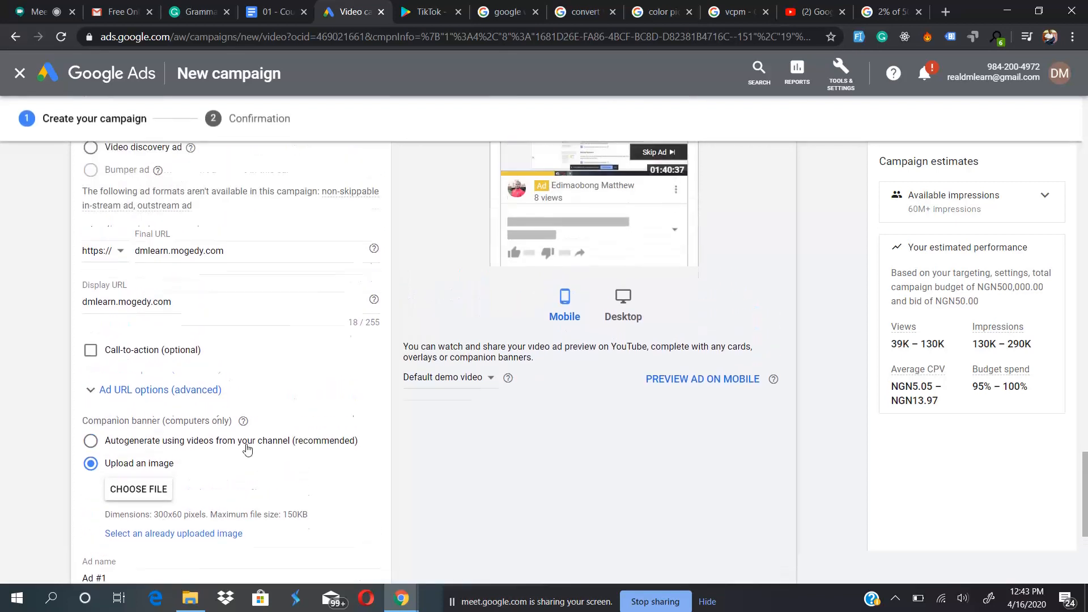
{"action": "left_click", "coordinate": [134, 510]}
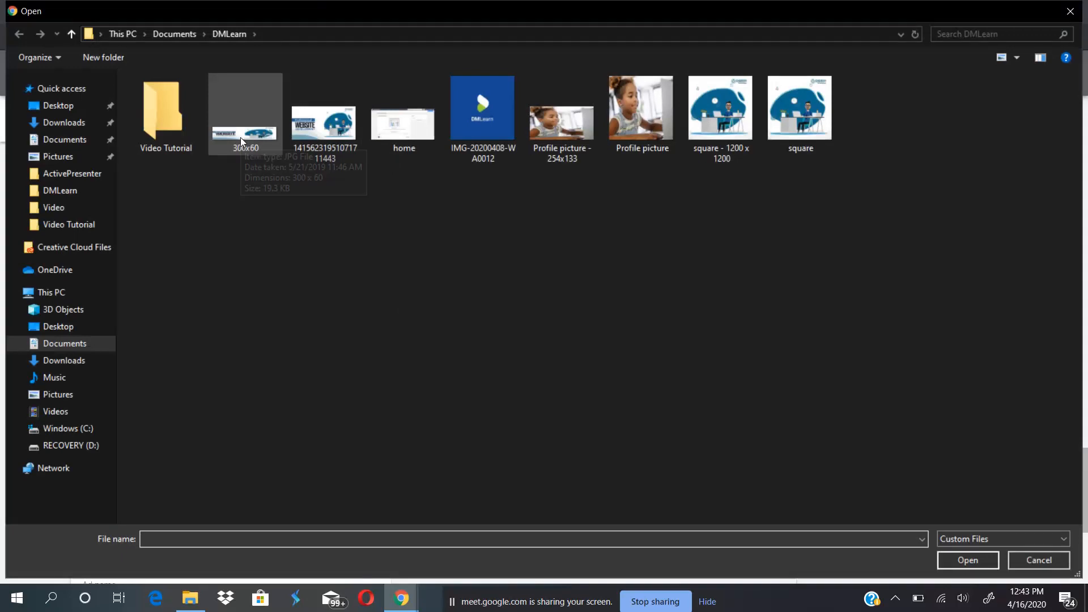
{"action": "double_click", "coordinate": [246, 136]}
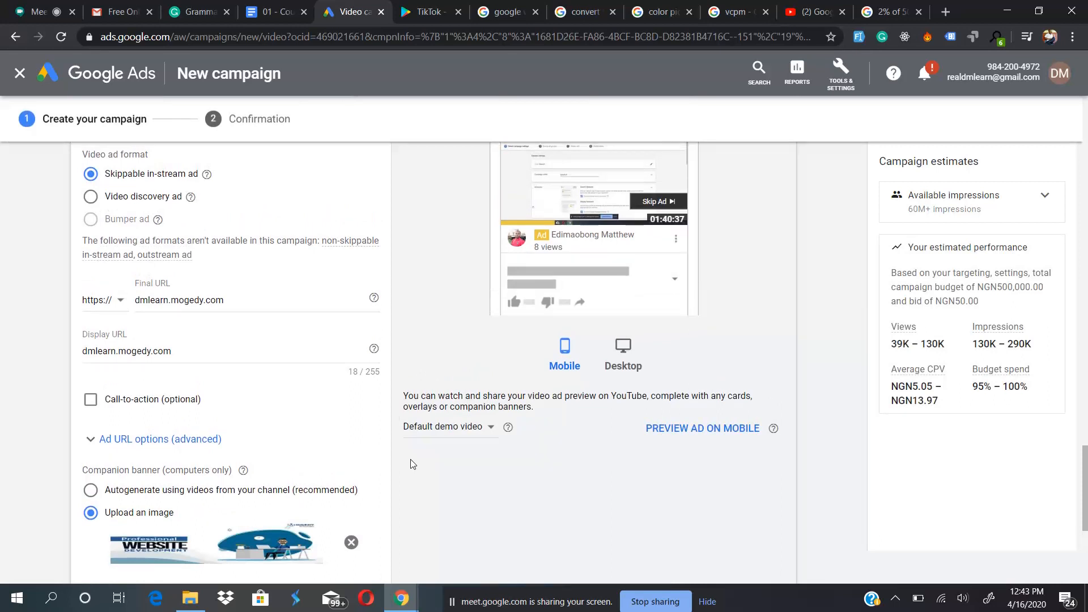
- Preview the ad with its companion banner on desktop and check the ad name
{"action": "scroll", "coordinate": [413, 464], "scroll_direction": "up", "scroll_amount": 1}
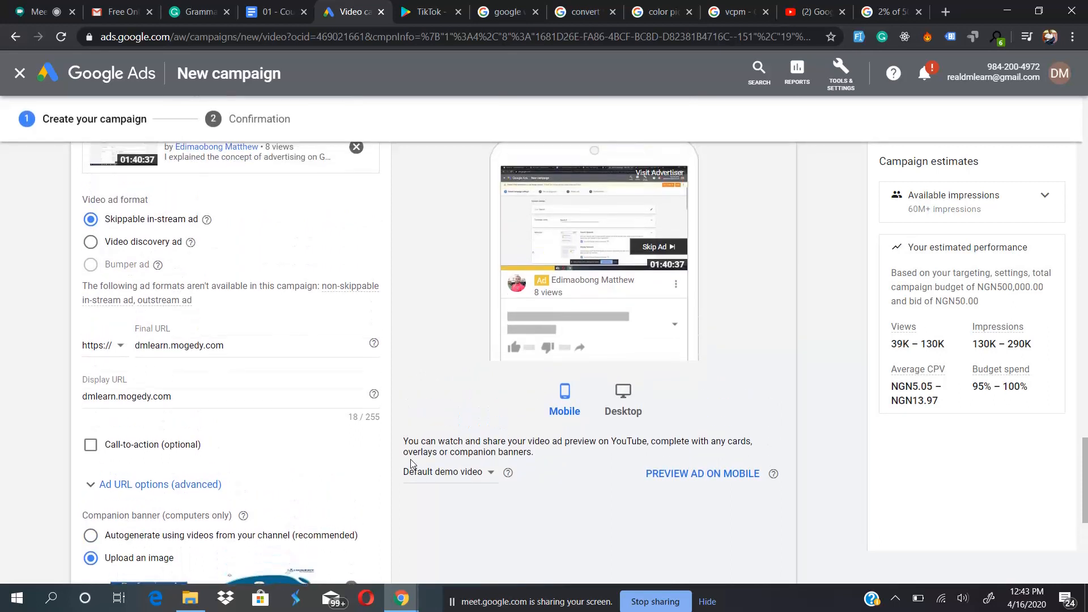
{"action": "left_click", "coordinate": [623, 403]}
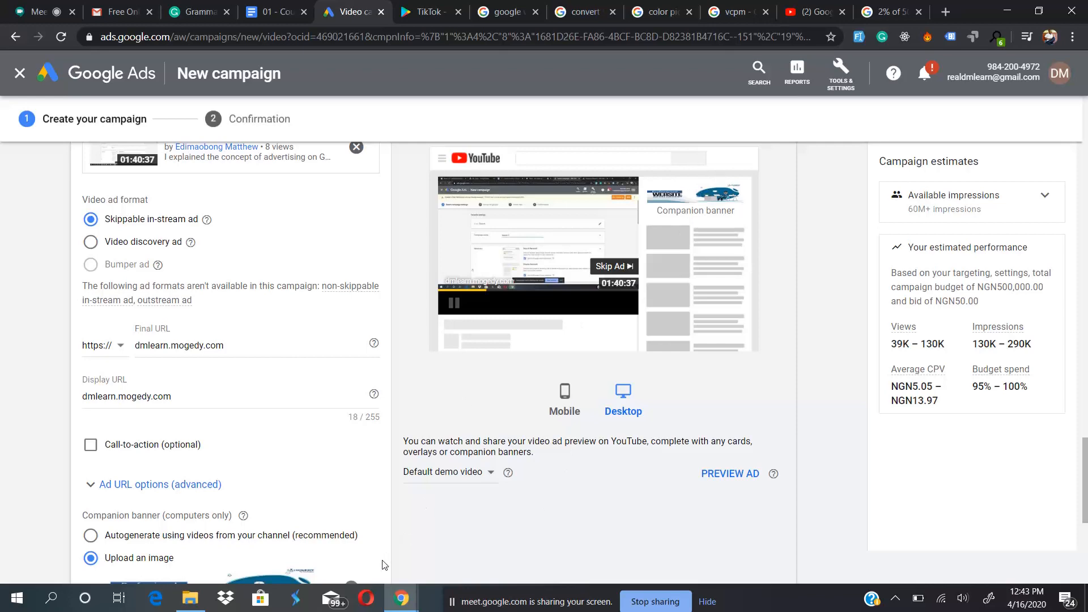
{"action": "scroll", "coordinate": [383, 565], "scroll_direction": "down", "scroll_amount": 3}
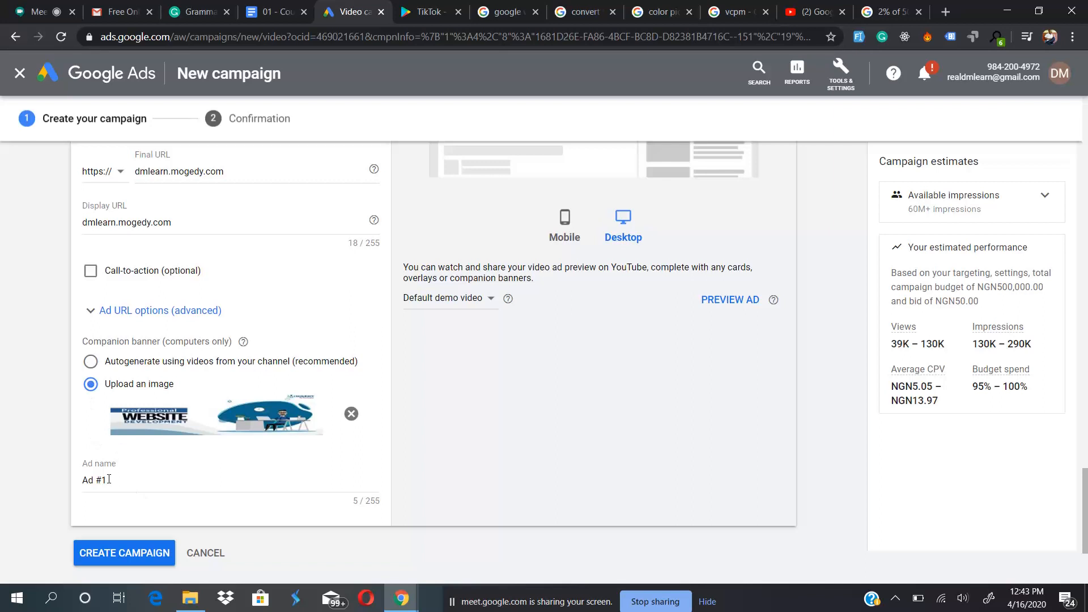
{"action": "left_click_drag", "start_coordinate": [109, 479], "coordinate": [67, 485]}
{"action": "scroll", "coordinate": [121, 480], "scroll_direction": "up", "scroll_amount": 1}
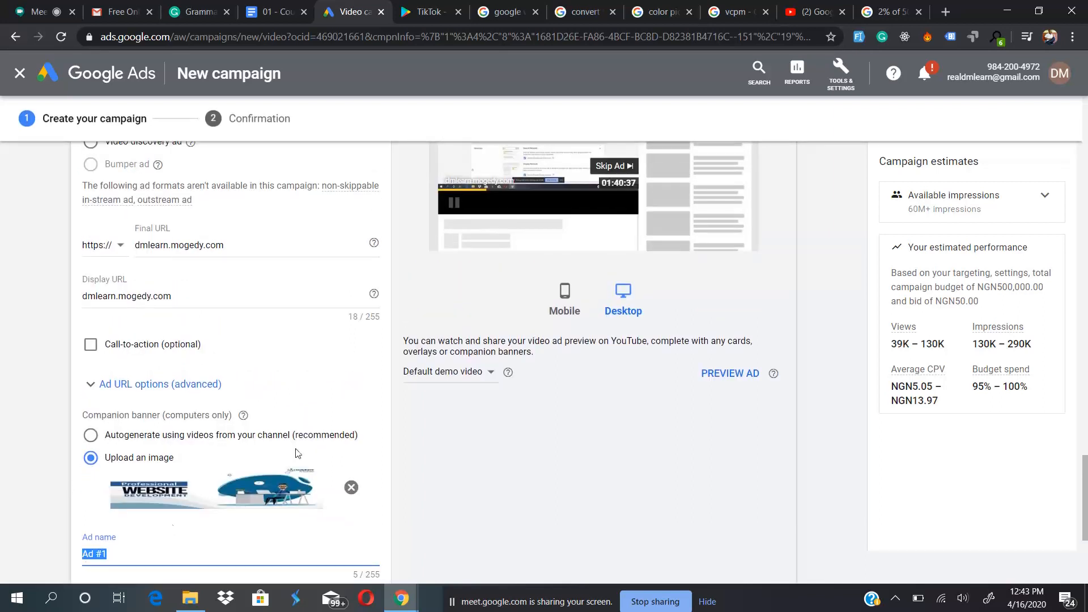
{"action": "scroll", "coordinate": [474, 388], "scroll_direction": "up", "scroll_amount": 1}
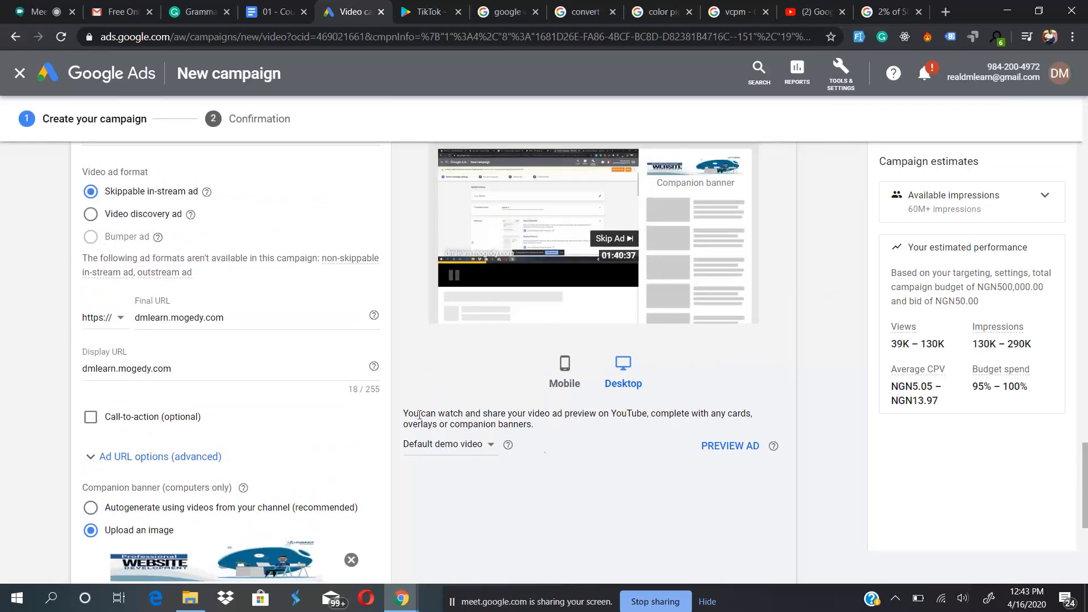
- Try Custom video as the video used for the ad preview and switch back to Default demo video
{"action": "left_click", "coordinate": [429, 445]}
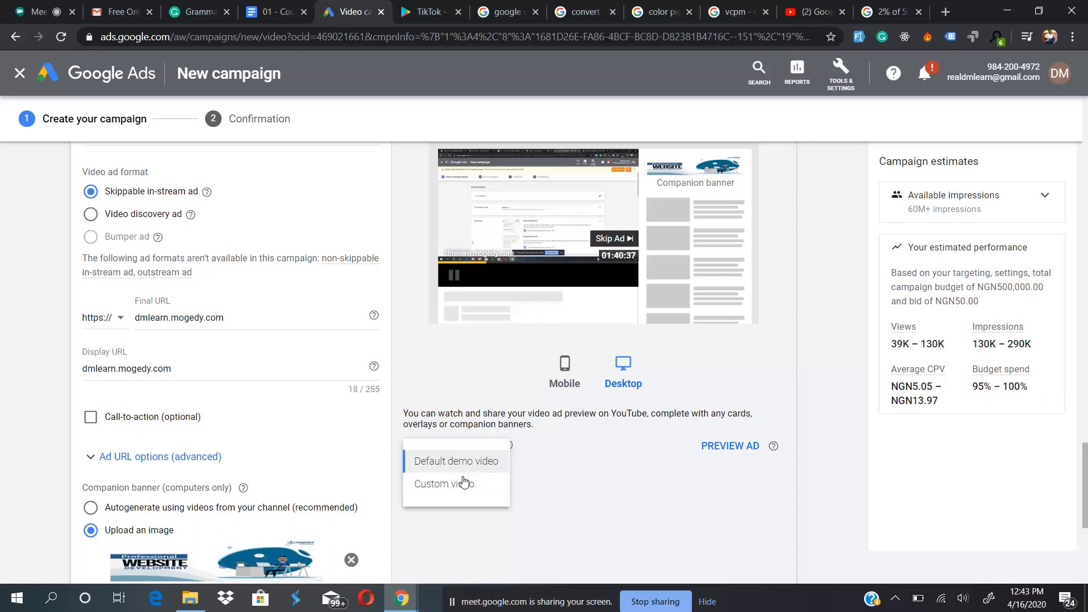
{"action": "left_click", "coordinate": [671, 465]}
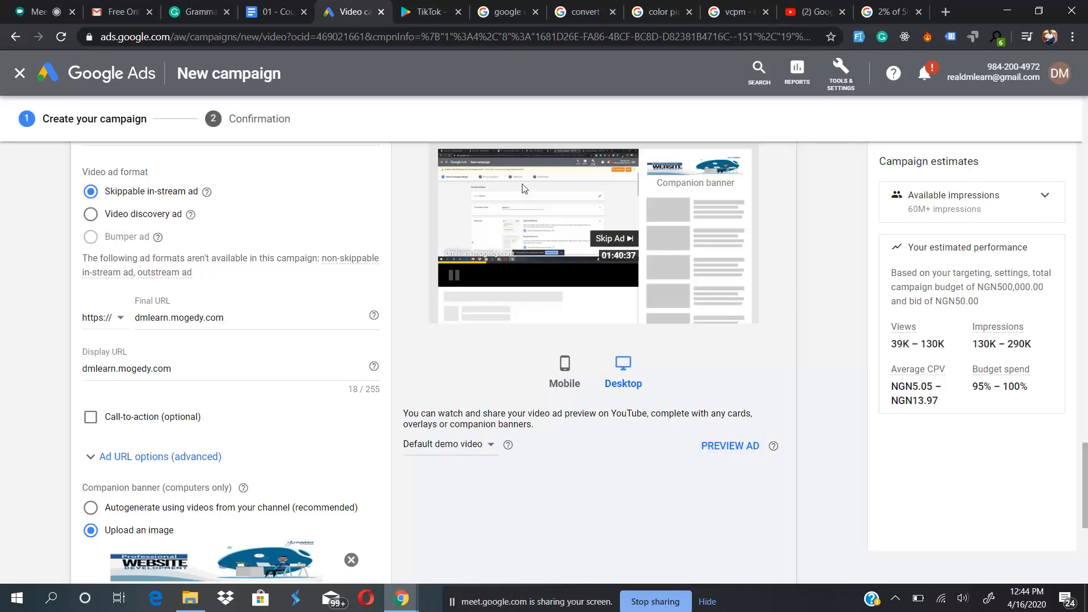
{"action": "left_click", "coordinate": [434, 448]}
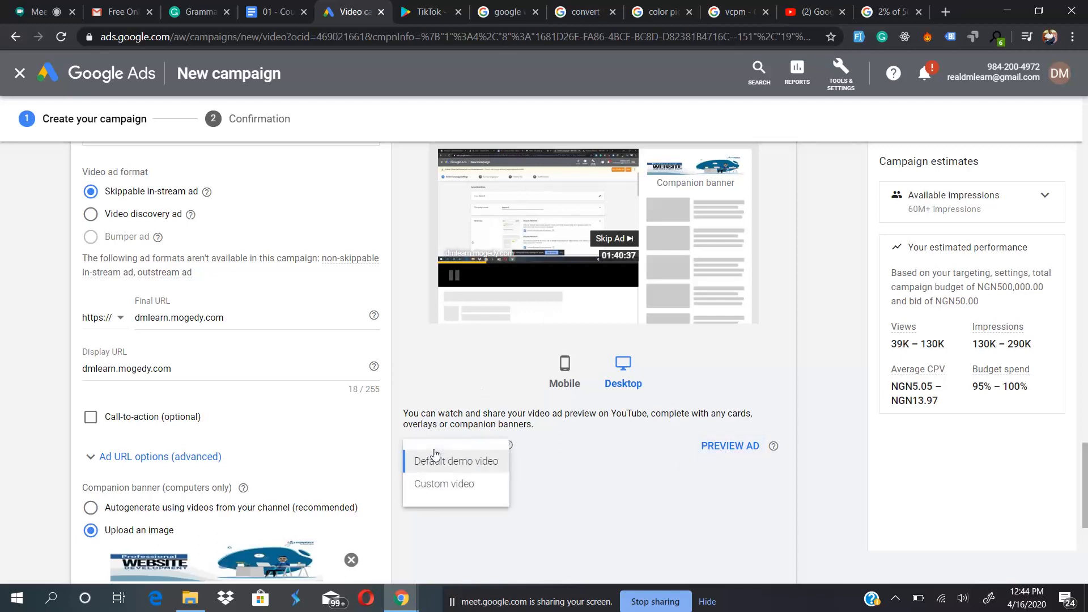
{"action": "left_click", "coordinate": [449, 487]}
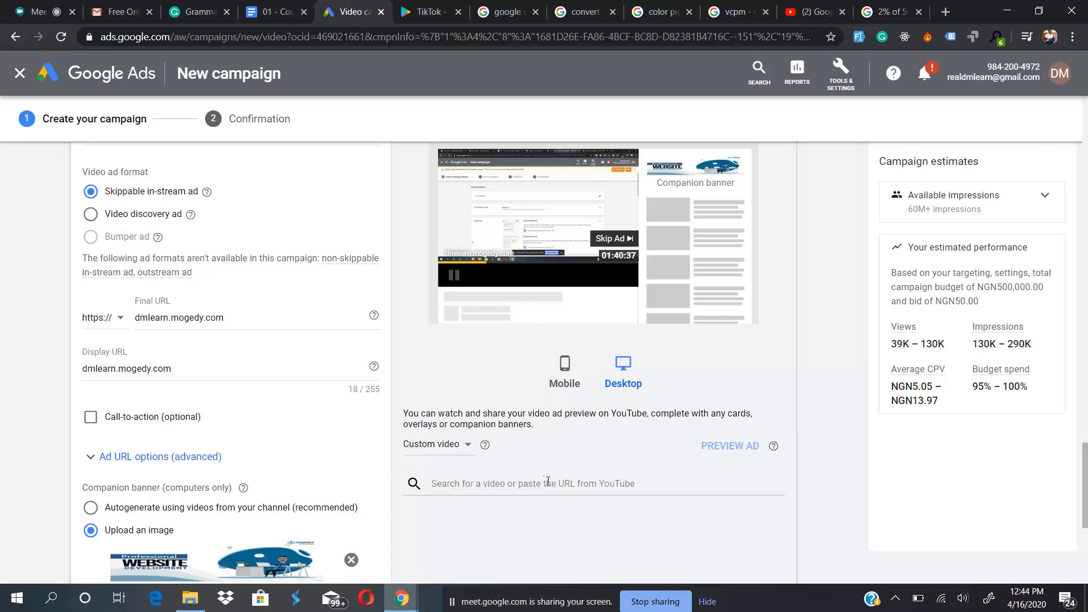
{"action": "left_click", "coordinate": [422, 449]}
{"action": "left_click", "coordinate": [432, 461]}
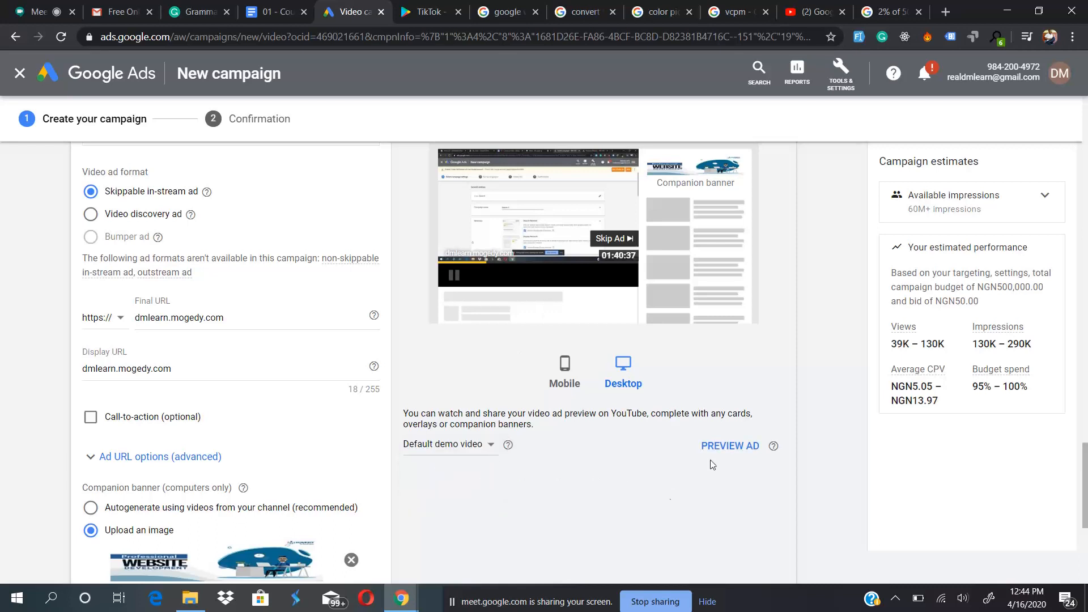
- Preview the in-stream ad with its companion banner on YouTube, pause it and skip to the demo video
{"action": "left_click", "coordinate": [718, 447]}
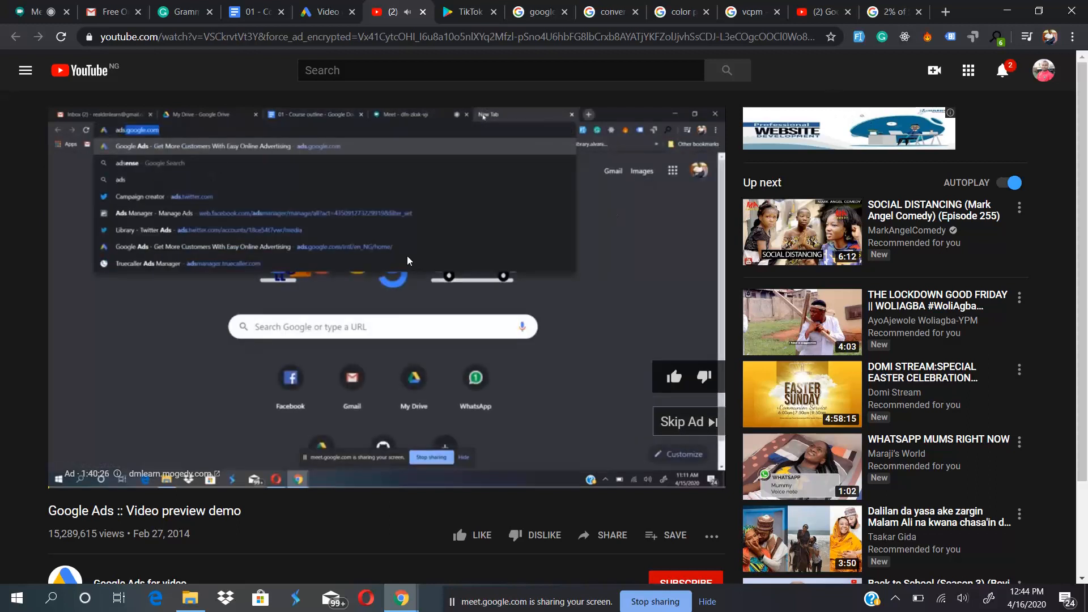
{"action": "key", "text": "space"}
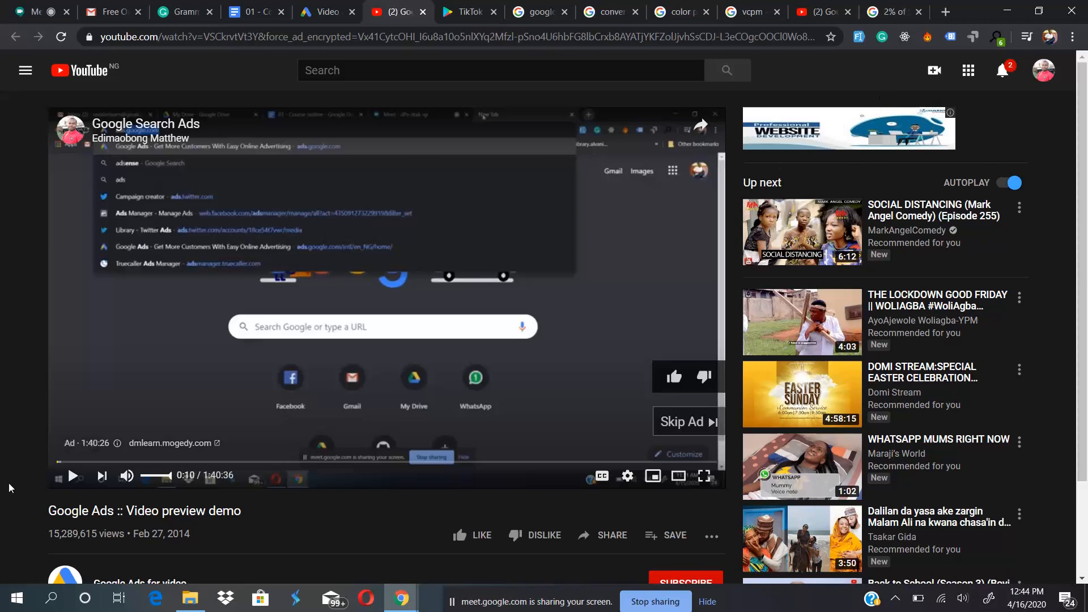
{"action": "scroll", "coordinate": [9, 488], "scroll_direction": "down", "scroll_amount": 2}
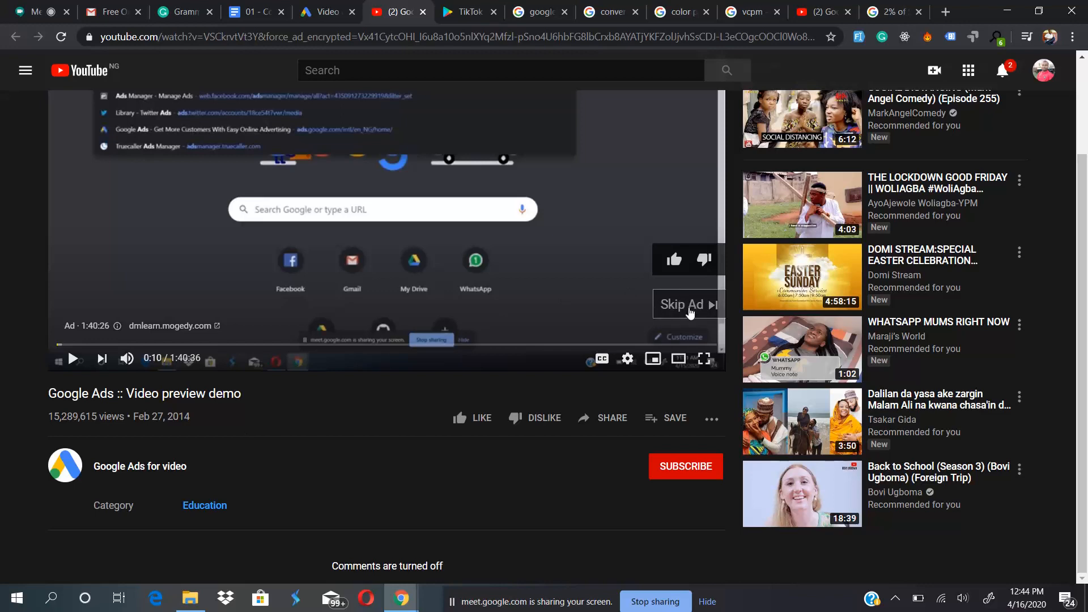
{"action": "left_click", "coordinate": [688, 306]}
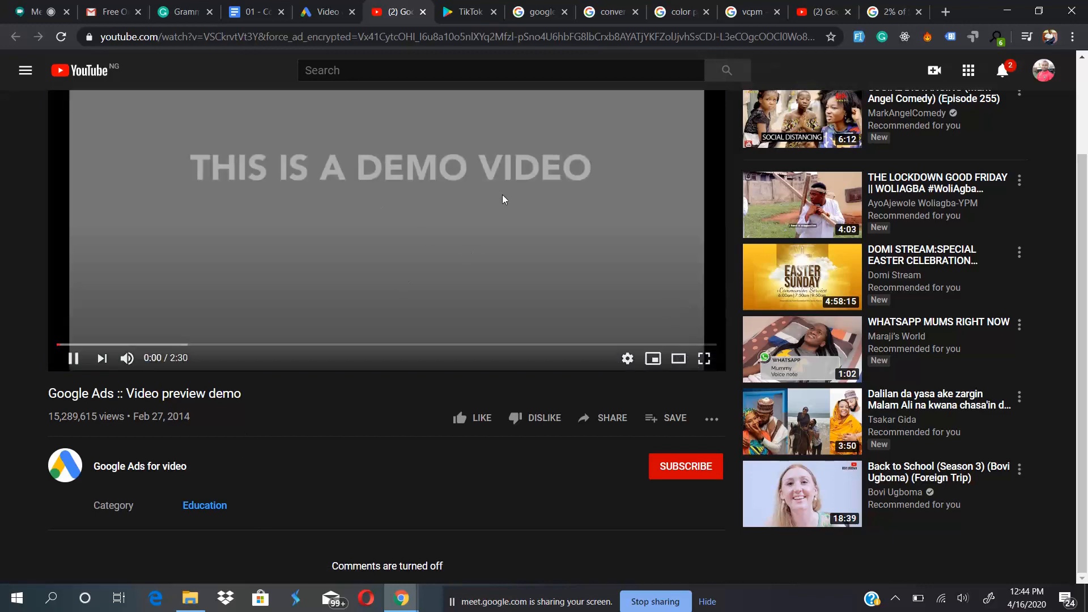
{"action": "scroll", "coordinate": [373, 147], "scroll_direction": "up", "scroll_amount": 2}
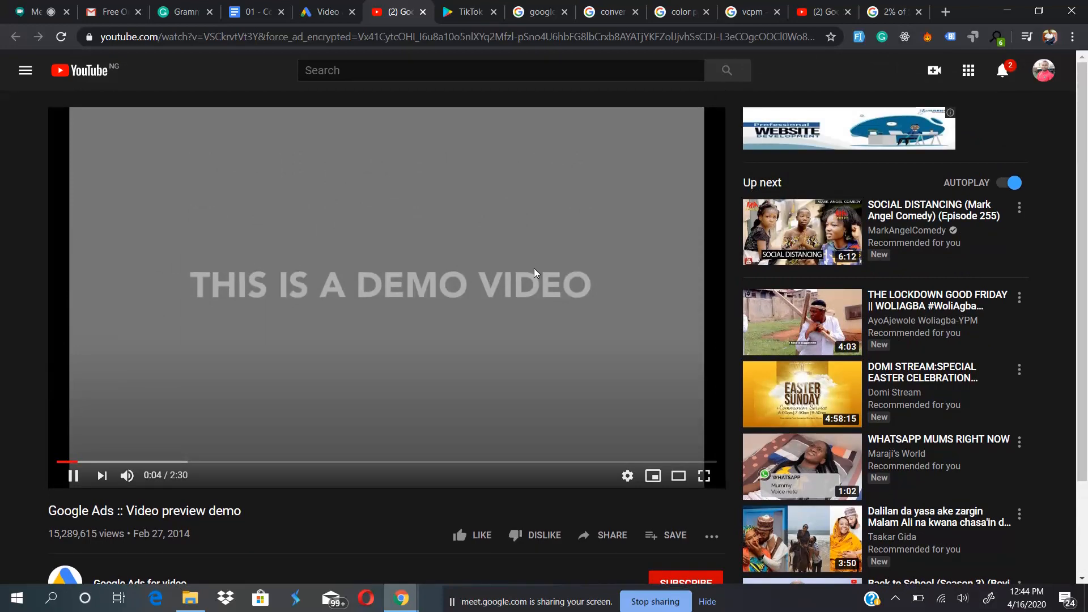
- Return to the Google Ads campaign setup, check the video ad settings and create the campaign
{"action": "left_click", "coordinate": [326, 11]}
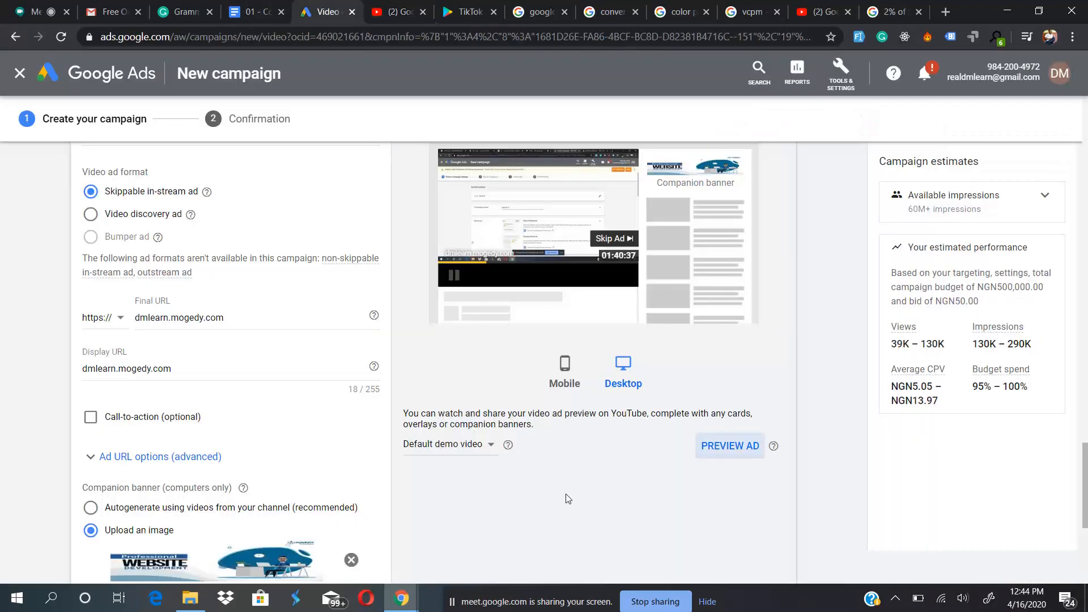
{"action": "scroll", "coordinate": [569, 499], "scroll_direction": "down", "scroll_amount": 3}
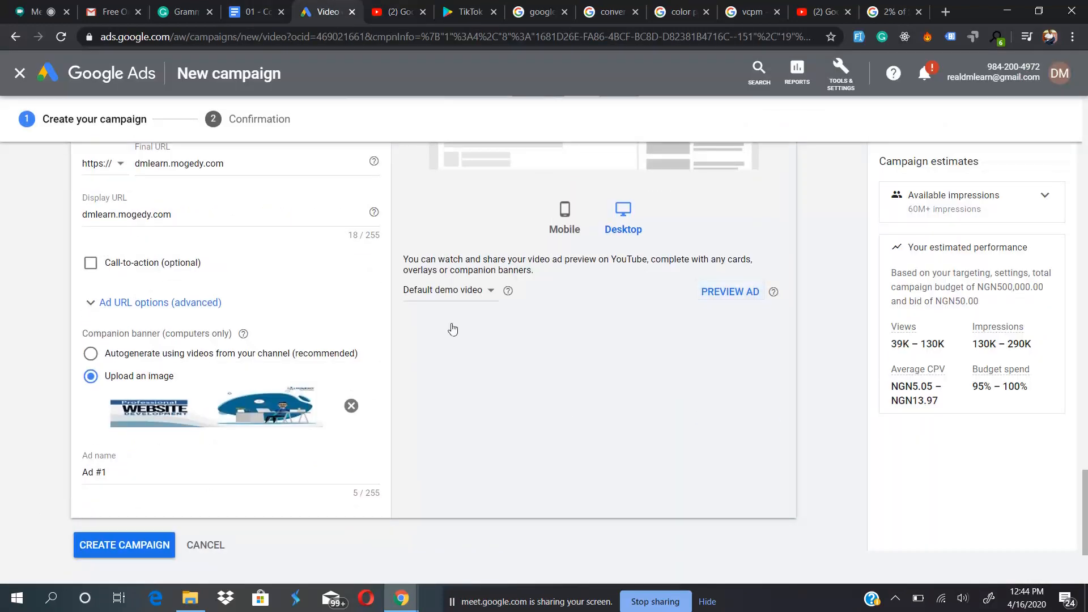
{"action": "scroll", "coordinate": [534, 333], "scroll_direction": "up", "scroll_amount": 5}
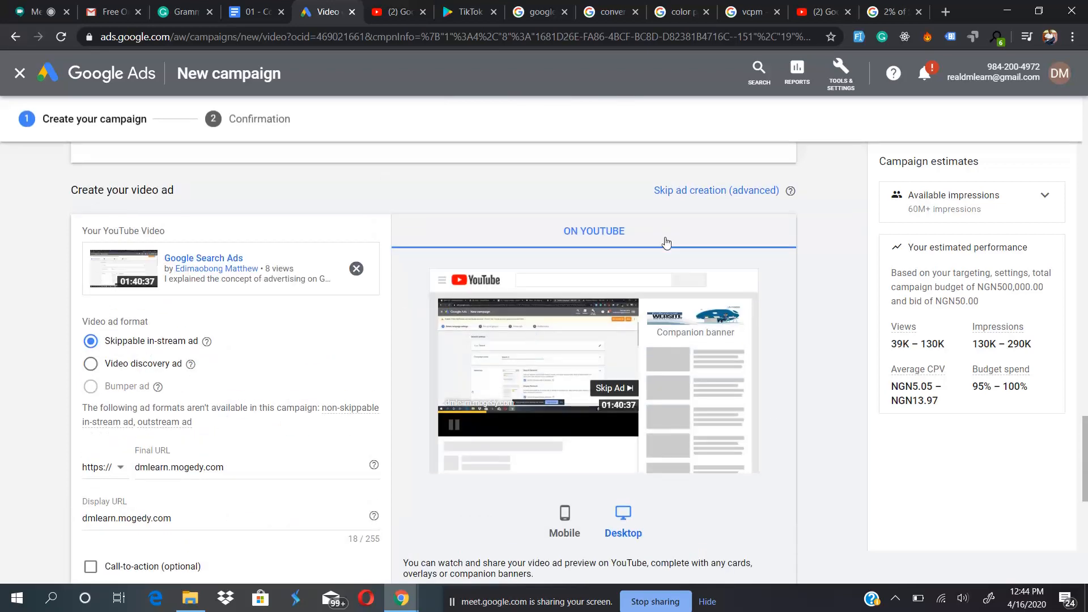
{"action": "scroll", "coordinate": [579, 436], "scroll_direction": "down", "scroll_amount": 7}
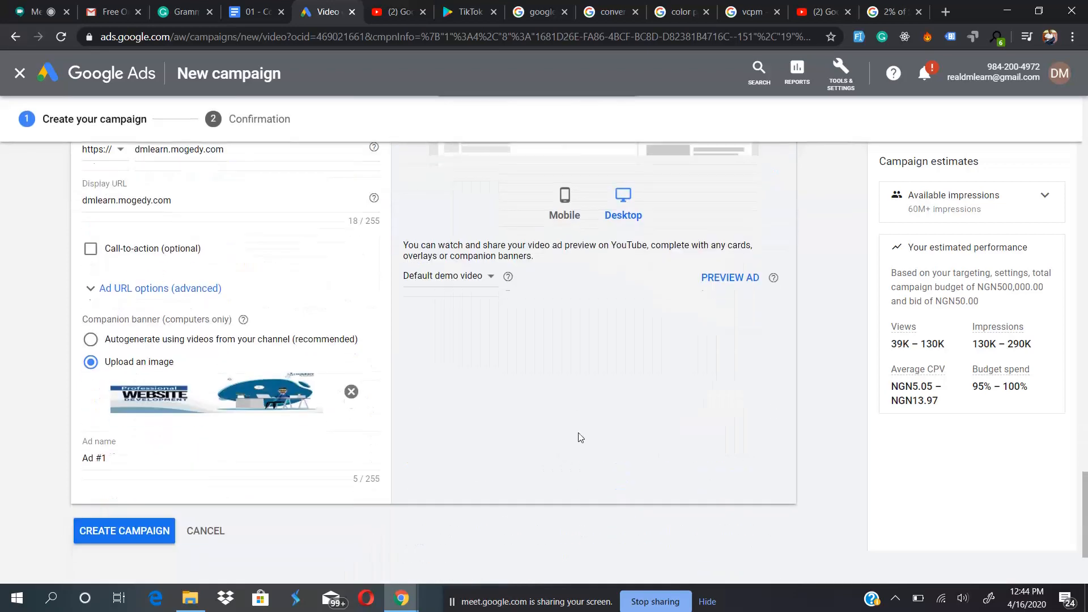
{"action": "left_click", "coordinate": [117, 395]}
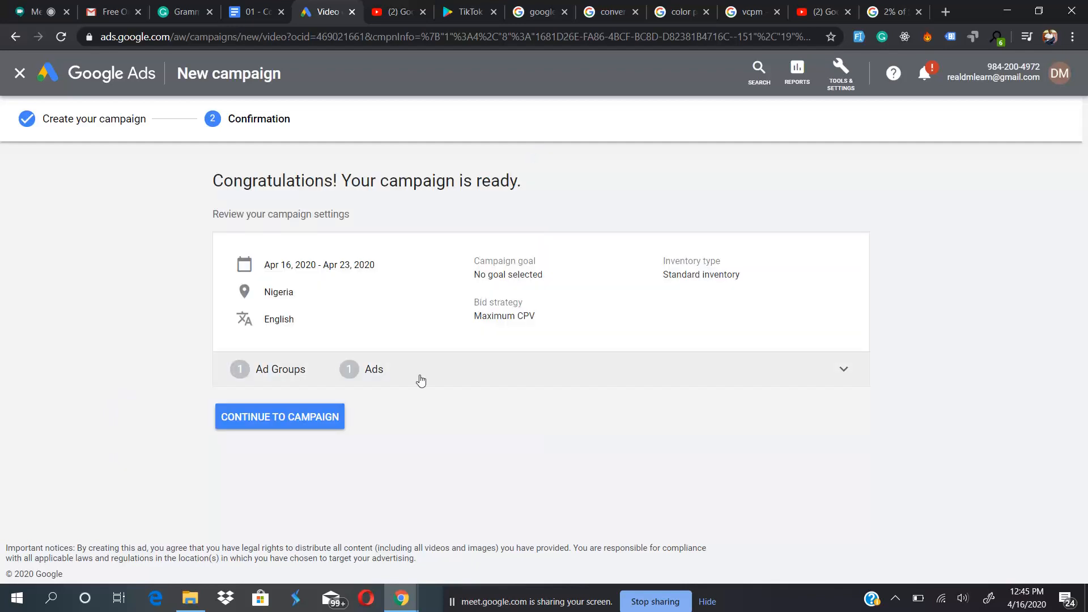
- Expand the ad group and ad details on the confirmation page and review the campaign settings
{"action": "left_click", "coordinate": [448, 379]}
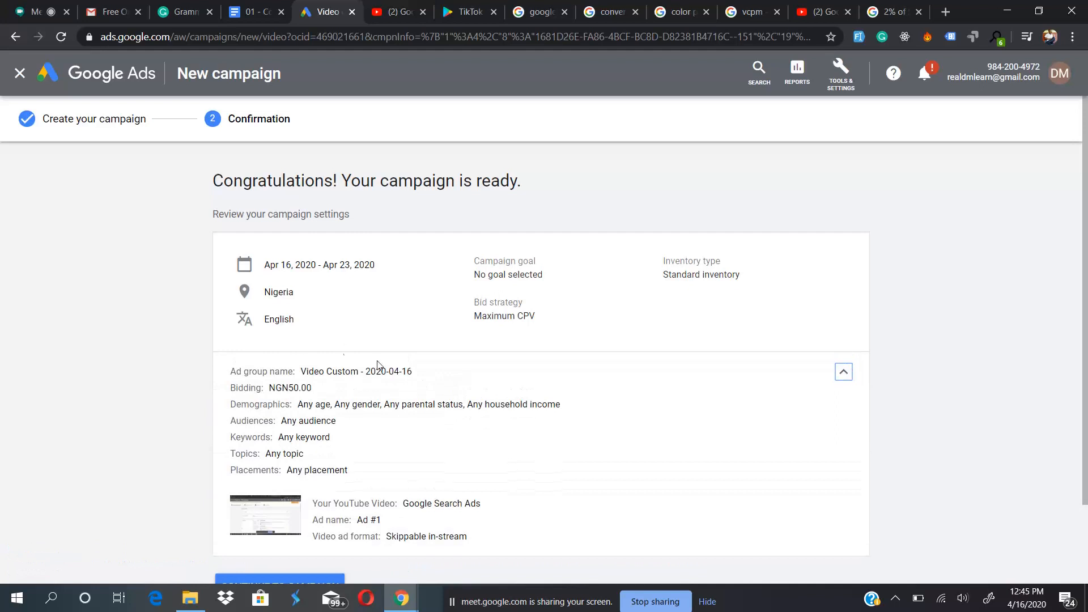
{"action": "scroll", "coordinate": [420, 406], "scroll_direction": "down", "scroll_amount": 2}
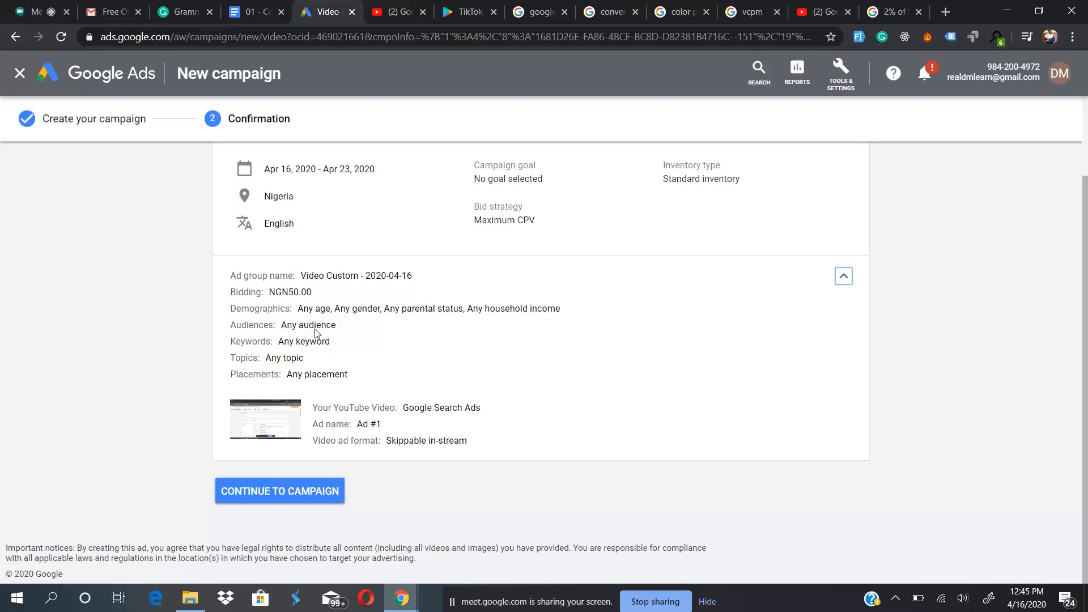
{"action": "scroll", "coordinate": [317, 335], "scroll_direction": "up", "scroll_amount": 2}
{"action": "scroll", "coordinate": [315, 333], "scroll_direction": "down", "scroll_amount": 2}
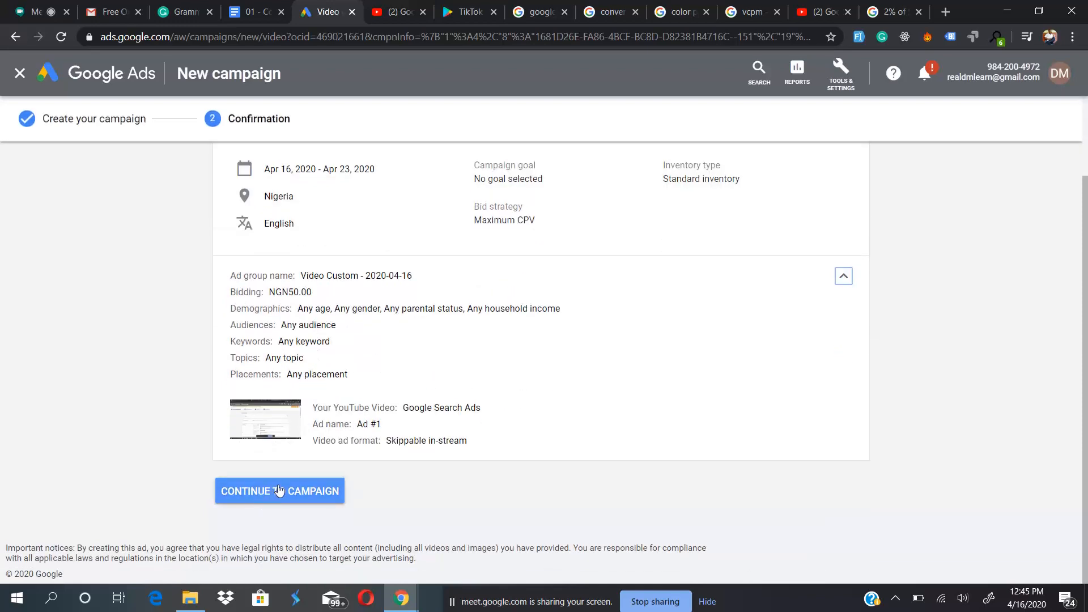
{"action": "scroll", "coordinate": [331, 402], "scroll_direction": "up", "scroll_amount": 2}
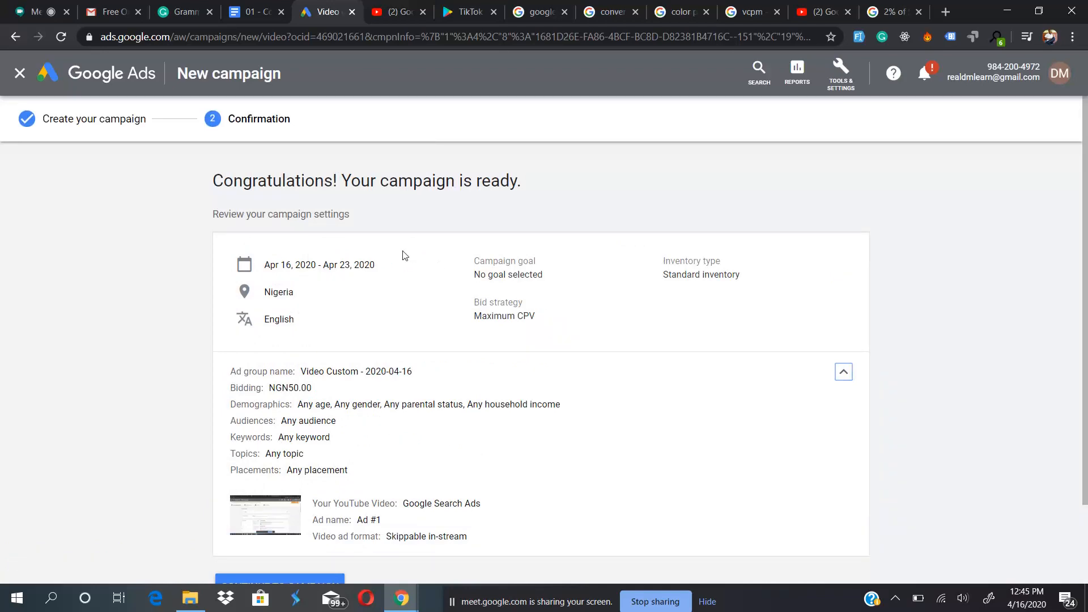
{"action": "scroll", "coordinate": [351, 353], "scroll_direction": "down", "scroll_amount": 2}
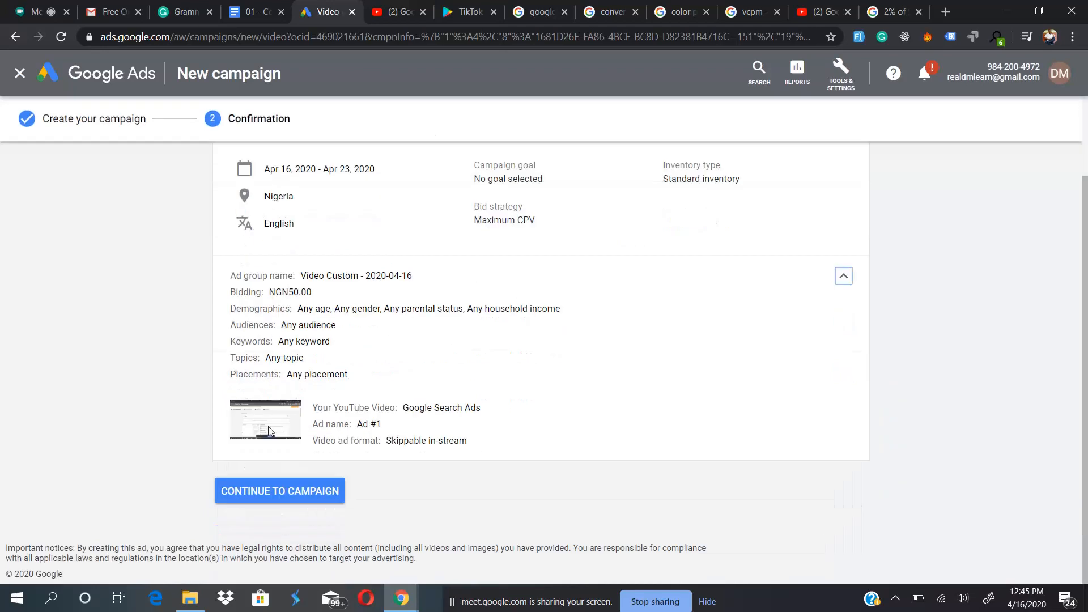
- Continue to the new YouTube campaign and view the ad in its Video Custom - 2020-04-16 ad group
{"action": "left_click", "coordinate": [269, 497]}
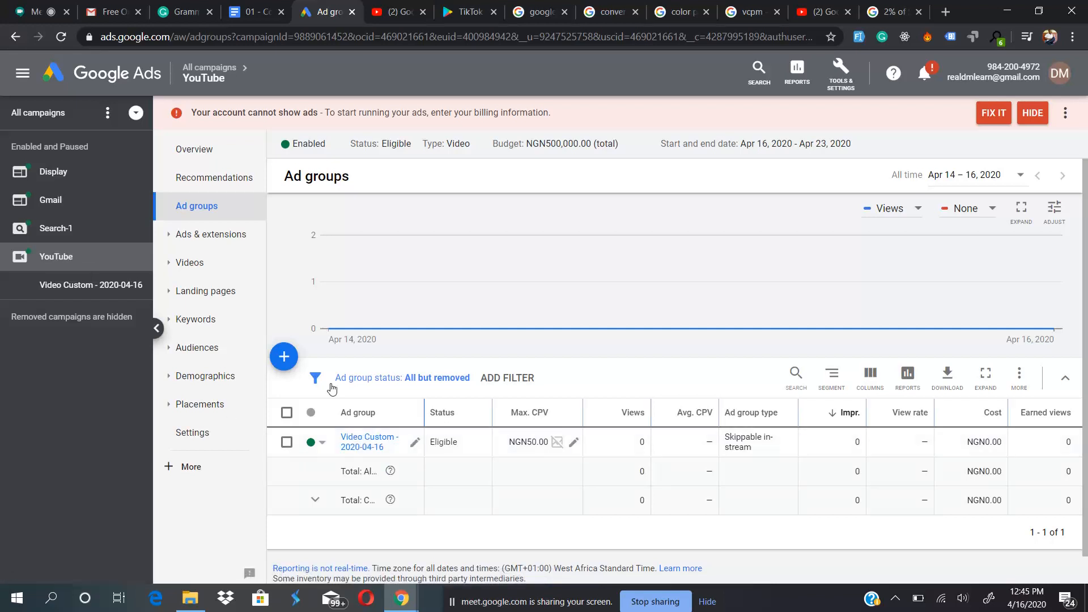
{"action": "left_click", "coordinate": [367, 442]}
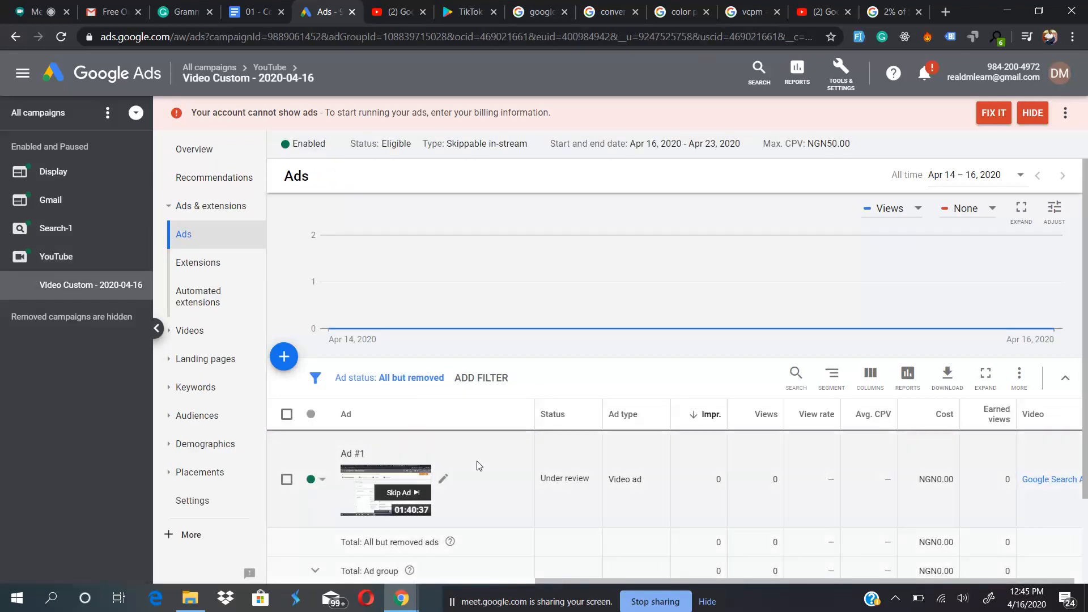
{"action": "scroll", "coordinate": [480, 466], "scroll_direction": "down", "scroll_amount": 2}
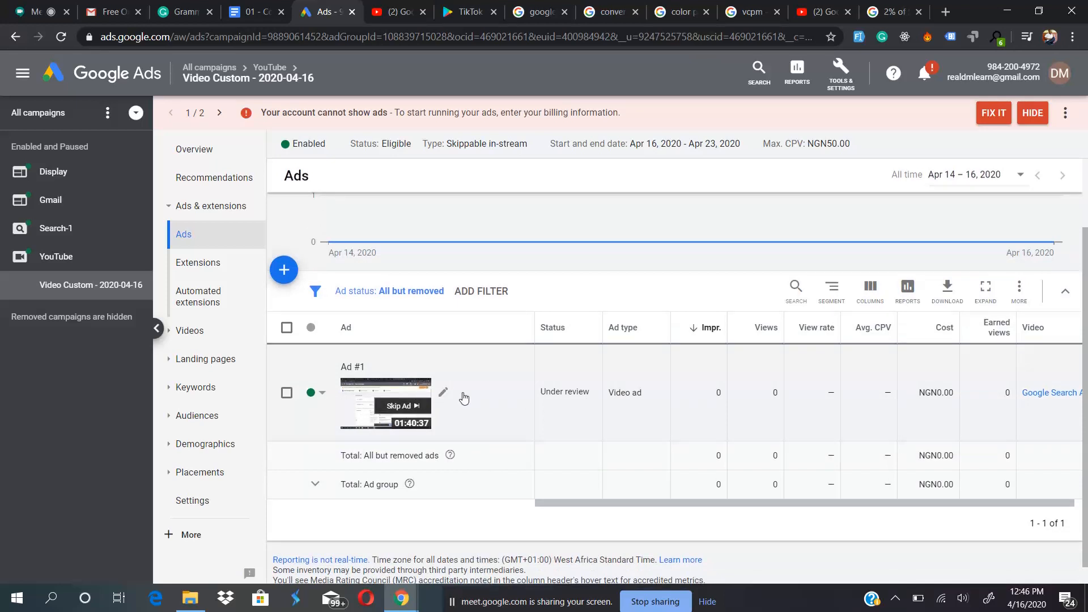
{"action": "scroll", "coordinate": [628, 389], "scroll_direction": "right", "scroll_amount": 1}
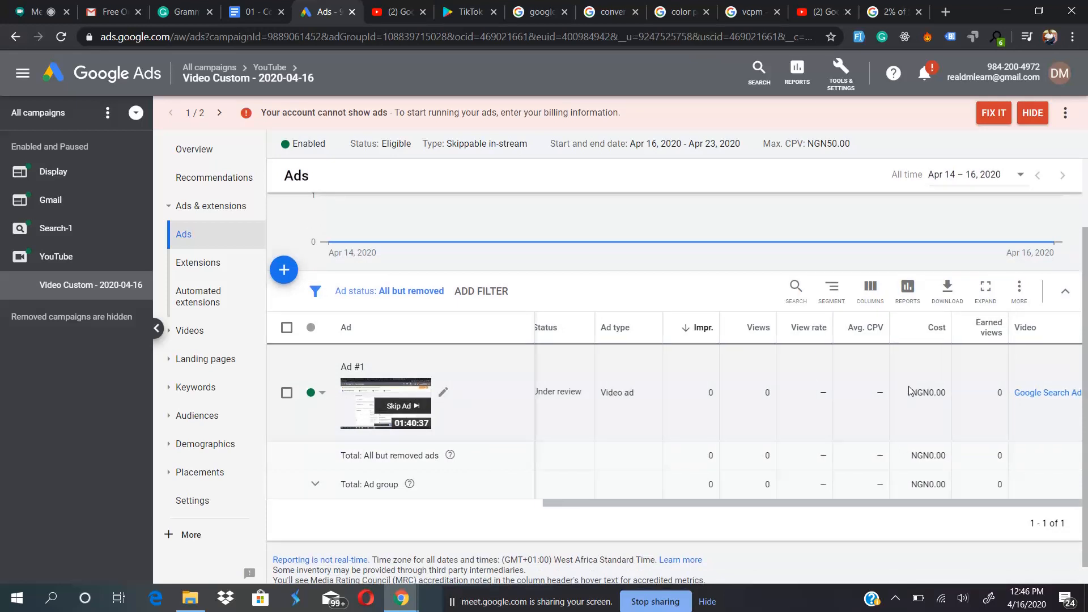
- Open the analytics of the ad's Google Search Ads video and examine audience retention, impressions, views and cost share
{"action": "left_click", "coordinate": [1046, 394]}
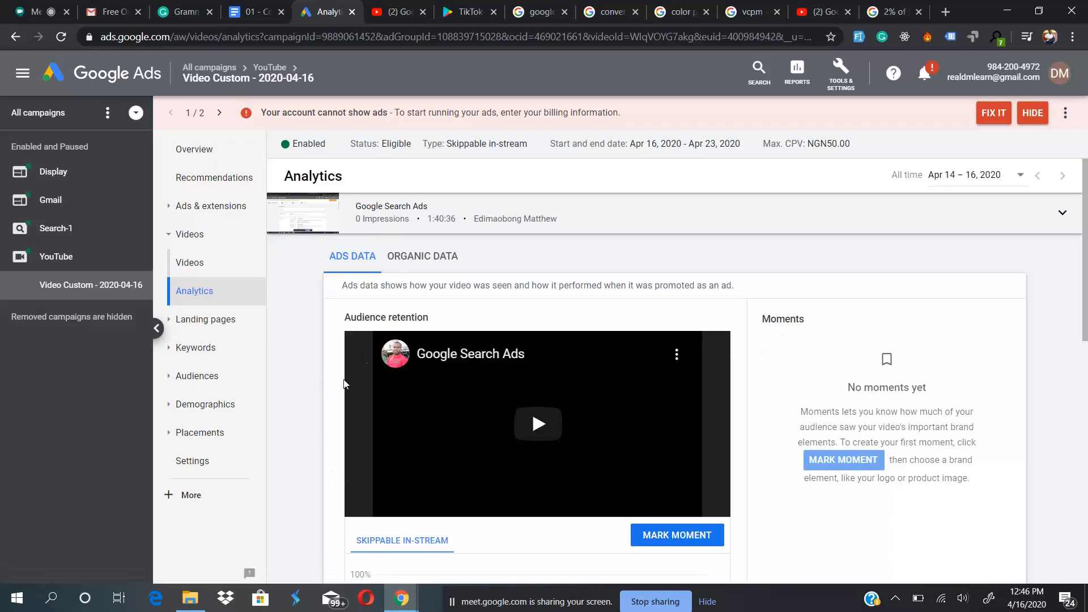
{"action": "scroll", "coordinate": [326, 468], "scroll_direction": "down", "scroll_amount": 2}
{"action": "scroll", "coordinate": [326, 468], "scroll_direction": "up", "scroll_amount": 2}
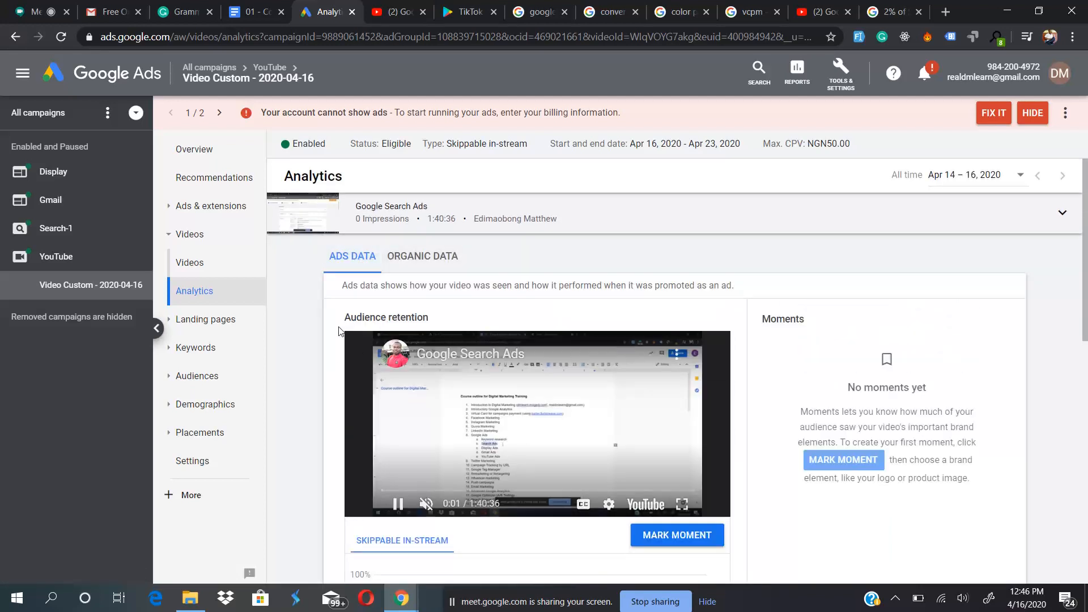
{"action": "scroll", "coordinate": [346, 390], "scroll_direction": "down", "scroll_amount": 3}
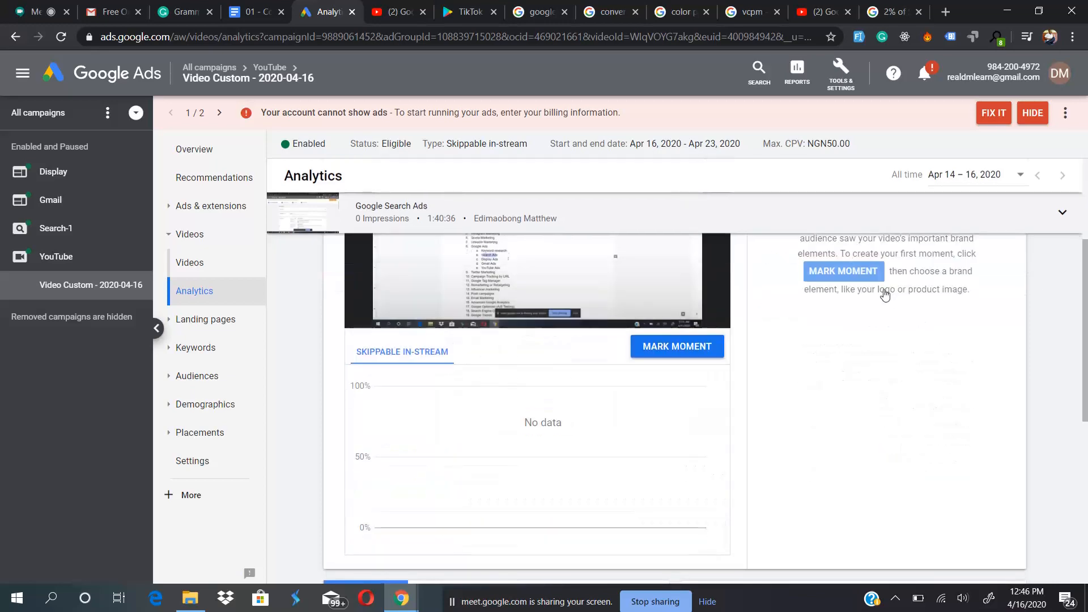
{"action": "scroll", "coordinate": [885, 295], "scroll_direction": "up", "scroll_amount": 2}
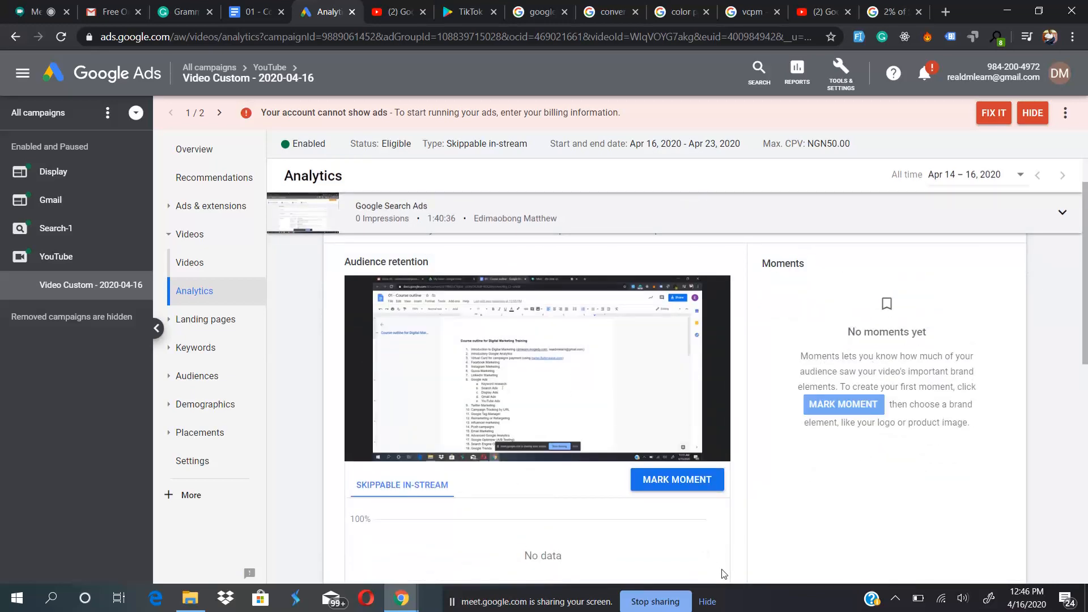
{"action": "scroll", "coordinate": [724, 573], "scroll_direction": "down", "scroll_amount": 3}
{"action": "scroll", "coordinate": [652, 374], "scroll_direction": "up", "scroll_amount": 2}
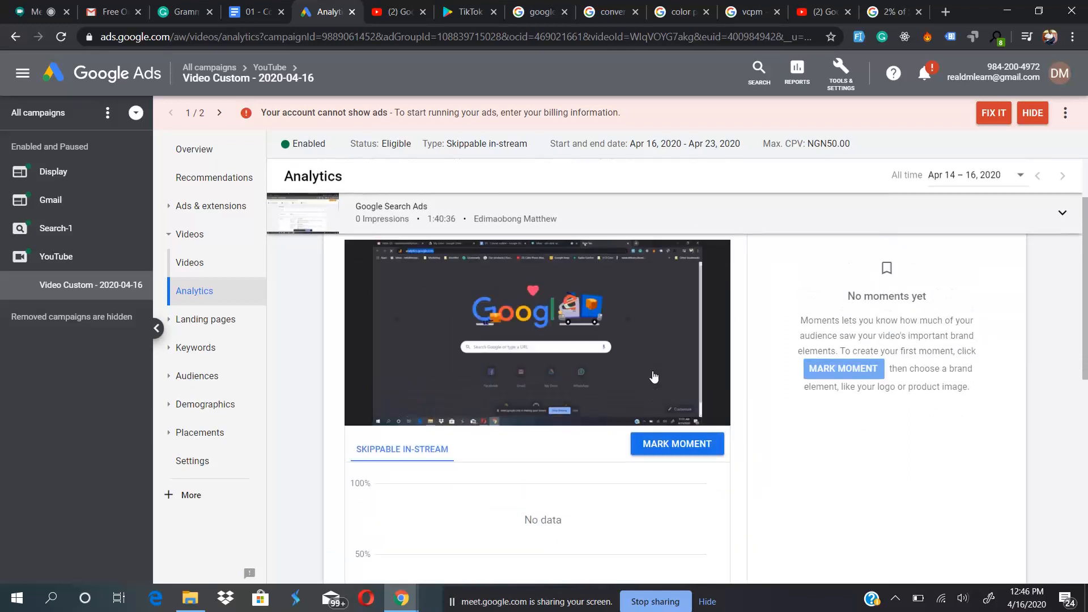
{"action": "scroll", "coordinate": [556, 405], "scroll_direction": "down", "scroll_amount": 3}
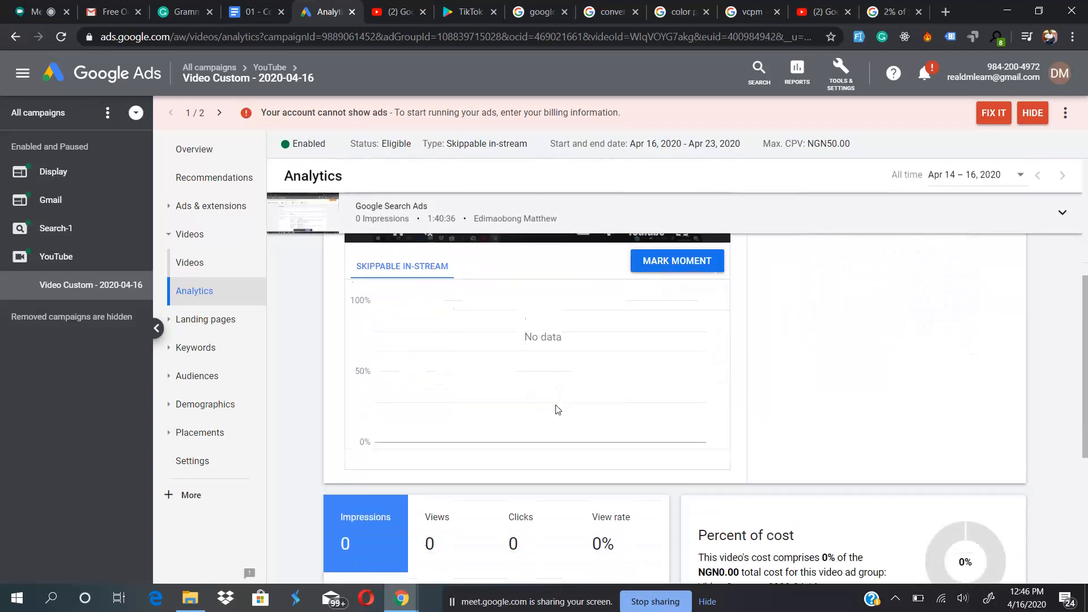
{"action": "scroll", "coordinate": [559, 409], "scroll_direction": "down", "scroll_amount": 3}
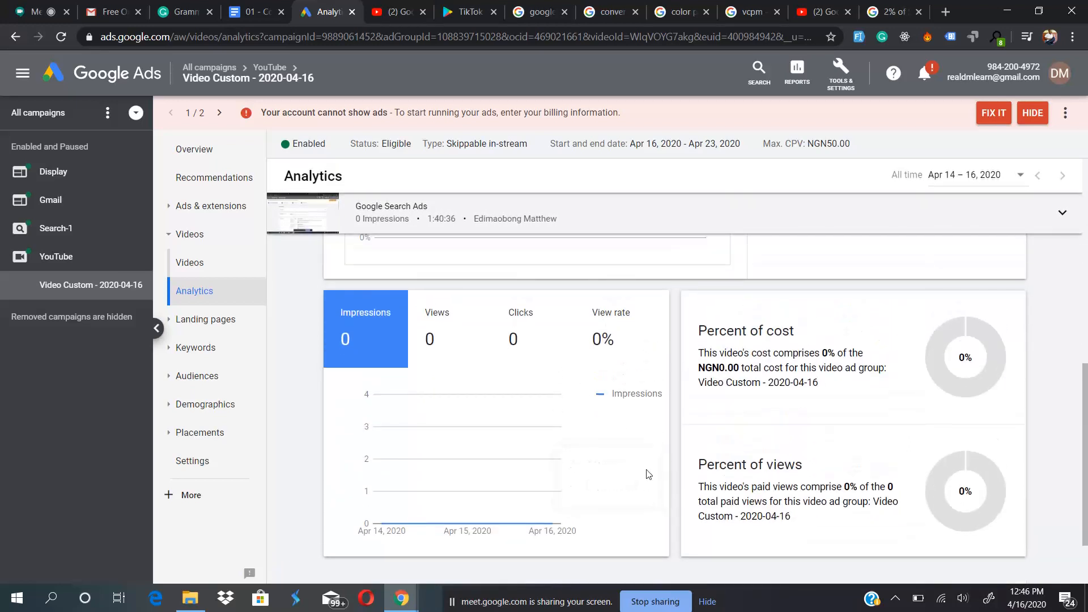
{"action": "scroll", "coordinate": [333, 492], "scroll_direction": "up", "scroll_amount": 6}
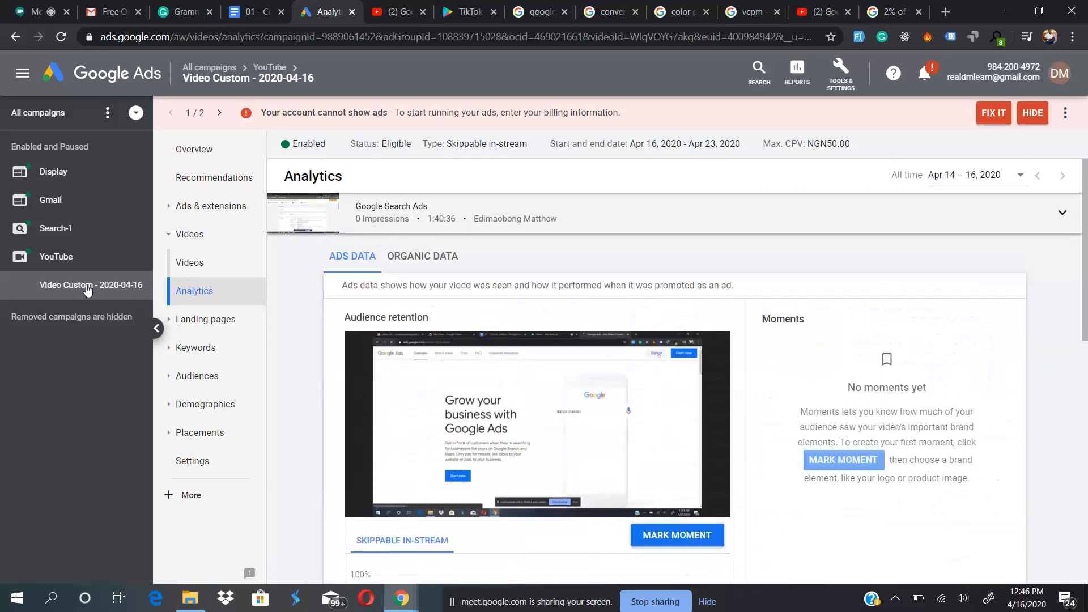
- Compare the YouTube campaign and its Video Custom ad group with the Gmail campaign's ad groups and ads
{"action": "left_click", "coordinate": [68, 258]}
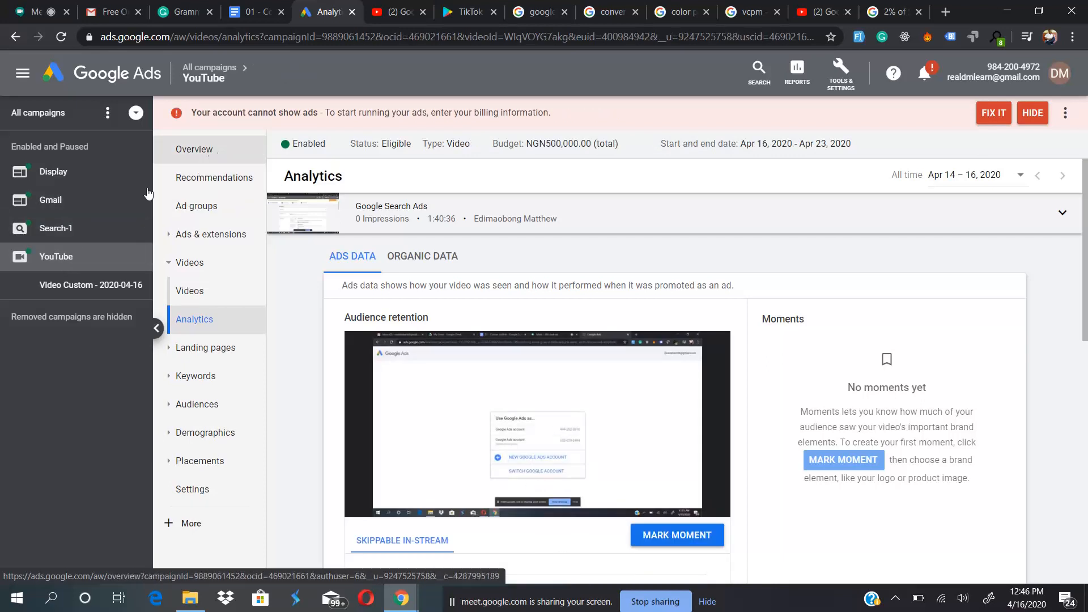
{"action": "left_click", "coordinate": [57, 201]}
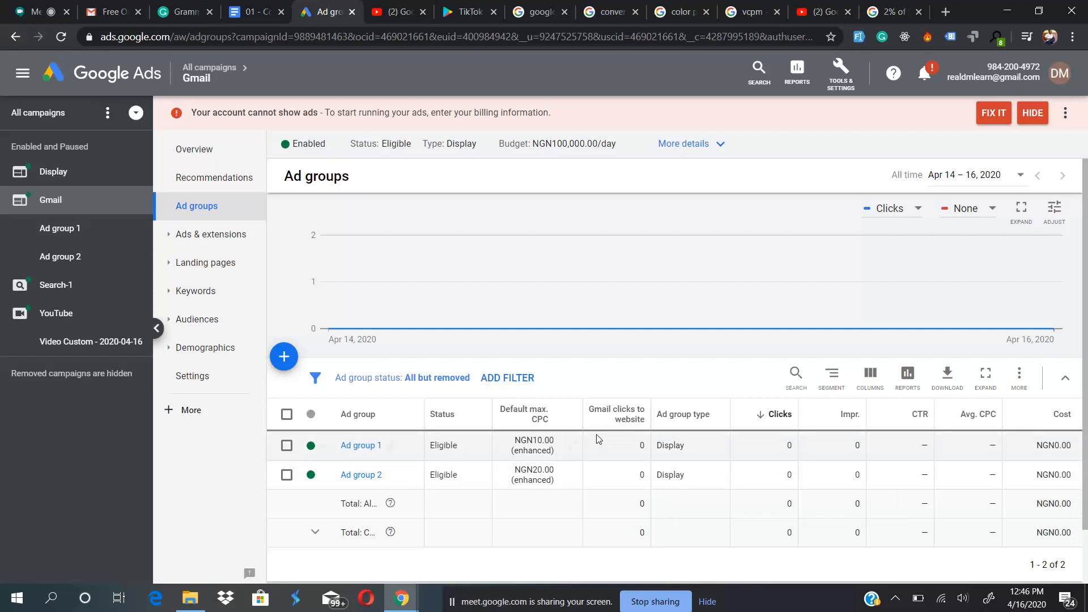
{"action": "mouse_move", "coordinate": [626, 417]}
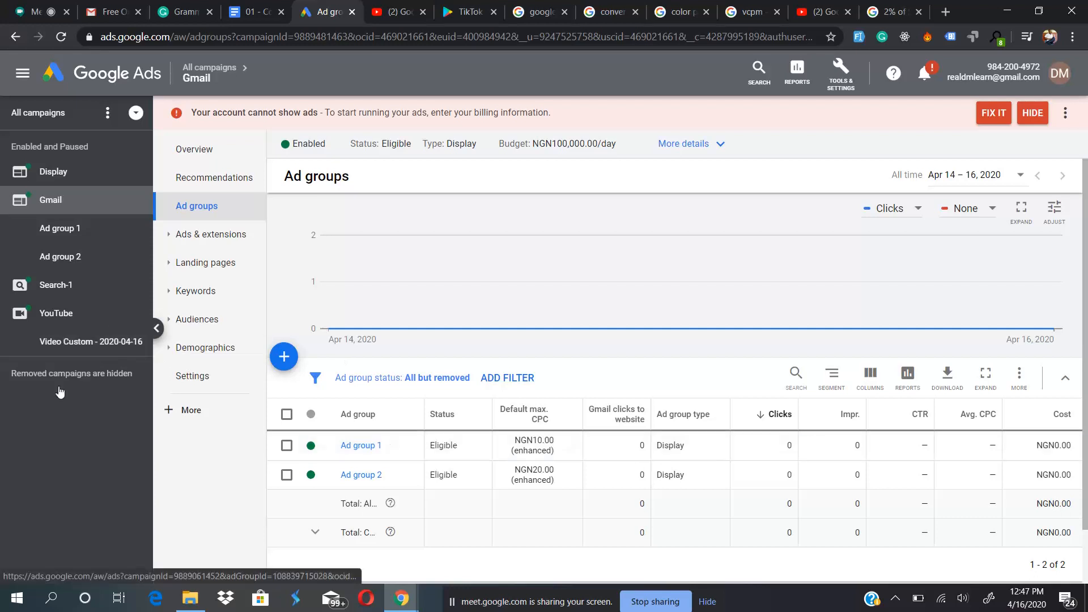
{"action": "left_click", "coordinate": [57, 340]}
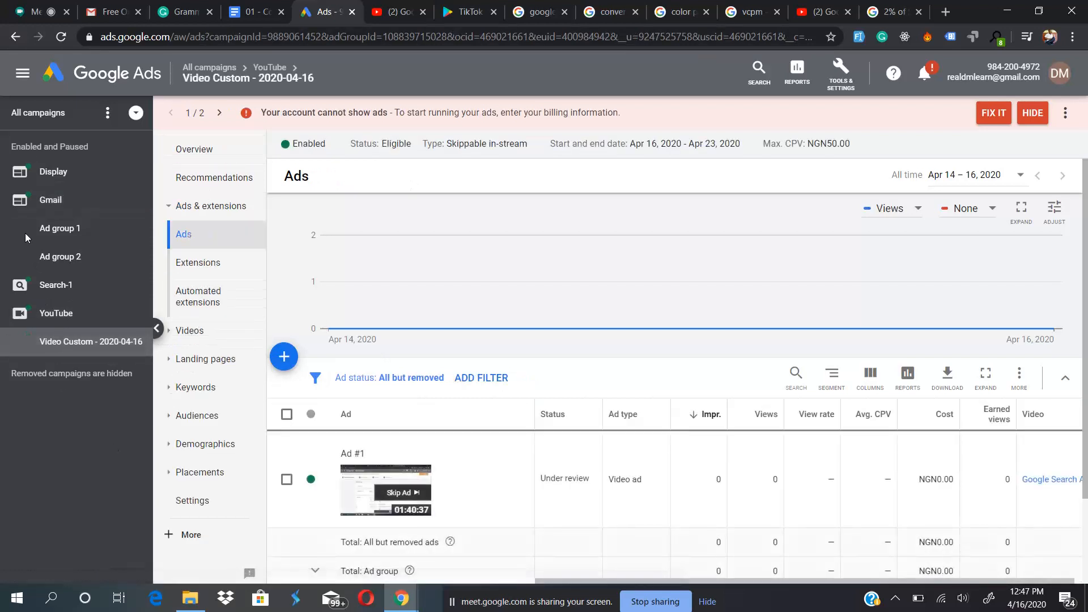
{"action": "left_click", "coordinate": [55, 195]}
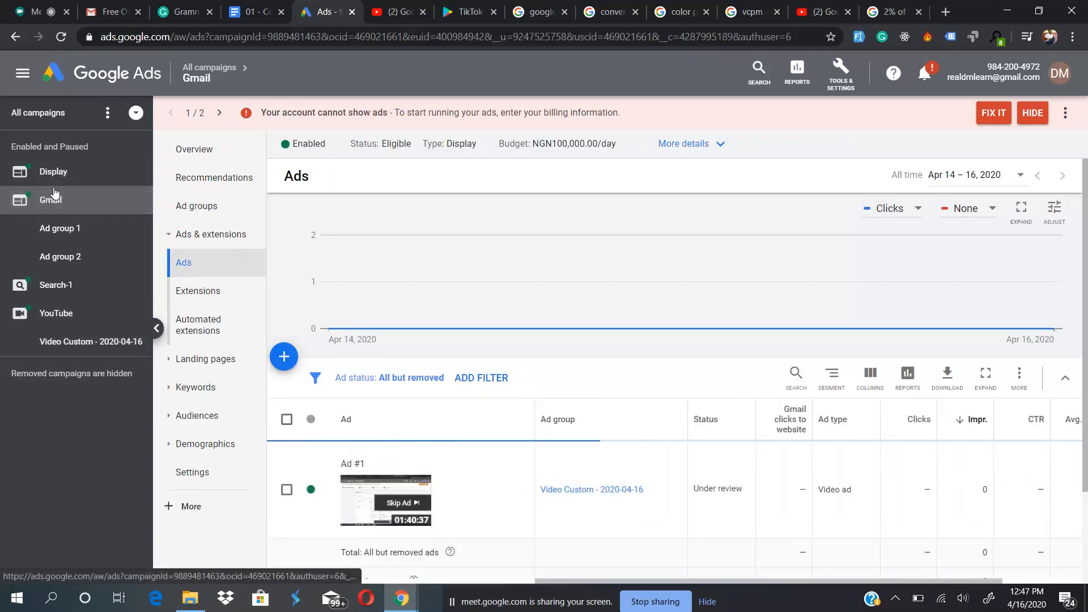